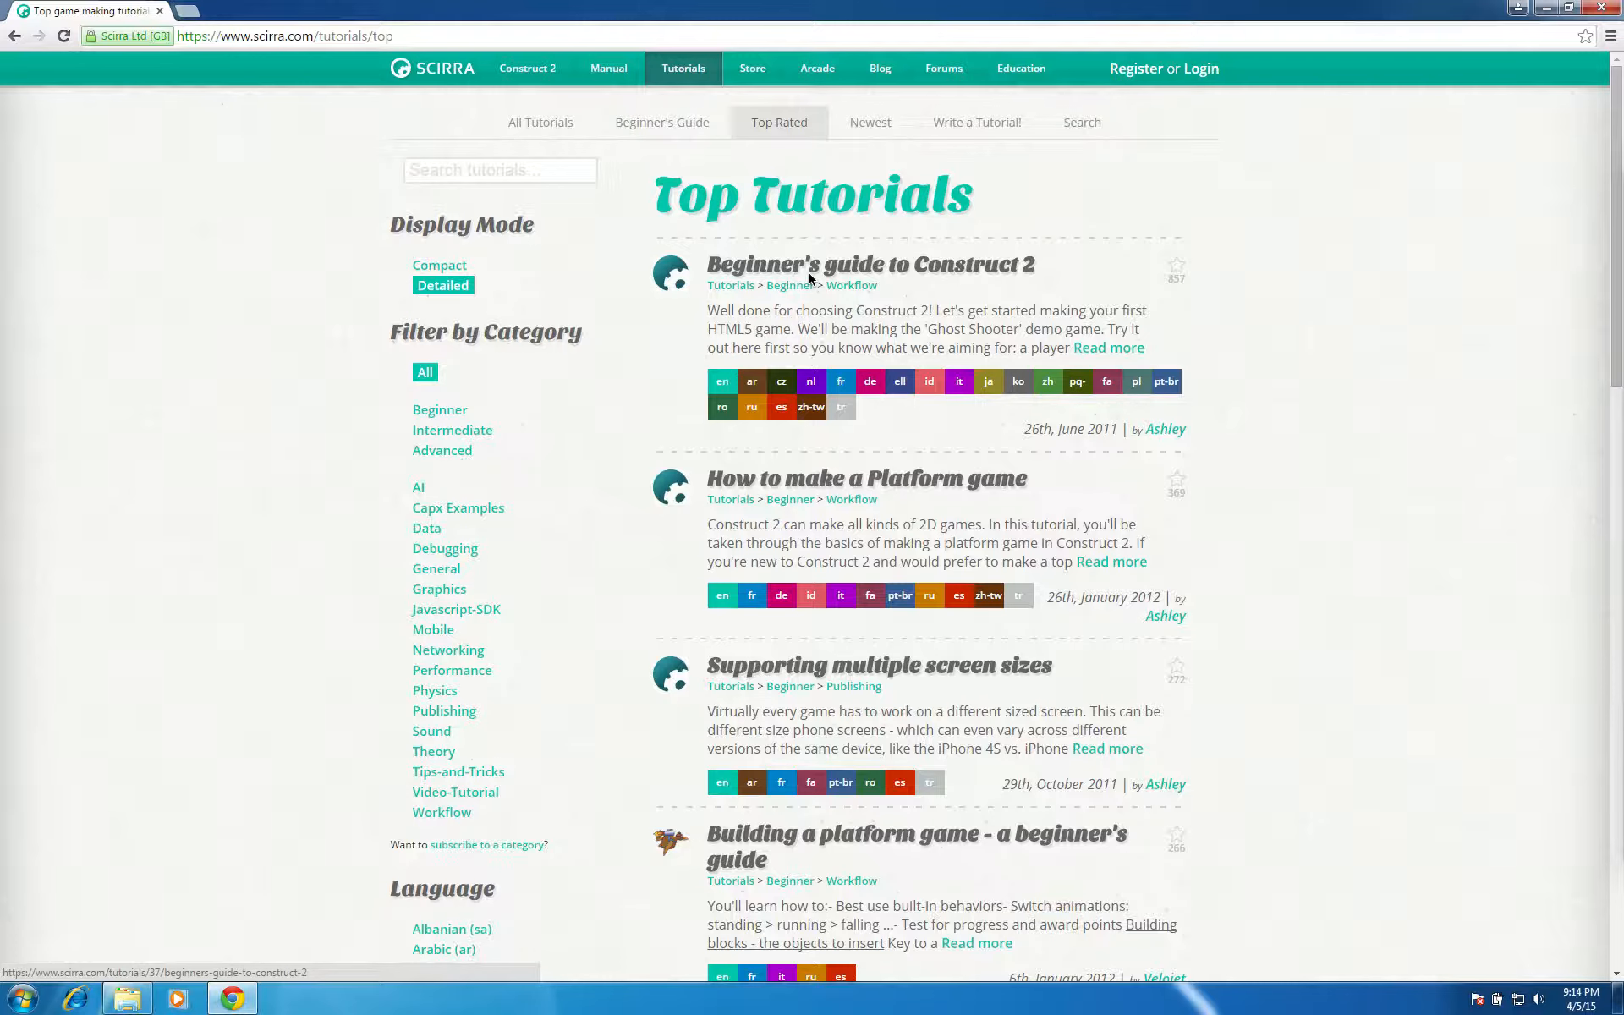
# Open the "Beginner's guide to Construct 2" tutorial and look through its first page down to the Tiled Background section
pyautogui.click(1547, 8)
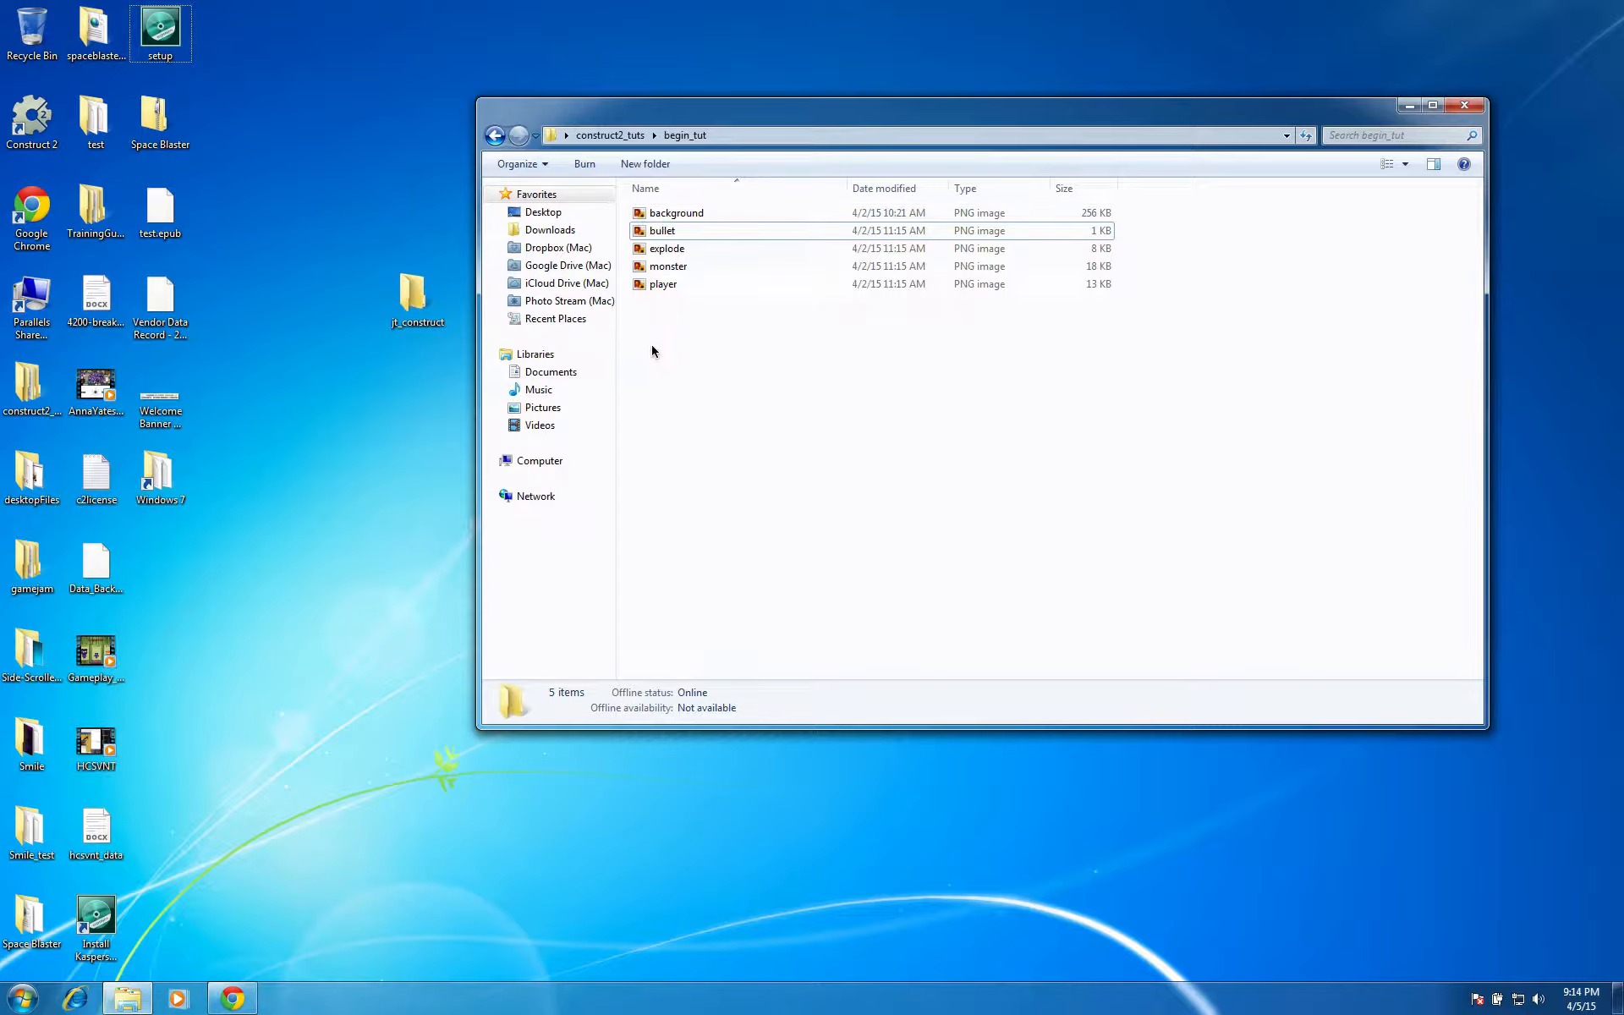
pyautogui.click(233, 1000)
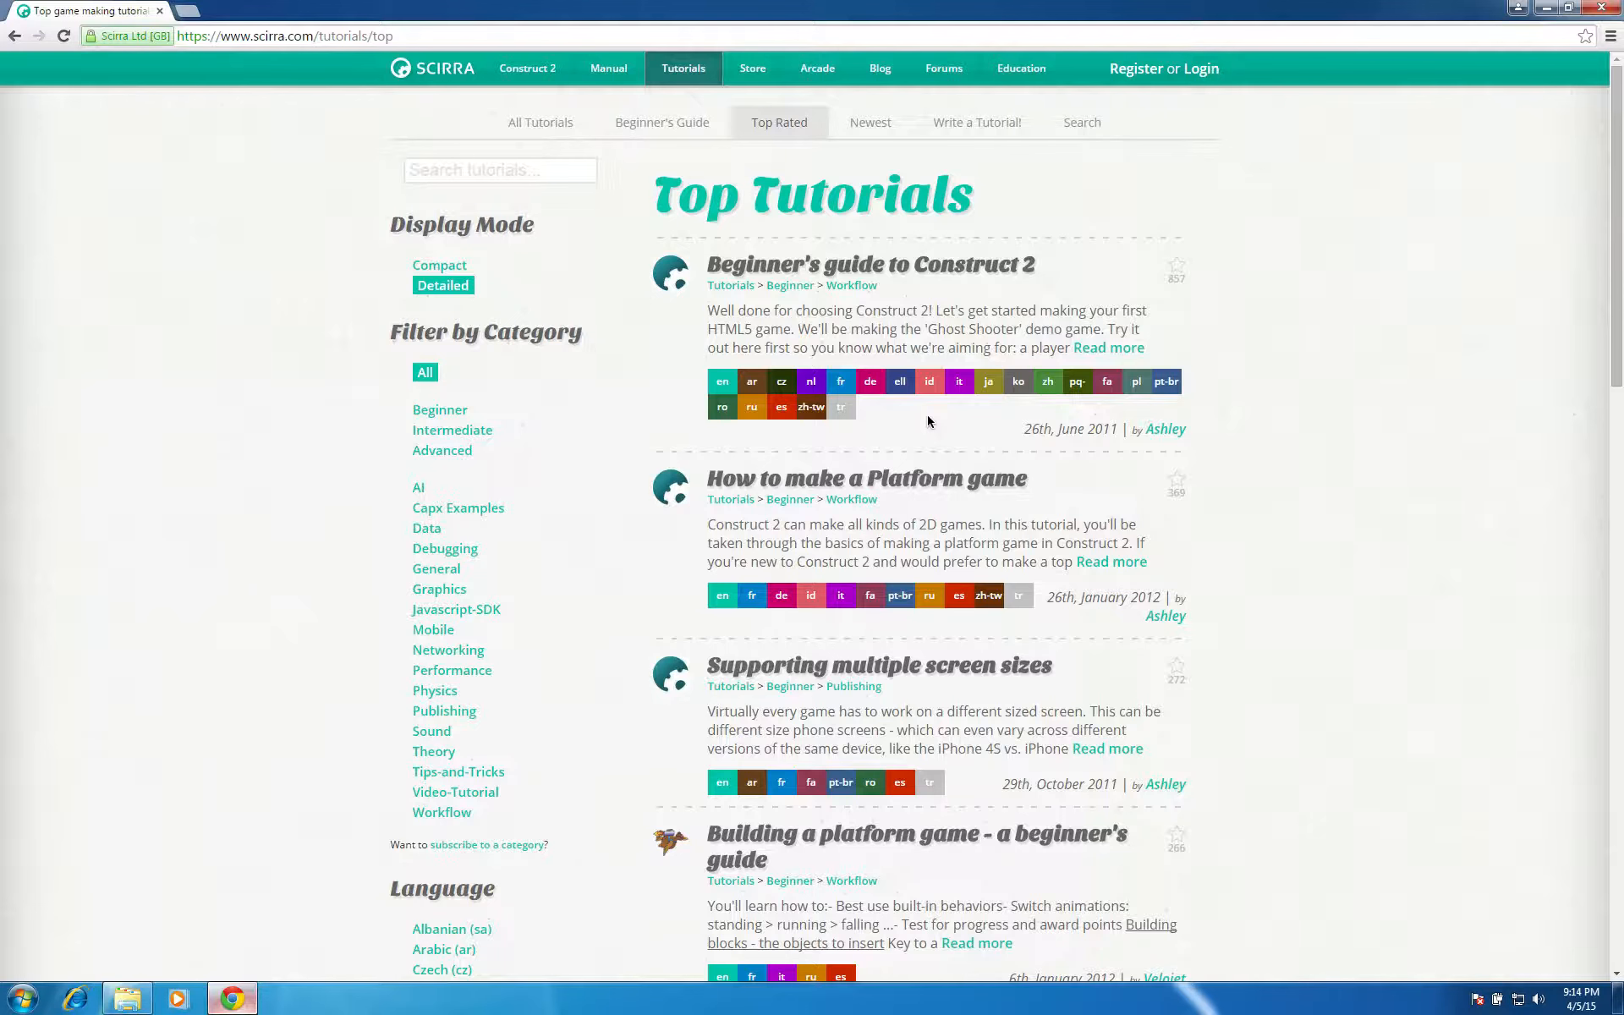
pyautogui.click(880, 267)
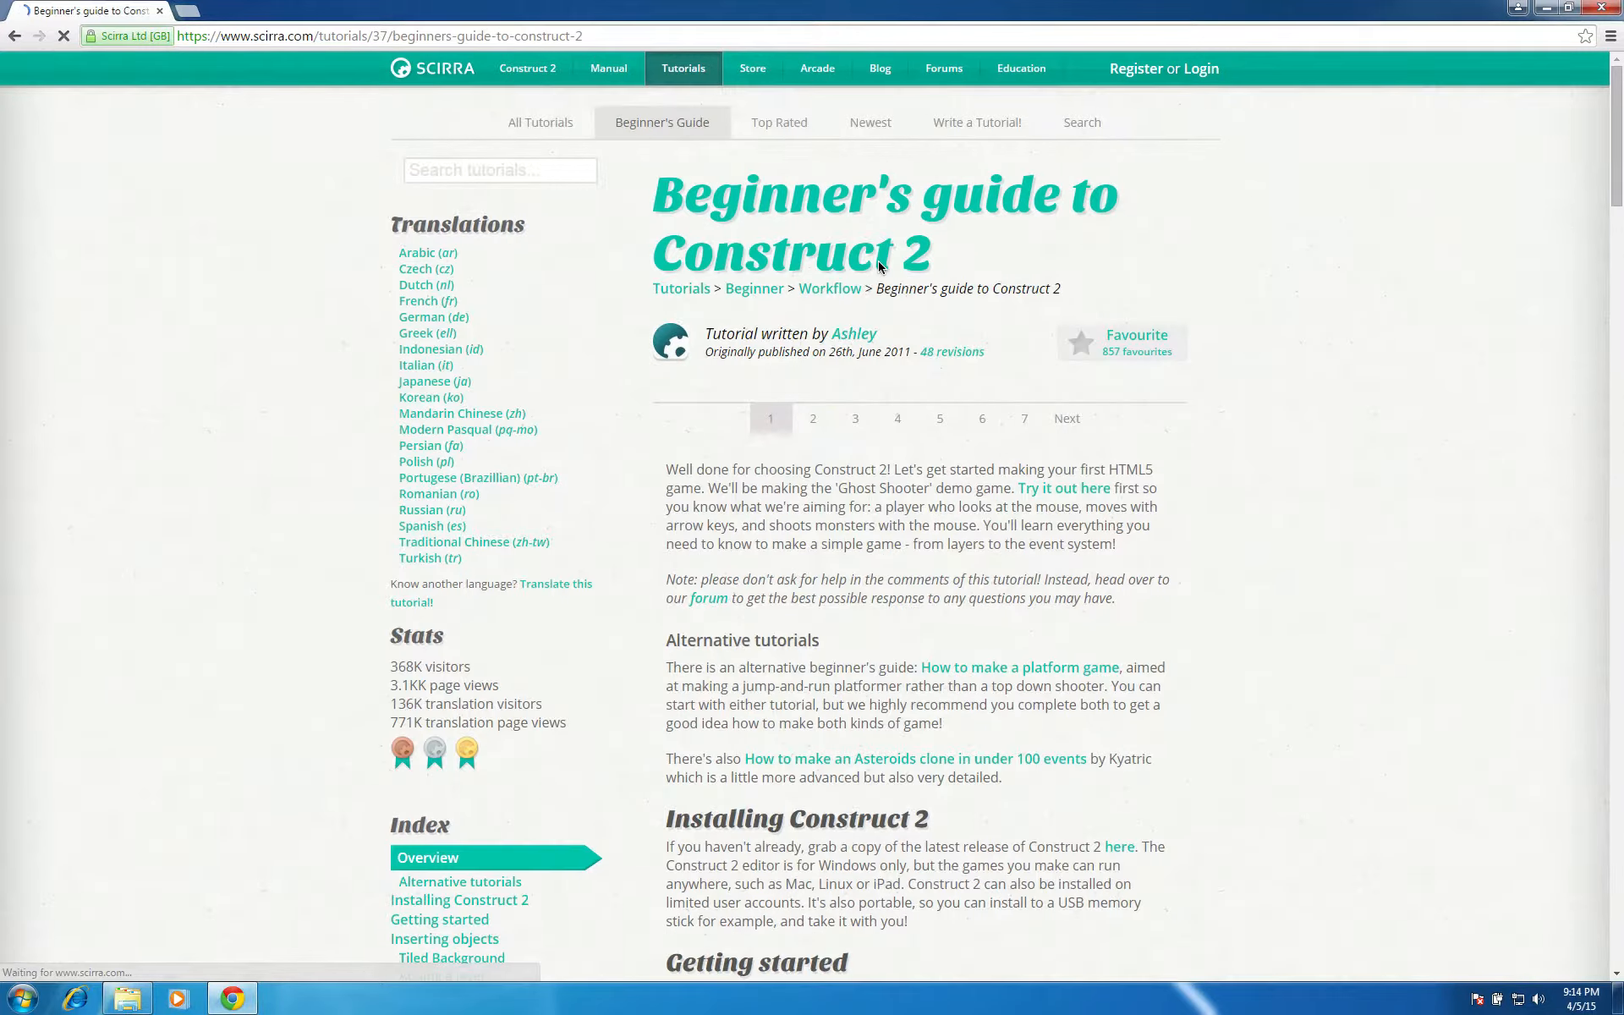
pyautogui.scroll(-4, 918, 630)
pyautogui.scroll(-6, 920, 630)
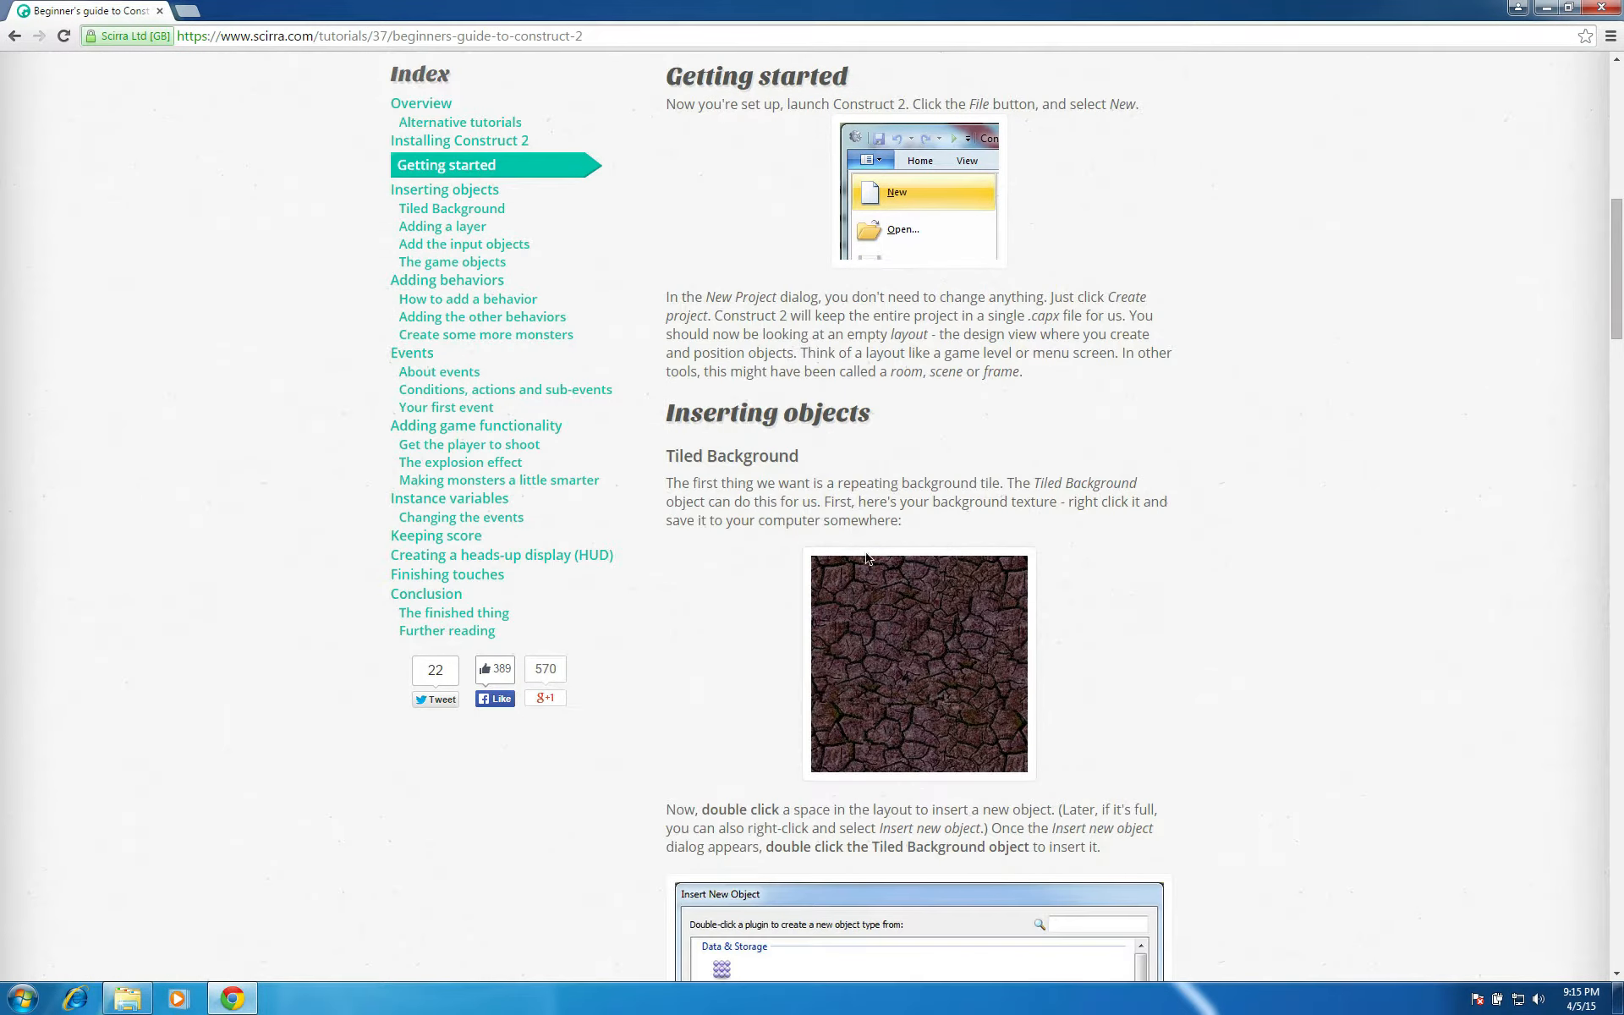
pyautogui.scroll(-7, 900, 642)
pyautogui.scroll(-16, 901, 643)
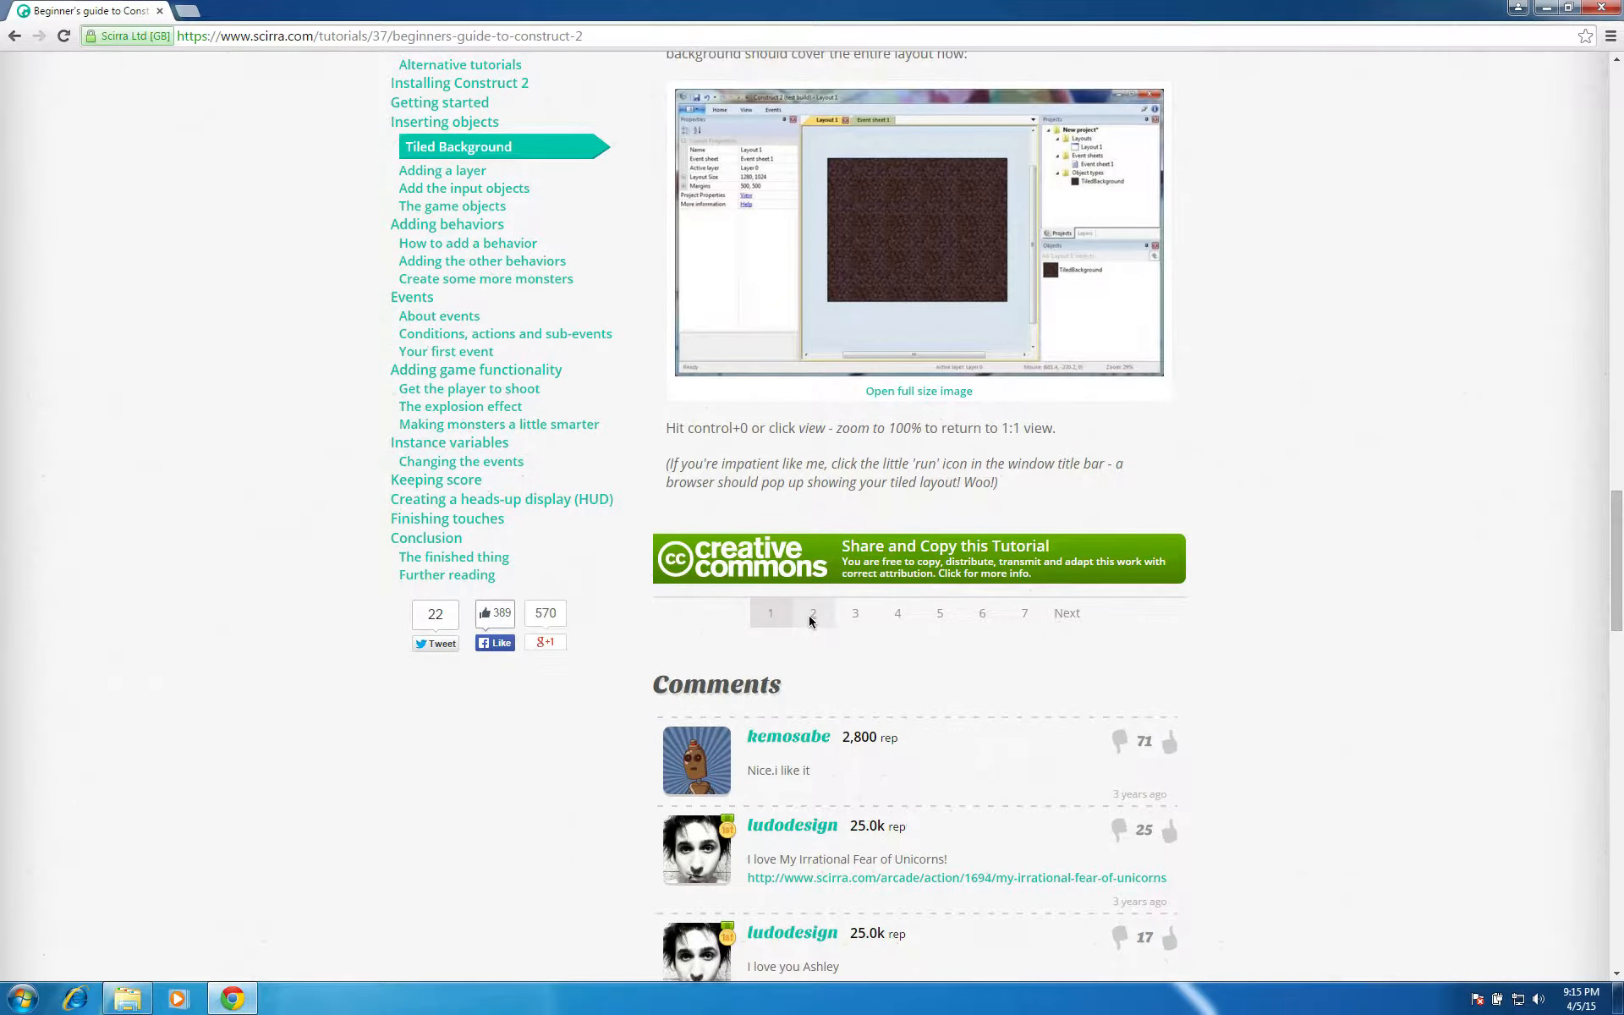
# Look over the layers and game object textures on page 2 of the guide and return to page 1
pyautogui.click(813, 651)
pyautogui.scroll(-20, 808, 617)
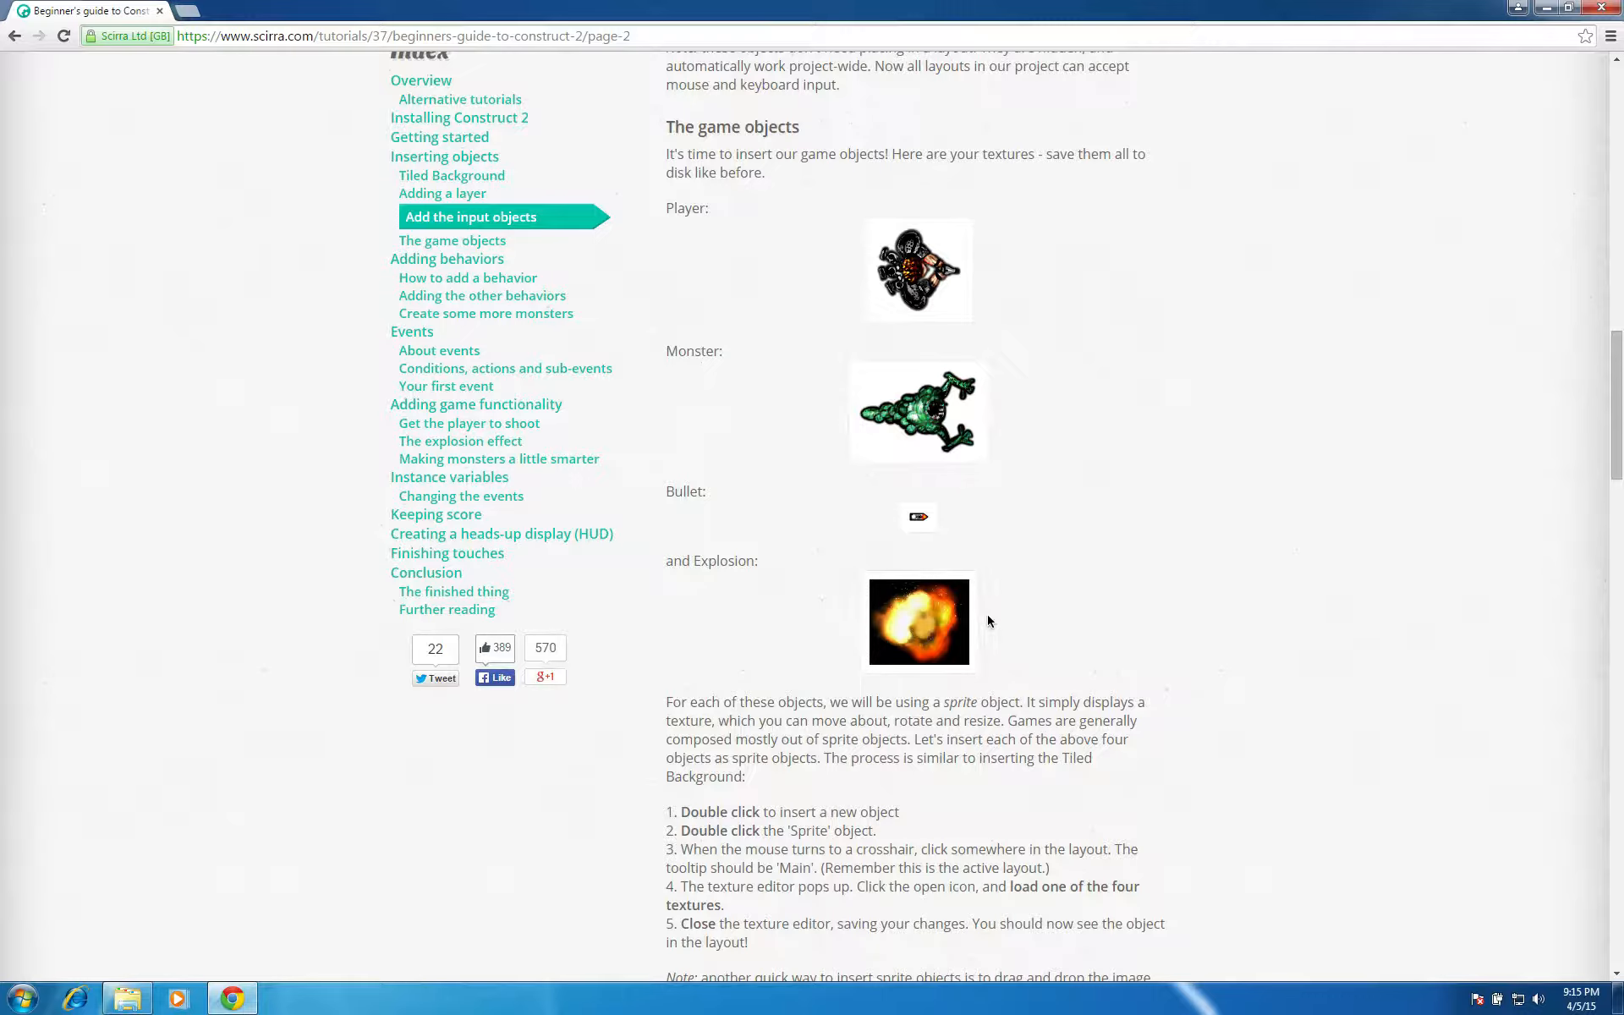
pyautogui.scroll(20, 987, 621)
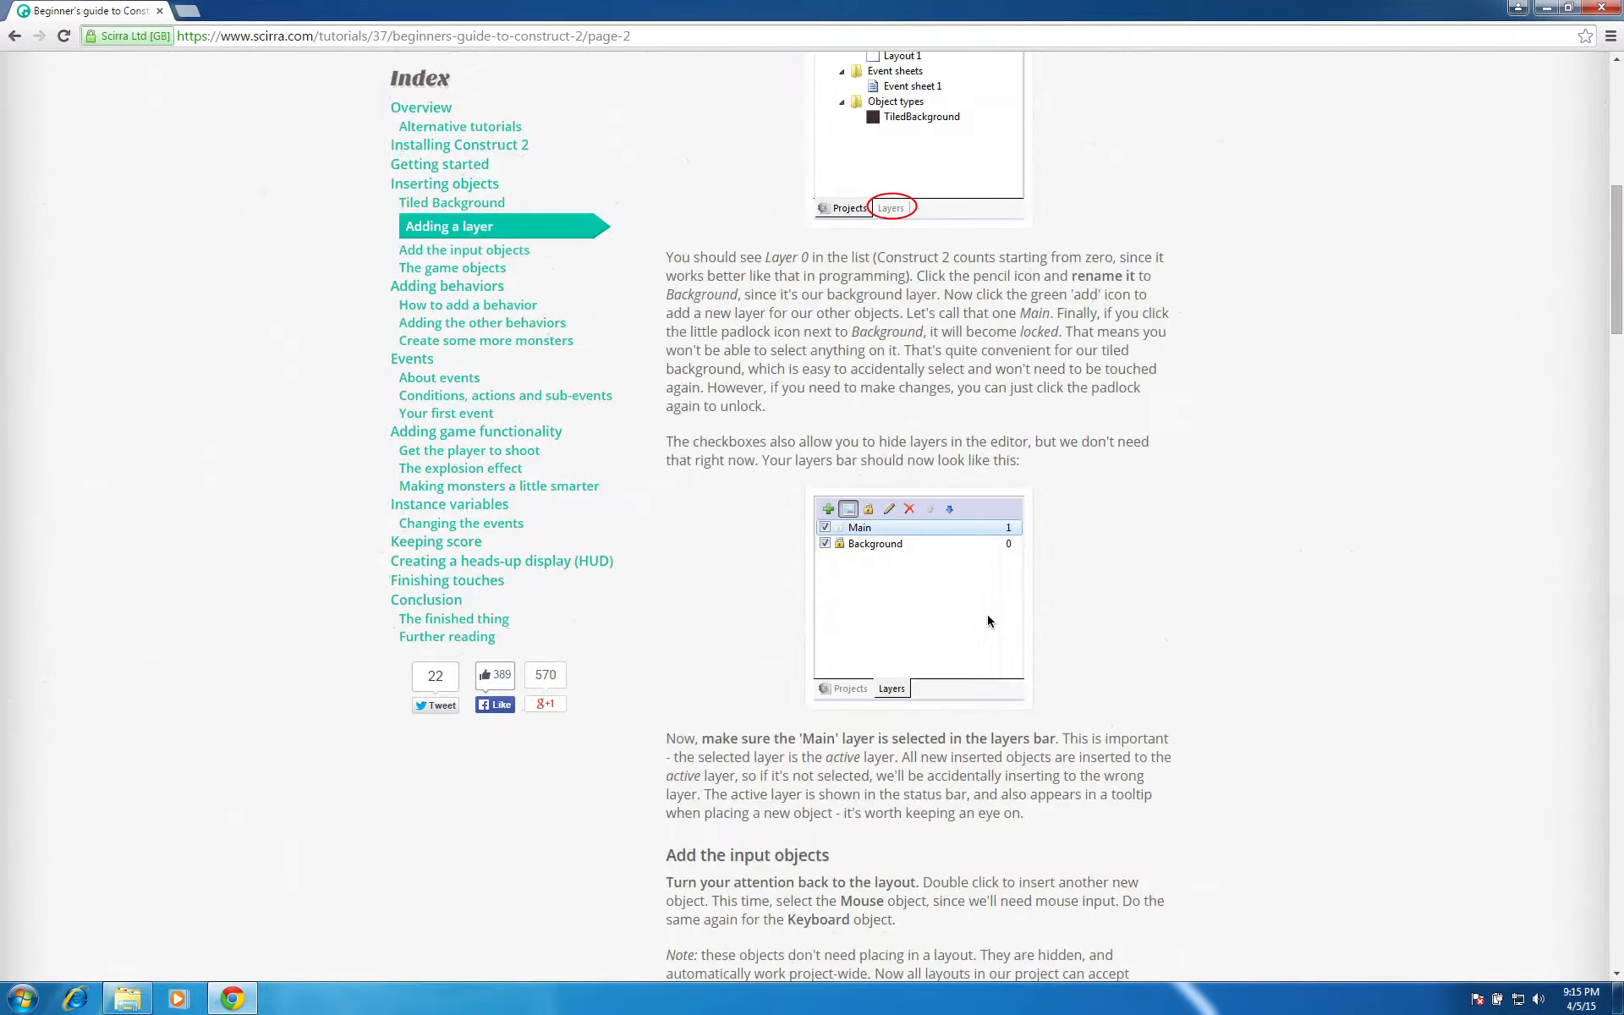
pyautogui.click(770, 419)
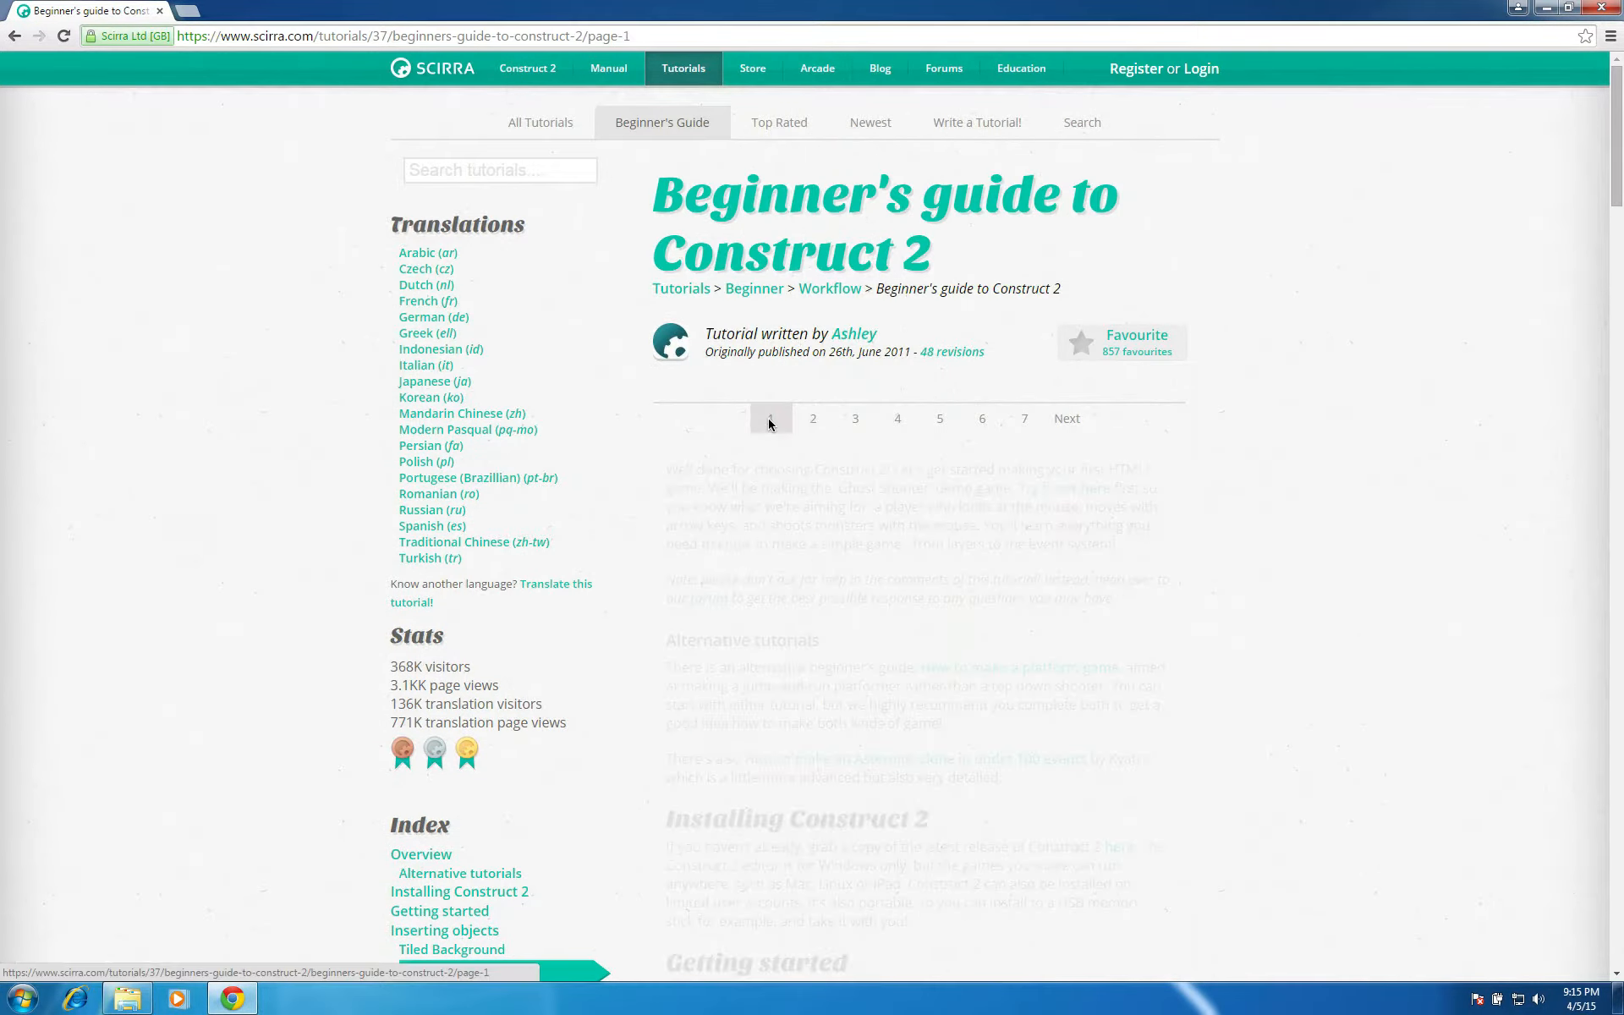
# Switch to Construct 2 and create a new empty project with default settings
pyautogui.click(1547, 8)
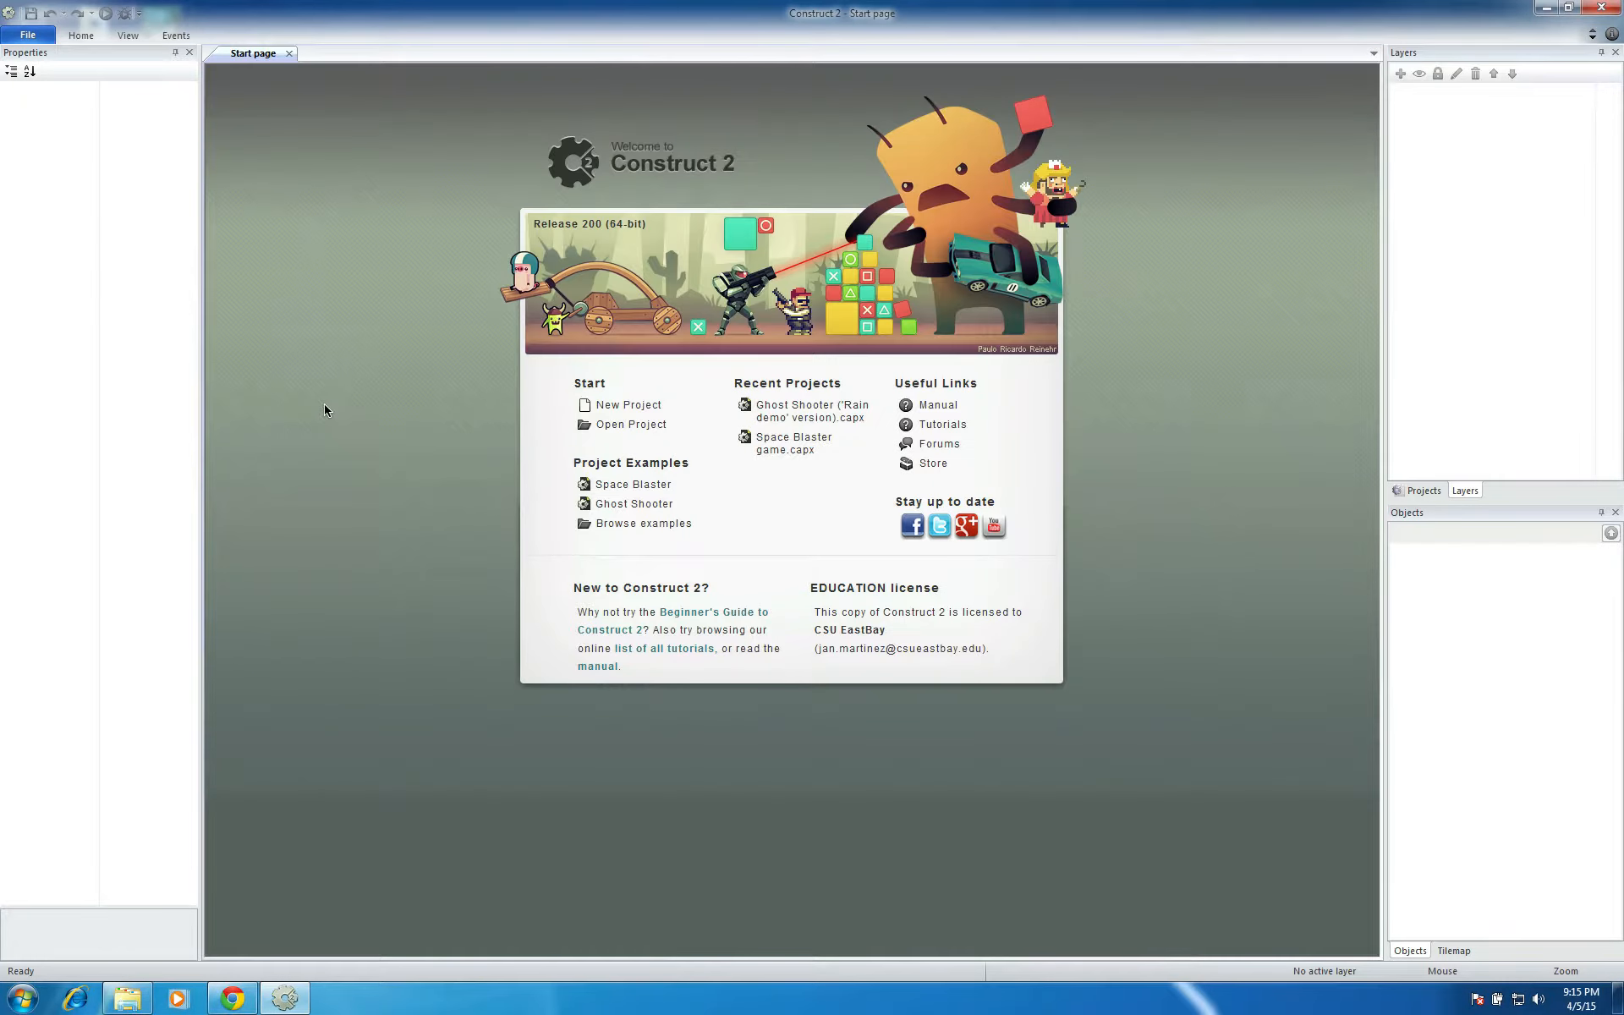
pyautogui.click(615, 406)
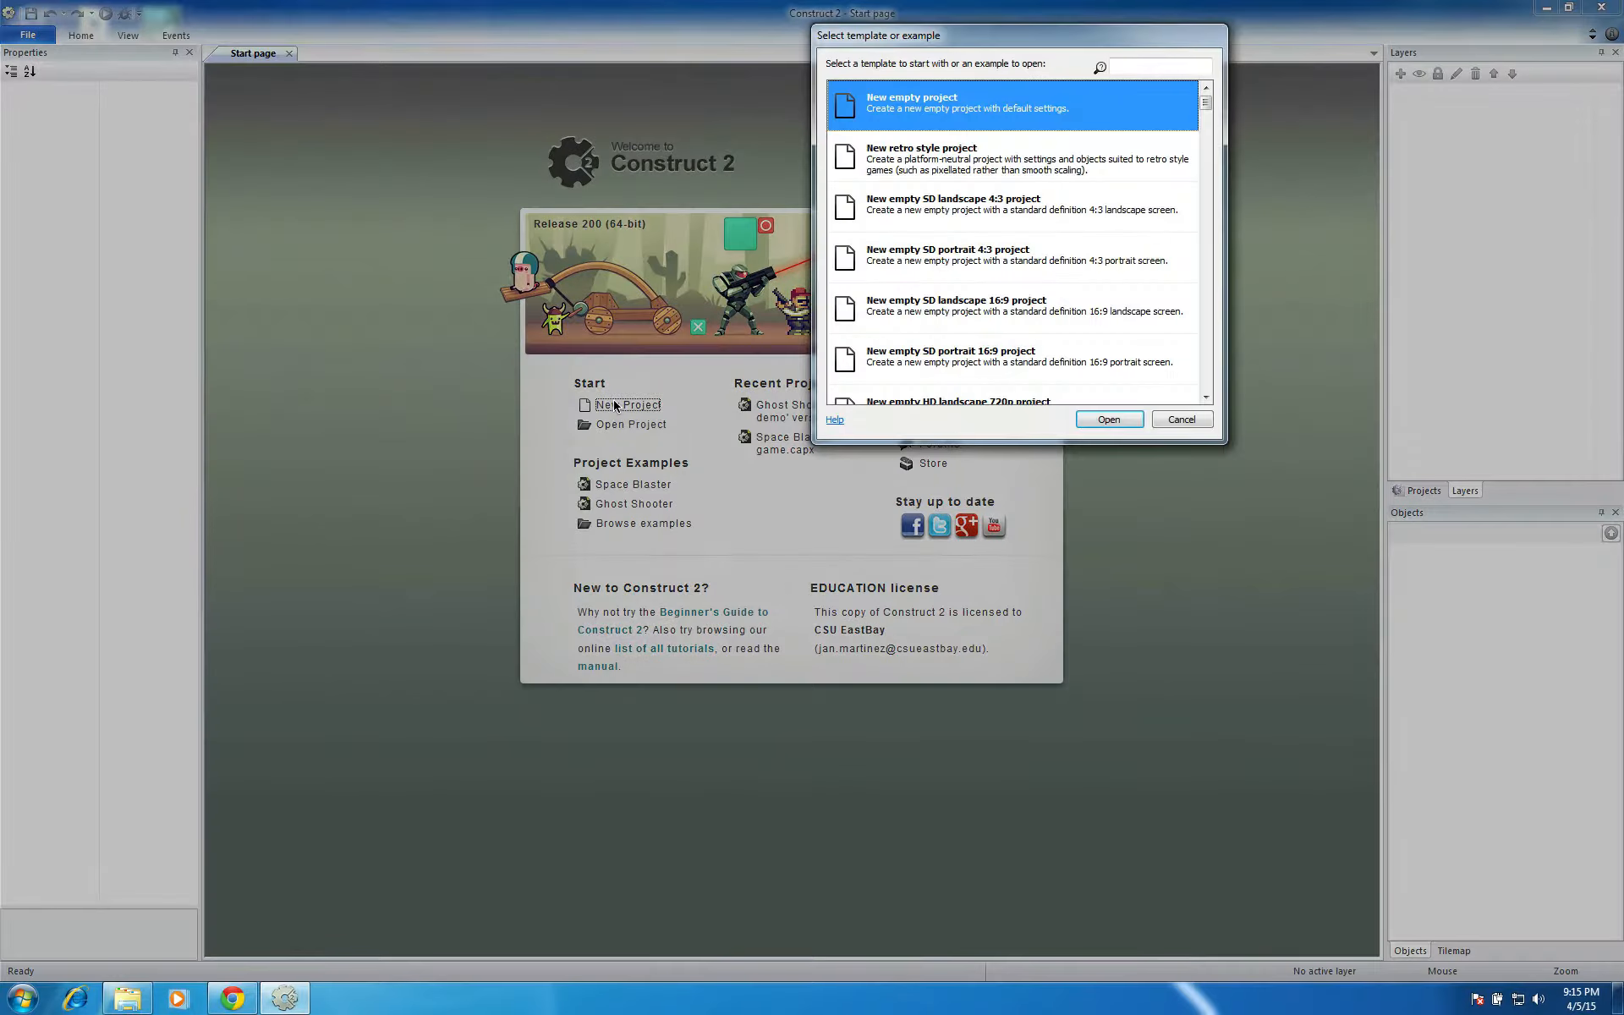
pyautogui.scroll(-10, 1048, 232)
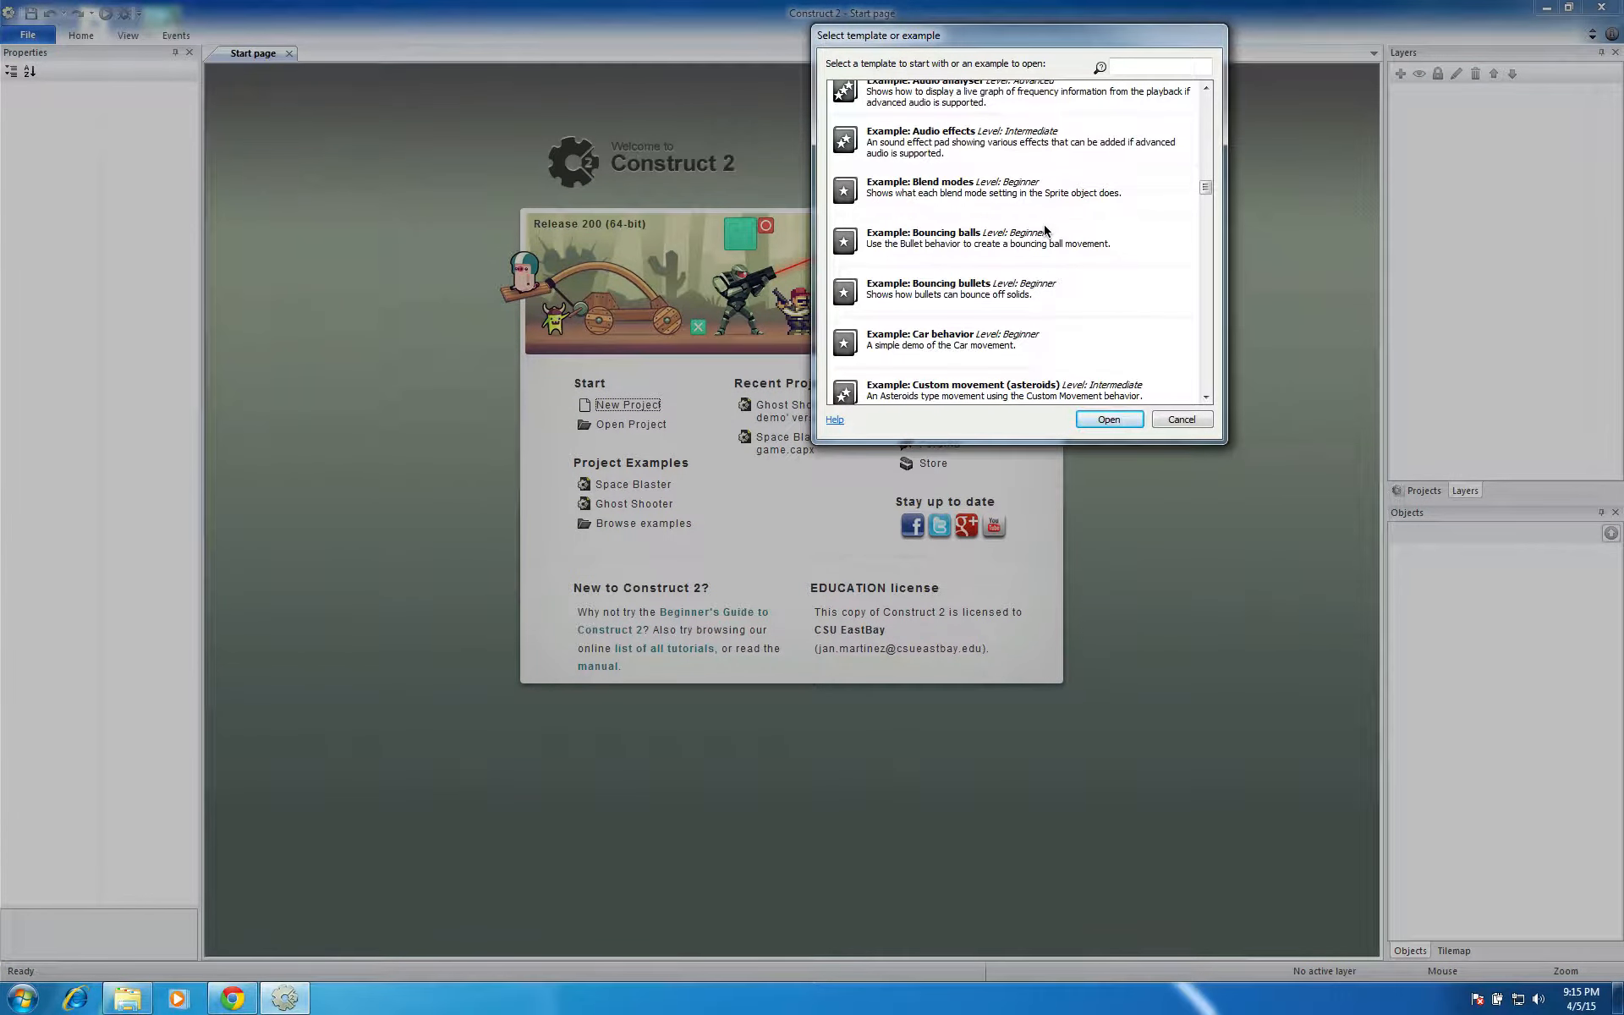
pyautogui.scroll(-3, 1046, 230)
pyautogui.scroll(8, 1047, 230)
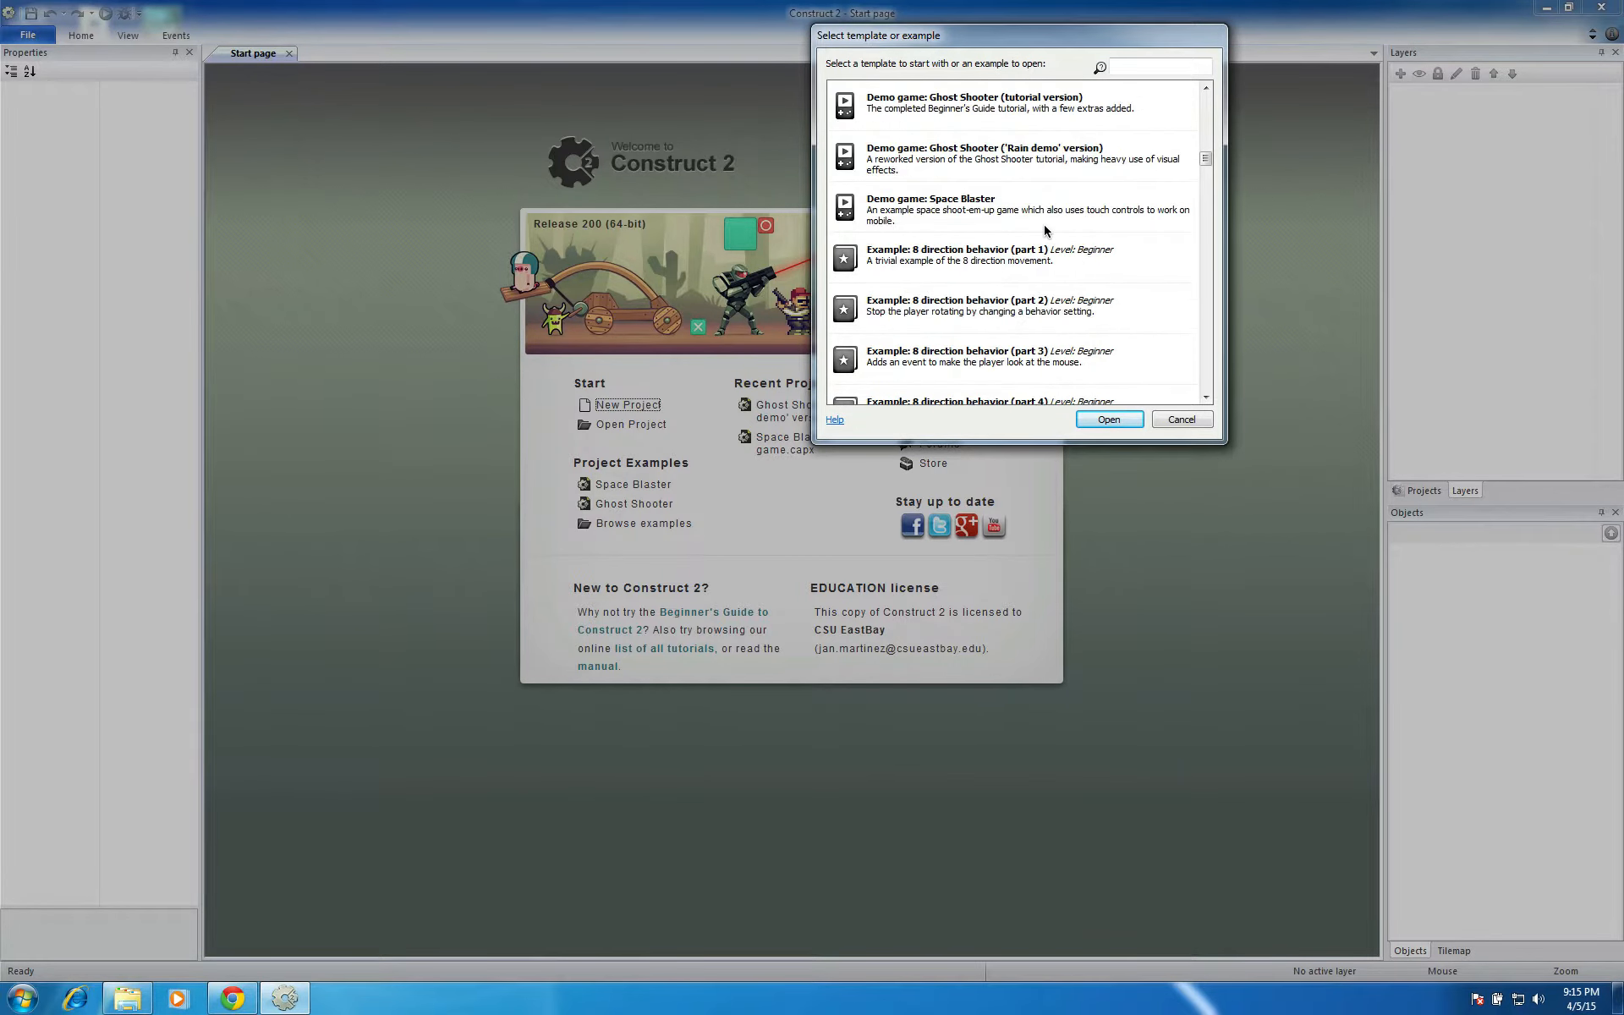
pyautogui.scroll(5, 1046, 230)
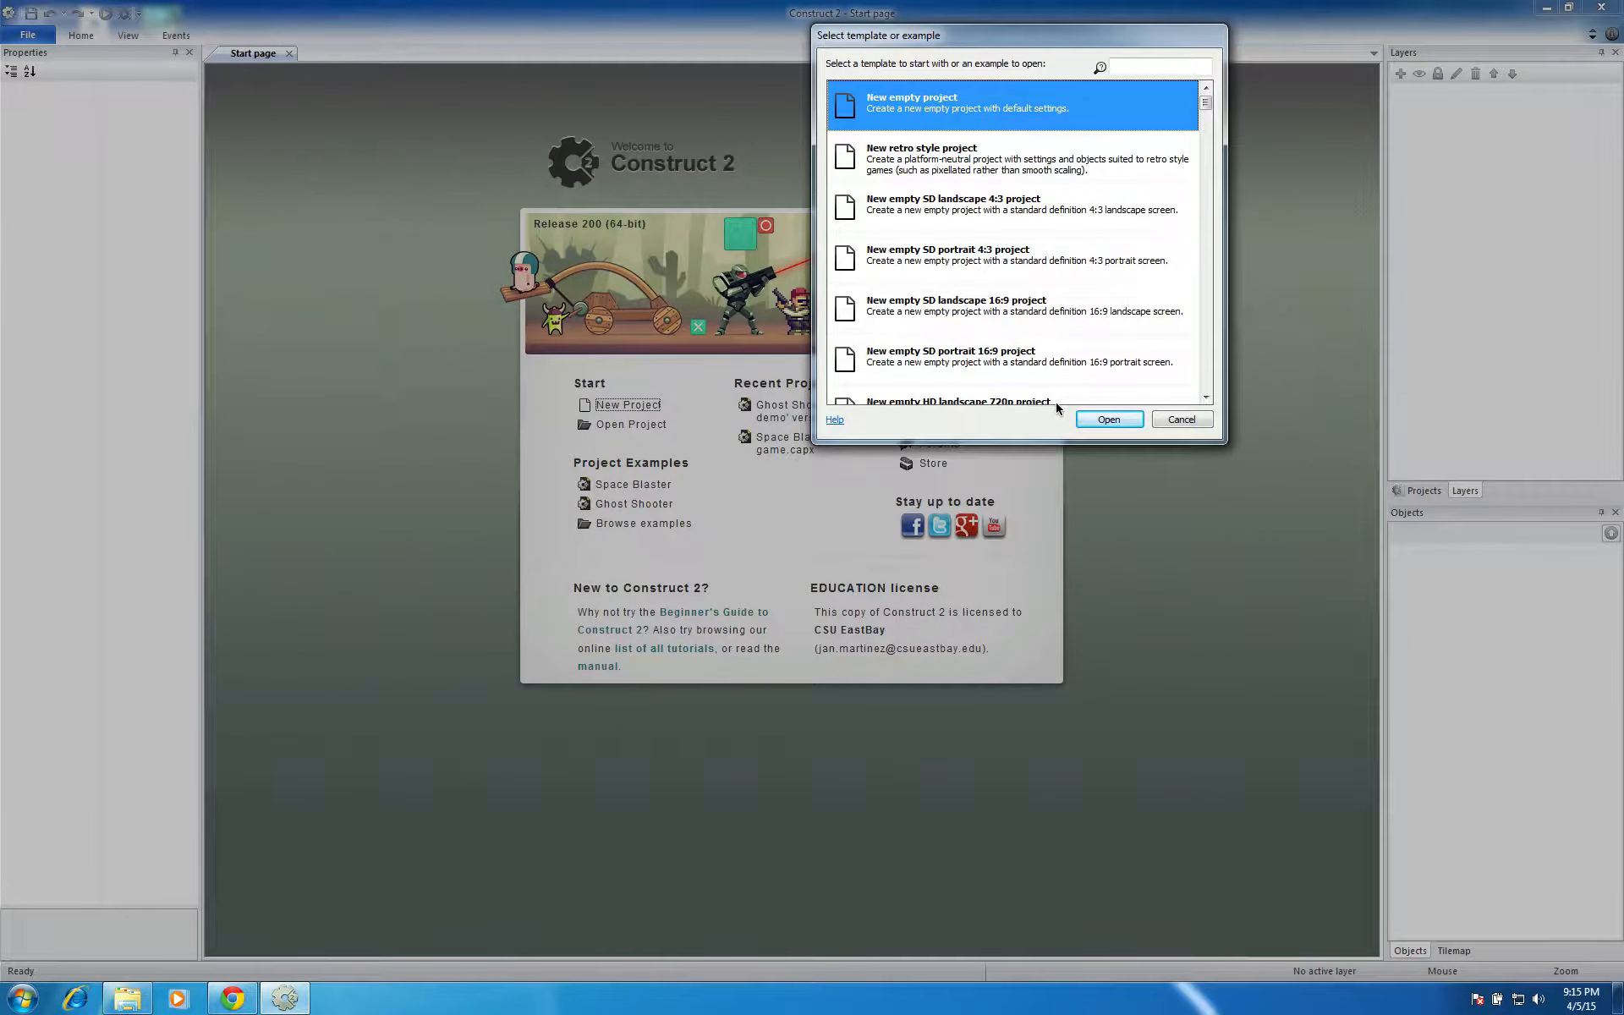
pyautogui.click(1109, 420)
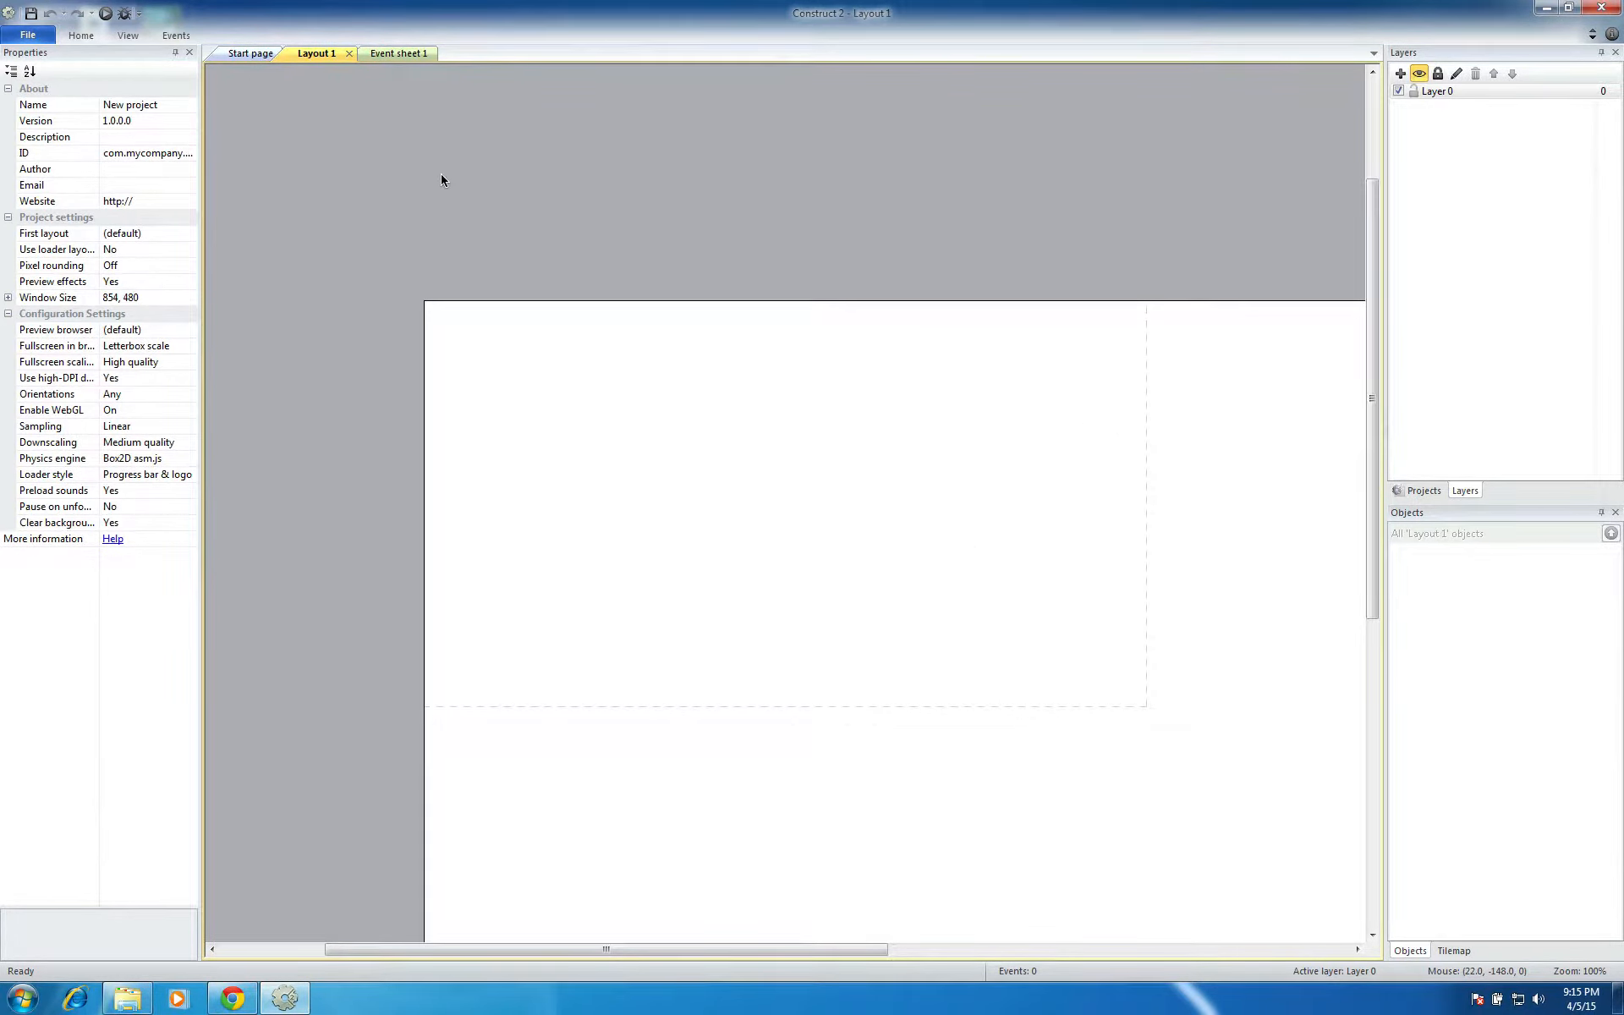
# Zoom the layout out to 50% and show the project structure in place of the layer list
pyautogui.click(127, 36)
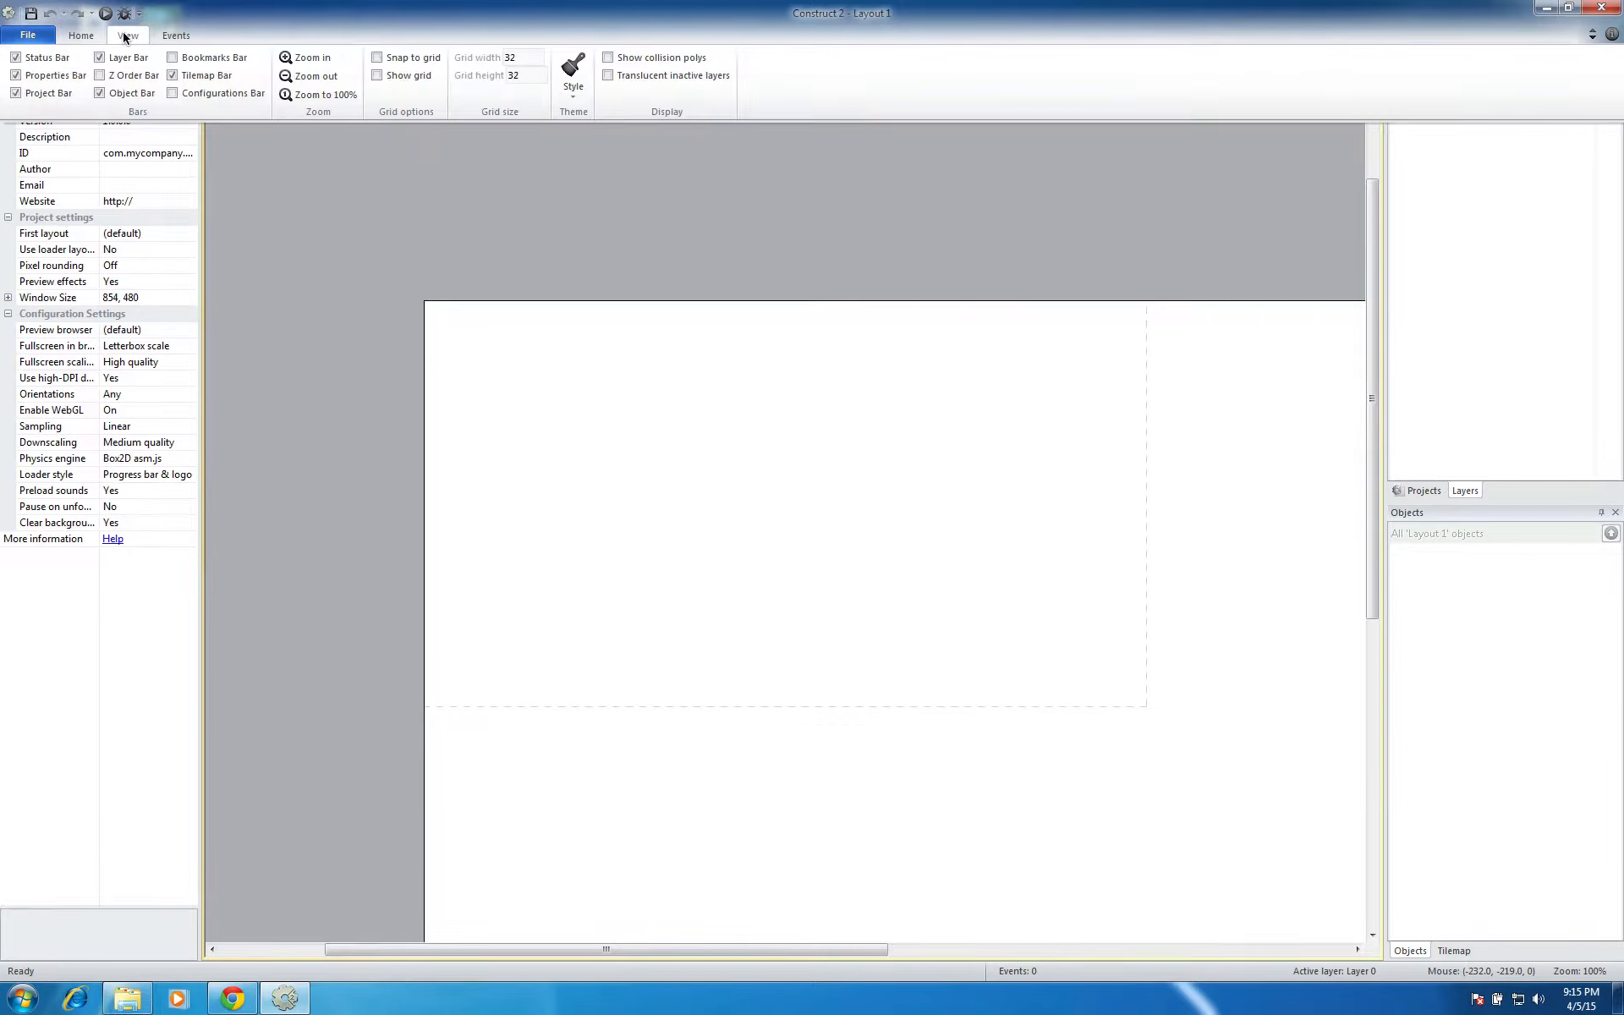
pyautogui.click(312, 75)
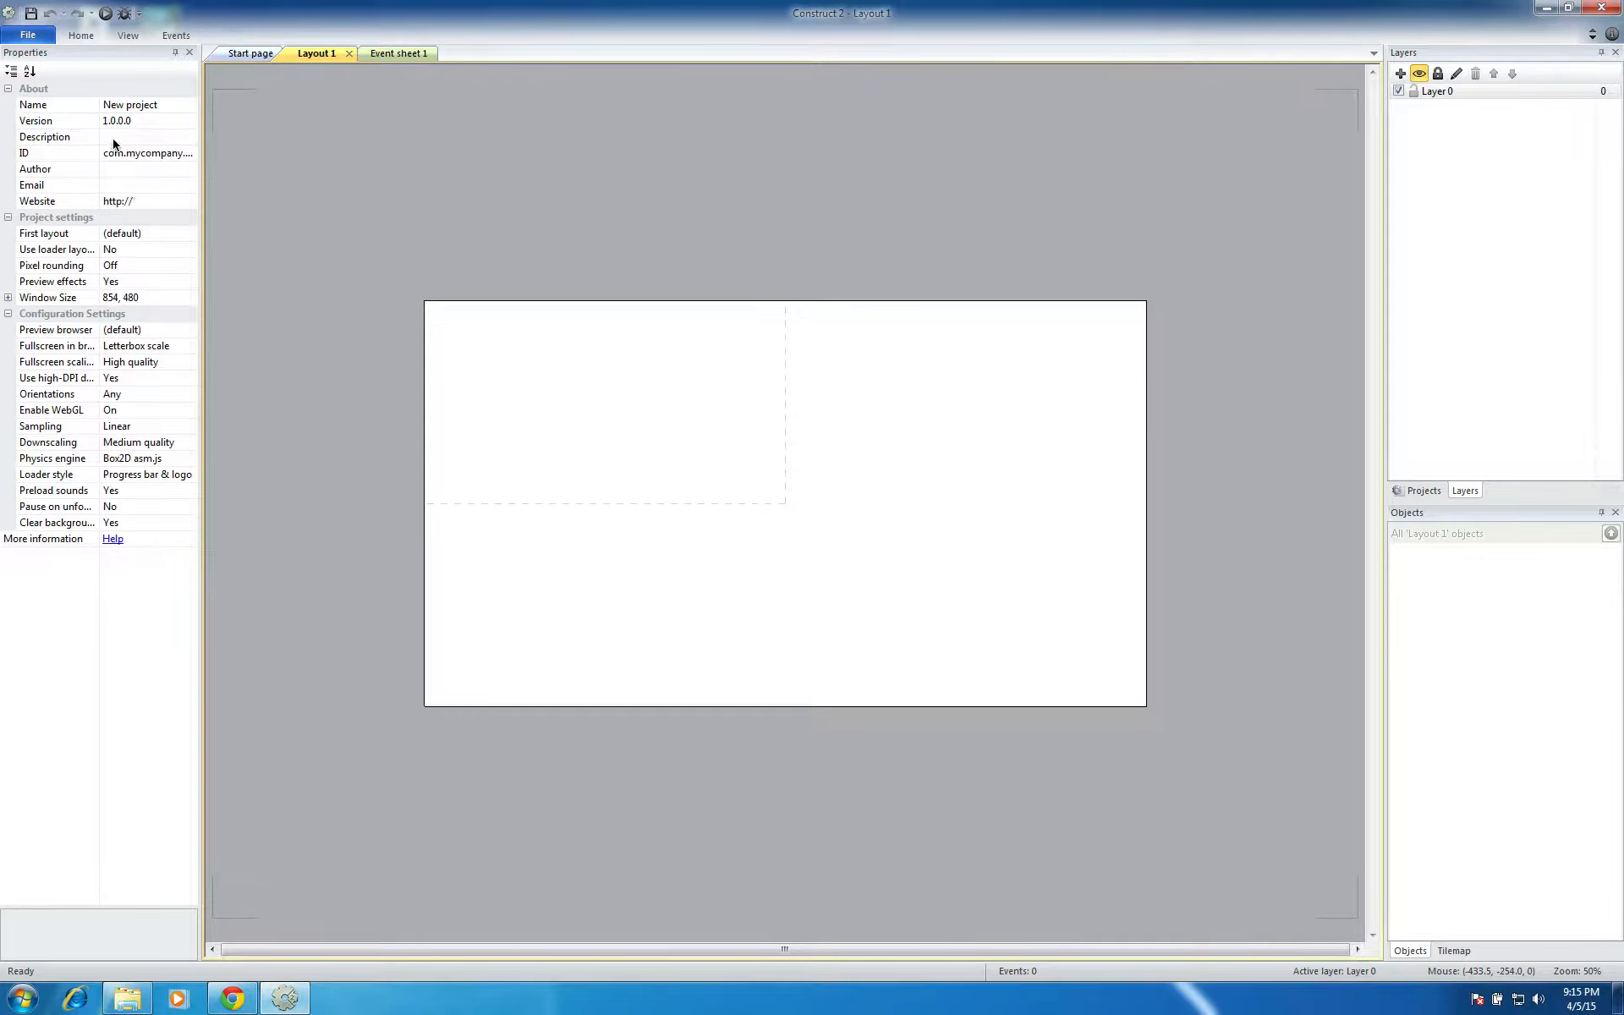
pyautogui.click(148, 106)
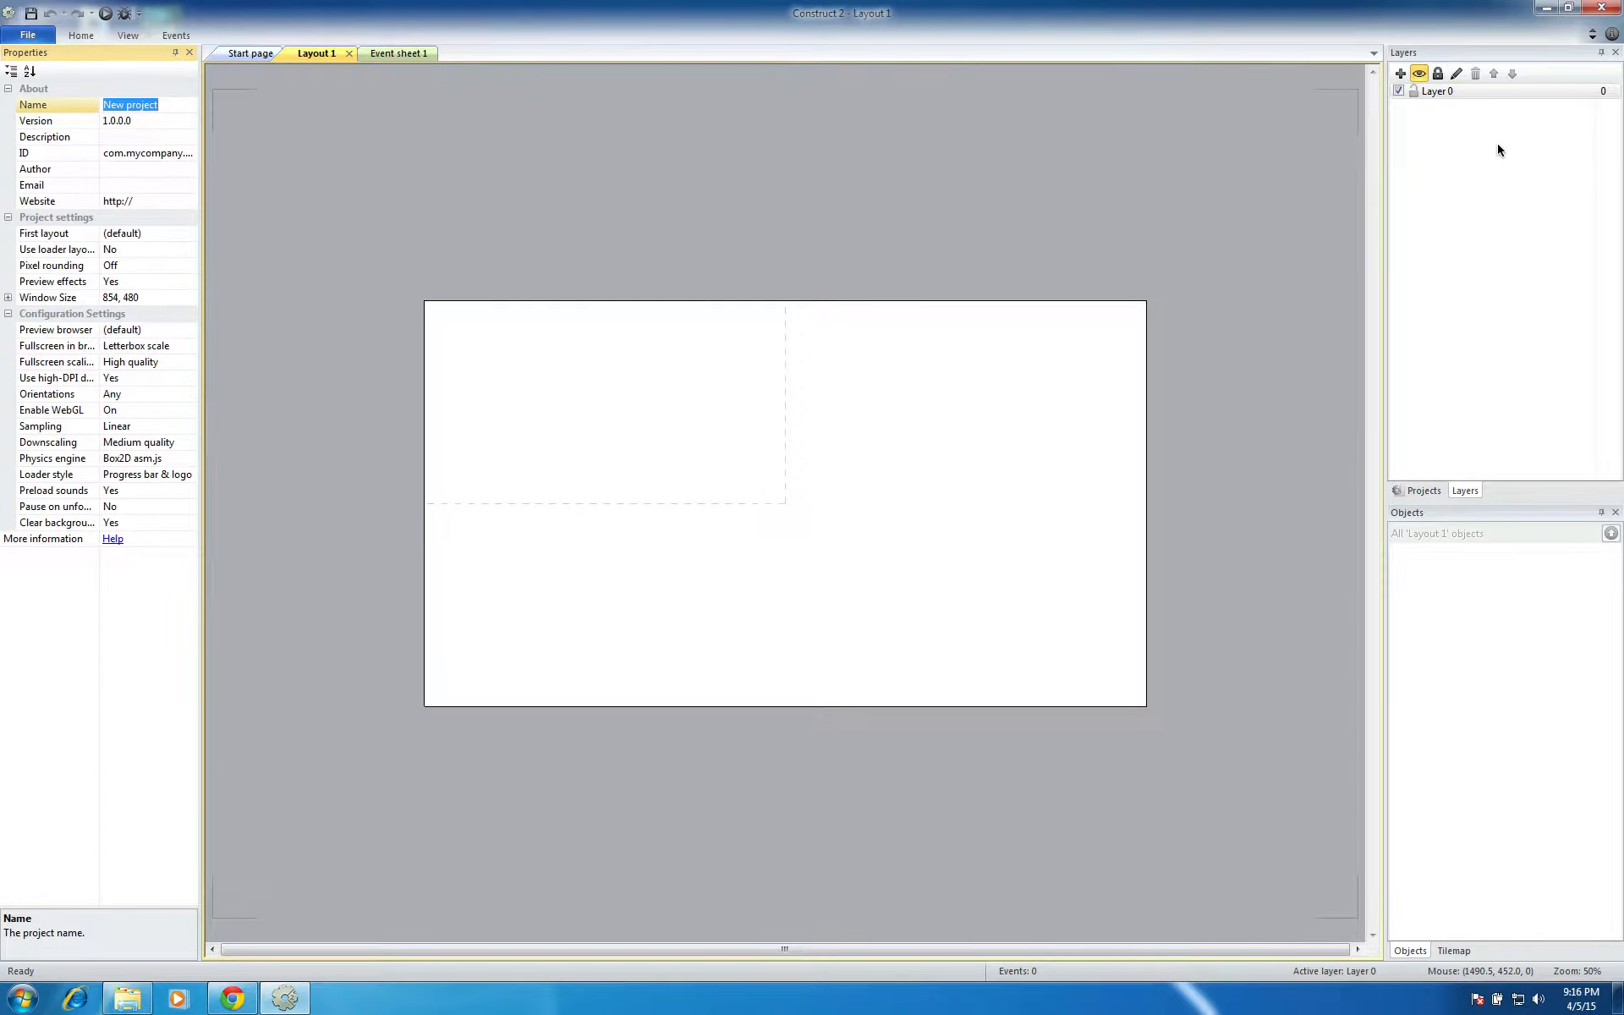
pyautogui.click(1423, 490)
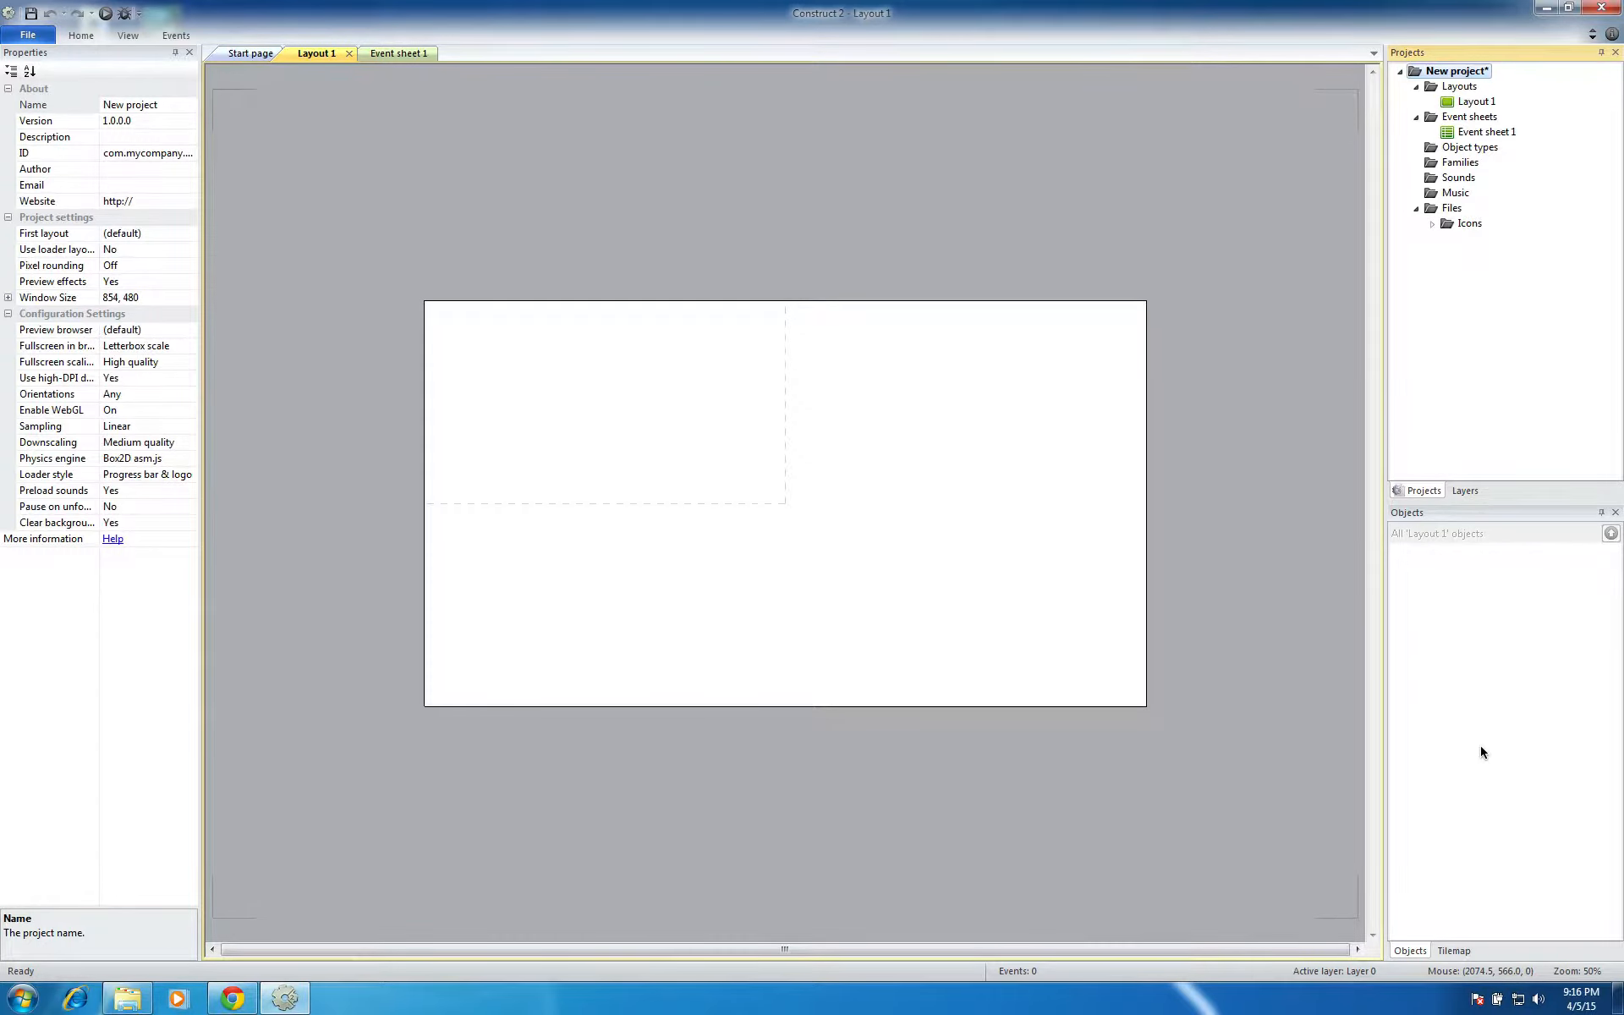
# Insert a Tiled Background object and place it in the lower right part of the layout
pyautogui.click(967, 234)
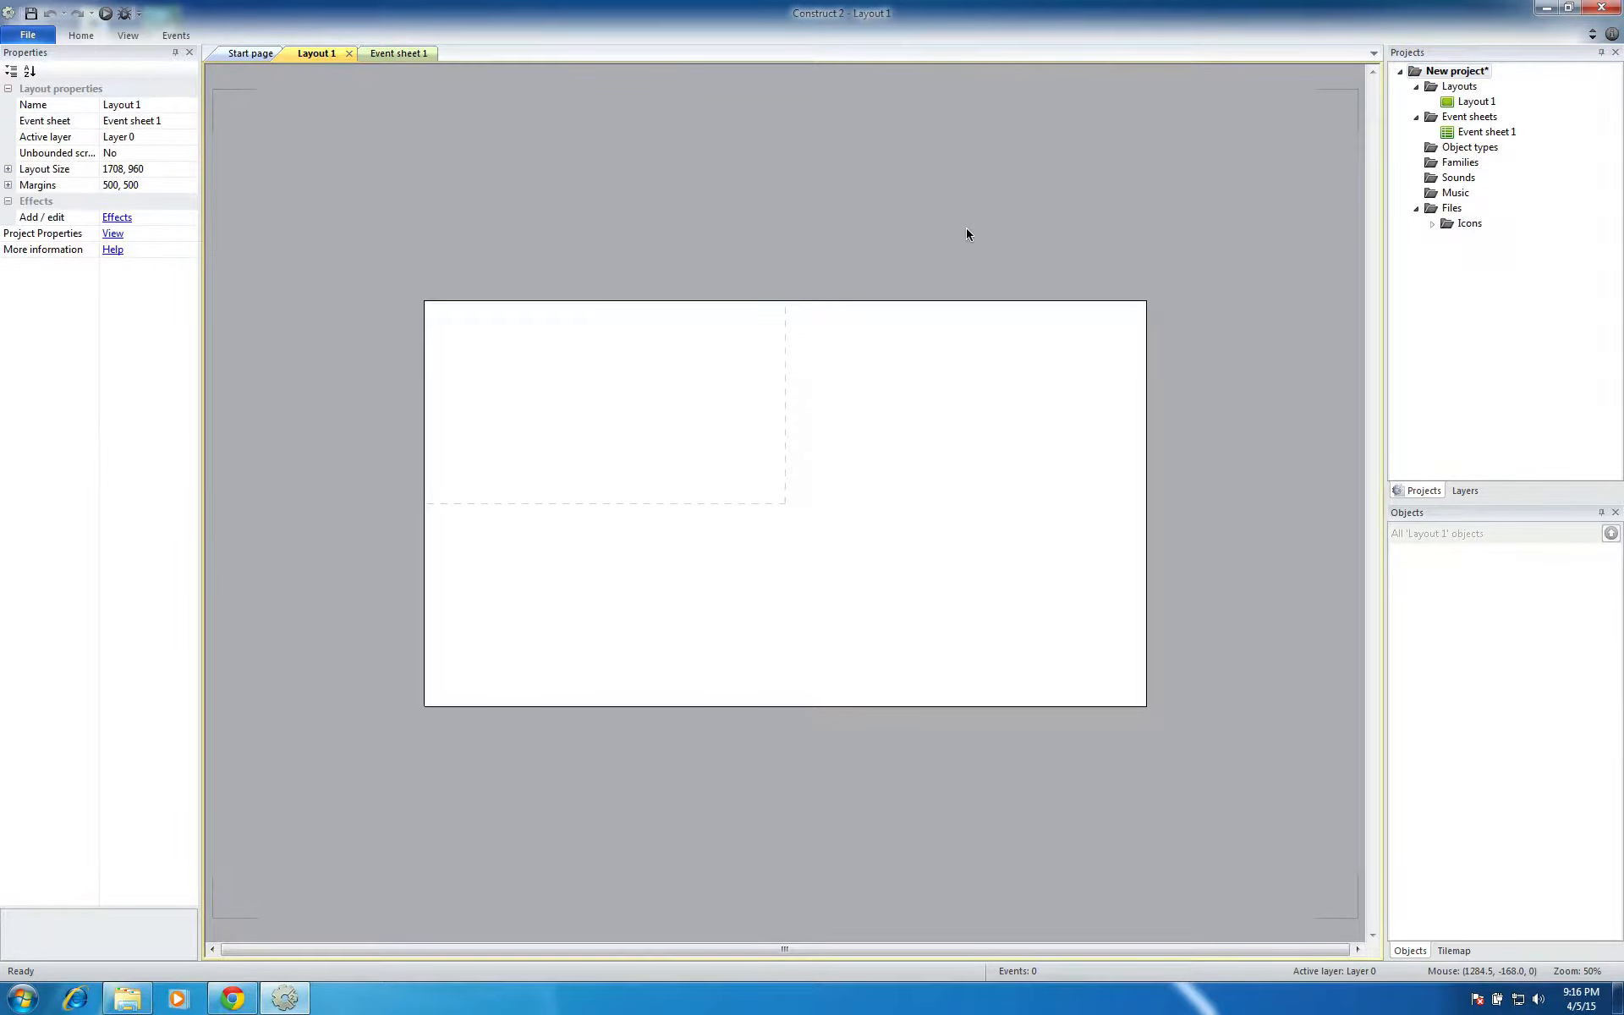
pyautogui.doubleClick(896, 234)
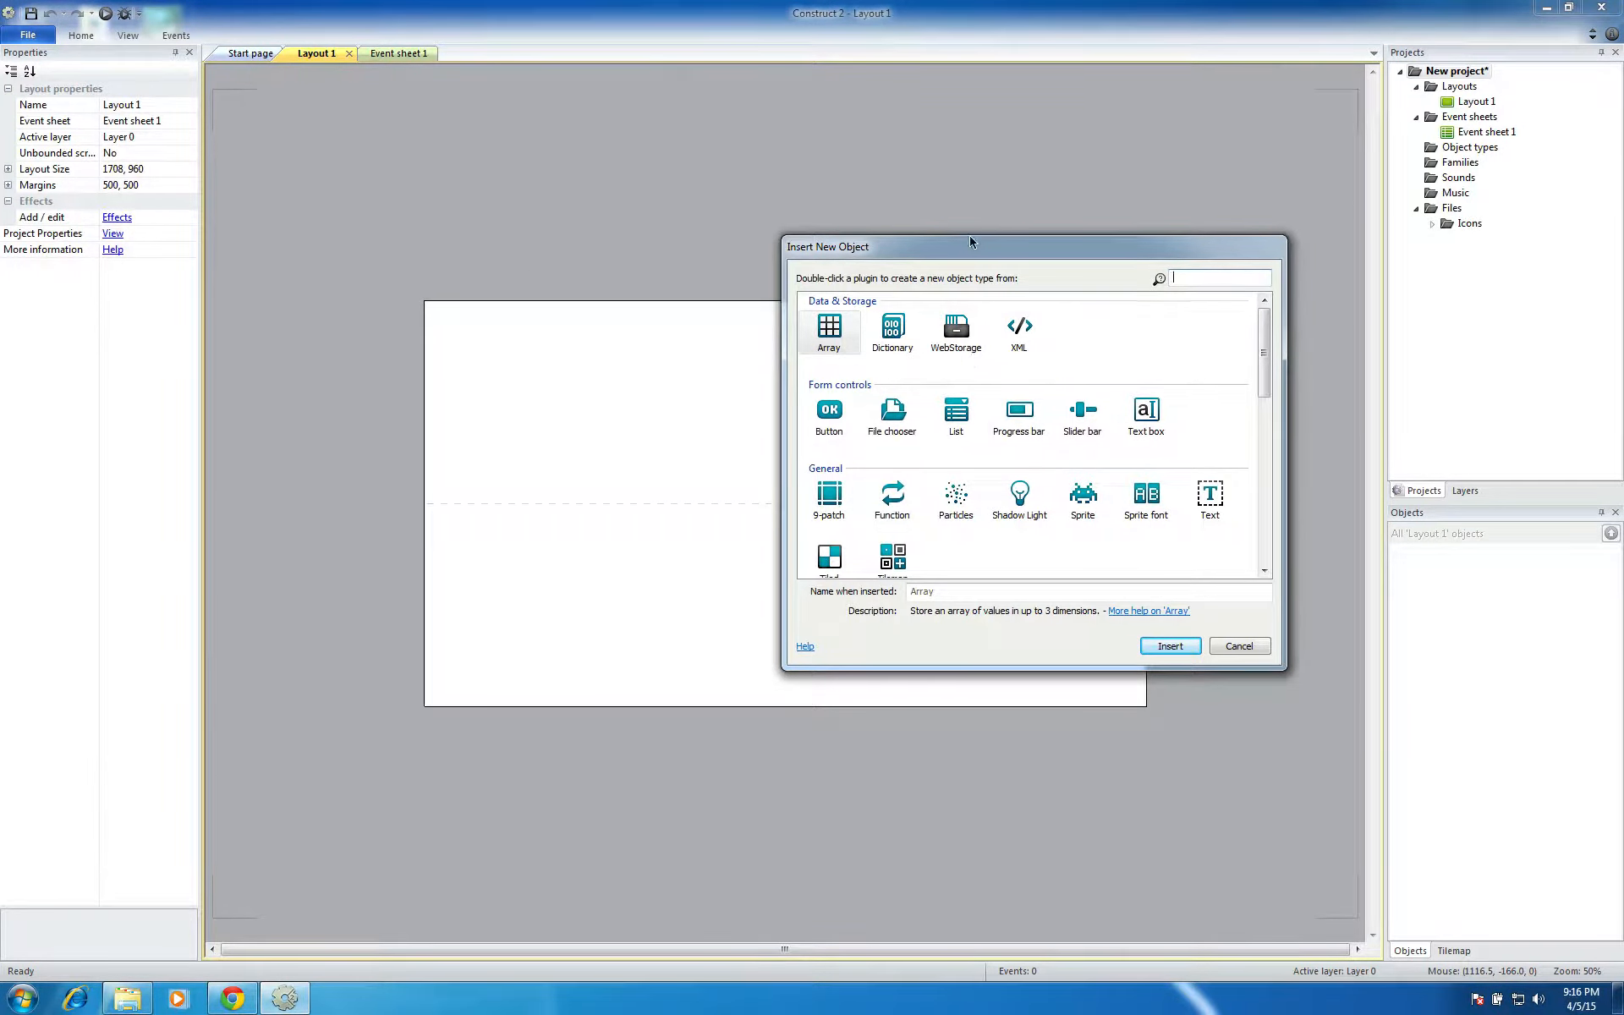
pyautogui.moveTo(959, 251); pyautogui.dragTo(773, 179)
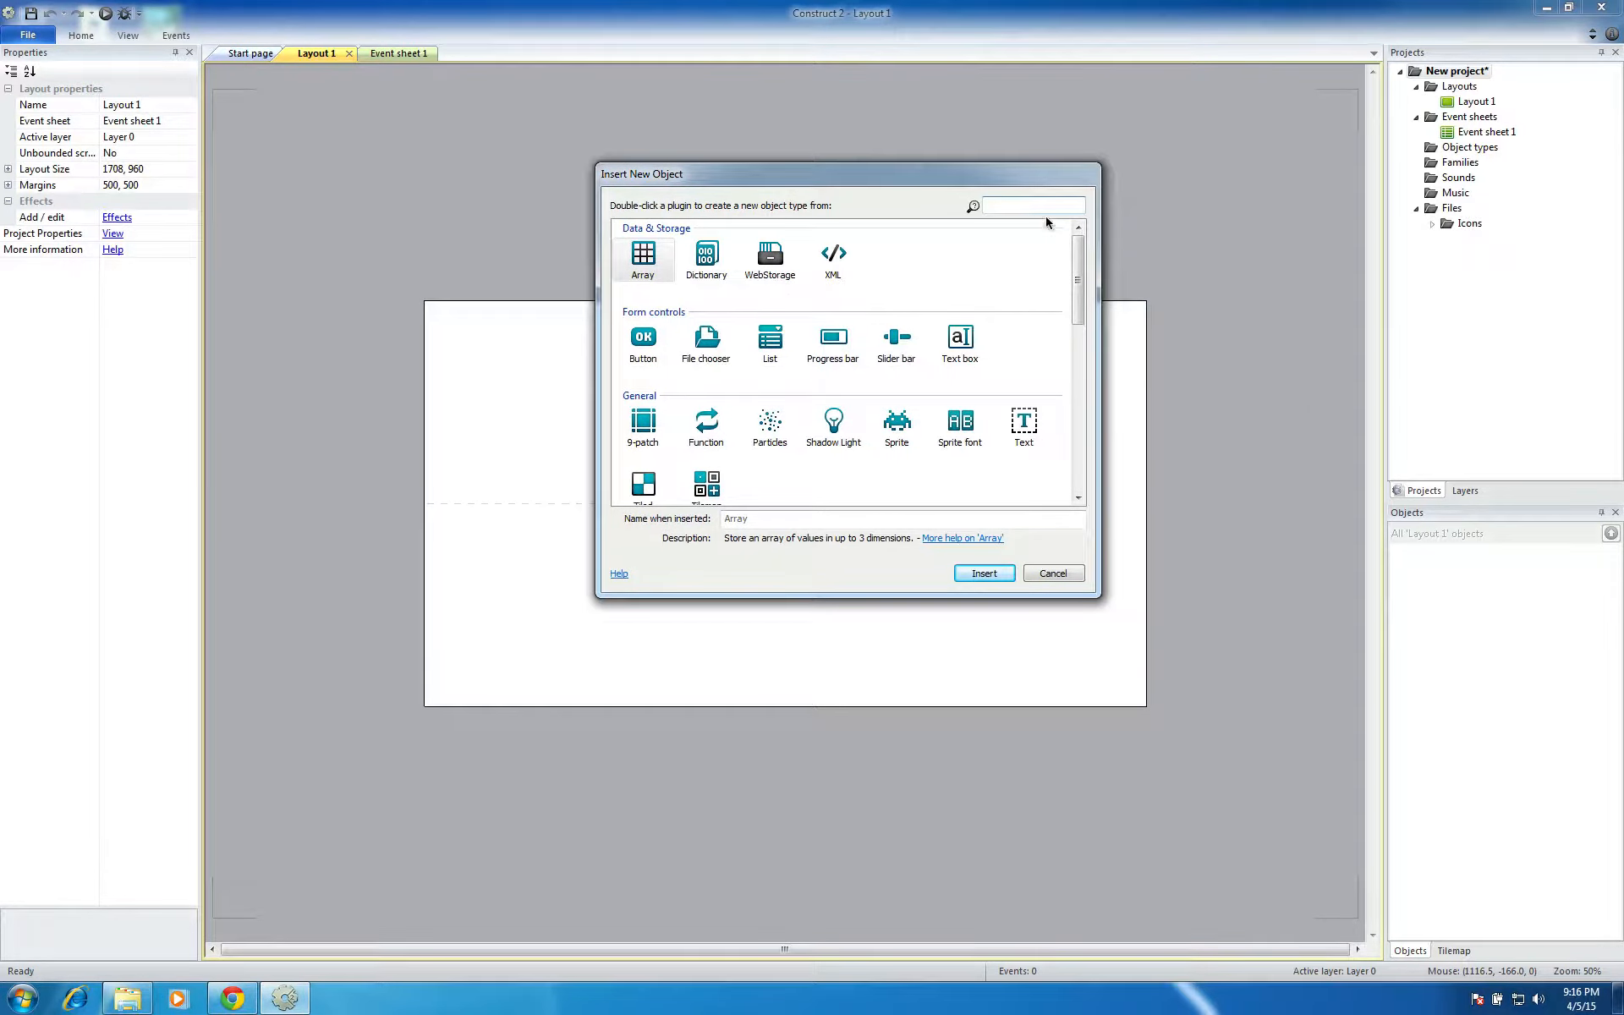
pyautogui.moveTo(1073, 256); pyautogui.dragTo(1078, 281)
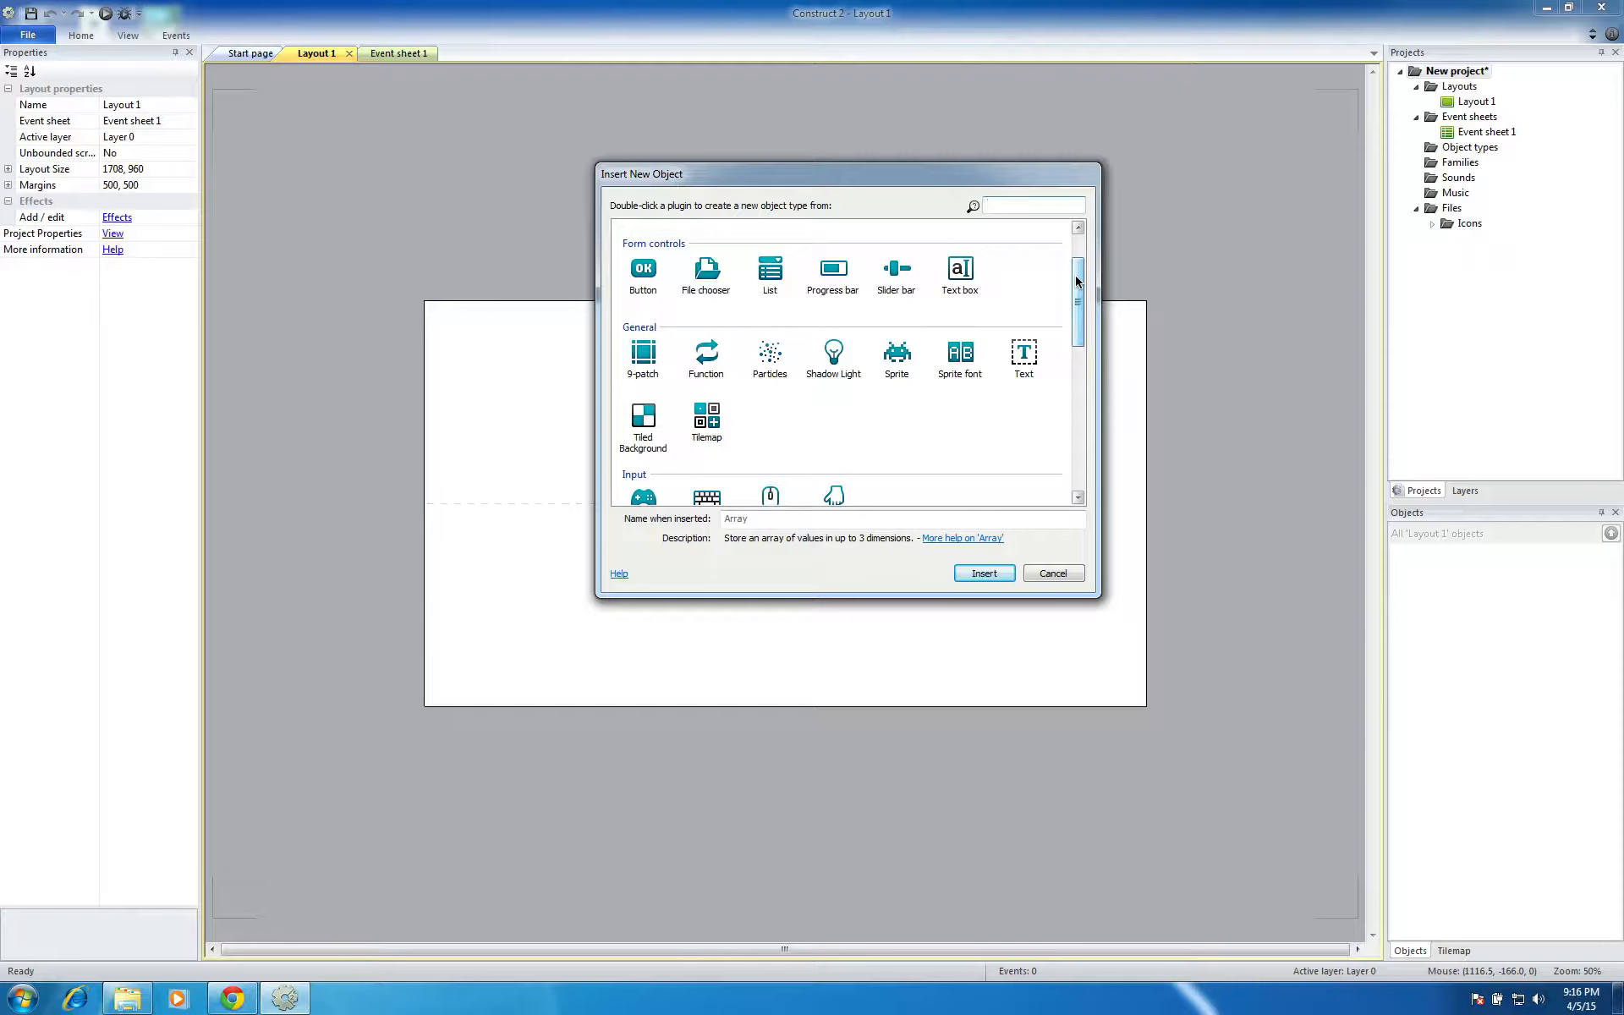
pyautogui.scroll(-2, 928, 316)
pyautogui.scroll(2, 928, 317)
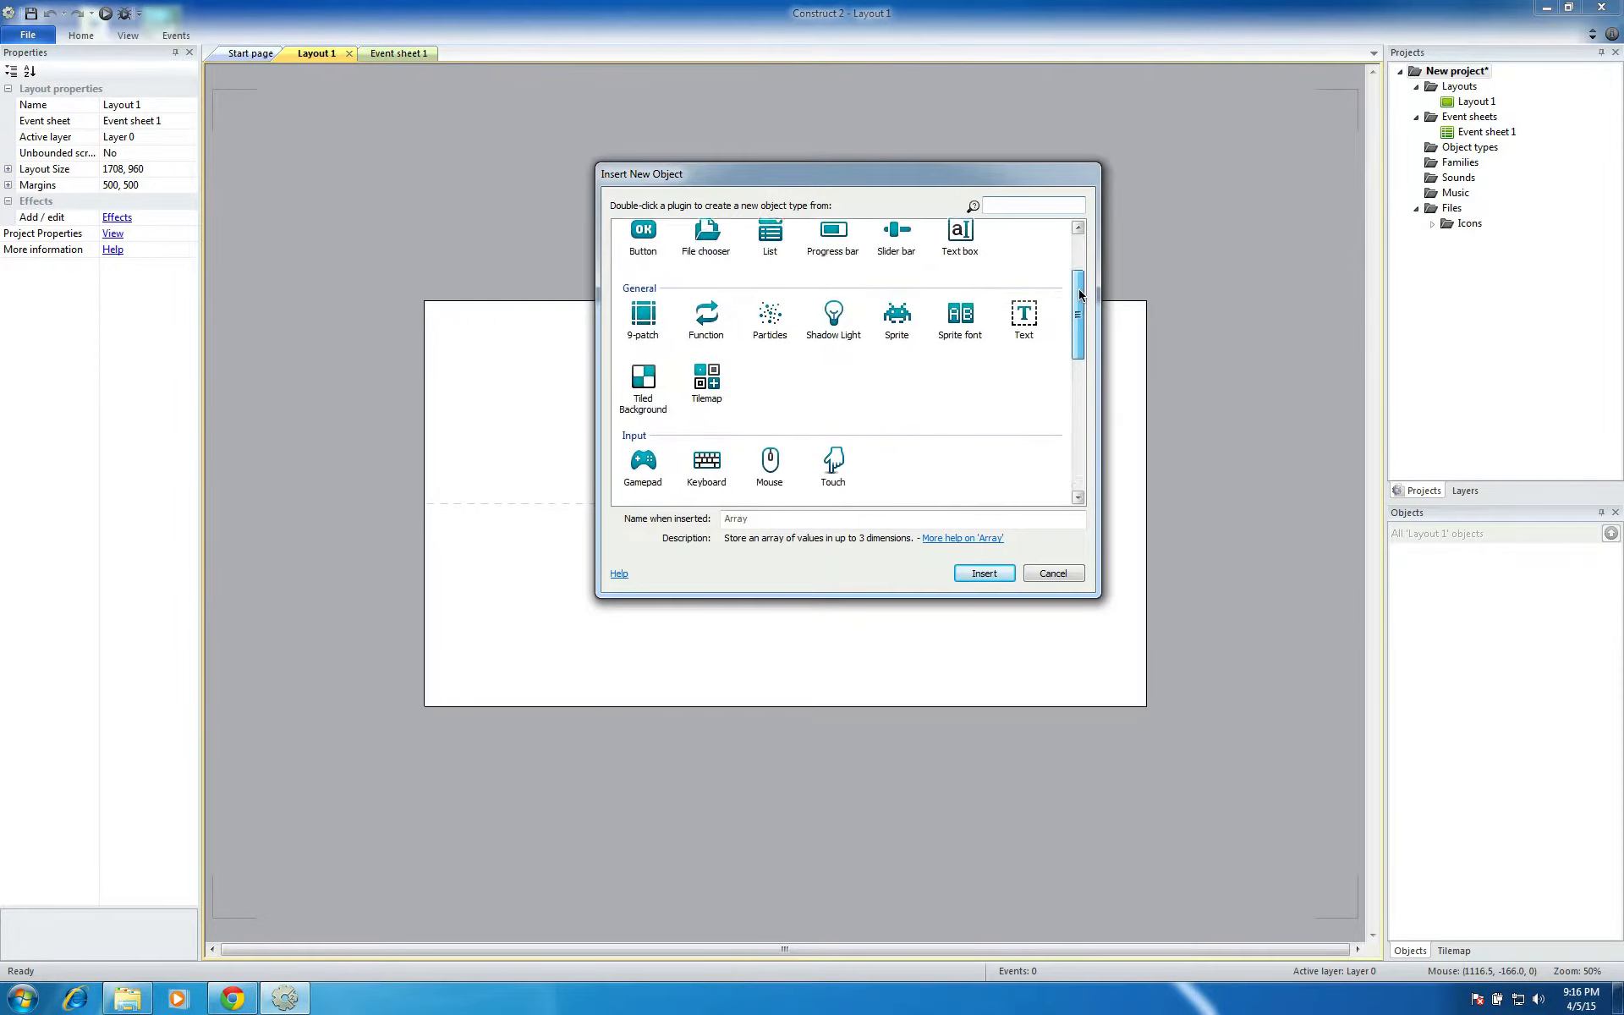
pyautogui.click(643, 388)
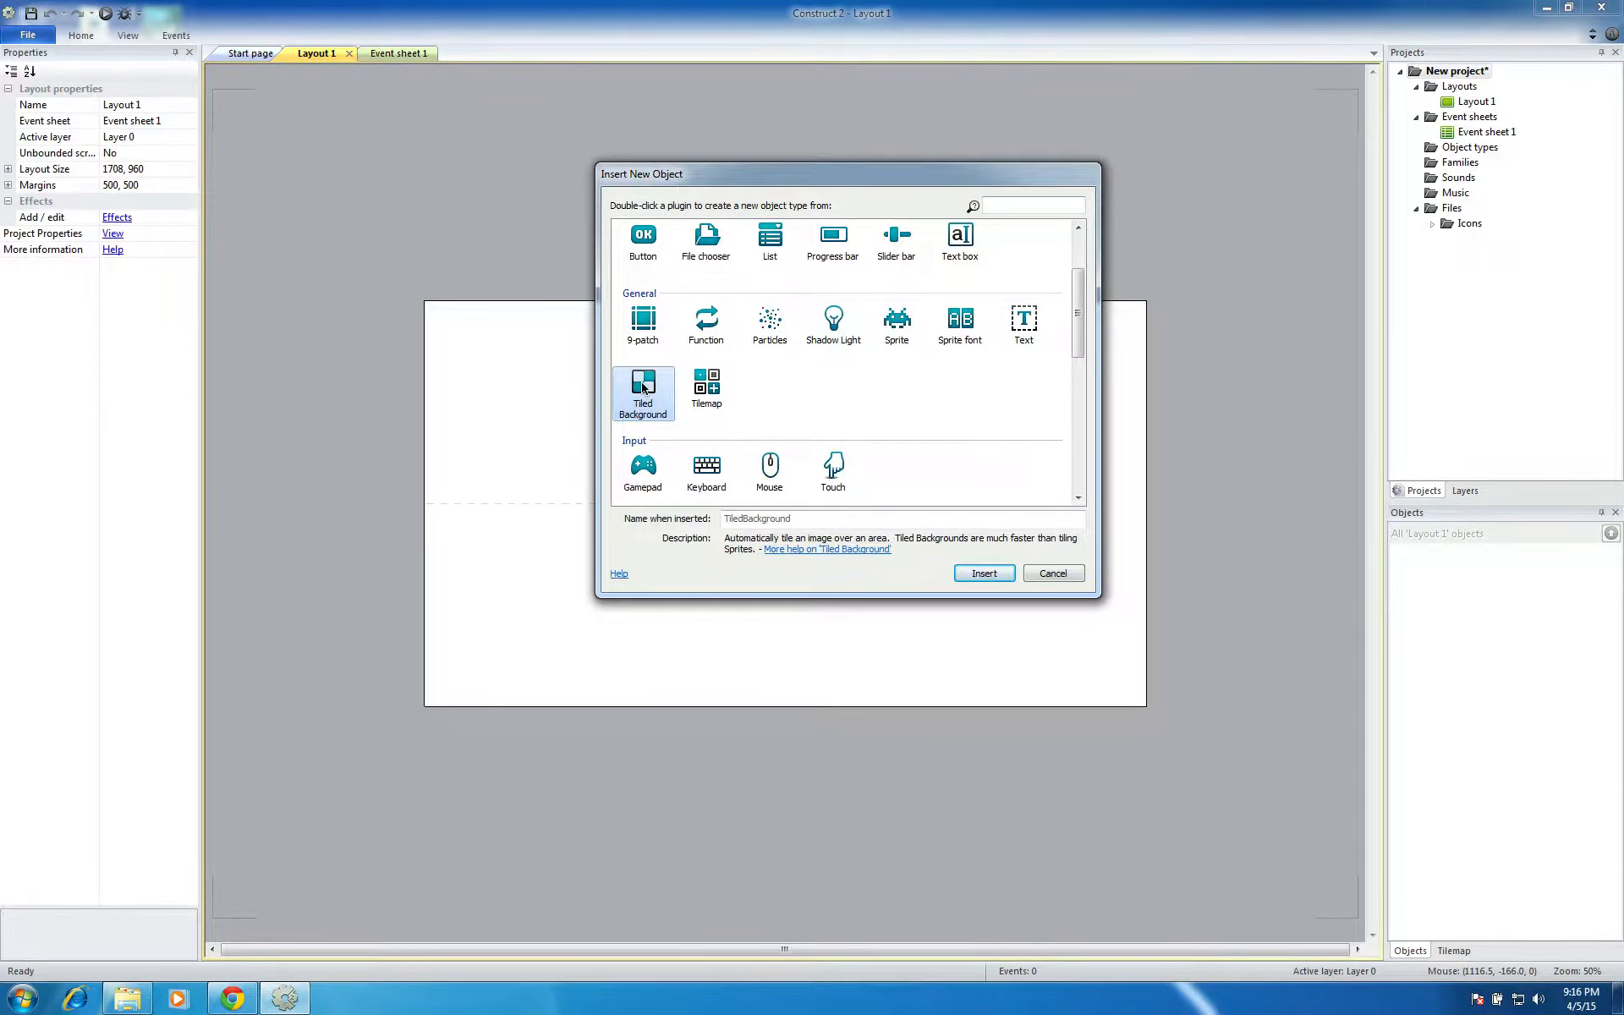
pyautogui.click(980, 573)
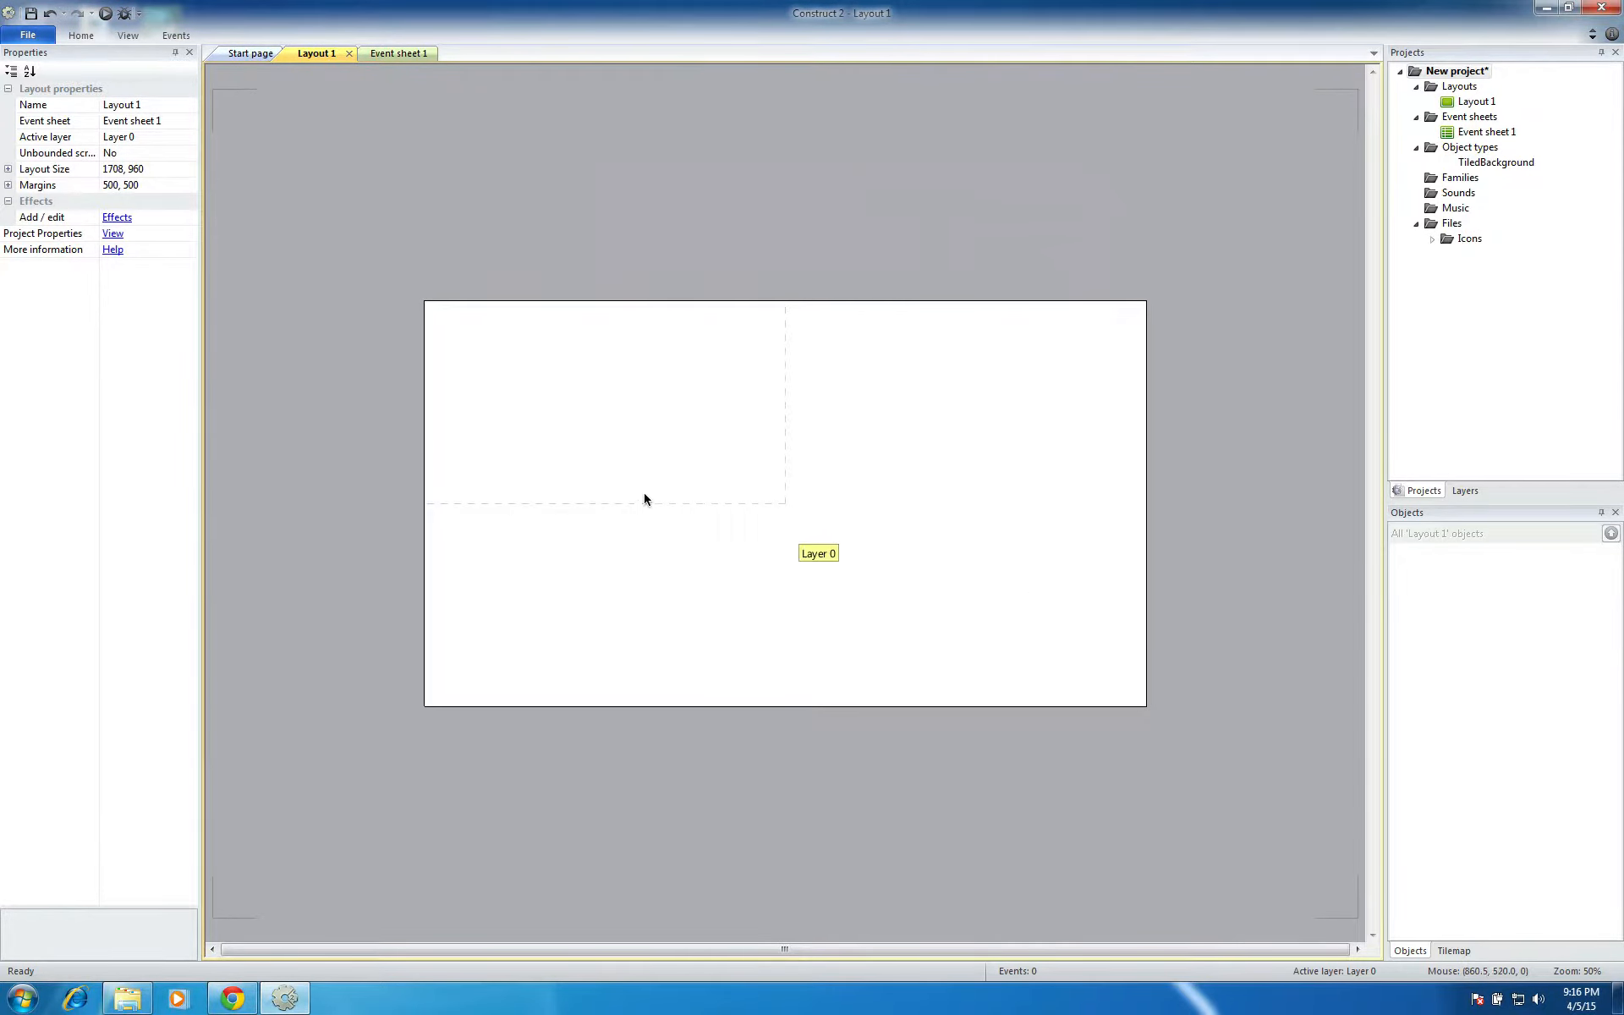
pyautogui.click(819, 511)
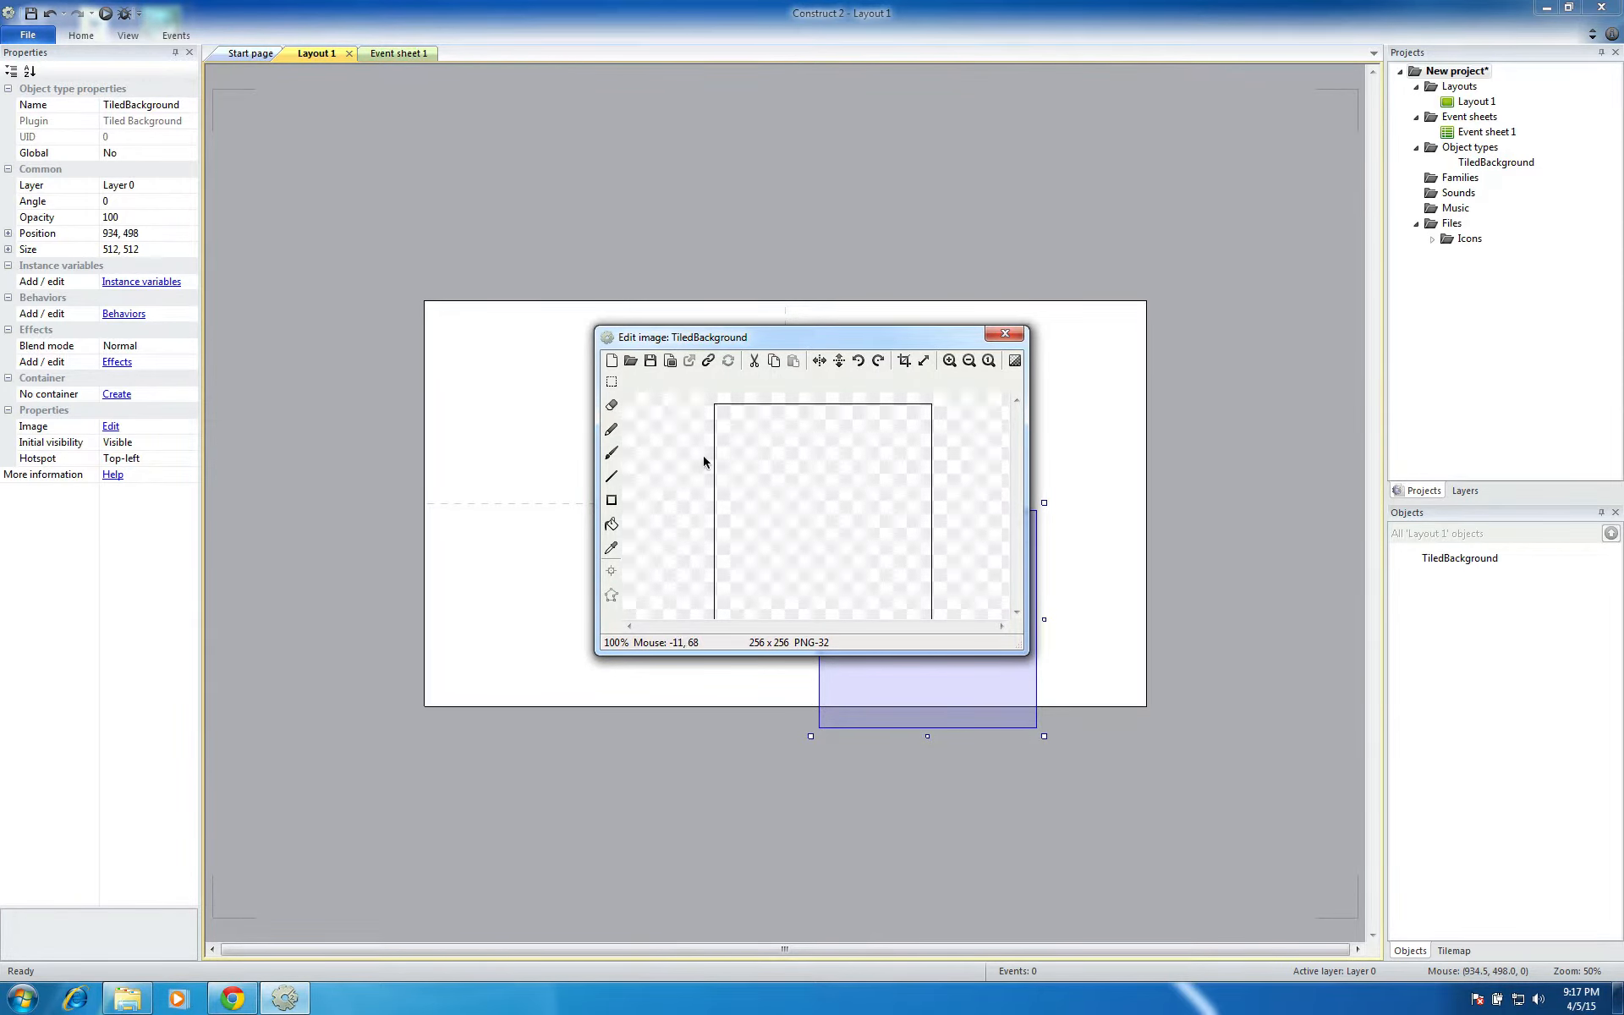
# Load the background image from the begin_tut folder as the tiled background's texture and close the image editor
pyautogui.click(631, 362)
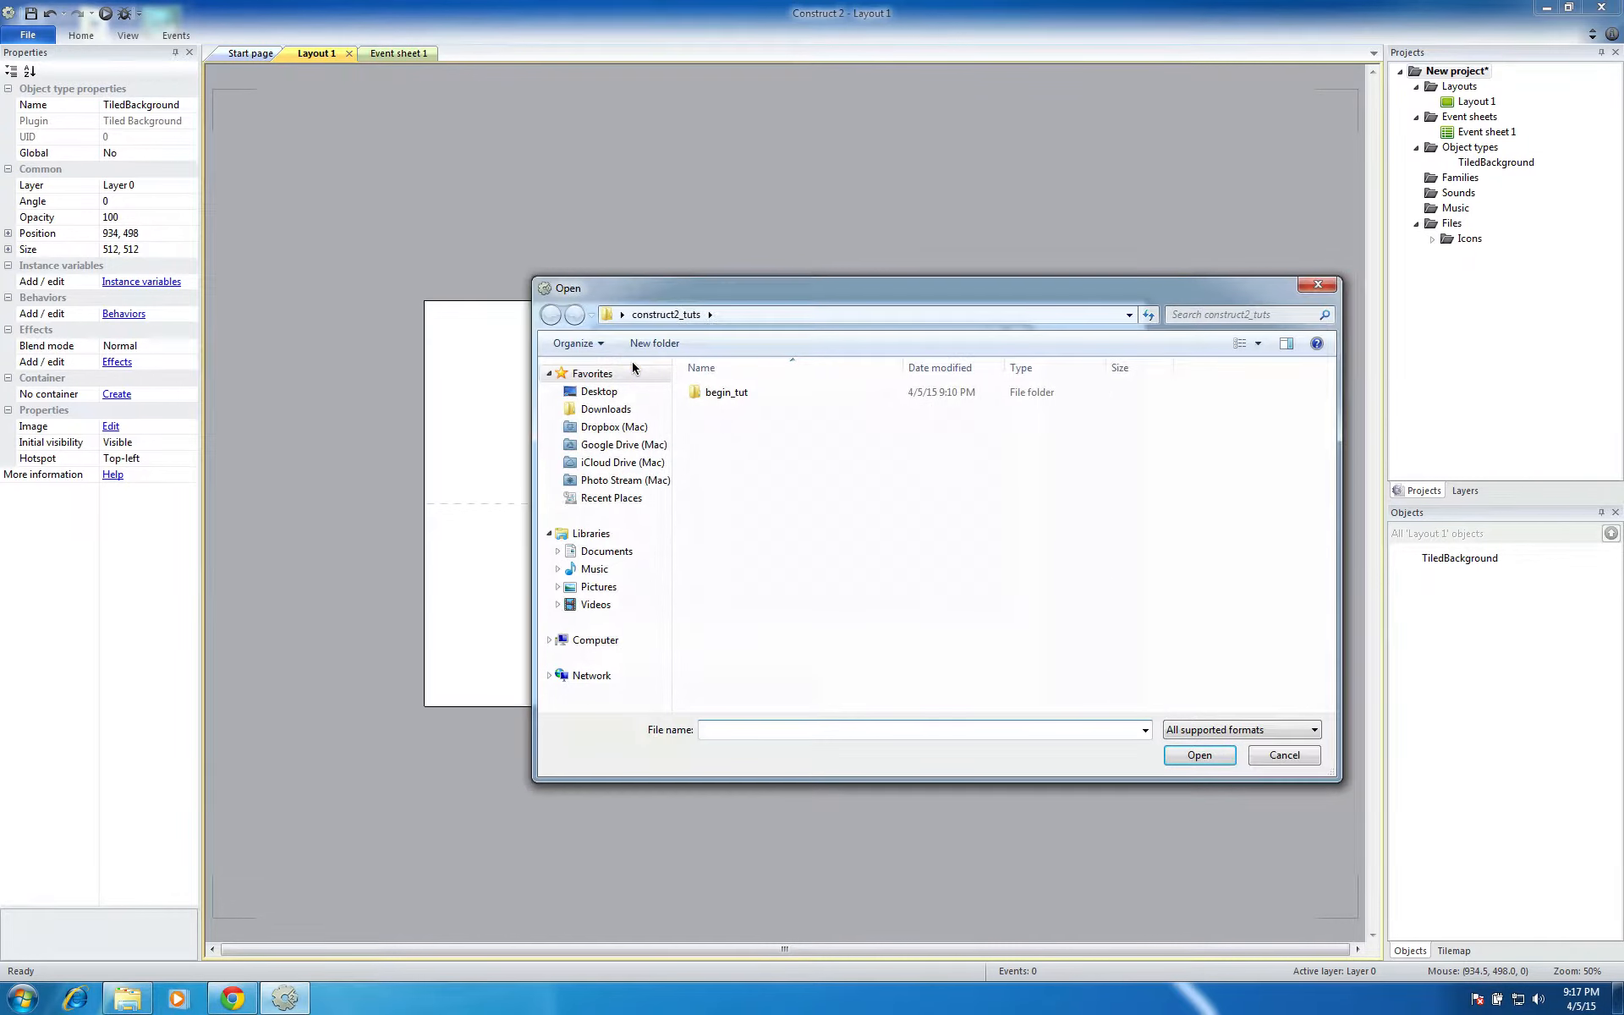
pyautogui.doubleClick(725, 392)
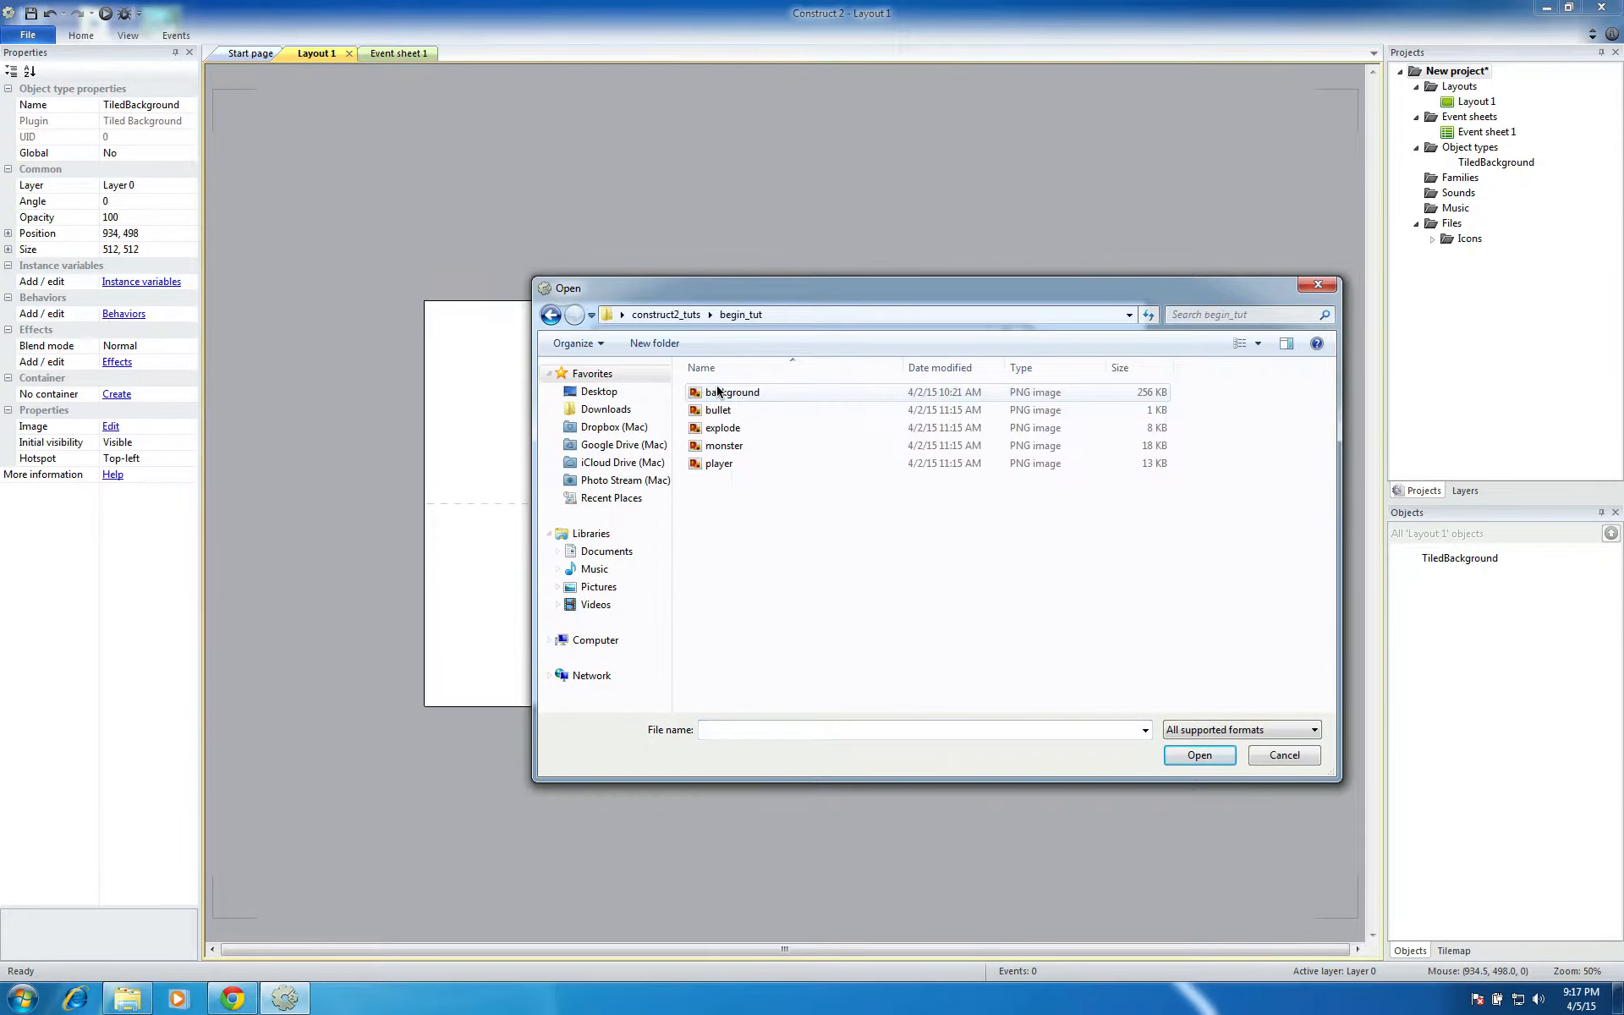
pyautogui.click(724, 392)
pyautogui.click(1212, 754)
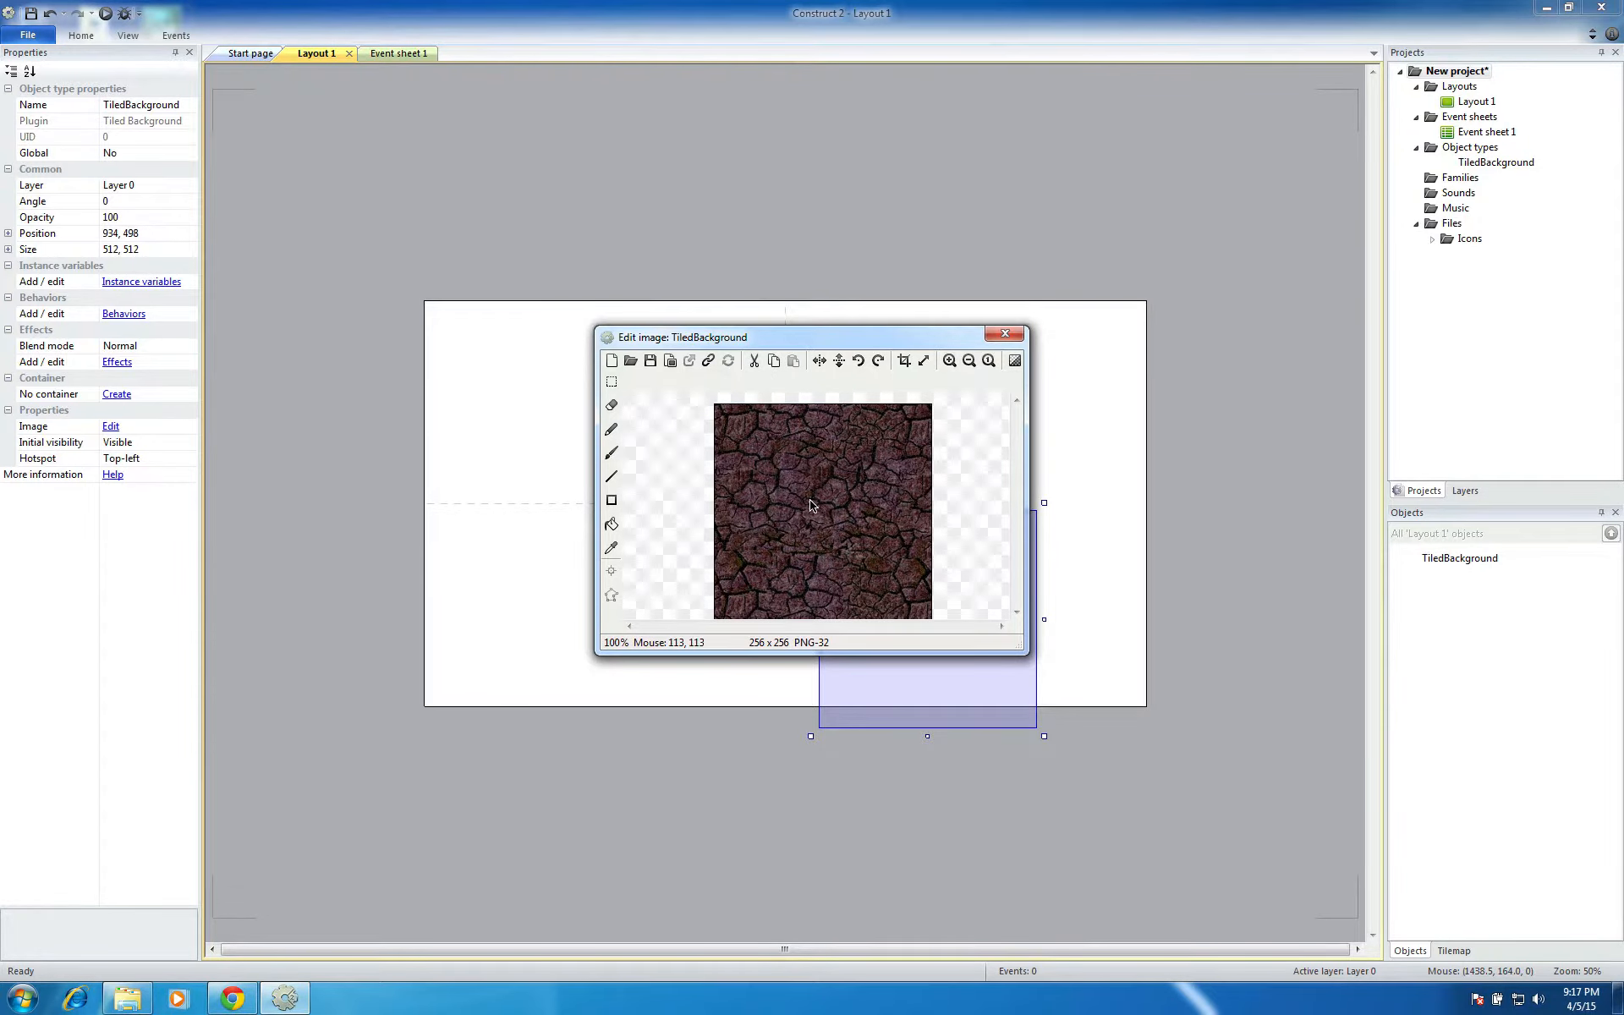
pyautogui.click(998, 333)
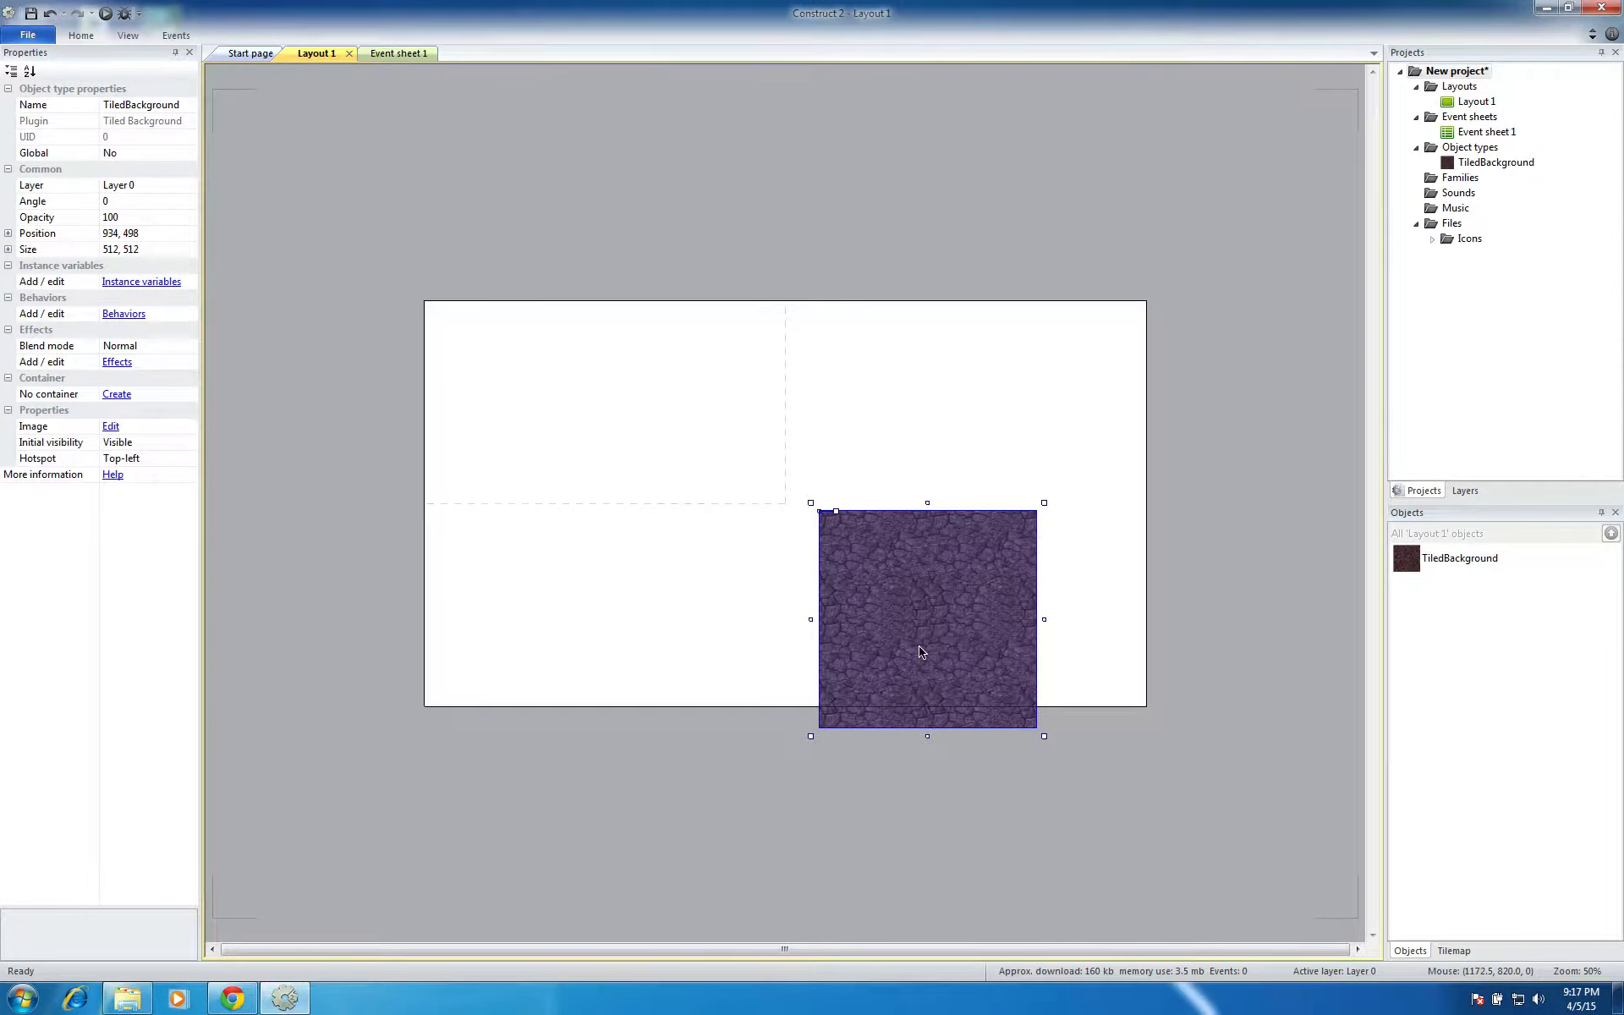
# Set the tiled background's position to 0, 0
pyautogui.moveTo(922, 651); pyautogui.dragTo(677, 503)
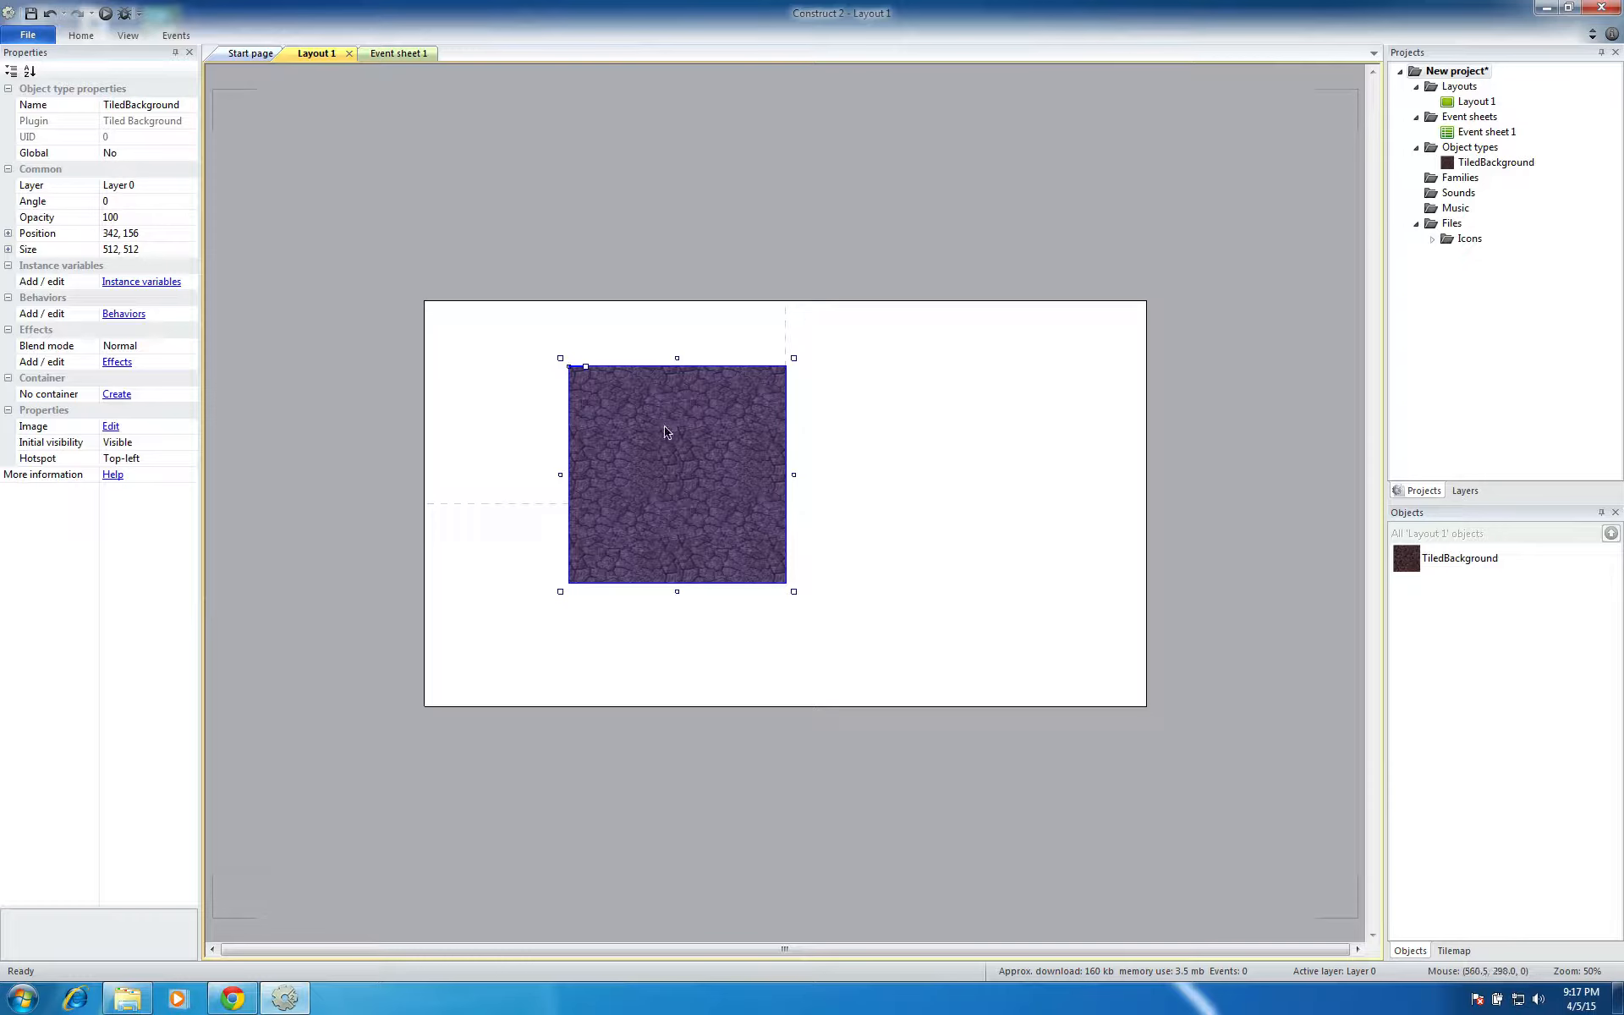
pyautogui.click(123, 235)
pyautogui.write('0,0')
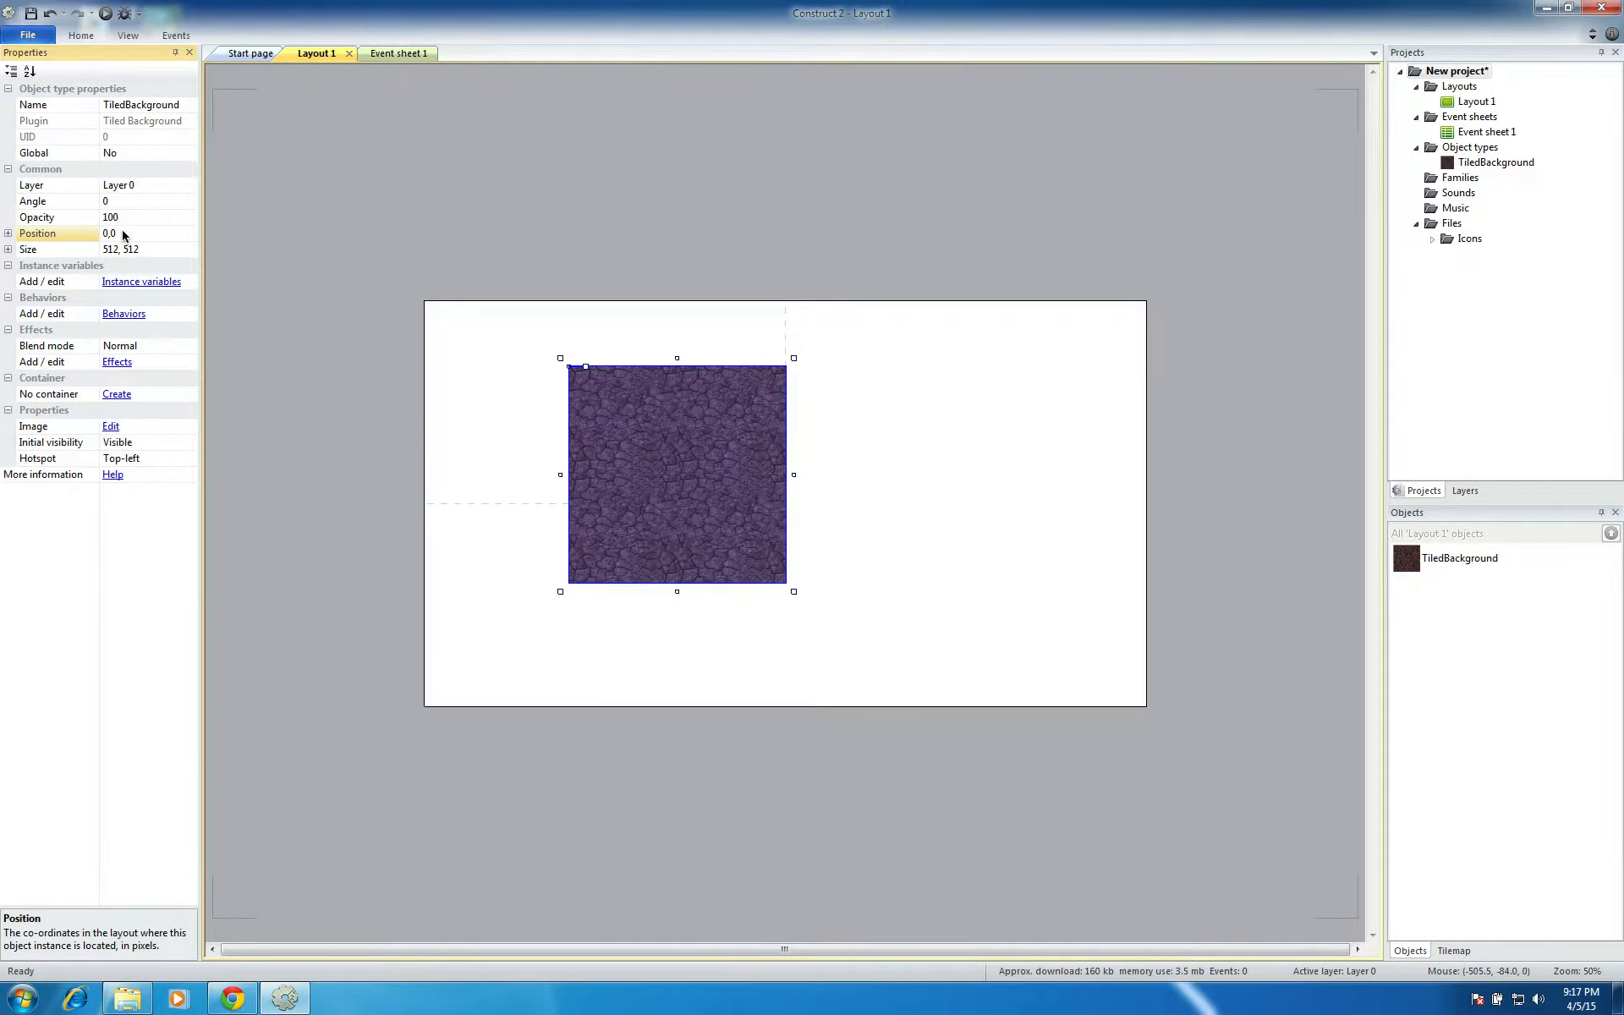
pyautogui.press('Tab')
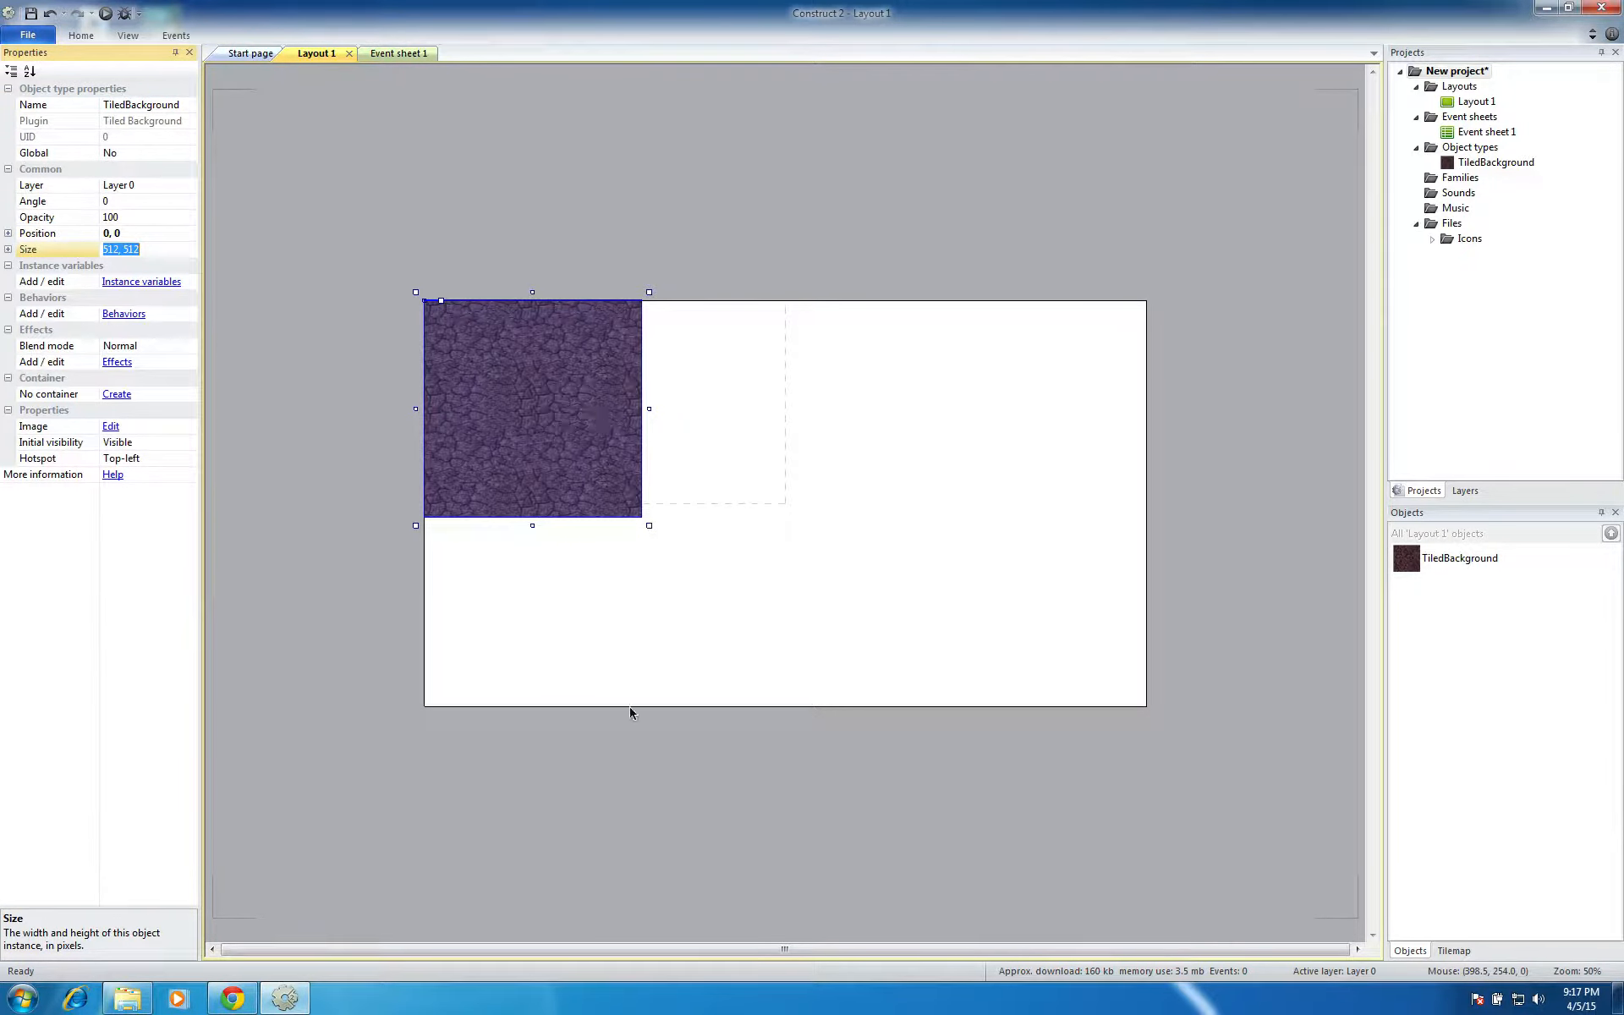
# Set the tiled background's size to 1708, 960 so it covers the whole layout
pyautogui.click(641, 831)
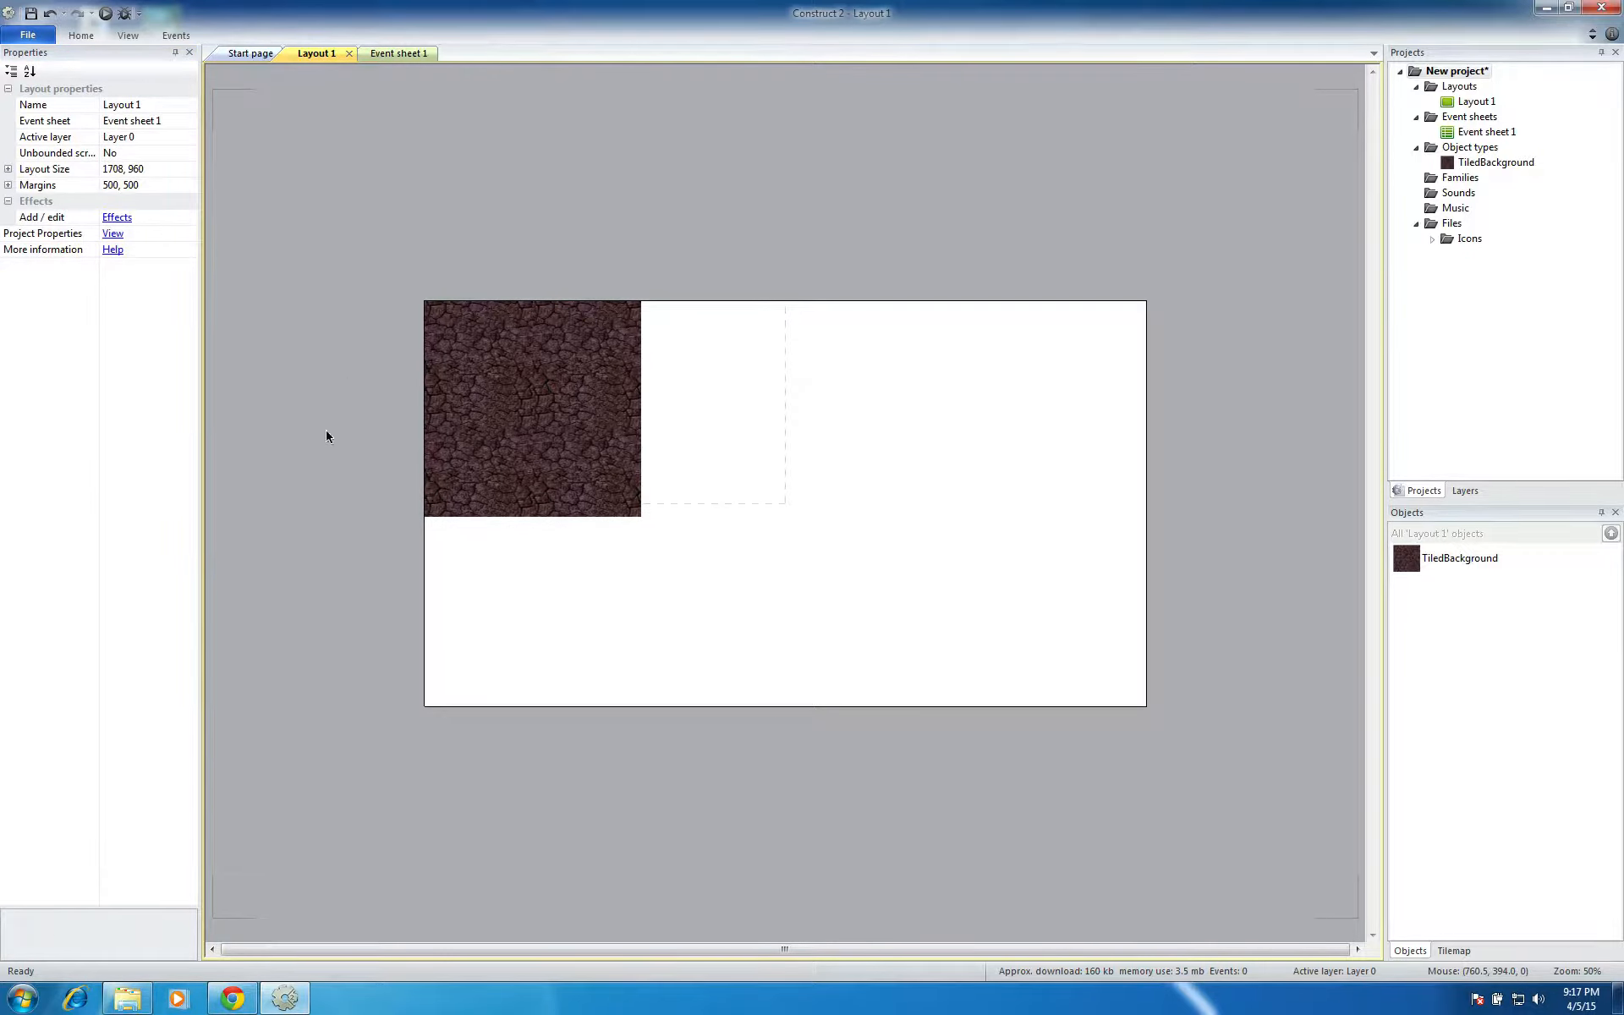
pyautogui.click(541, 428)
pyautogui.click(121, 249)
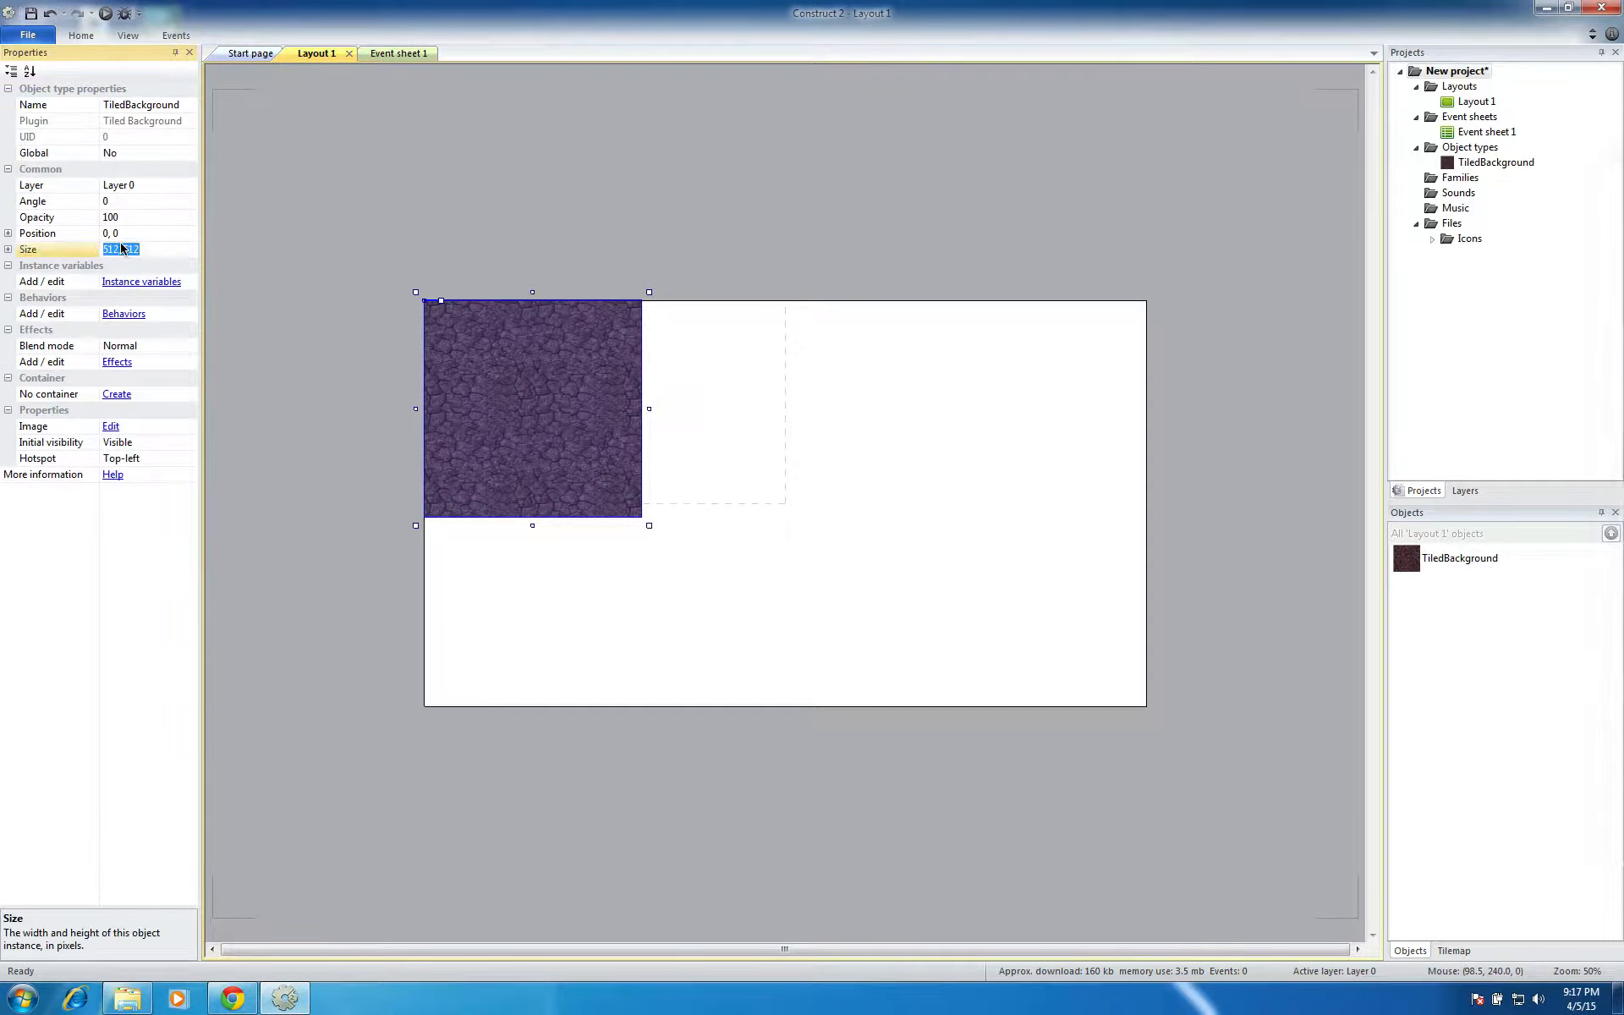
pyautogui.write('1700,')
pyautogui.write('960')
pyautogui.press('Return')
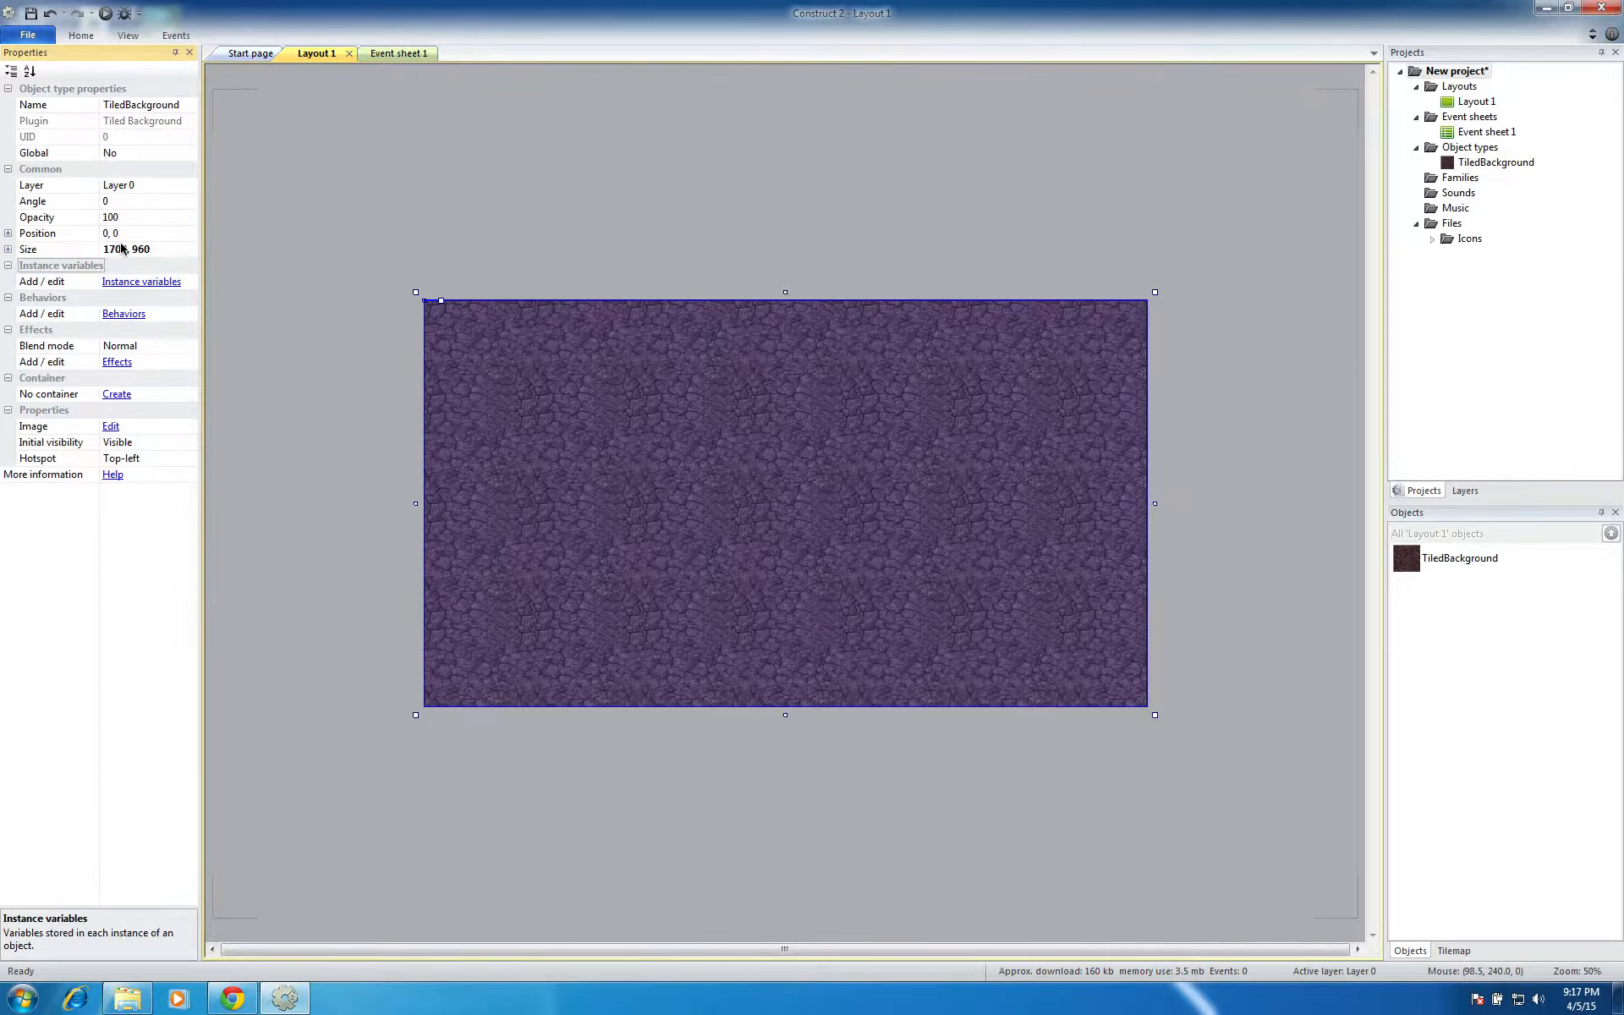
pyautogui.click(409, 155)
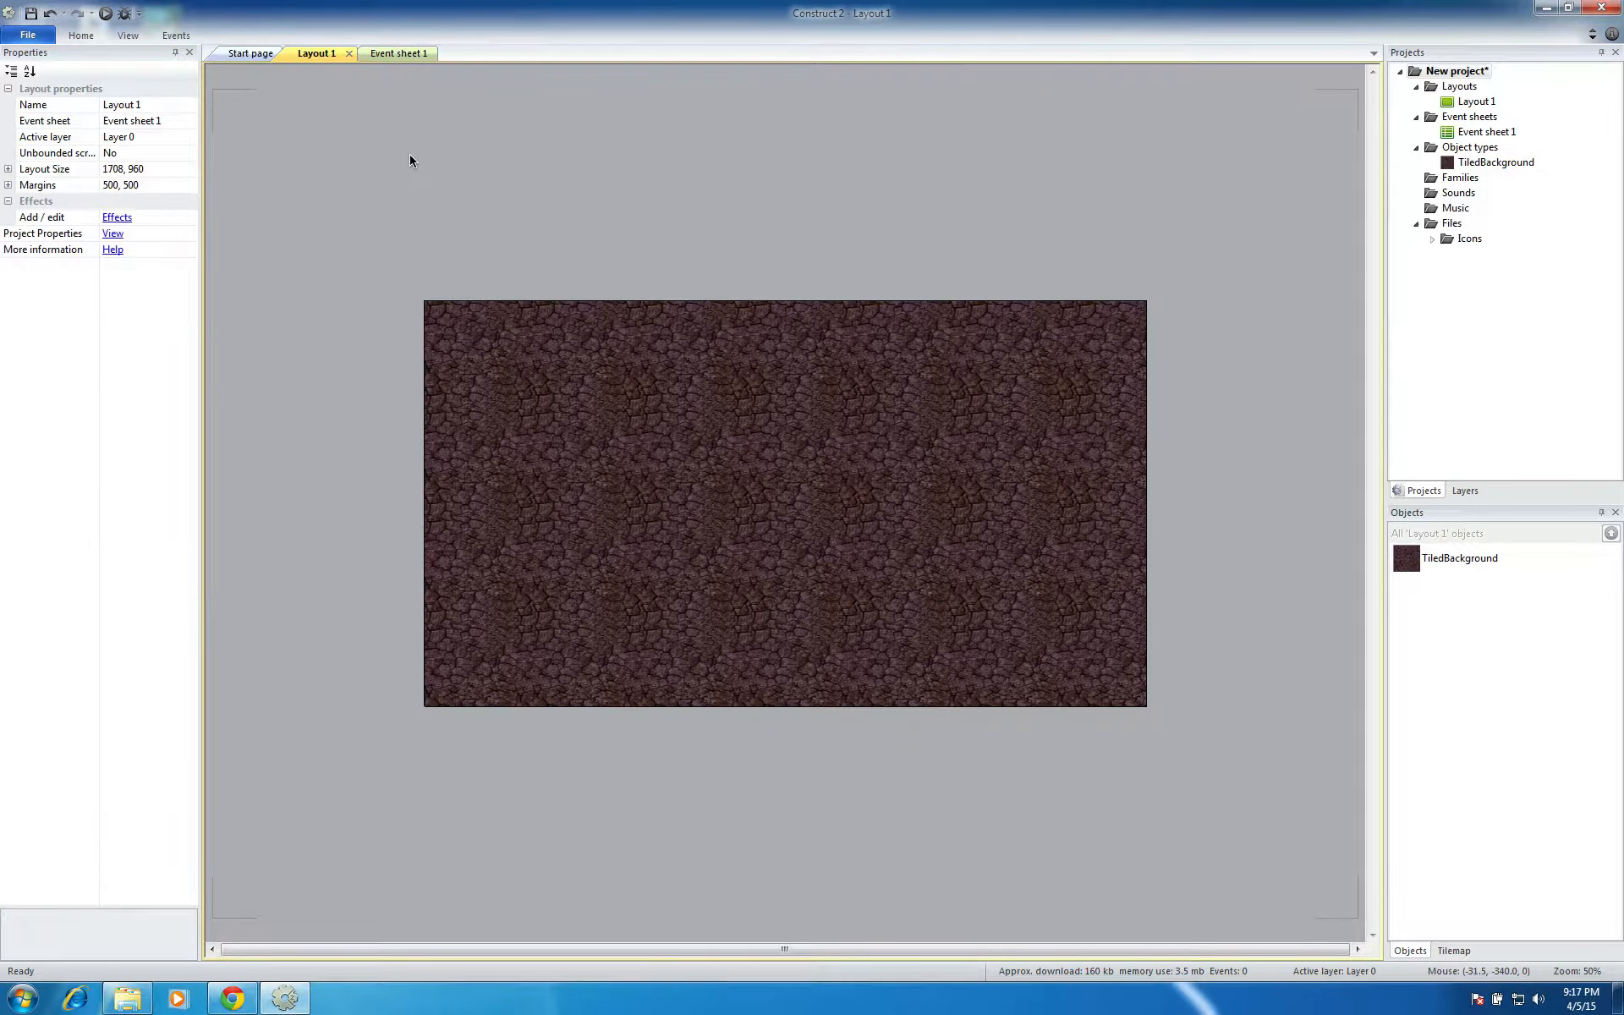
# Try resizing the tiled background by its right edge, undo the resize, and deselect the object
pyautogui.click(676, 516)
pyautogui.moveTo(1154, 503)
pyautogui.mouseDown()
pyautogui.moveTo(982, 506)
pyautogui.moveTo(1143, 492)
pyautogui.mouseUp()
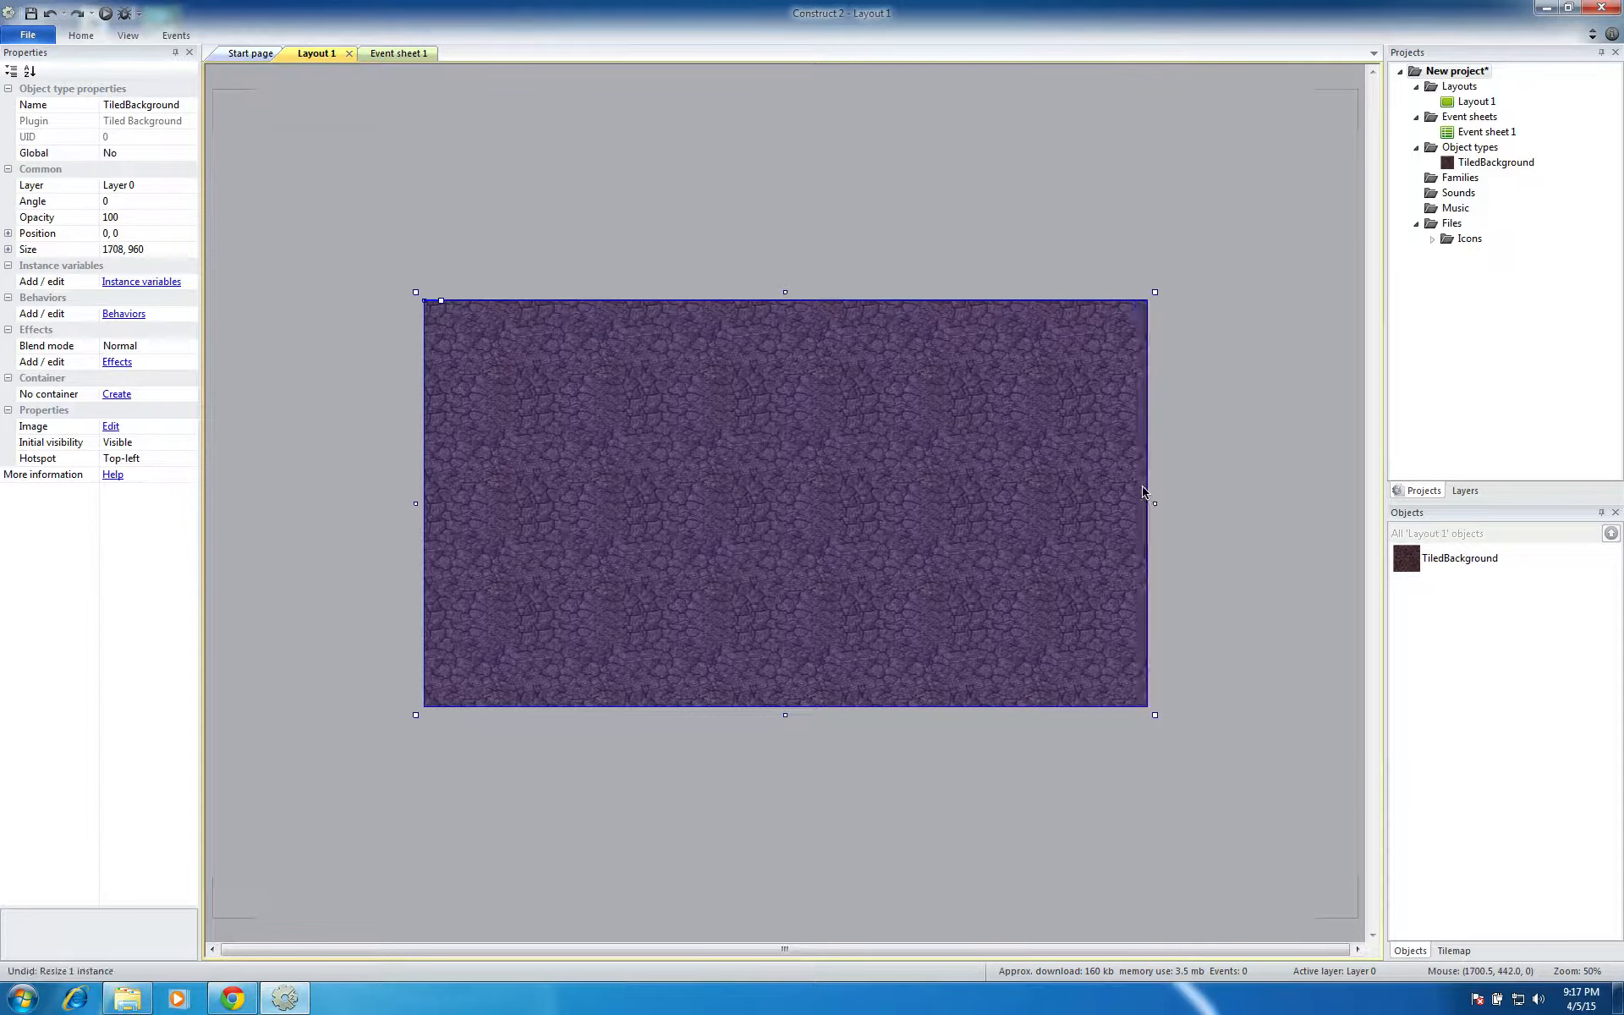
pyautogui.hotkey('ctrl', 'z')
pyautogui.click(1012, 201)
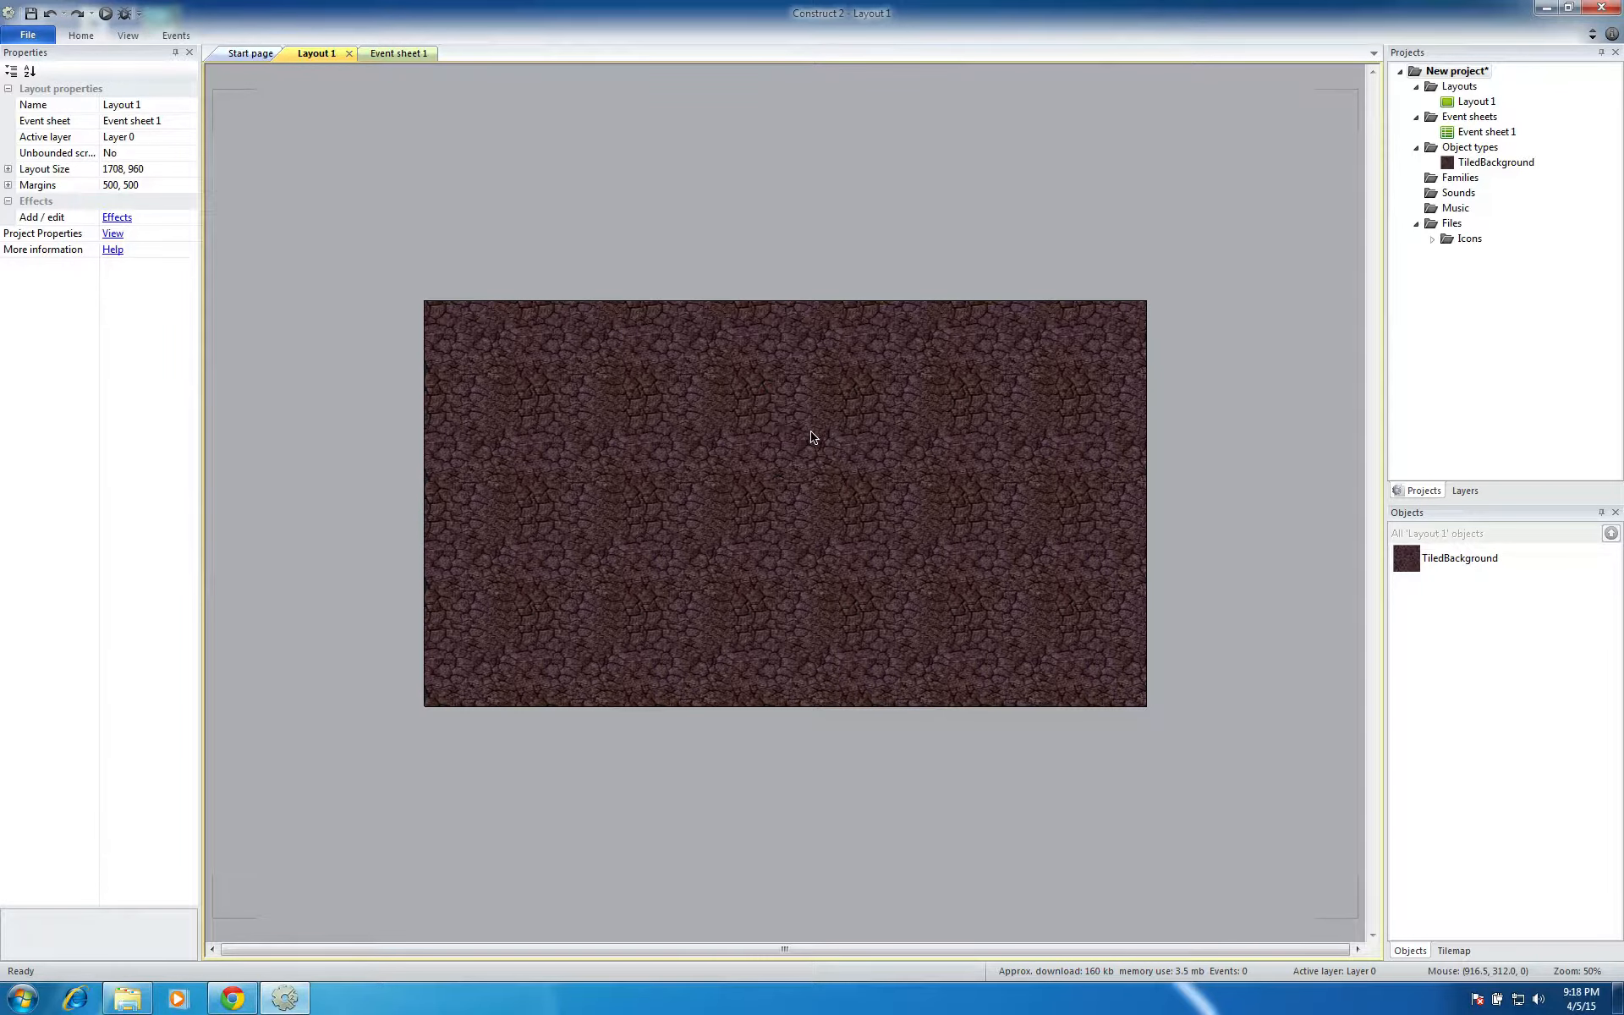
pyautogui.click(854, 433)
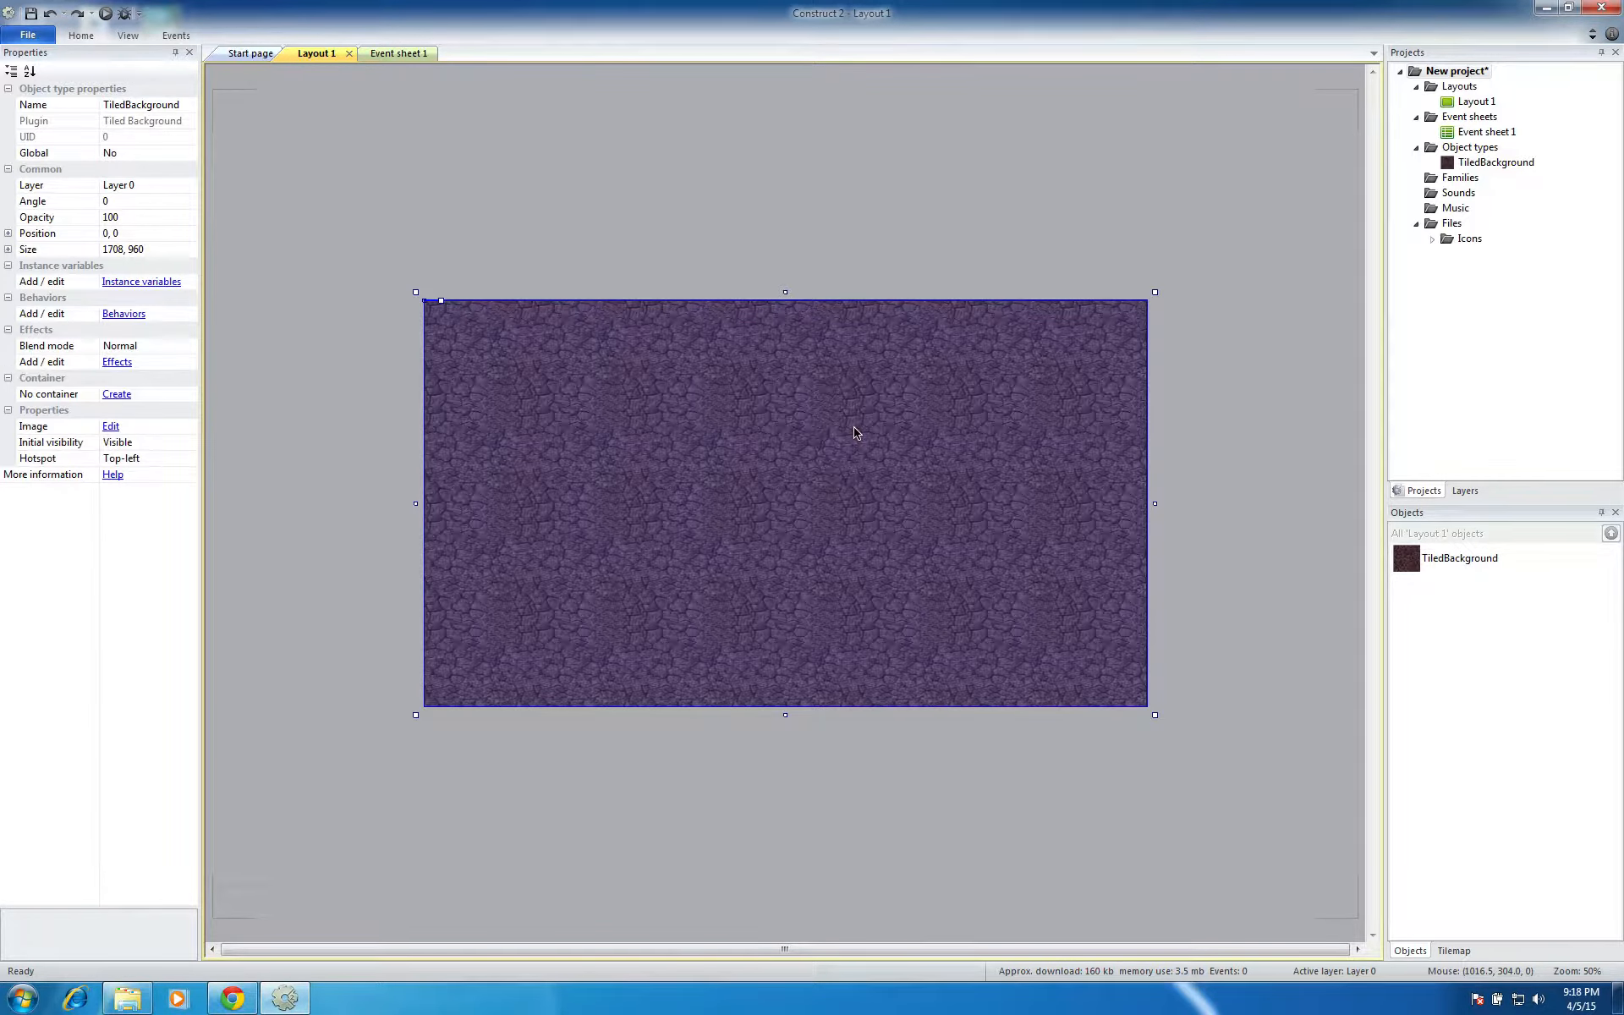
pyautogui.click(1269, 462)
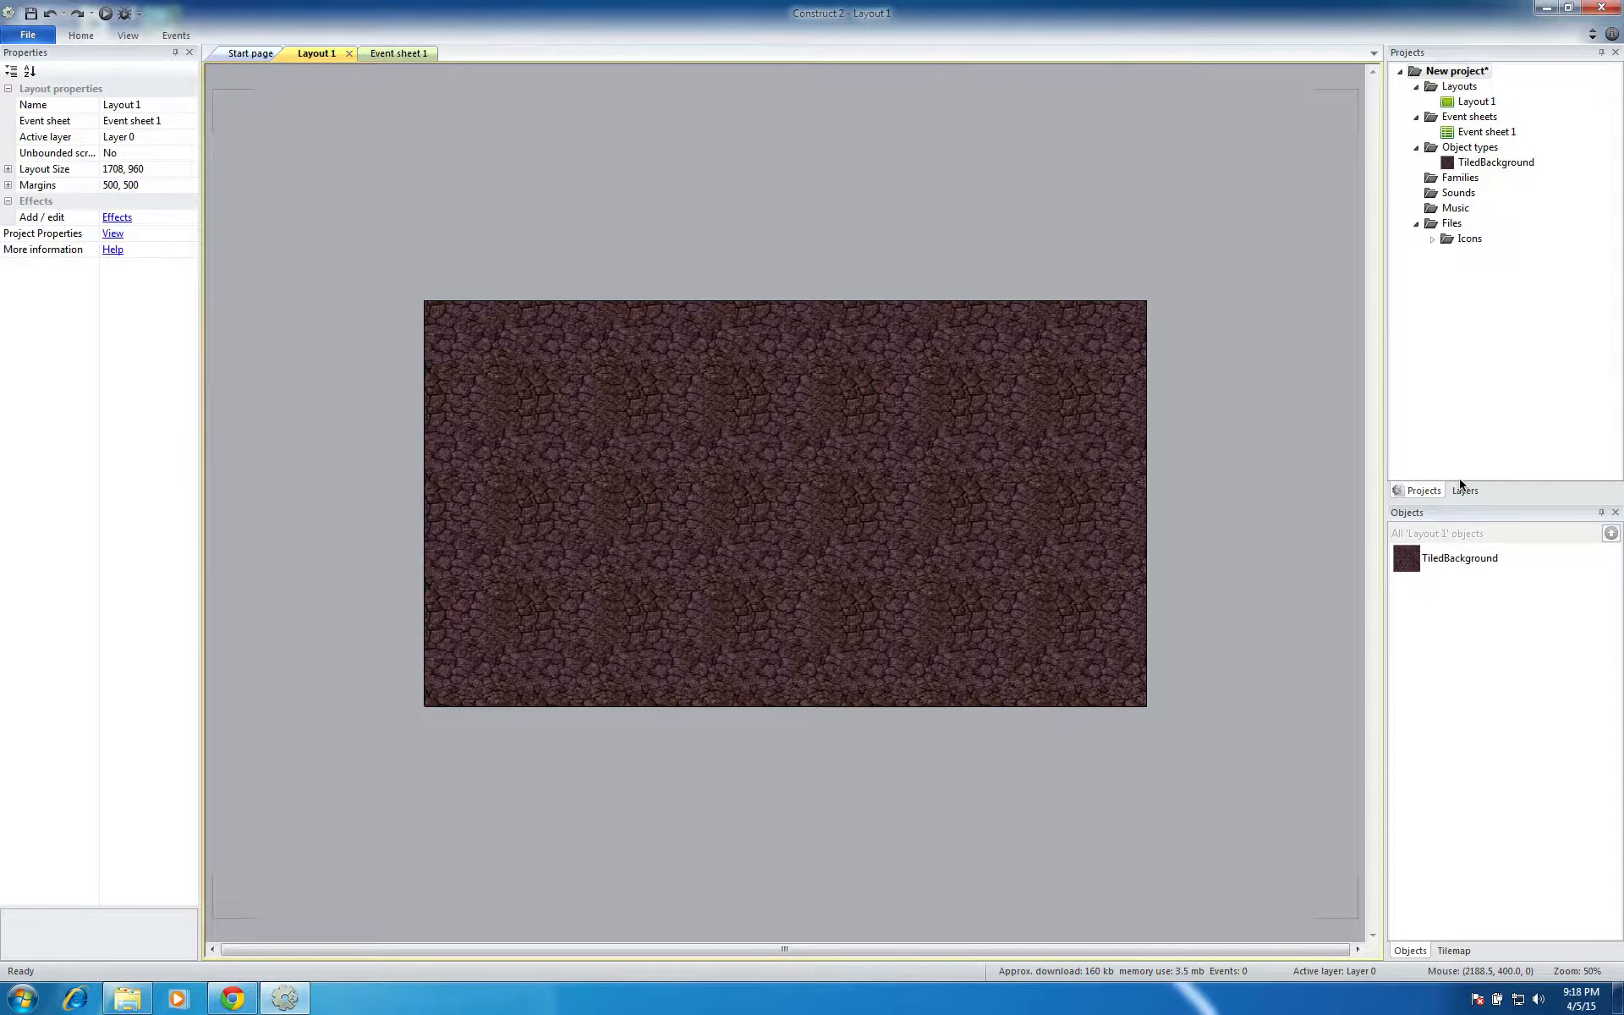
# Show the layer list, rename the background's layer to bg, and lock it
pyautogui.click(1462, 490)
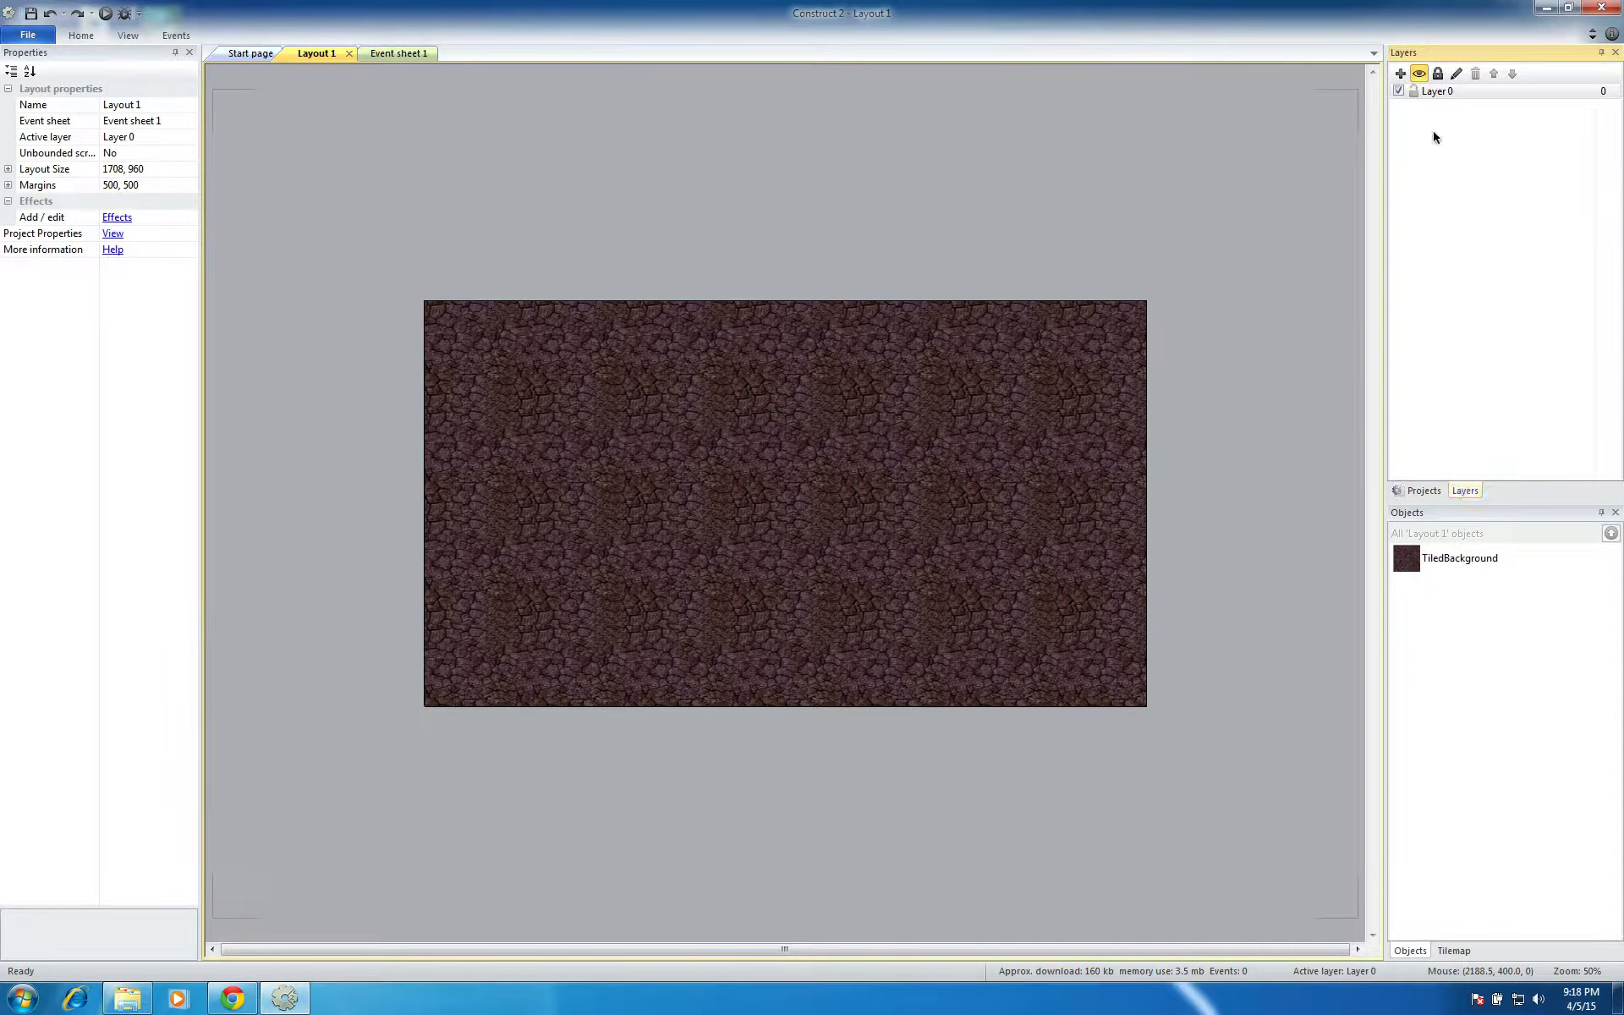
pyautogui.click(1439, 93)
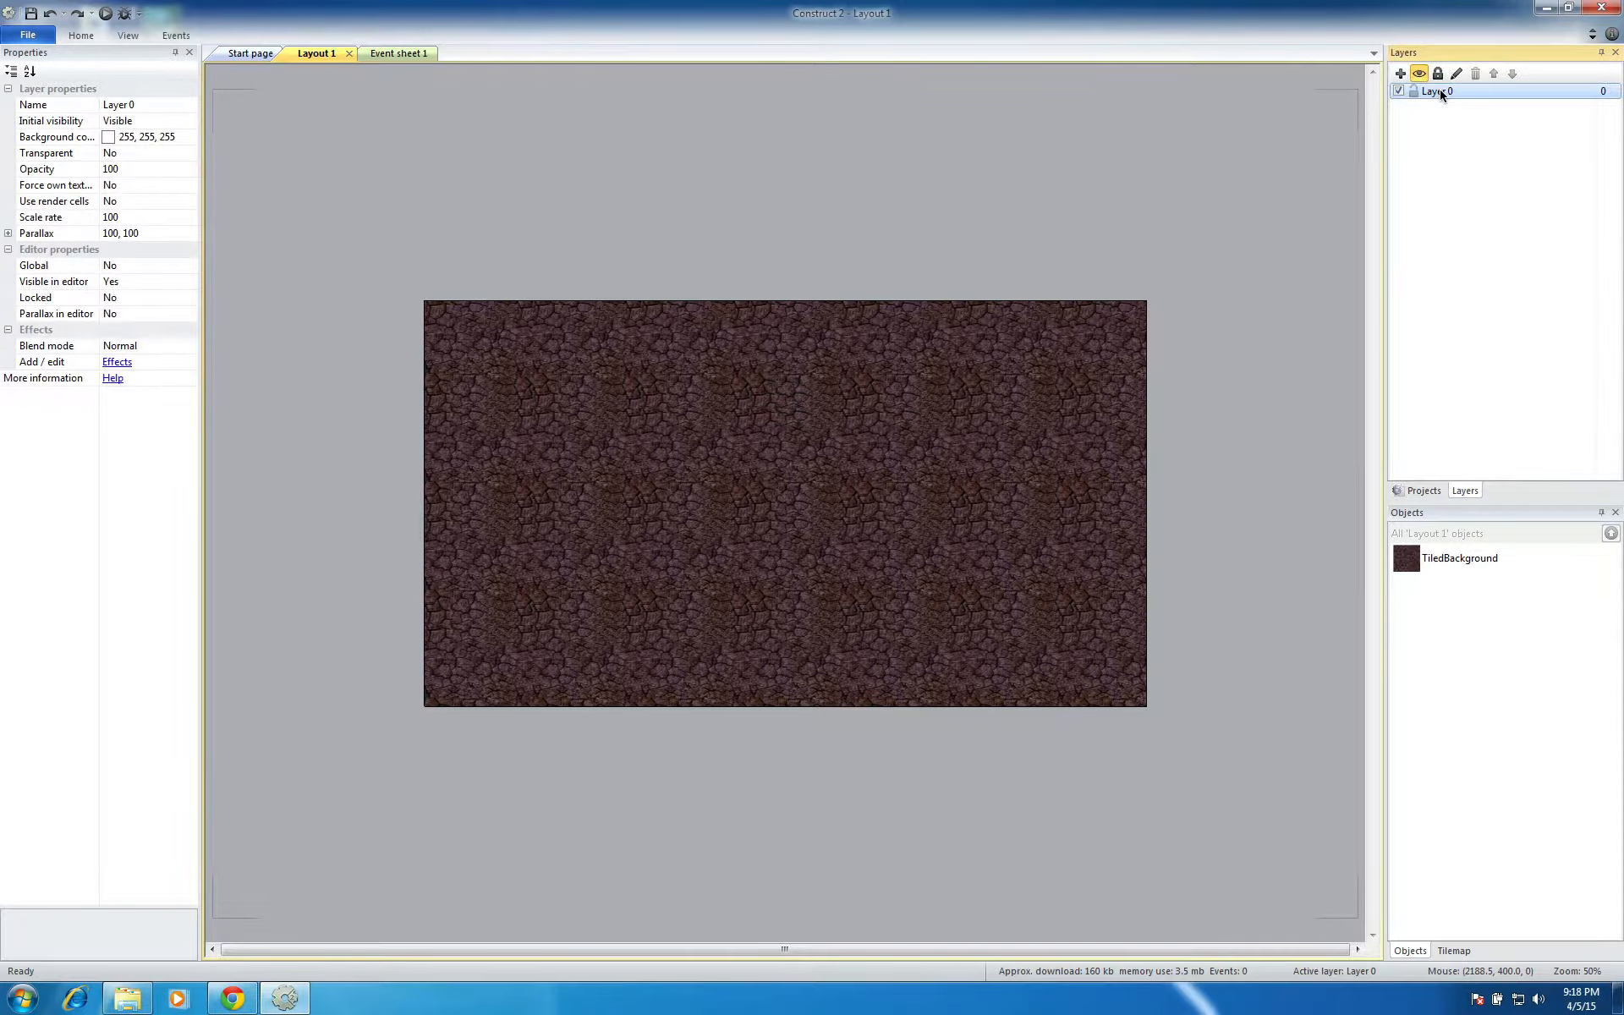
pyautogui.click(139, 105)
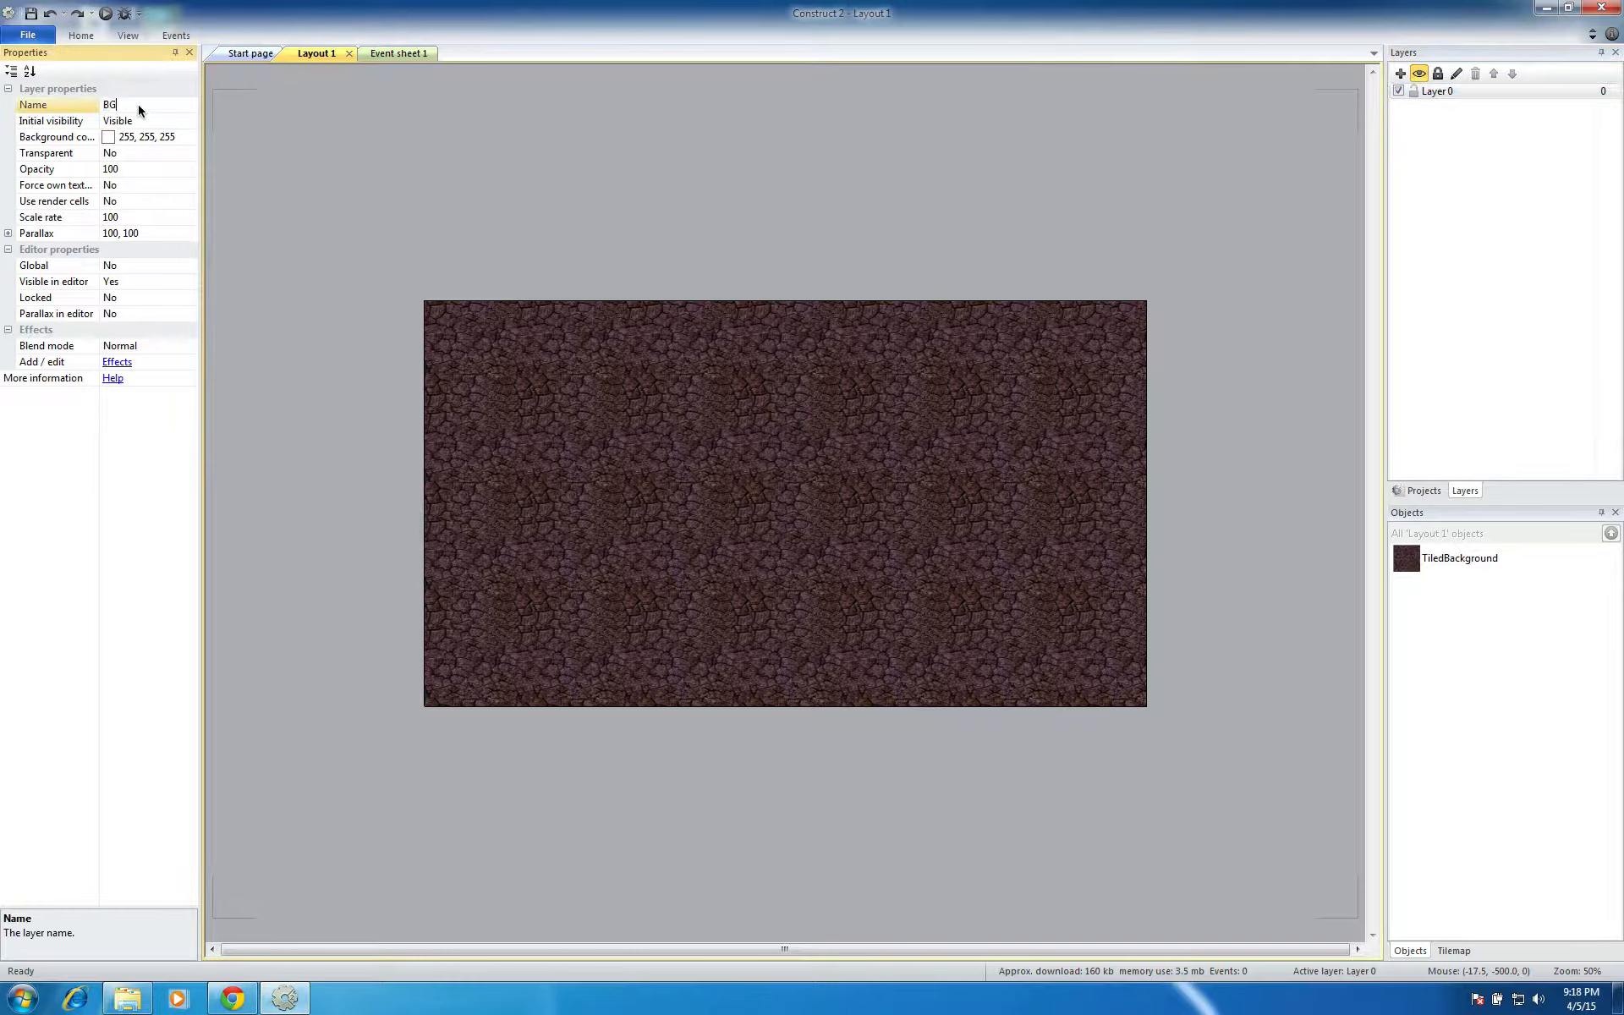
pyautogui.write('bg')
pyautogui.press('Return')
pyautogui.click(1413, 92)
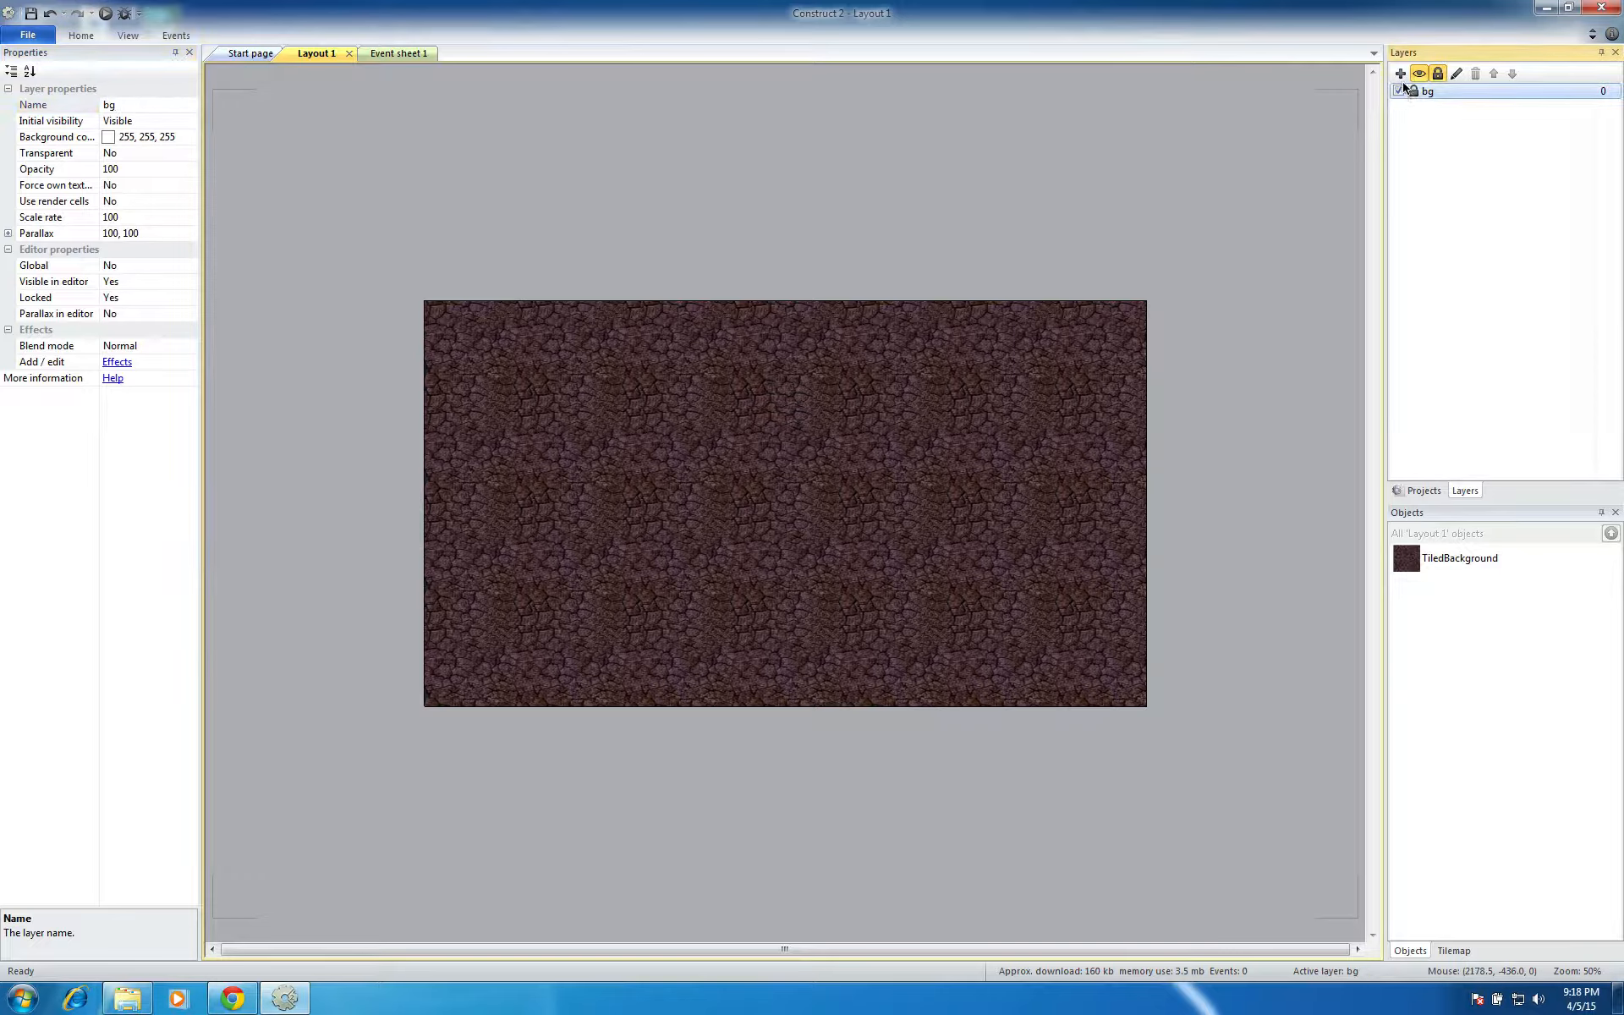
# Add a new layer above bg and name it main
pyautogui.click(1401, 74)
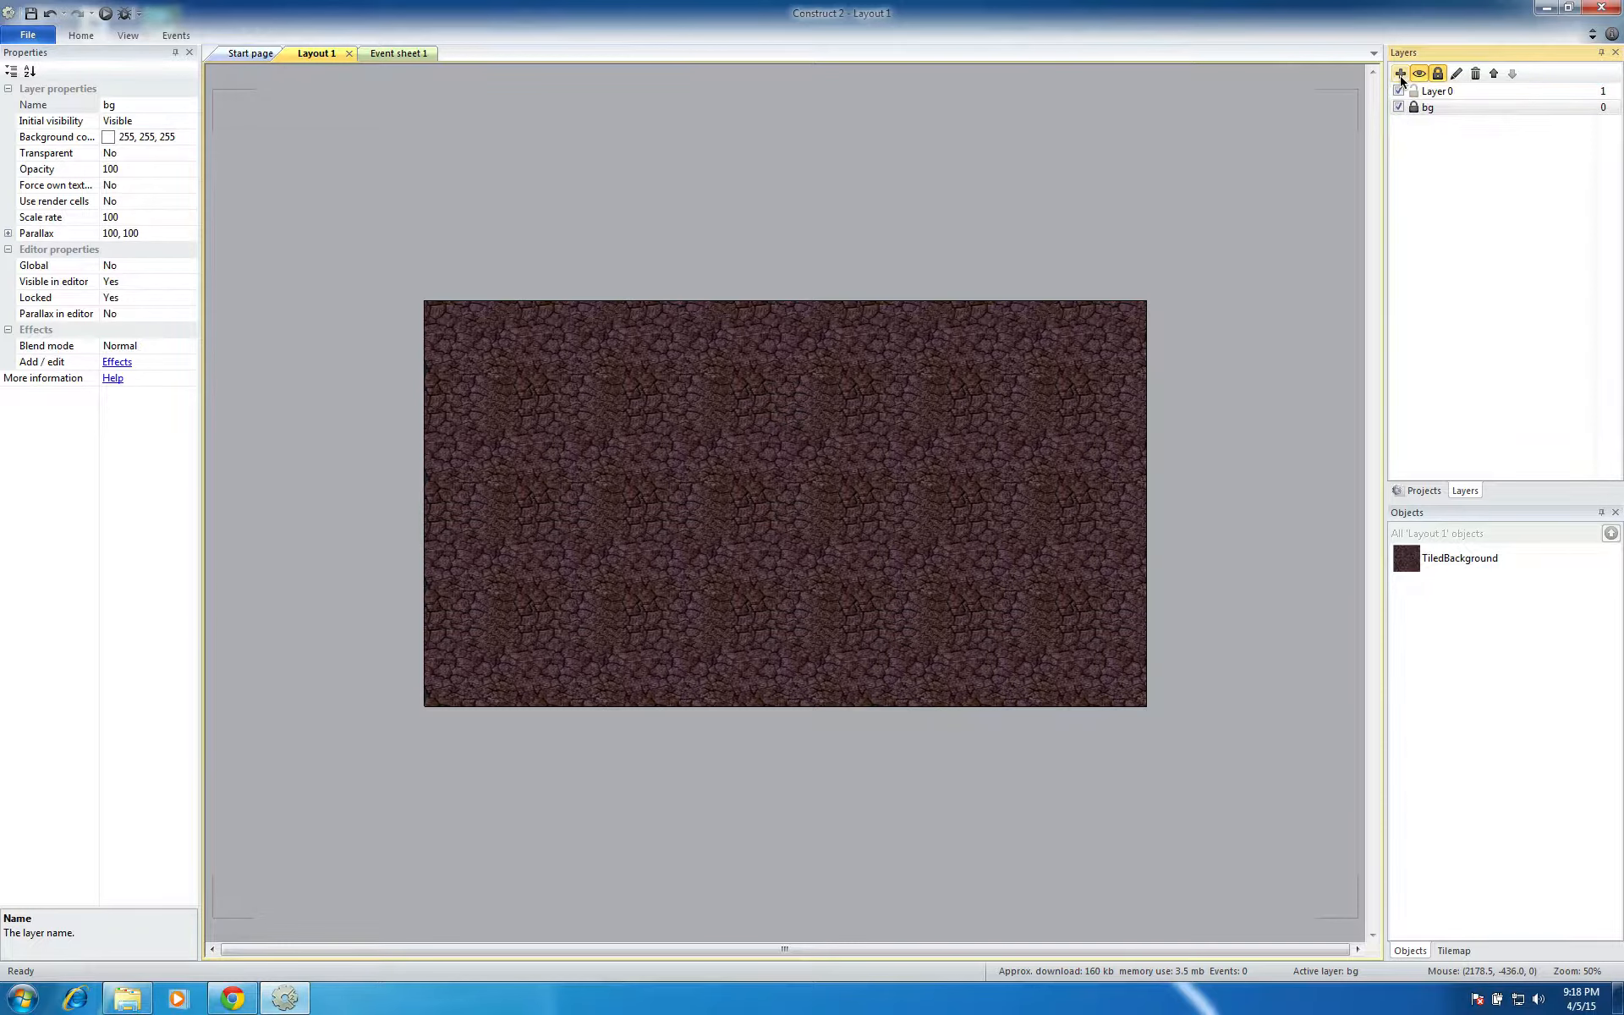
pyautogui.click(1435, 92)
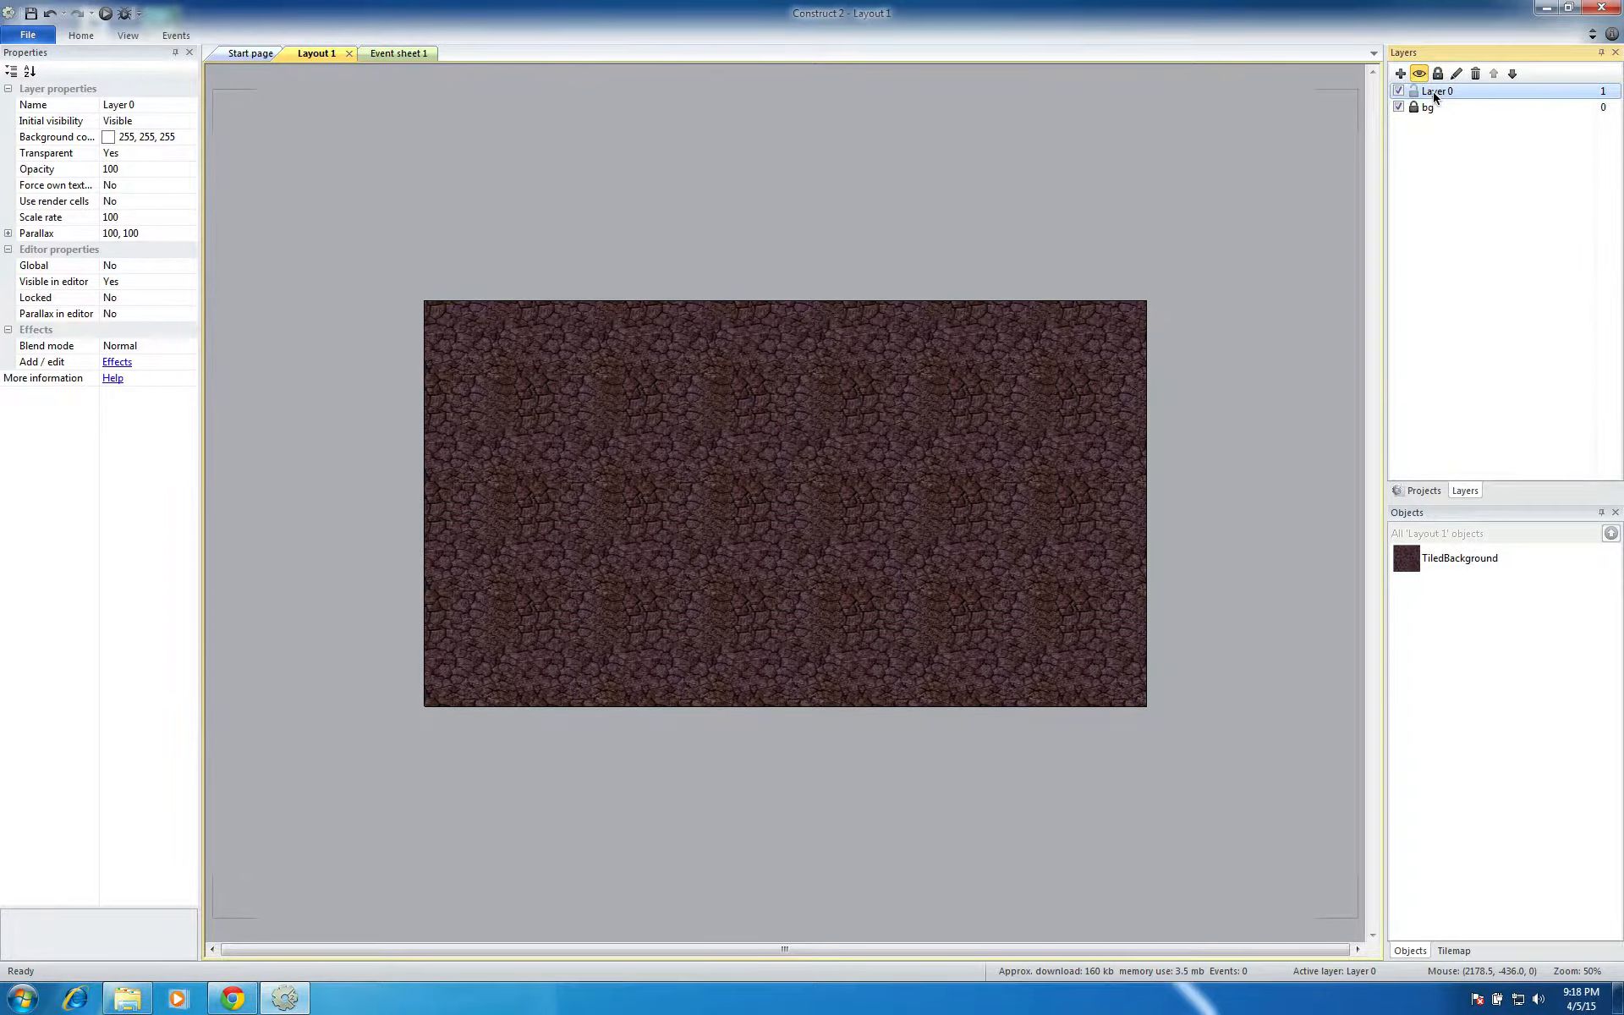
pyautogui.click(153, 105)
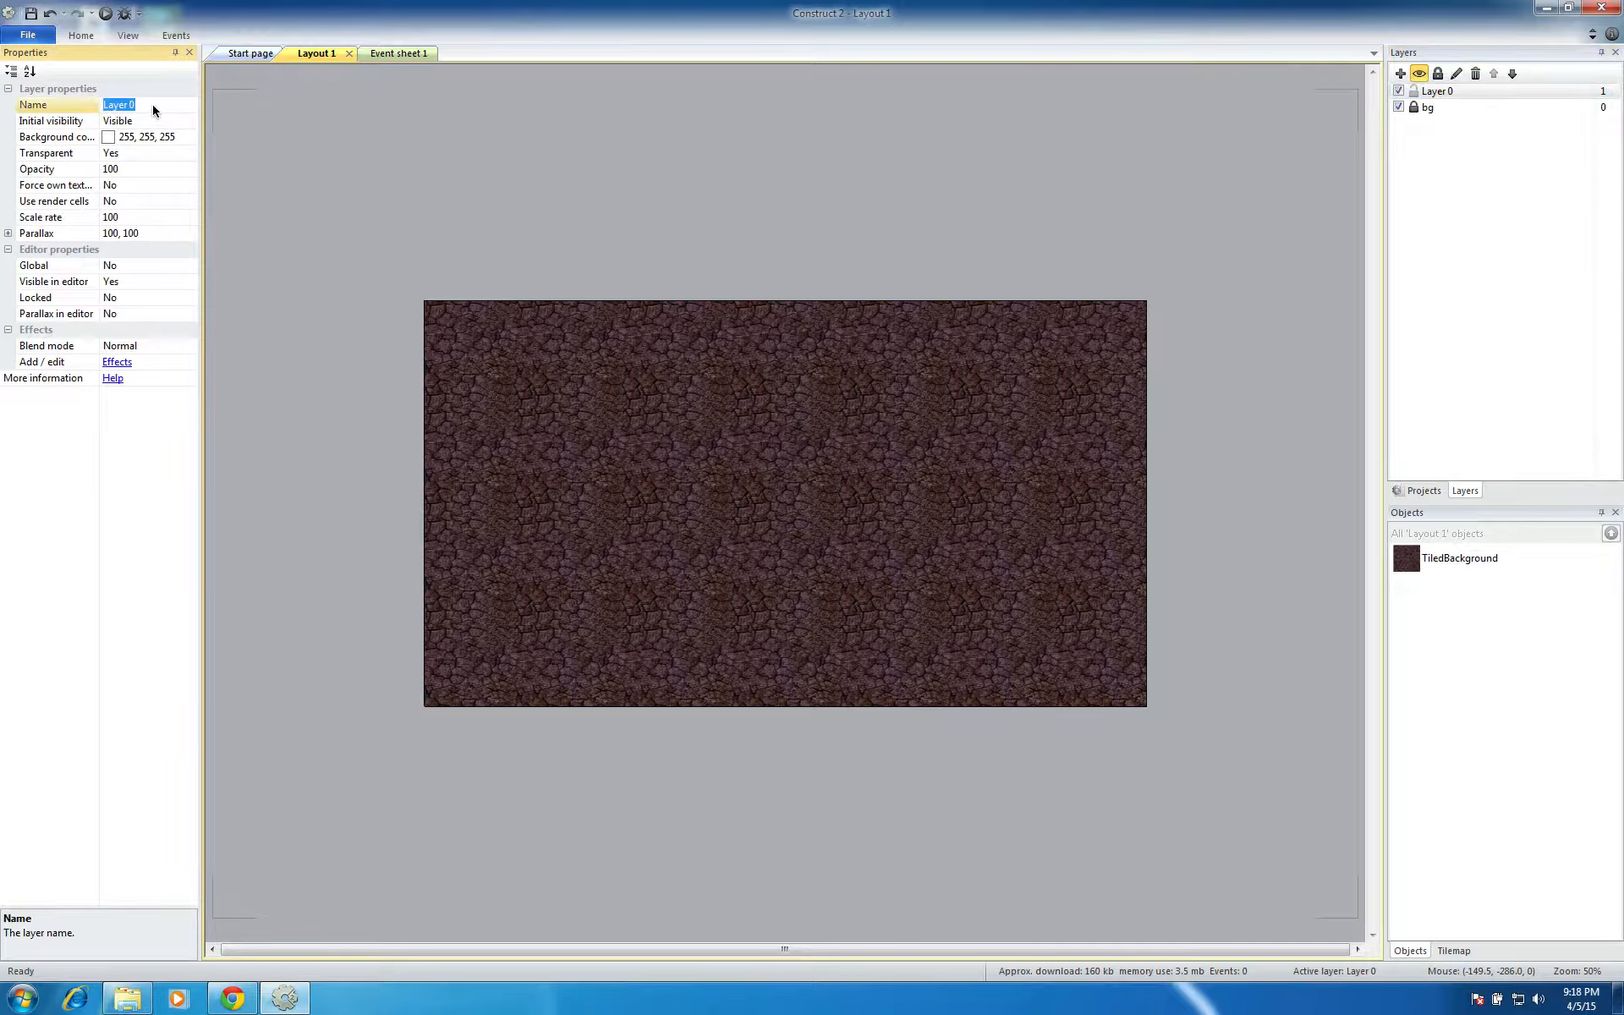
pyautogui.write('main')
pyautogui.press('Return')
pyautogui.click(1464, 345)
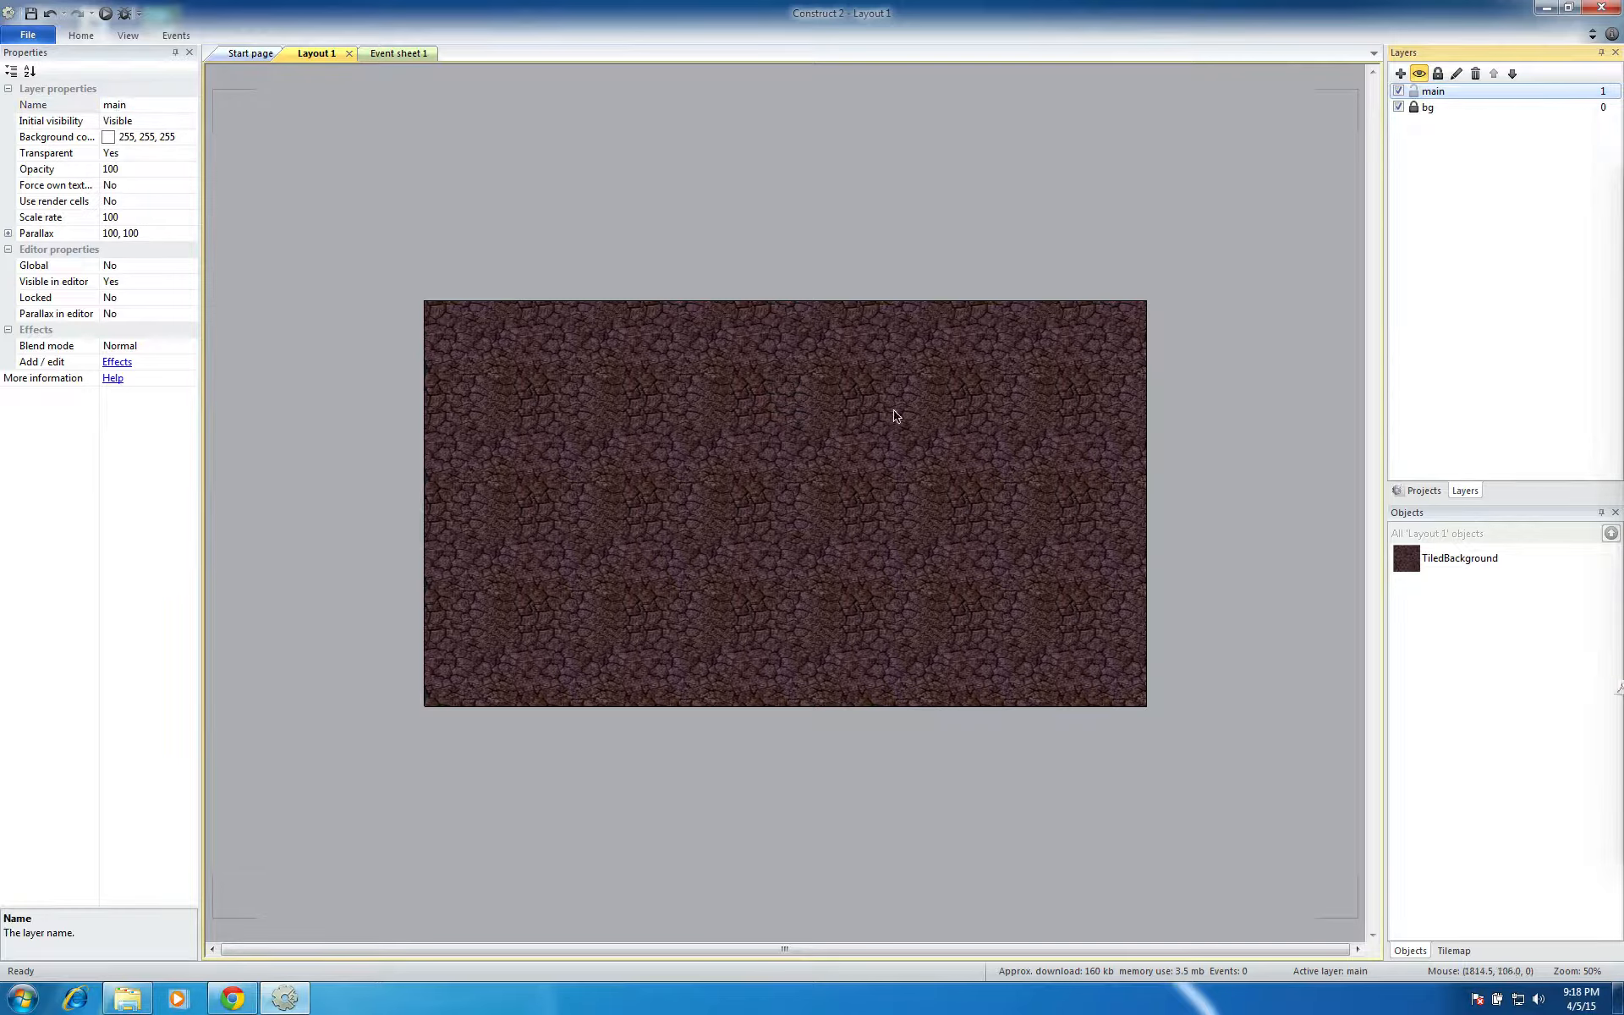
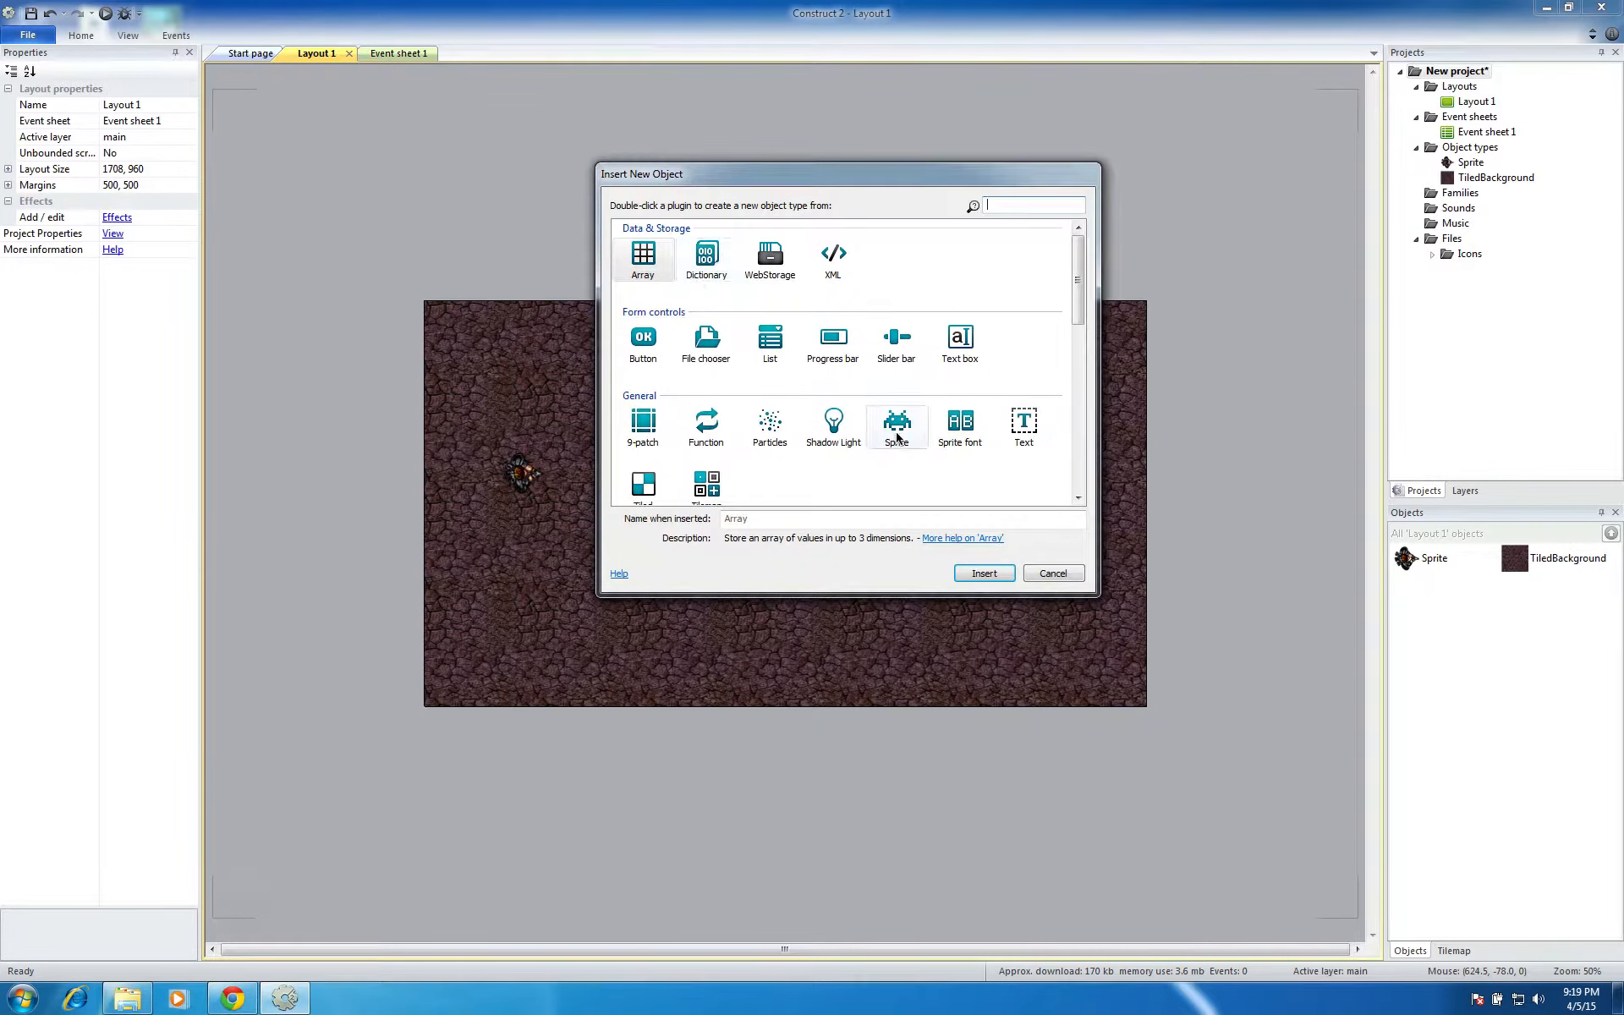
# Insert a sprite near the centre of the layout and load the monster image into it
pyautogui.click(896, 423)
pyautogui.click(984, 574)
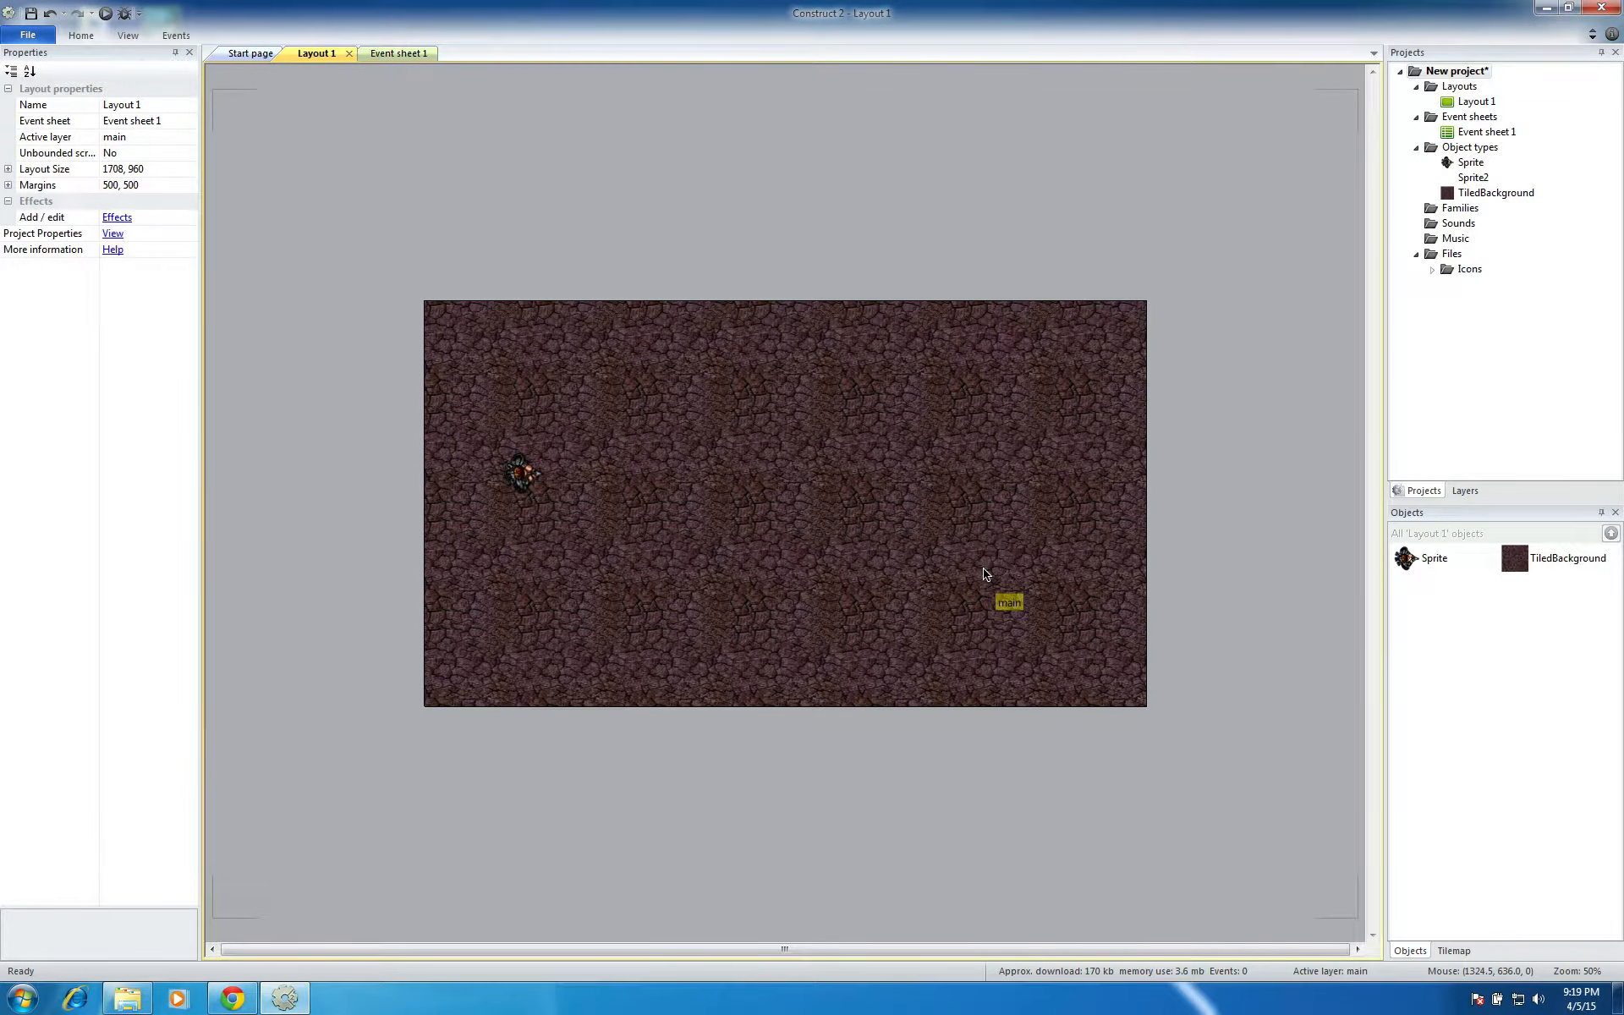
pyautogui.click(805, 446)
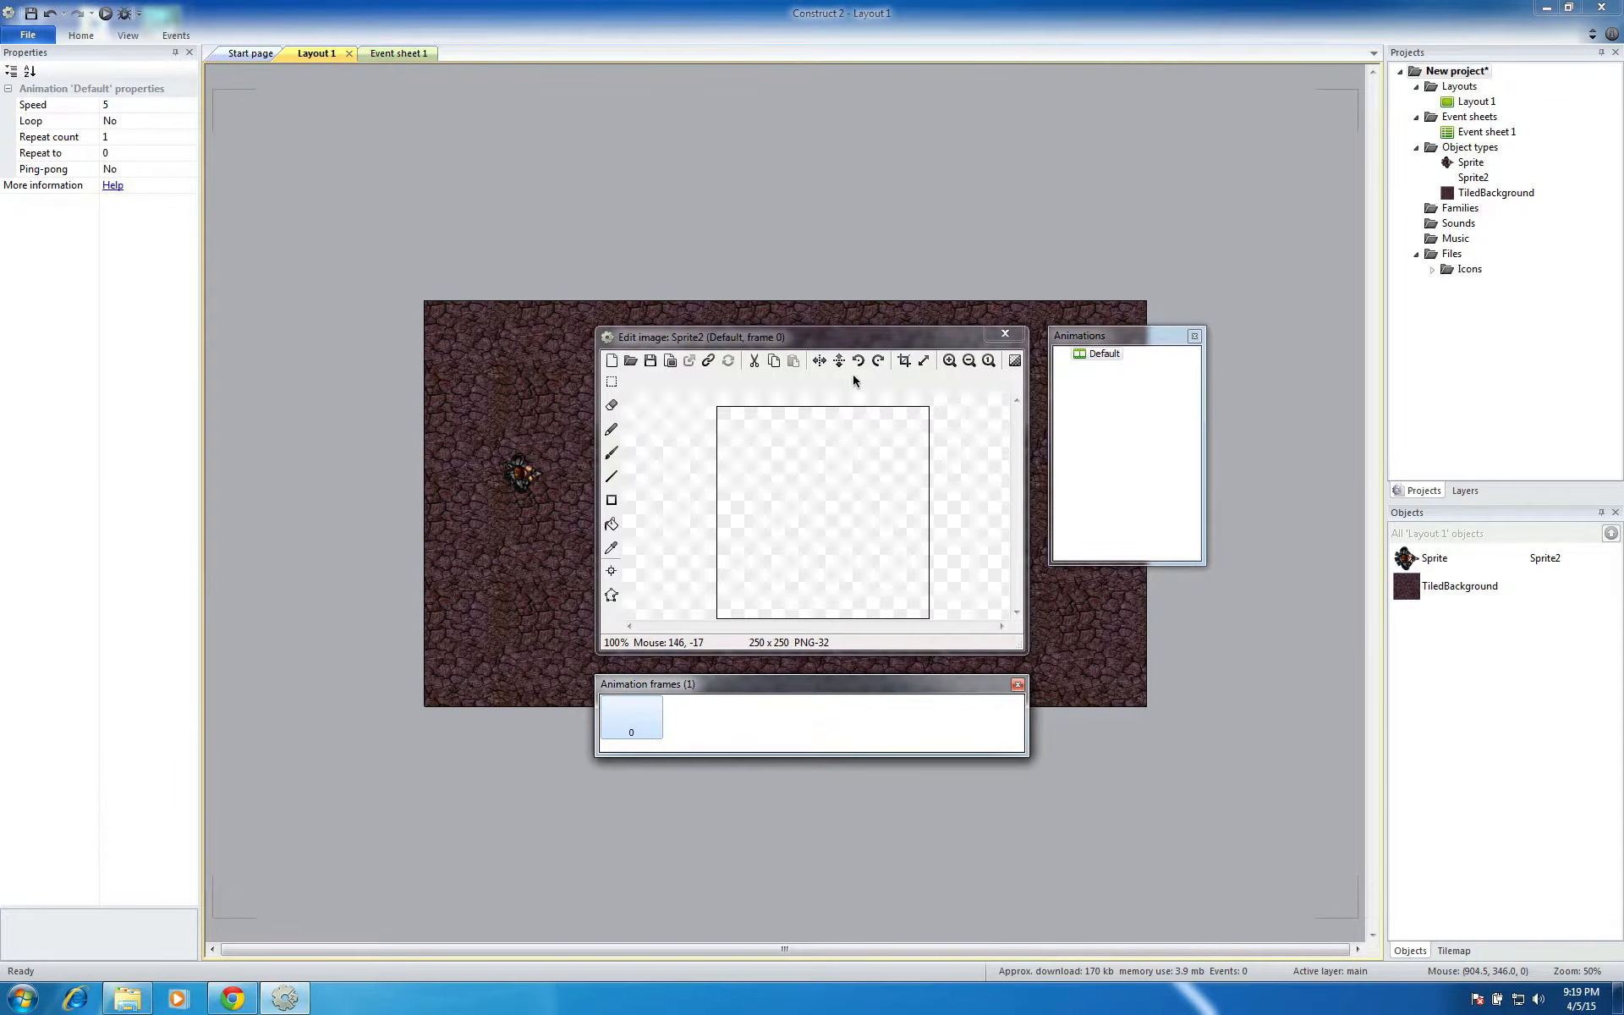
pyautogui.click(630, 361)
pyautogui.click(1004, 334)
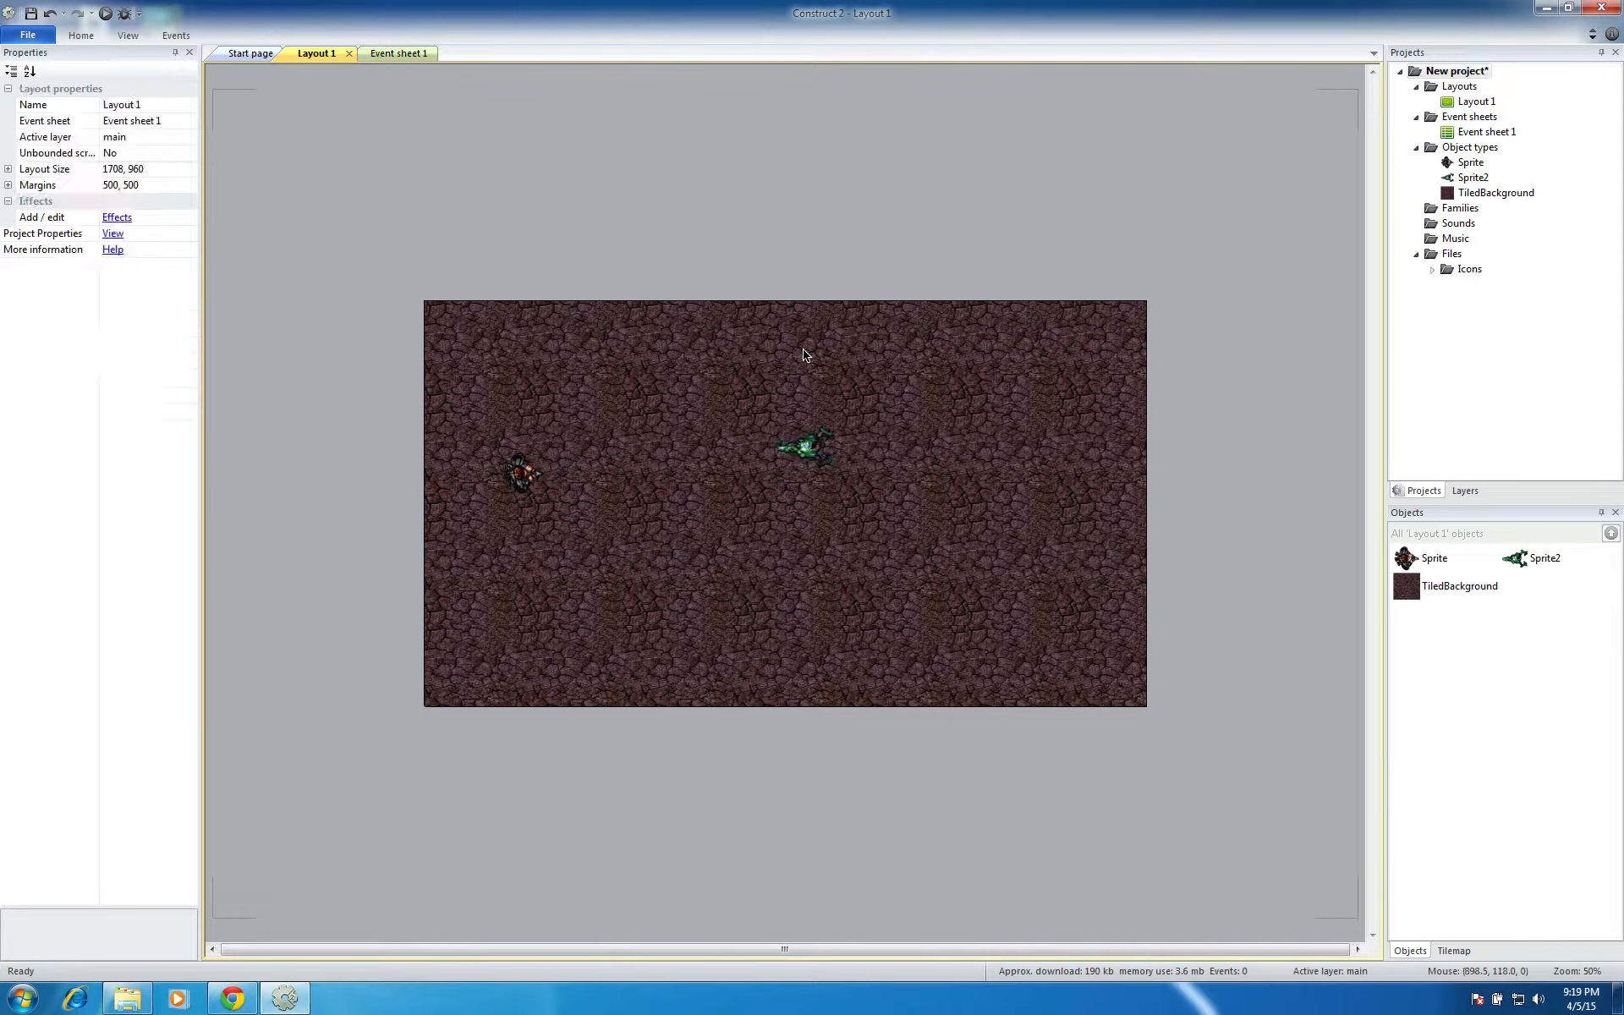
# Insert another sprite in the empty area above the layout and load the bullet image into it
pyautogui.doubleClick(715, 255)
pyautogui.click(1054, 573)
pyautogui.doubleClick(739, 216)
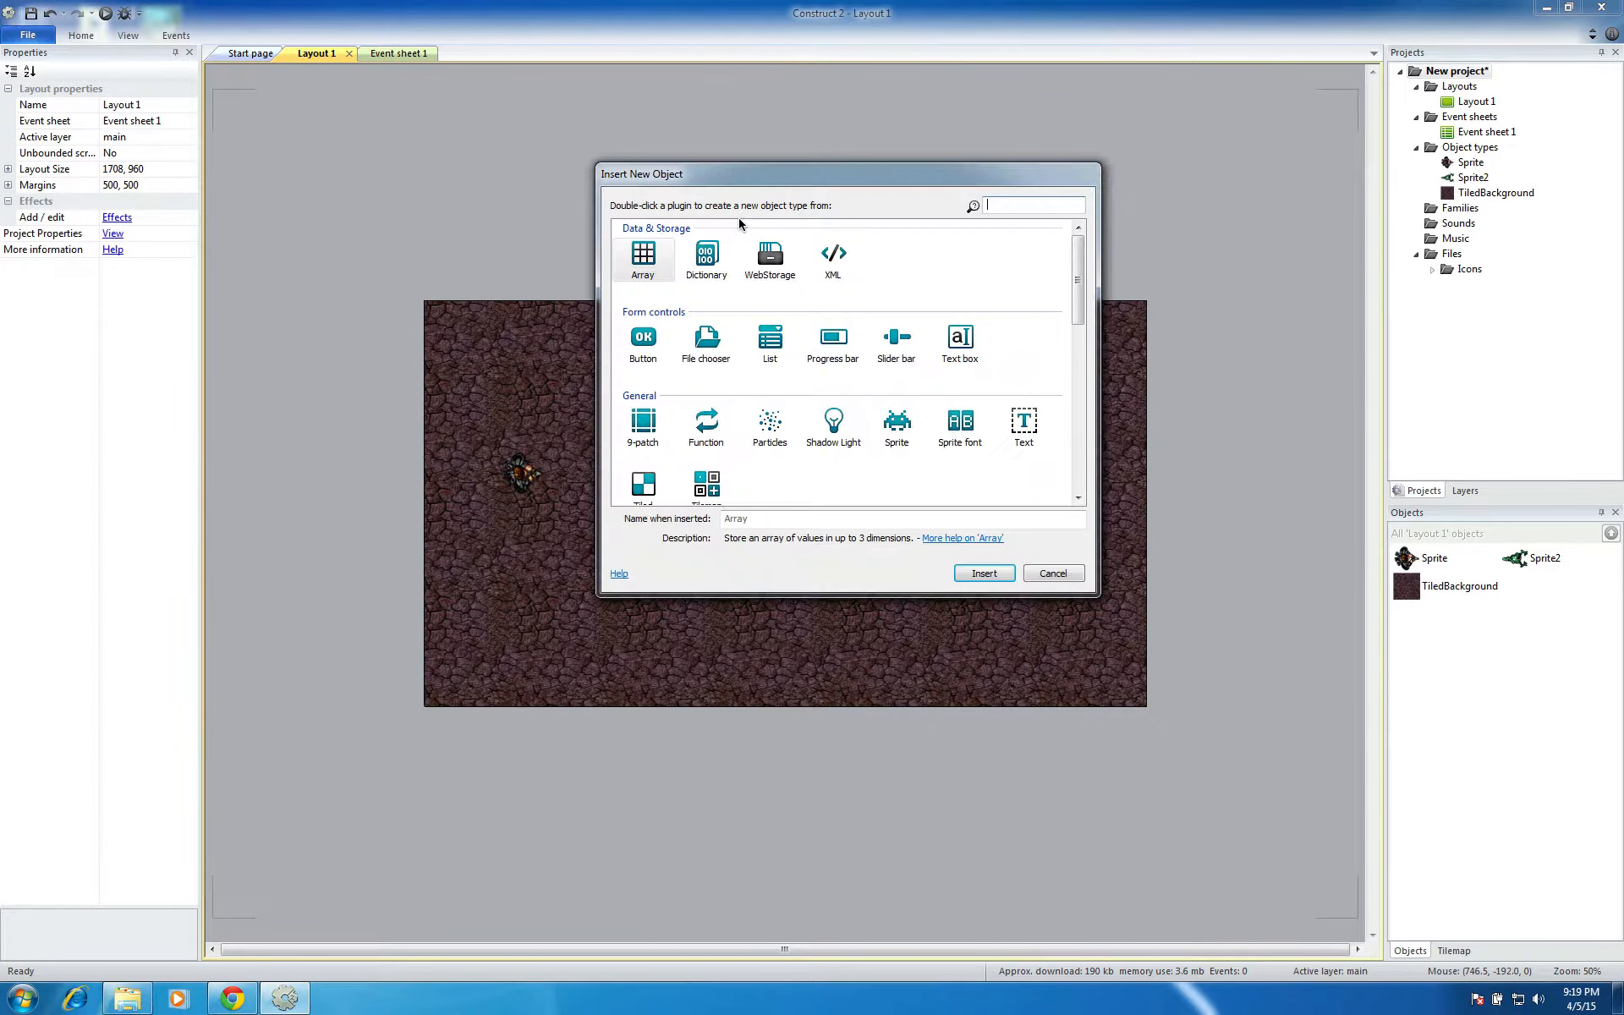
pyautogui.click(898, 430)
pyautogui.click(983, 573)
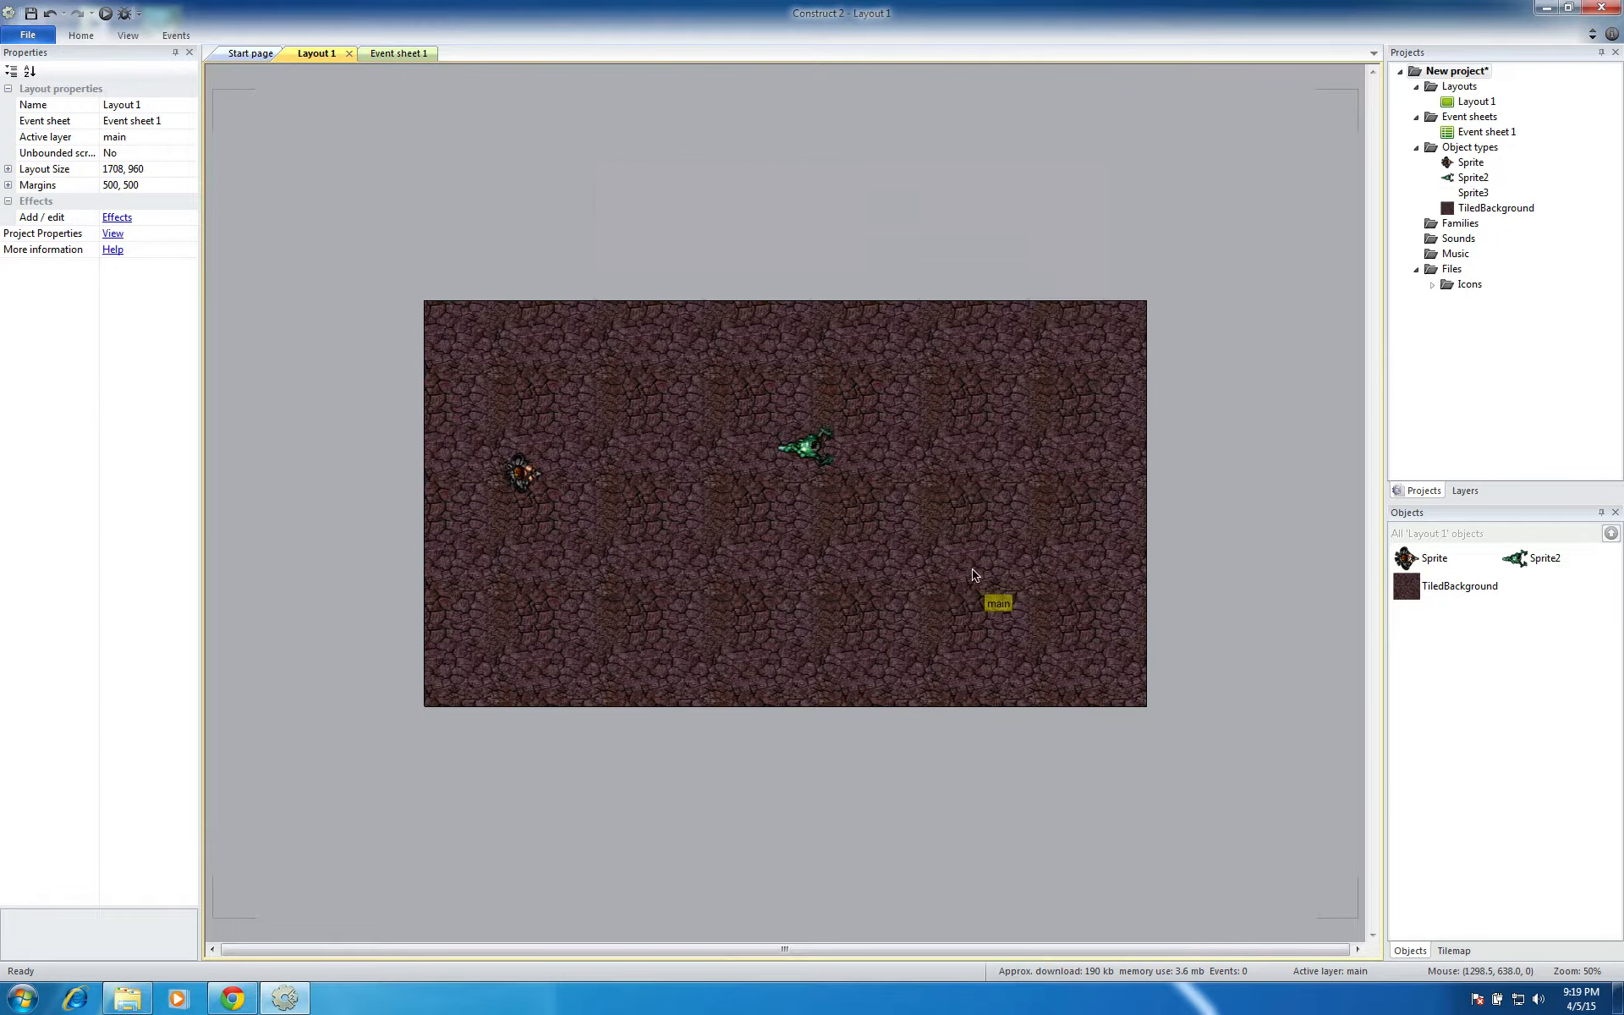
pyautogui.click(812, 248)
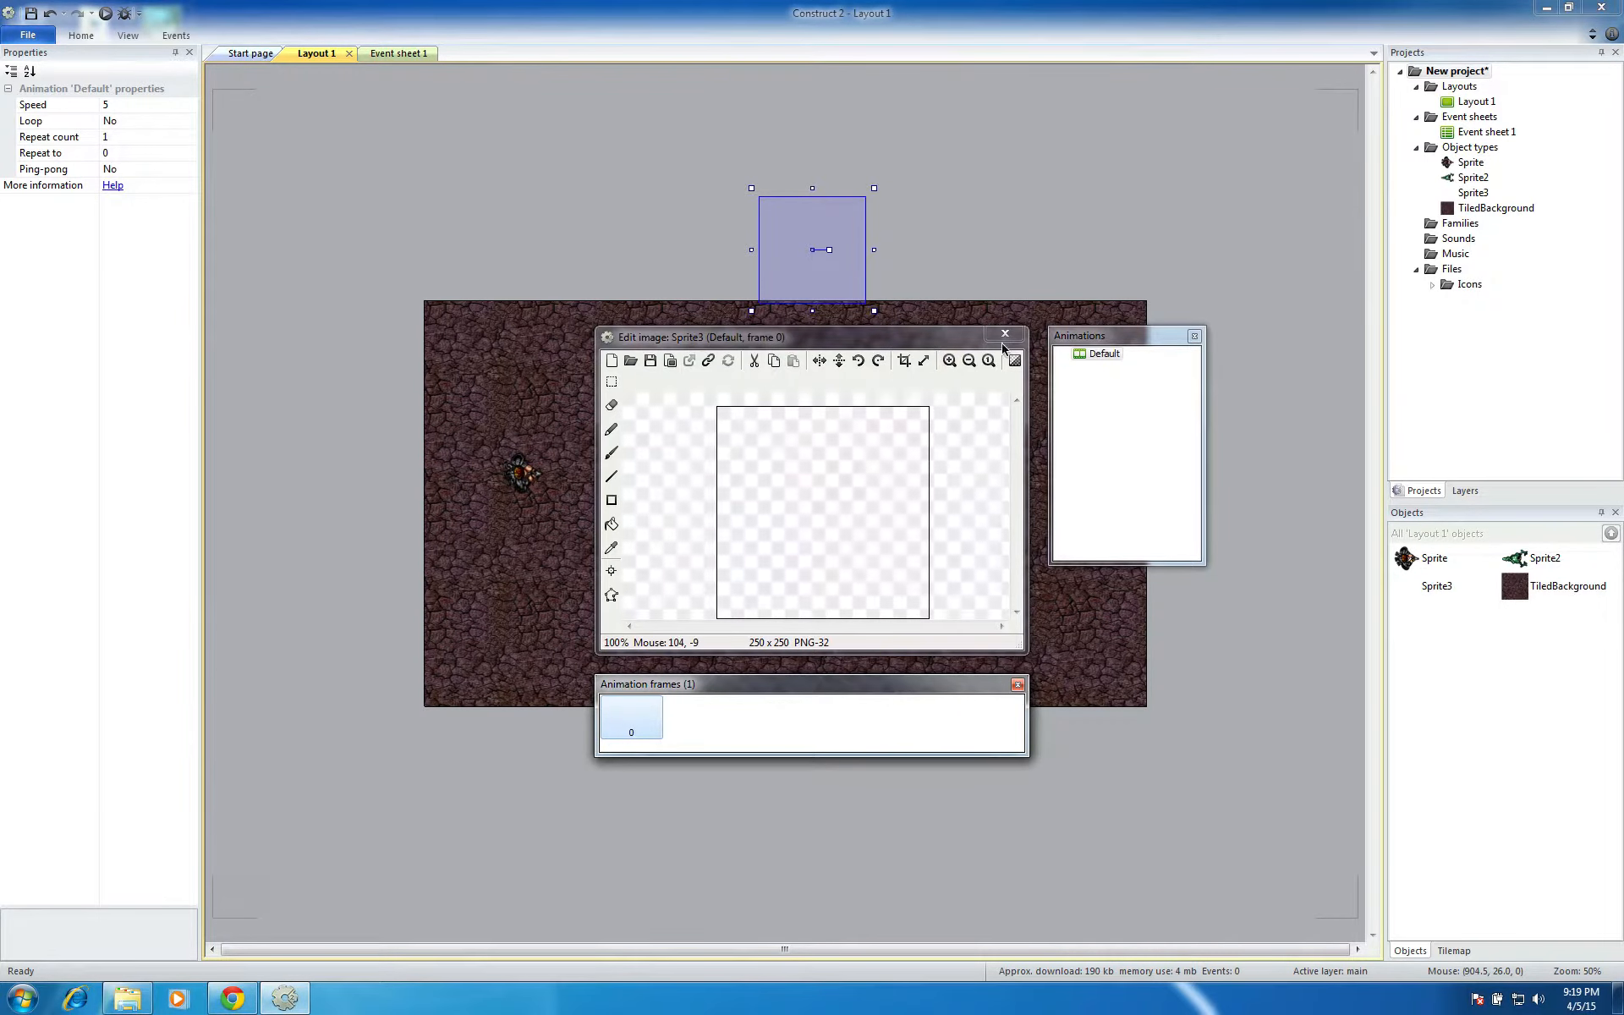
pyautogui.click(630, 362)
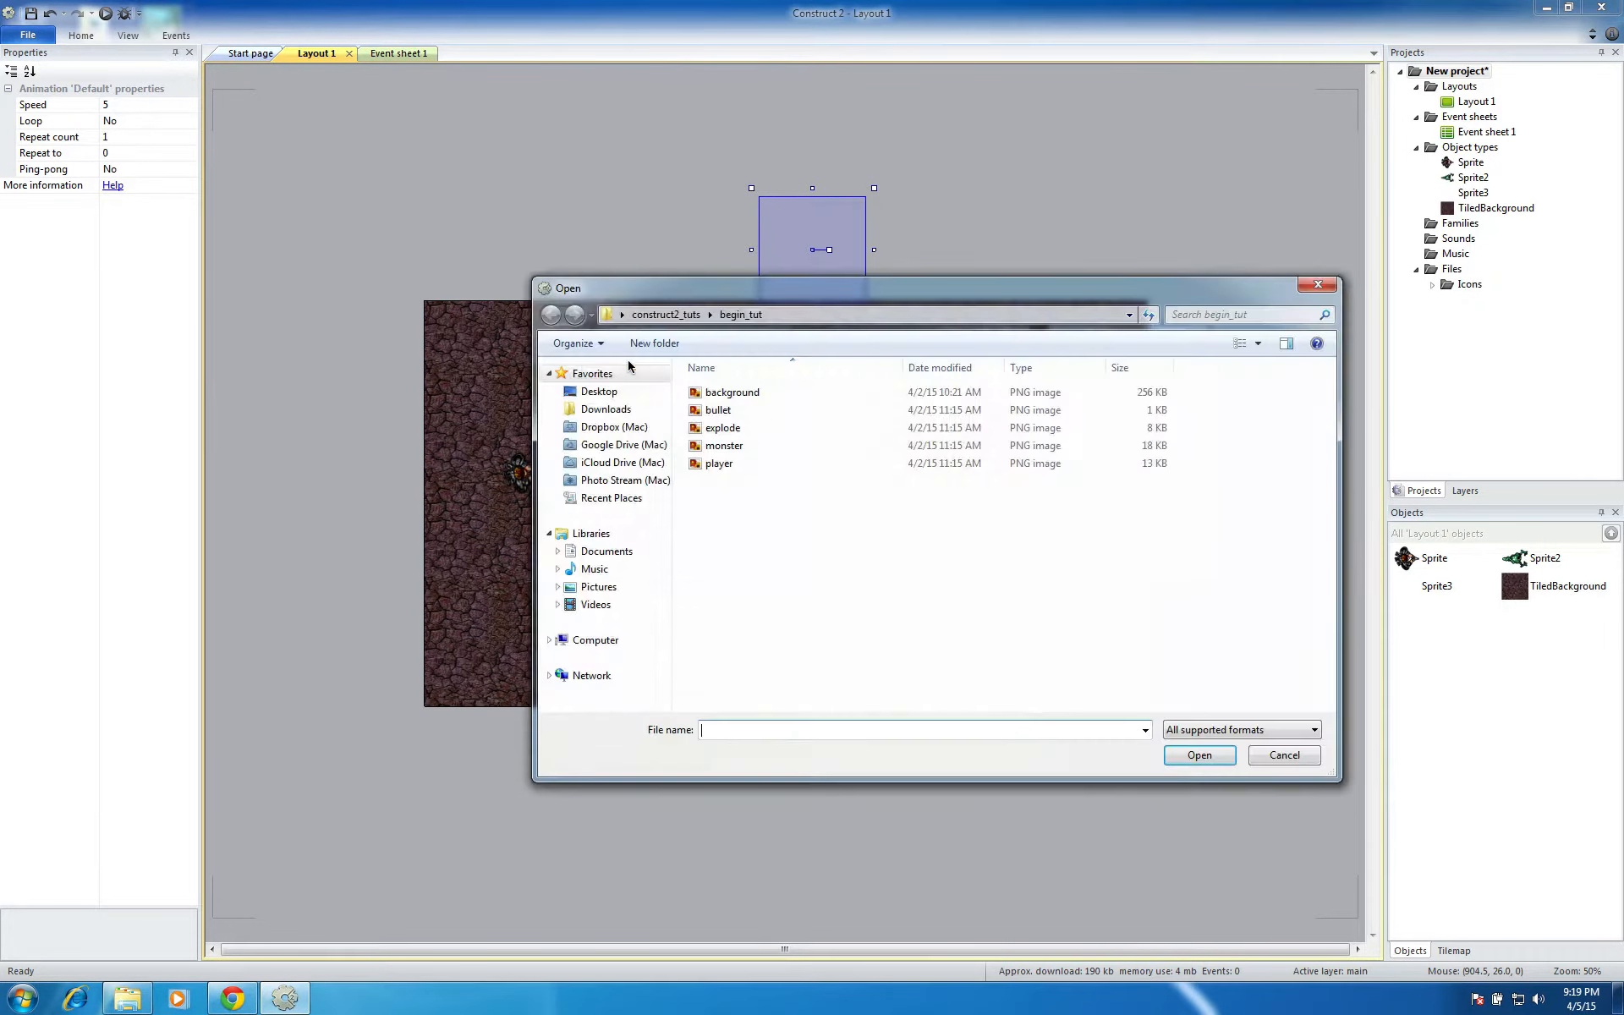
pyautogui.click(717, 411)
pyautogui.click(1197, 754)
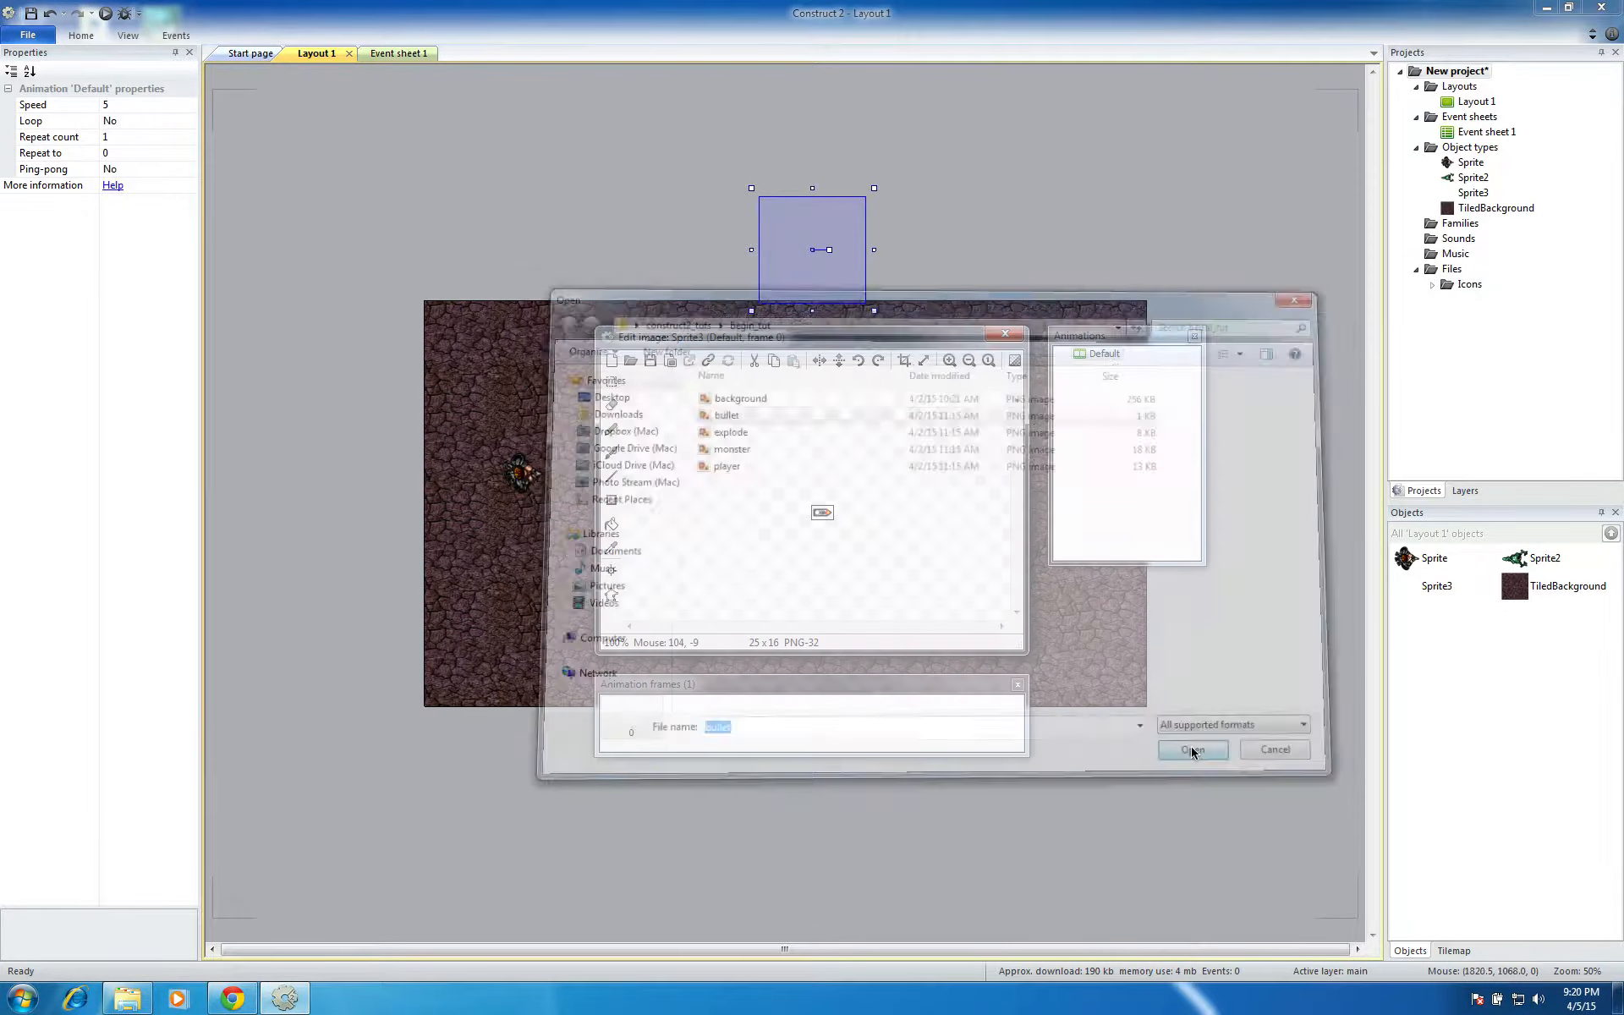
pyautogui.click(1005, 335)
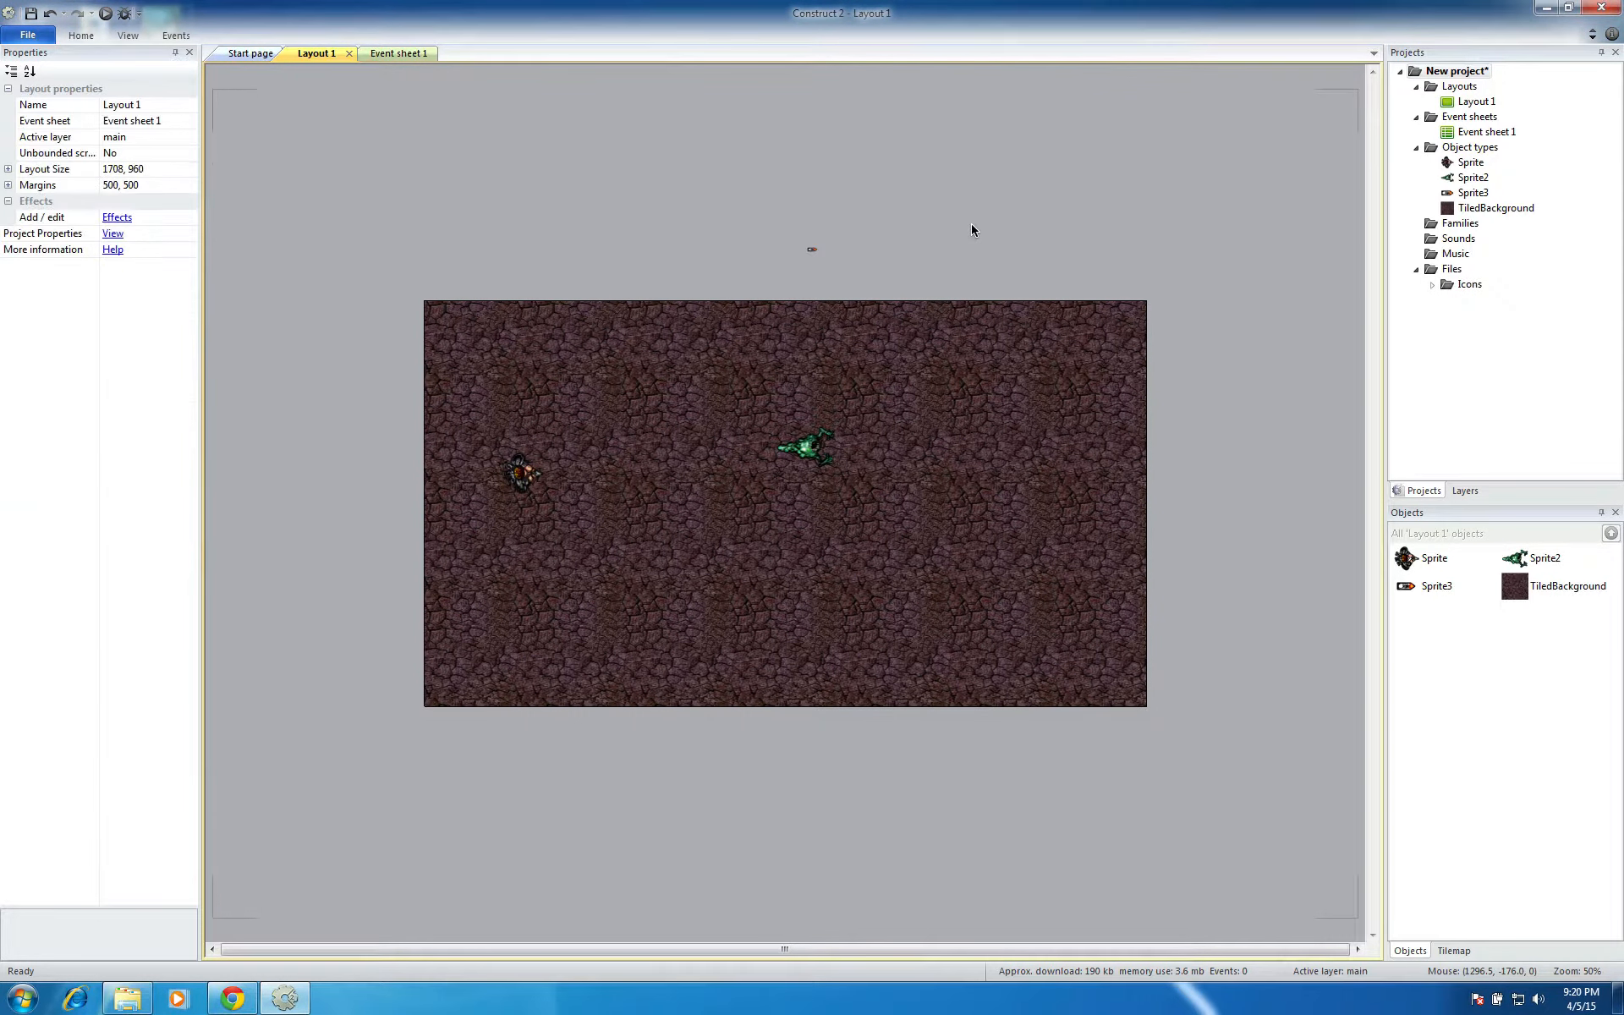
# Insert a sprite beside the bullet, outside the layout, and load the explode image into it
pyautogui.doubleClick(951, 224)
pyautogui.click(884, 420)
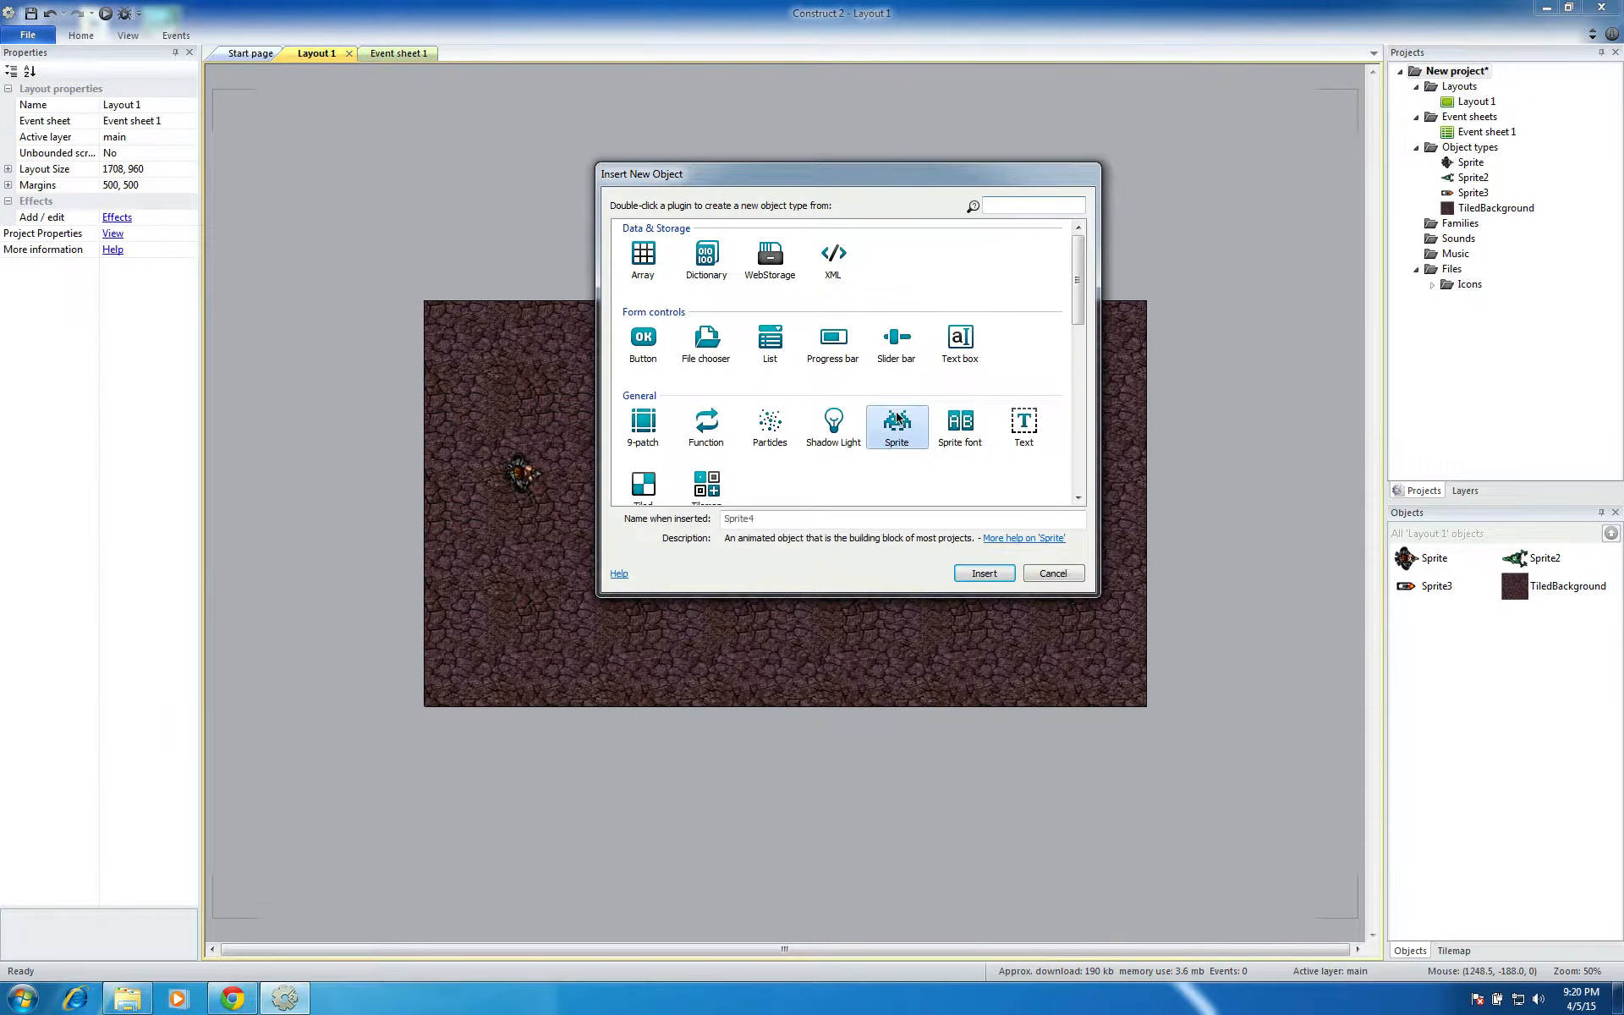
pyautogui.doubleClick(878, 417)
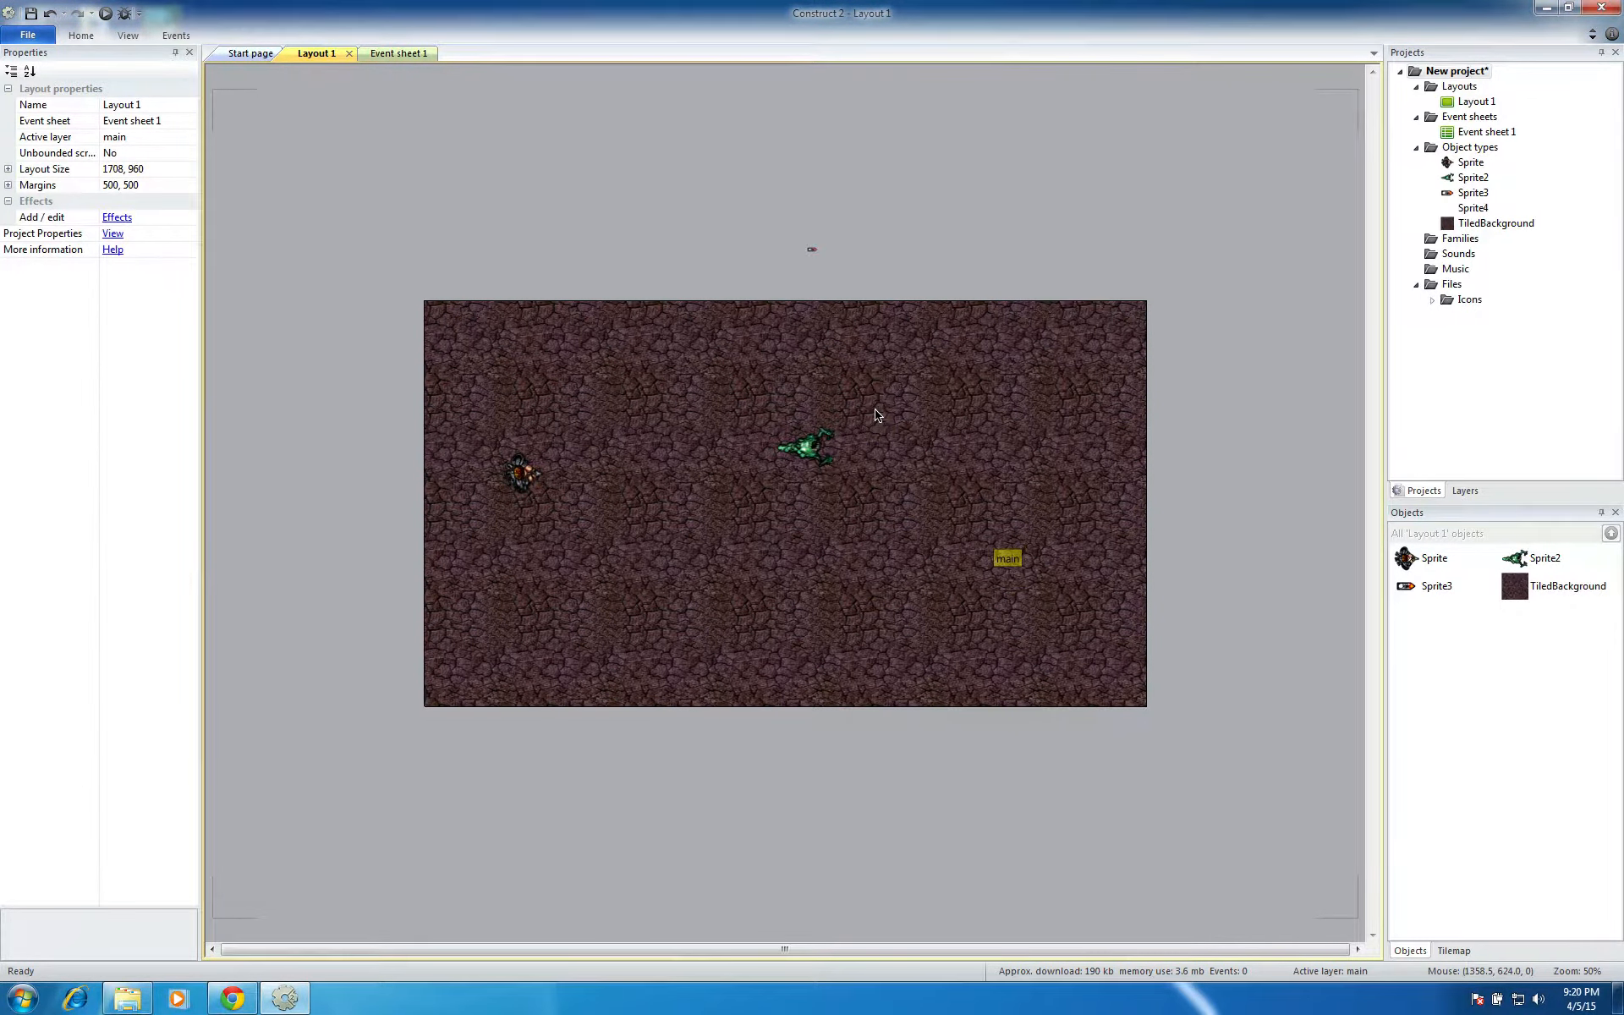
pyautogui.click(885, 204)
pyautogui.click(630, 360)
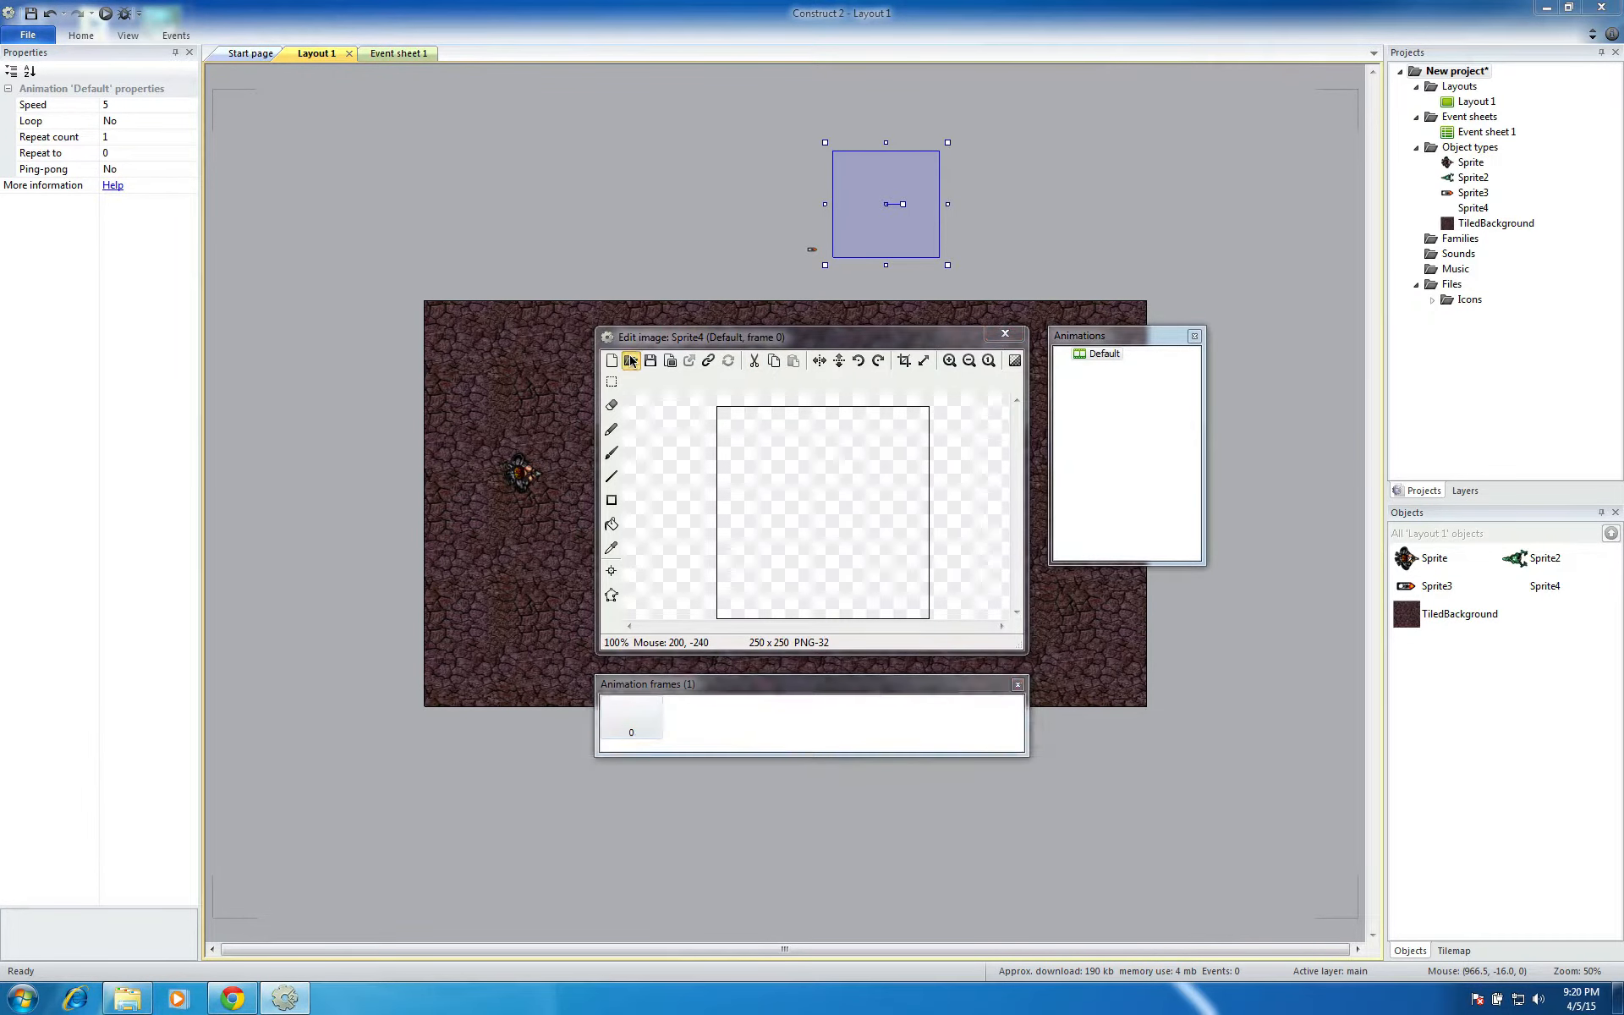
pyautogui.click(723, 427)
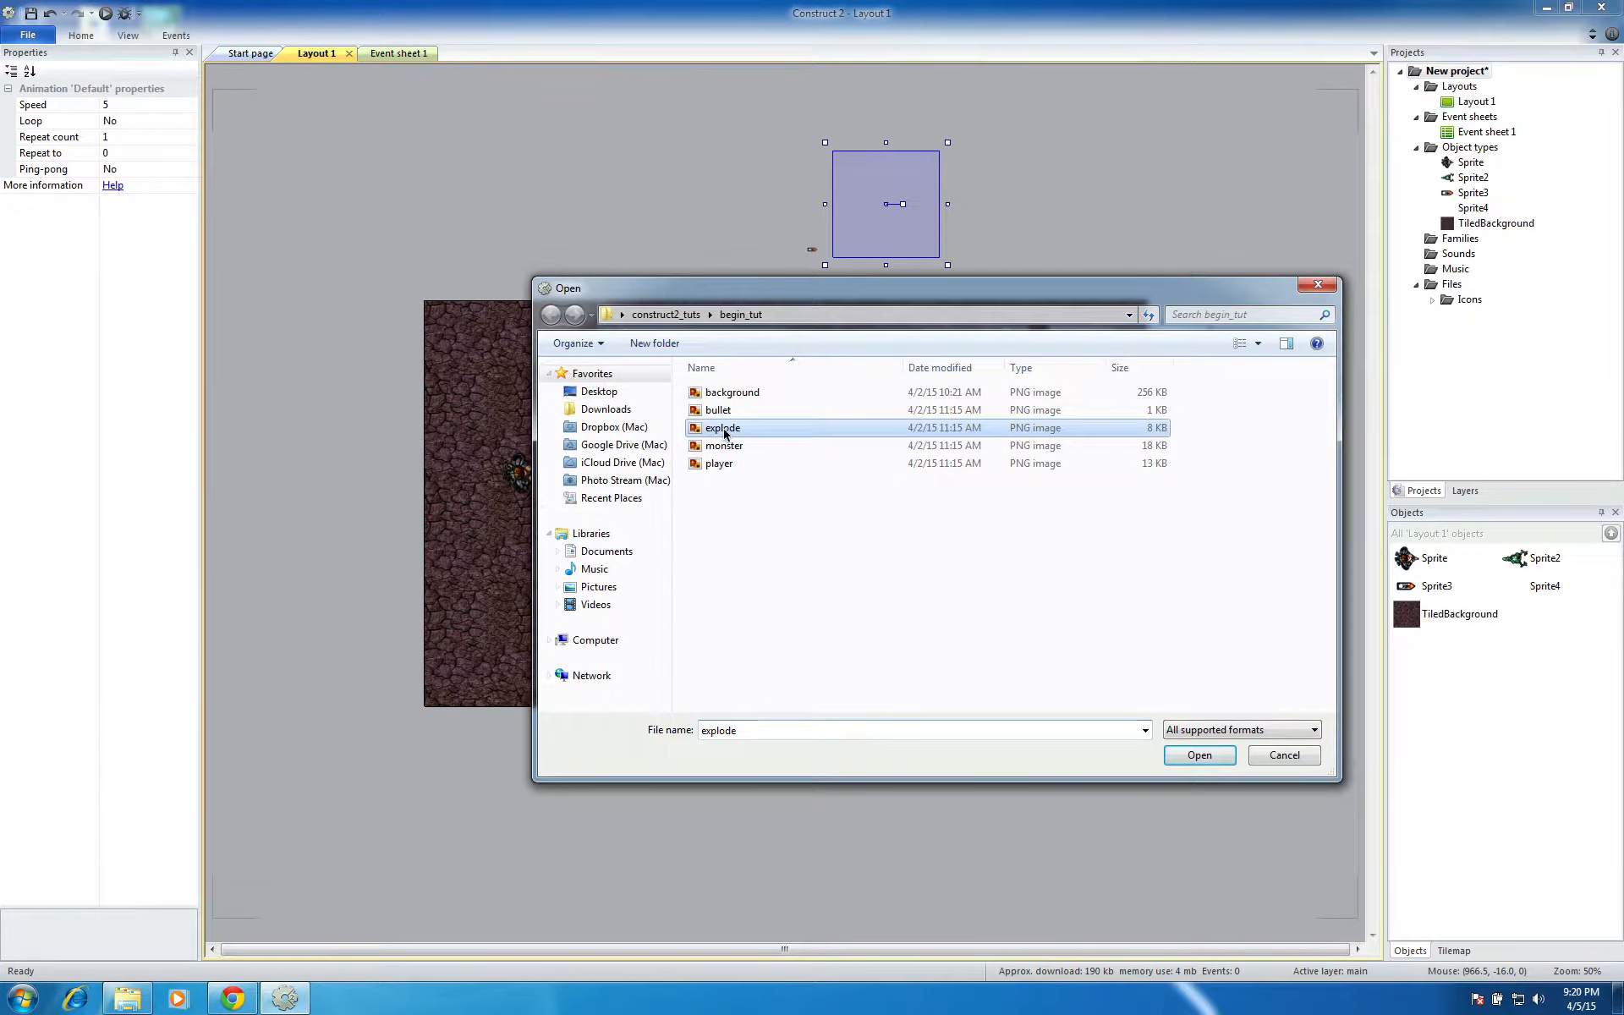
pyautogui.click(1189, 756)
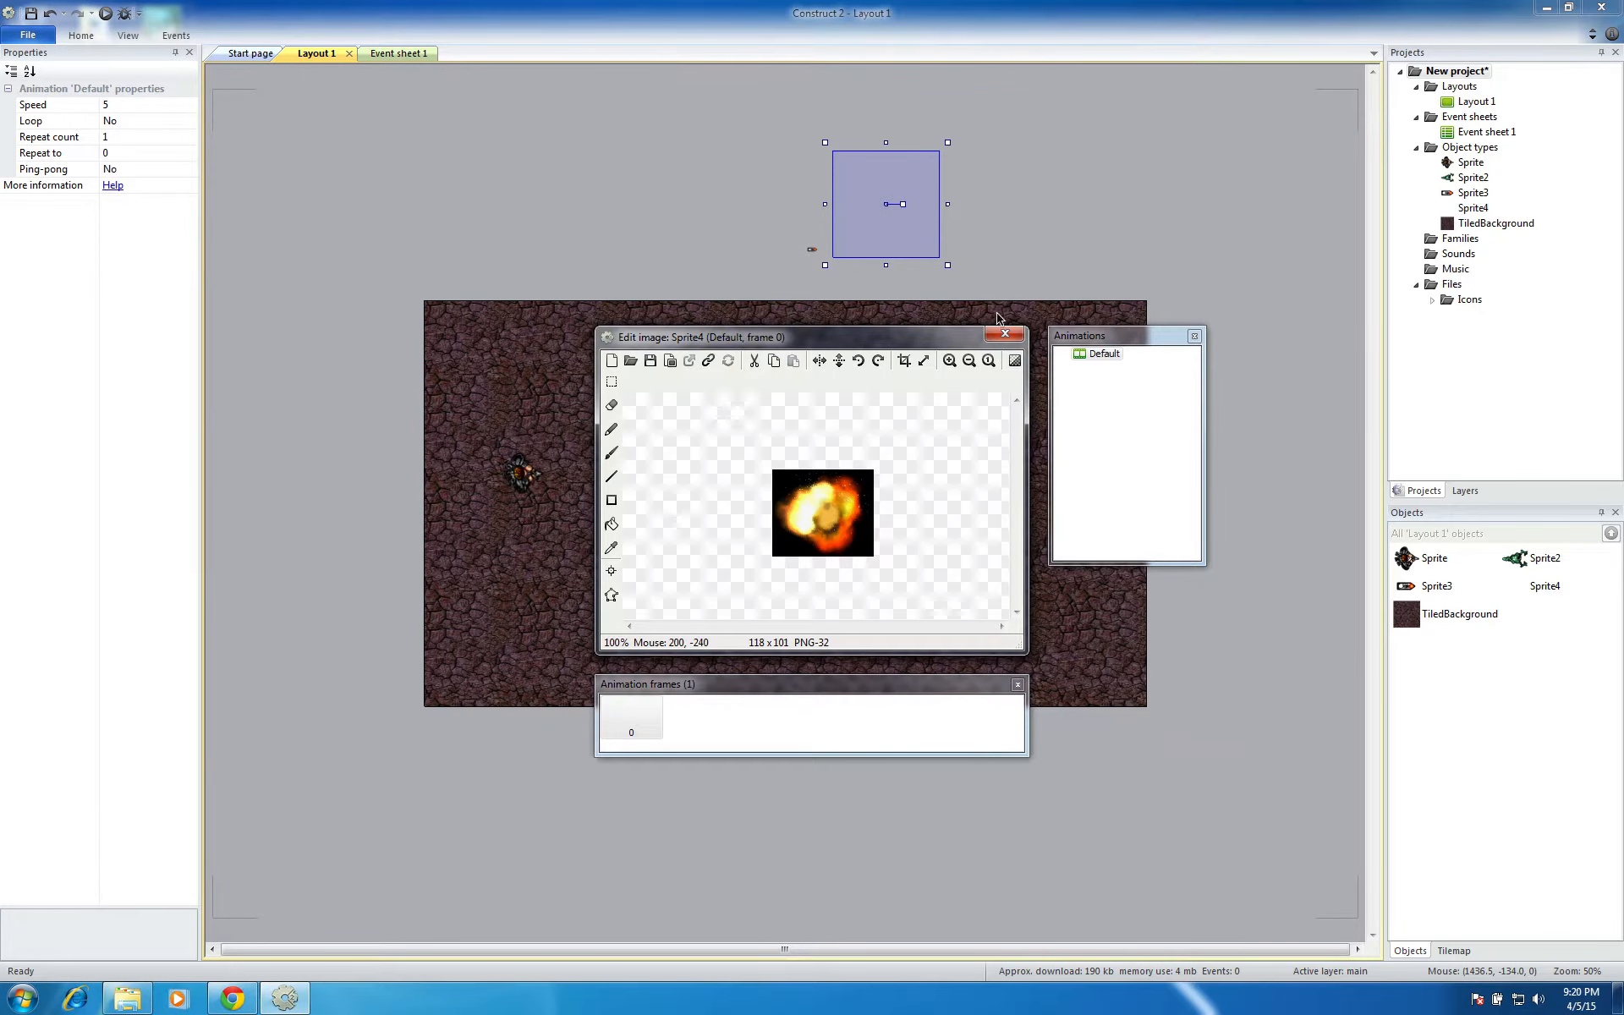
pyautogui.click(1017, 331)
pyautogui.click(996, 222)
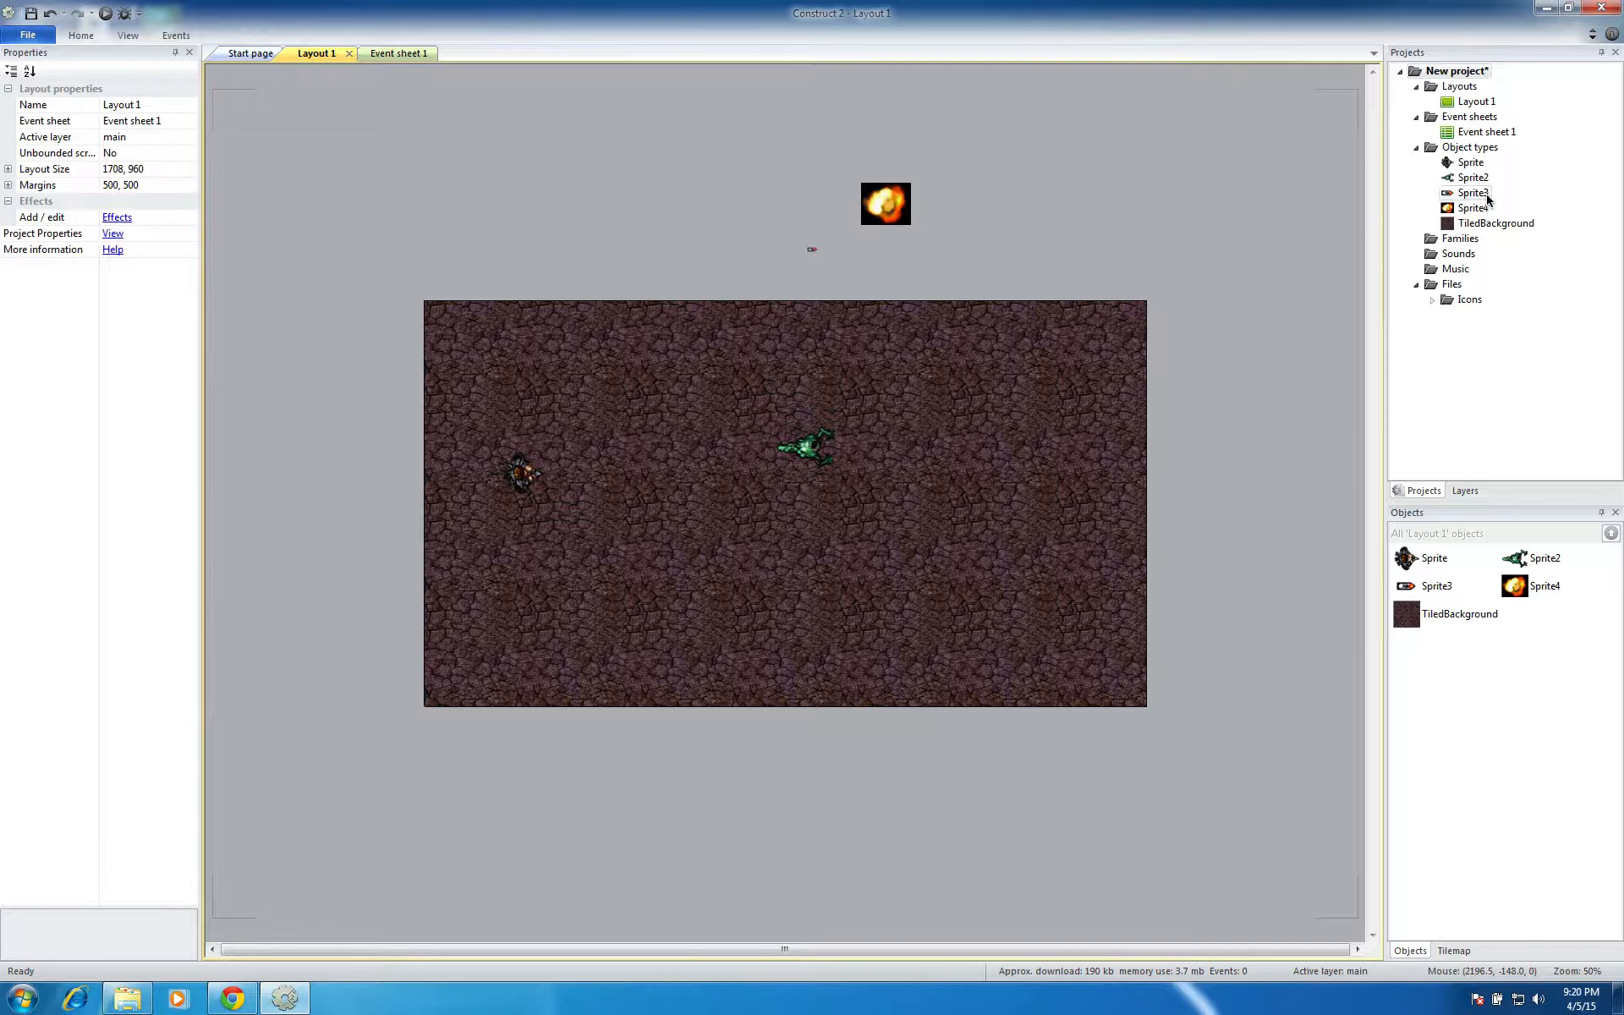
# Rename the player character's sprite to player and deselect it
pyautogui.click(1472, 163)
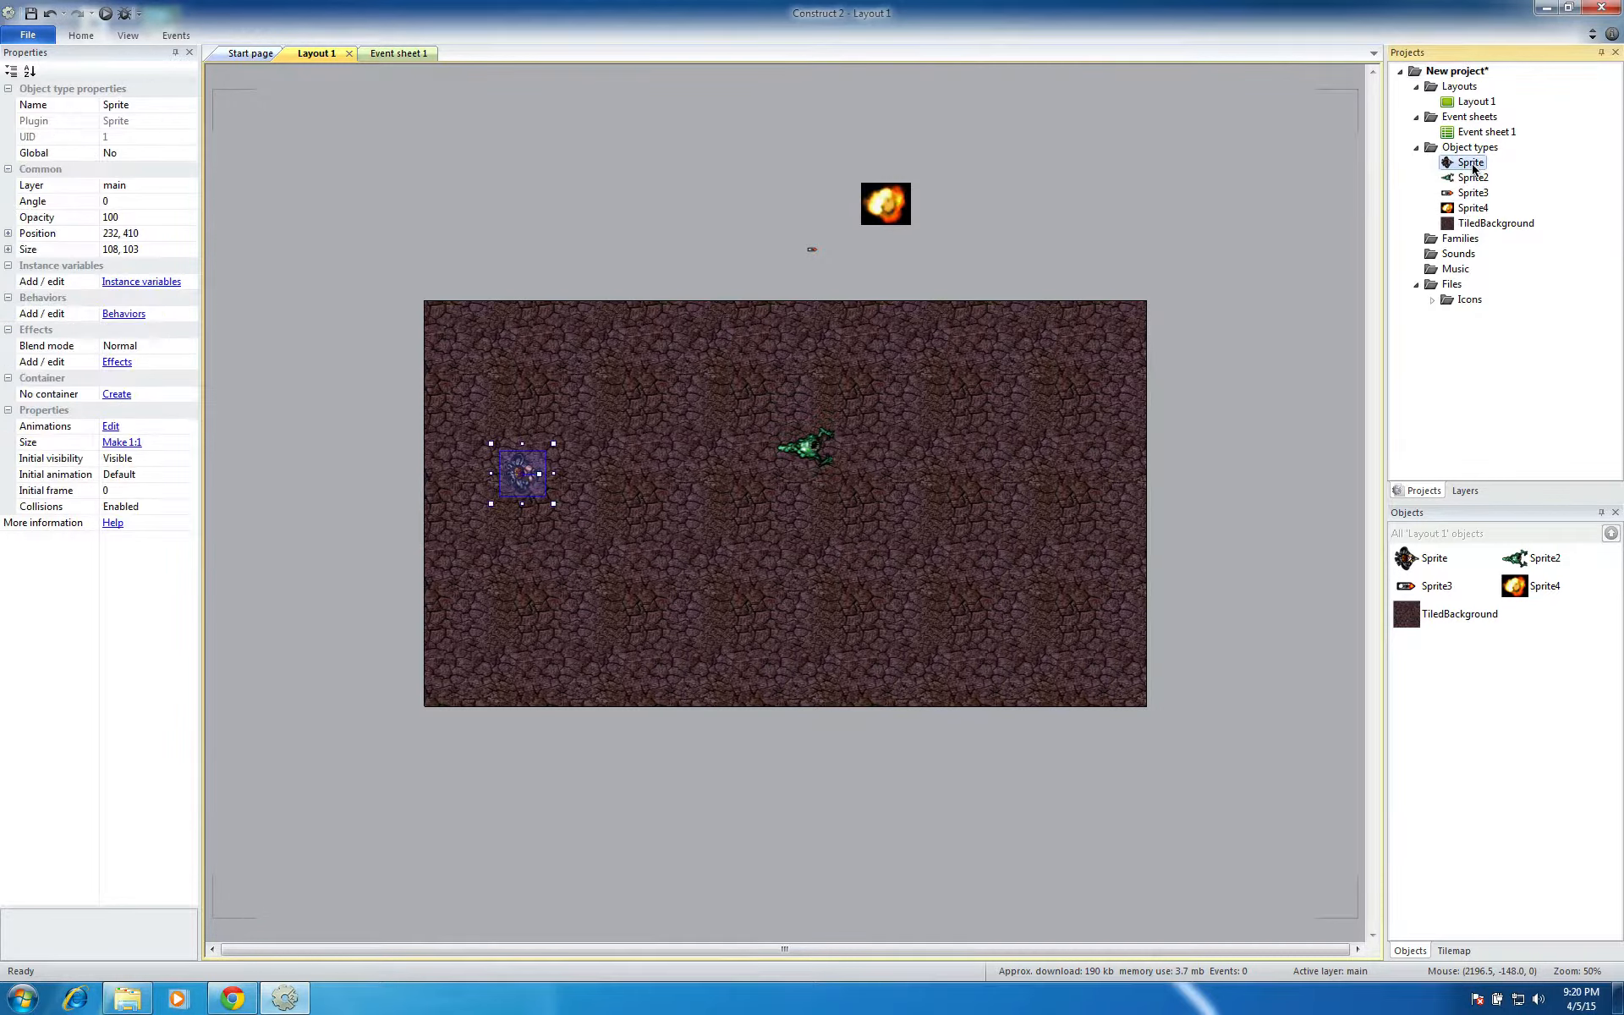
pyautogui.click(135, 105)
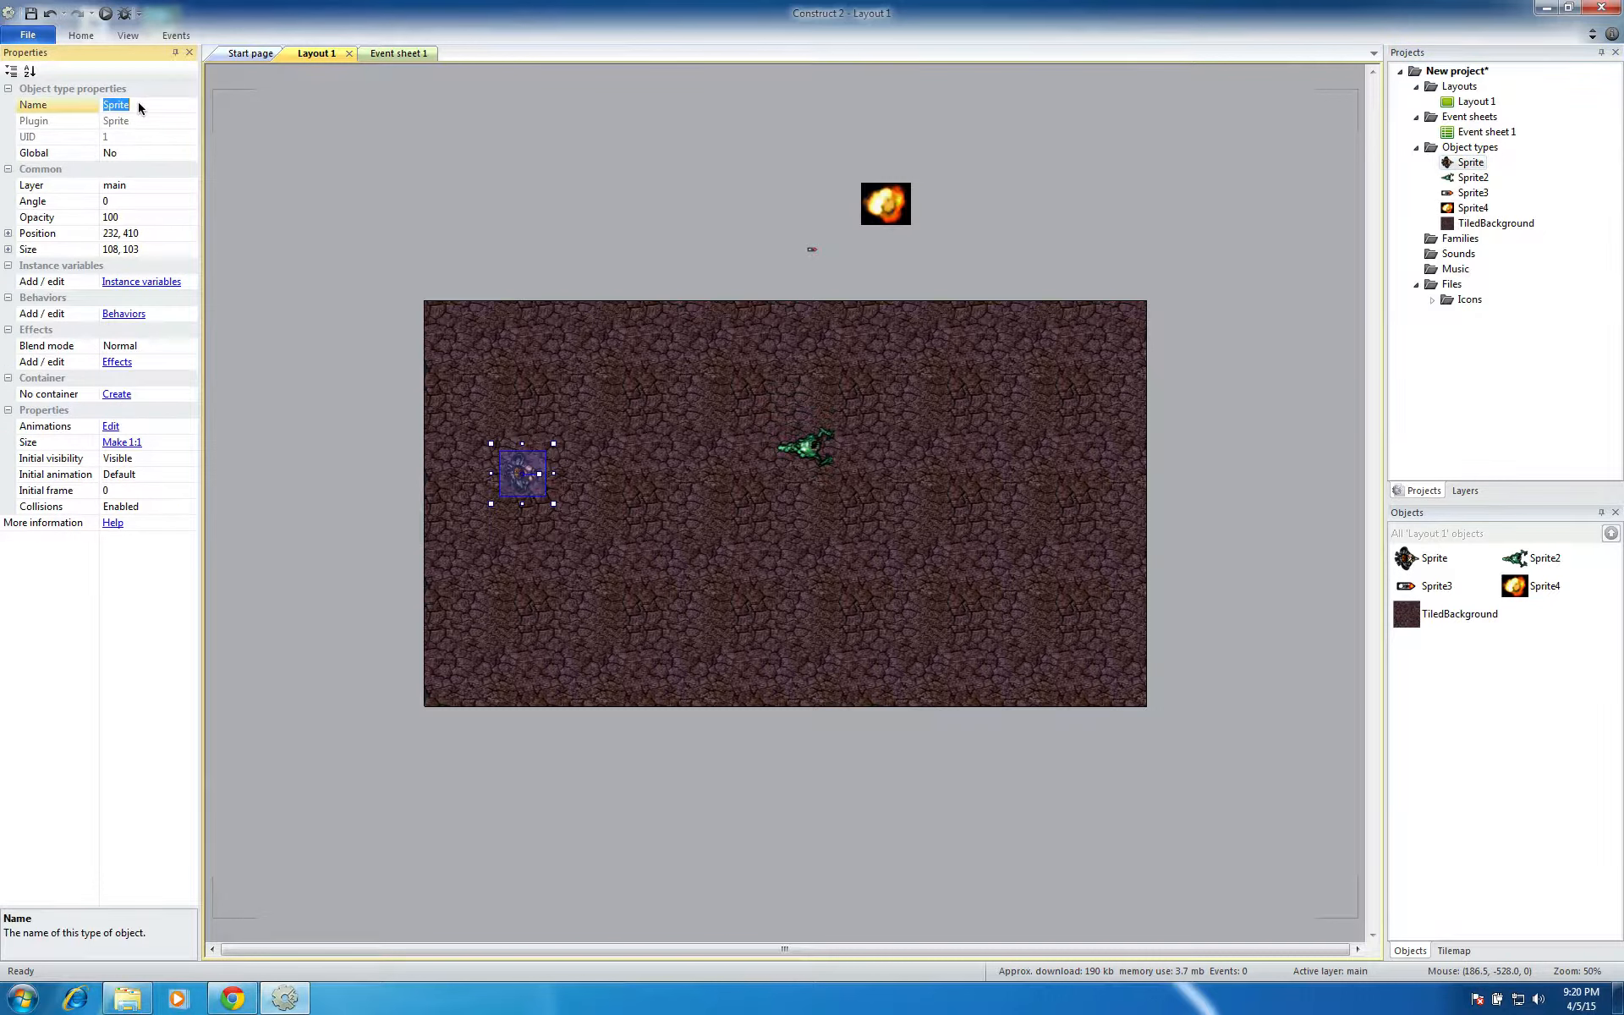
pyautogui.write('player')
pyautogui.press('Return')
pyautogui.click(524, 184)
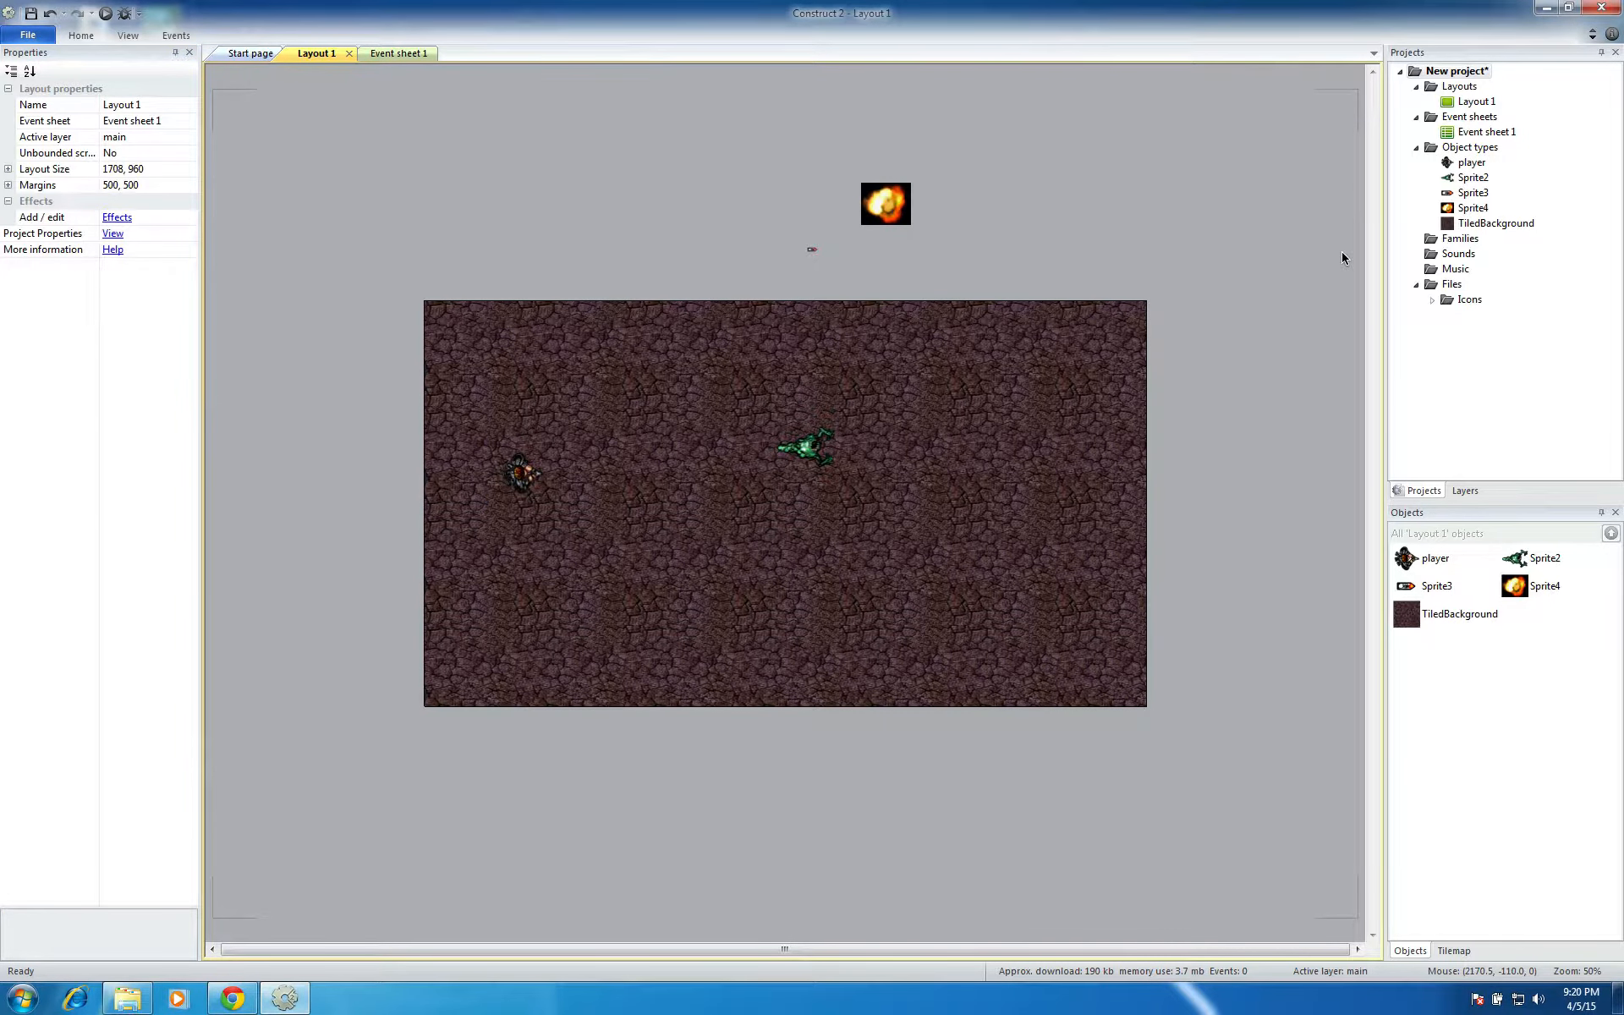
# Rename the green creature's sprite, Sprite2, to monster
pyautogui.click(1470, 178)
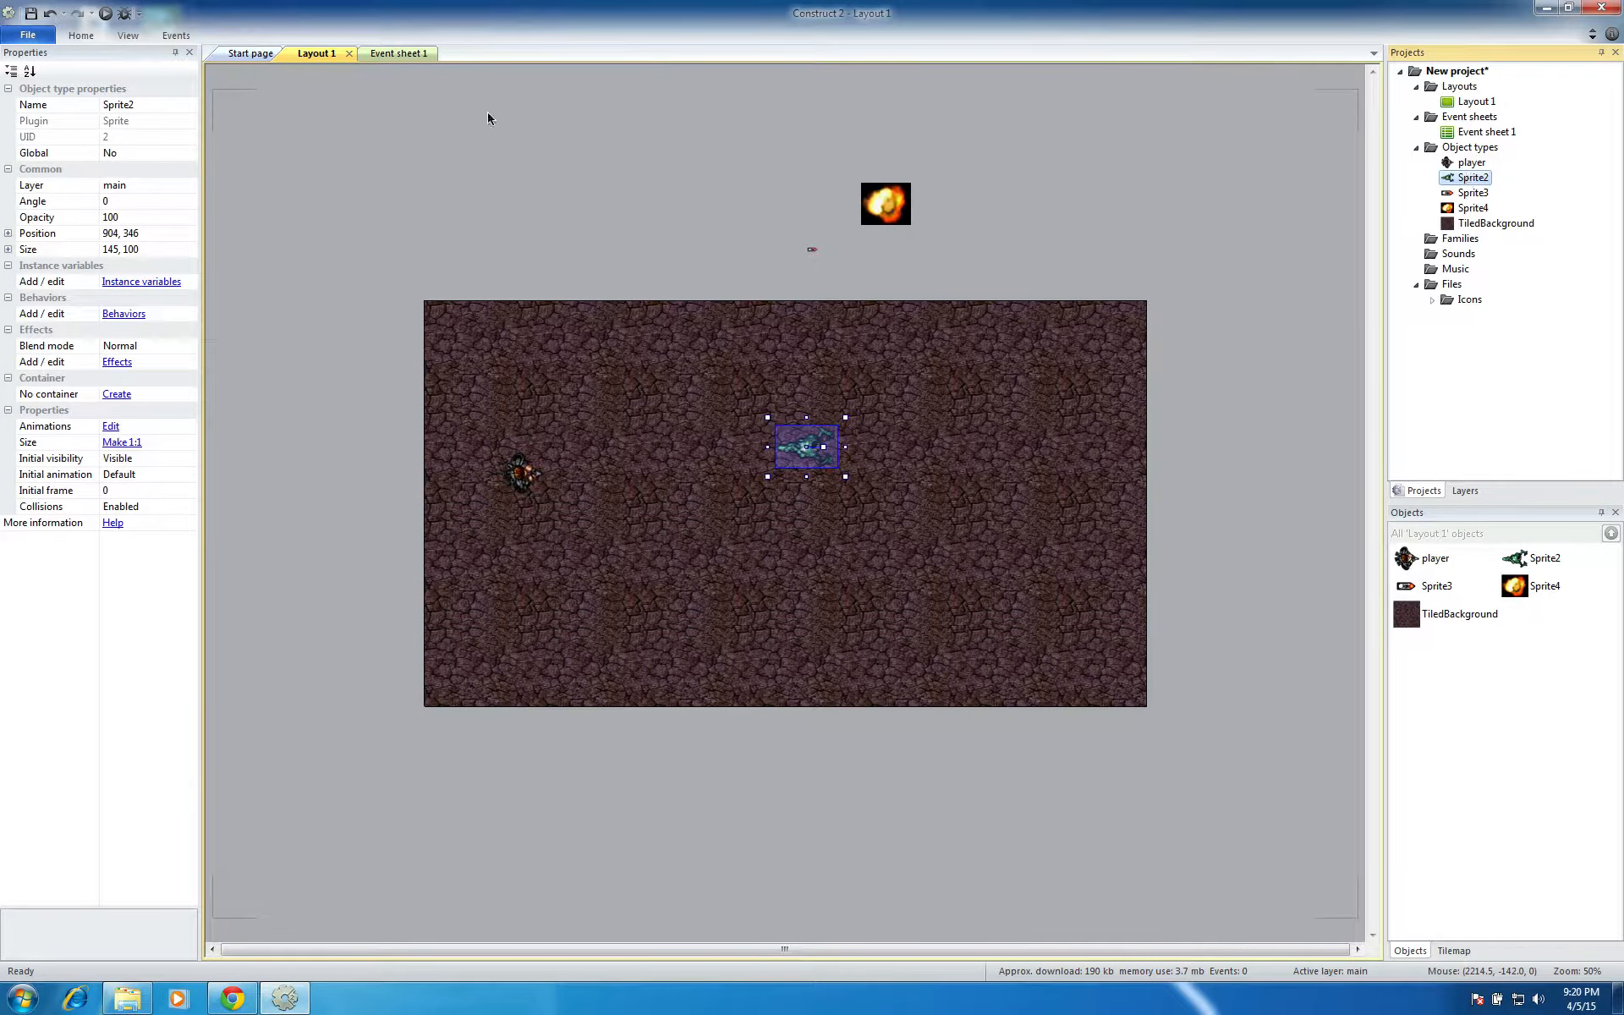
pyautogui.click(159, 103)
pyautogui.click(159, 103)
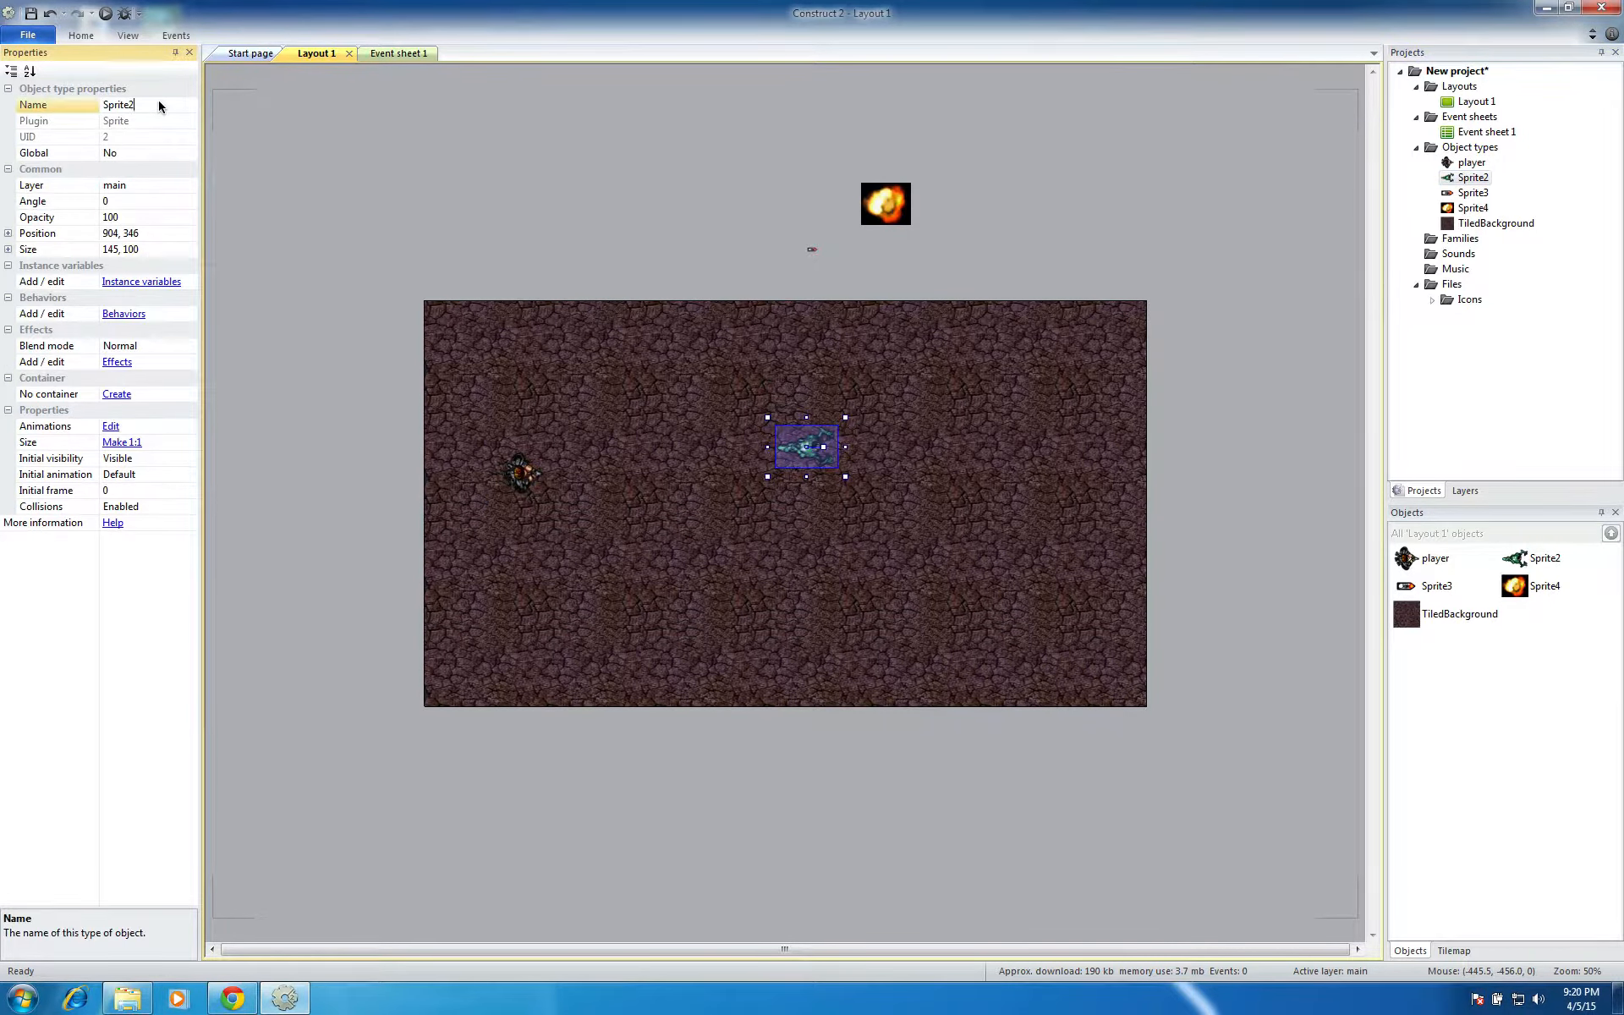
pyautogui.write('monster')
pyautogui.press('Return')
# Rename the bullet image's sprite, Sprite3, to bullet
pyautogui.click(1472, 193)
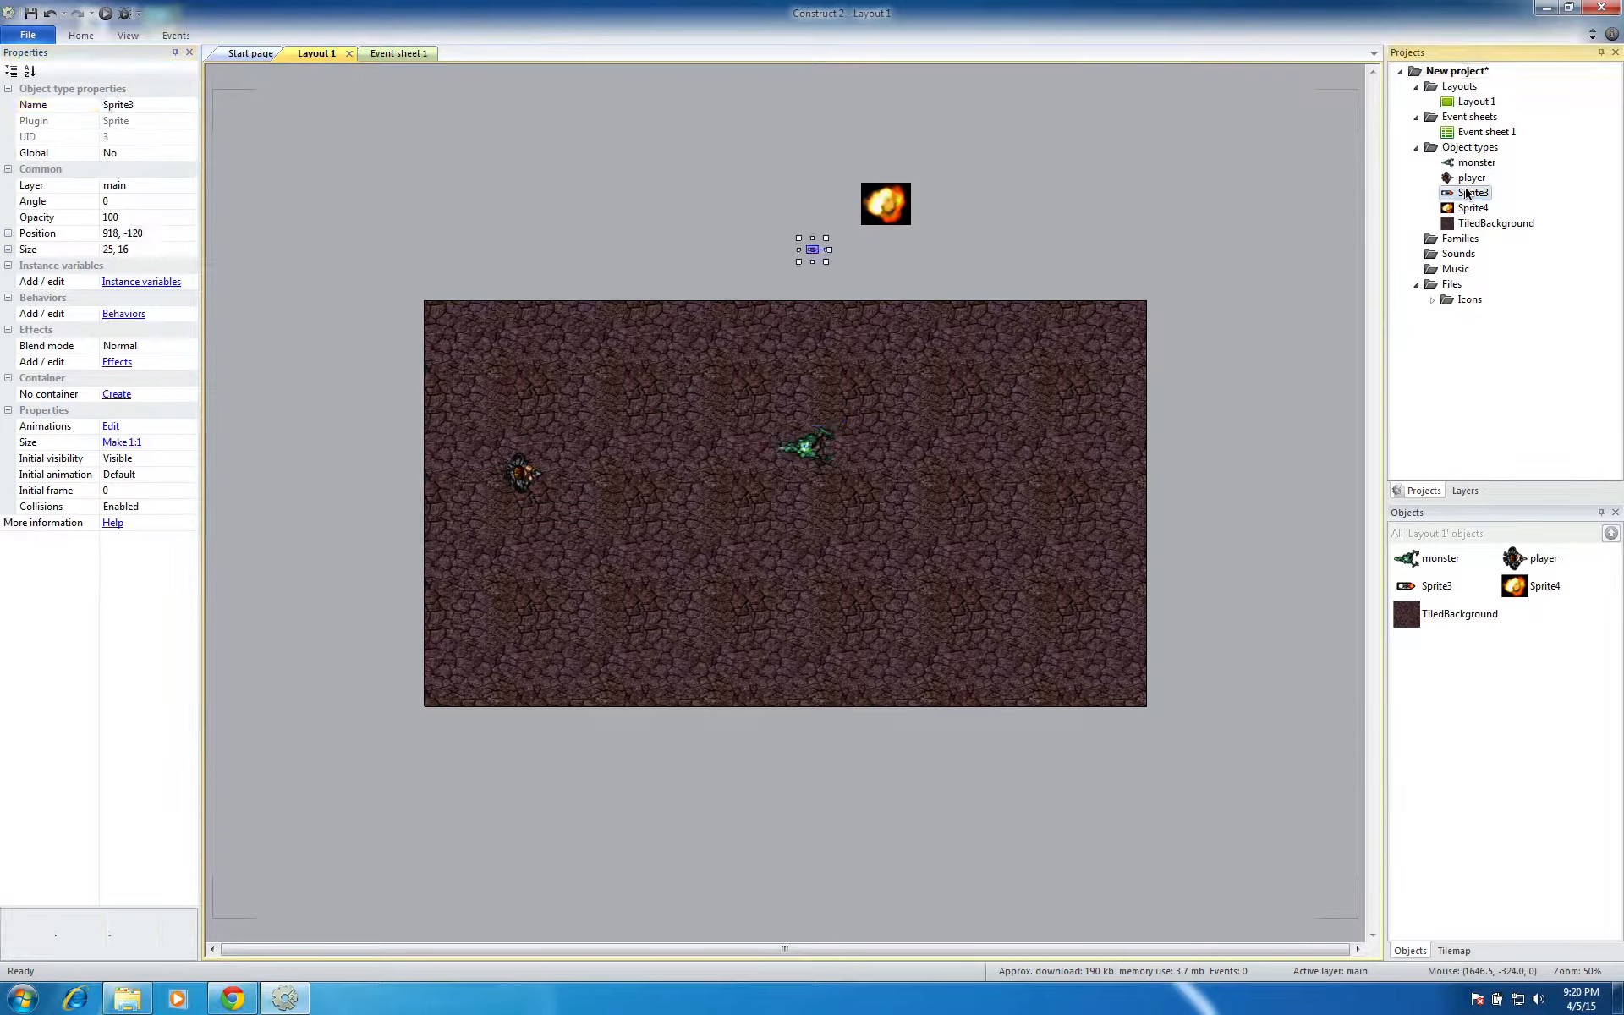
pyautogui.click(165, 102)
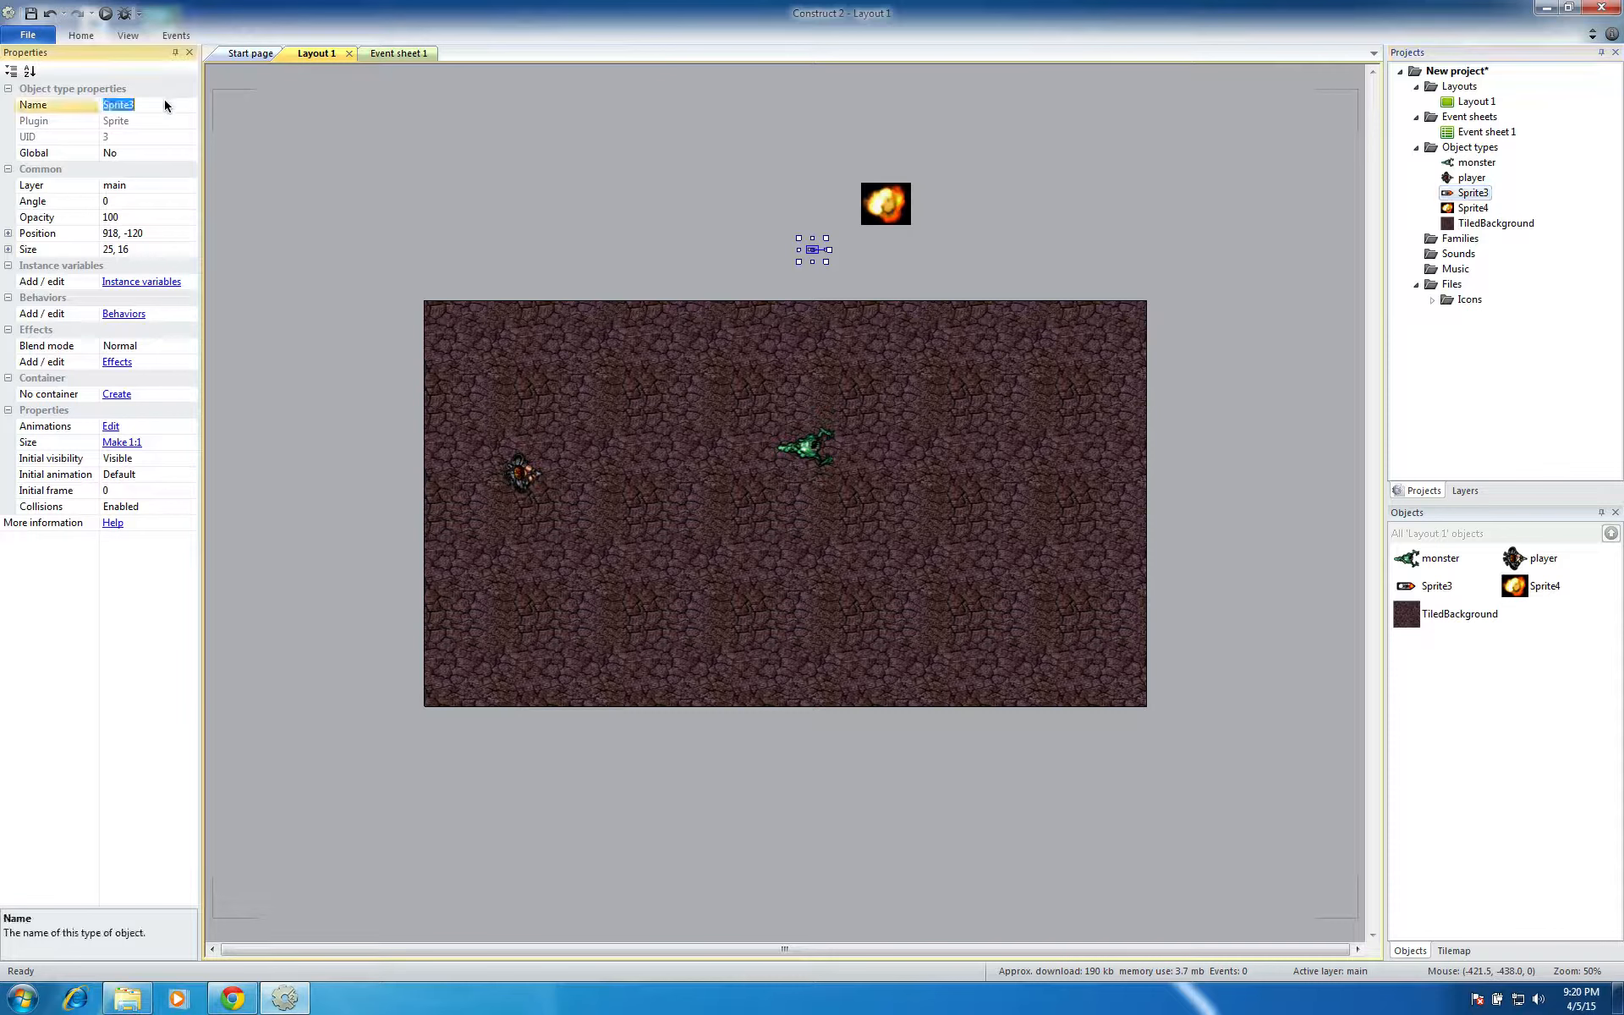
pyautogui.write('bullet')
pyautogui.press('Return')
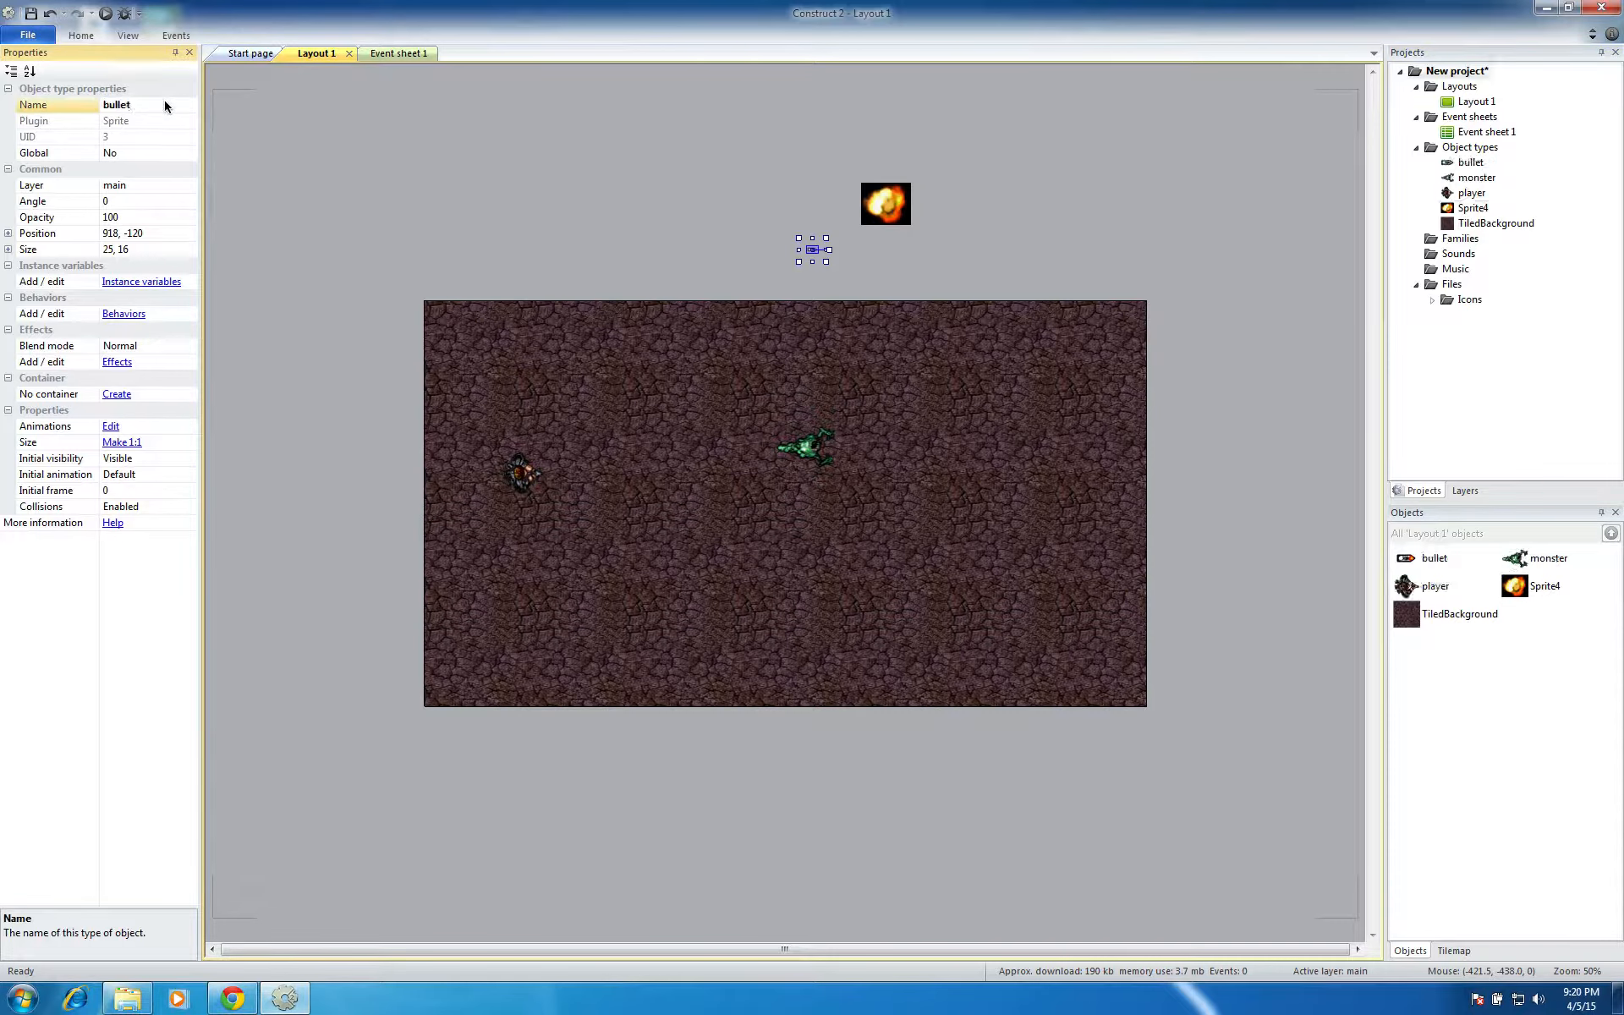
# Rename the fireball sprite, Sprite4, to explosion and deselect it
pyautogui.click(1461, 207)
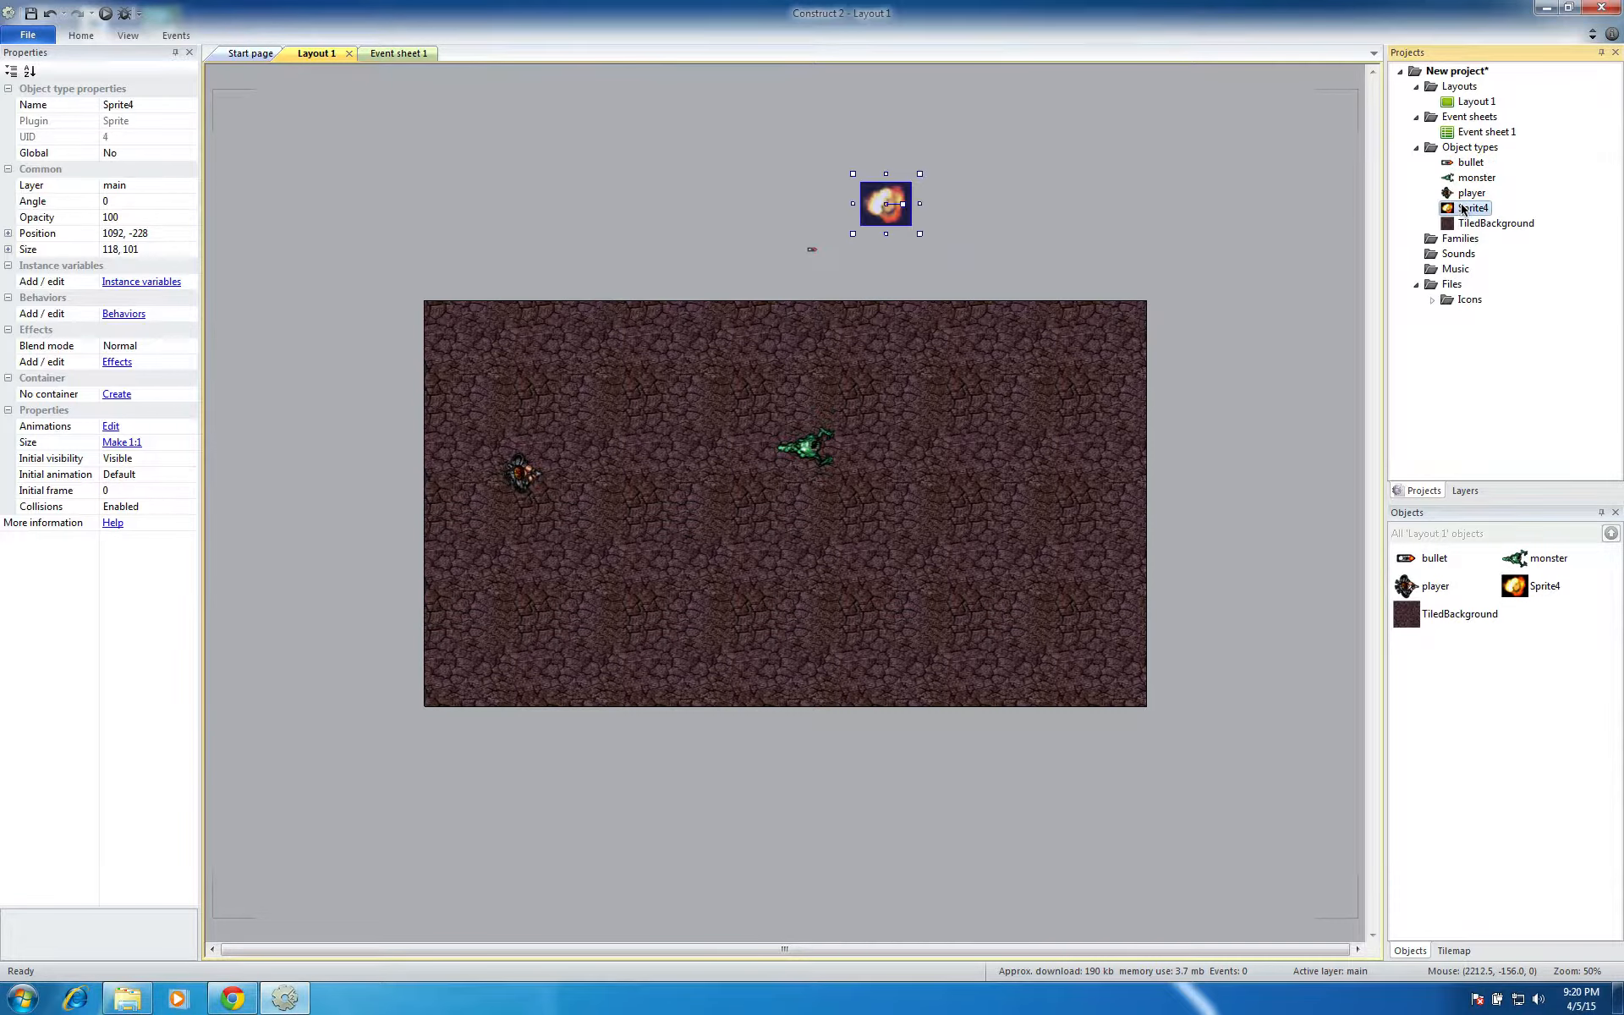
pyautogui.click(144, 105)
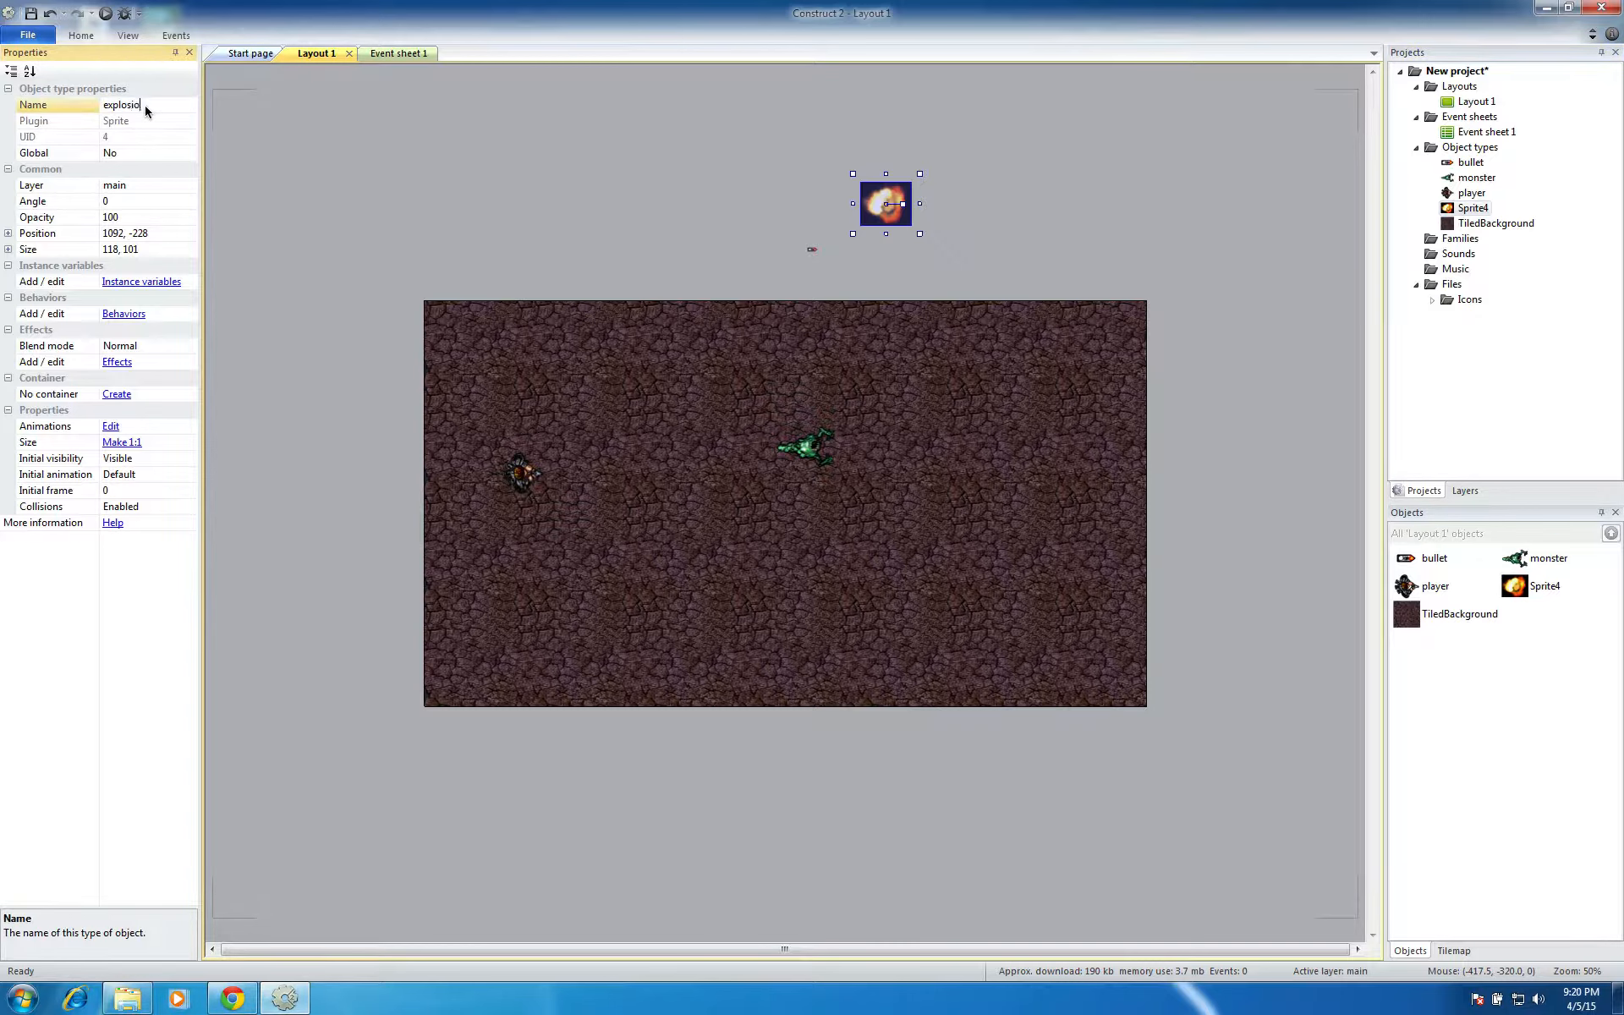
pyautogui.write('explosion')
pyautogui.press('Return')
pyautogui.click(586, 99)
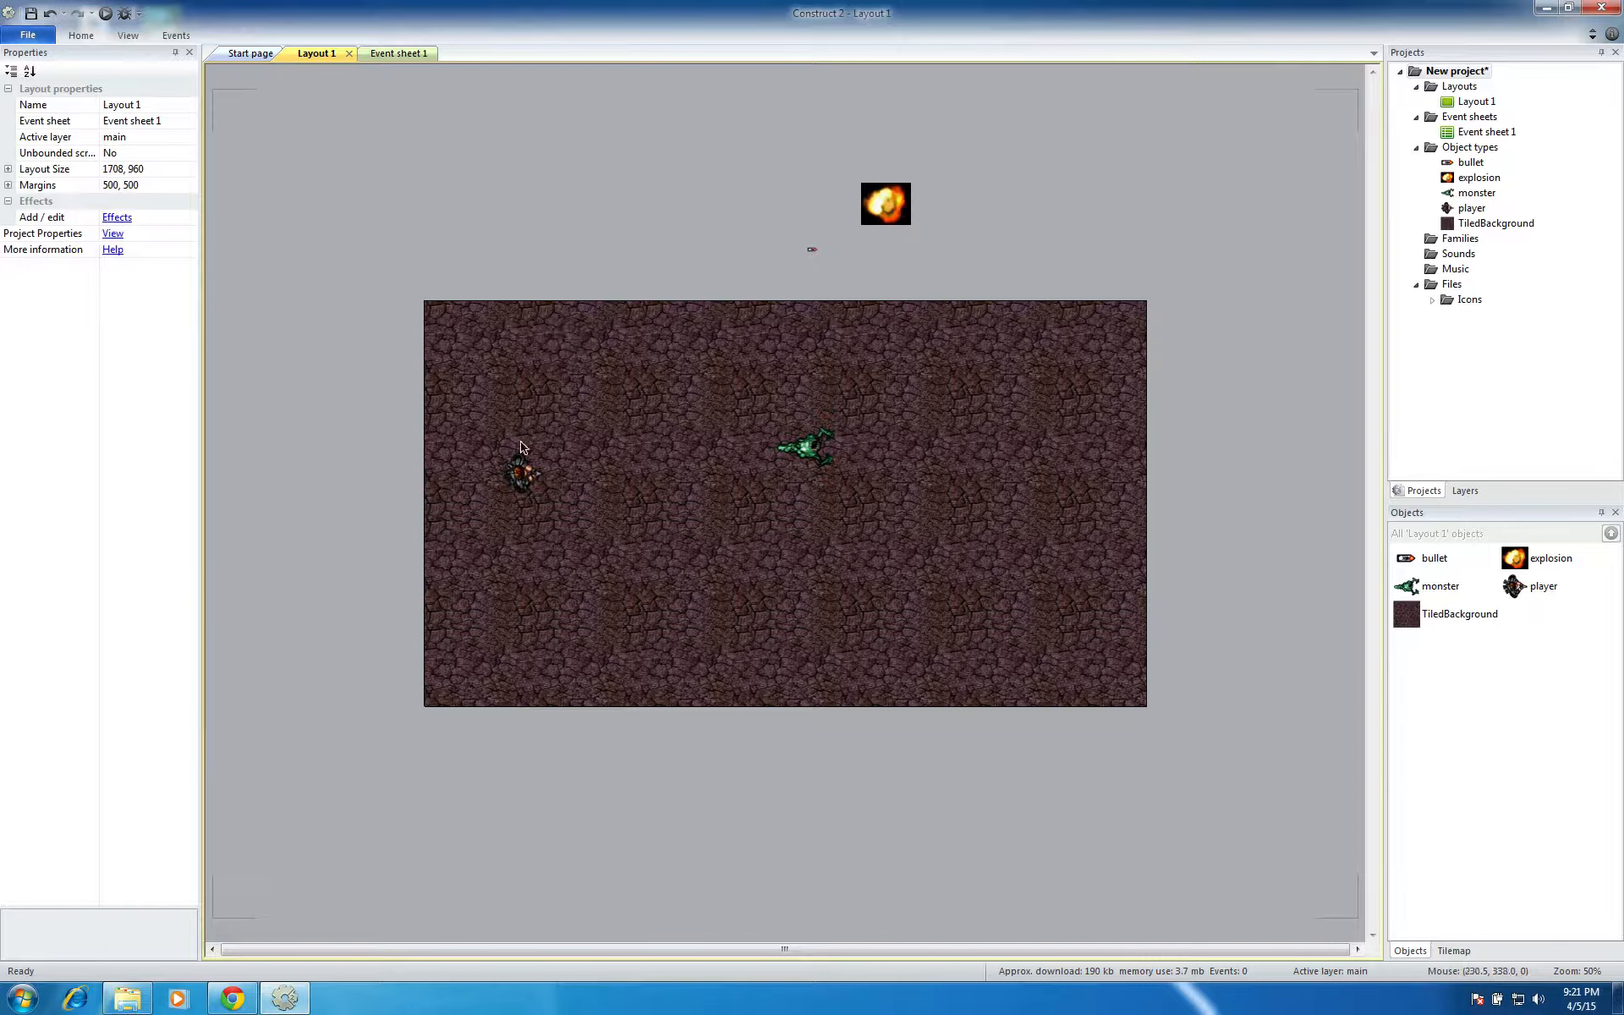
# Add the 8 Direction movement behavior to the player sprite
pyautogui.click(521, 472)
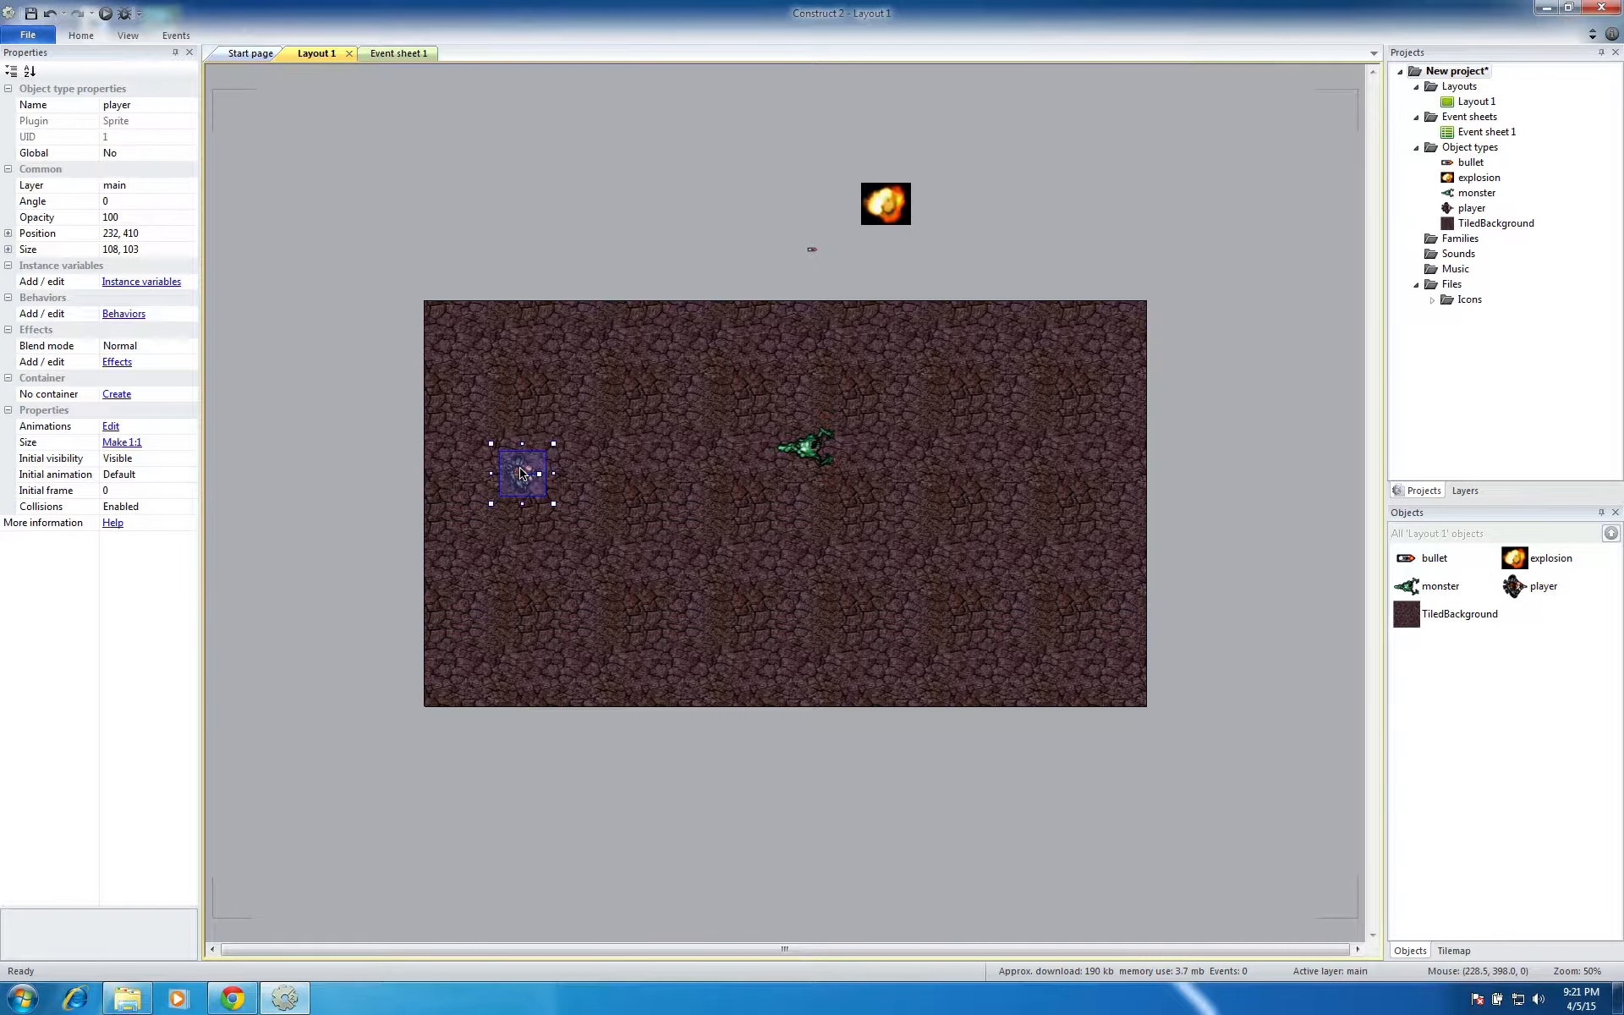
pyautogui.click(124, 314)
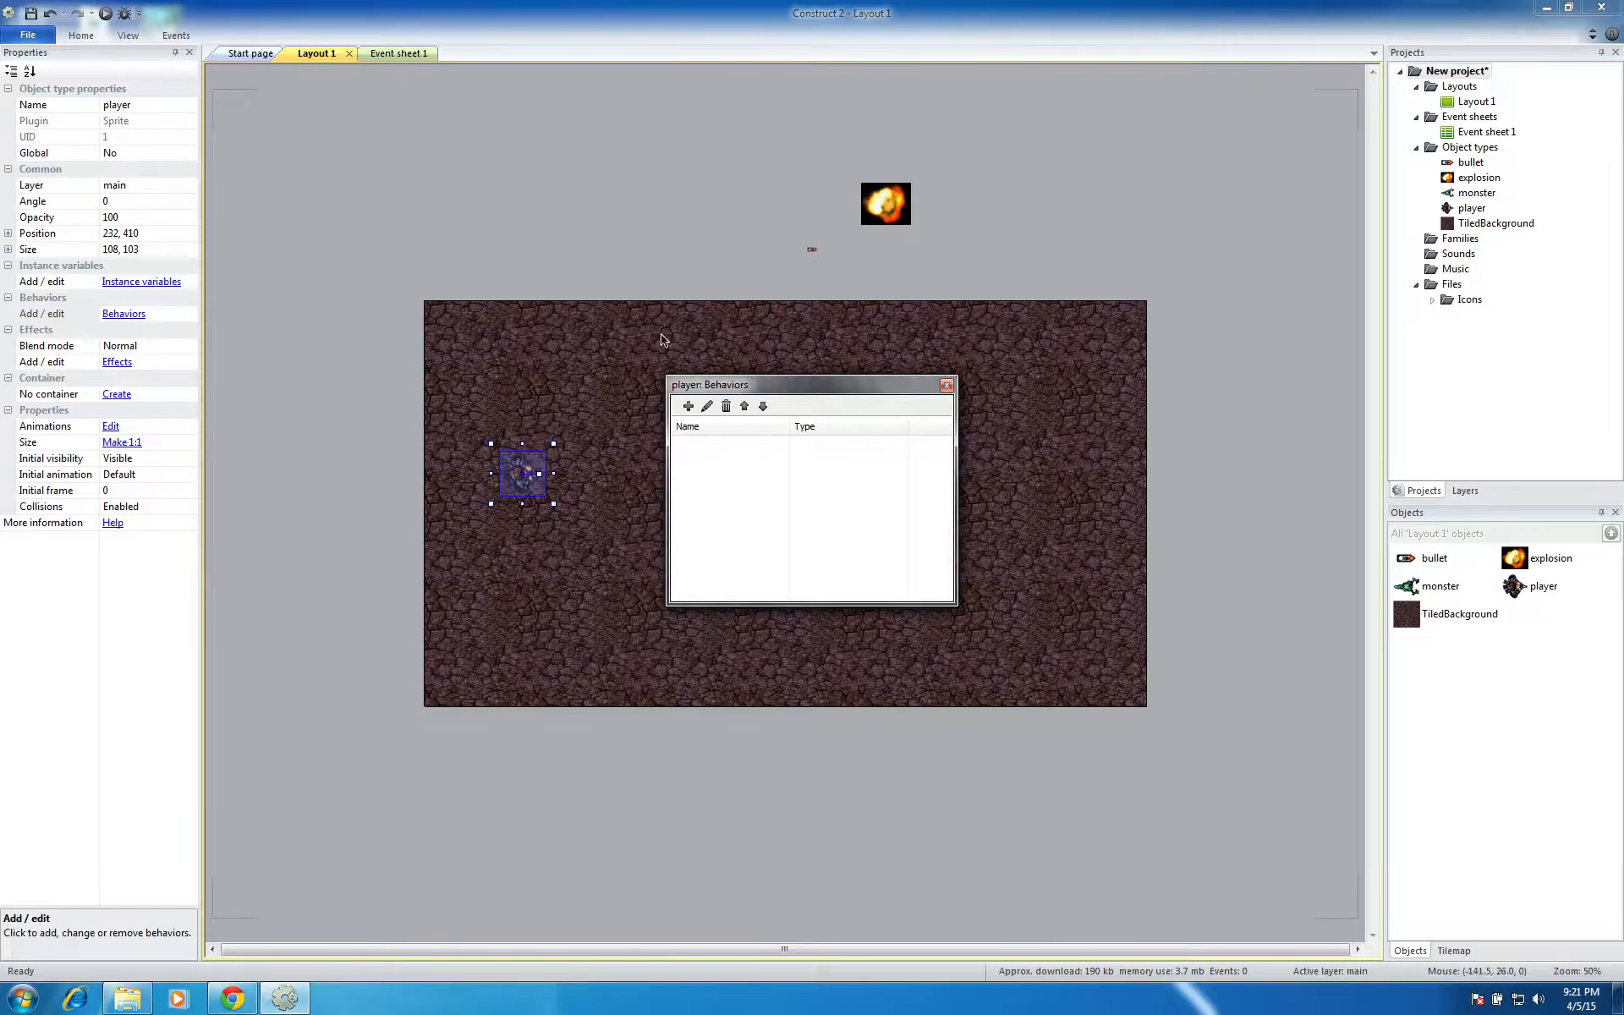
pyautogui.moveTo(816, 381); pyautogui.dragTo(741, 288)
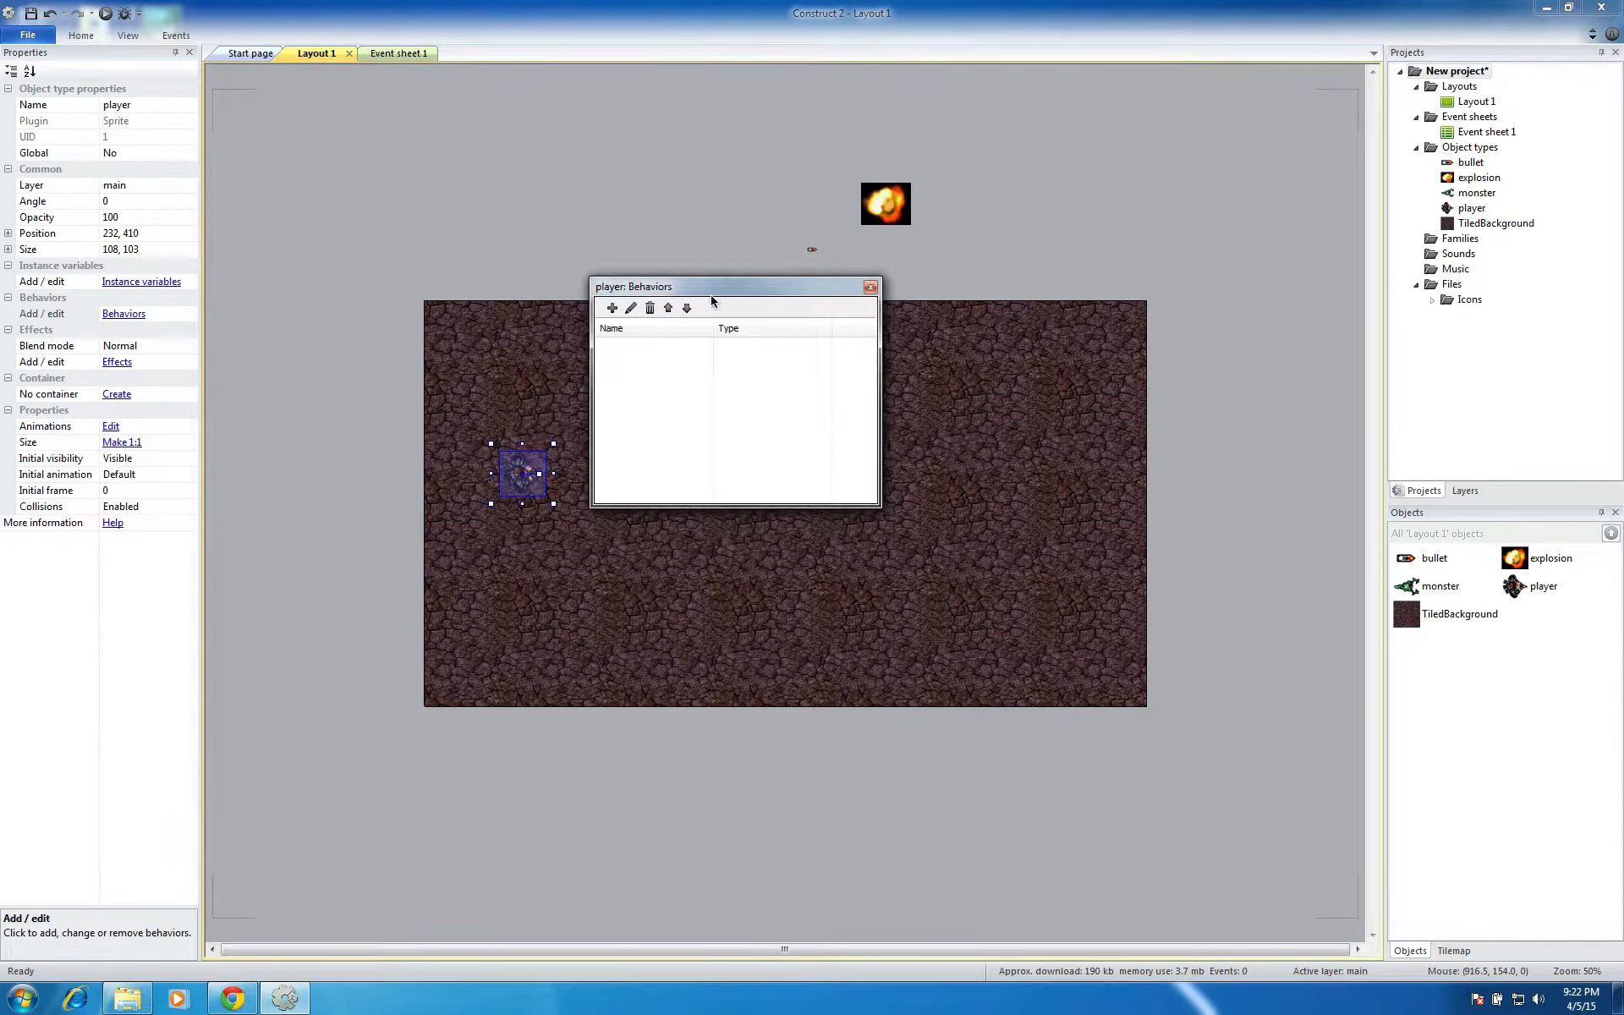
pyautogui.click(609, 310)
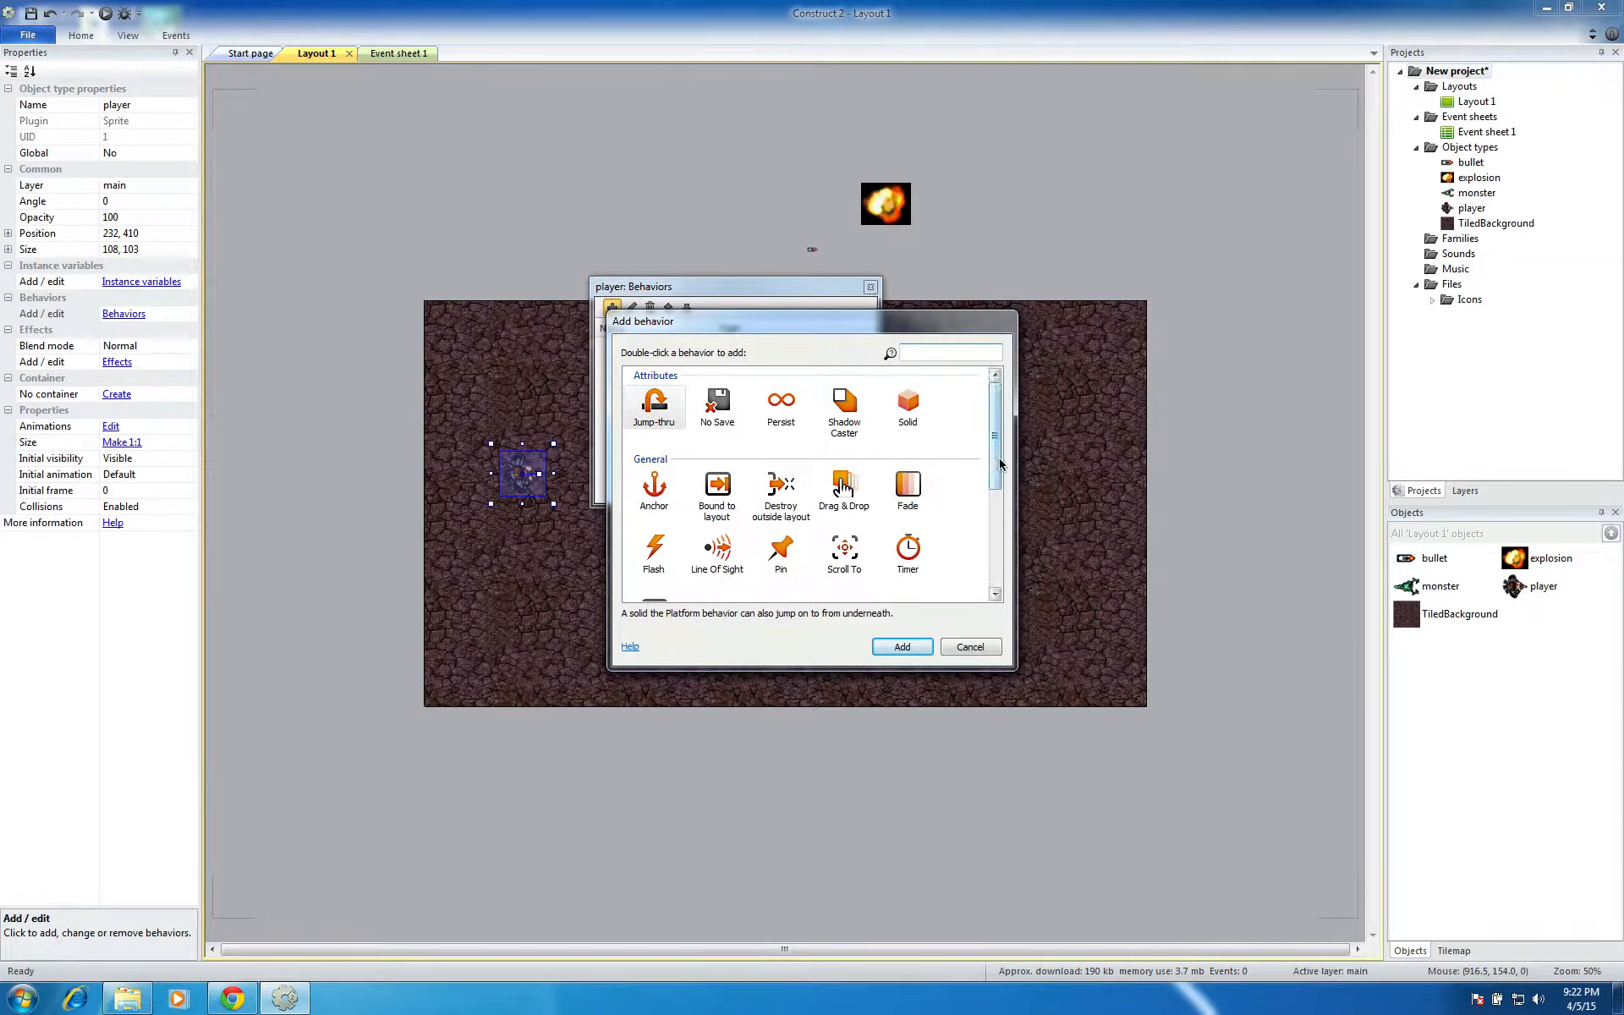
pyautogui.moveTo(999, 463); pyautogui.dragTo(984, 576)
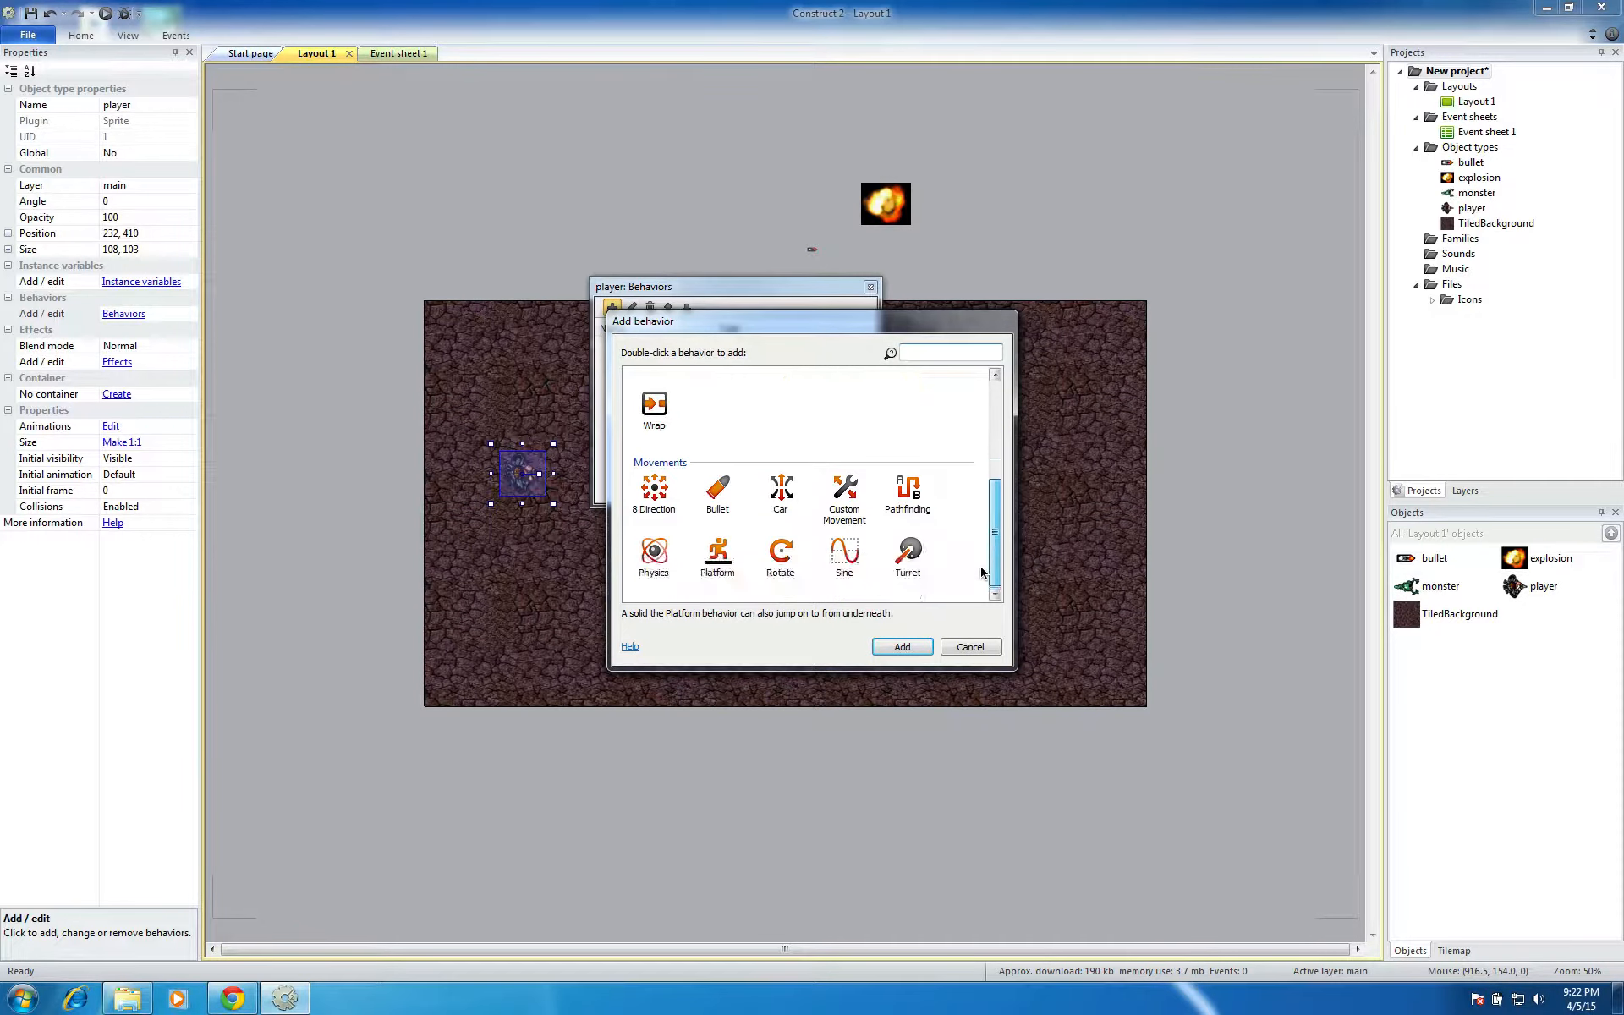
pyautogui.click(660, 487)
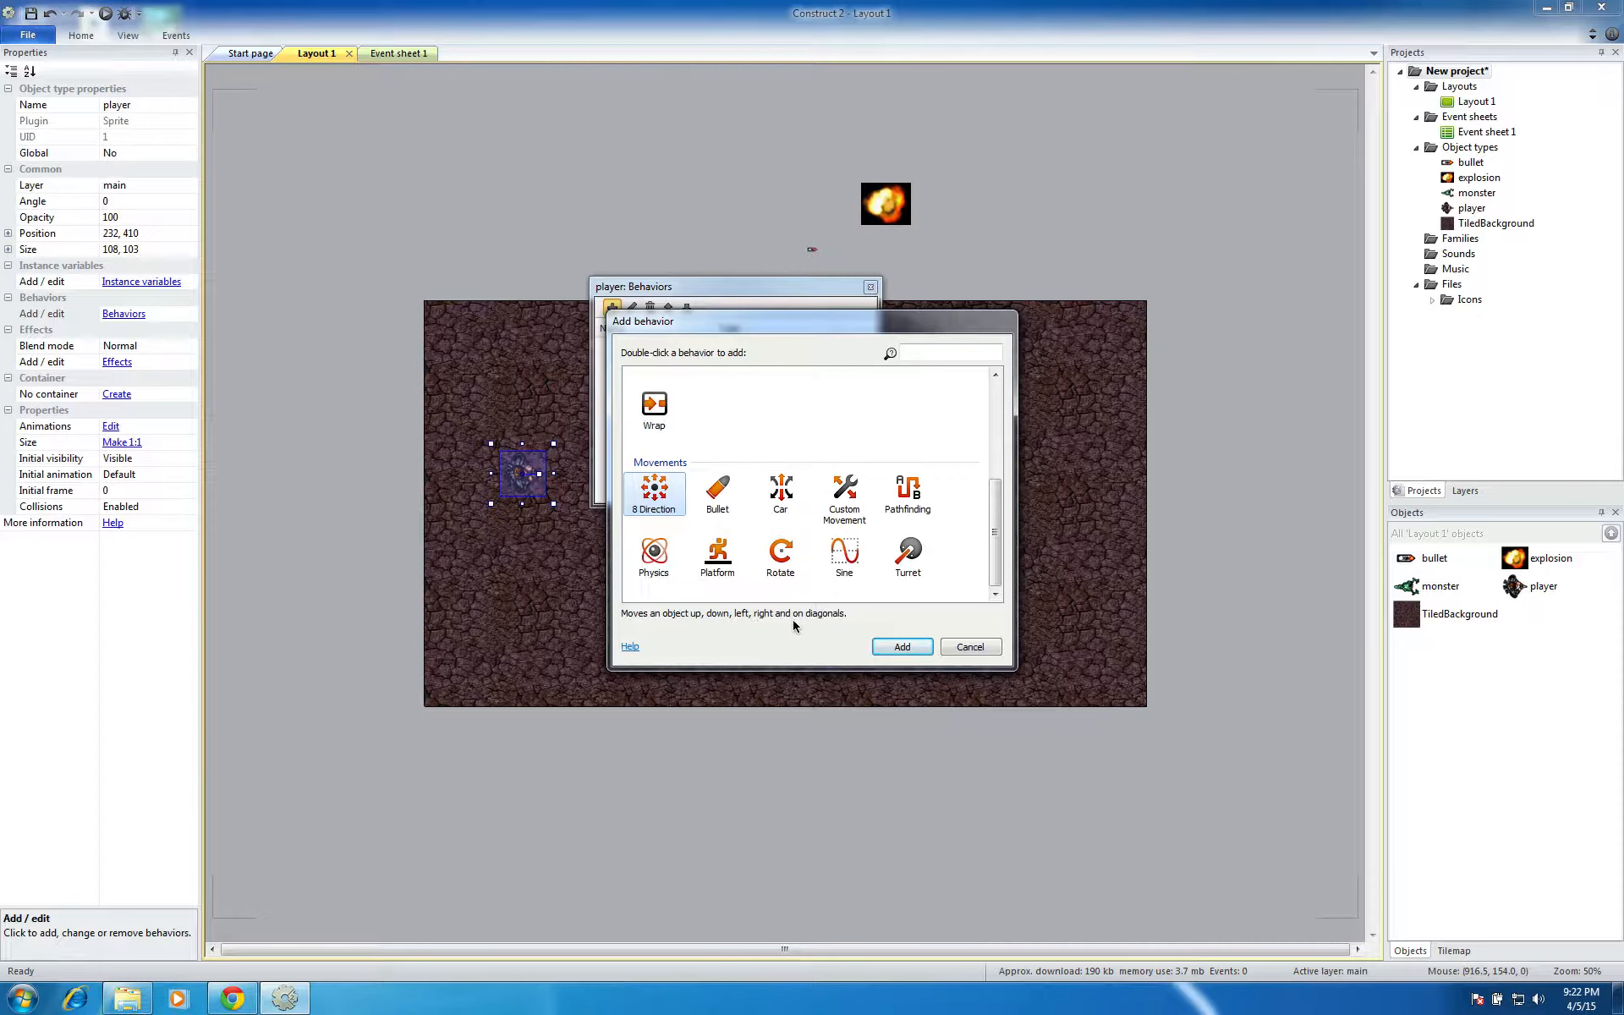
pyautogui.click(902, 647)
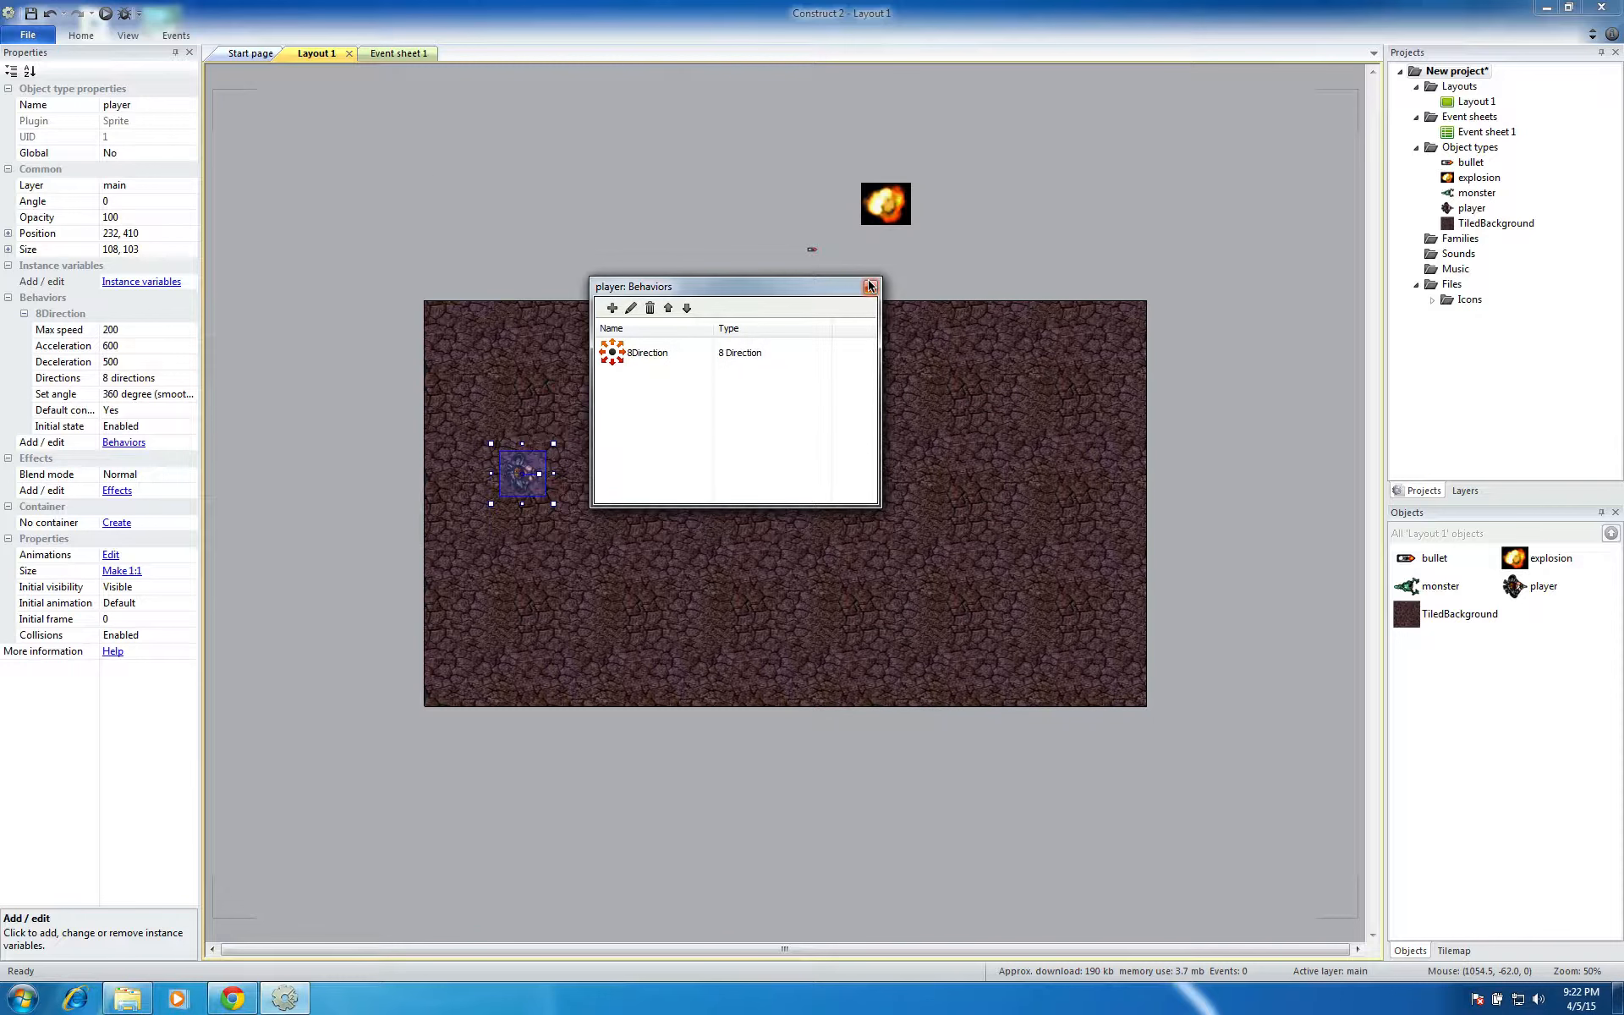
# Run the layout in the browser and test moving the player right, up, left and down
pyautogui.click(106, 13)
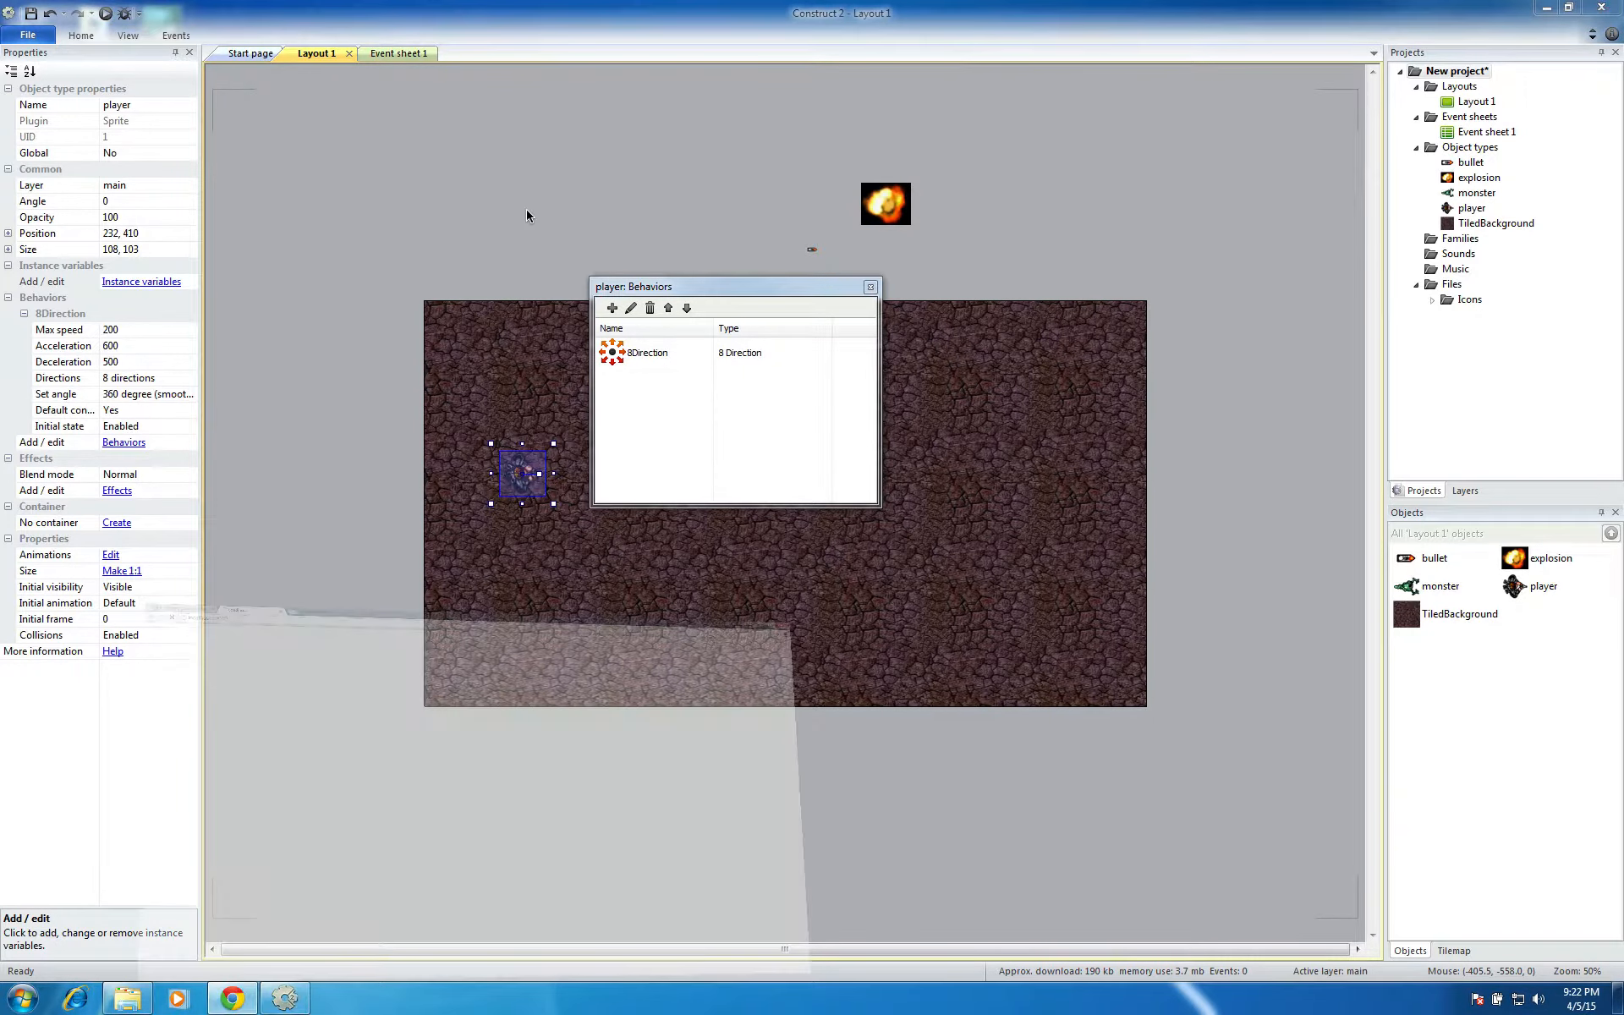
pyautogui.press('Right')
pyautogui.press('Up')
pyautogui.press('Left')
pyautogui.press('Down')
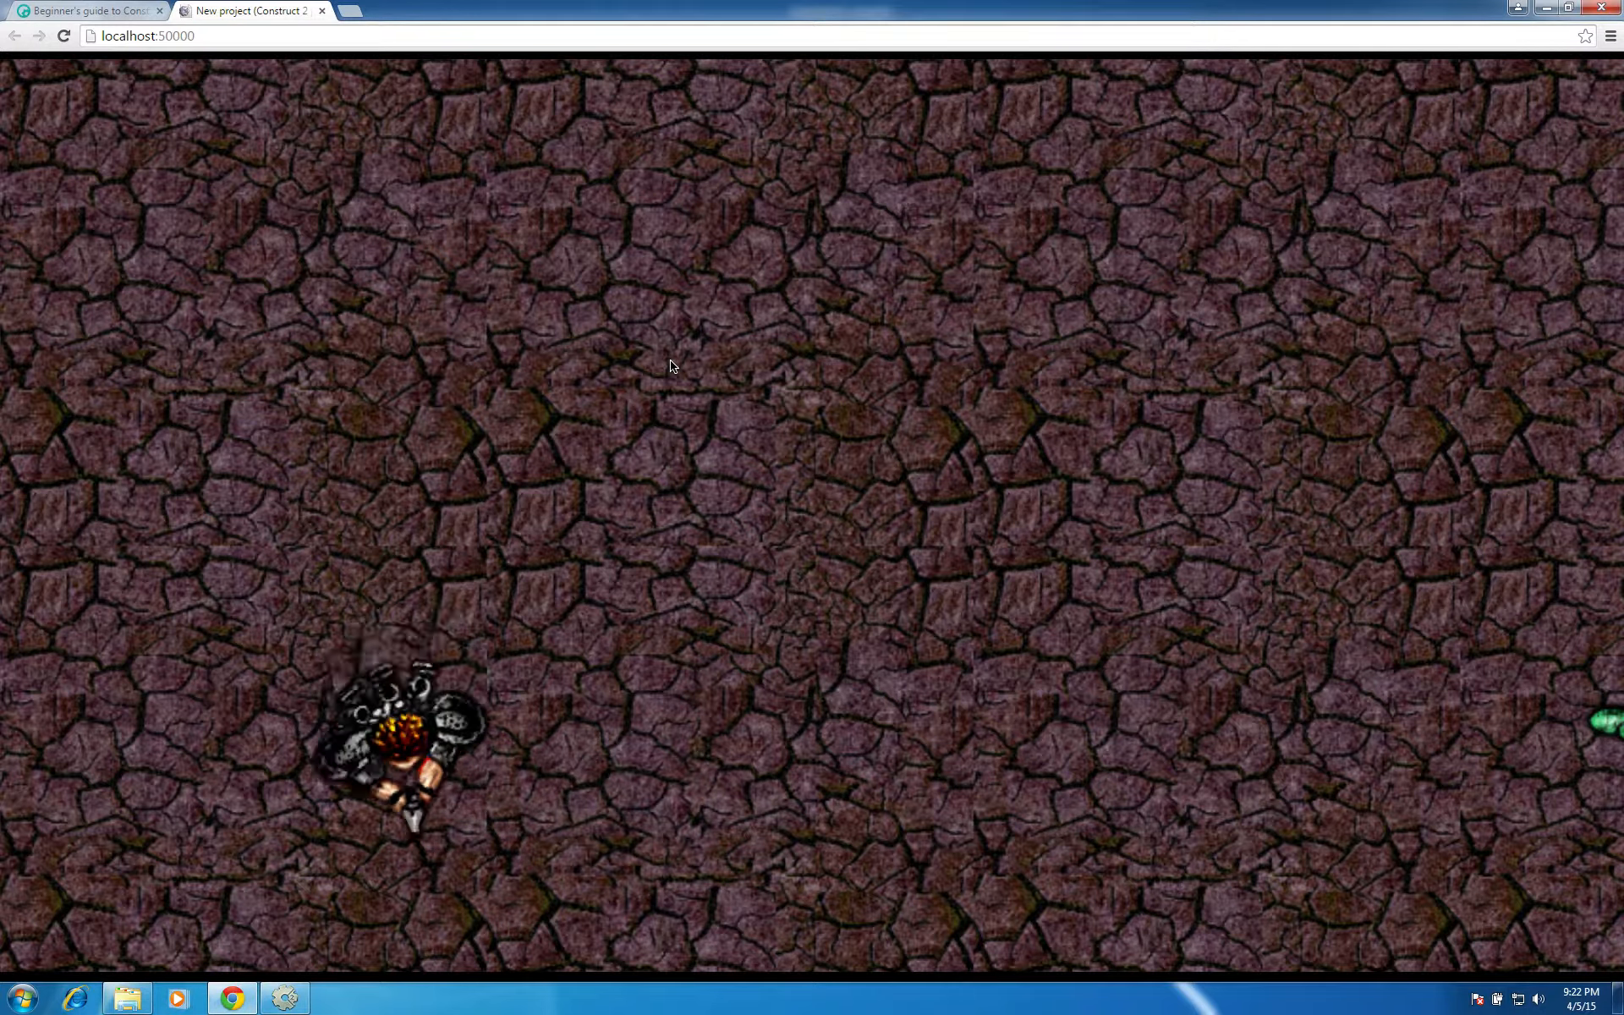
# Test moving the player right, left and up in the preview, and close both the browser and the player's behavior list
pyautogui.press('Right')
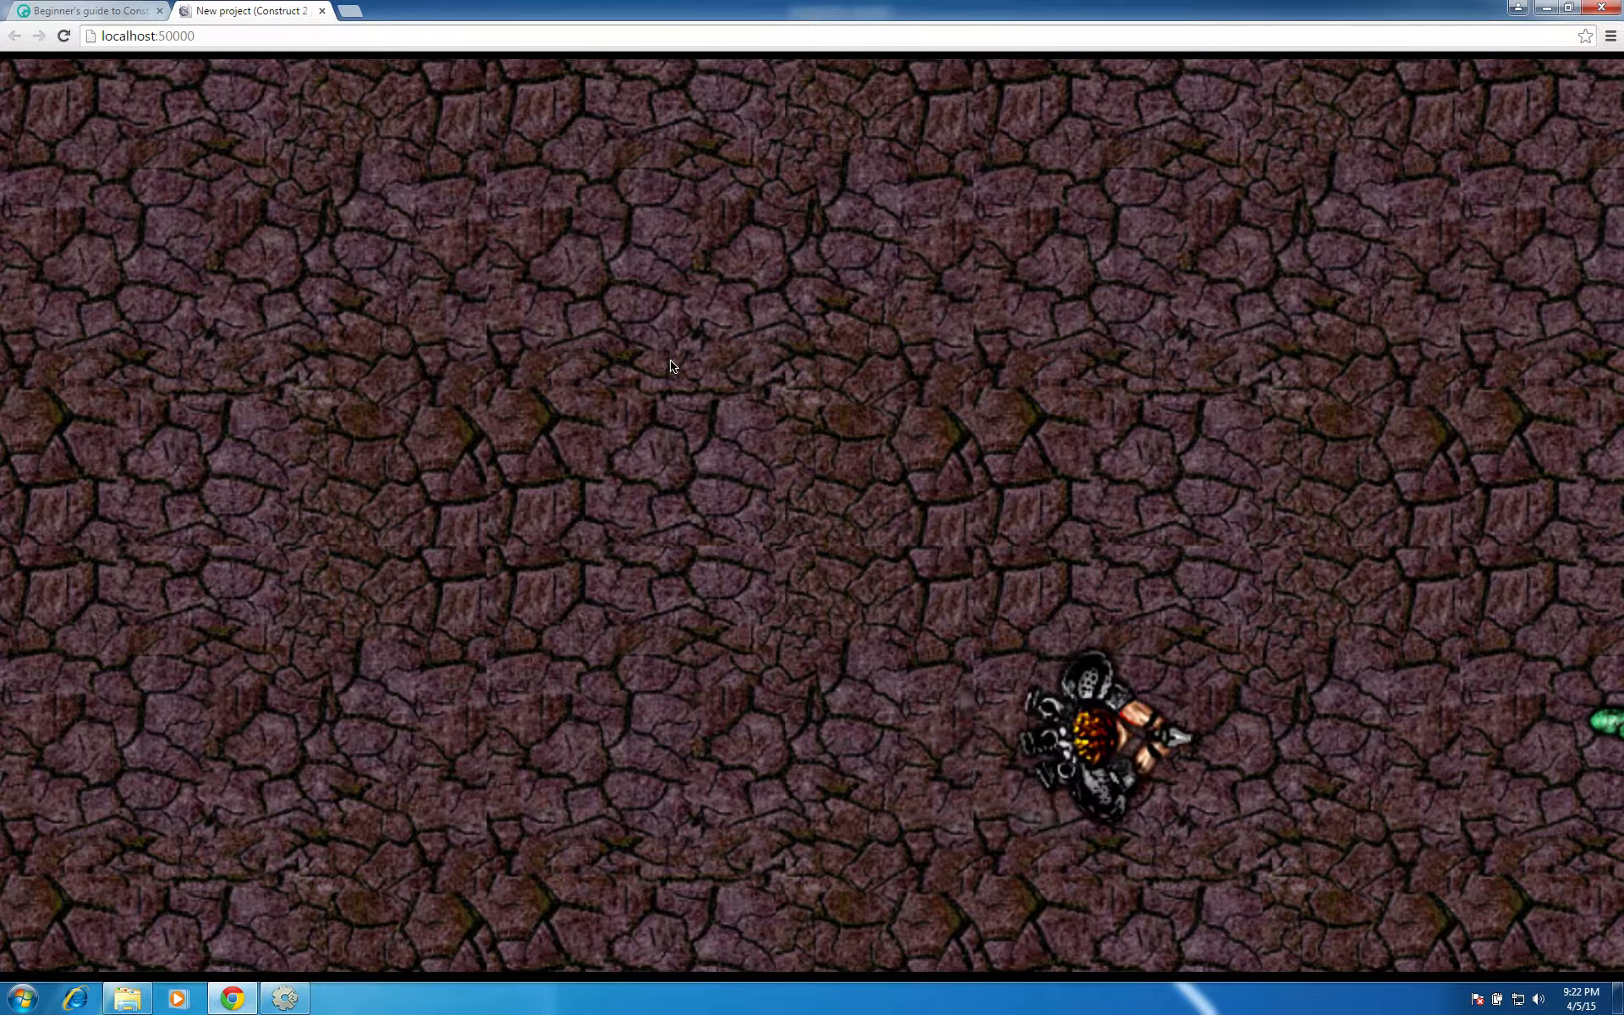
pyautogui.press('Right')
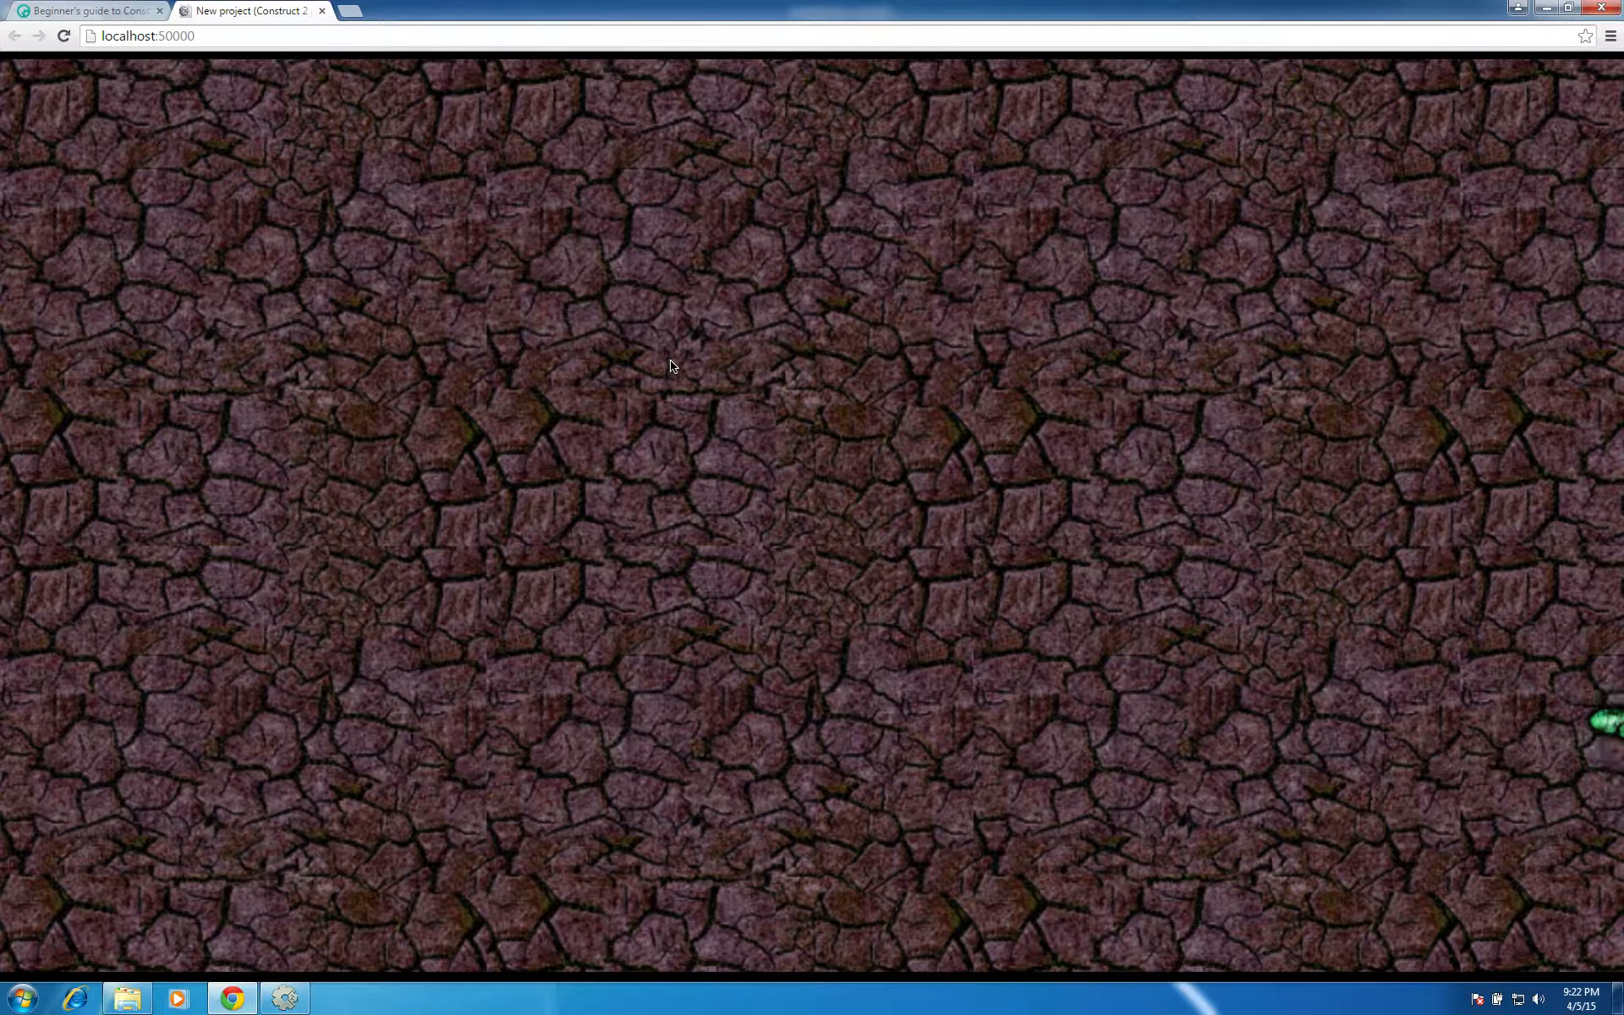
pyautogui.press('Left')
pyautogui.press('Up')
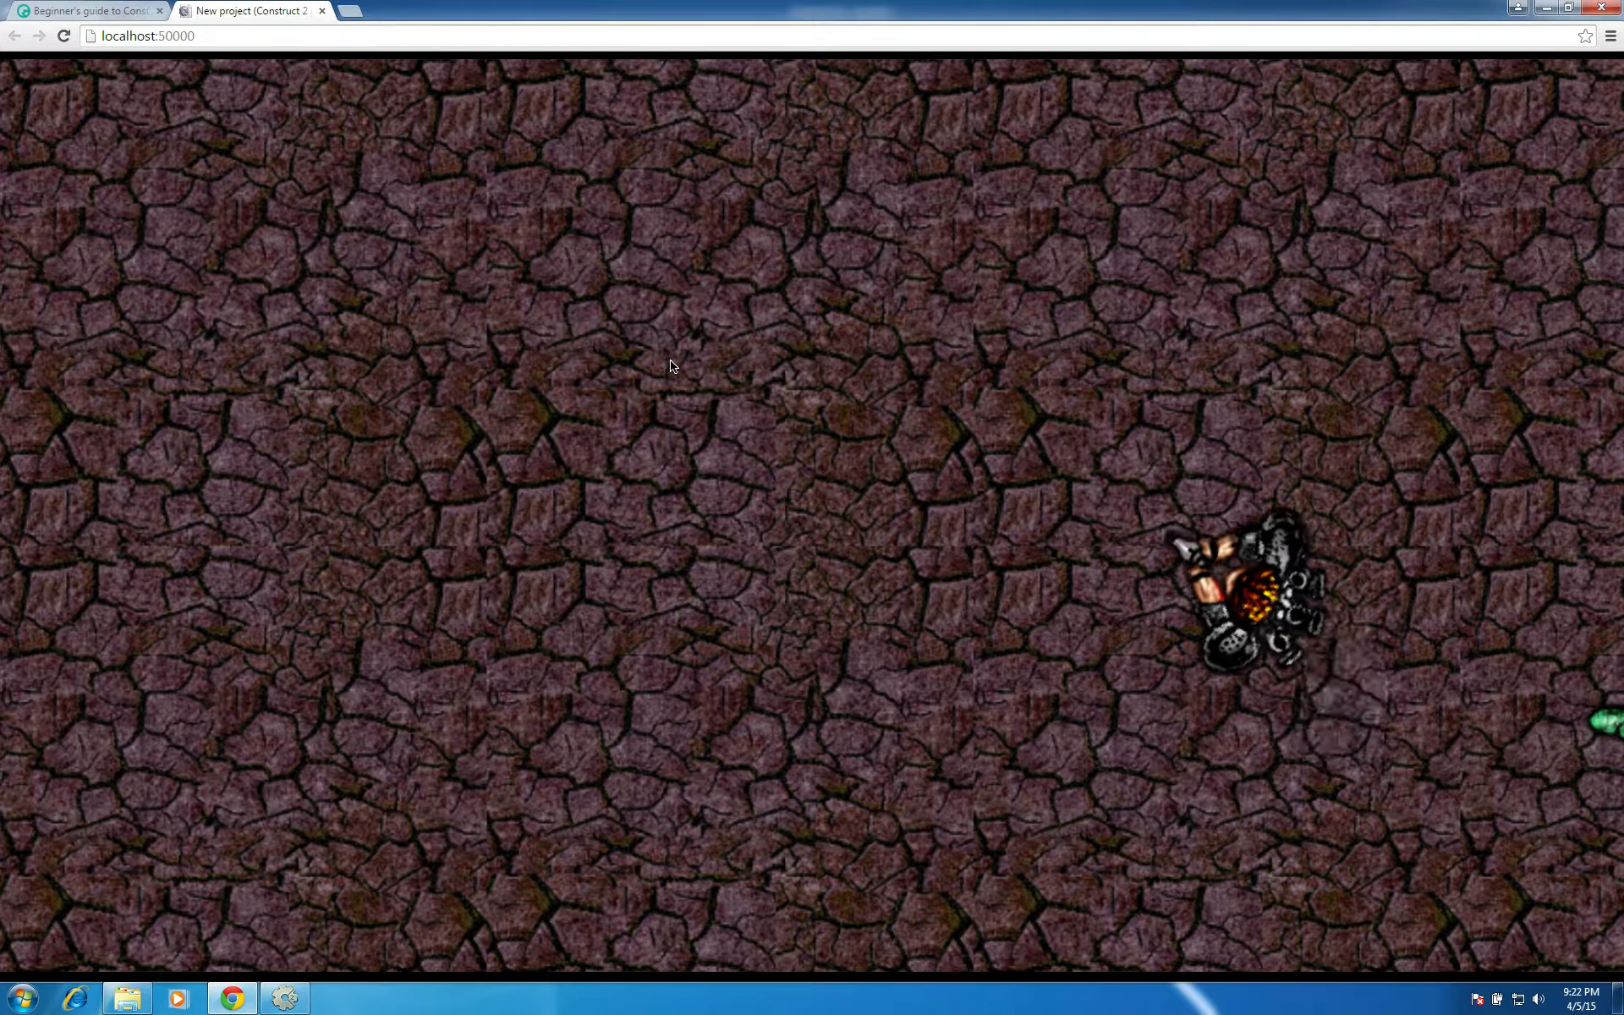
pyautogui.press('Left')
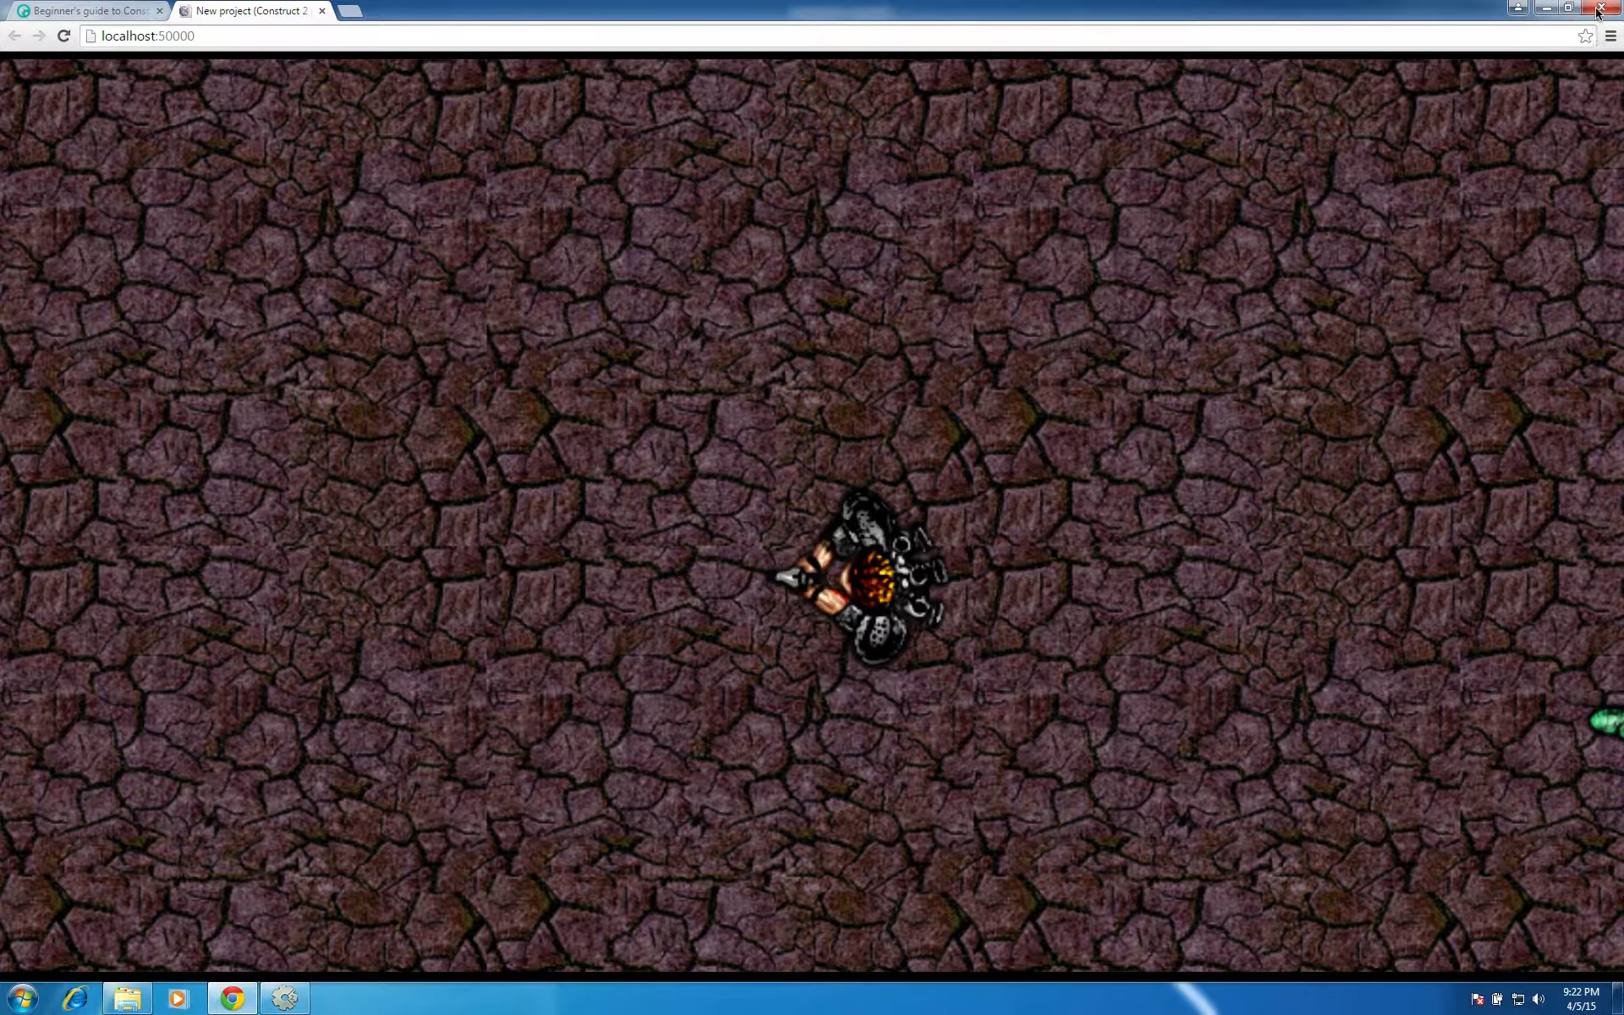
pyautogui.click(1599, 9)
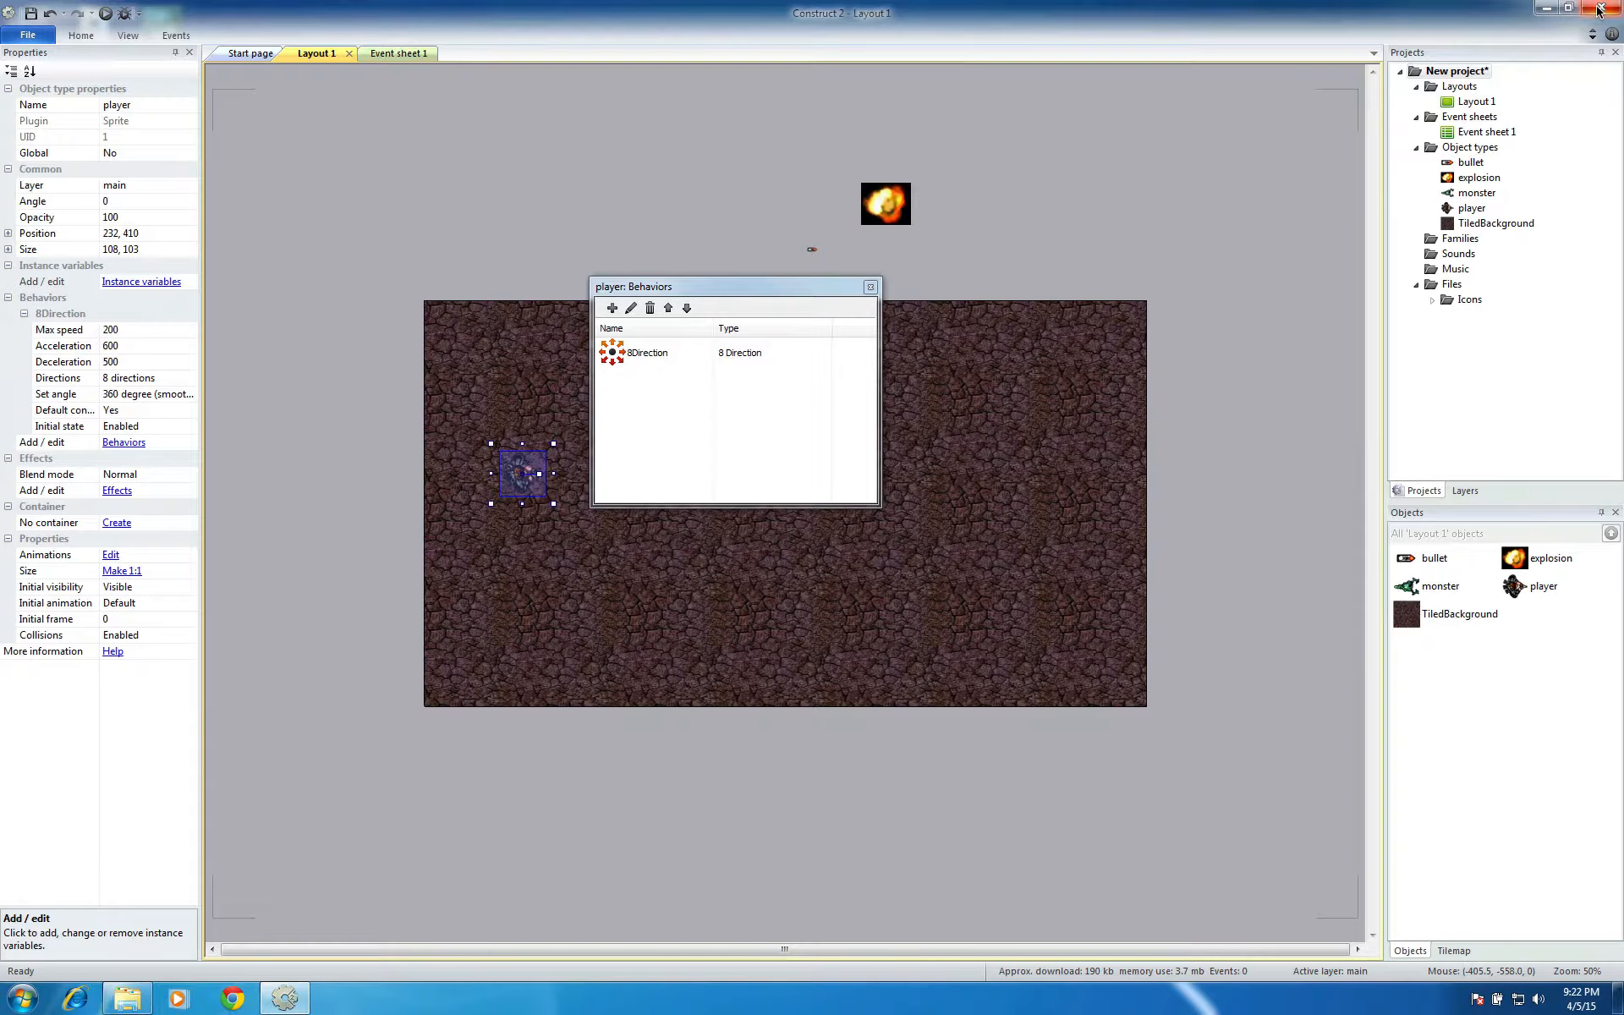
pyautogui.click(870, 287)
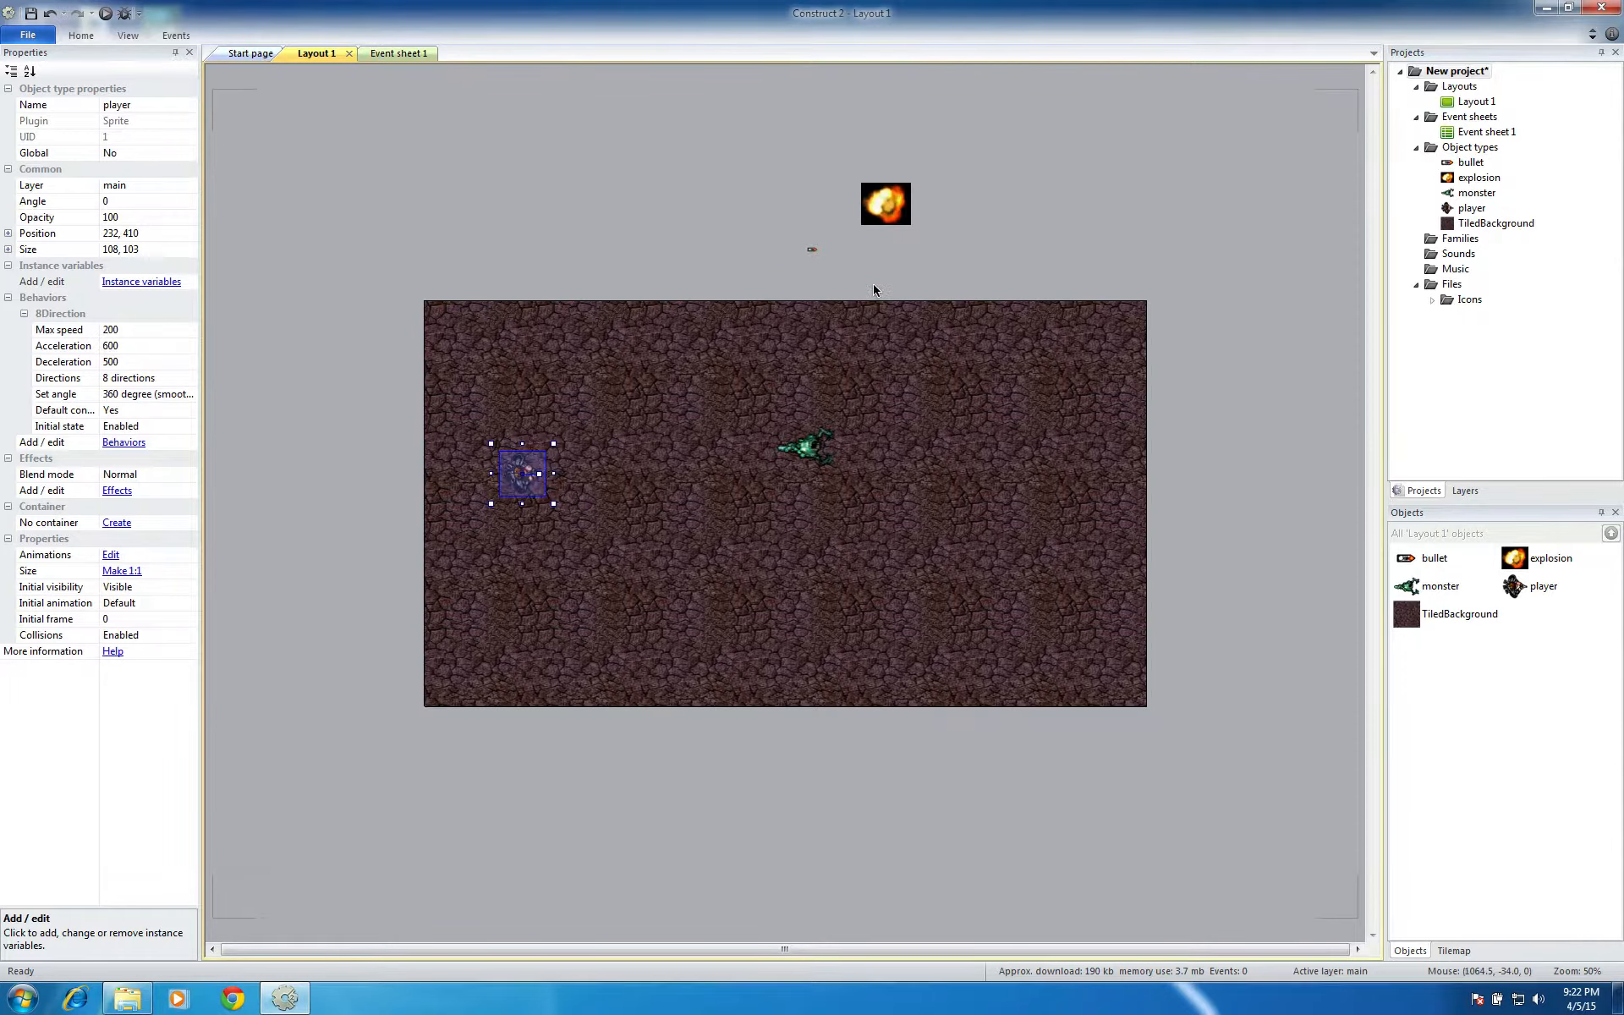
pyautogui.click(565, 272)
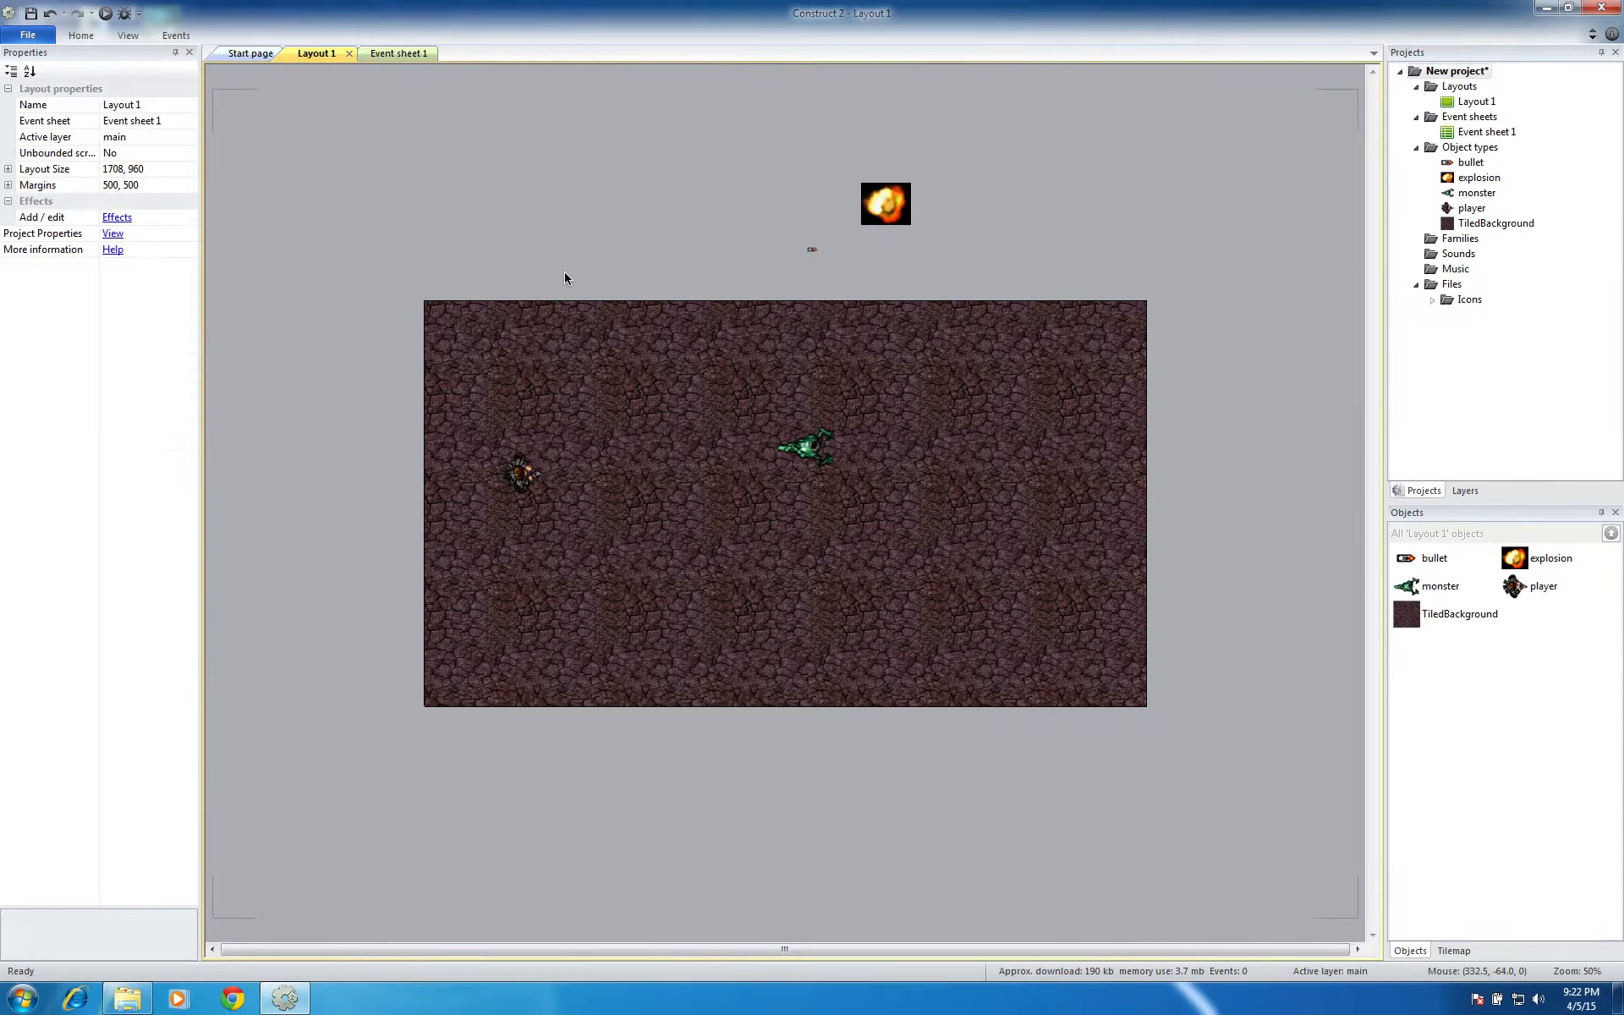
# Add the Bullet movement behavior to the bullet sprite above the layout
pyautogui.click(810, 250)
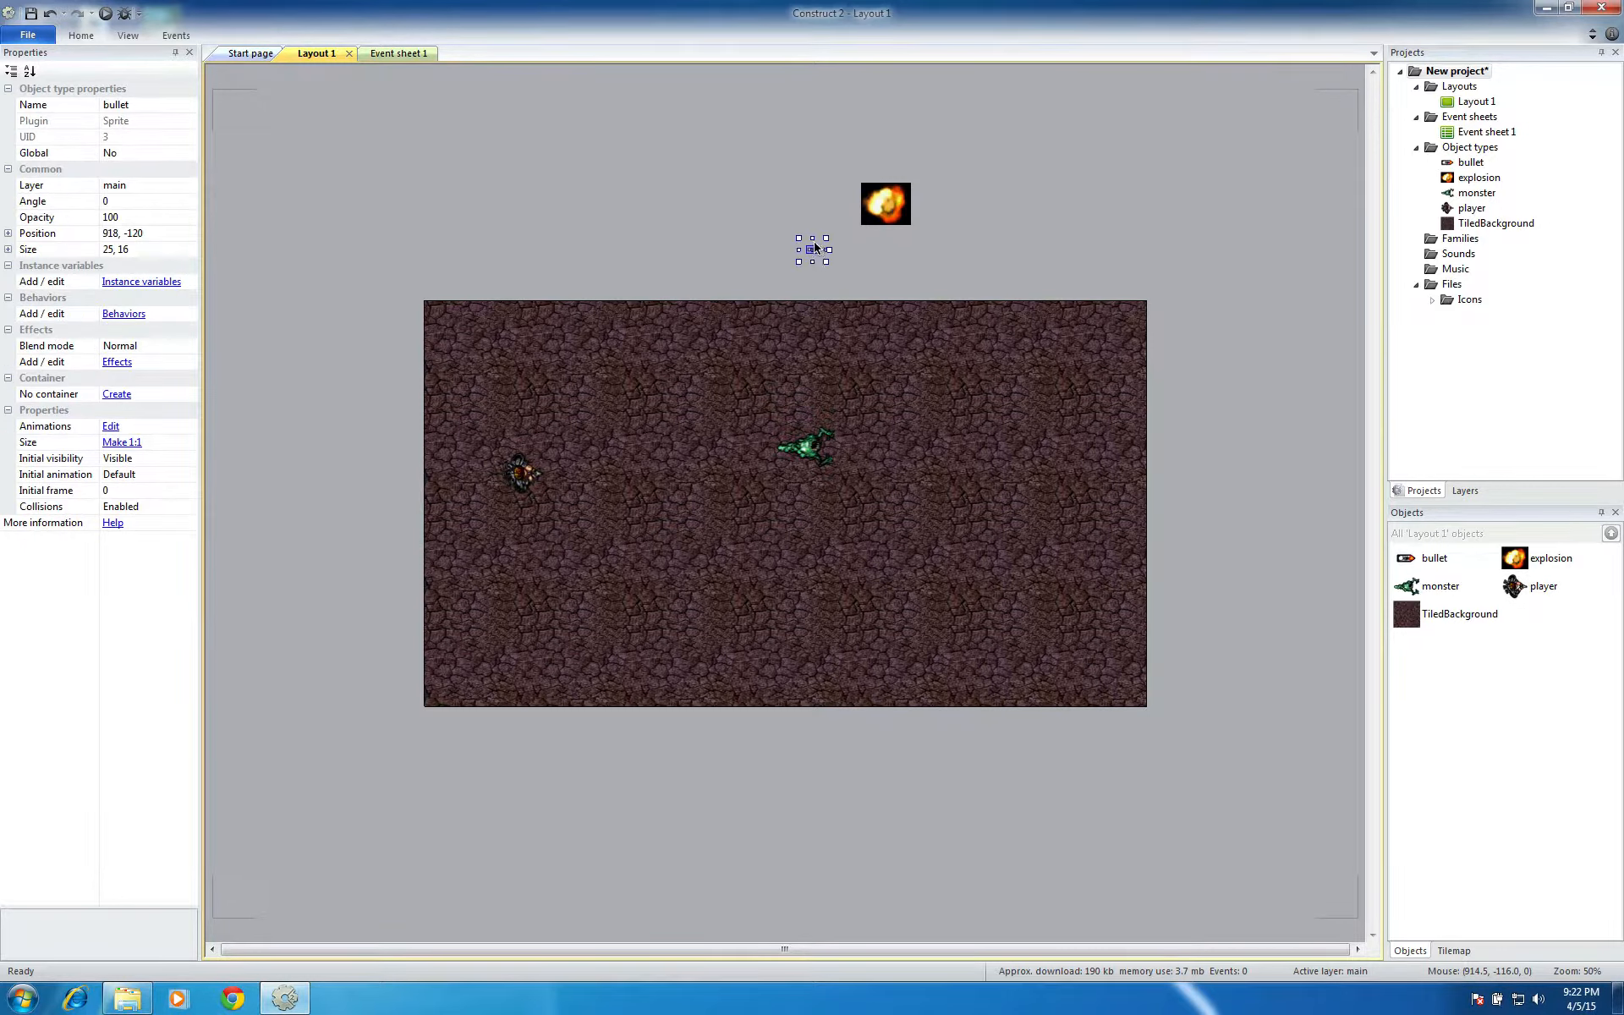
pyautogui.click(126, 314)
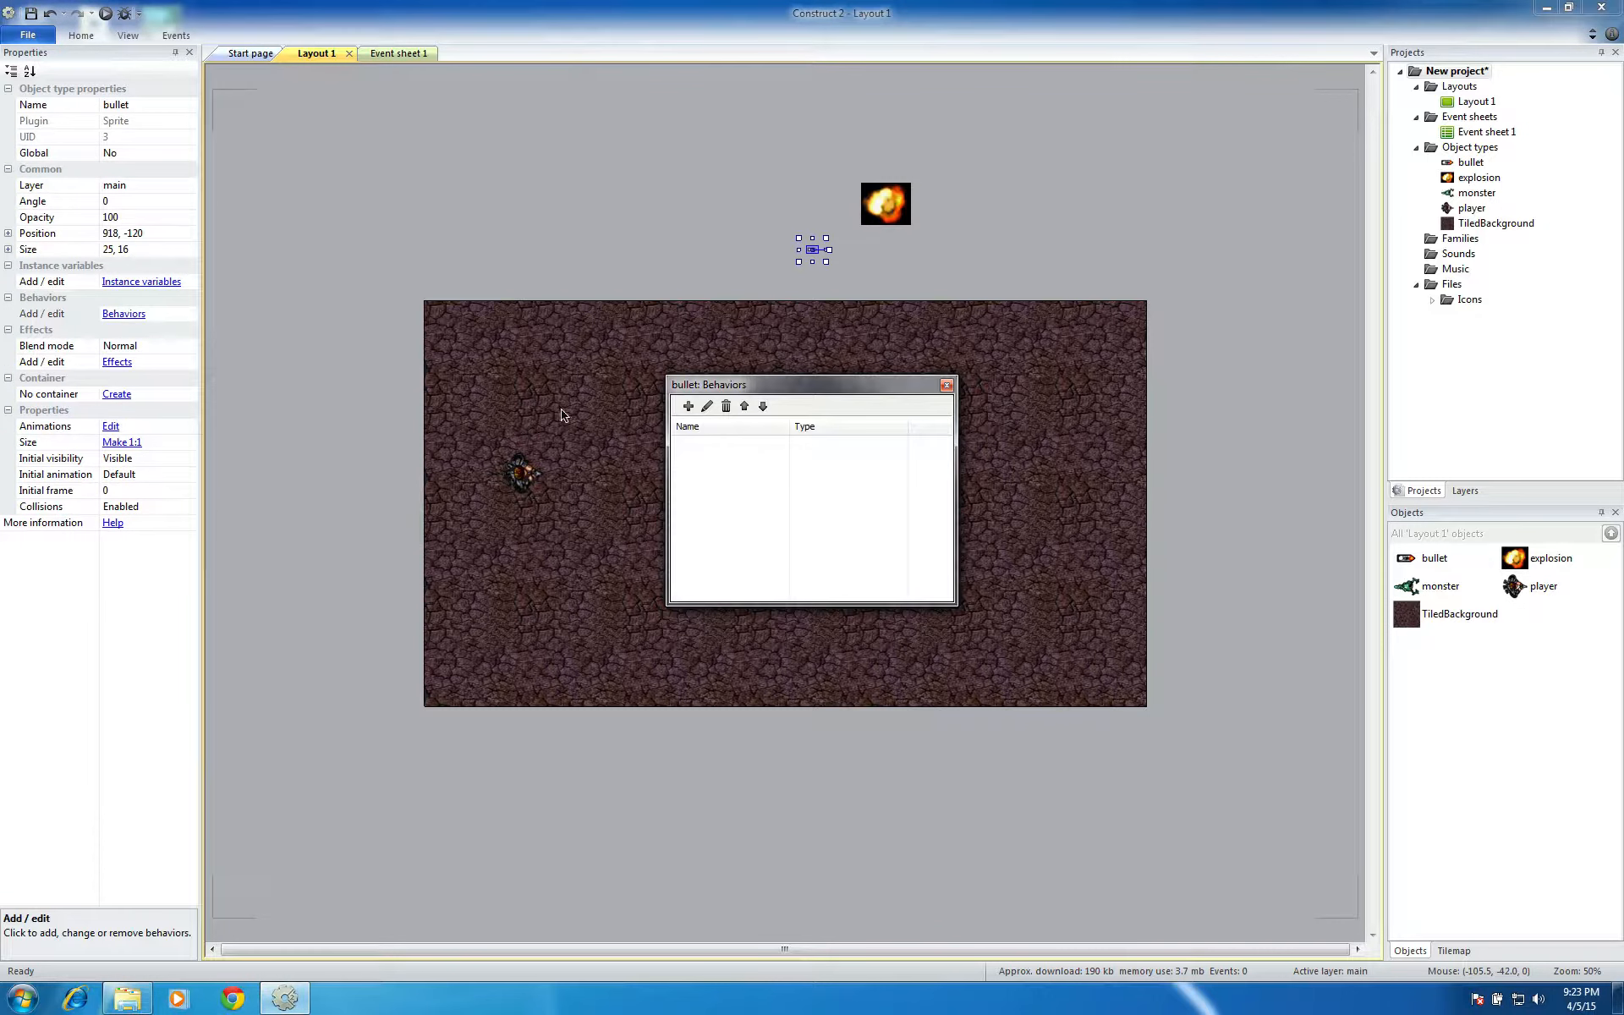
pyautogui.click(686, 408)
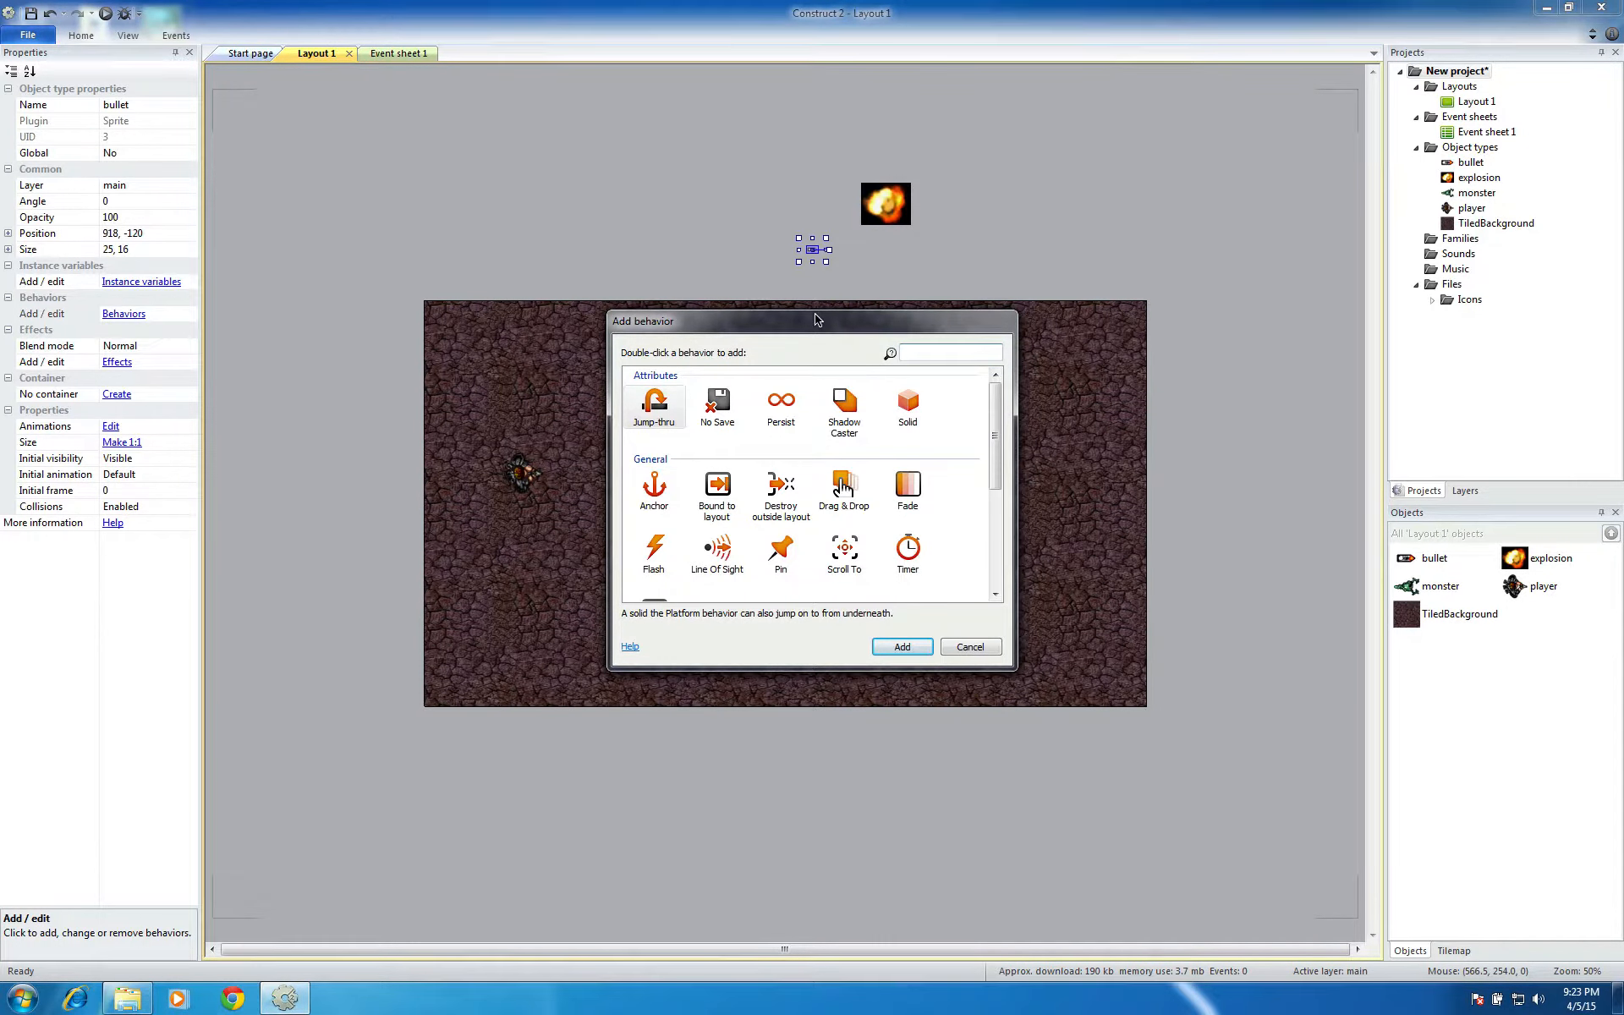
pyautogui.moveTo(815, 318); pyautogui.dragTo(590, 120)
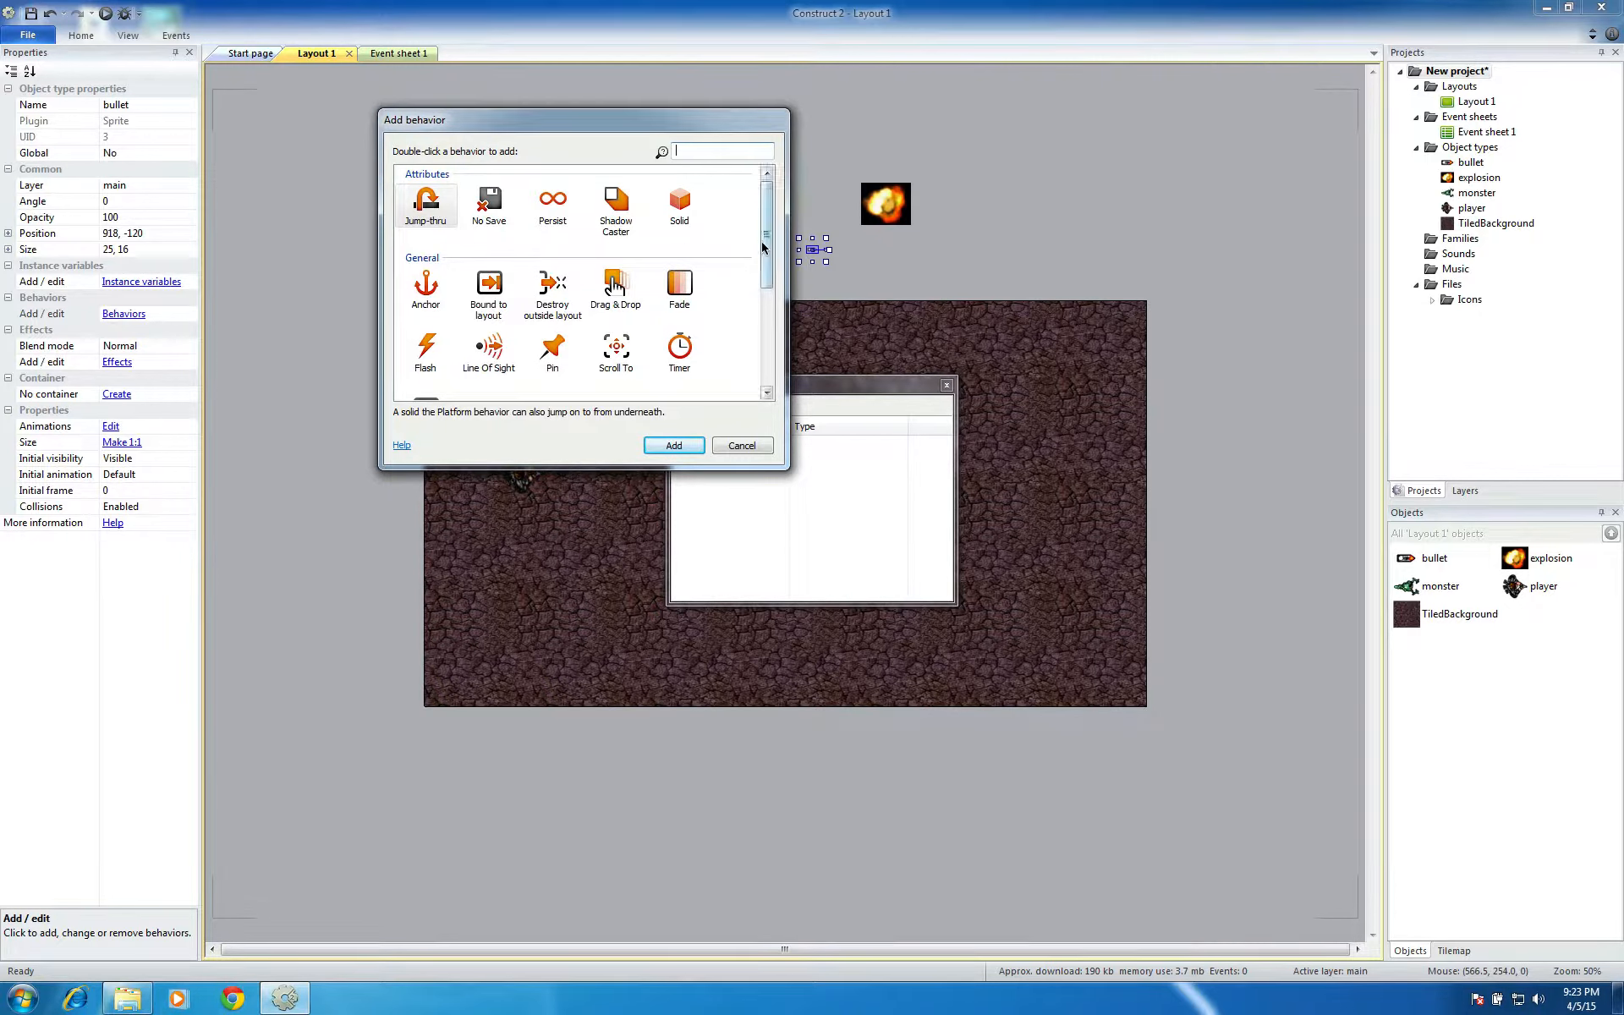
pyautogui.moveTo(768, 261); pyautogui.dragTo(772, 359)
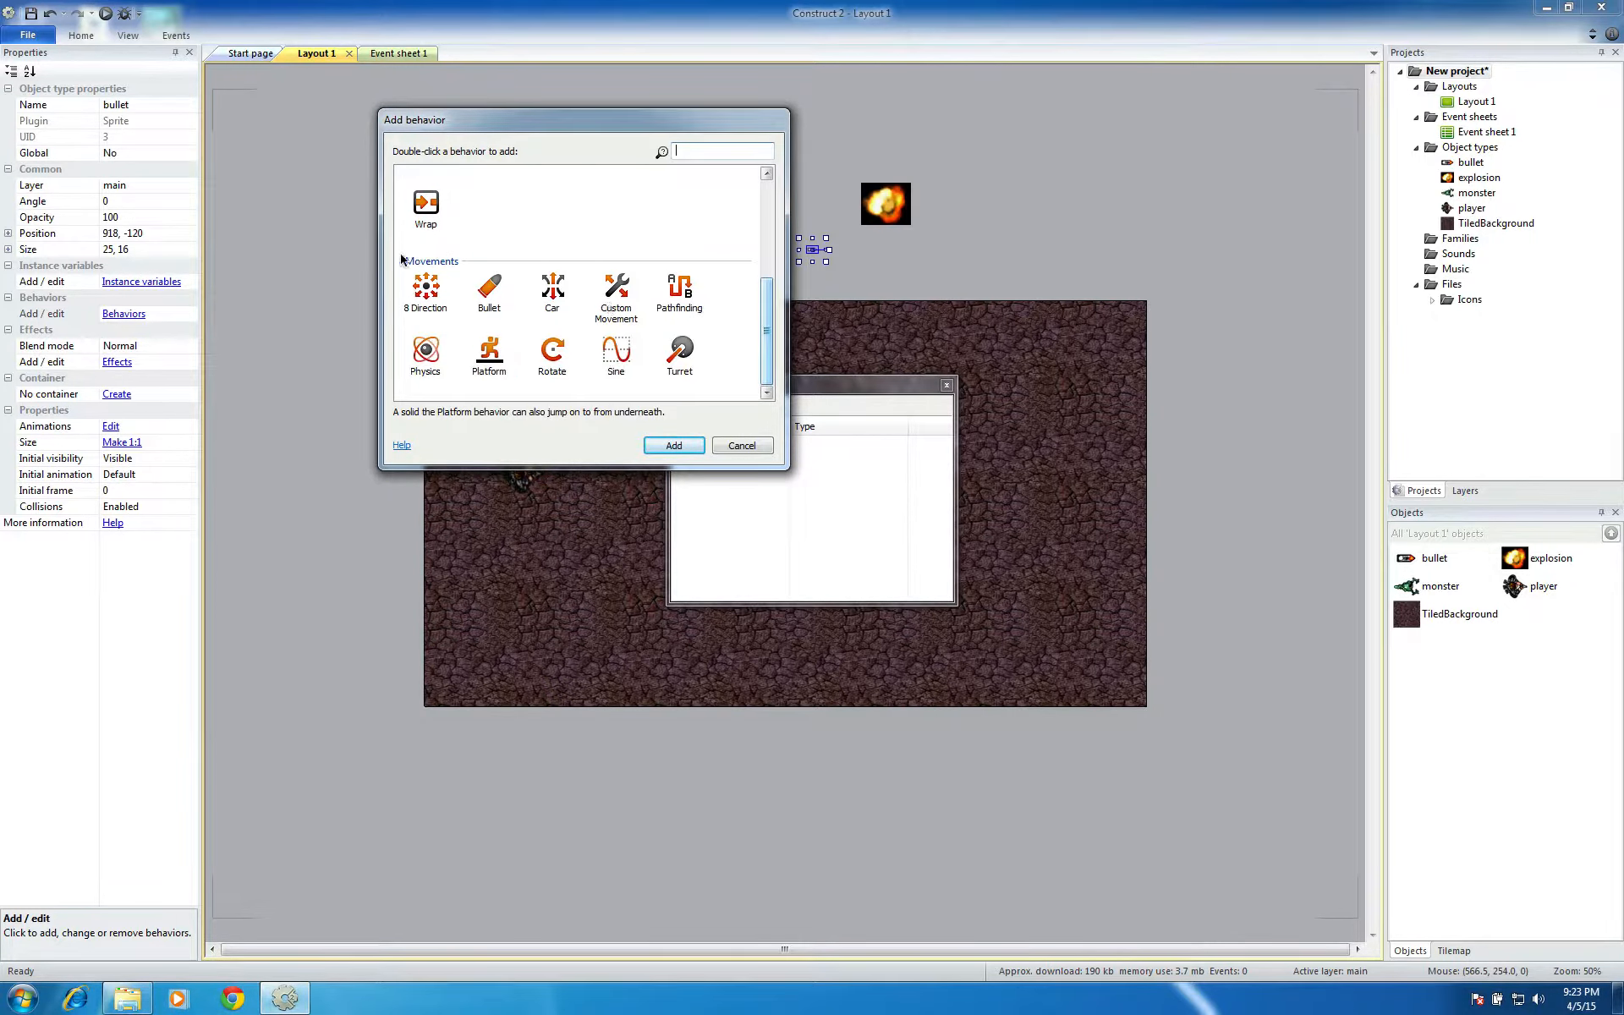
pyautogui.click(495, 294)
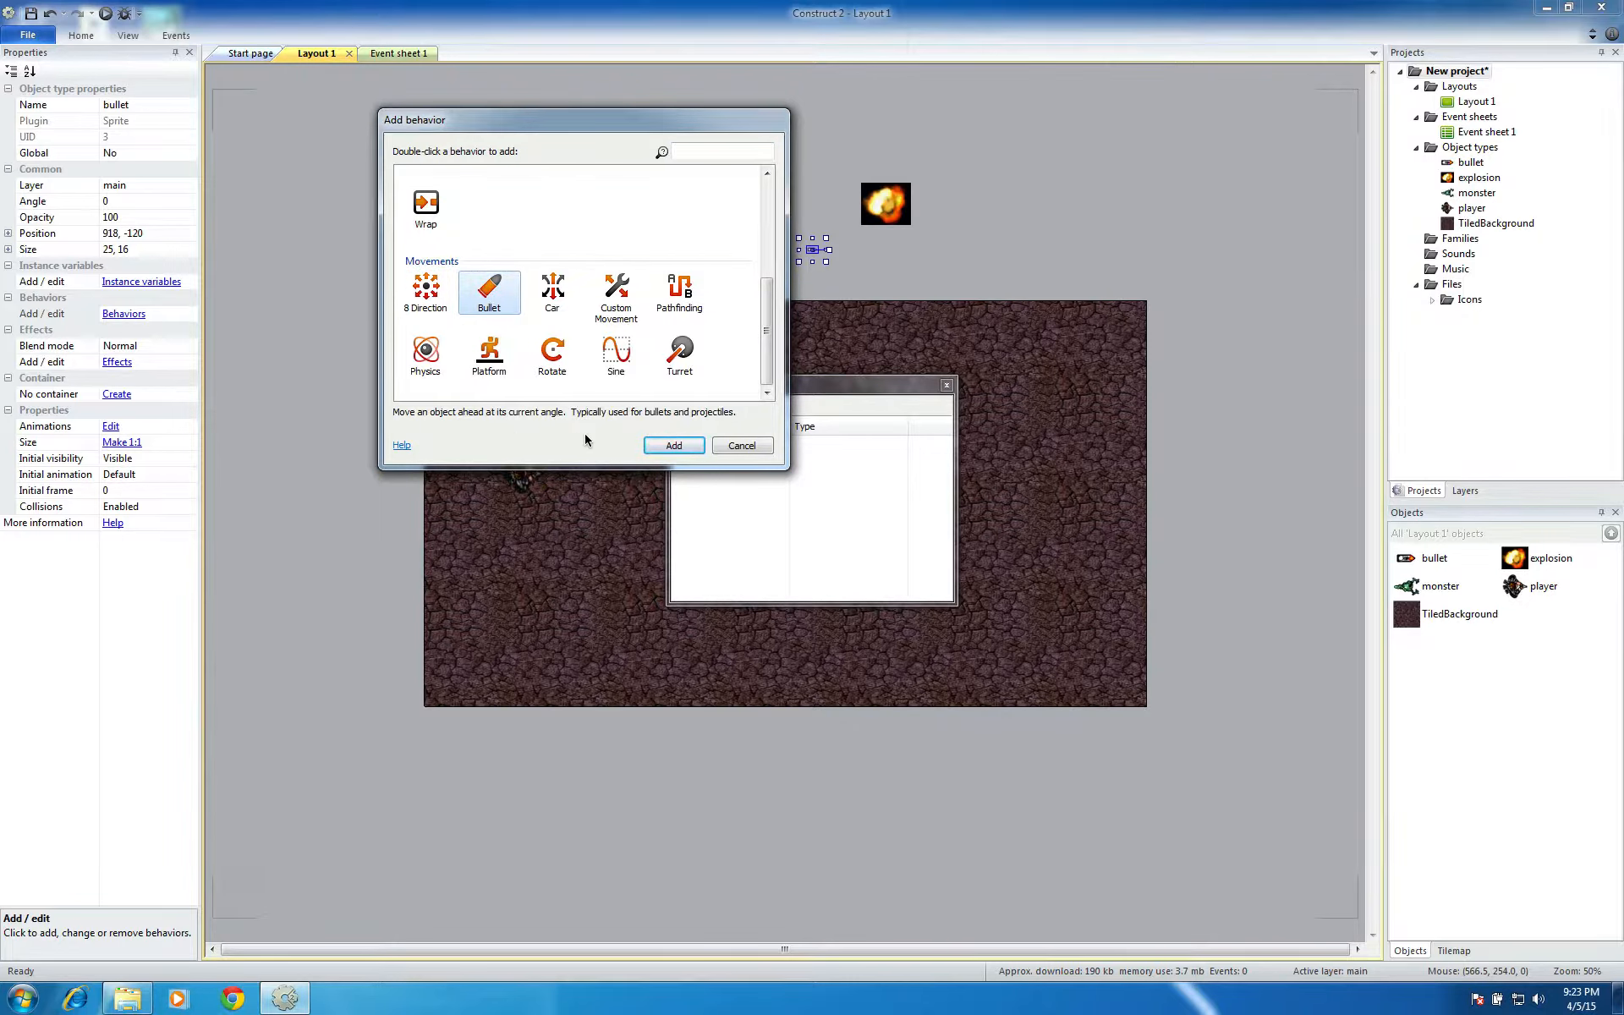
pyautogui.click(657, 446)
# Add the Destroy outside layout behavior to the bullet sprite and close its behavior list
pyautogui.moveTo(828, 384); pyautogui.dragTo(863, 391)
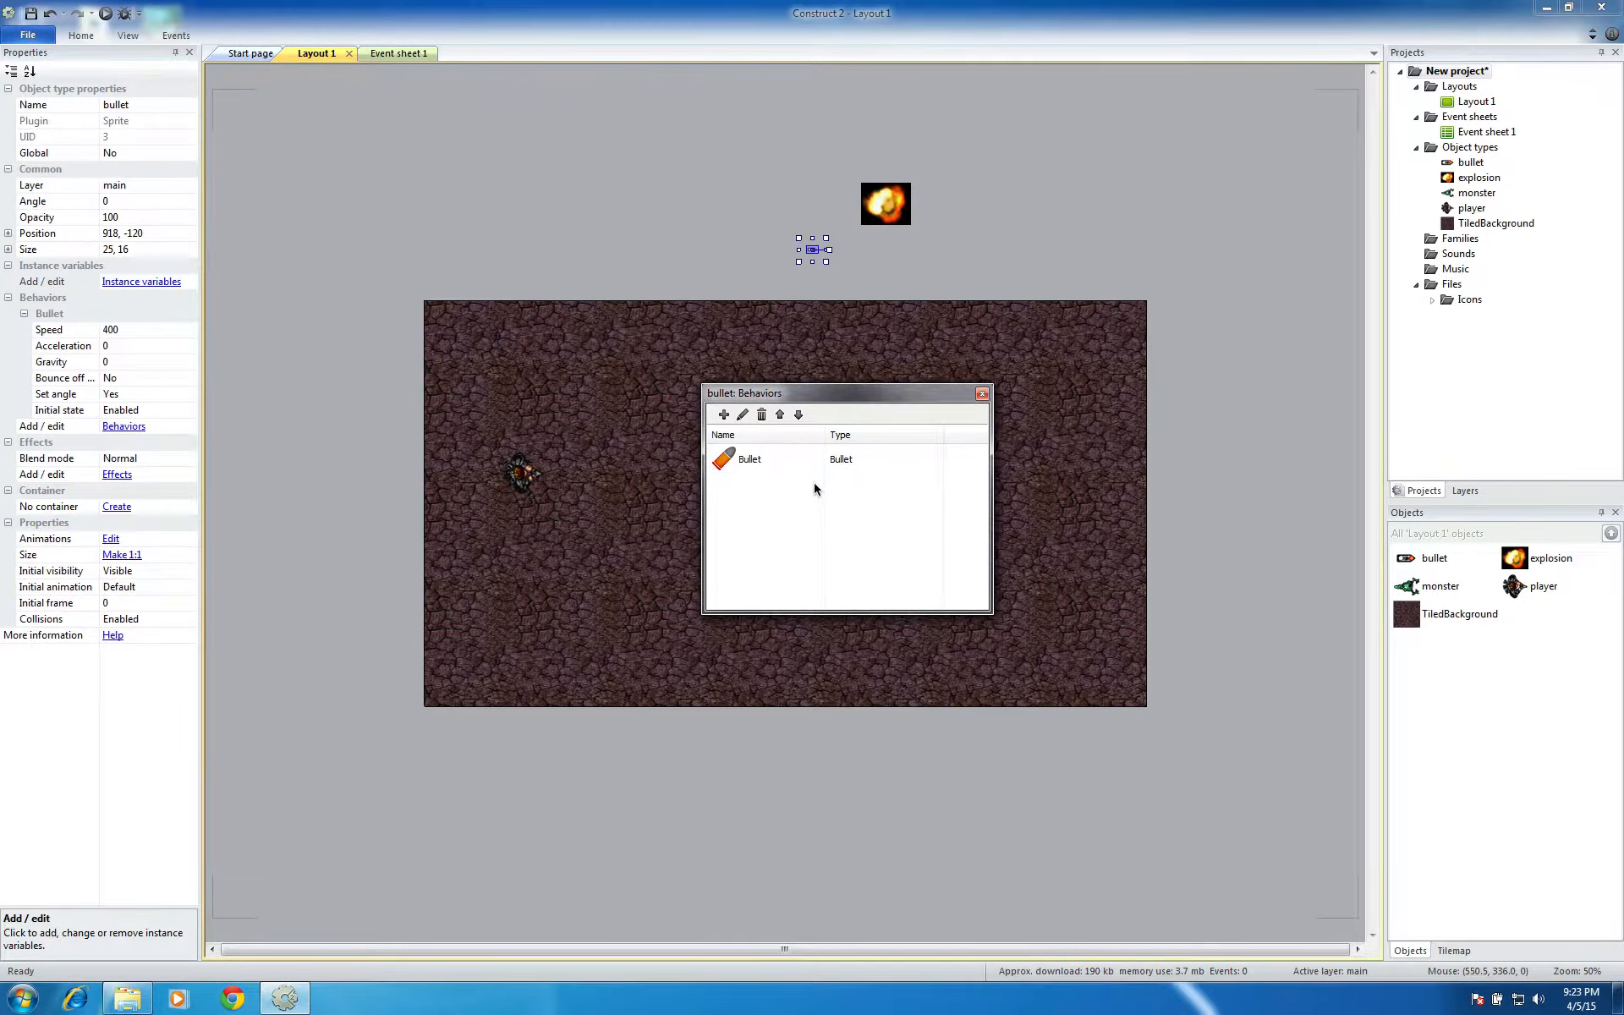
pyautogui.click(722, 415)
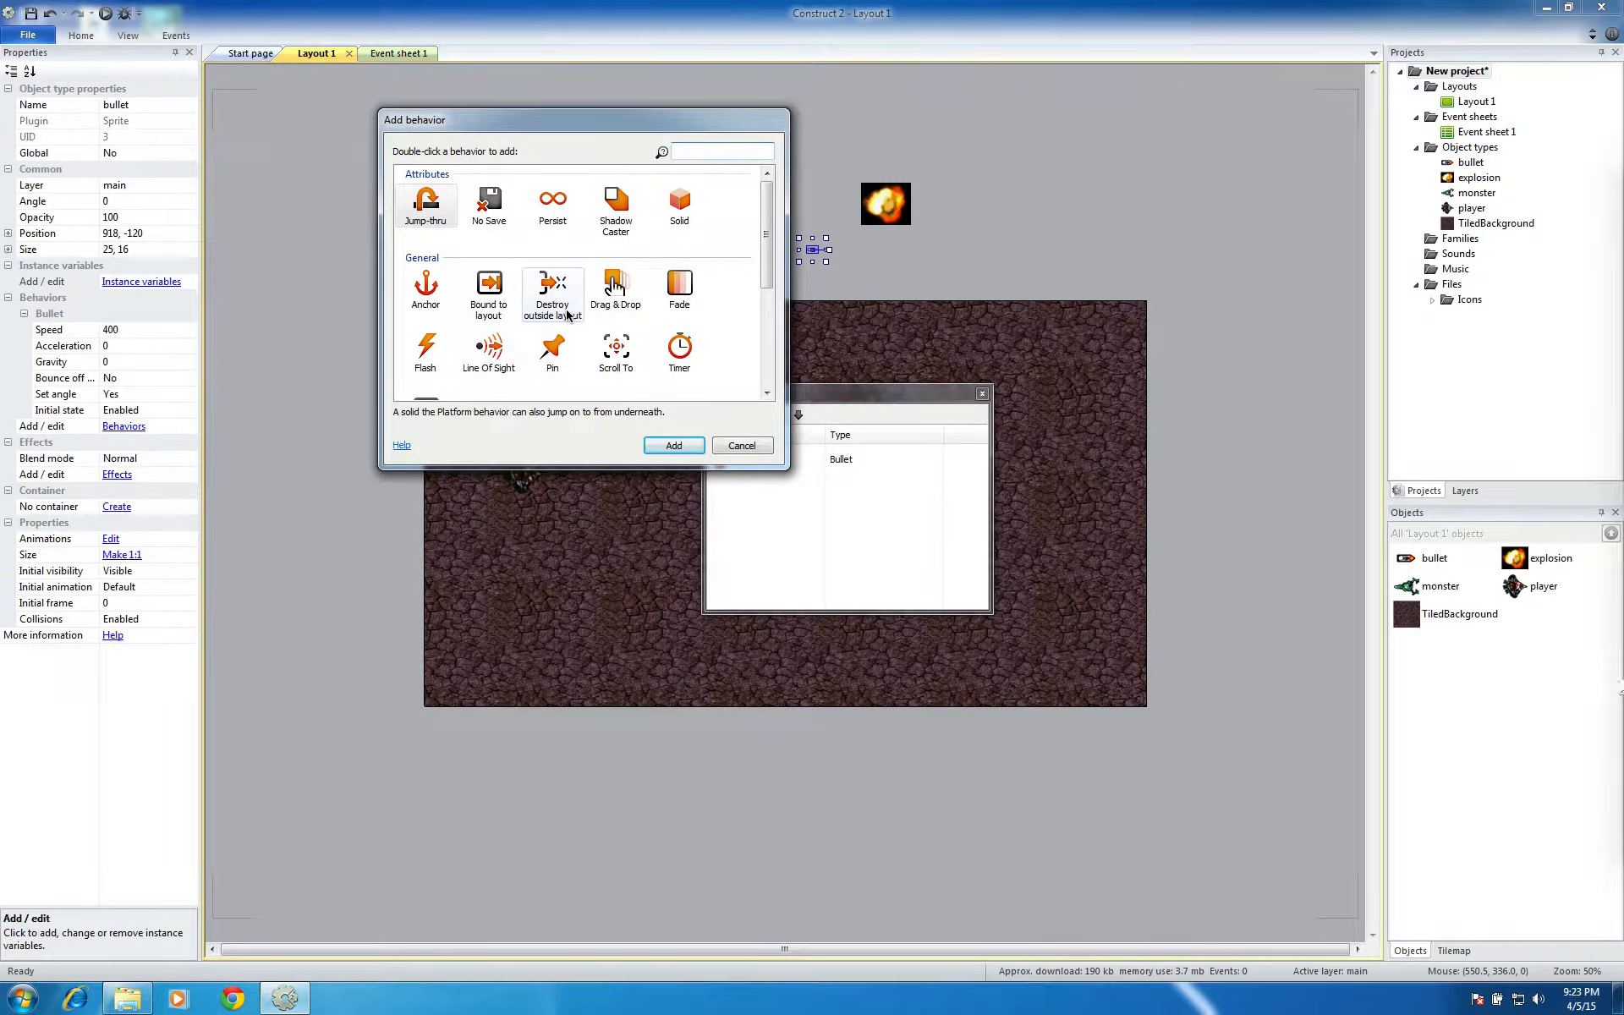
pyautogui.click(544, 288)
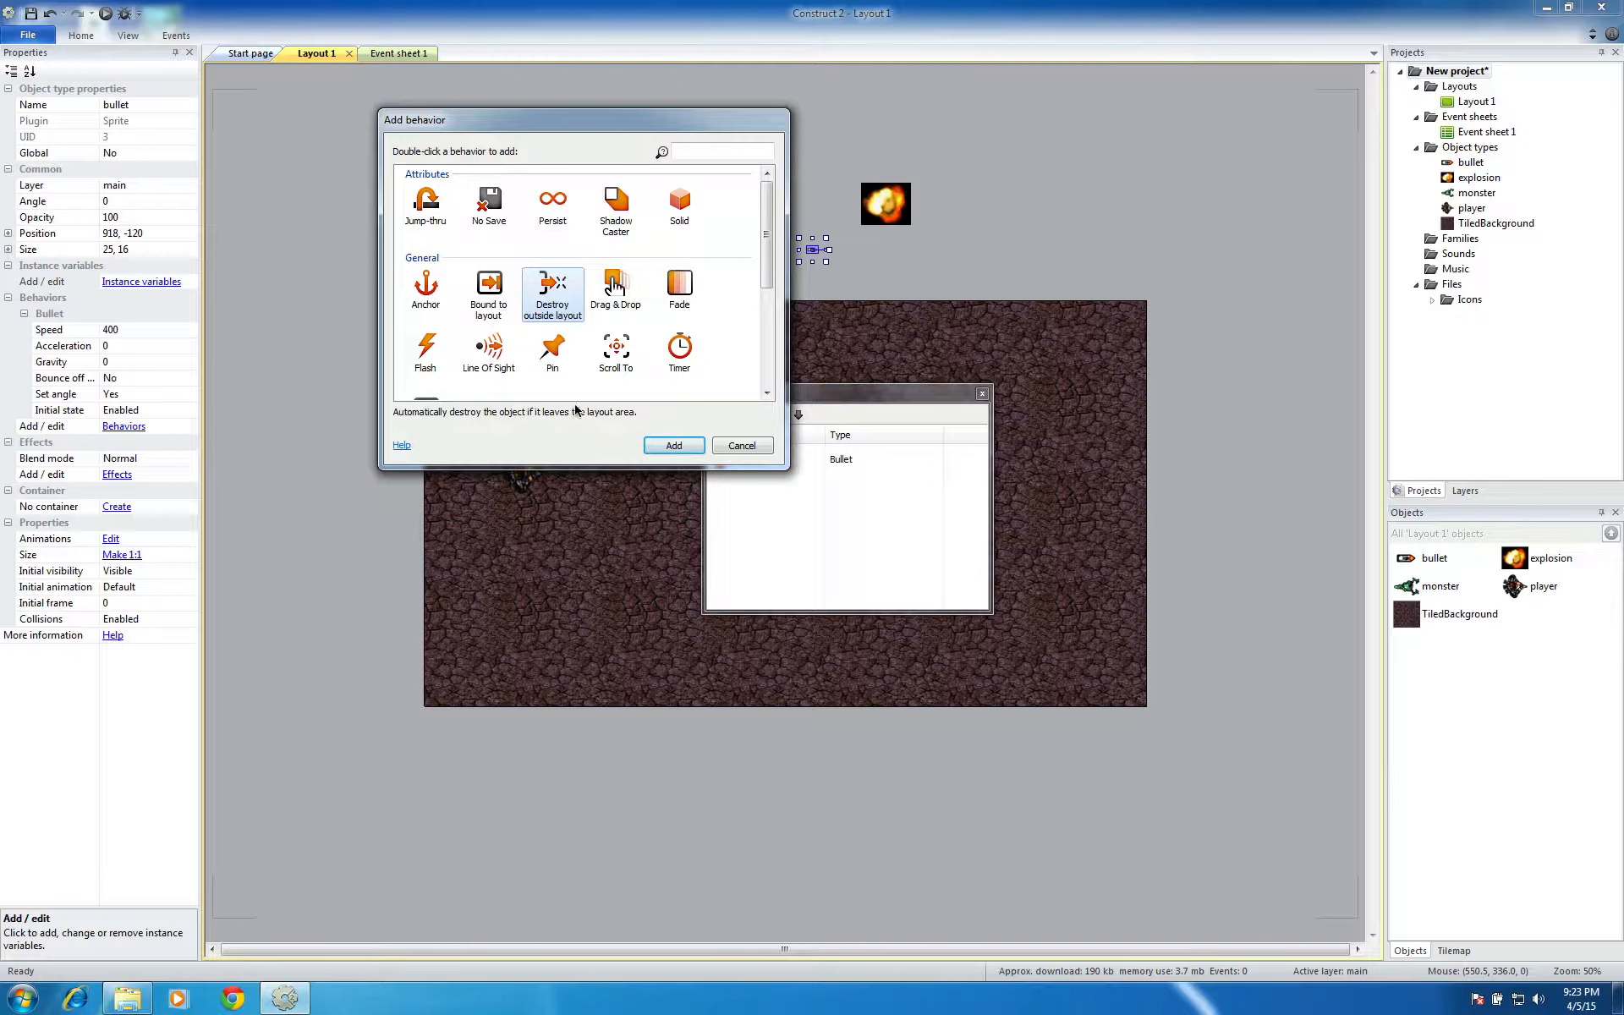
pyautogui.click(659, 446)
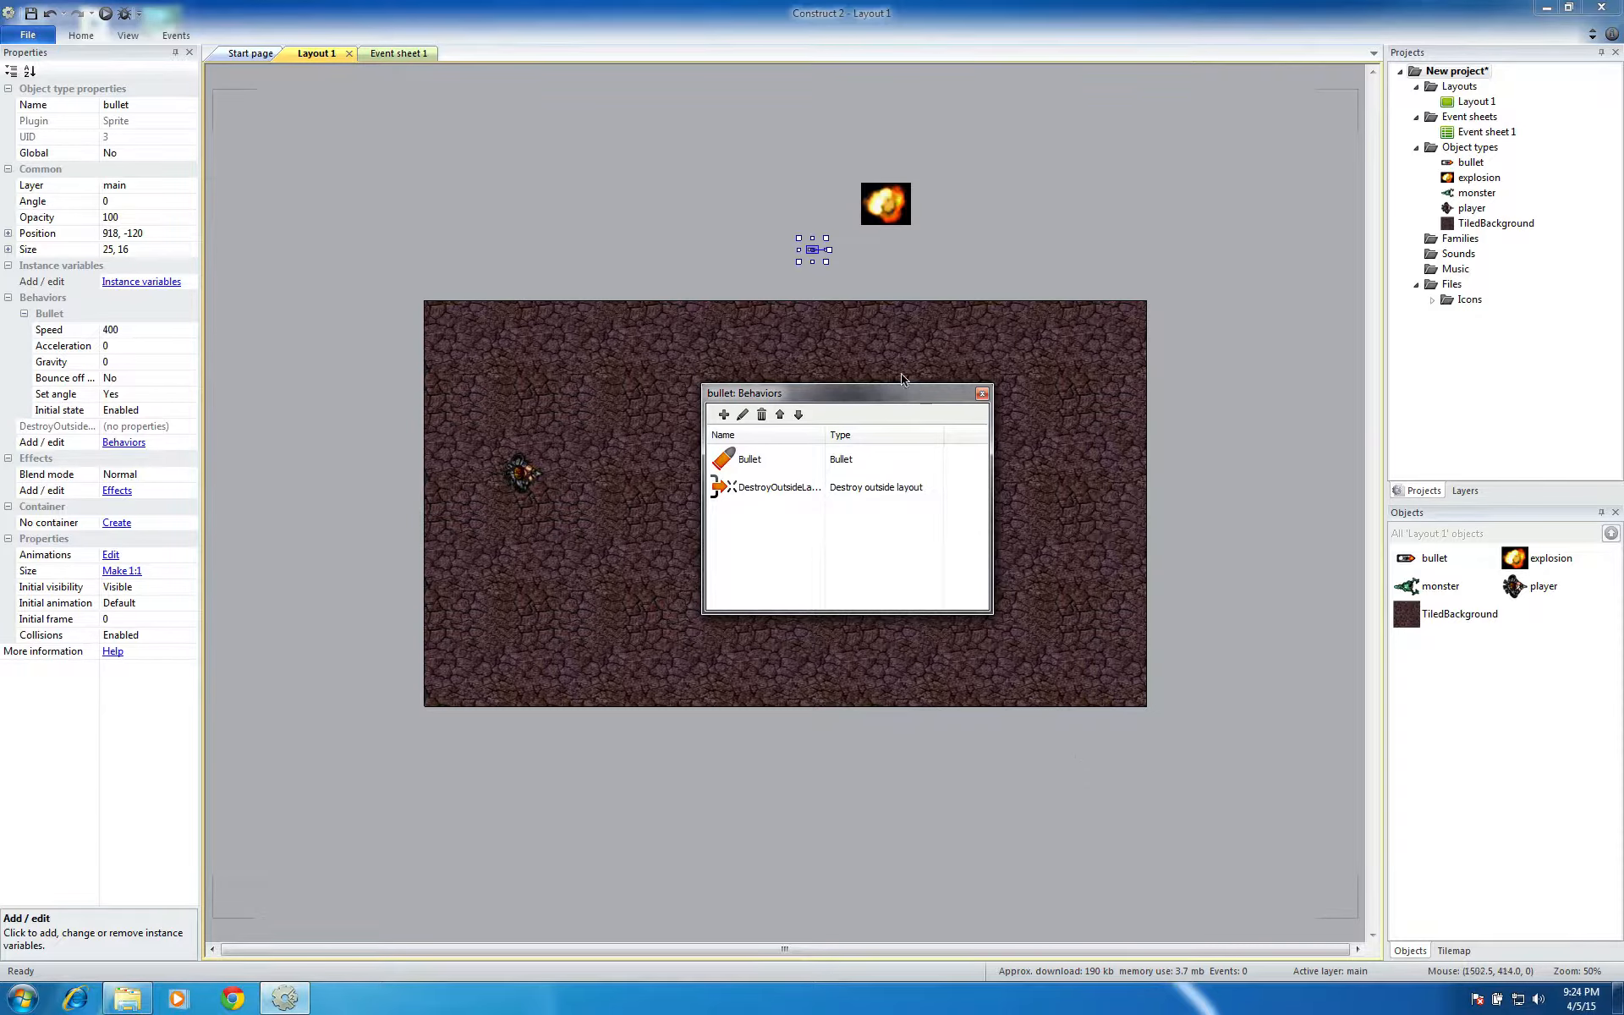
pyautogui.moveTo(902, 392); pyautogui.dragTo(1055, 259)
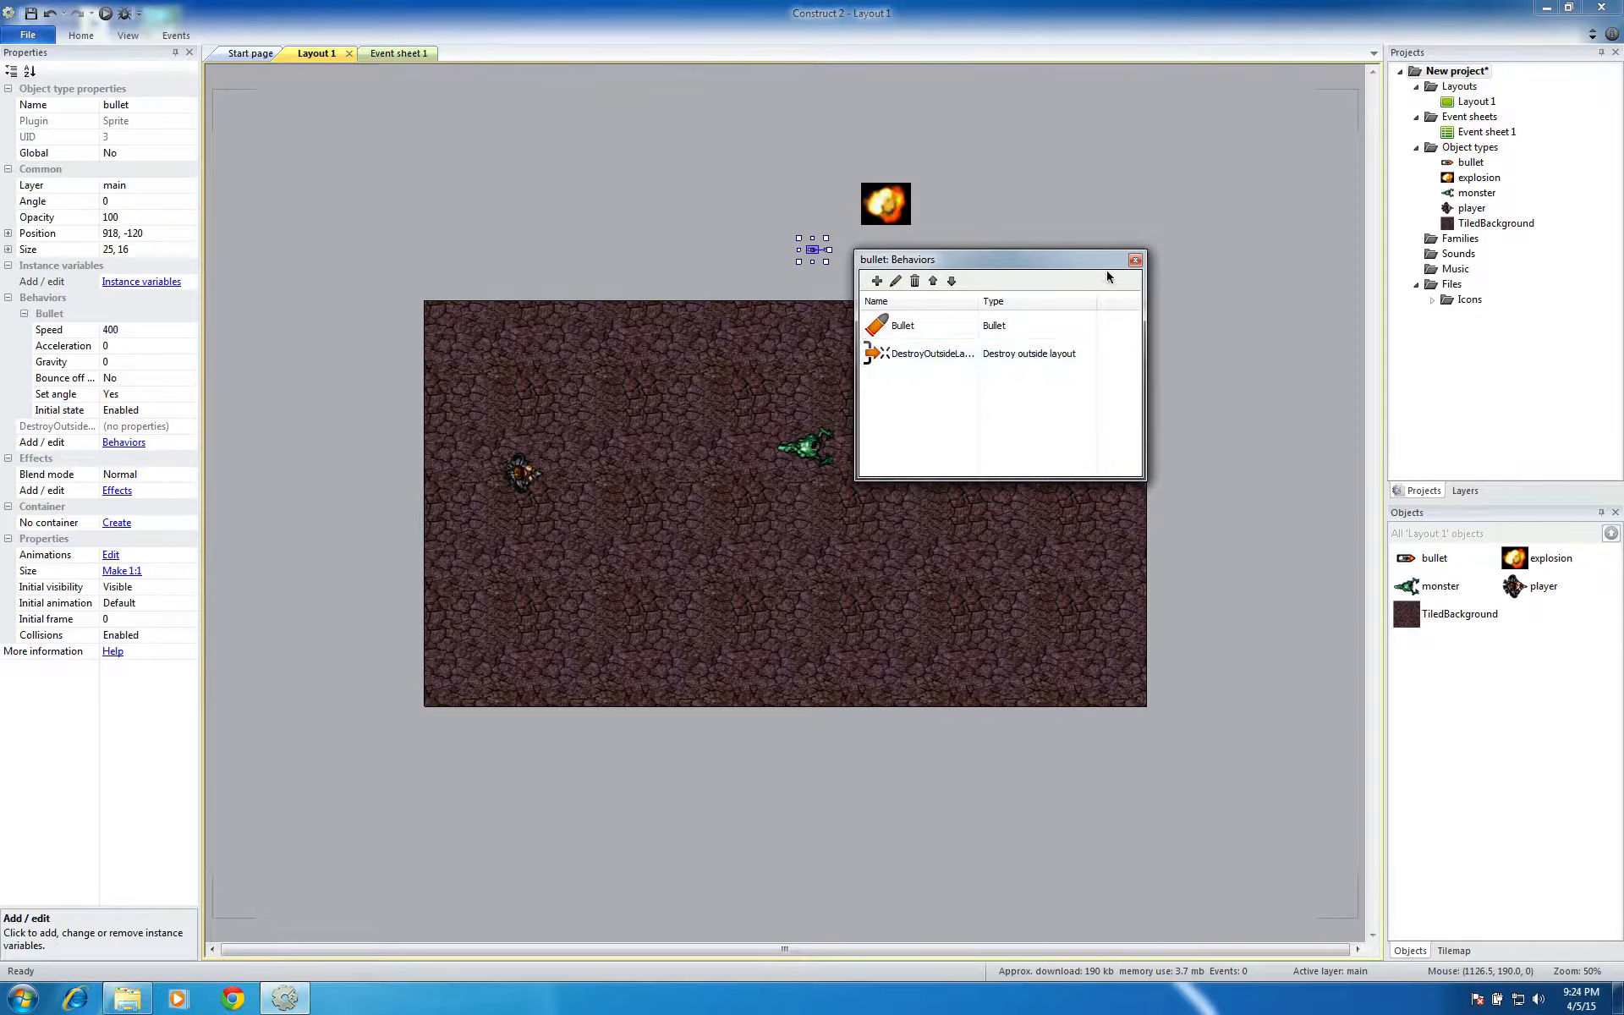
pyautogui.click(1136, 260)
# Select the monster sprite in the layout and open its behaviors for editing
pyautogui.click(988, 276)
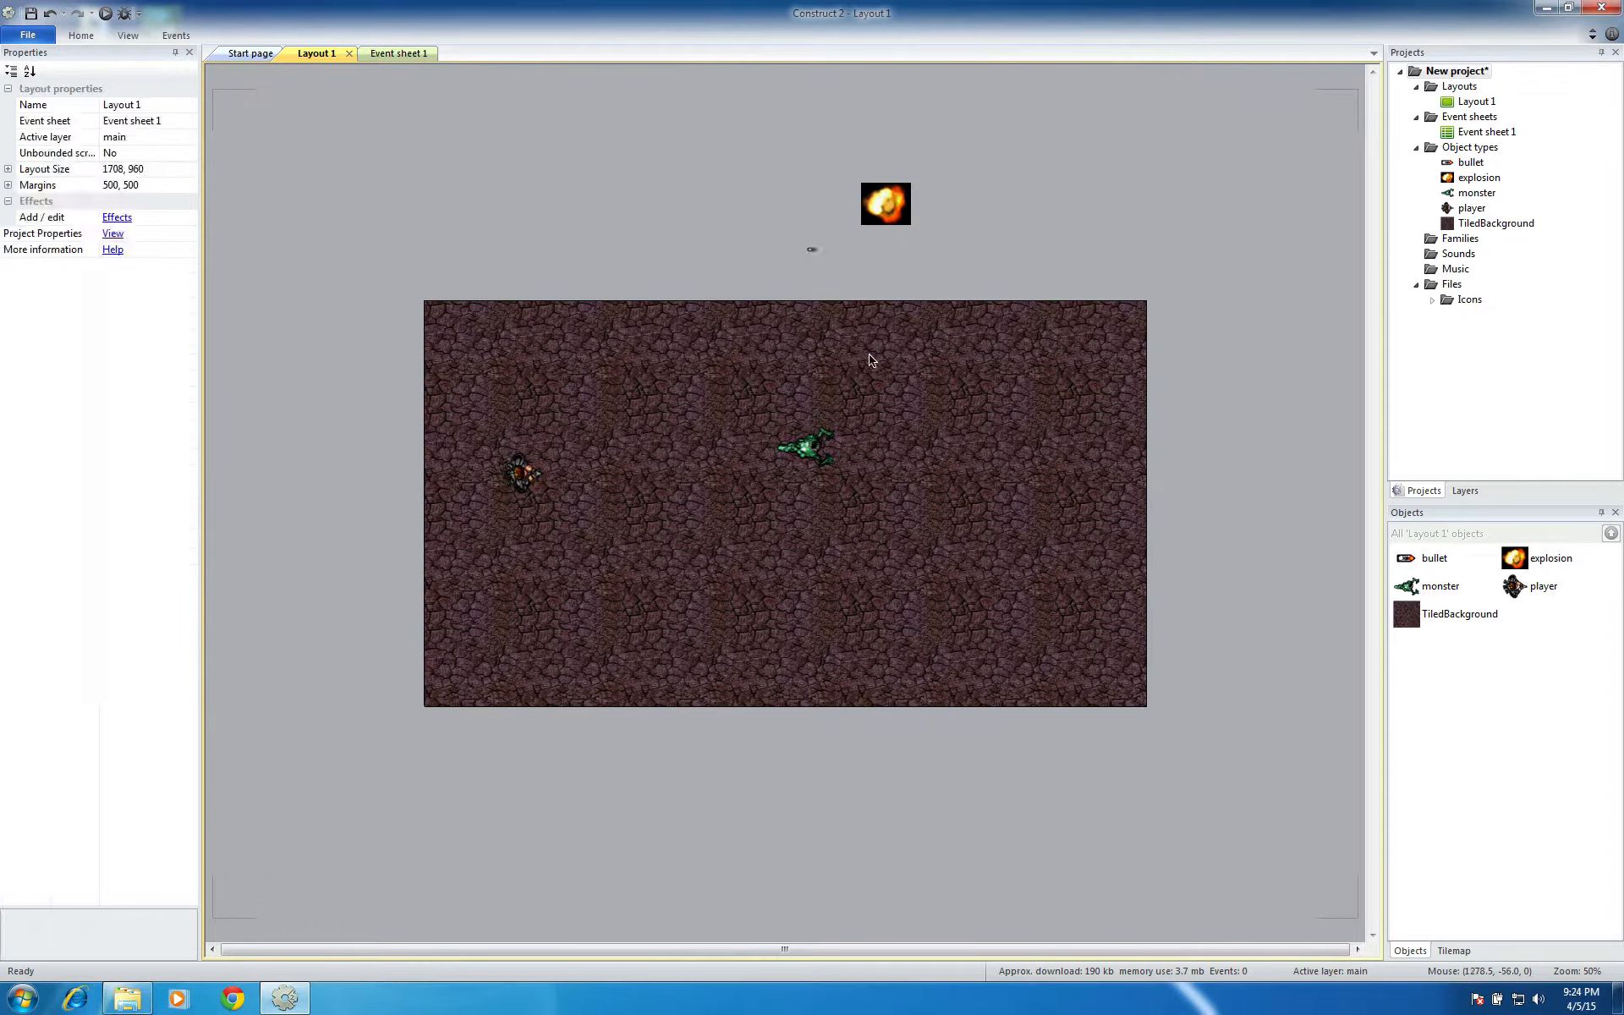
pyautogui.click(795, 447)
pyautogui.click(135, 314)
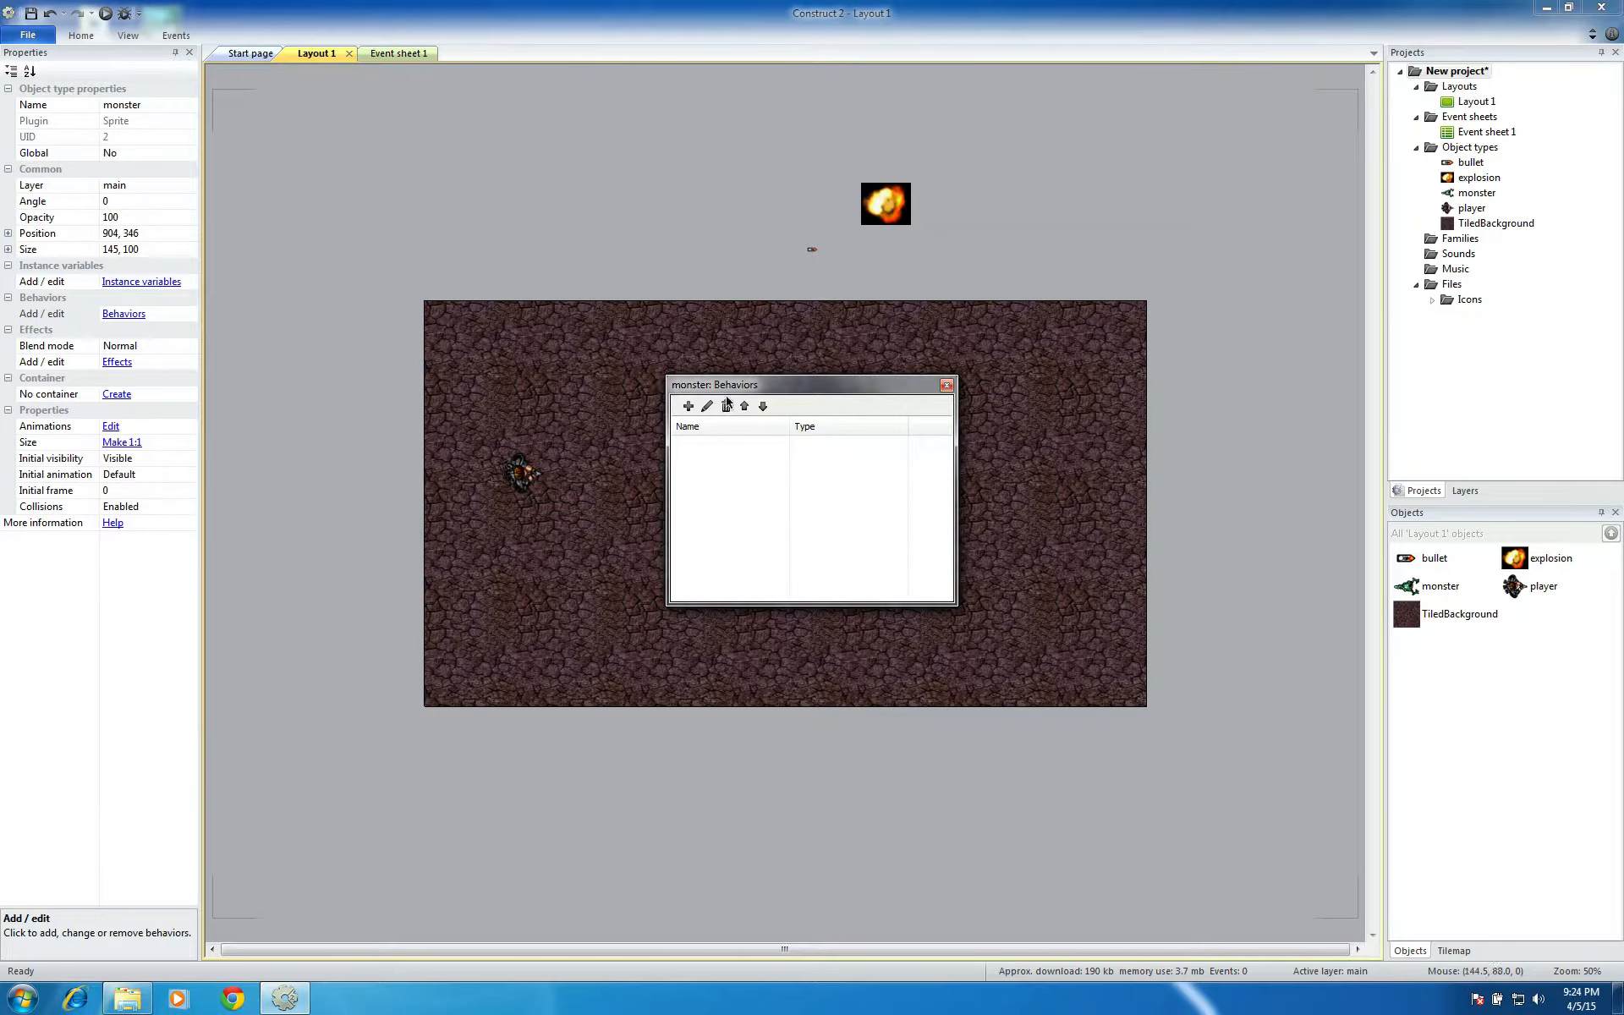
pyautogui.click(689, 406)
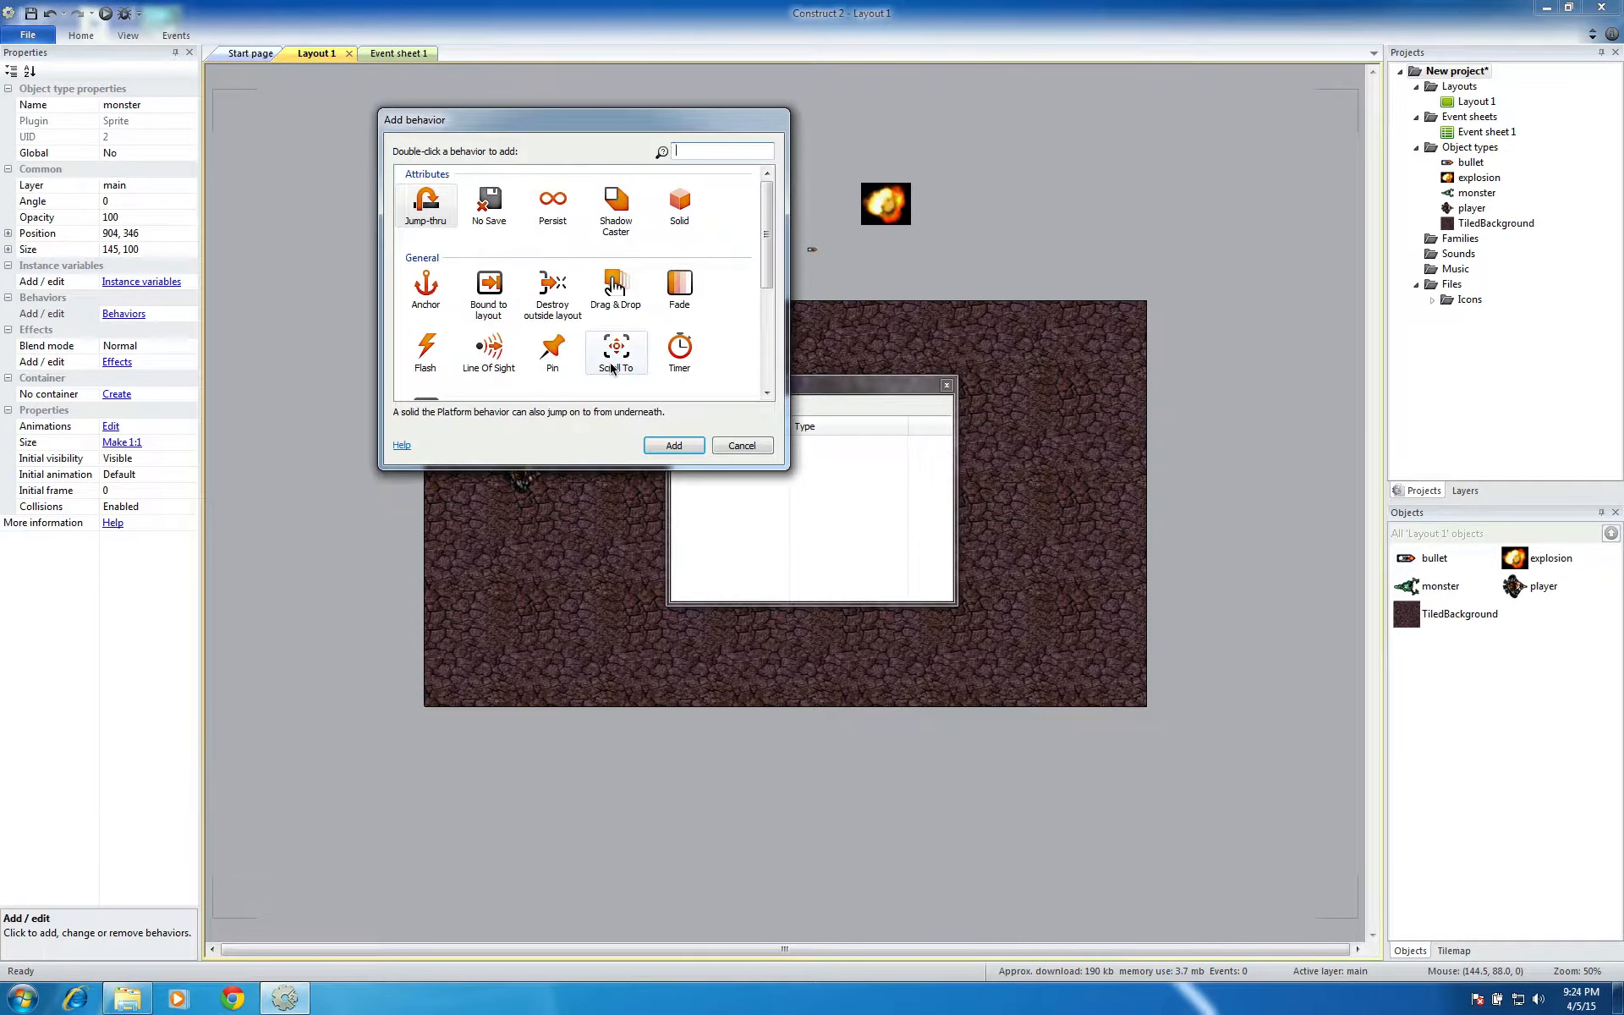
pyautogui.moveTo(764, 282); pyautogui.dragTo(764, 370)
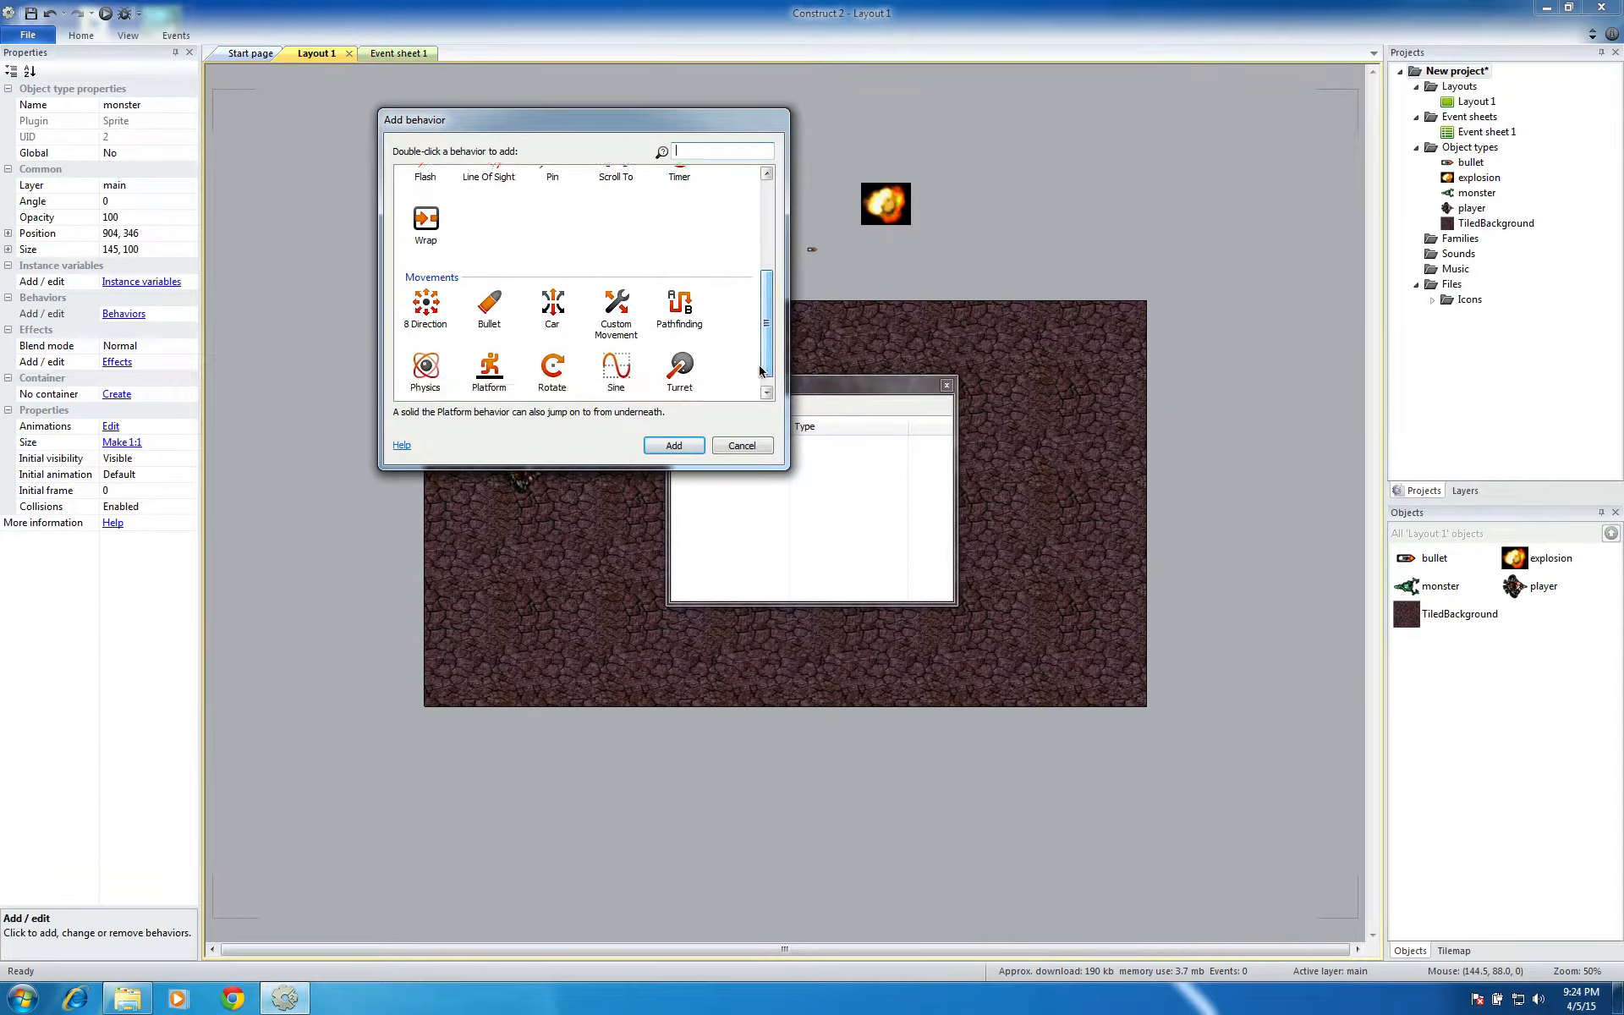
pyautogui.click(430, 310)
pyautogui.click(658, 445)
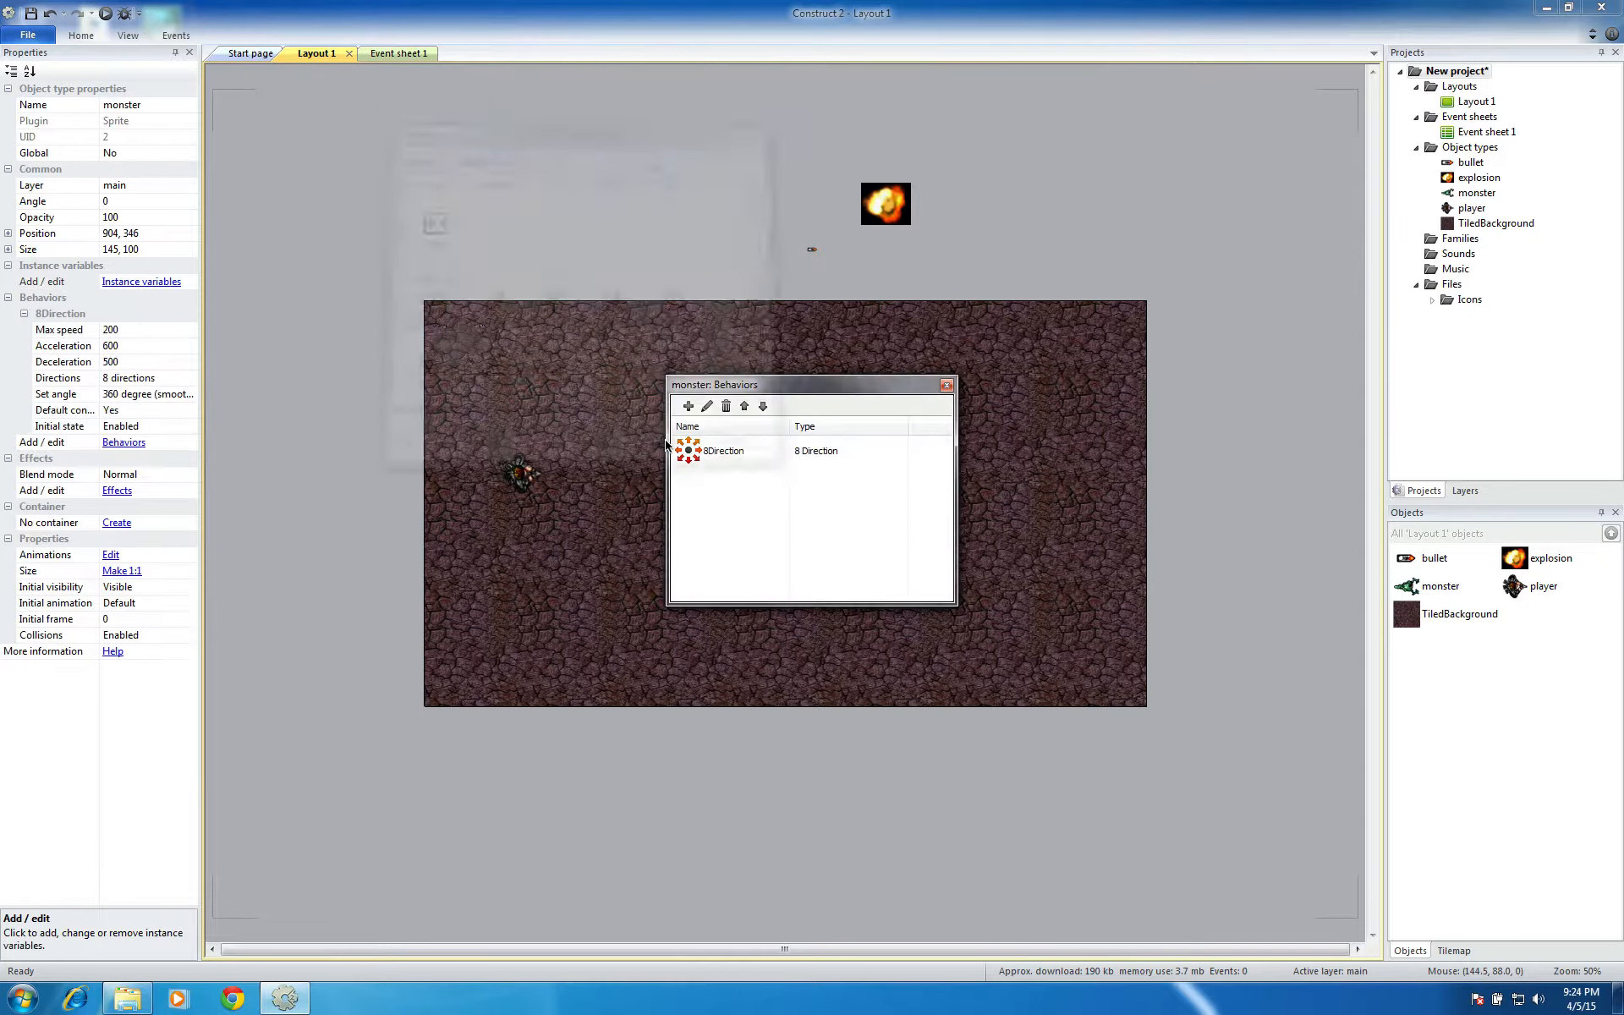
pyautogui.click(761, 451)
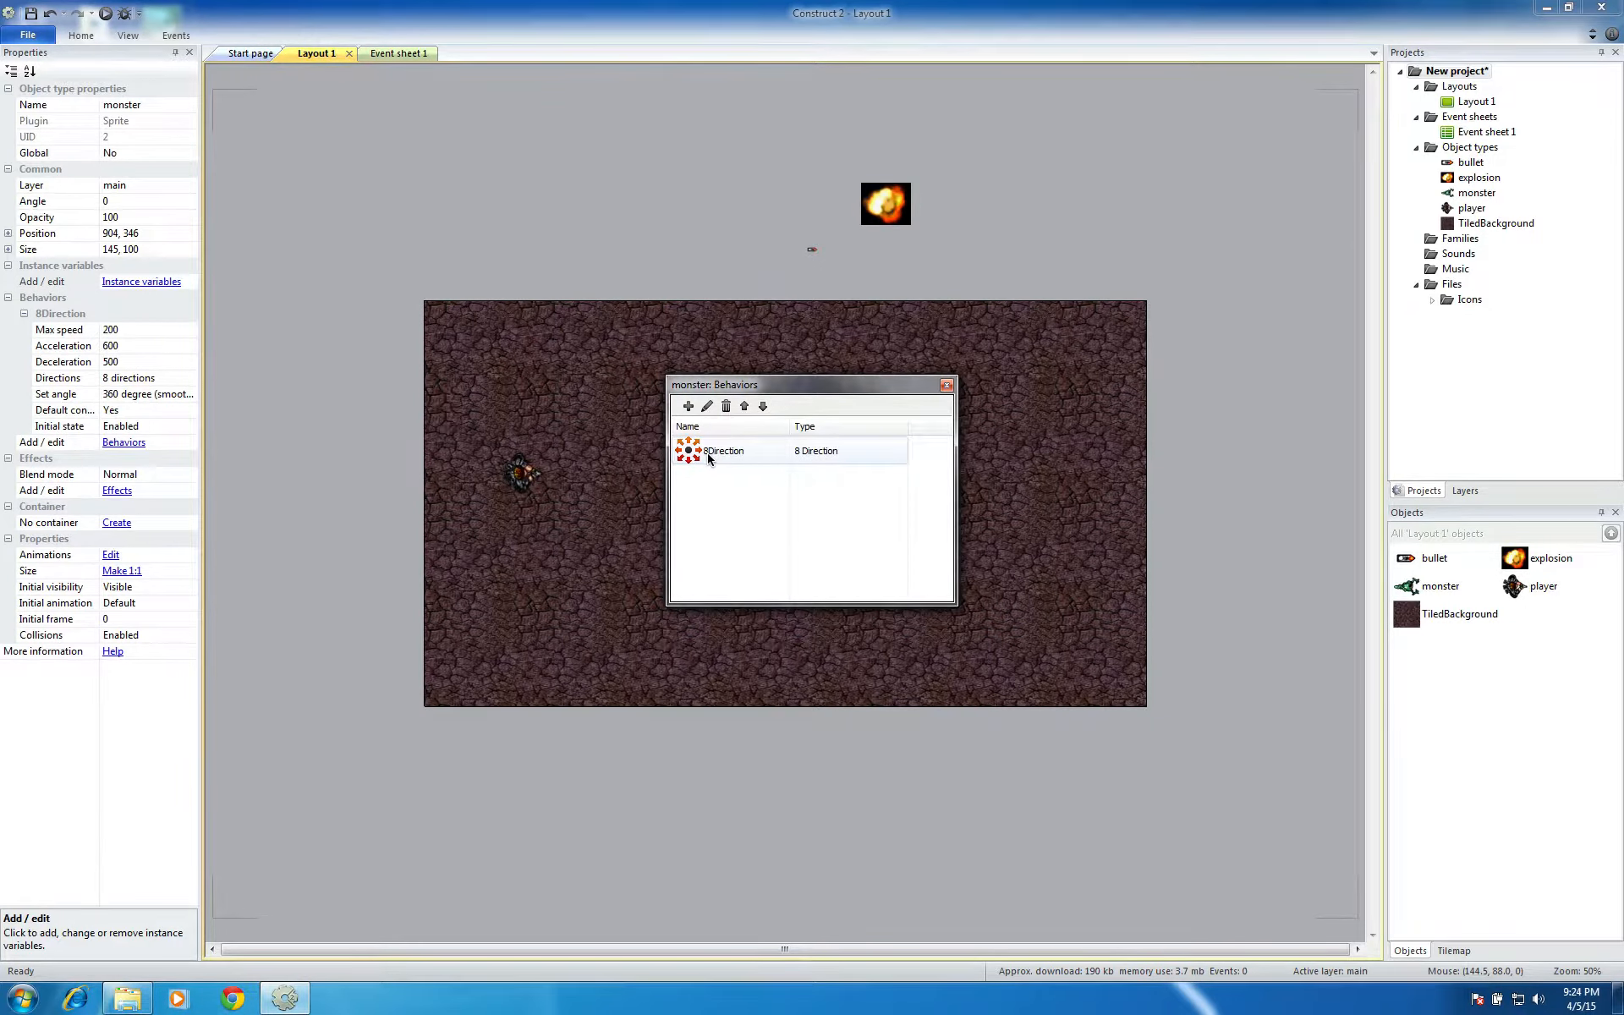
pyautogui.click(725, 406)
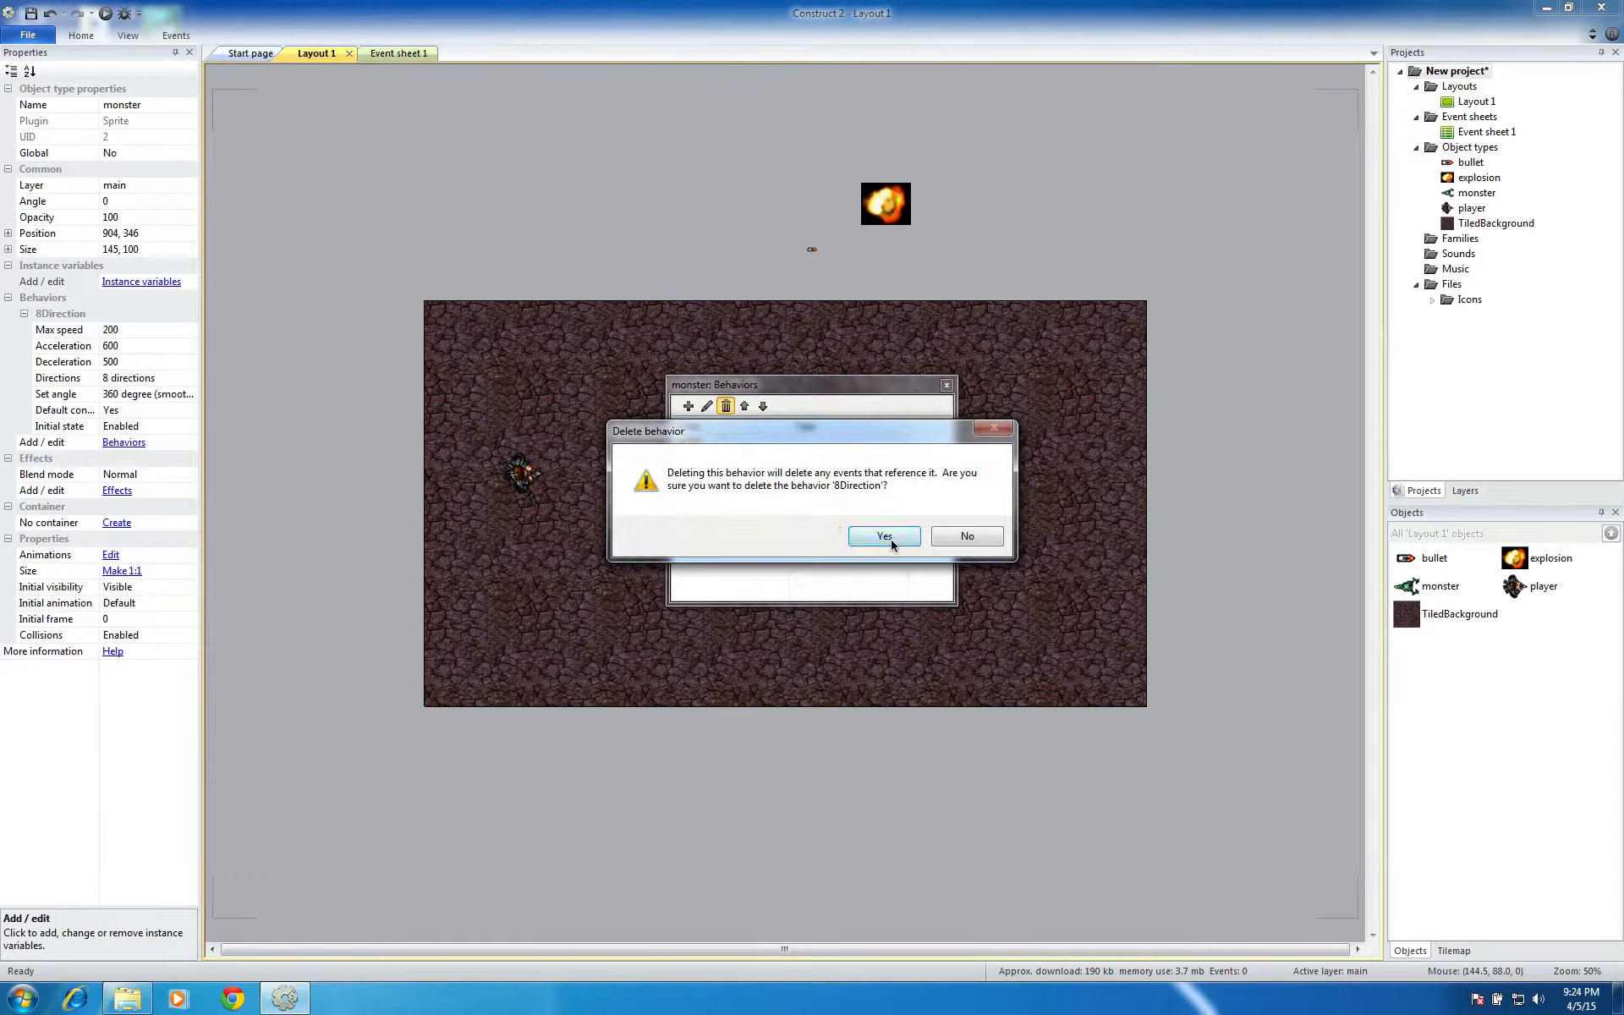
pyautogui.click(881, 534)
# Add the Bullet movement behavior to the monster sprite, close its behavior list and deselect it
pyautogui.click(689, 407)
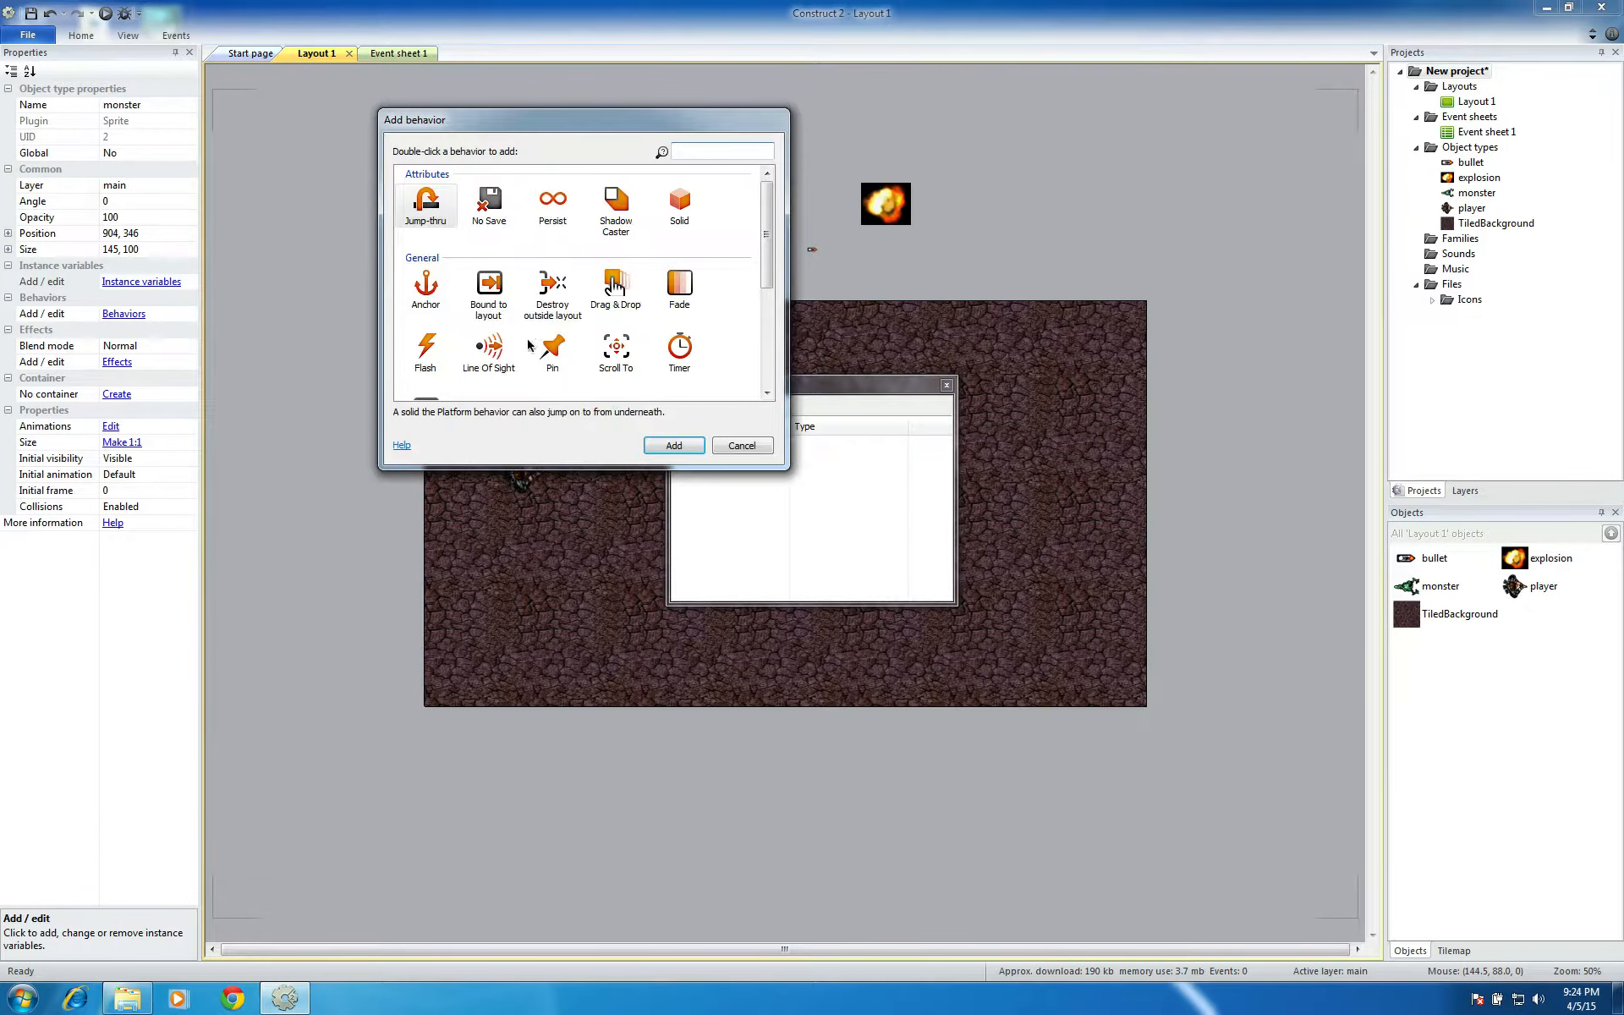
pyautogui.scroll(-3, 755, 386)
pyautogui.click(489, 292)
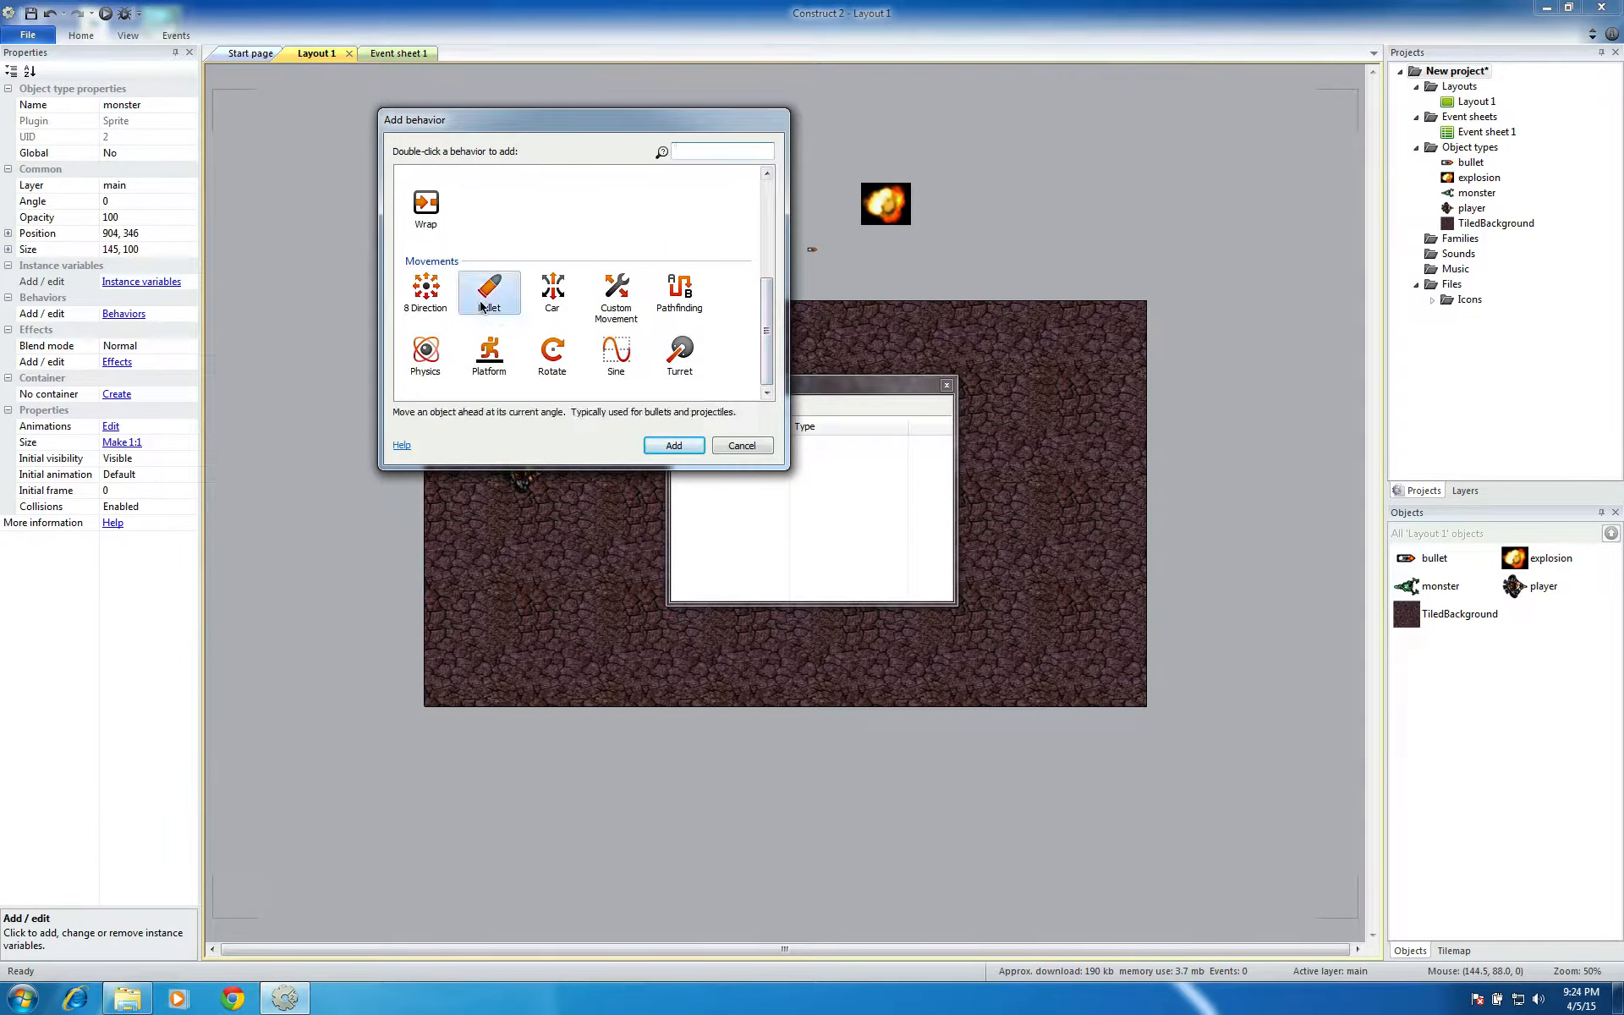
pyautogui.click(673, 445)
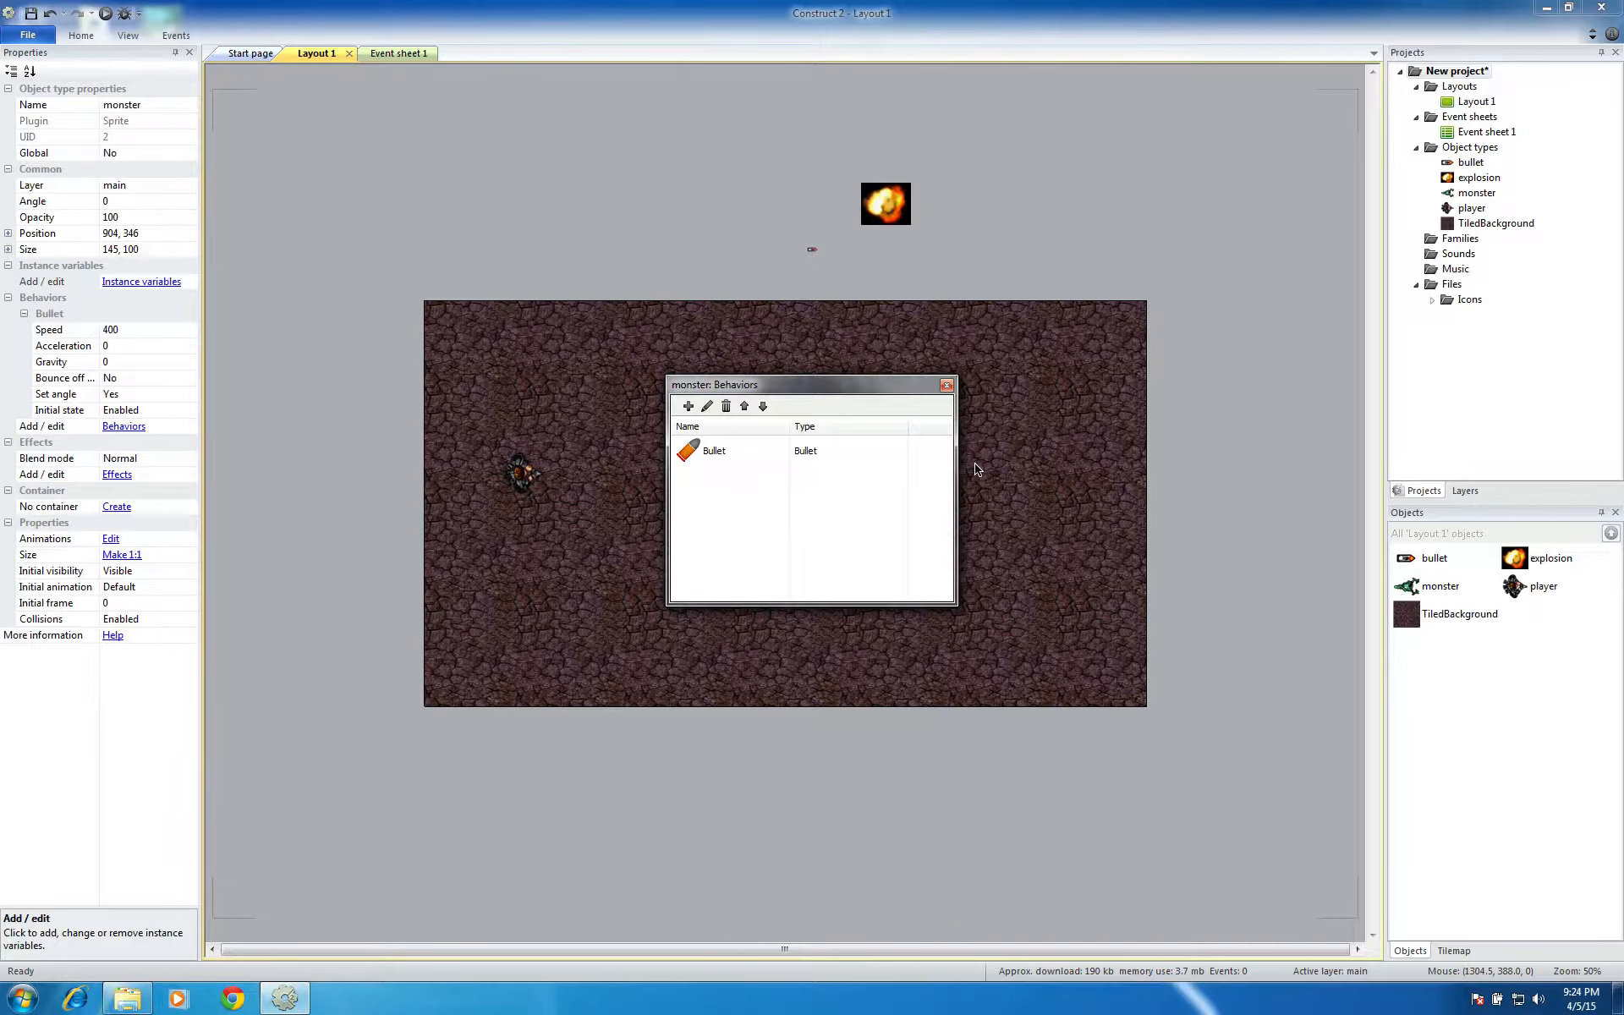
pyautogui.click(946, 385)
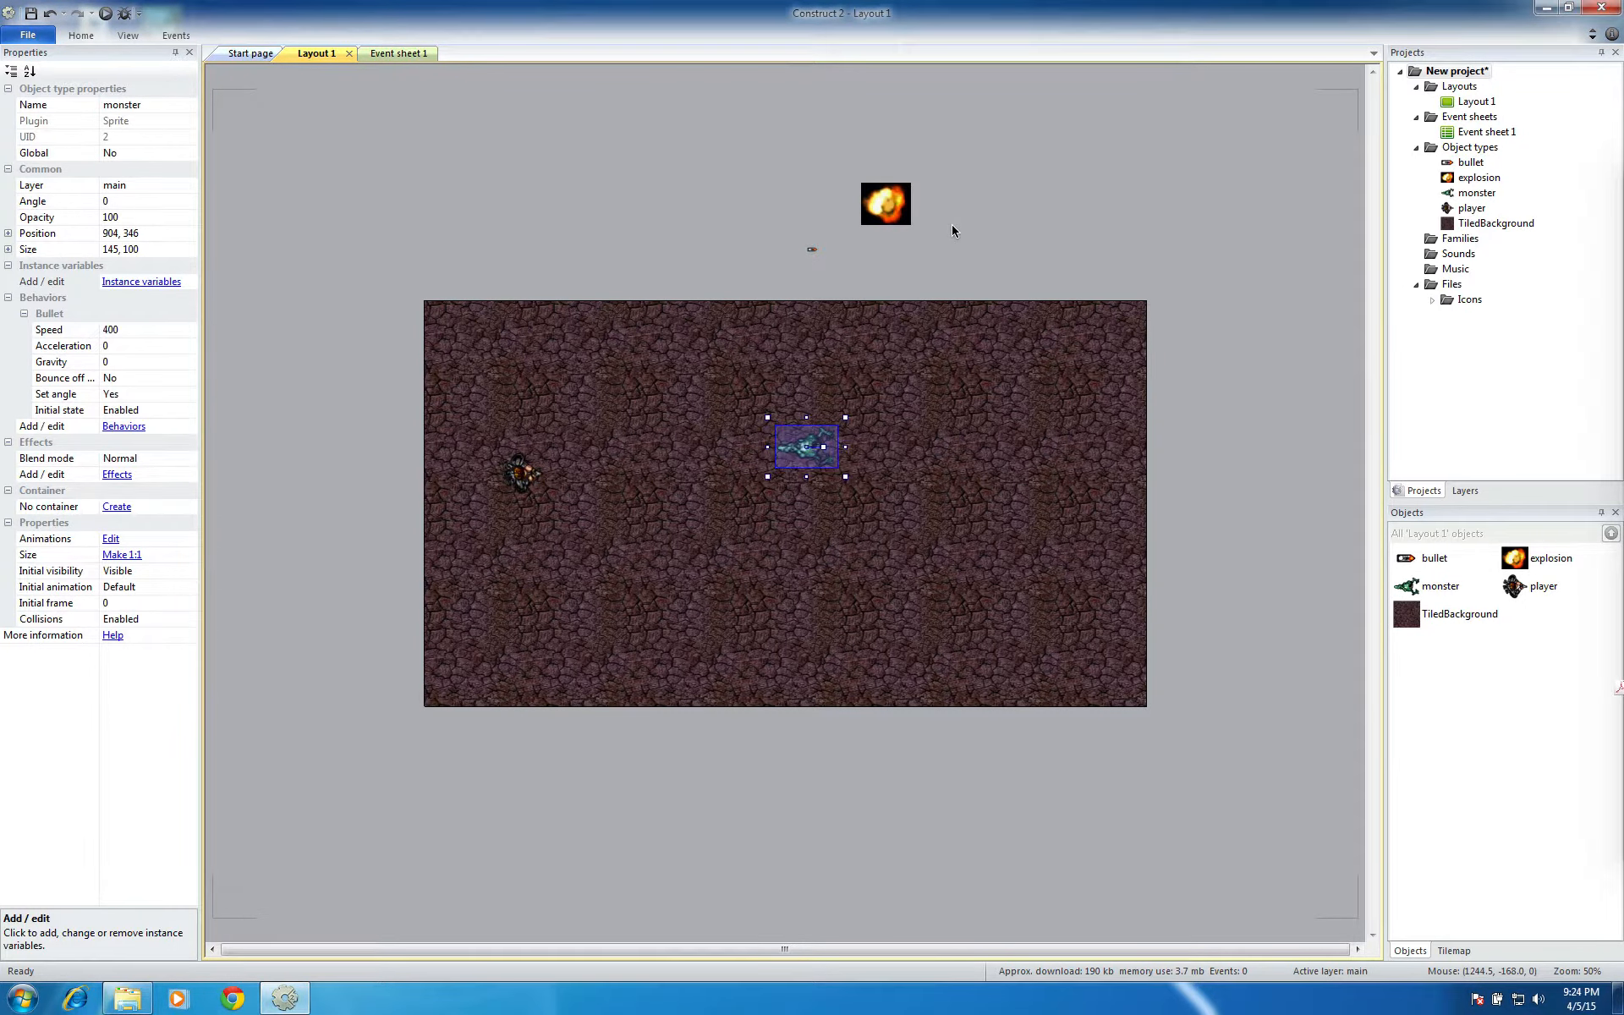
pyautogui.click(951, 225)
# Add the Fade behavior to the explosion sprite, close its behavior list and deselect it
pyautogui.click(883, 218)
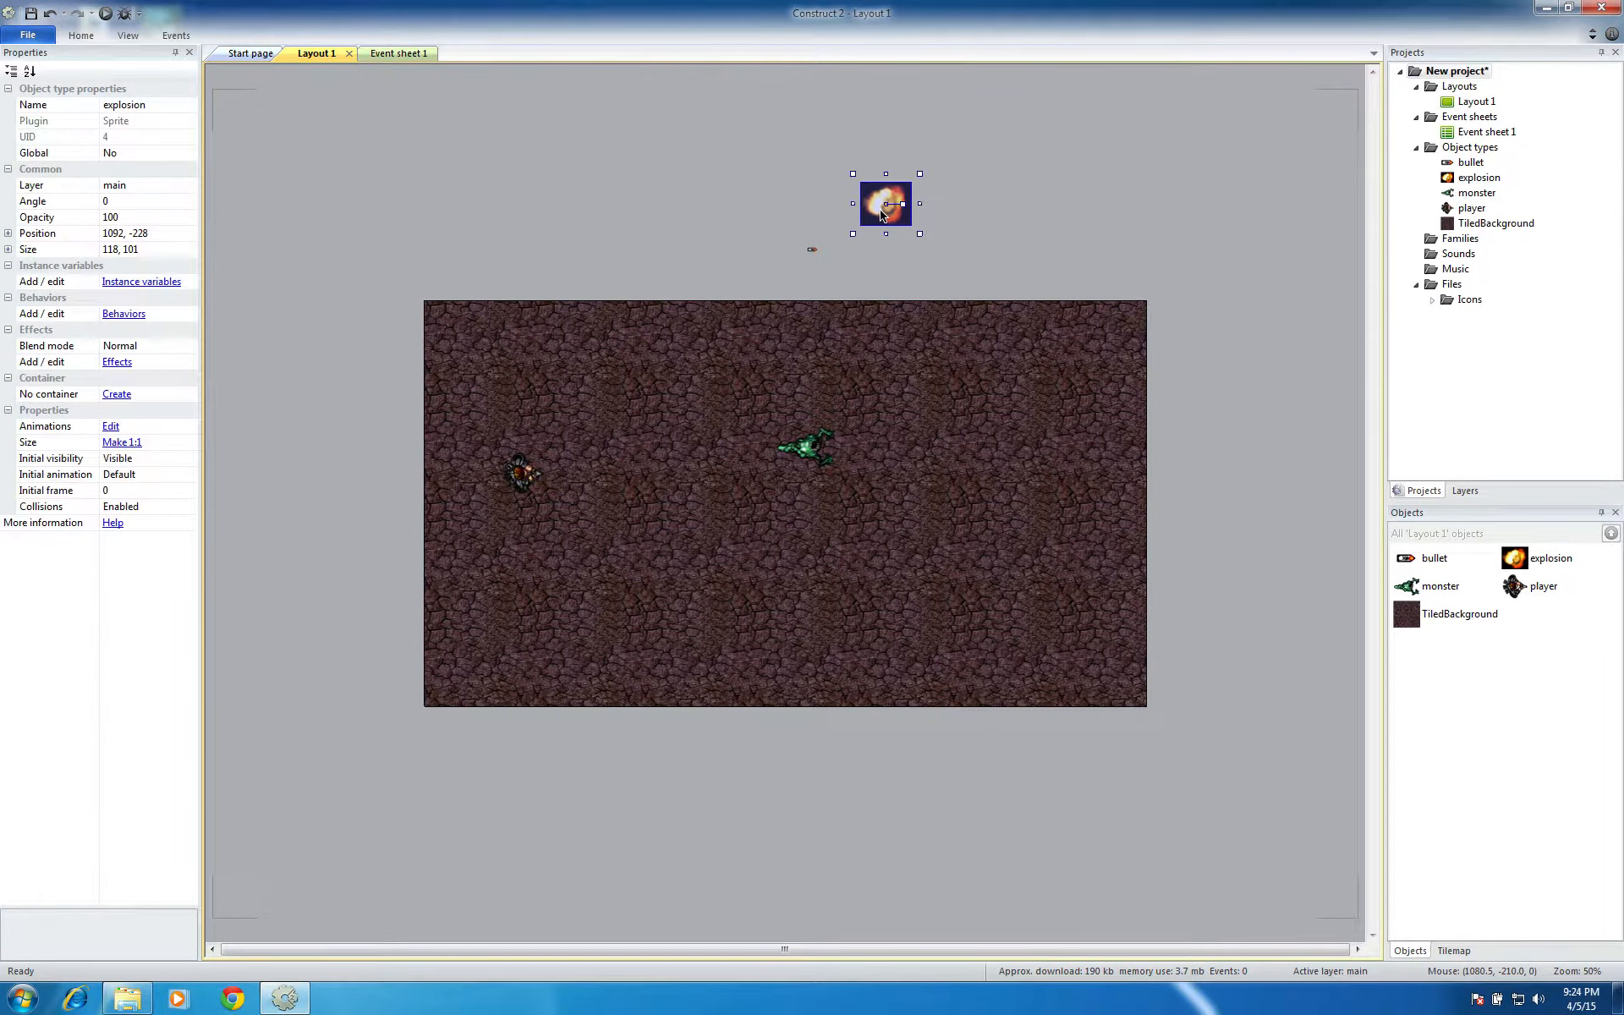
pyautogui.click(125, 314)
pyautogui.click(687, 406)
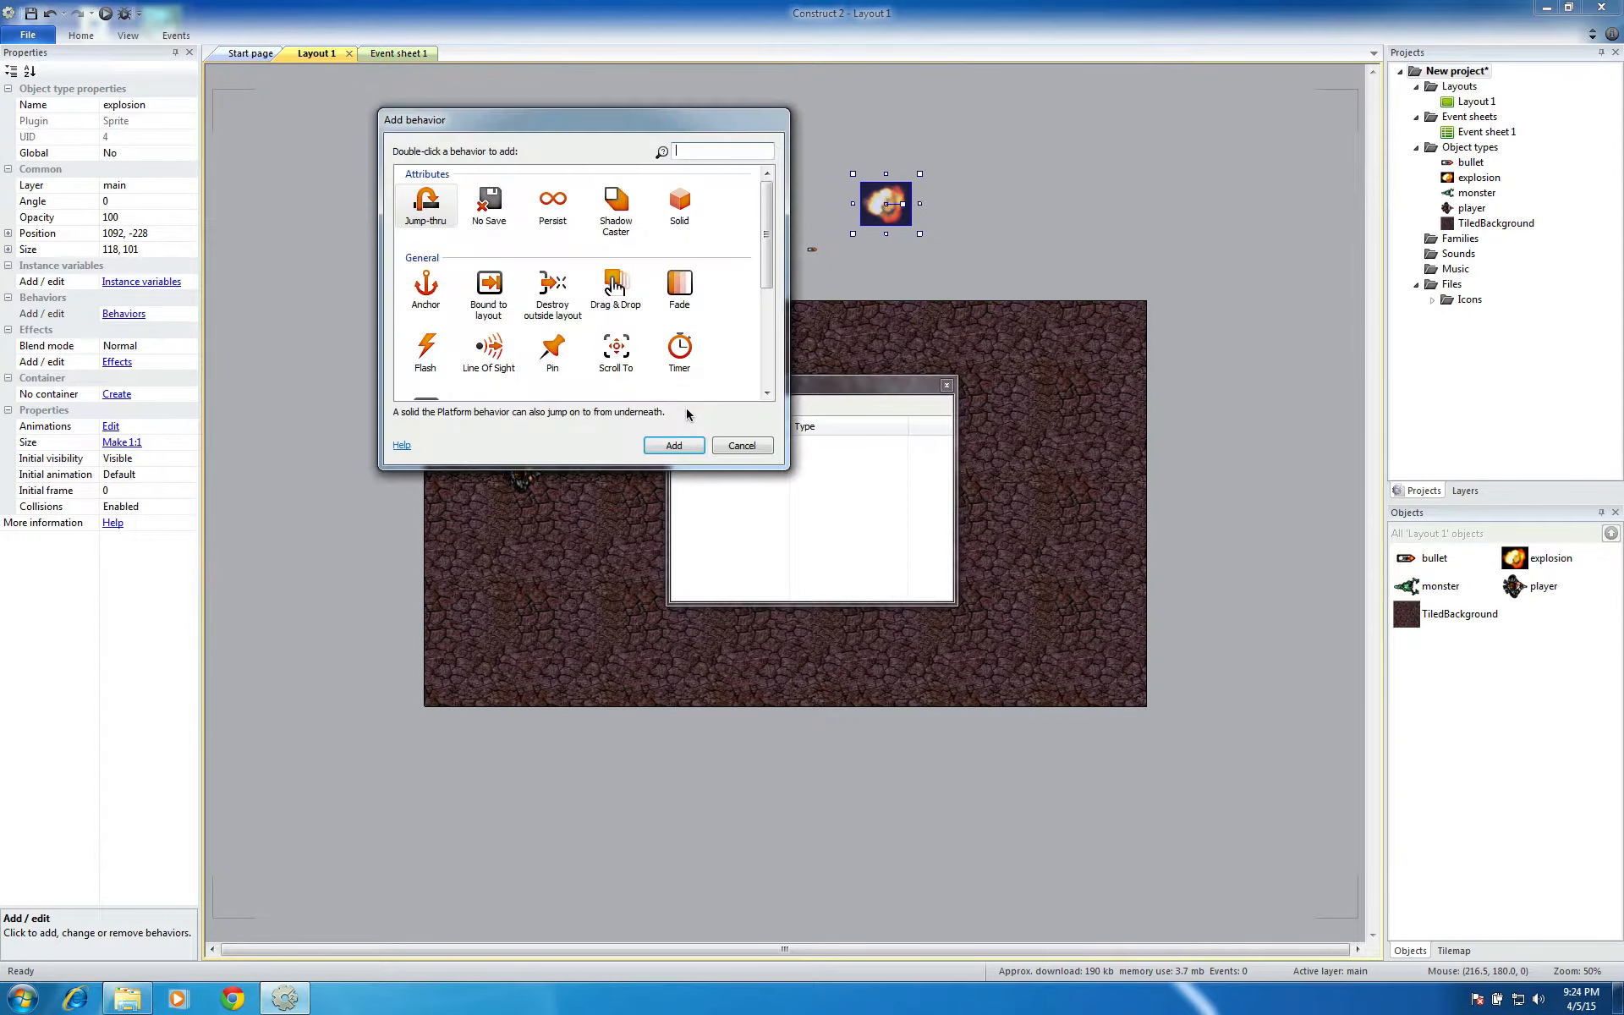
pyautogui.click(680, 288)
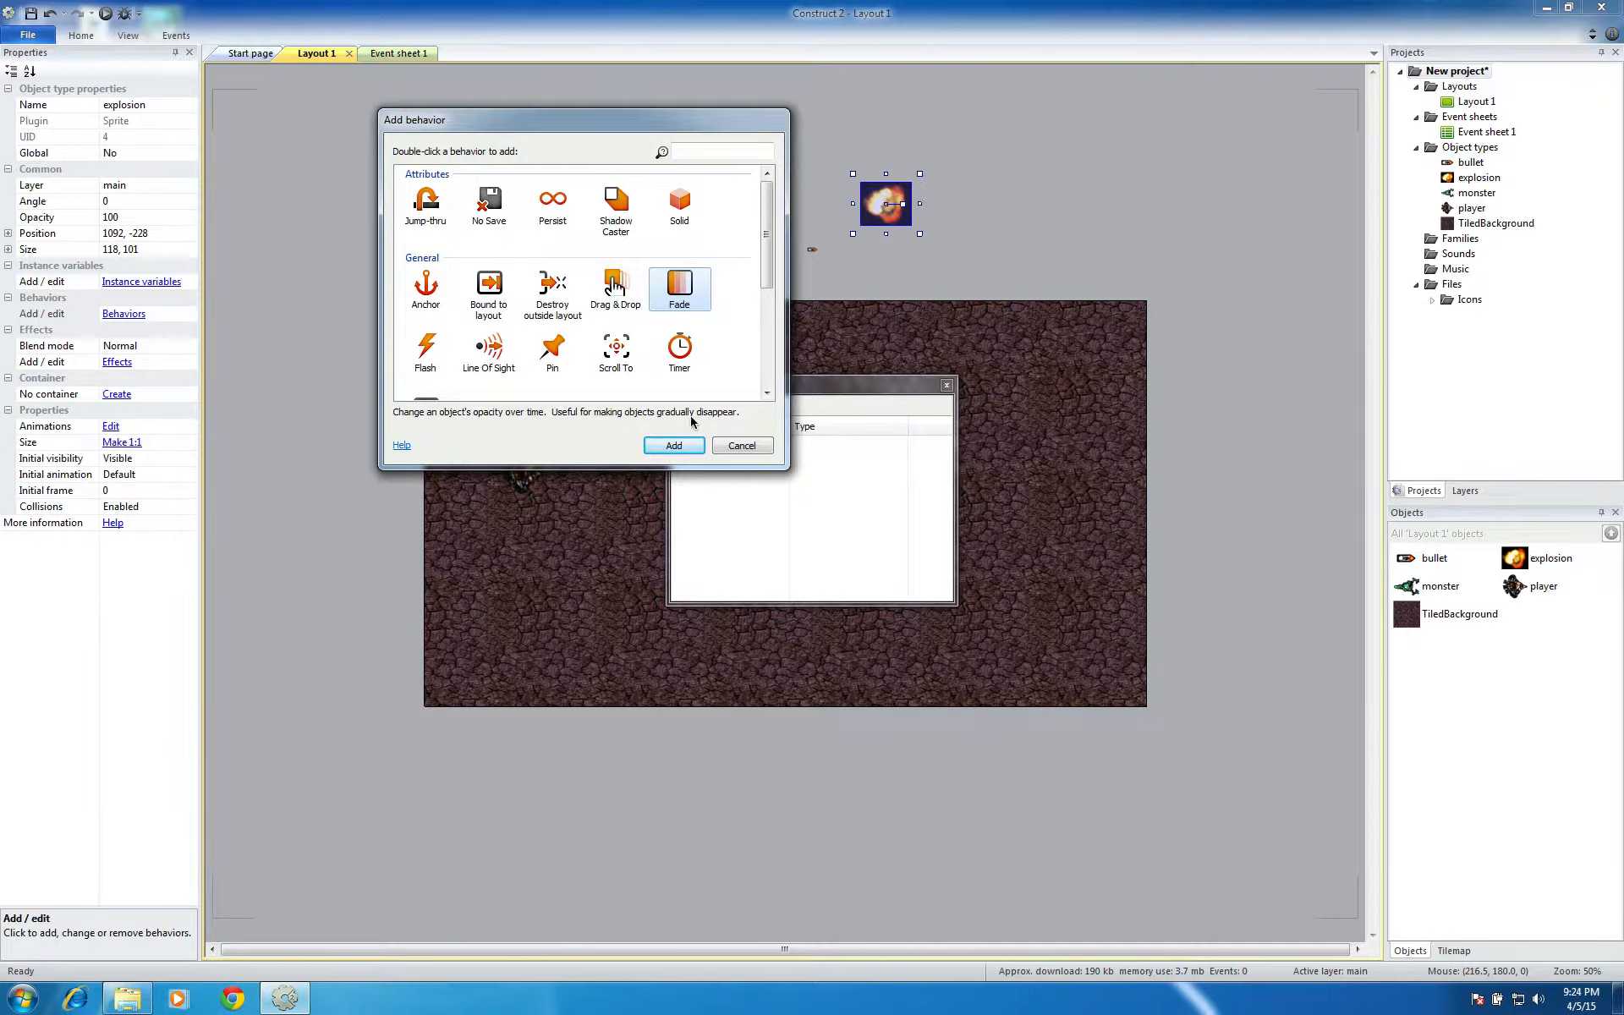
pyautogui.click(687, 444)
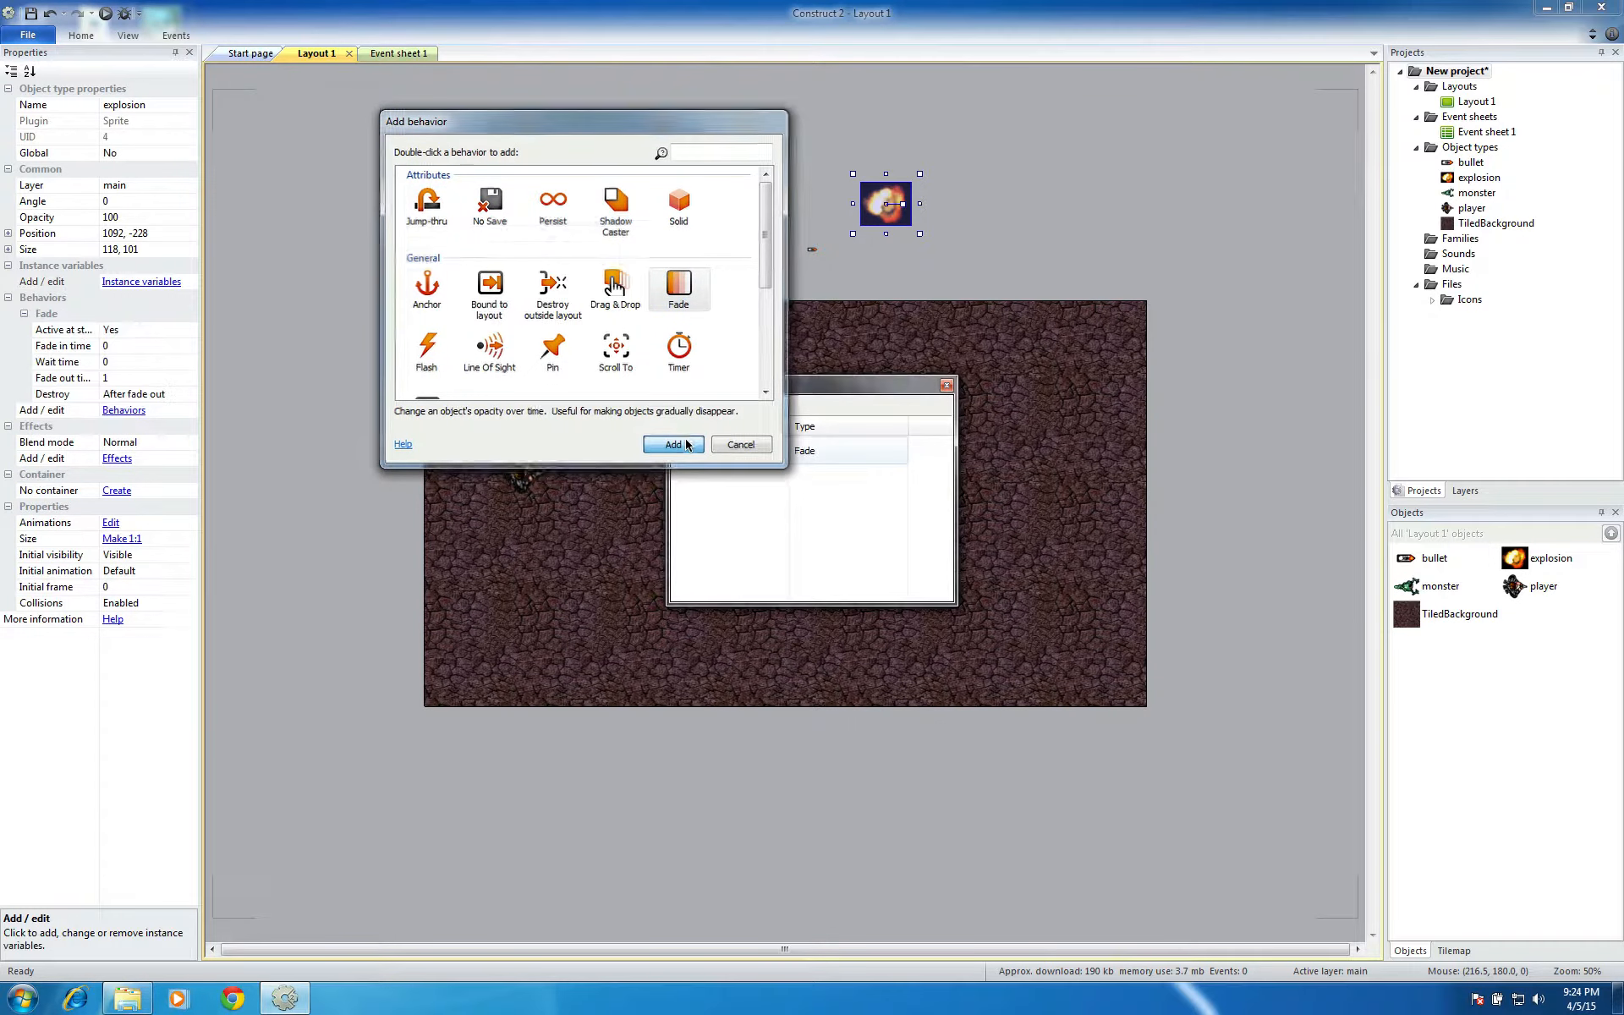
pyautogui.click(945, 386)
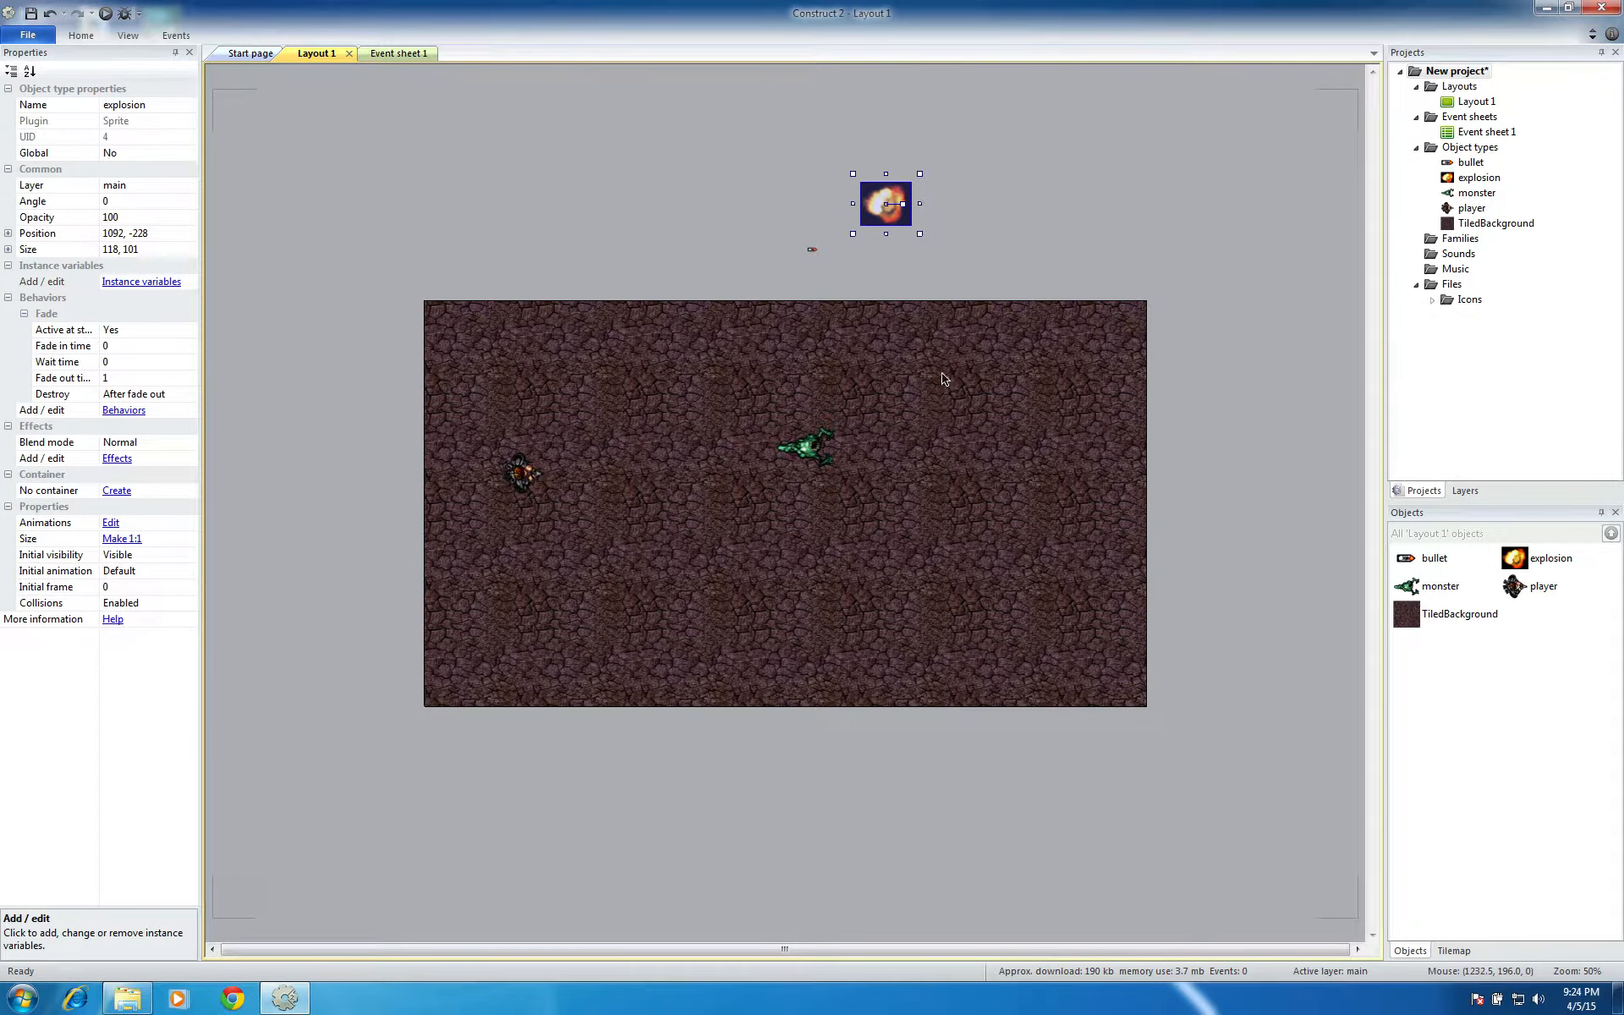
pyautogui.click(900, 273)
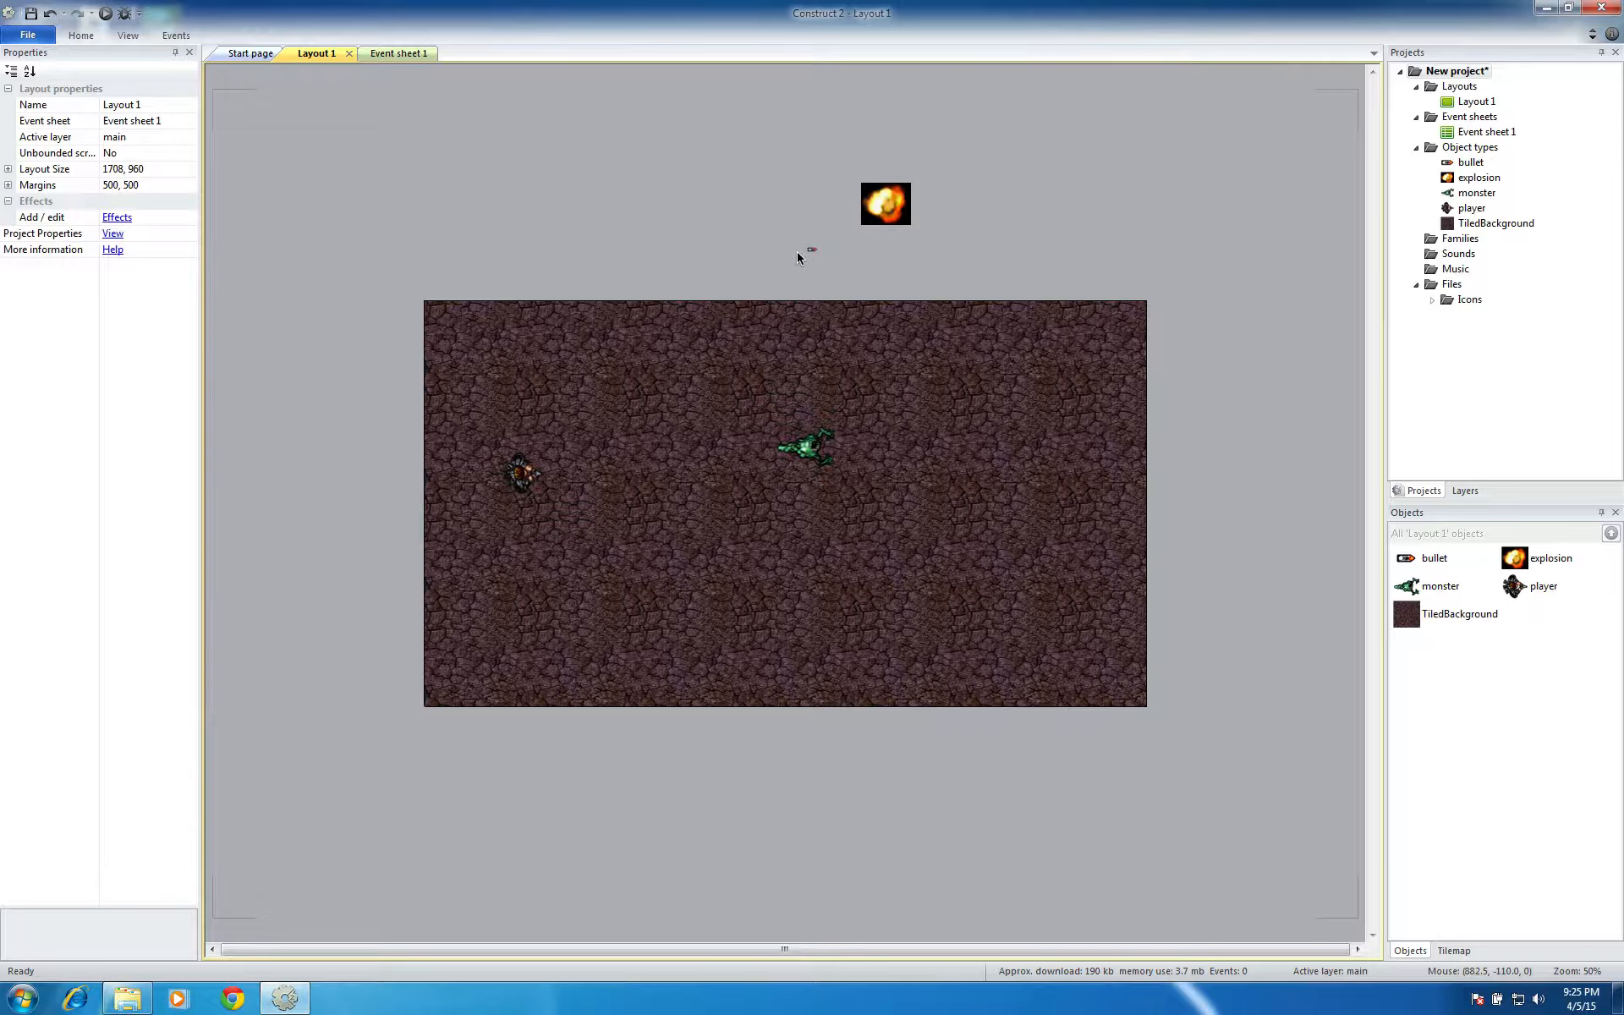
# Place six more copies of the monster sprite around the middle and right part of the layout, and deselect them
pyautogui.click(815, 455)
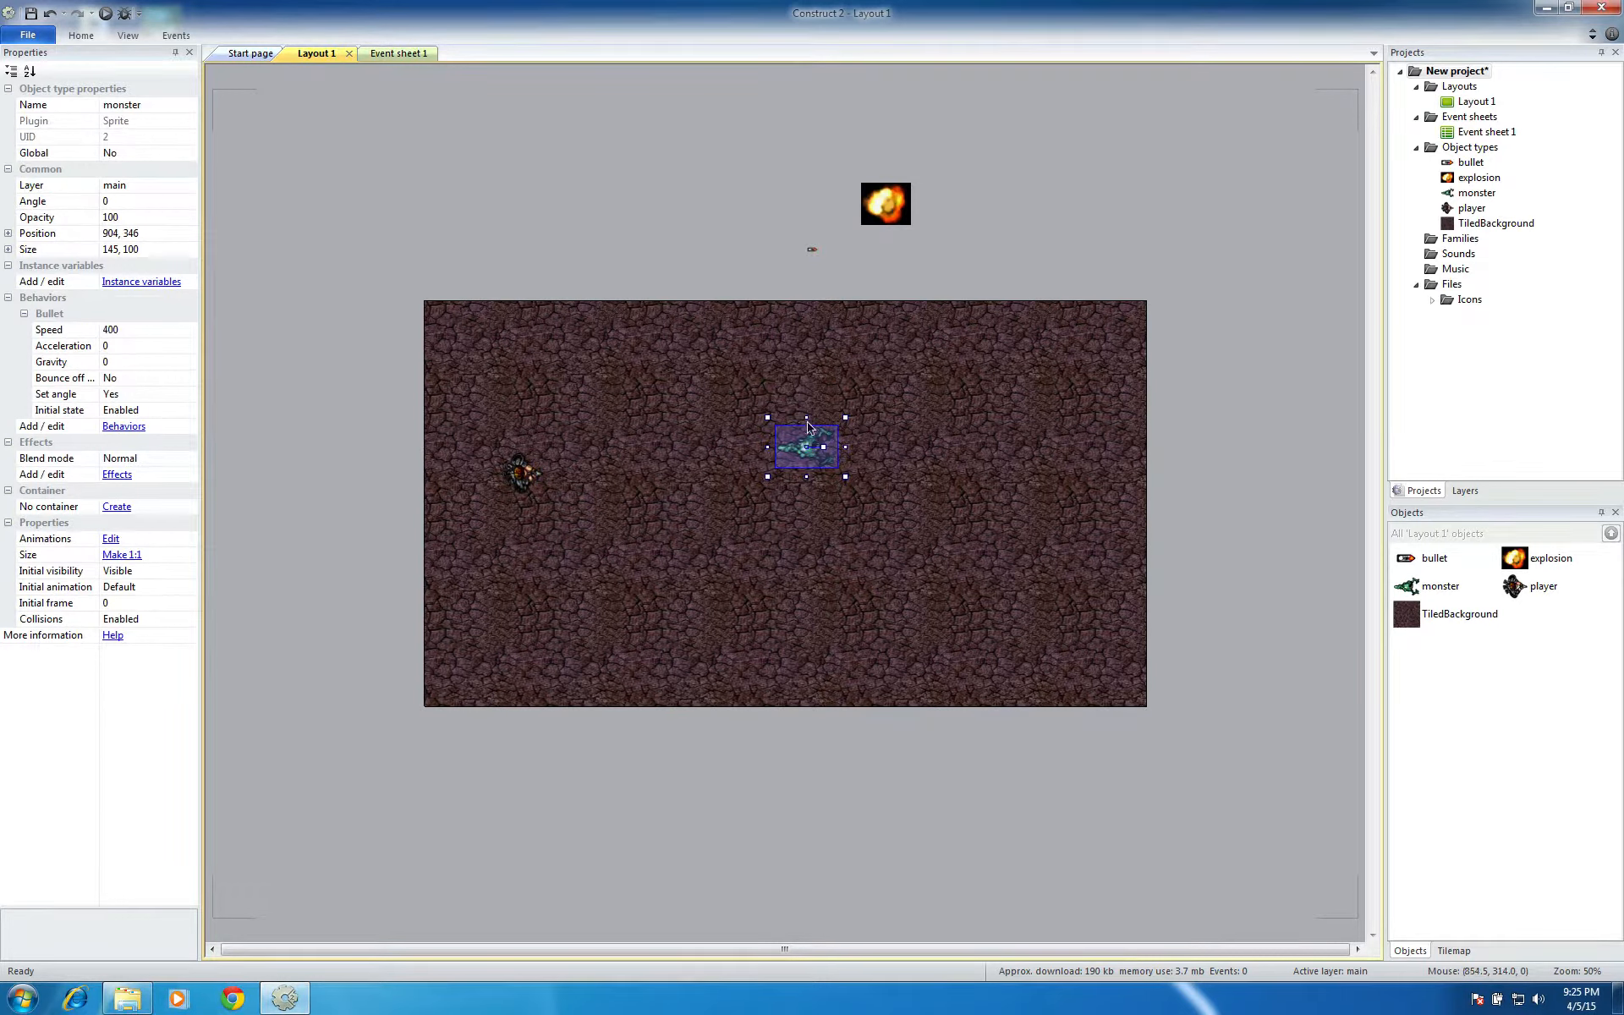
pyautogui.moveTo(1470, 192); pyautogui.dragTo(1056, 365)
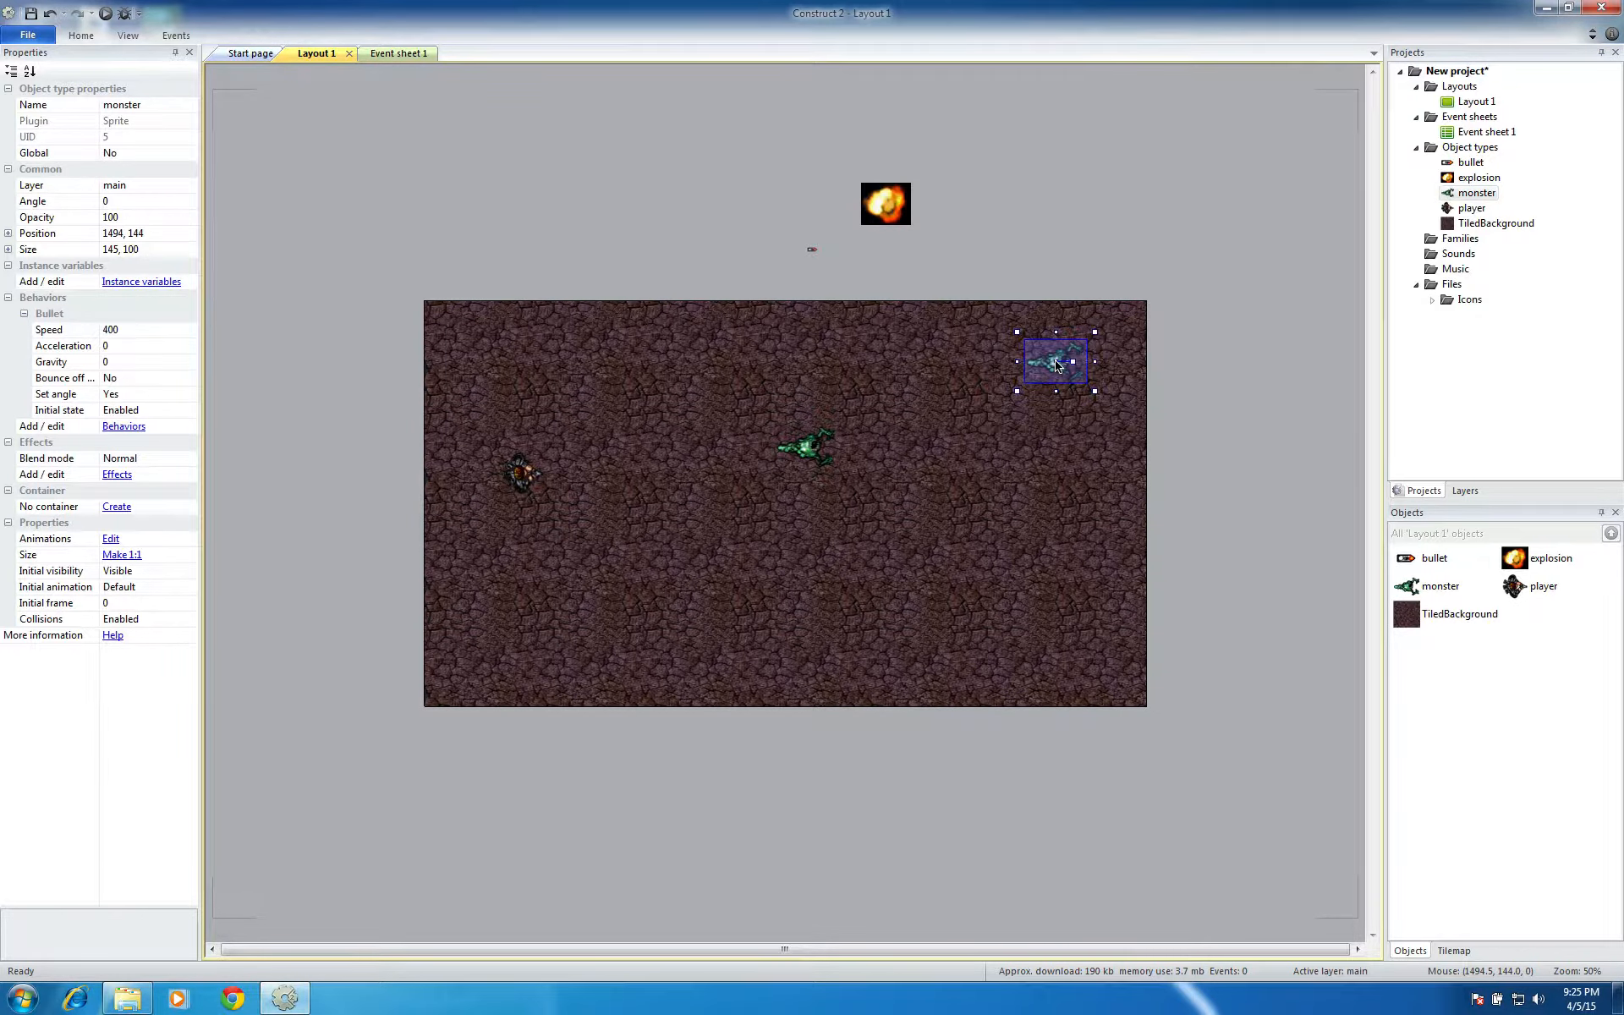
pyautogui.moveTo(1056, 365)
pyautogui.keyDown('ctrl'); pyautogui.mouseDown()
pyautogui.moveTo(1018, 510)
pyautogui.moveTo(946, 576)
pyautogui.moveTo(916, 496)
pyautogui.mouseUp(); pyautogui.keyUp('ctrl')
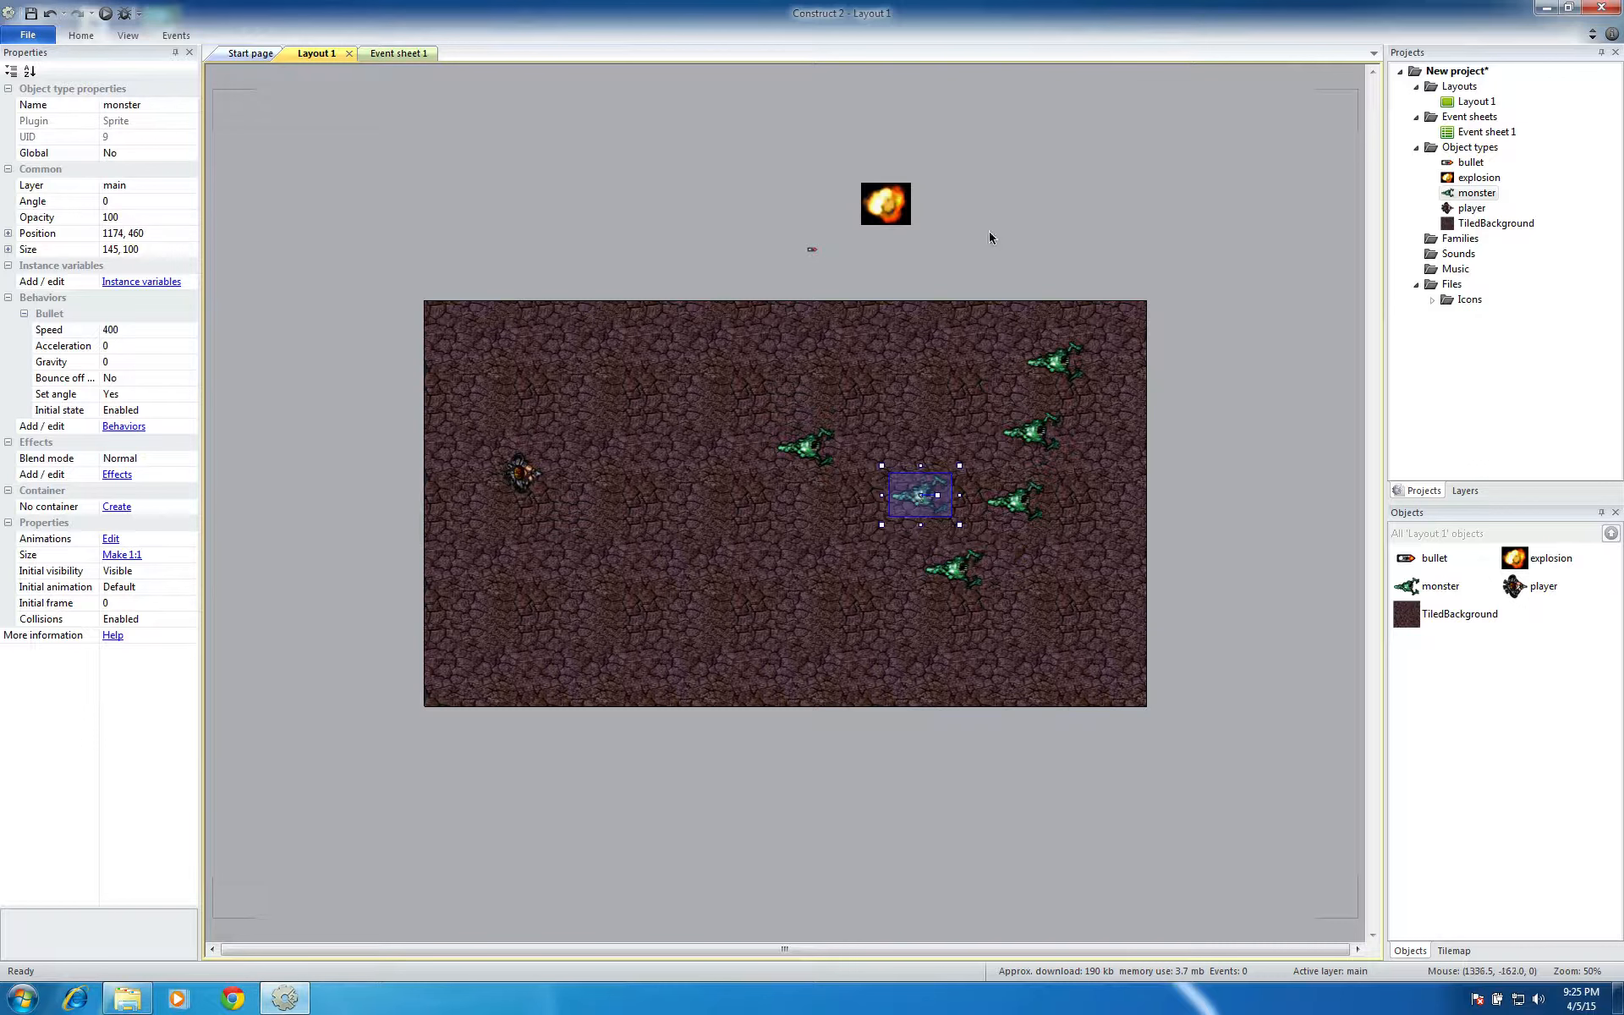
pyautogui.click(988, 257)
pyautogui.click(819, 445)
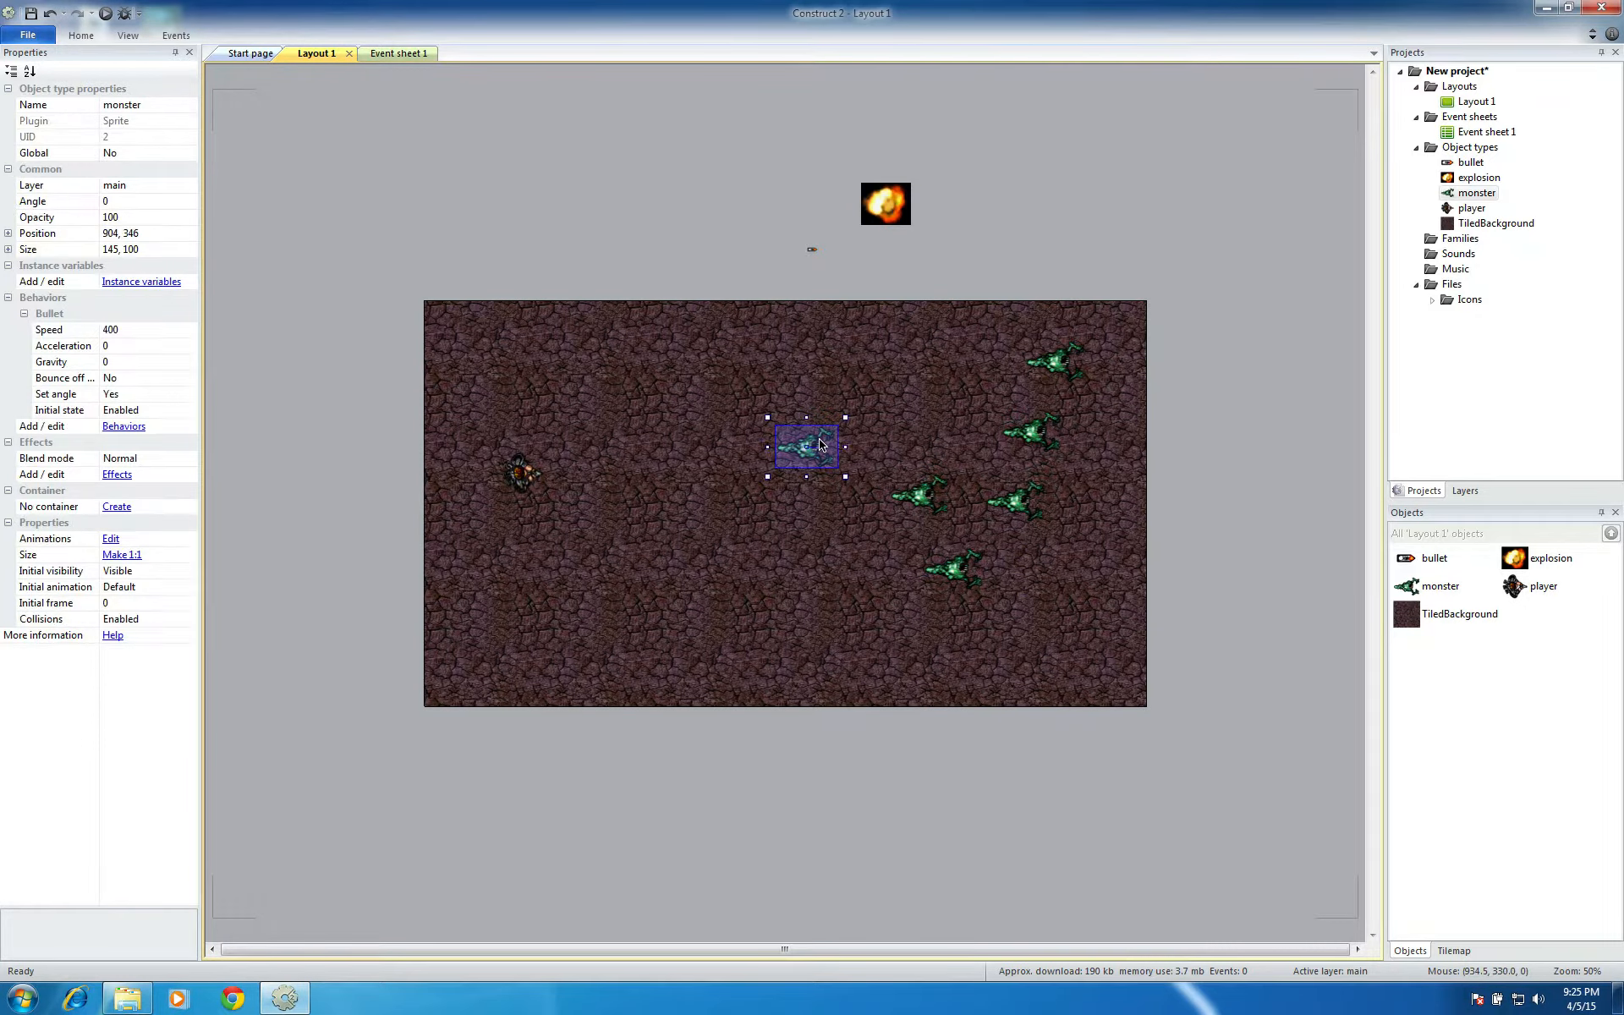
pyautogui.keyDown('ctrl'); pyautogui.moveTo(819, 445); pyautogui.dragTo(801, 576); pyautogui.keyUp('ctrl')
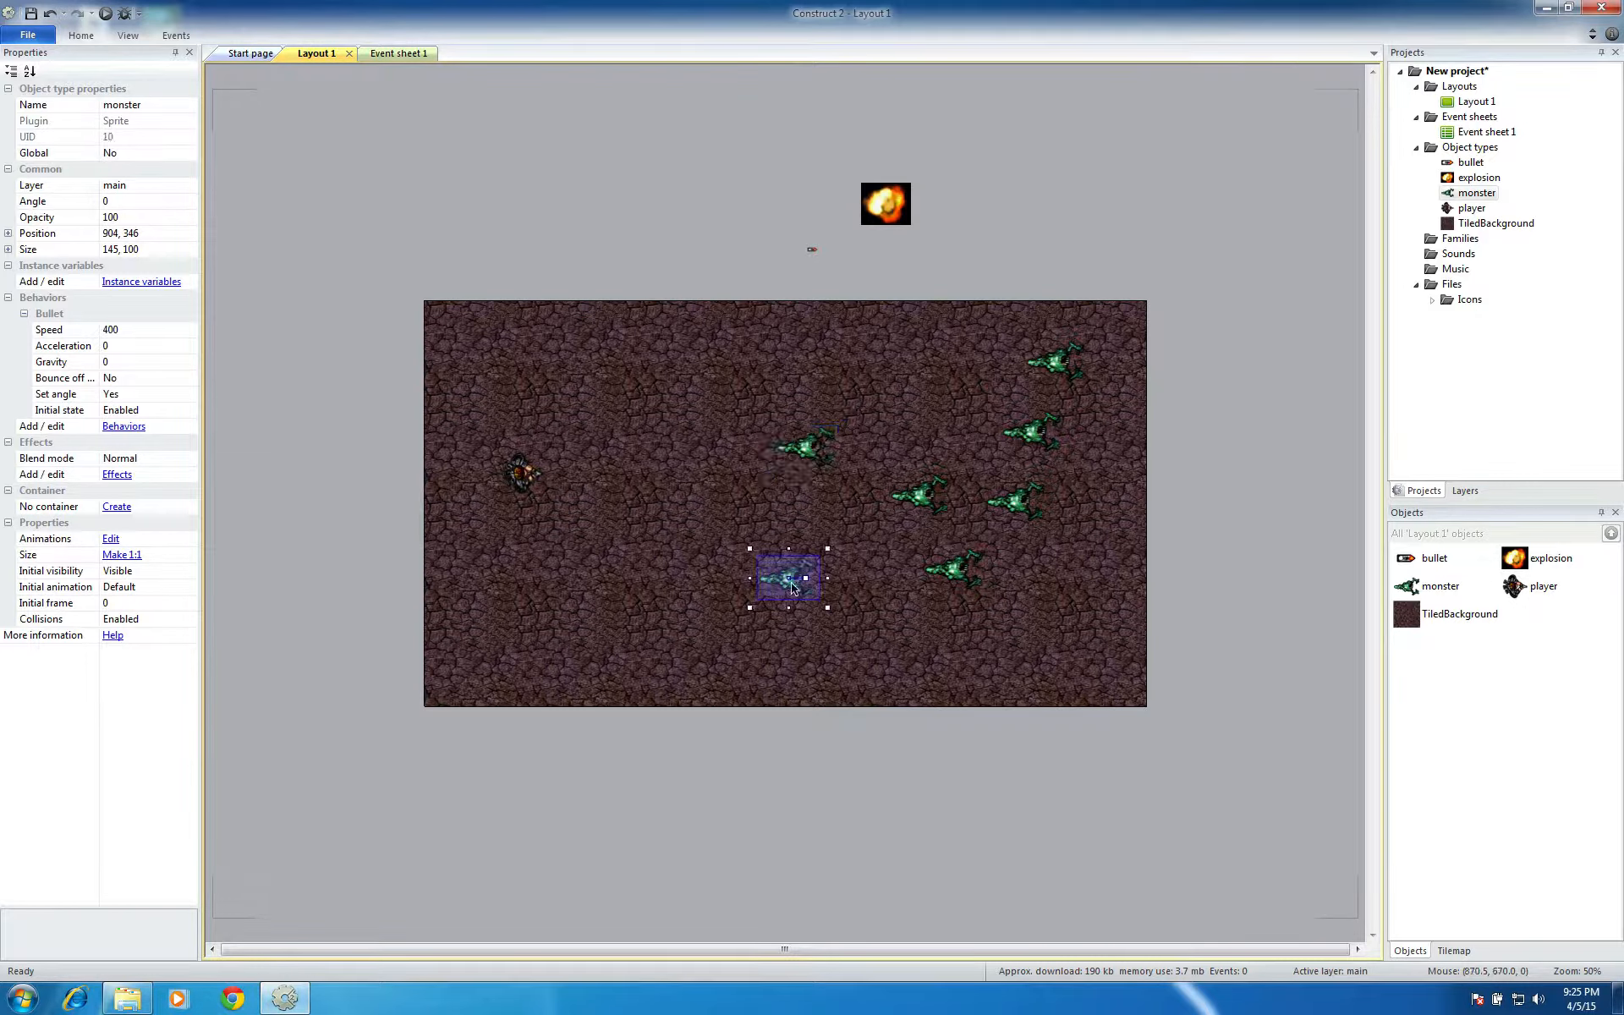
pyautogui.click(1057, 630)
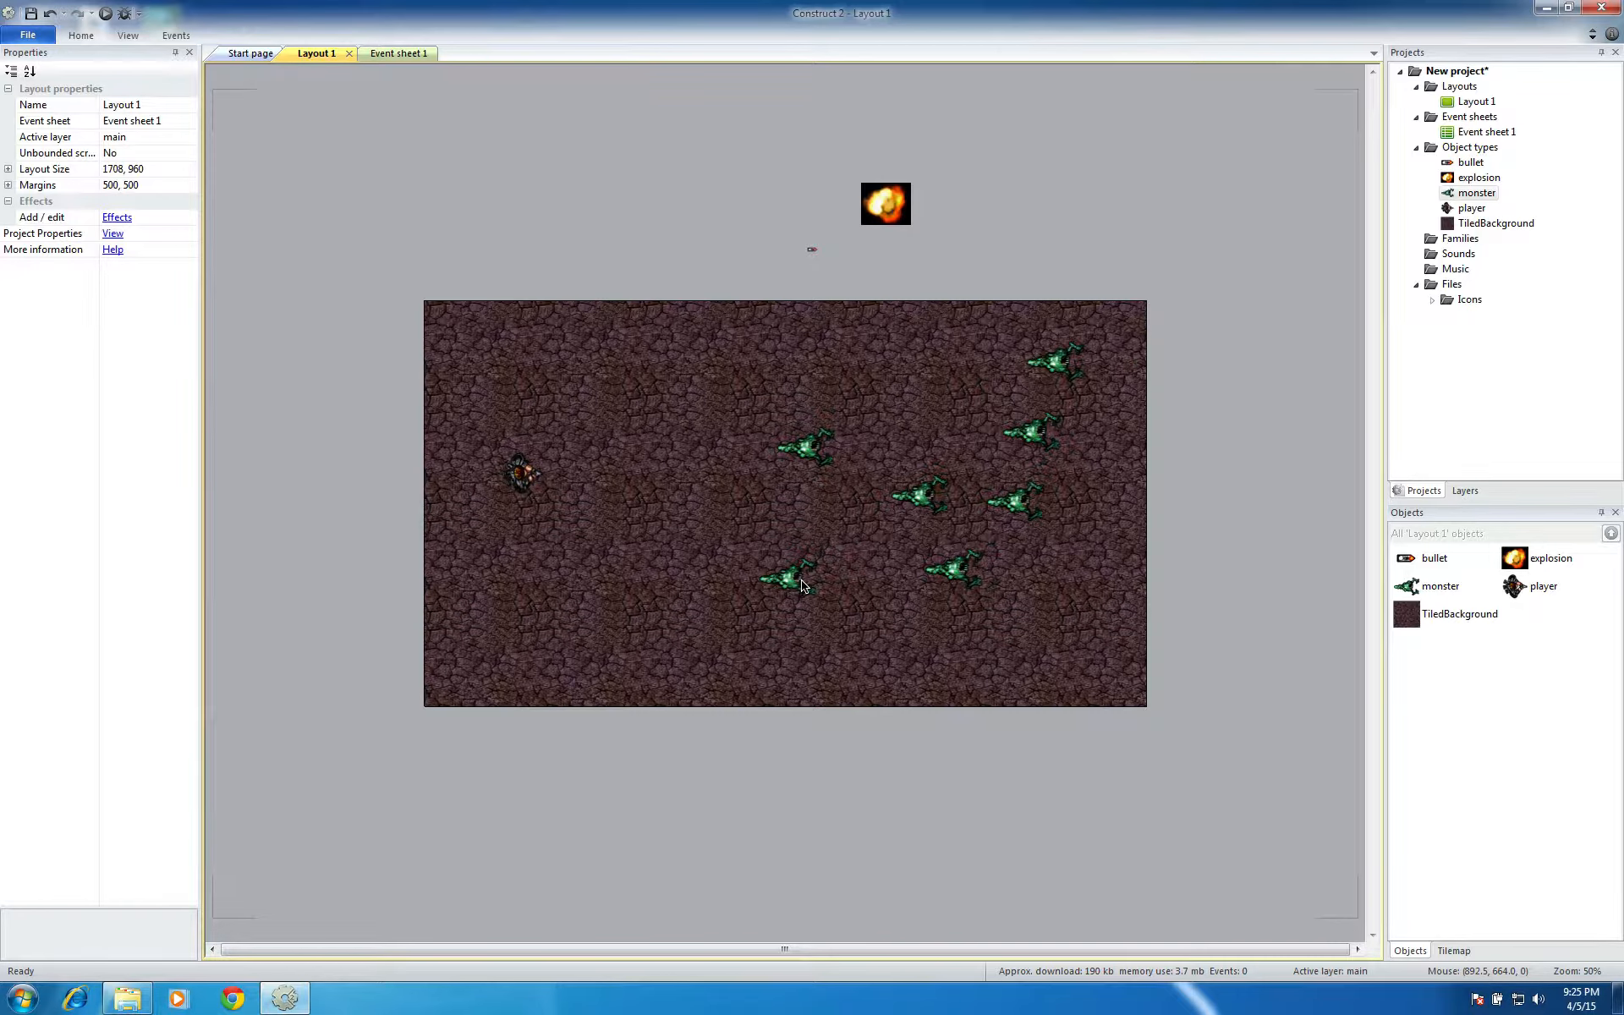
# Insert the Keyboard input object into the project
pyautogui.doubleClick(693, 281)
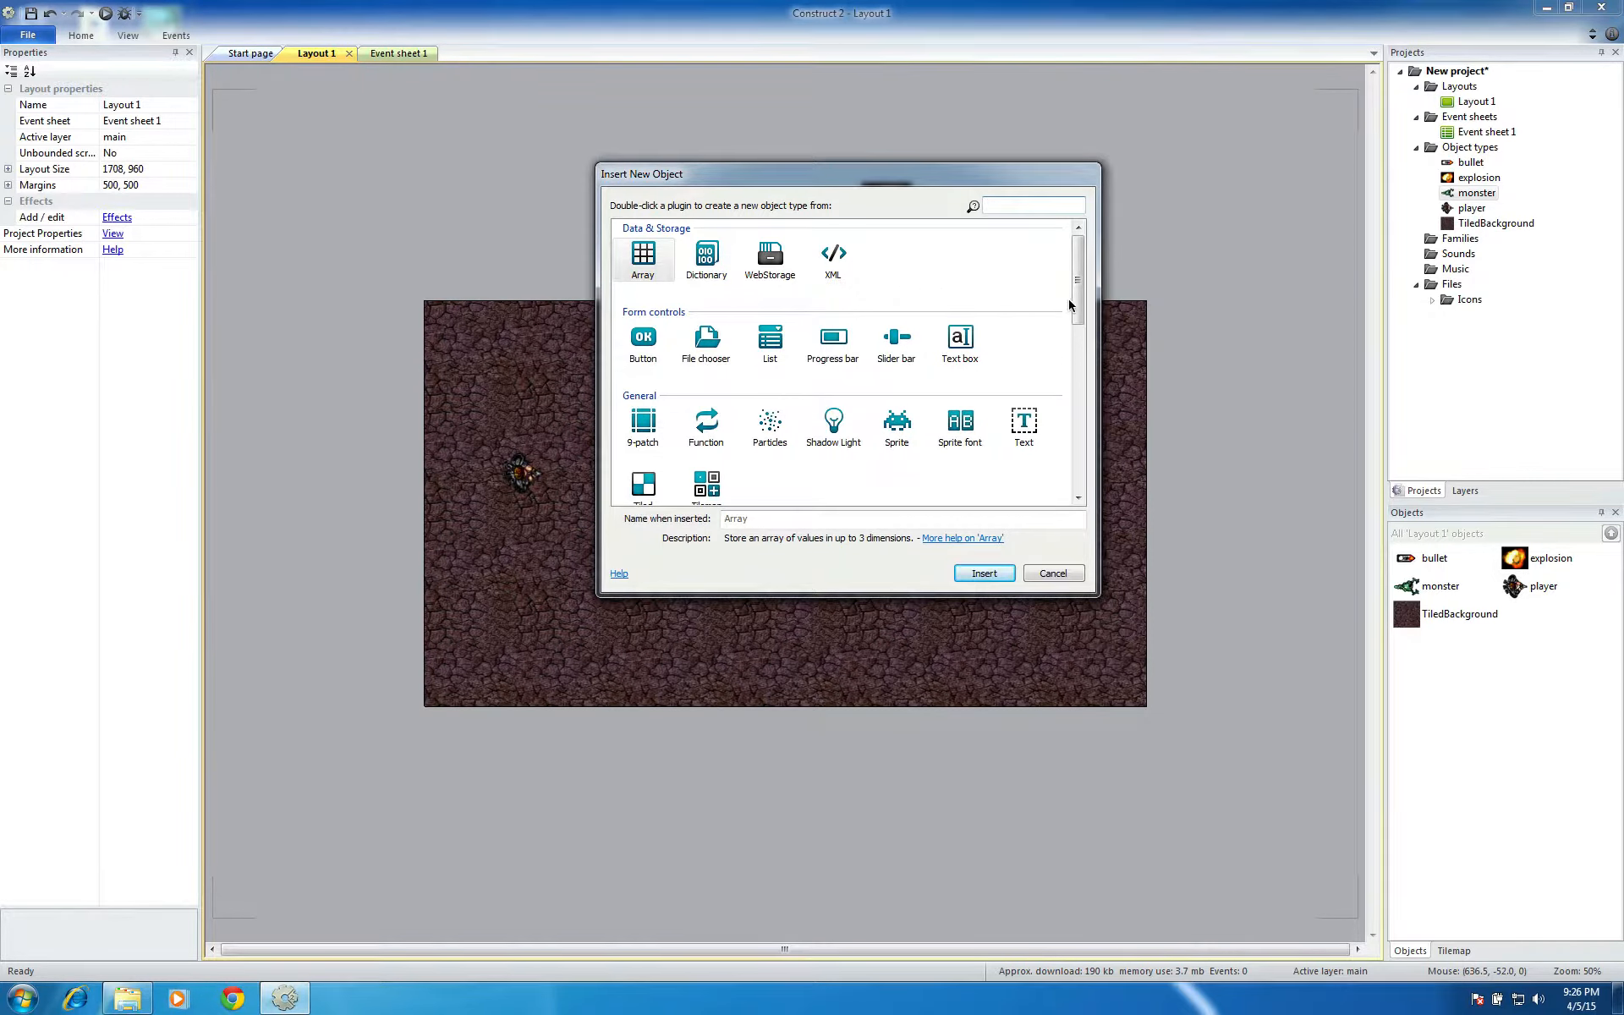
pyautogui.moveTo(1079, 309); pyautogui.dragTo(1080, 374)
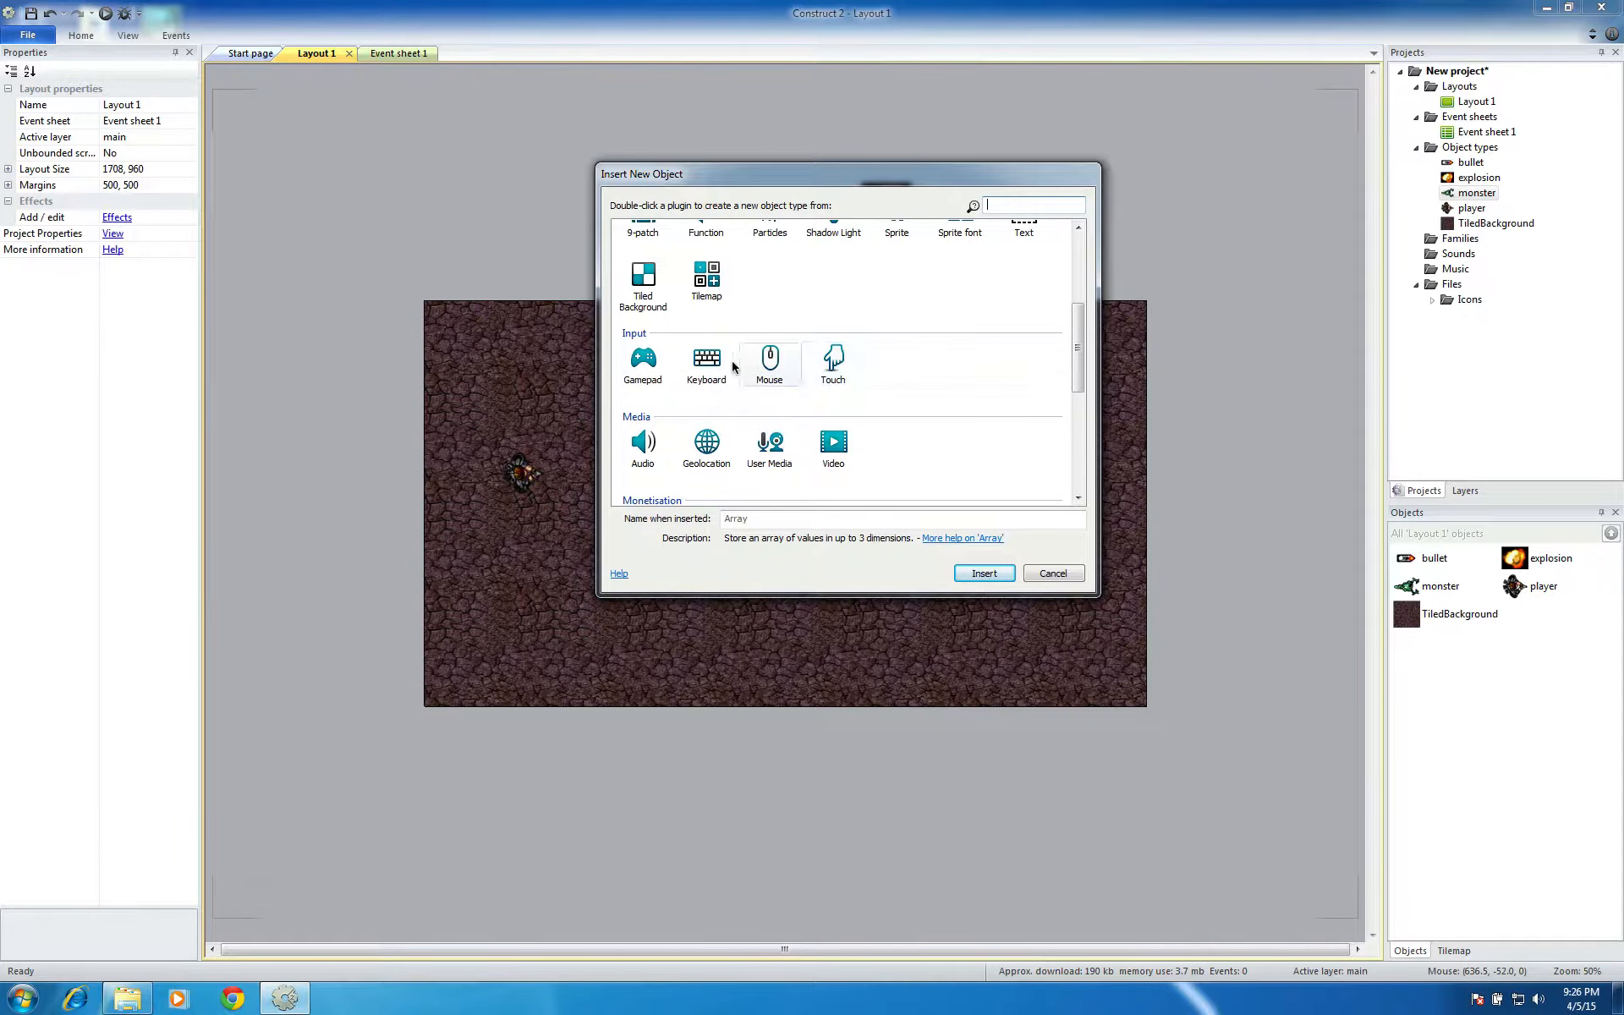
pyautogui.click(706, 364)
pyautogui.click(1007, 572)
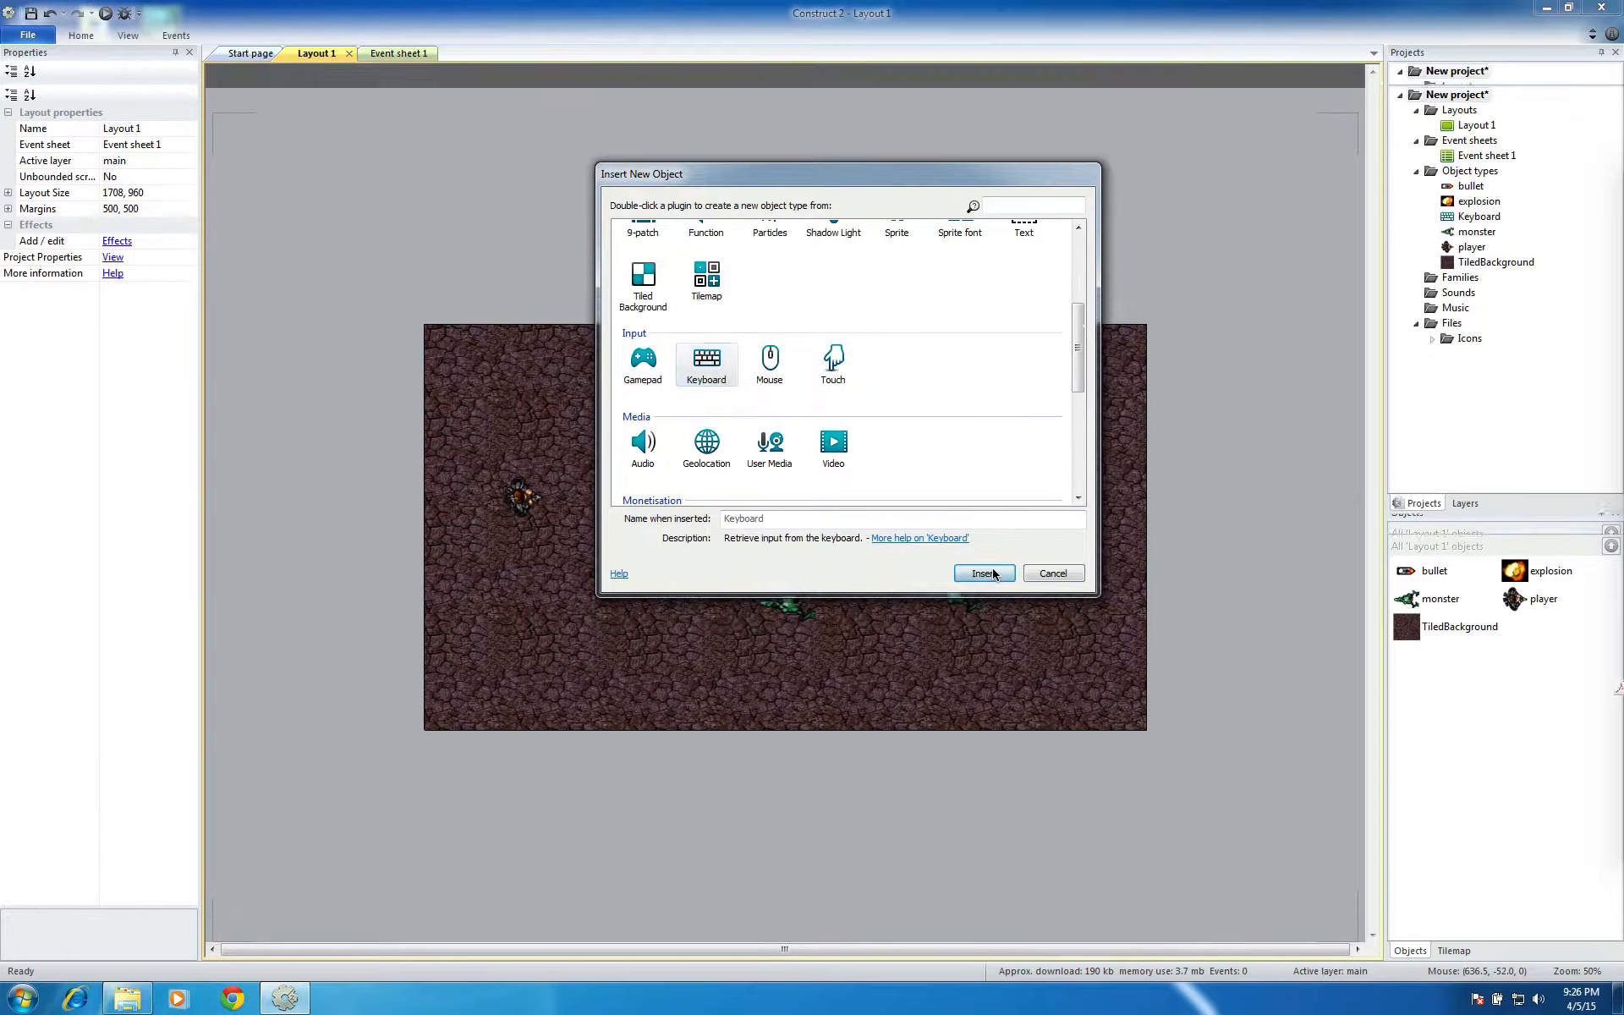
# Insert the Mouse input object into the project
pyautogui.doubleClick(887, 288)
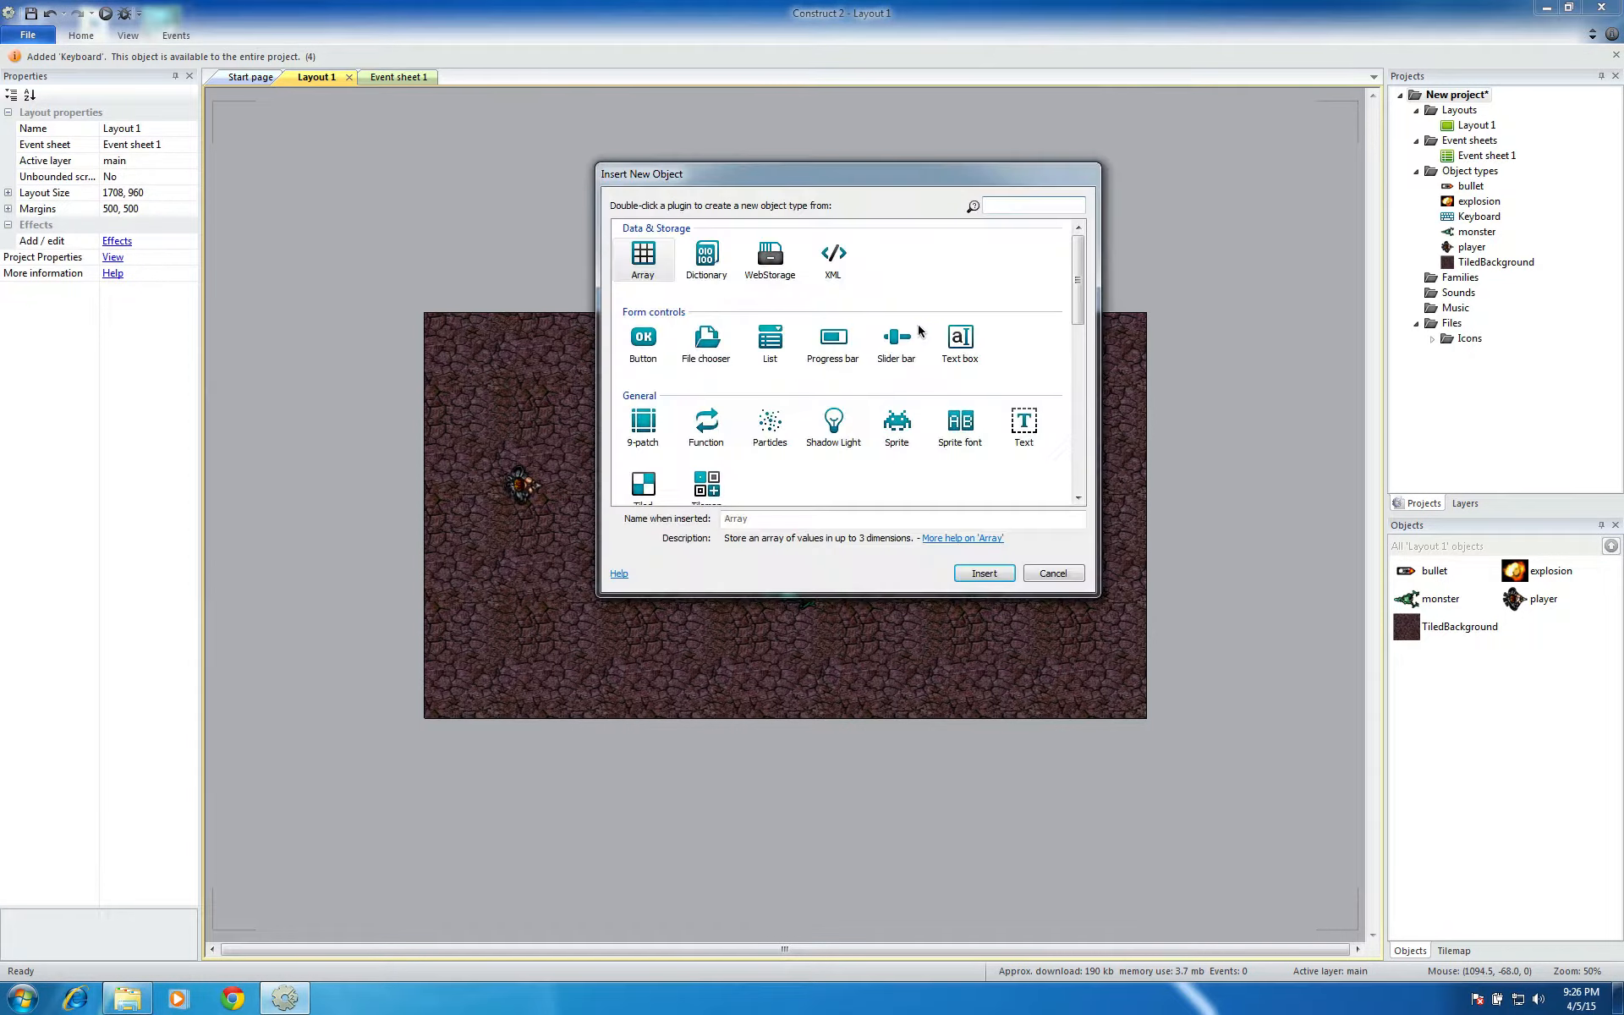
pyautogui.click(1077, 498)
pyautogui.click(1077, 498)
pyautogui.click(1078, 499)
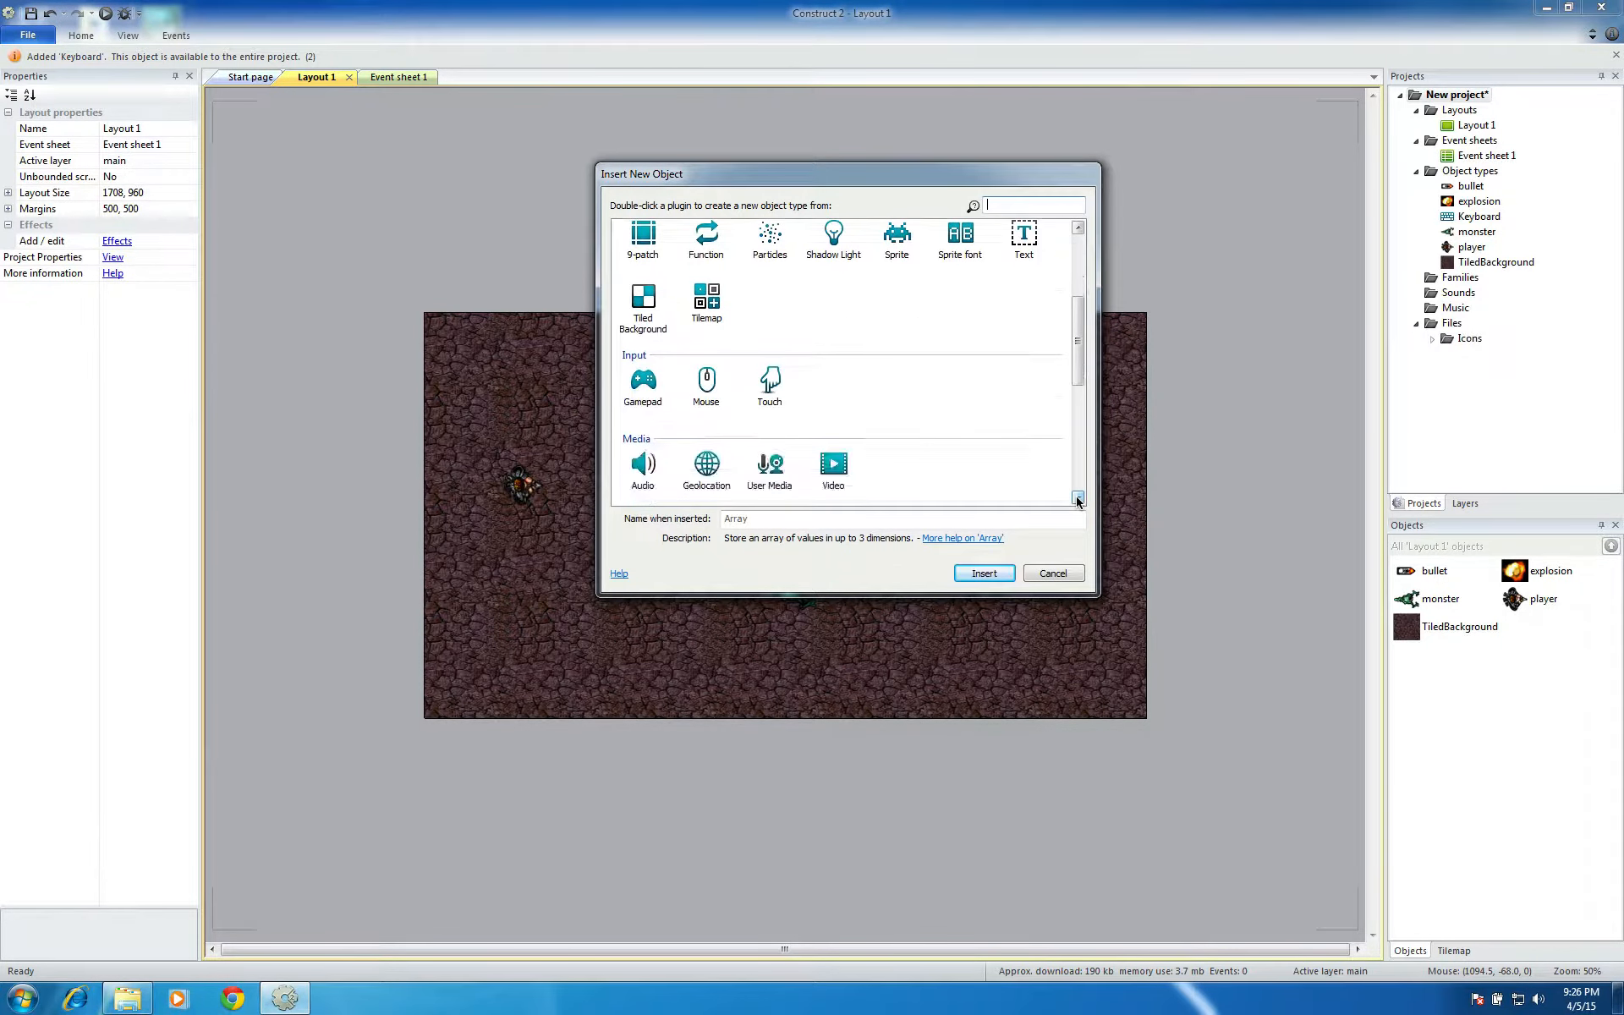
pyautogui.click(705, 382)
pyautogui.click(975, 576)
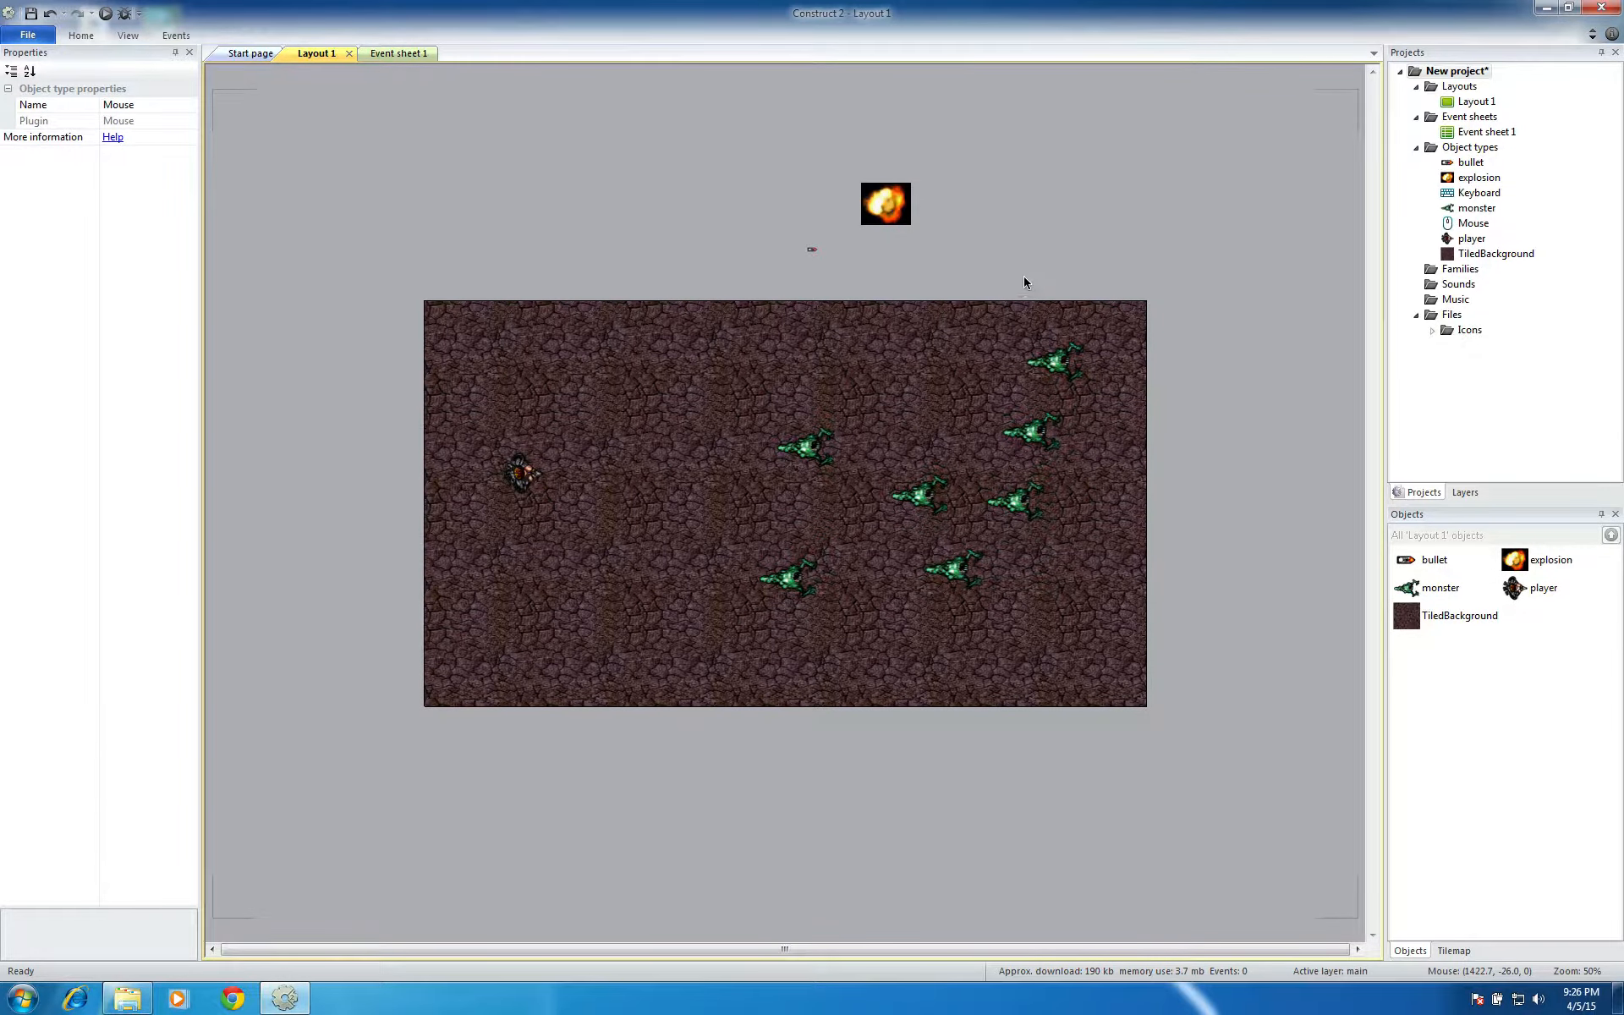
pyautogui.doubleClick(1022, 281)
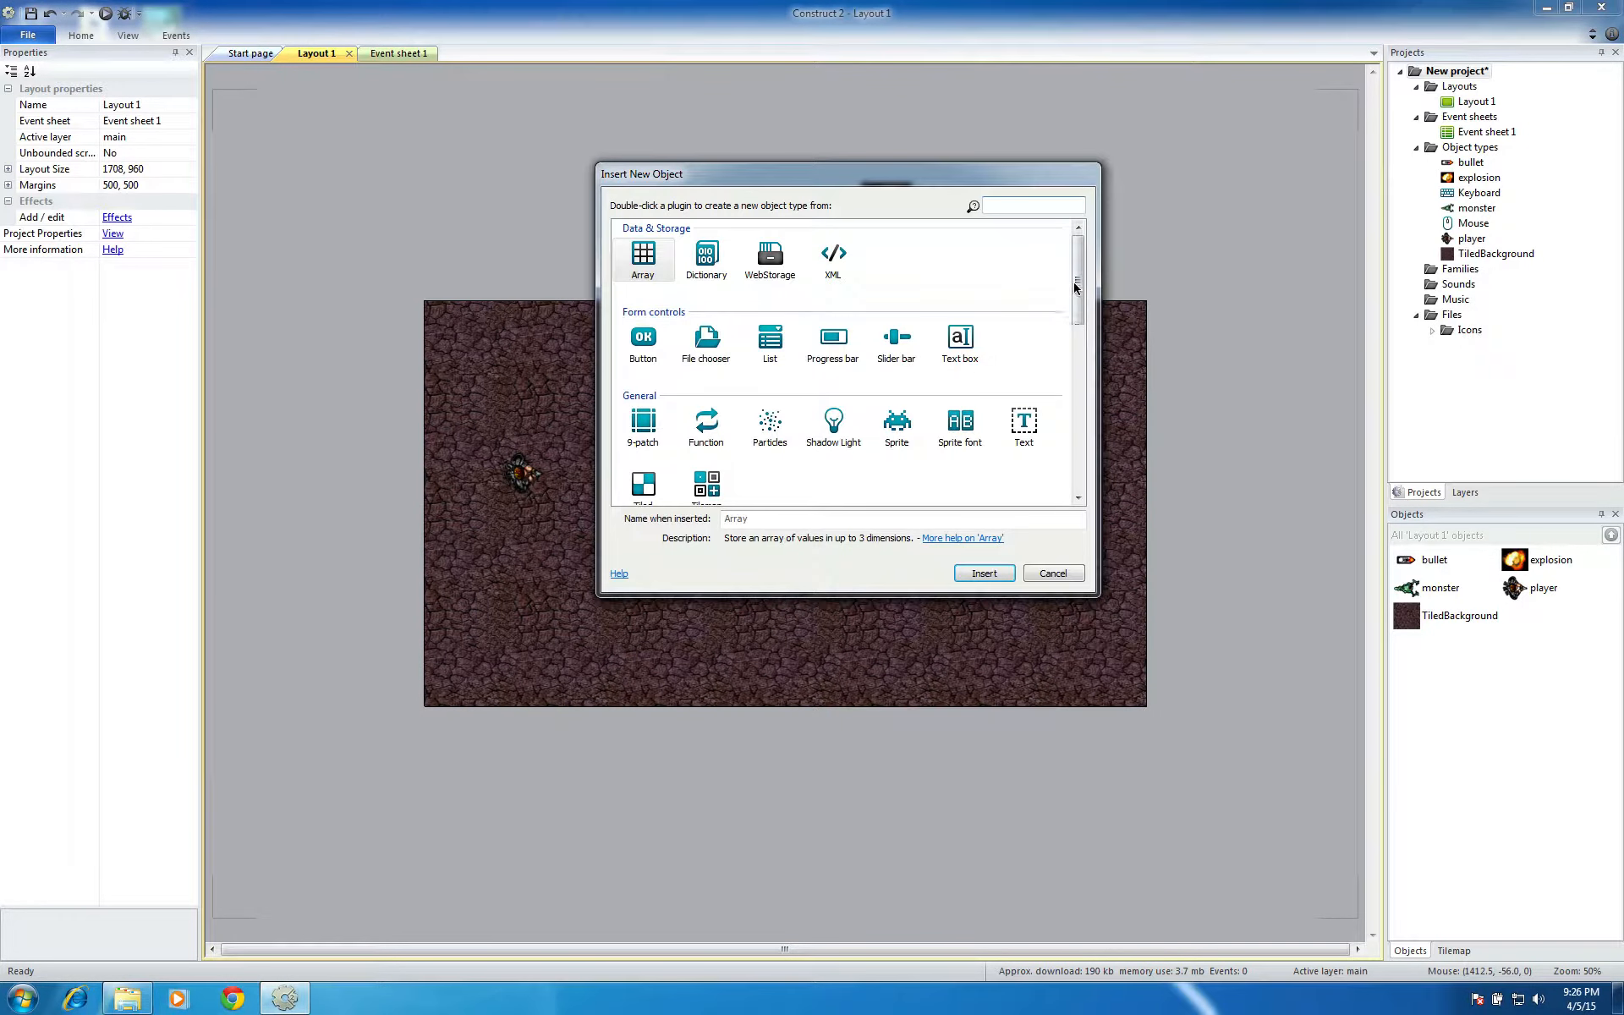
pyautogui.moveTo(1074, 282); pyautogui.dragTo(1076, 378)
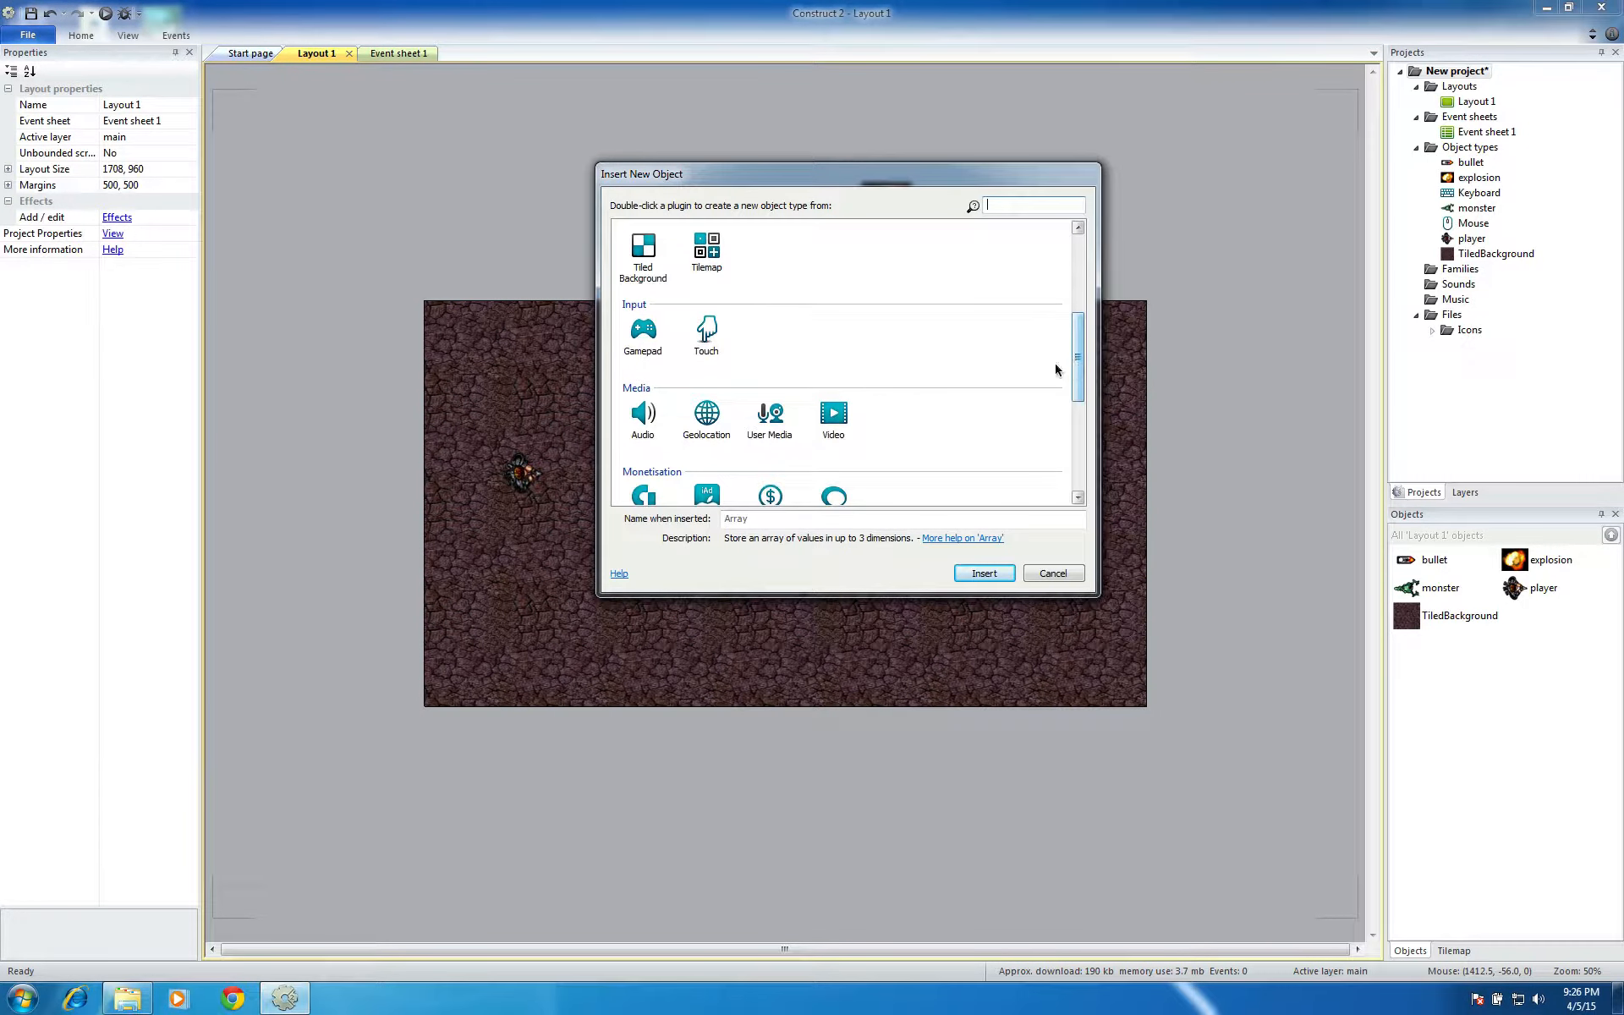
pyautogui.click(707, 341)
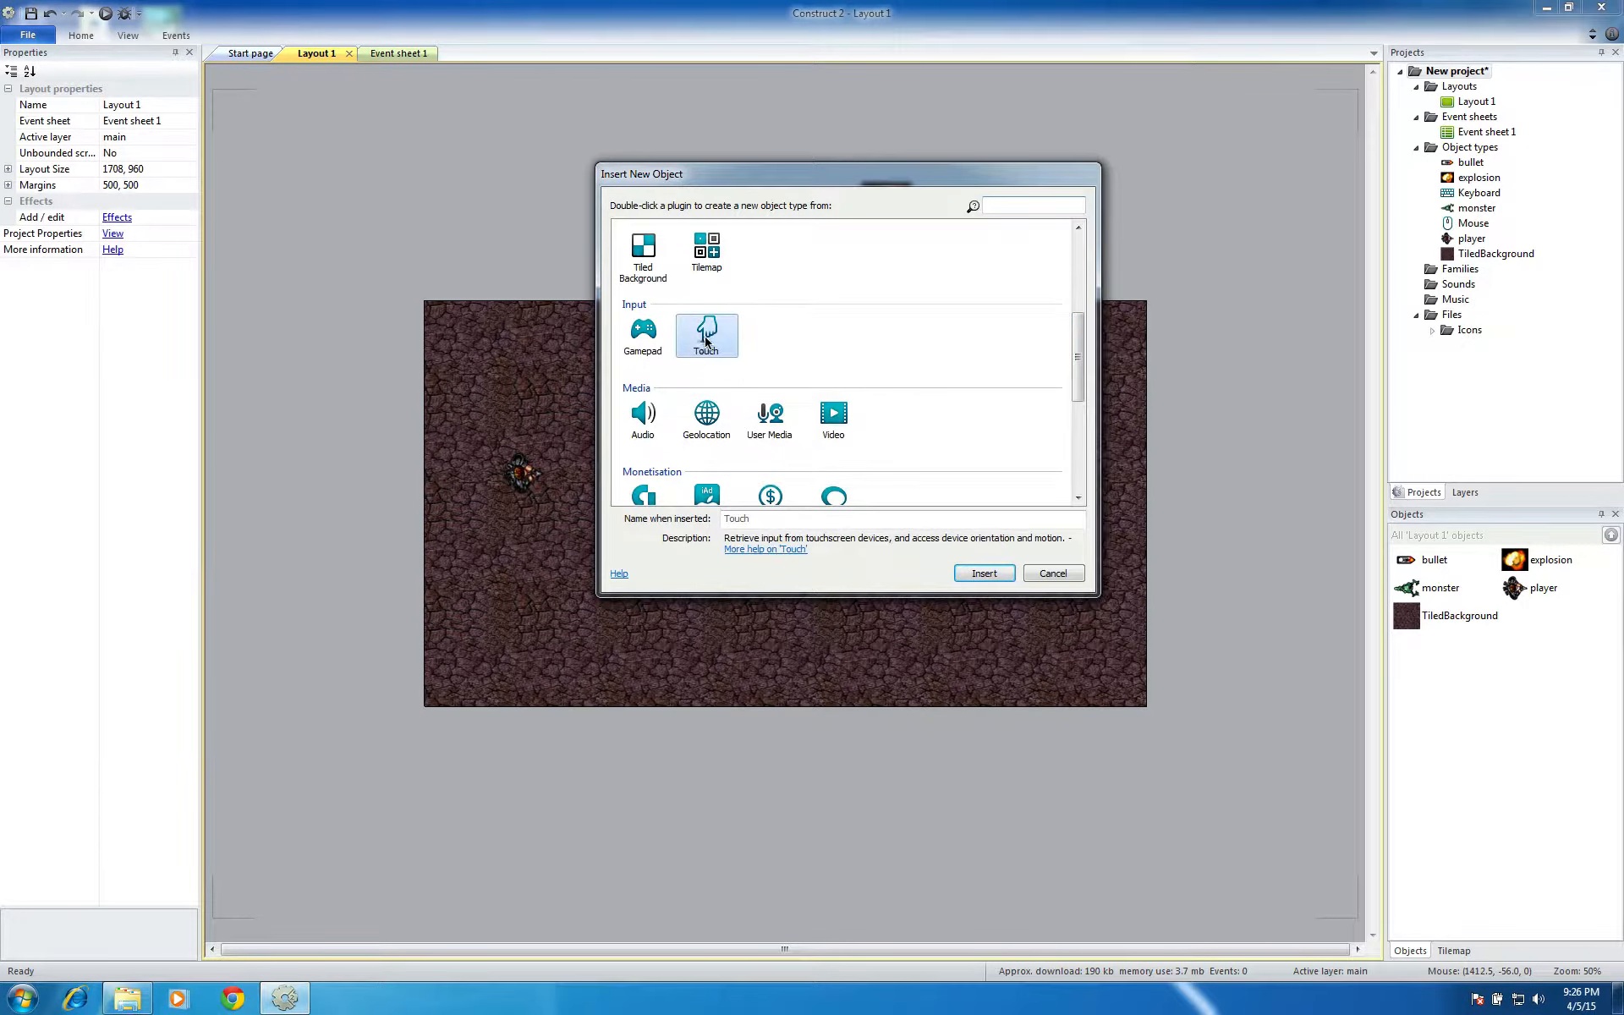
pyautogui.click(1053, 573)
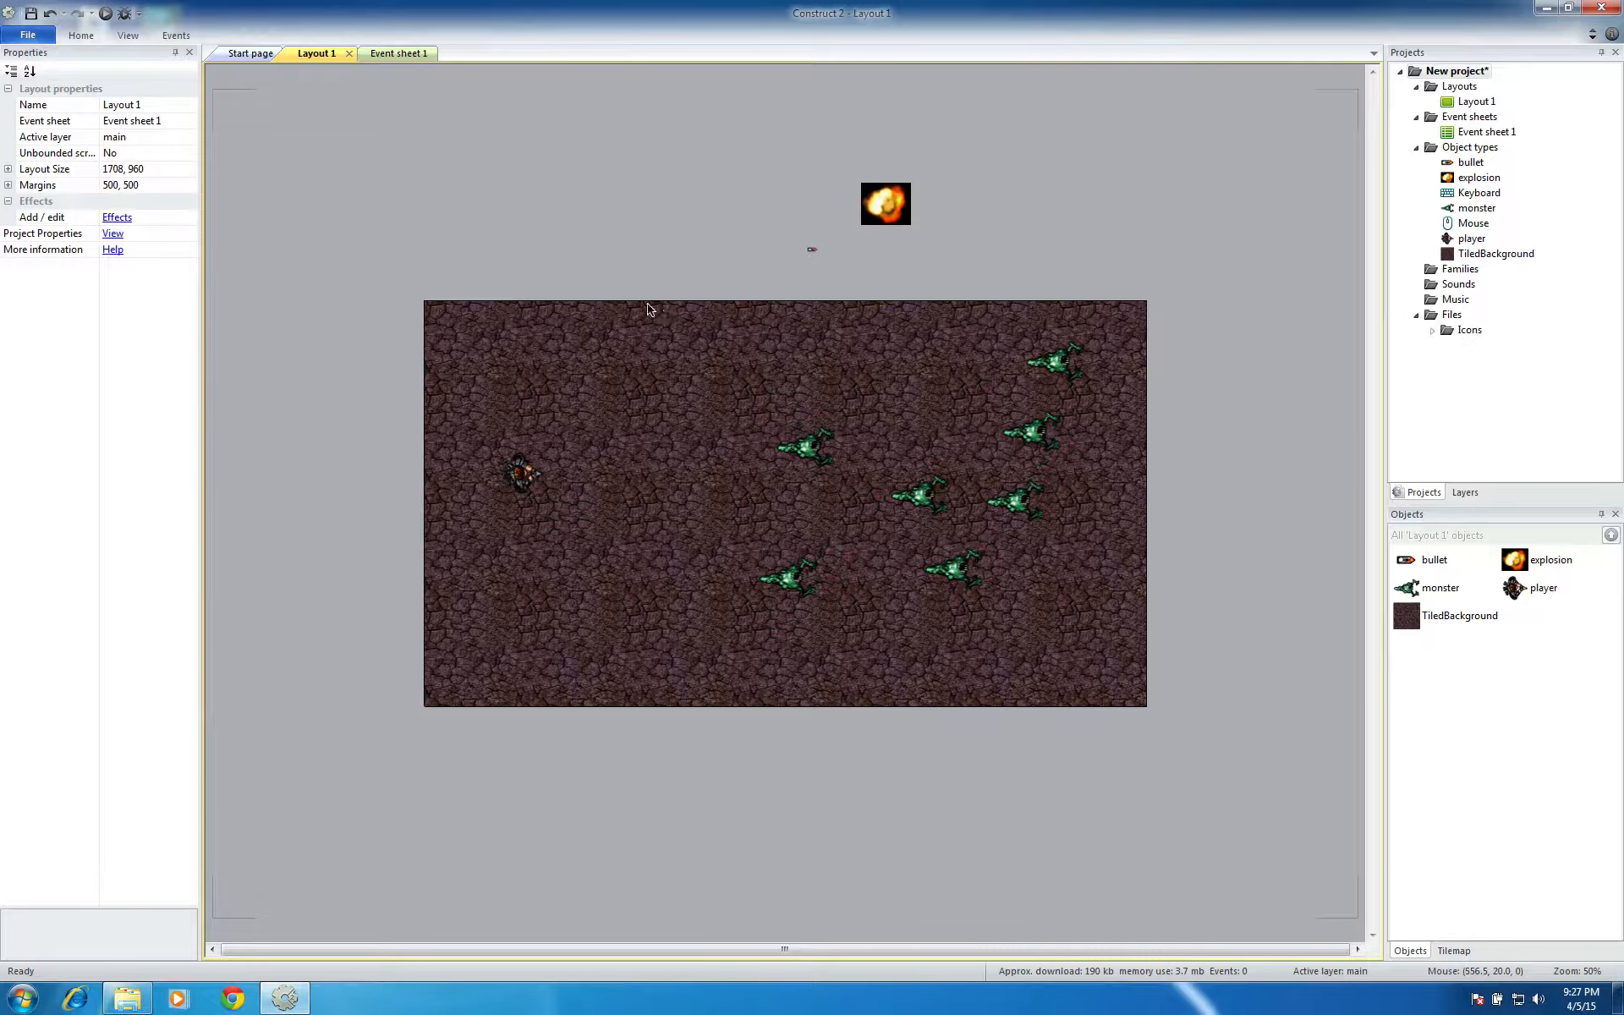
# Run the layout in the browser, move the player right, up and left to test it, and close the preview
pyautogui.click(106, 14)
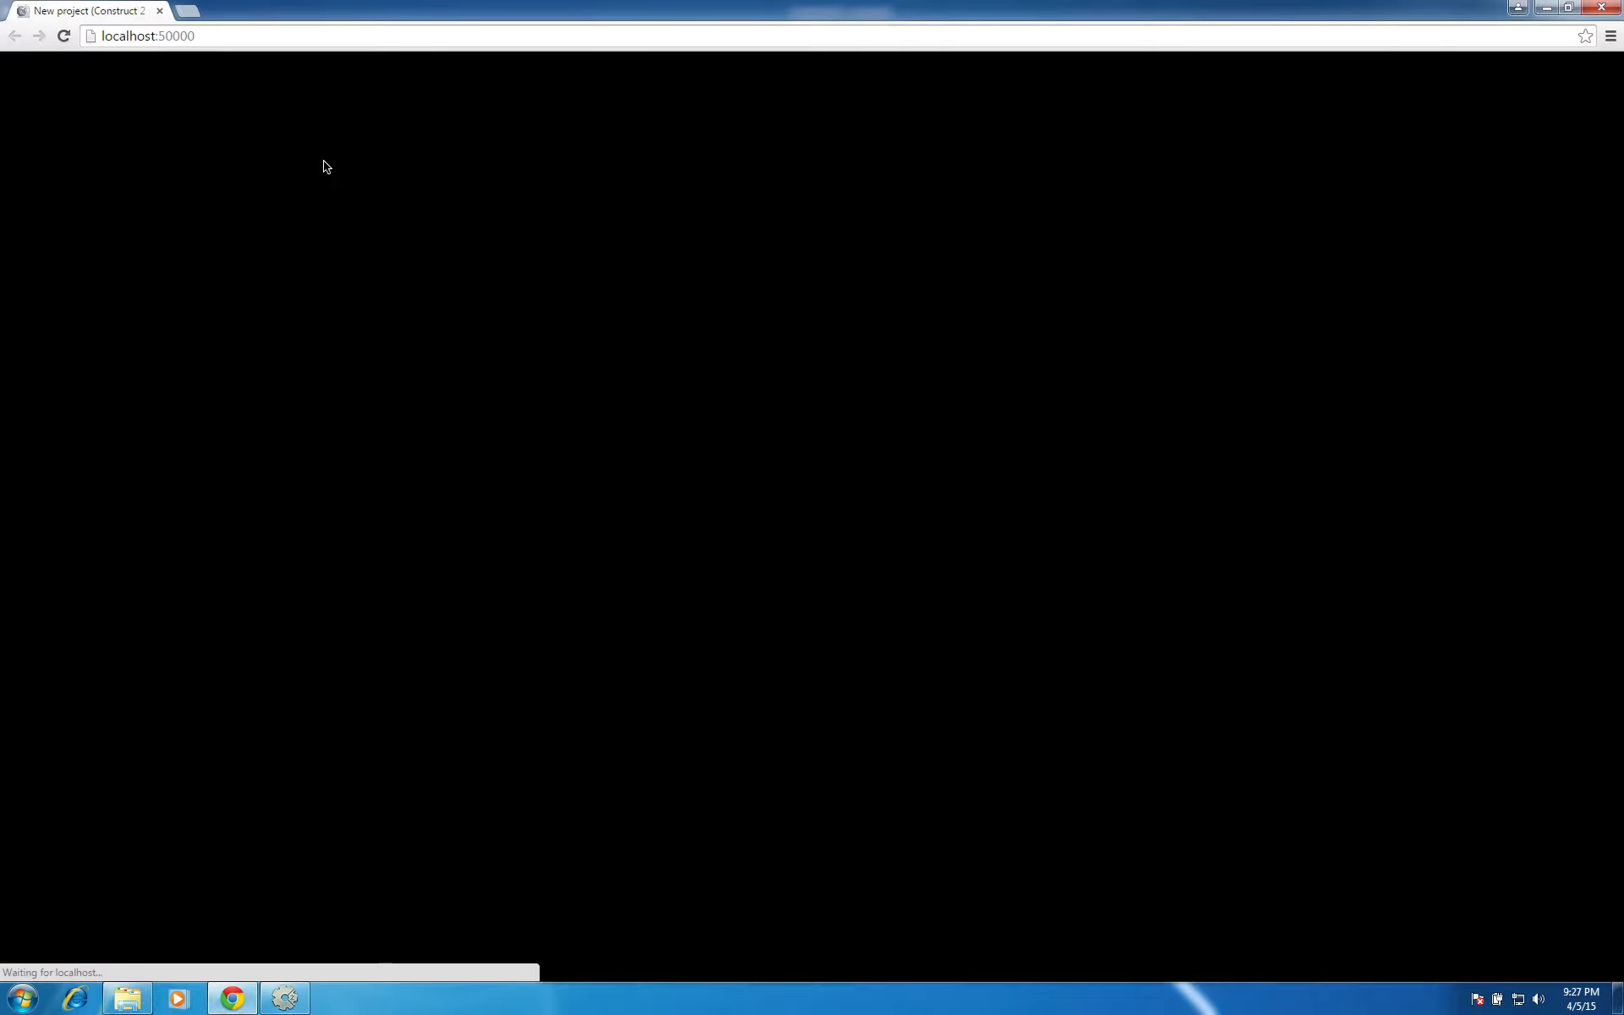
pyautogui.press('Right')
pyautogui.press('Up')
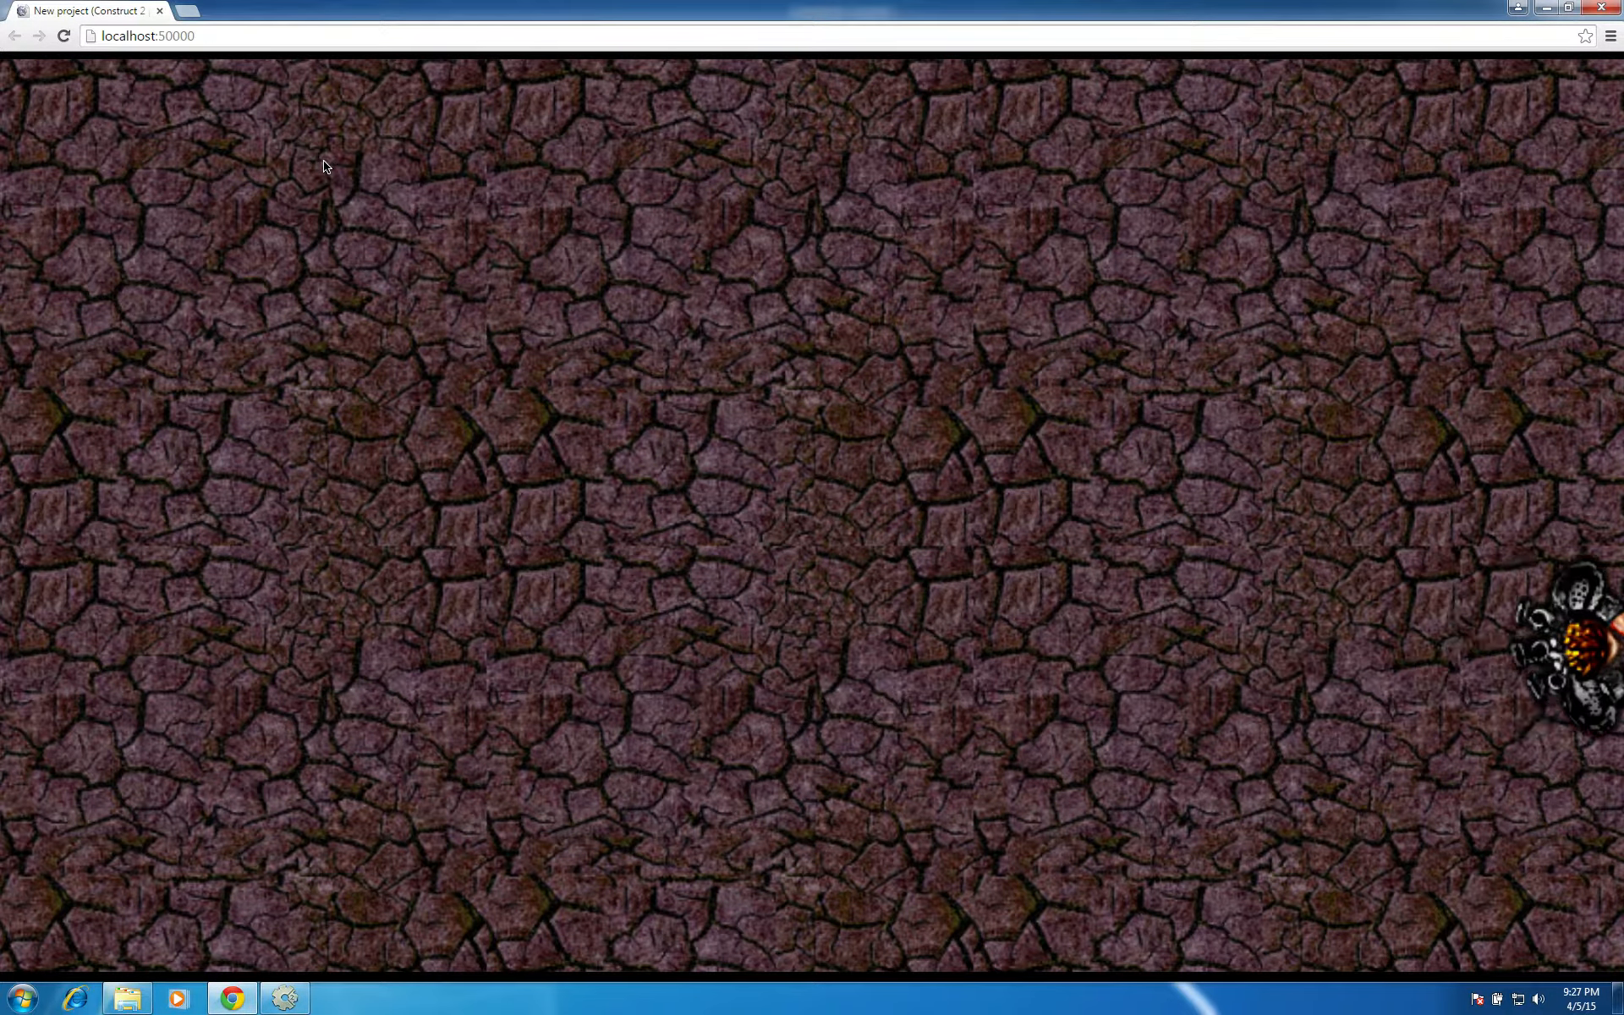
pyautogui.press('Left')
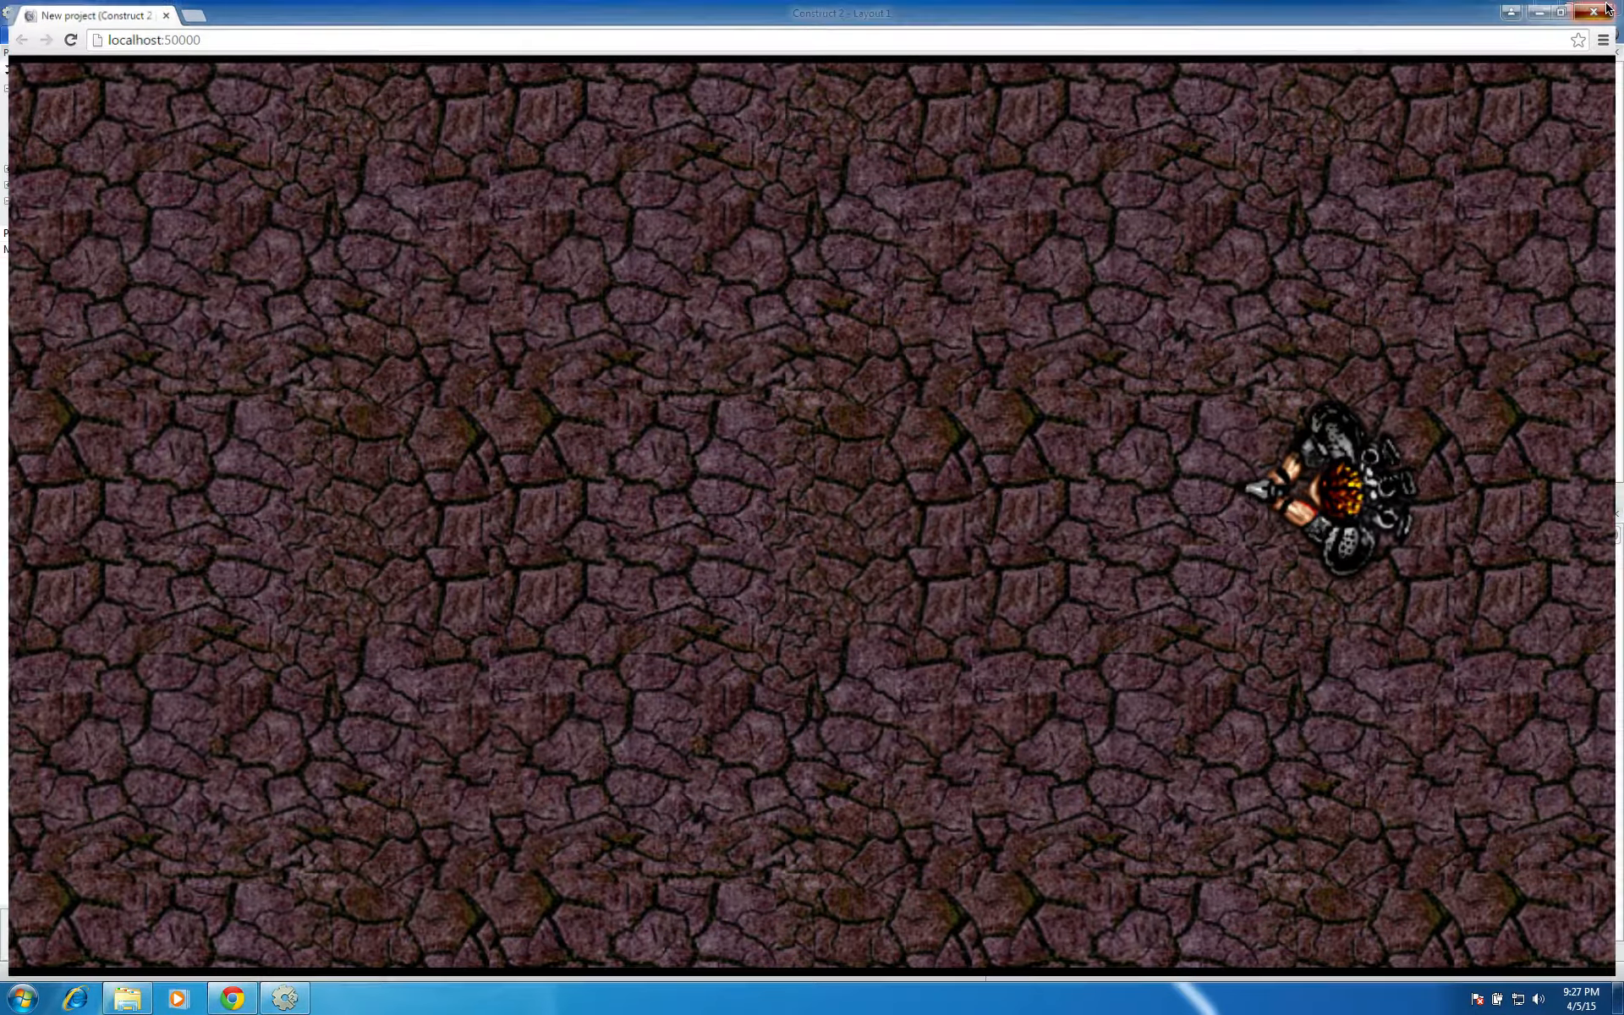
pyautogui.click(1601, 8)
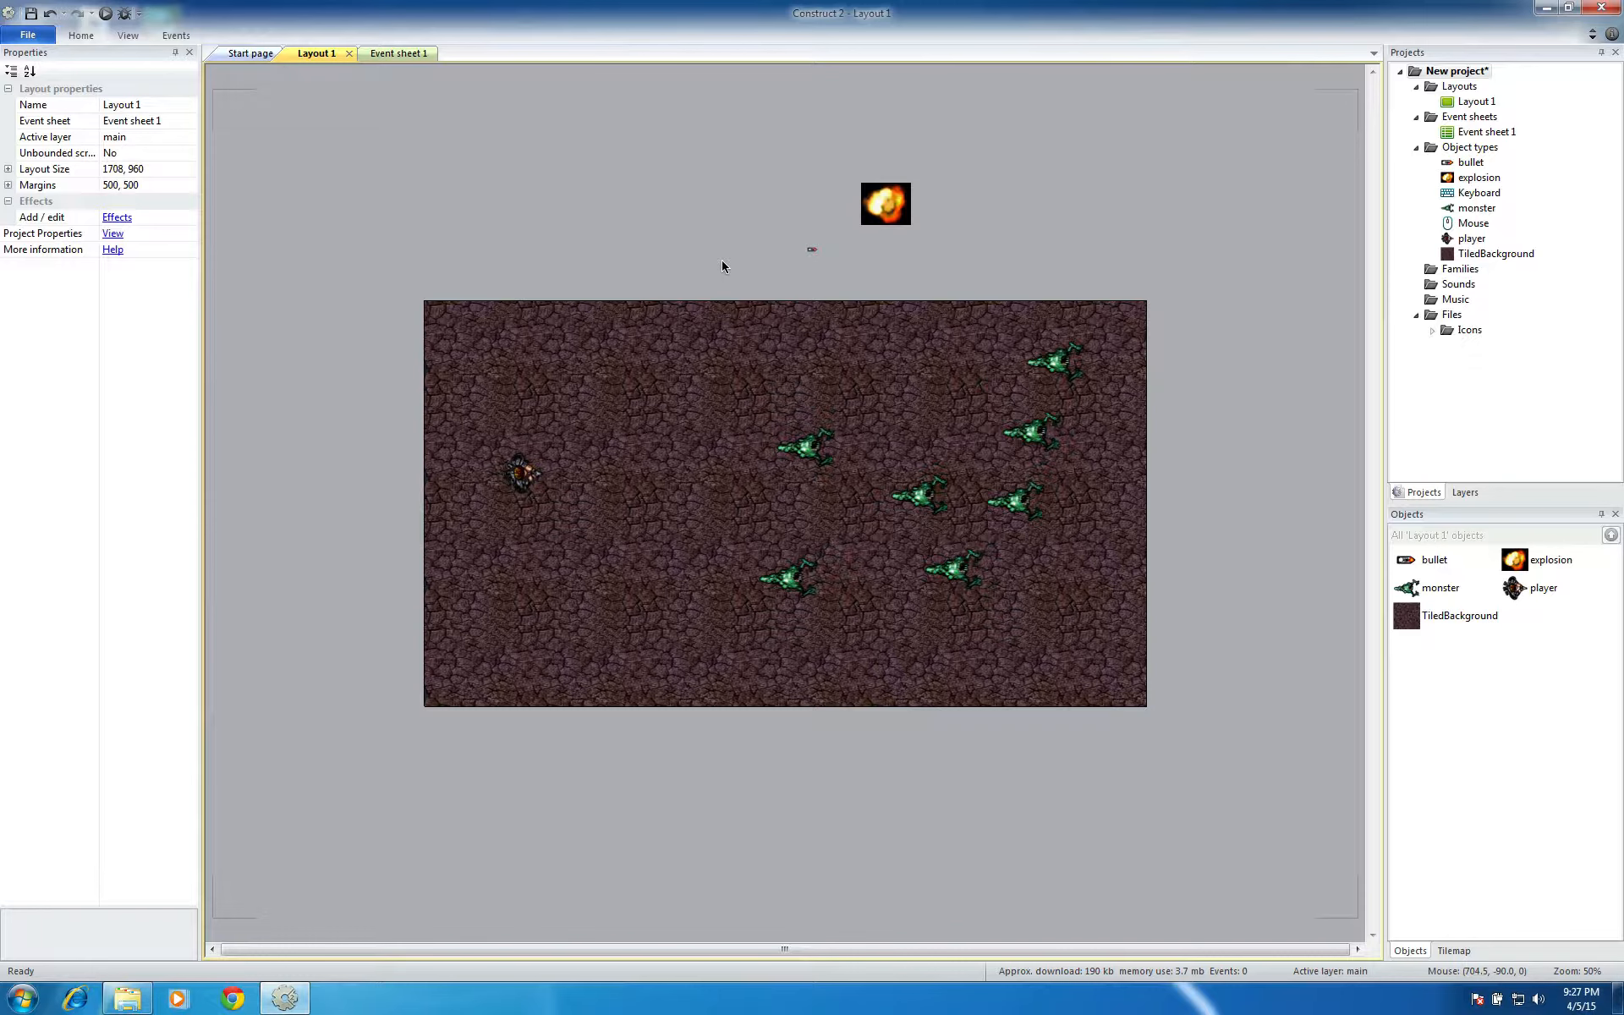
# Add a System "Every tick" event to the empty Event sheet 1
pyautogui.click(393, 54)
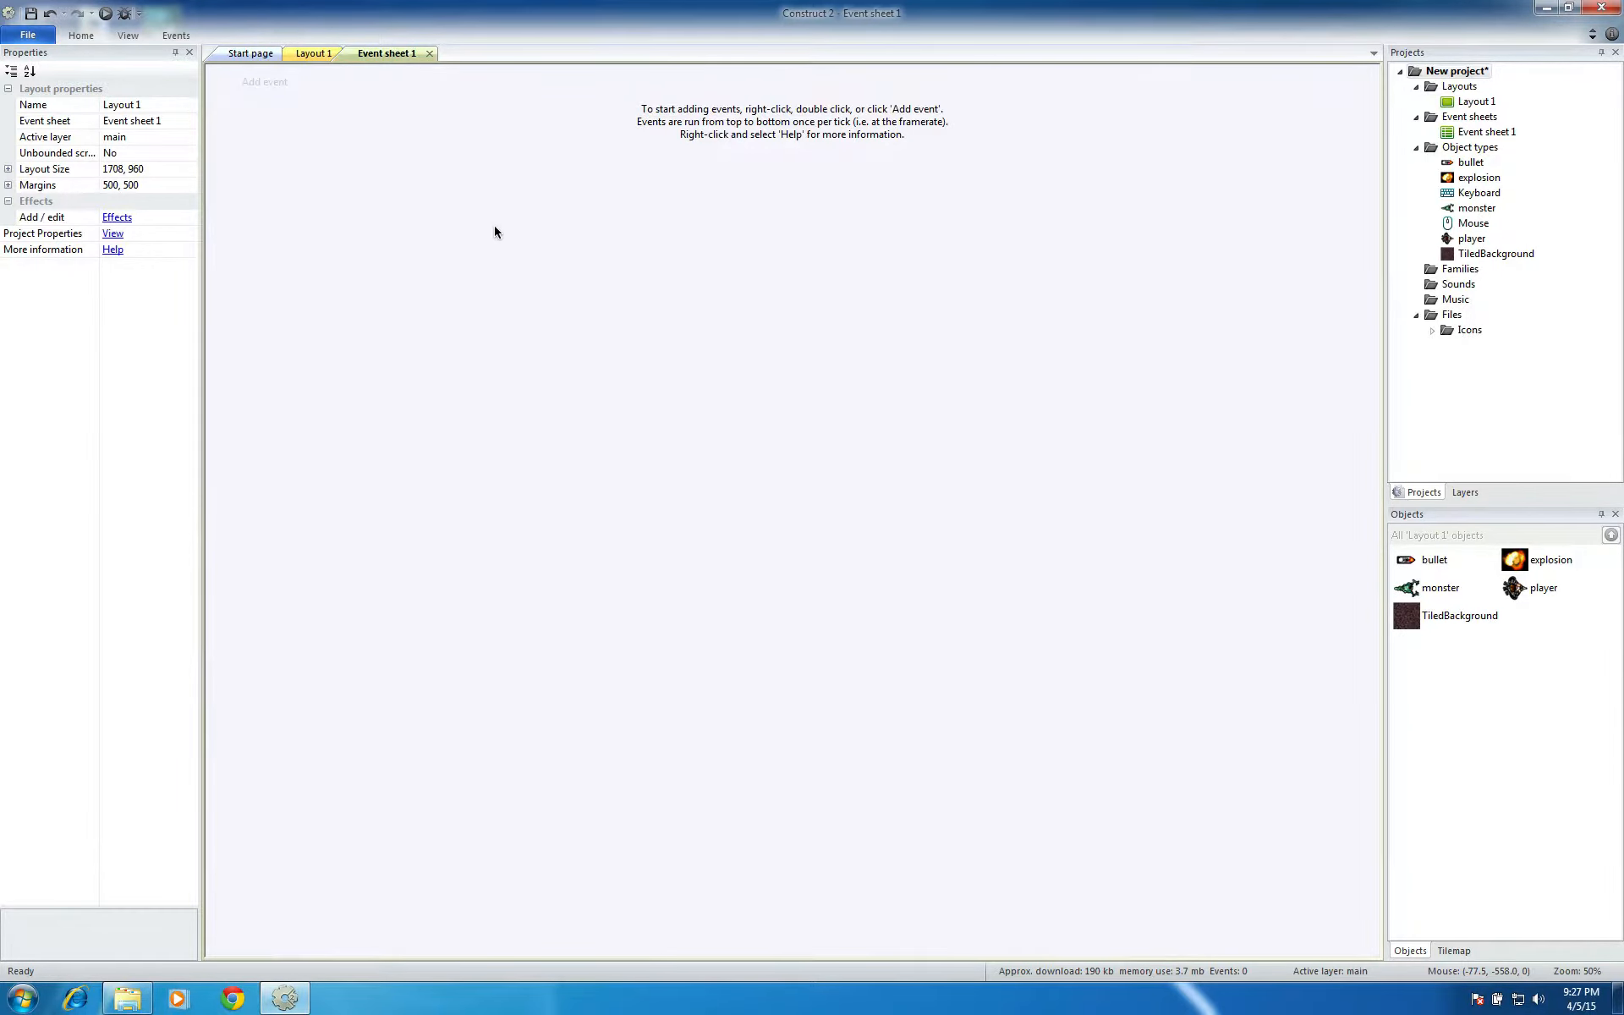
pyautogui.doubleClick(539, 249)
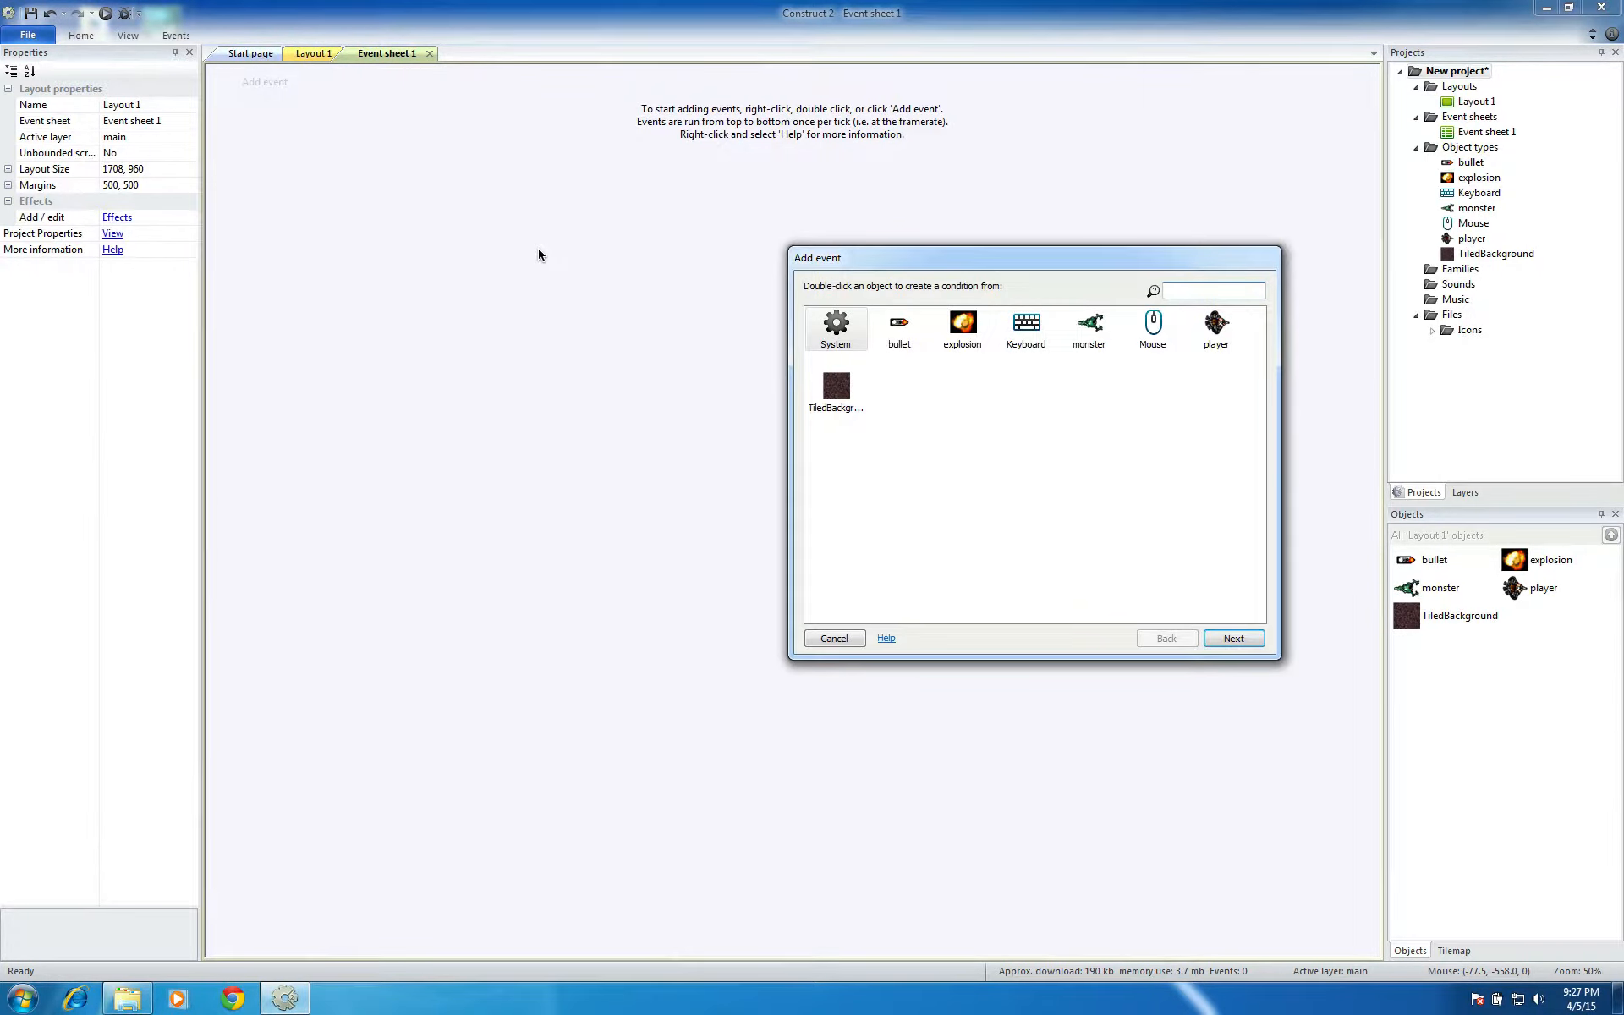
pyautogui.click(836, 328)
pyautogui.click(1230, 640)
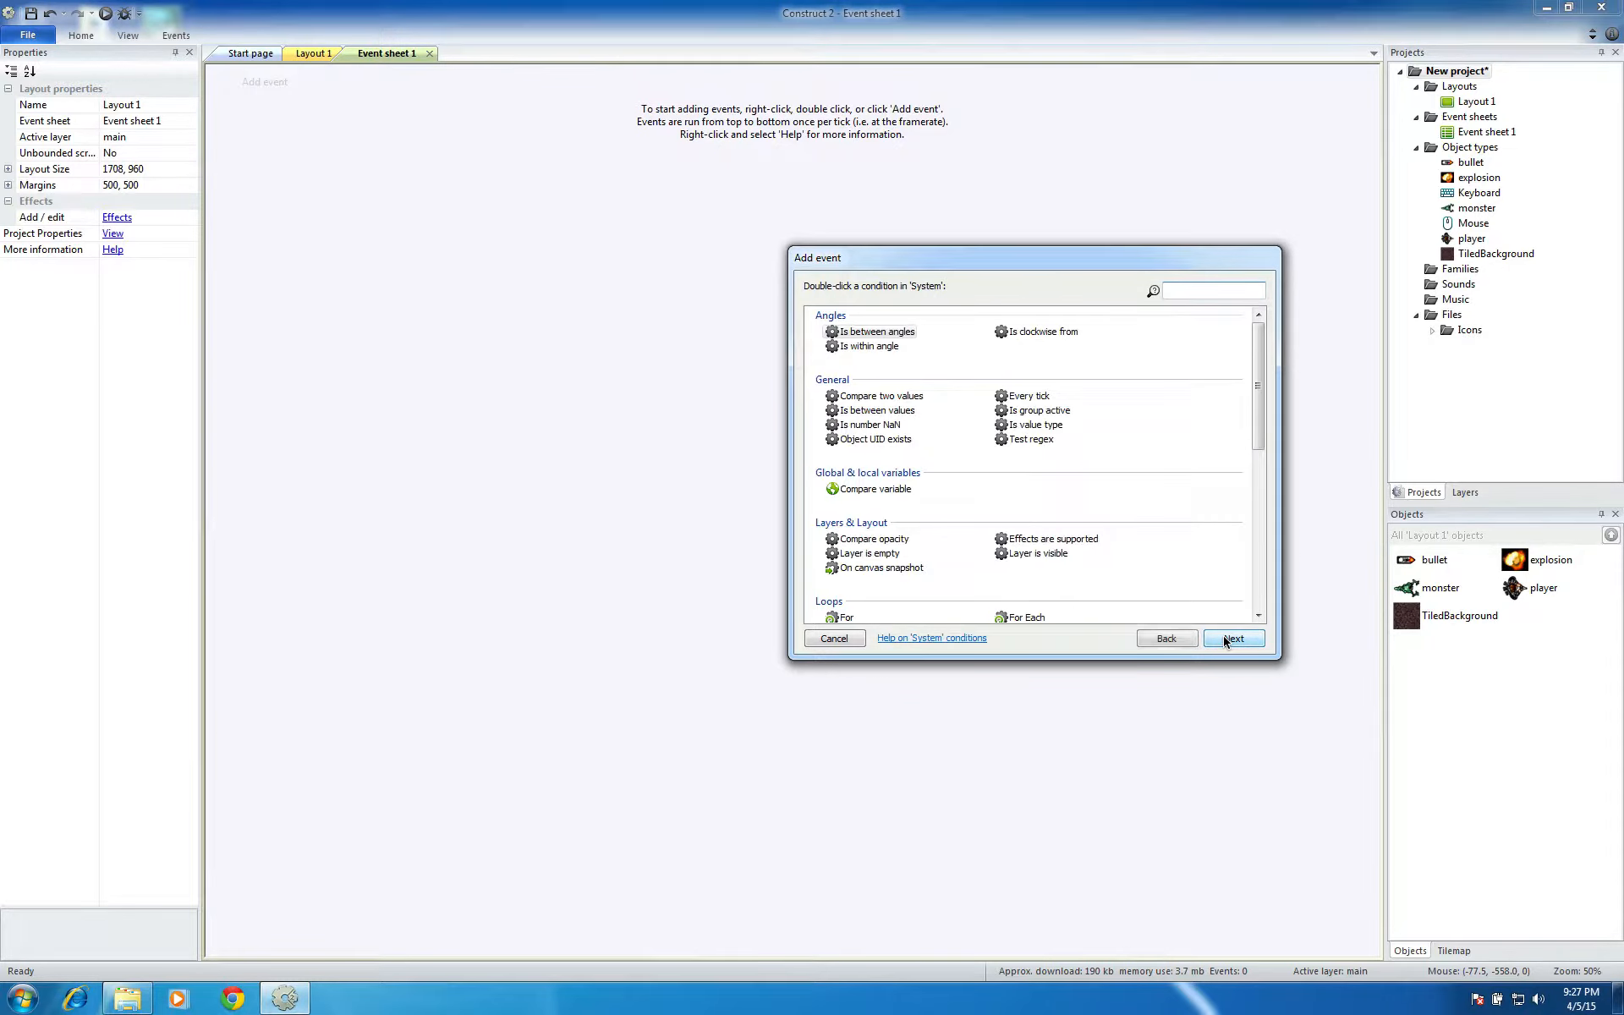
pyautogui.click(1041, 396)
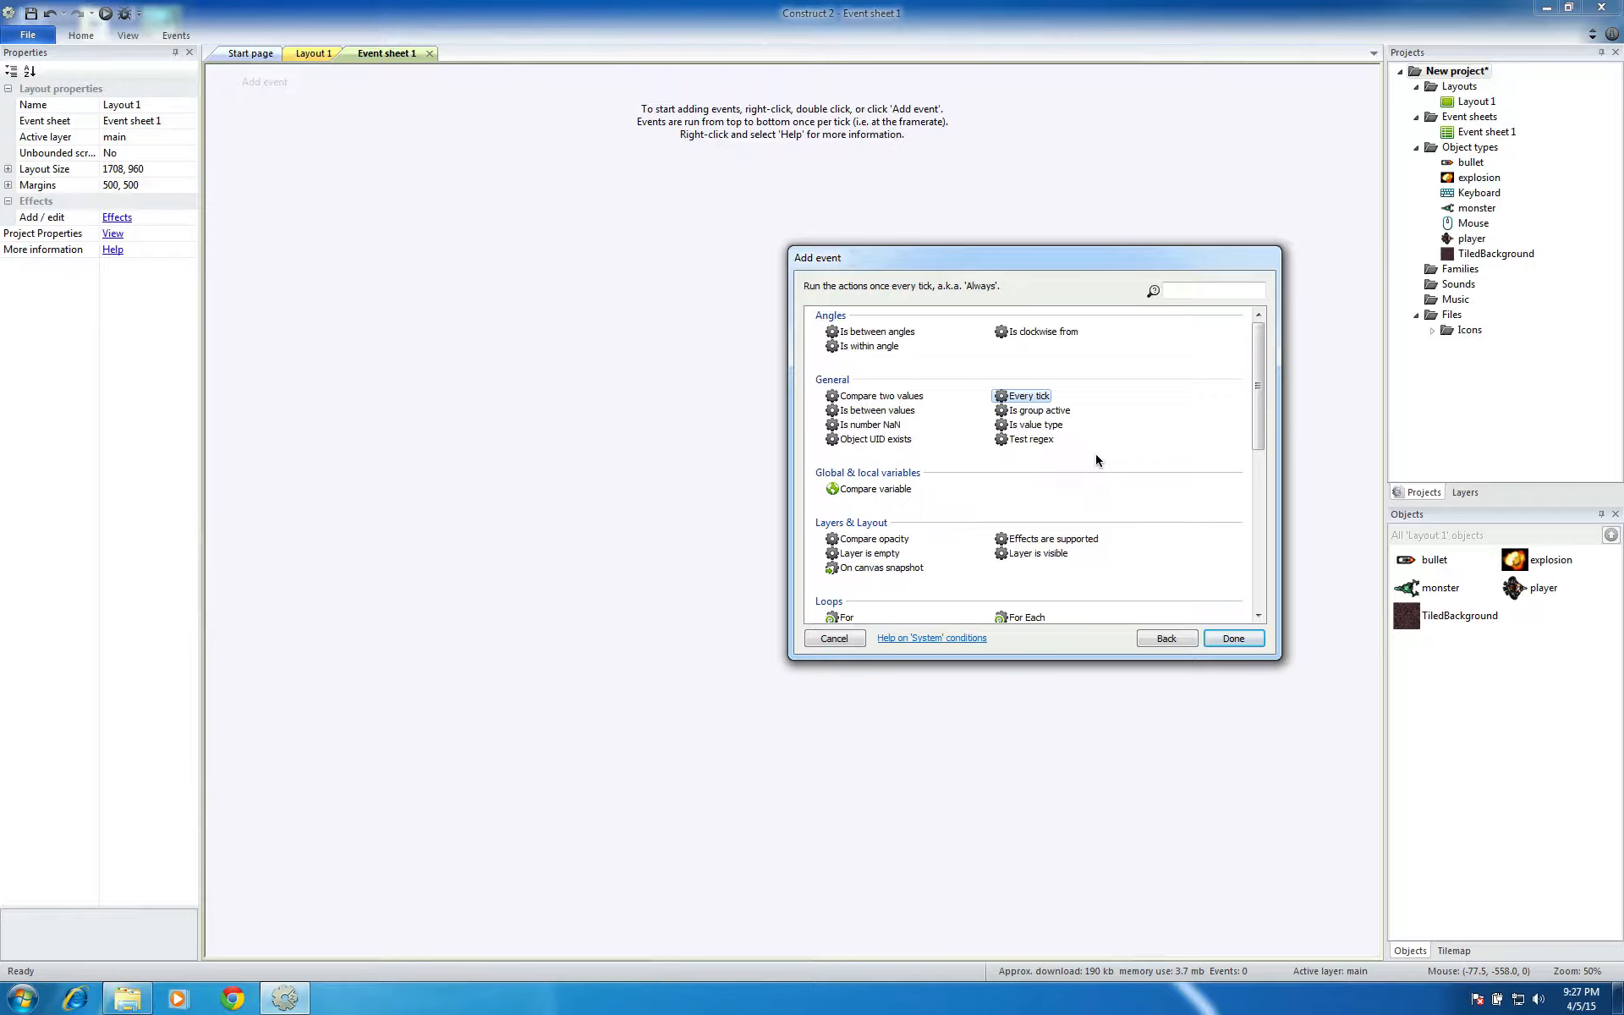
pyautogui.click(1211, 640)
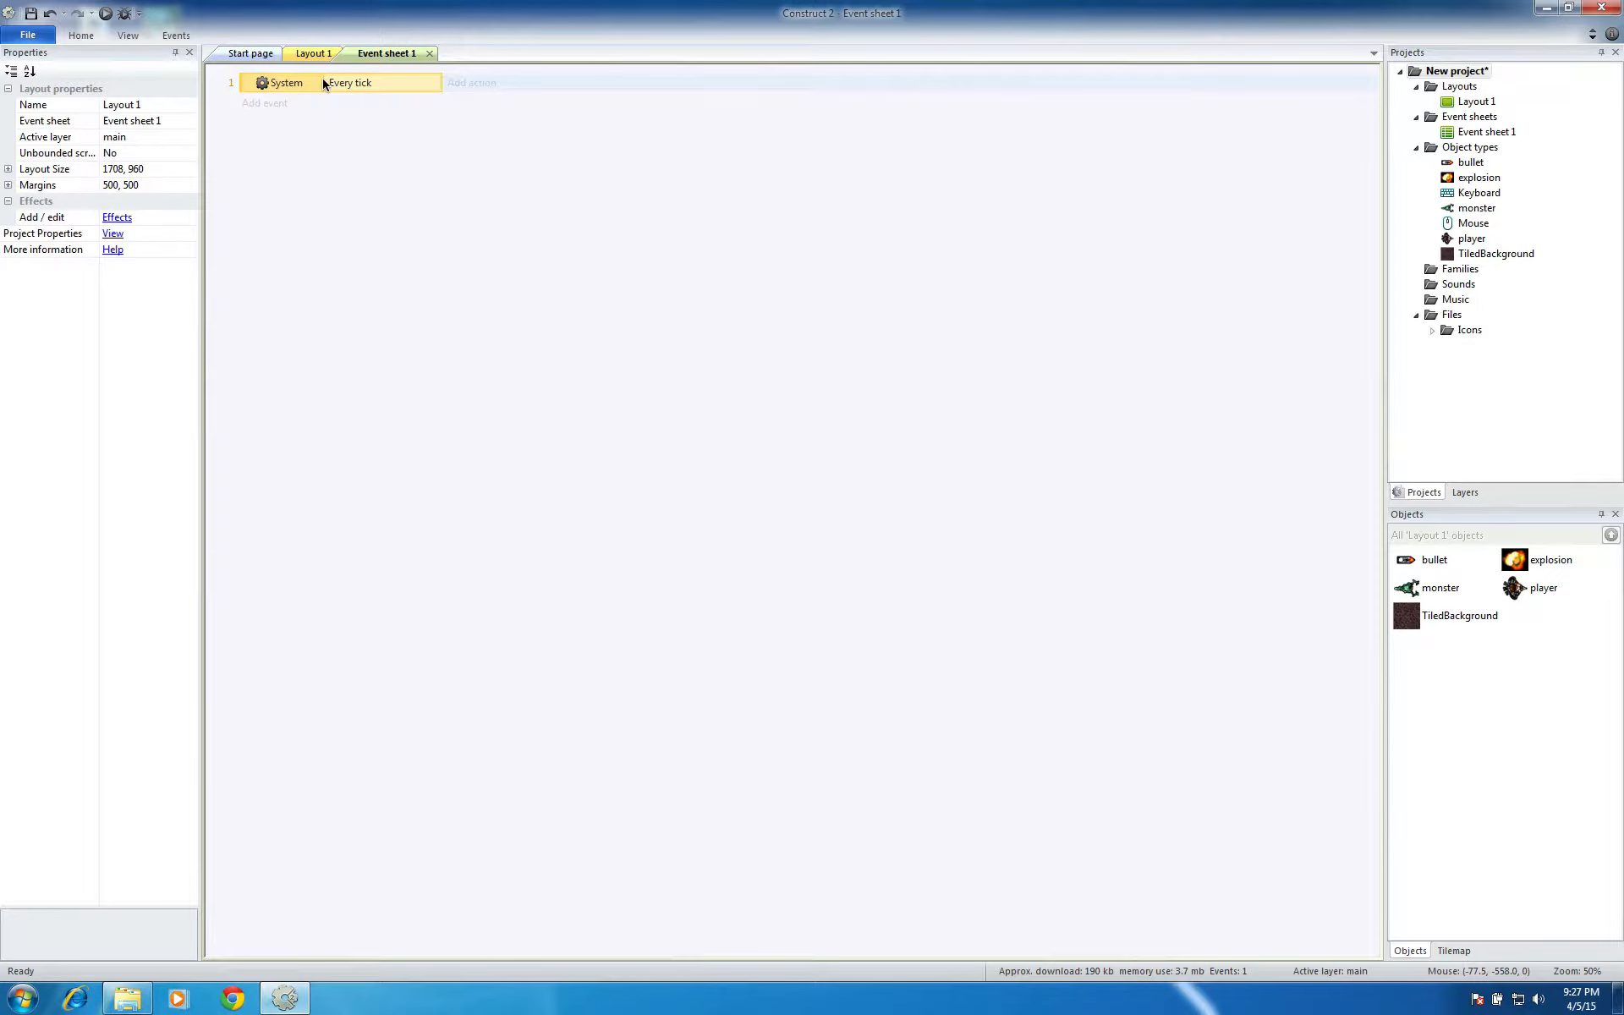
# Start adding an action to the Every tick event with the player as its object, up to its list of actions
pyautogui.click(479, 85)
pyautogui.click(1155, 328)
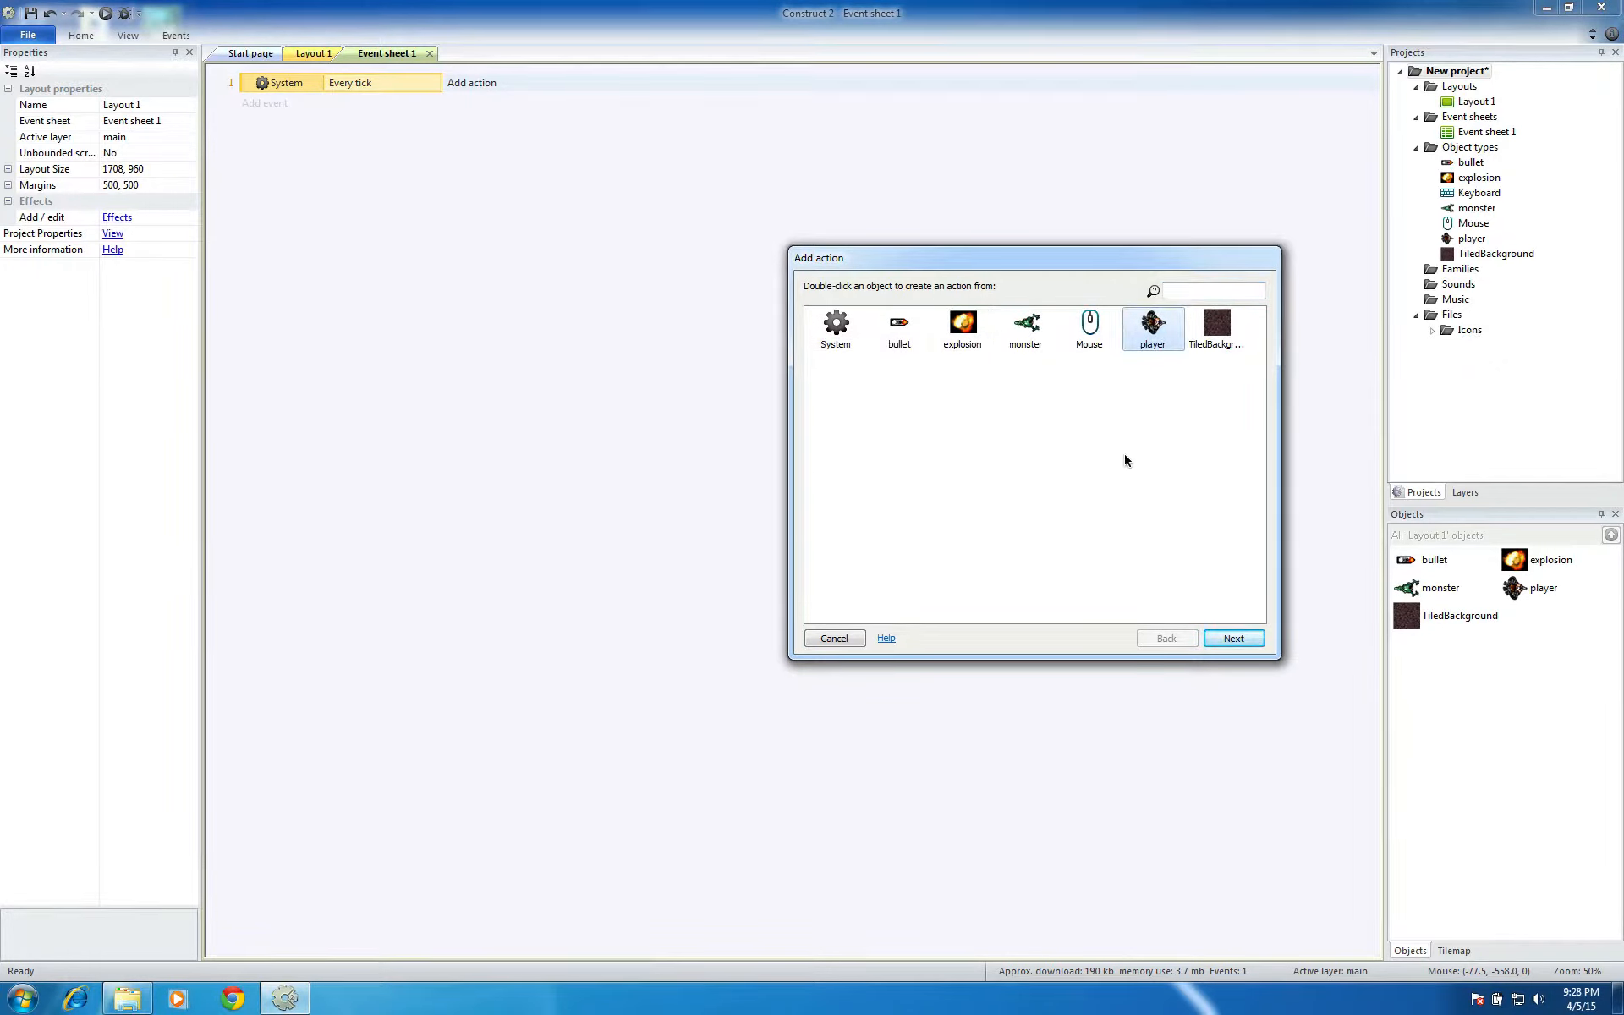
pyautogui.click(1229, 639)
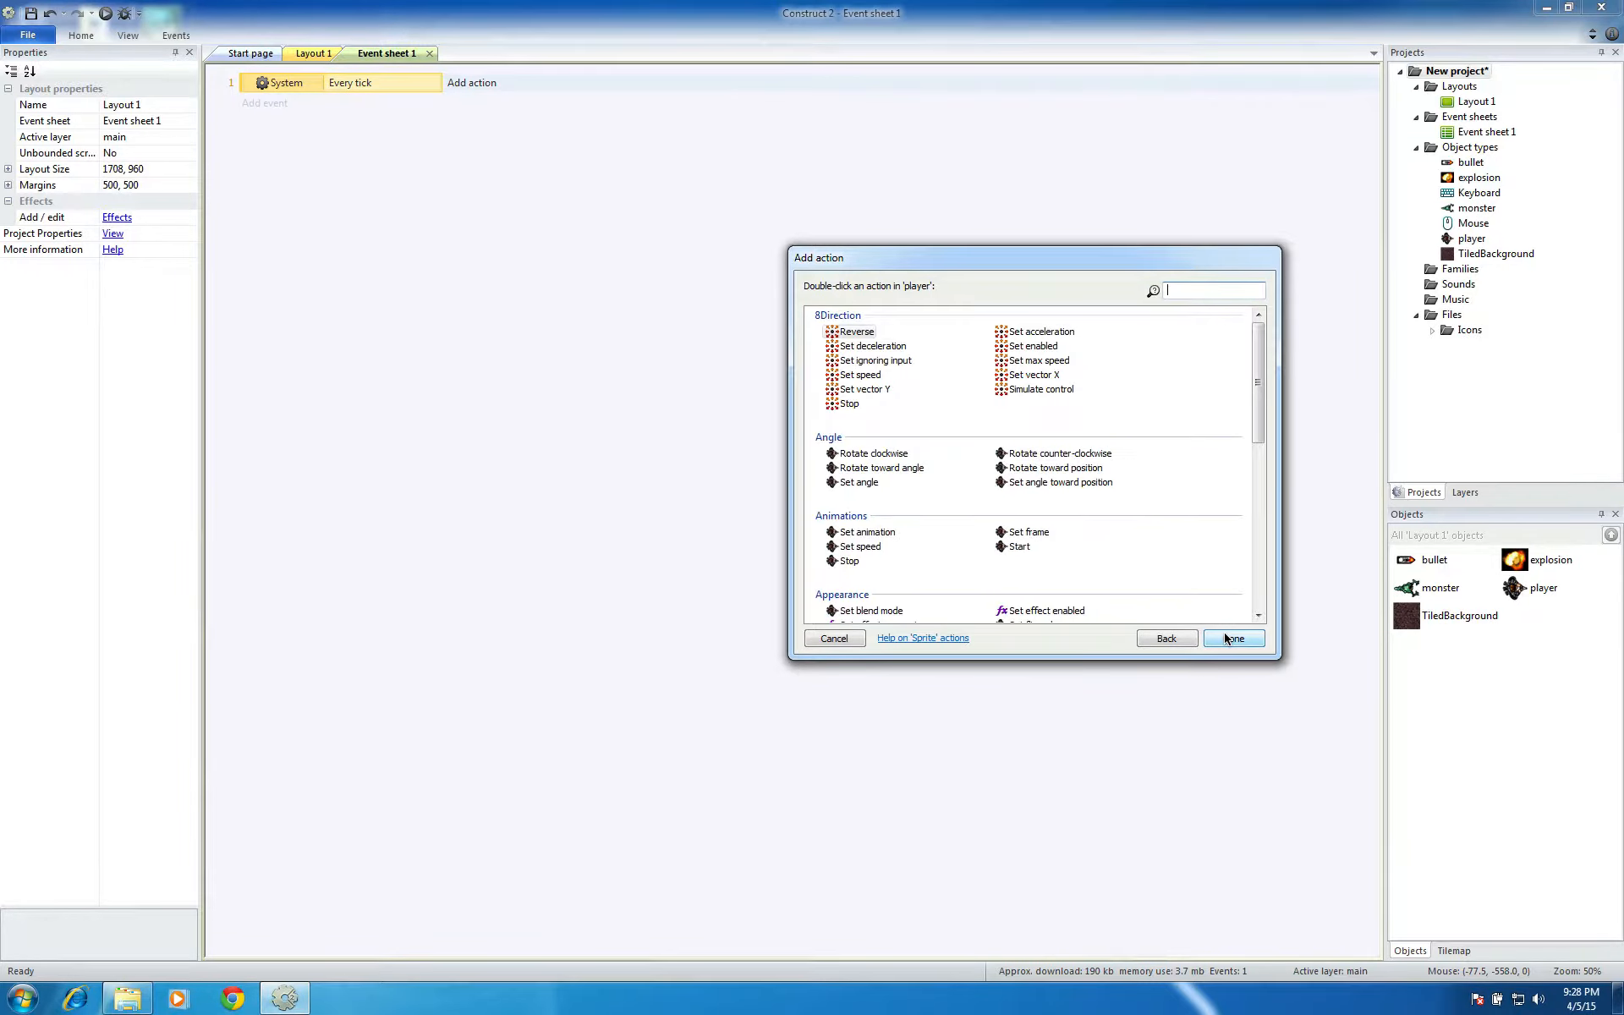
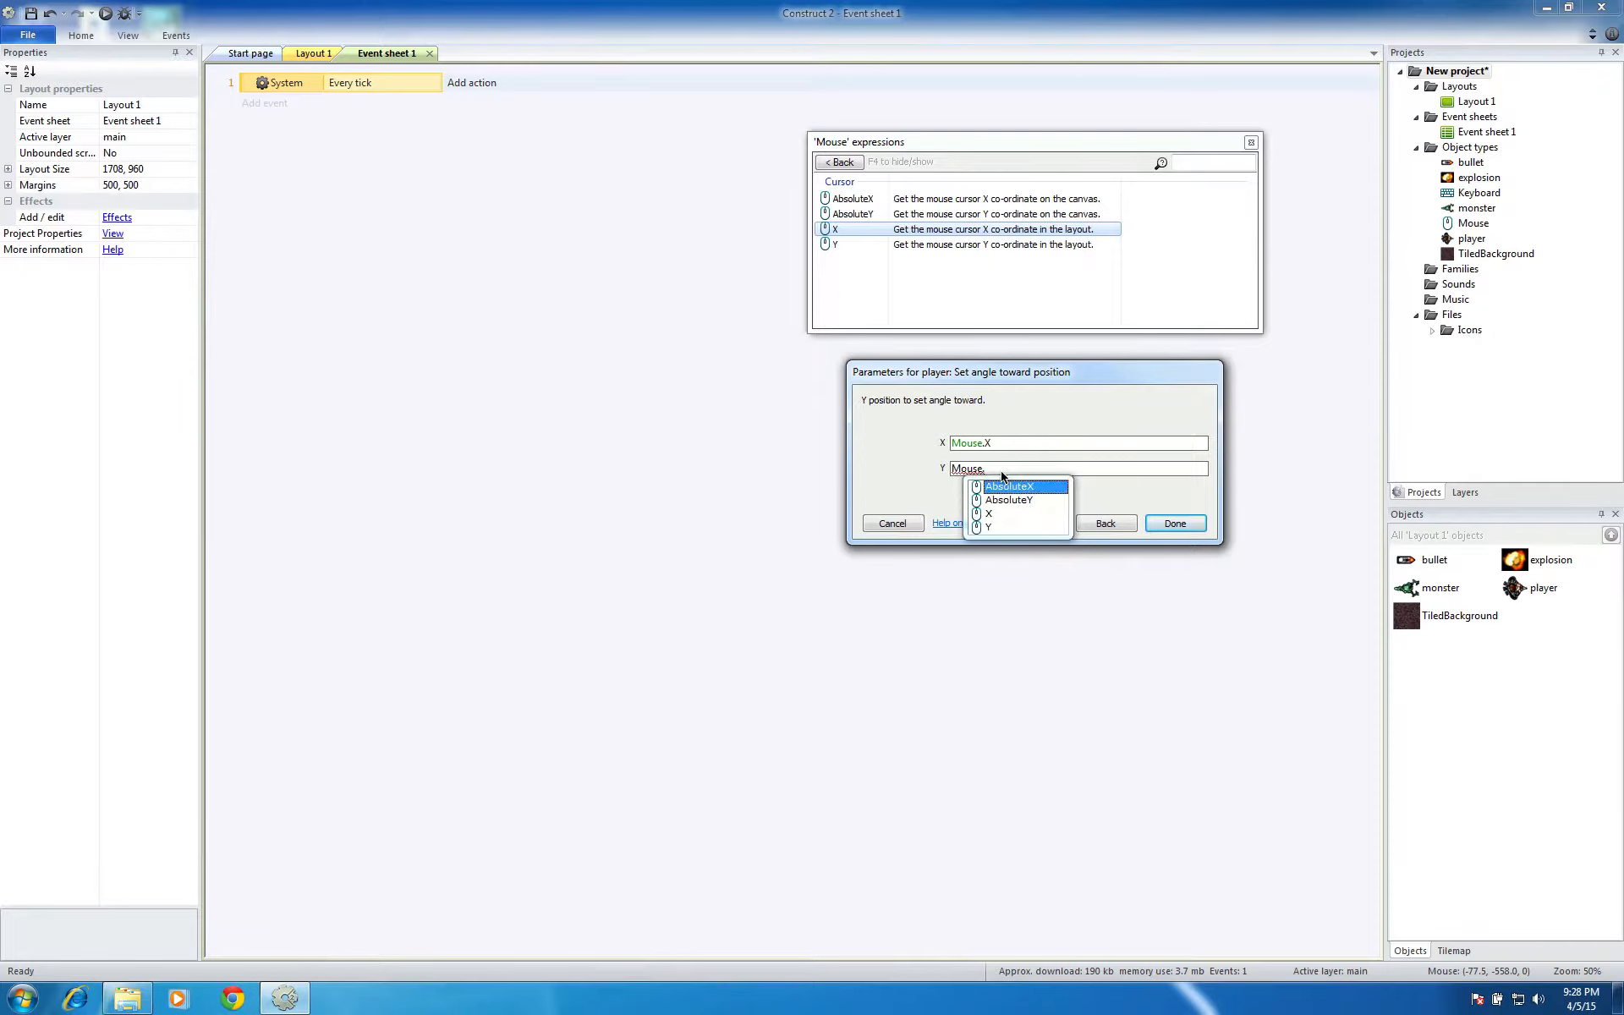
# Complete the player's Set angle toward position action with X as Mouse.X and Y as Mouse.Y
pyautogui.write('Y')
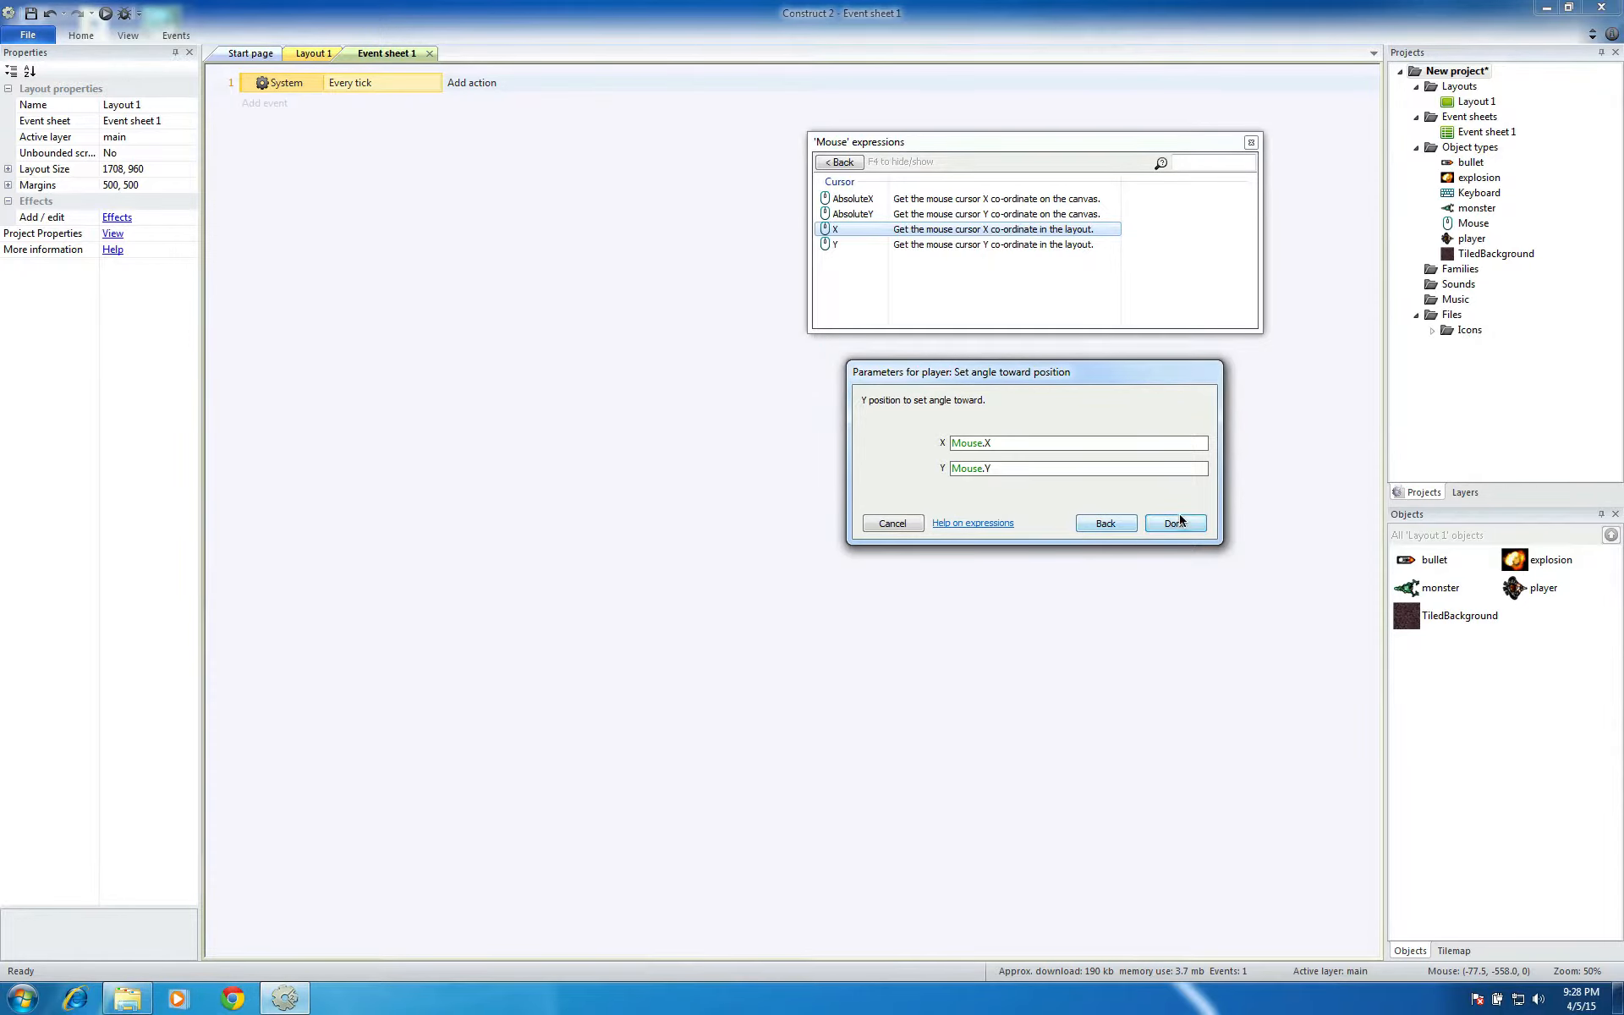
pyautogui.click(1175, 523)
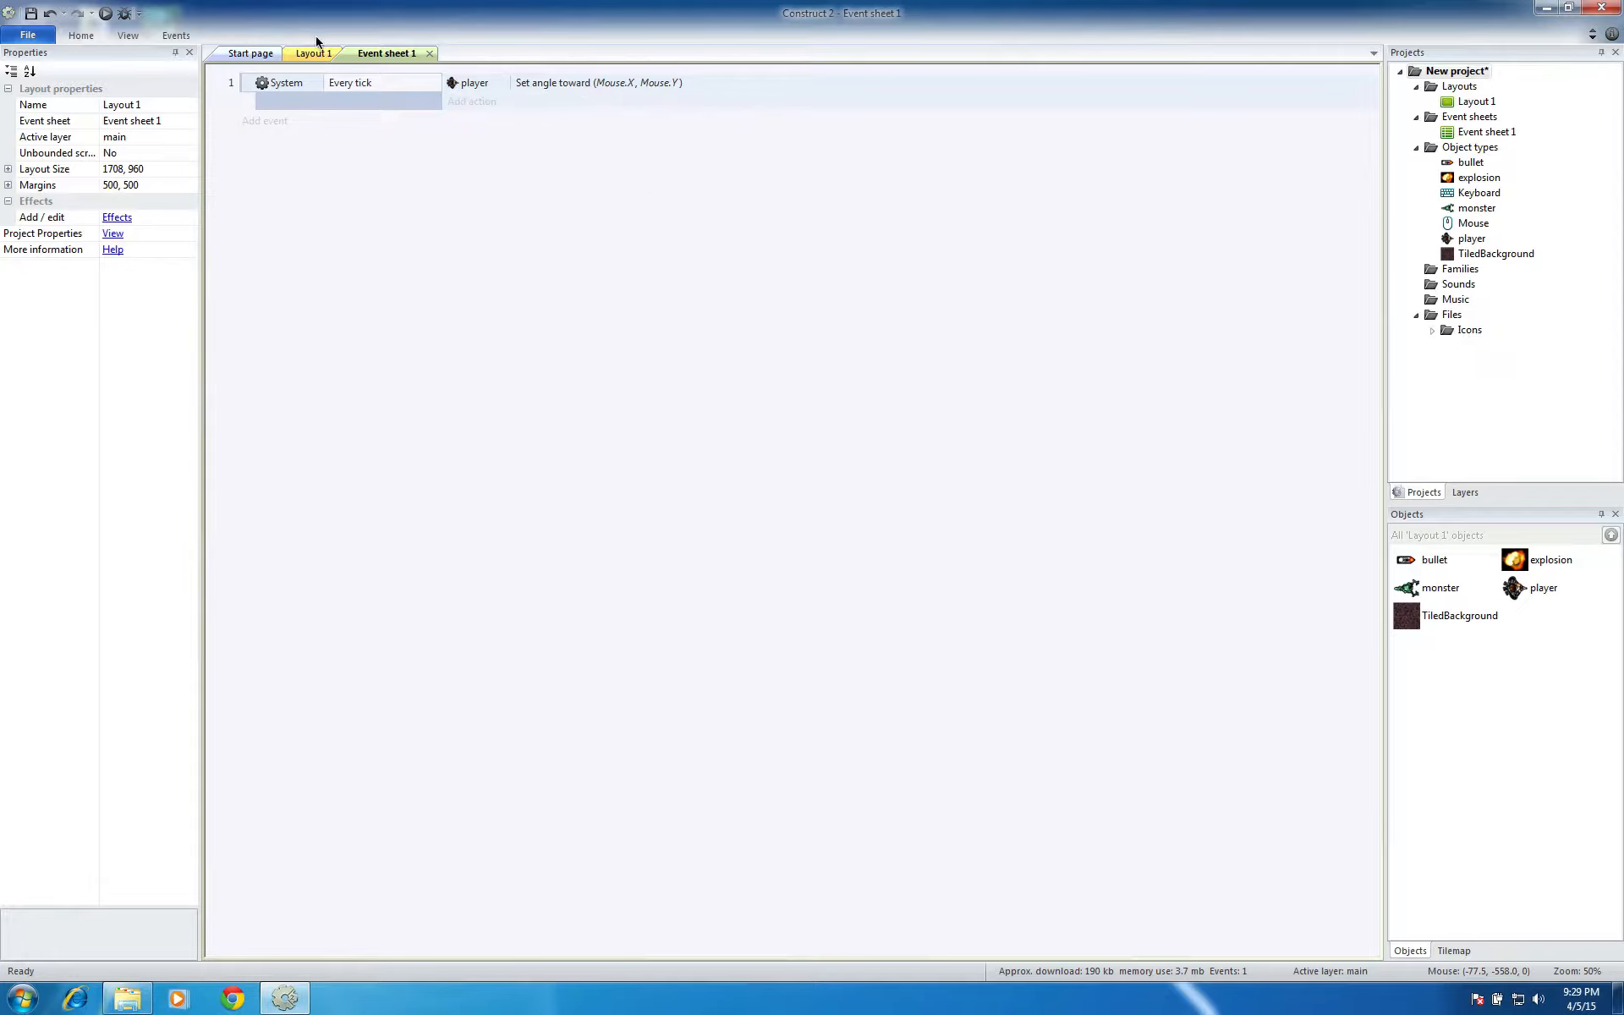
# Run the layout in the browser, move the player up to test its aiming, view Layout 1 and return to Event sheet 1
pyautogui.click(104, 13)
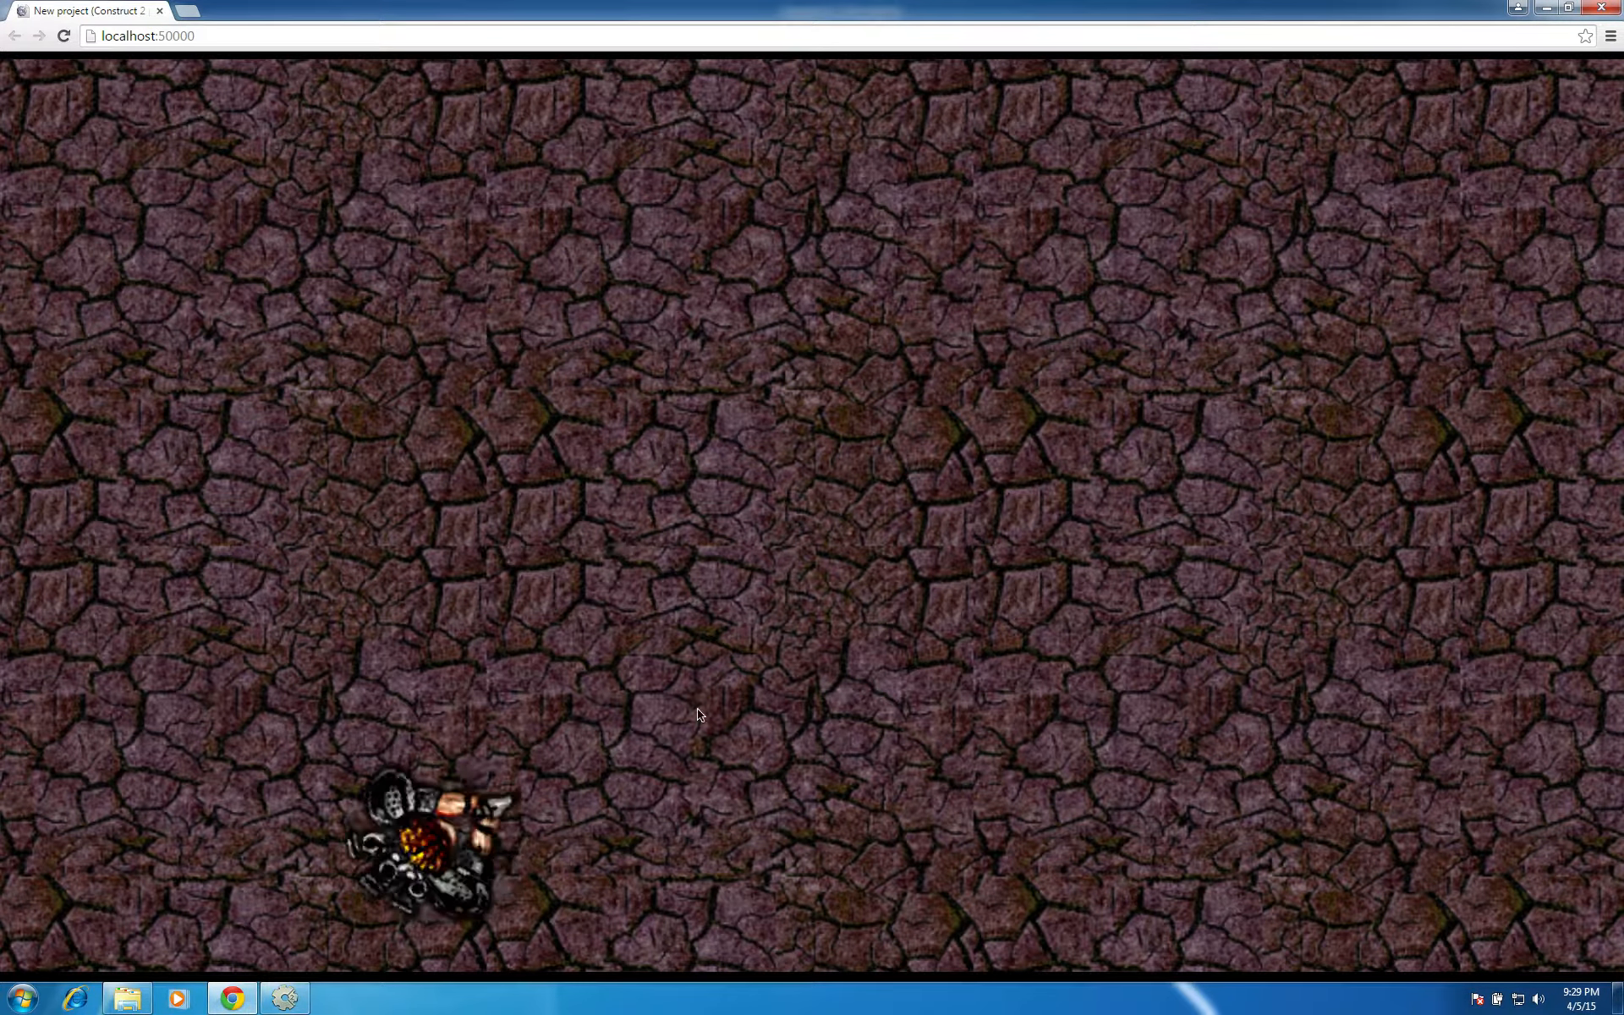
pyautogui.press('Up')
pyautogui.press('Up')
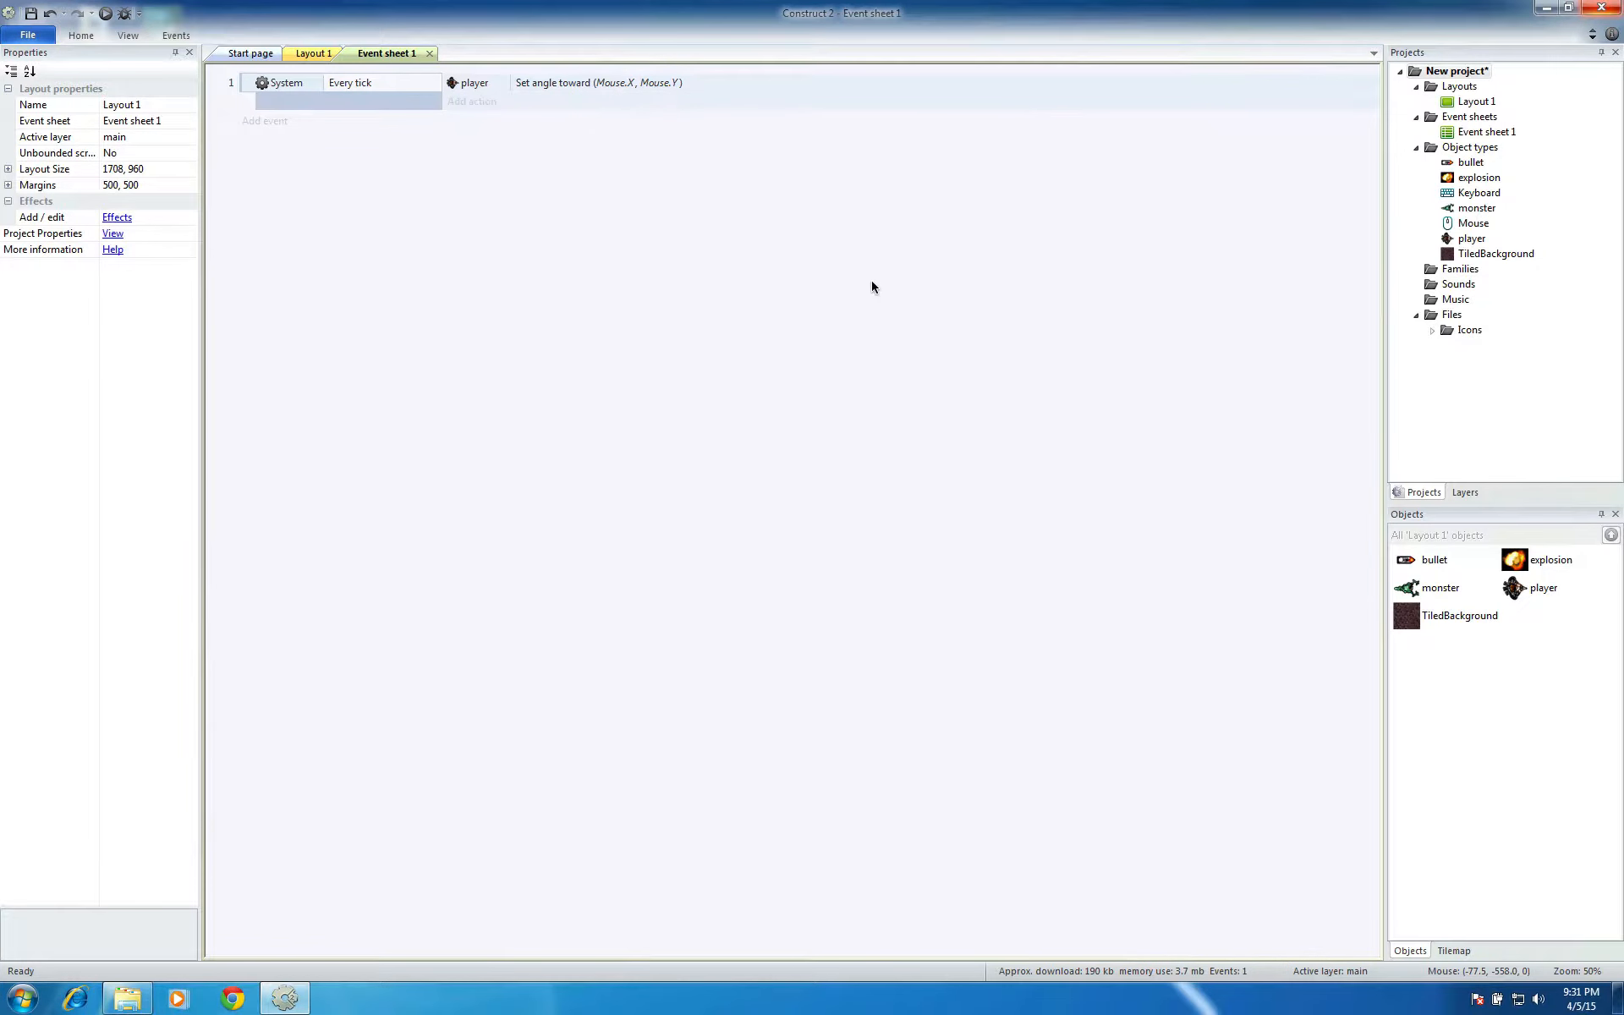
pyautogui.click(313, 52)
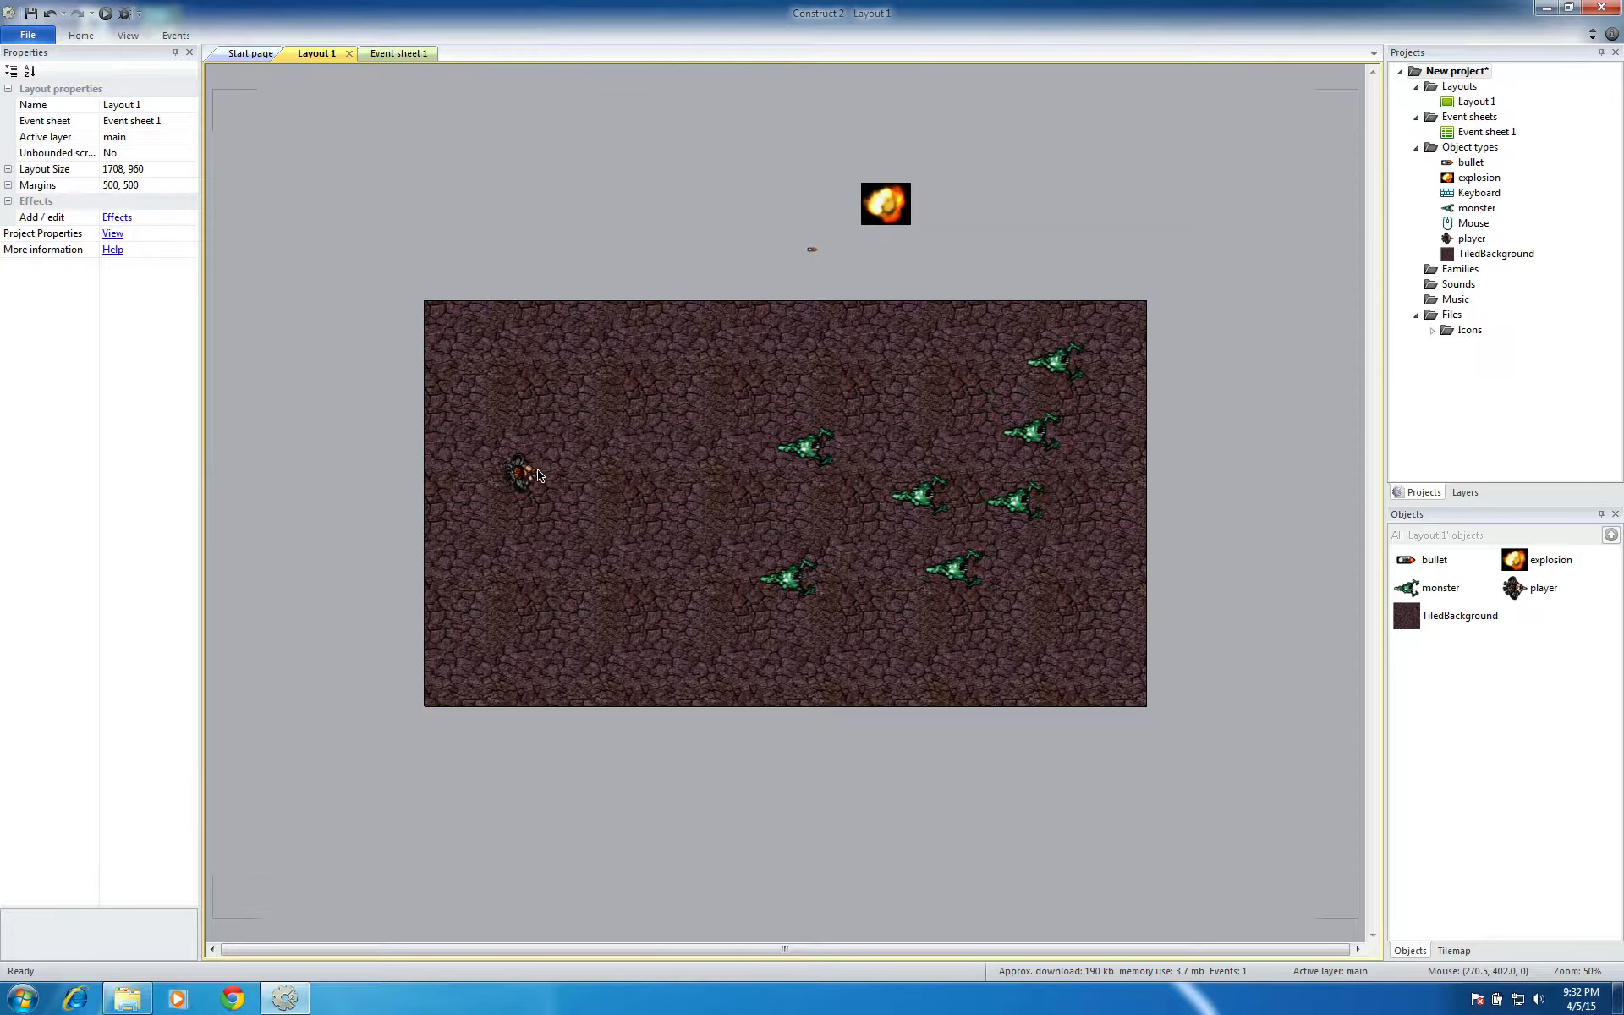
pyautogui.click(397, 53)
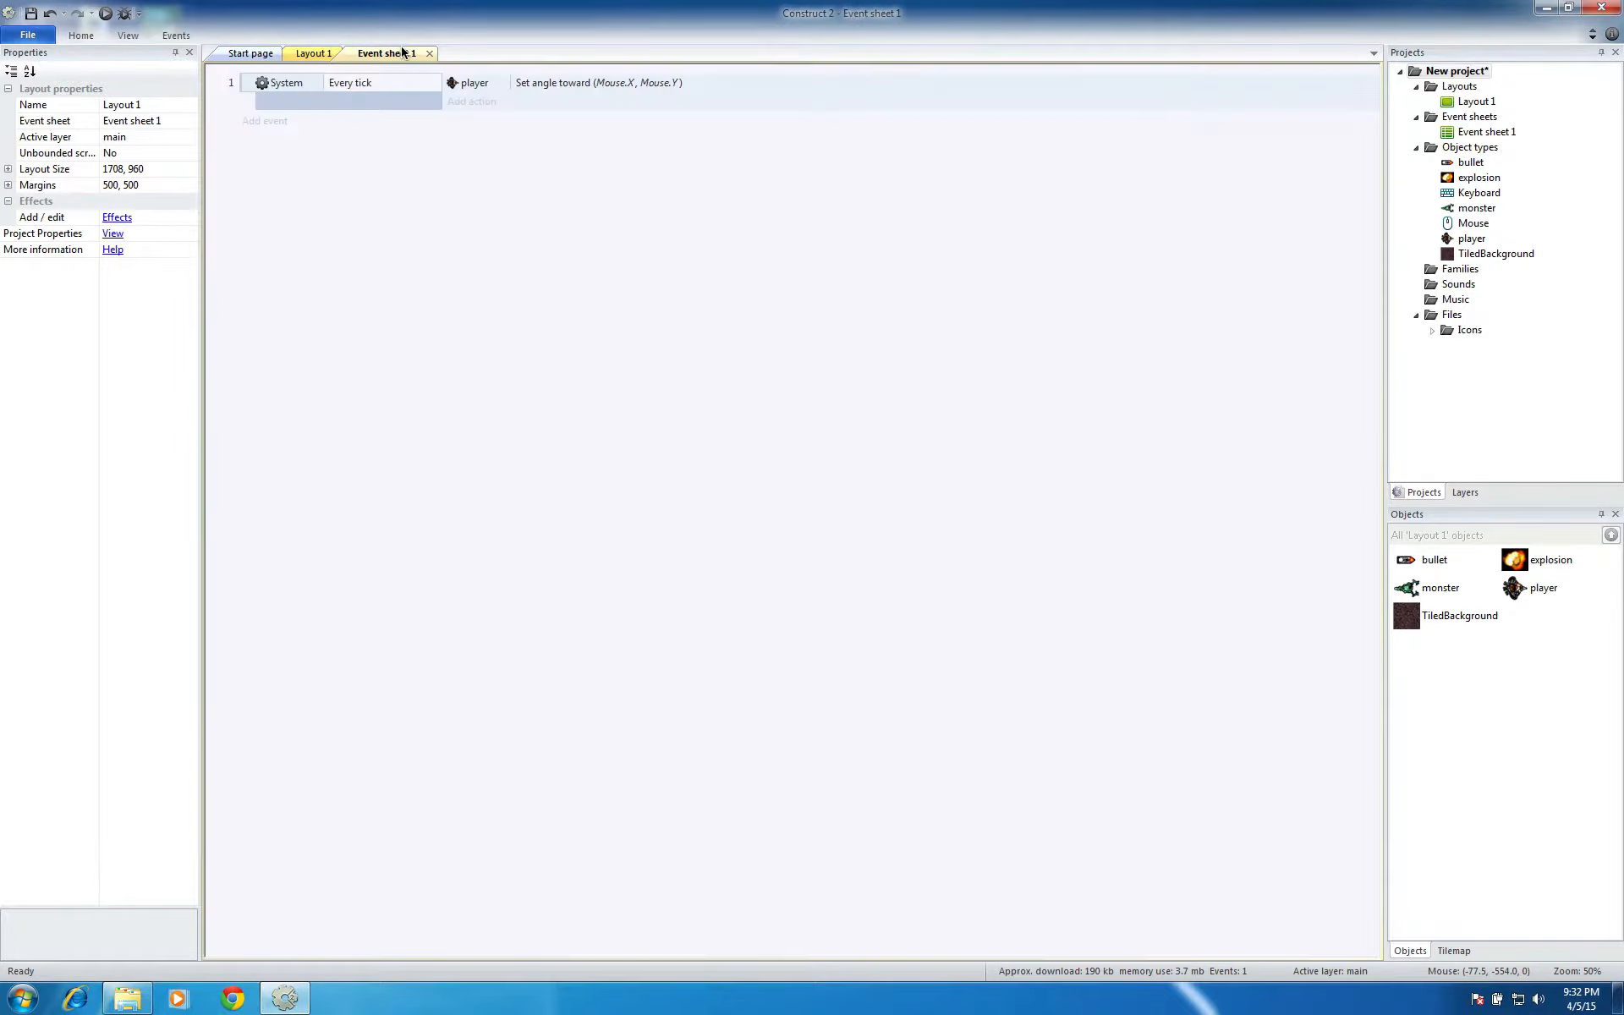
# Add a Mouse "On click" event for the Left mouse button with click type Clicked
pyautogui.doubleClick(440, 227)
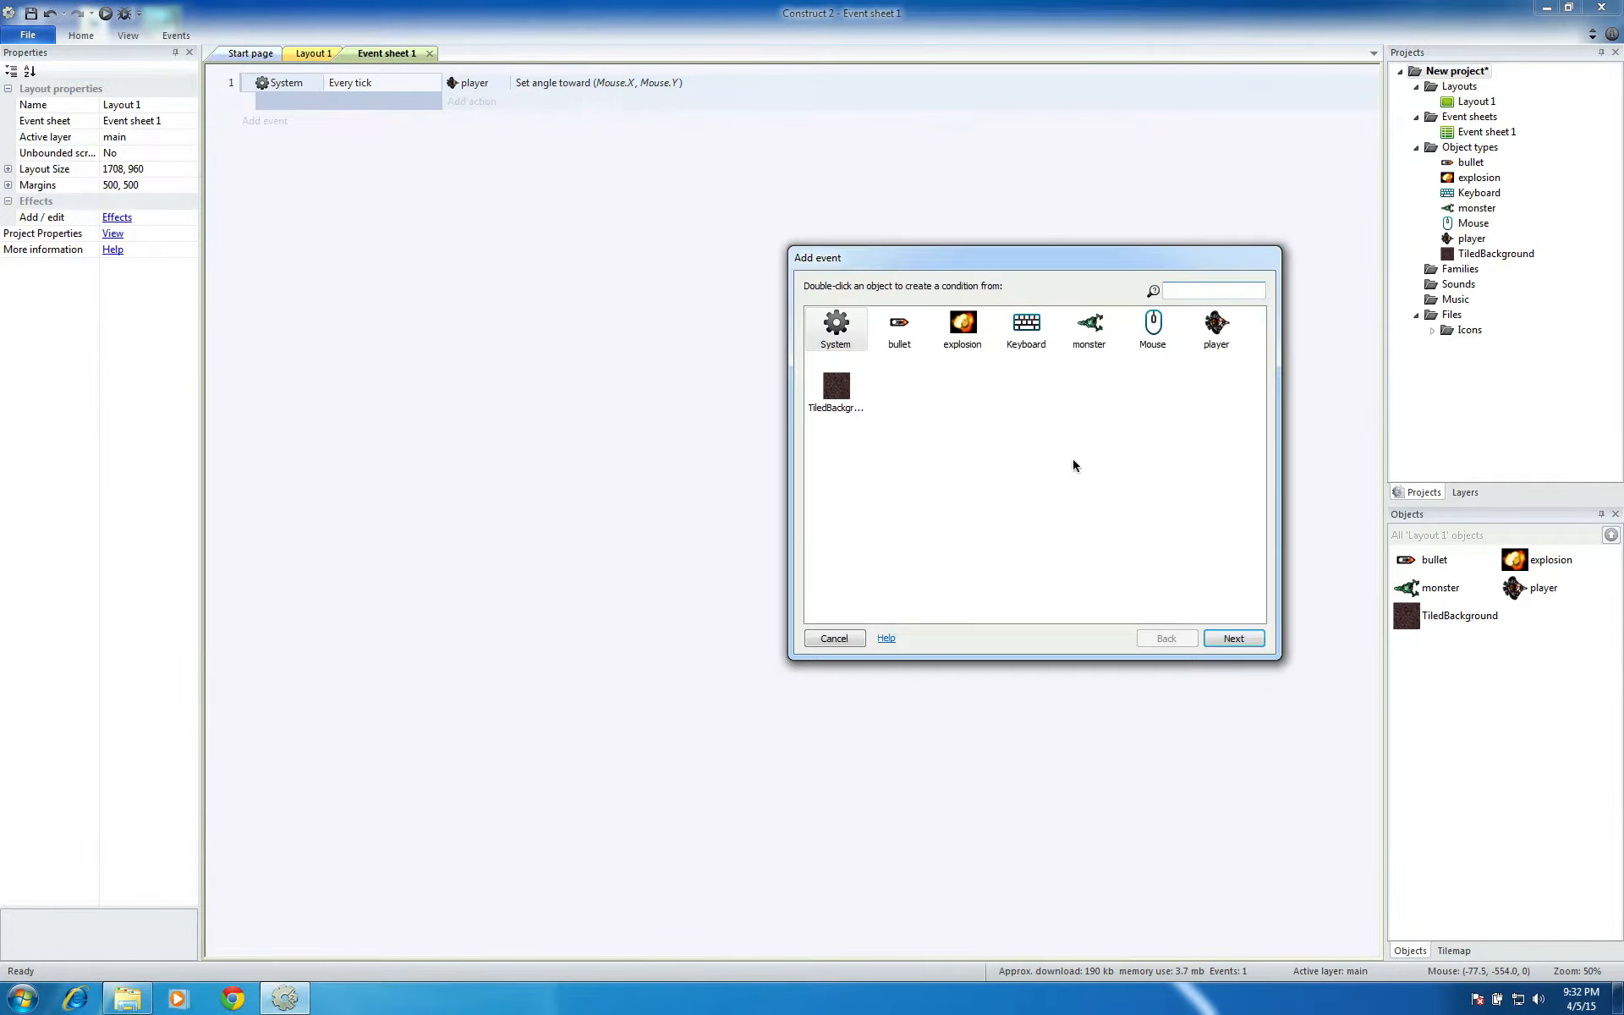
pyautogui.click(1151, 338)
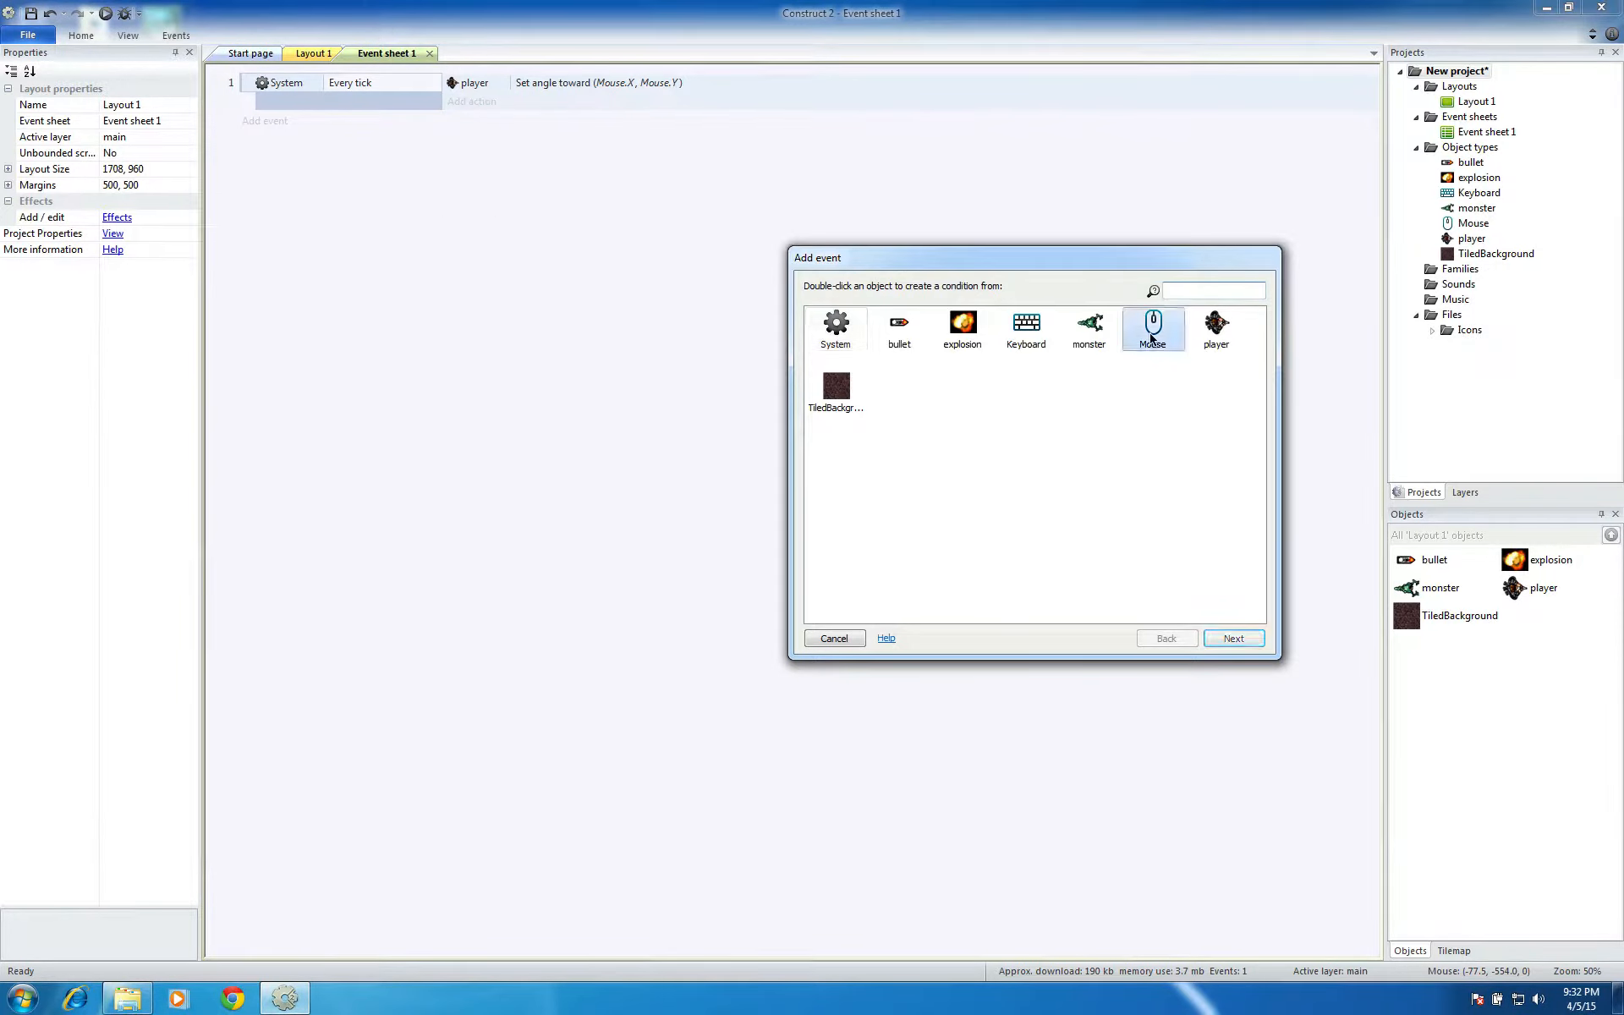
pyautogui.click(1231, 637)
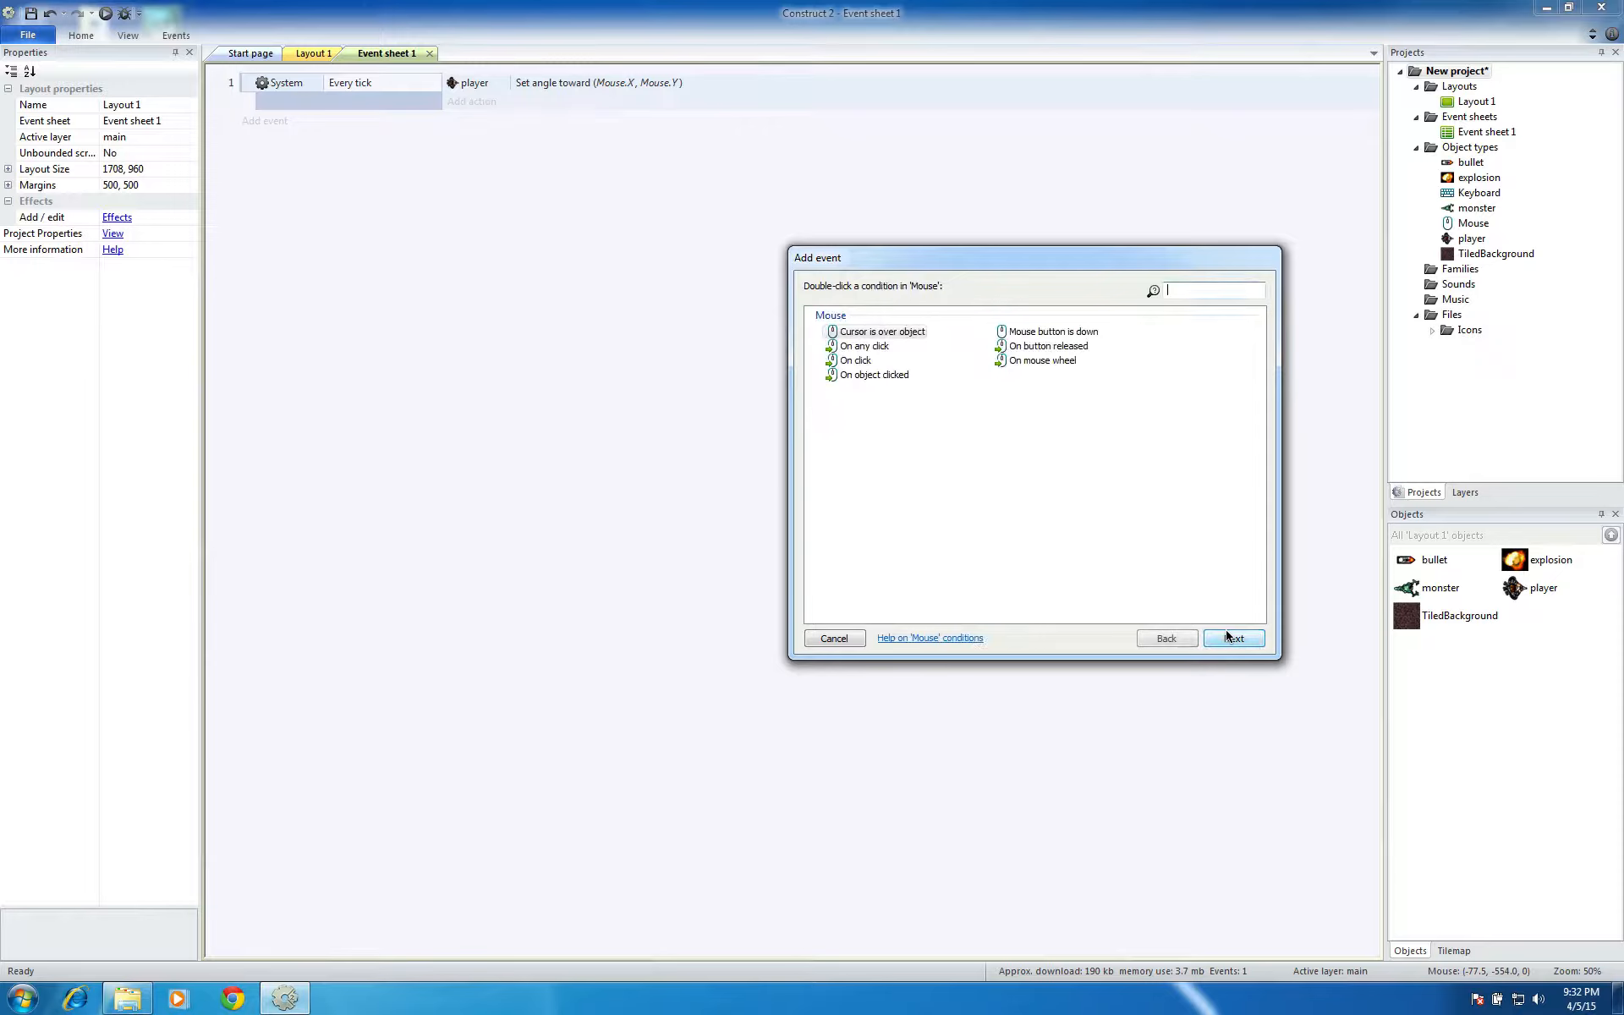
pyautogui.click(874, 347)
pyautogui.click(862, 361)
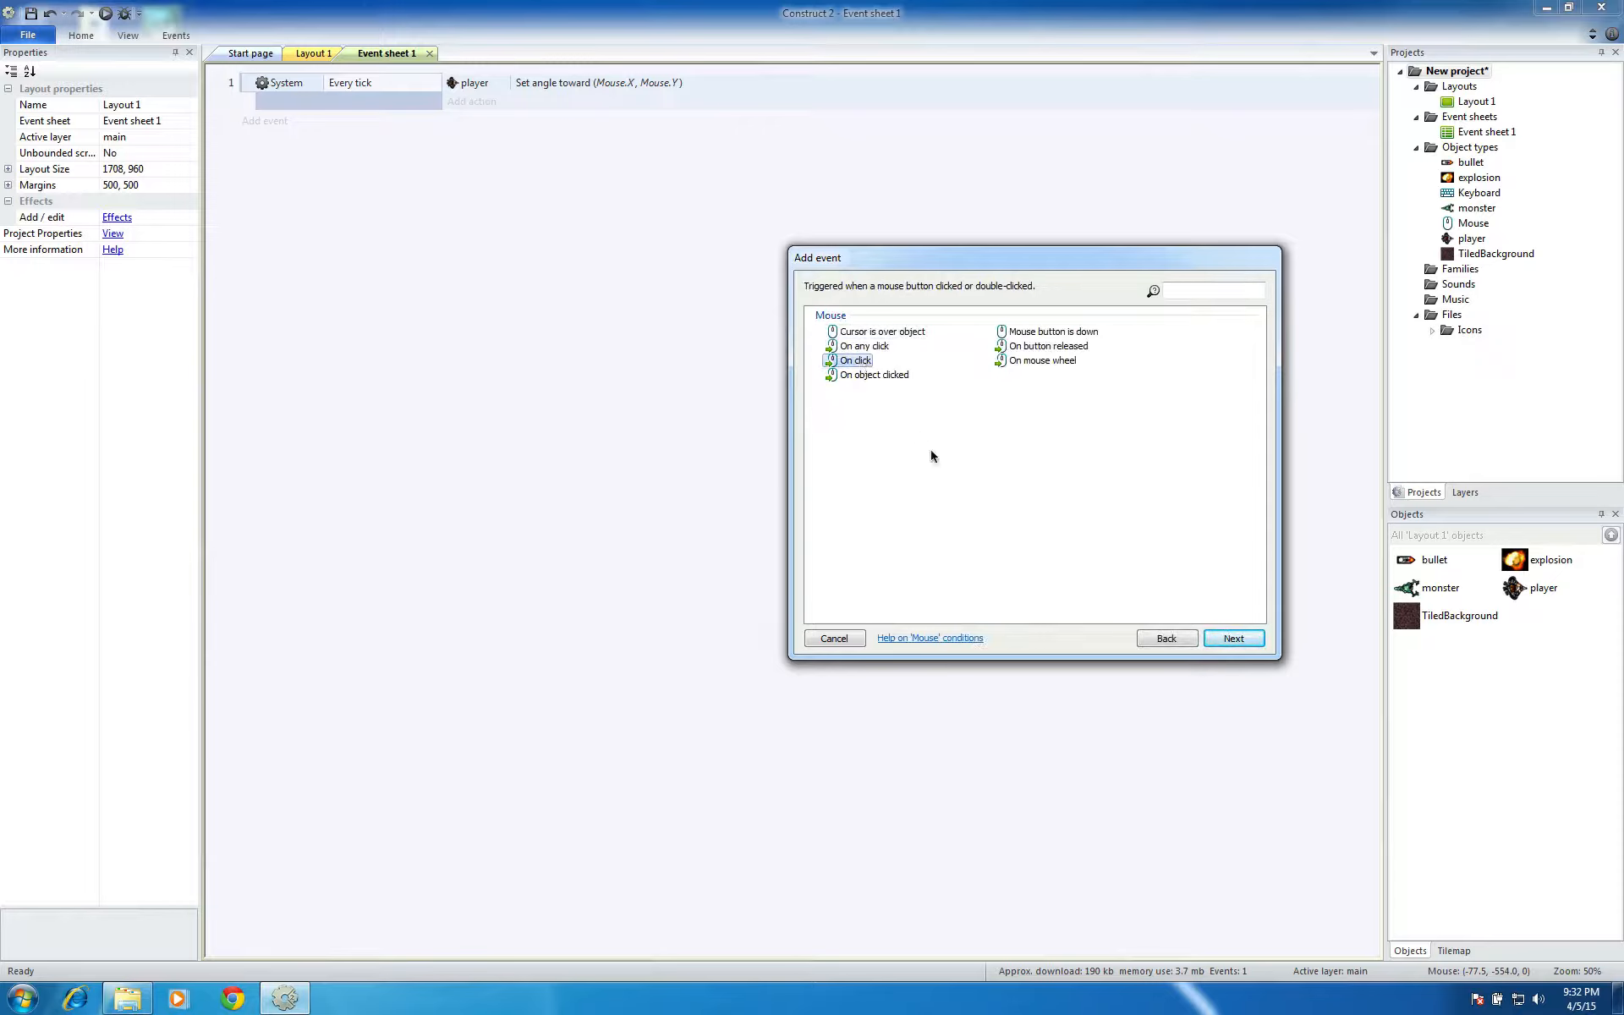
pyautogui.click(1228, 638)
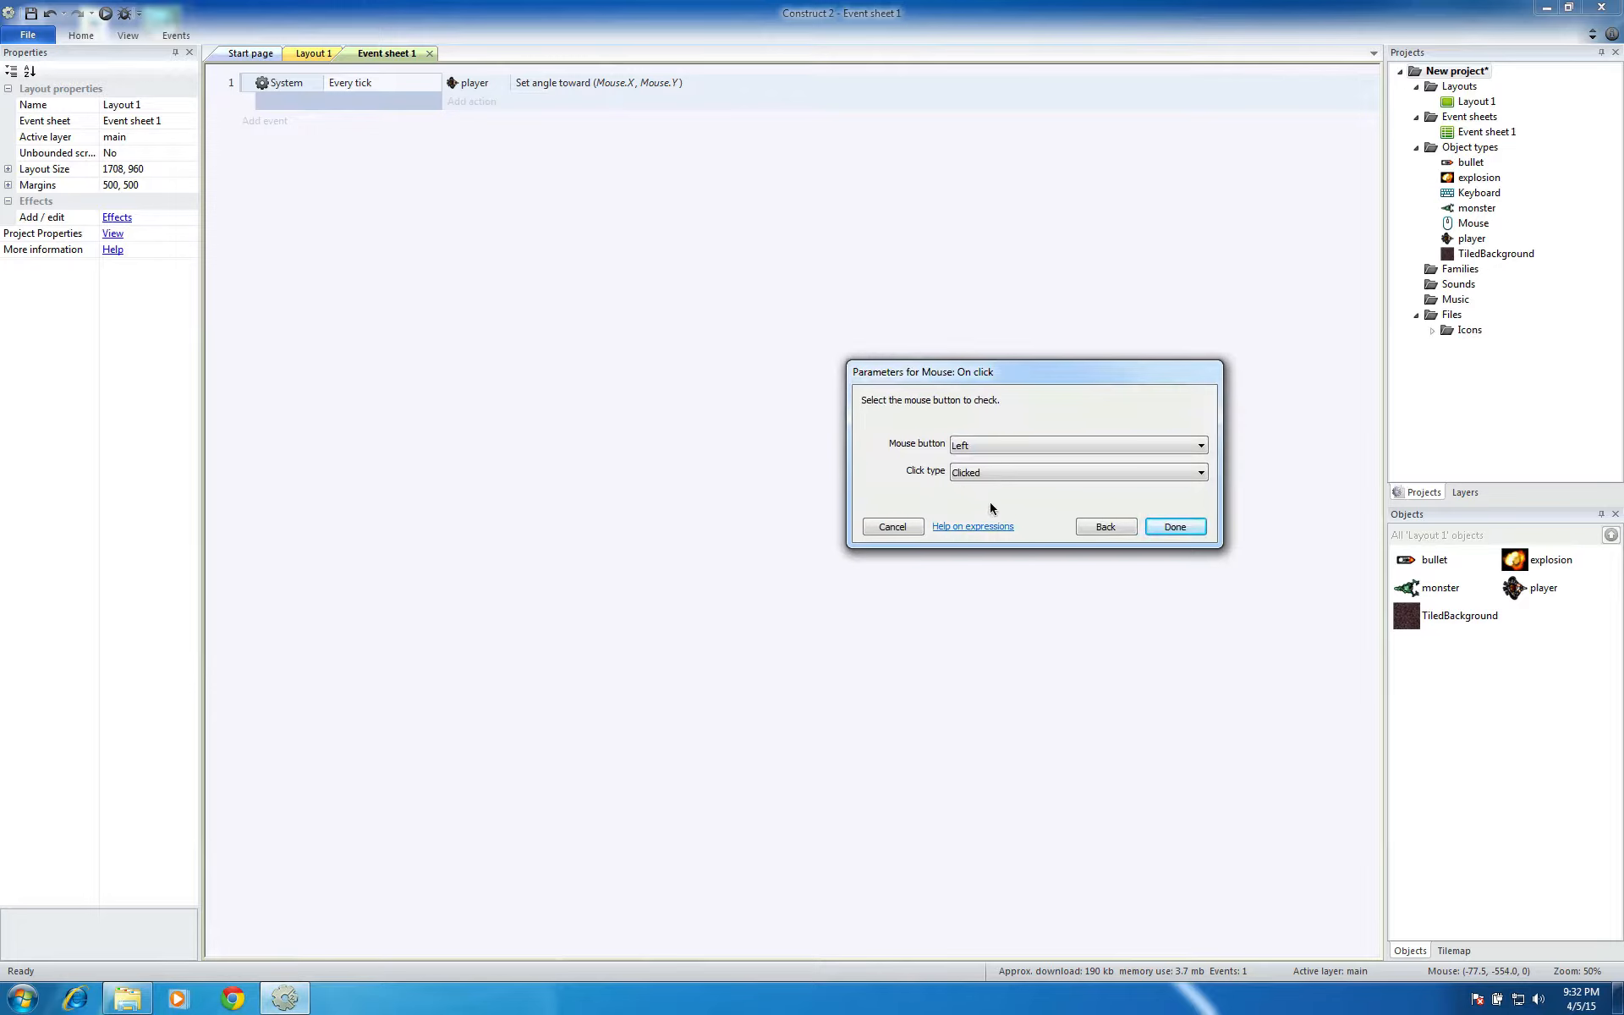
pyautogui.click(1004, 445)
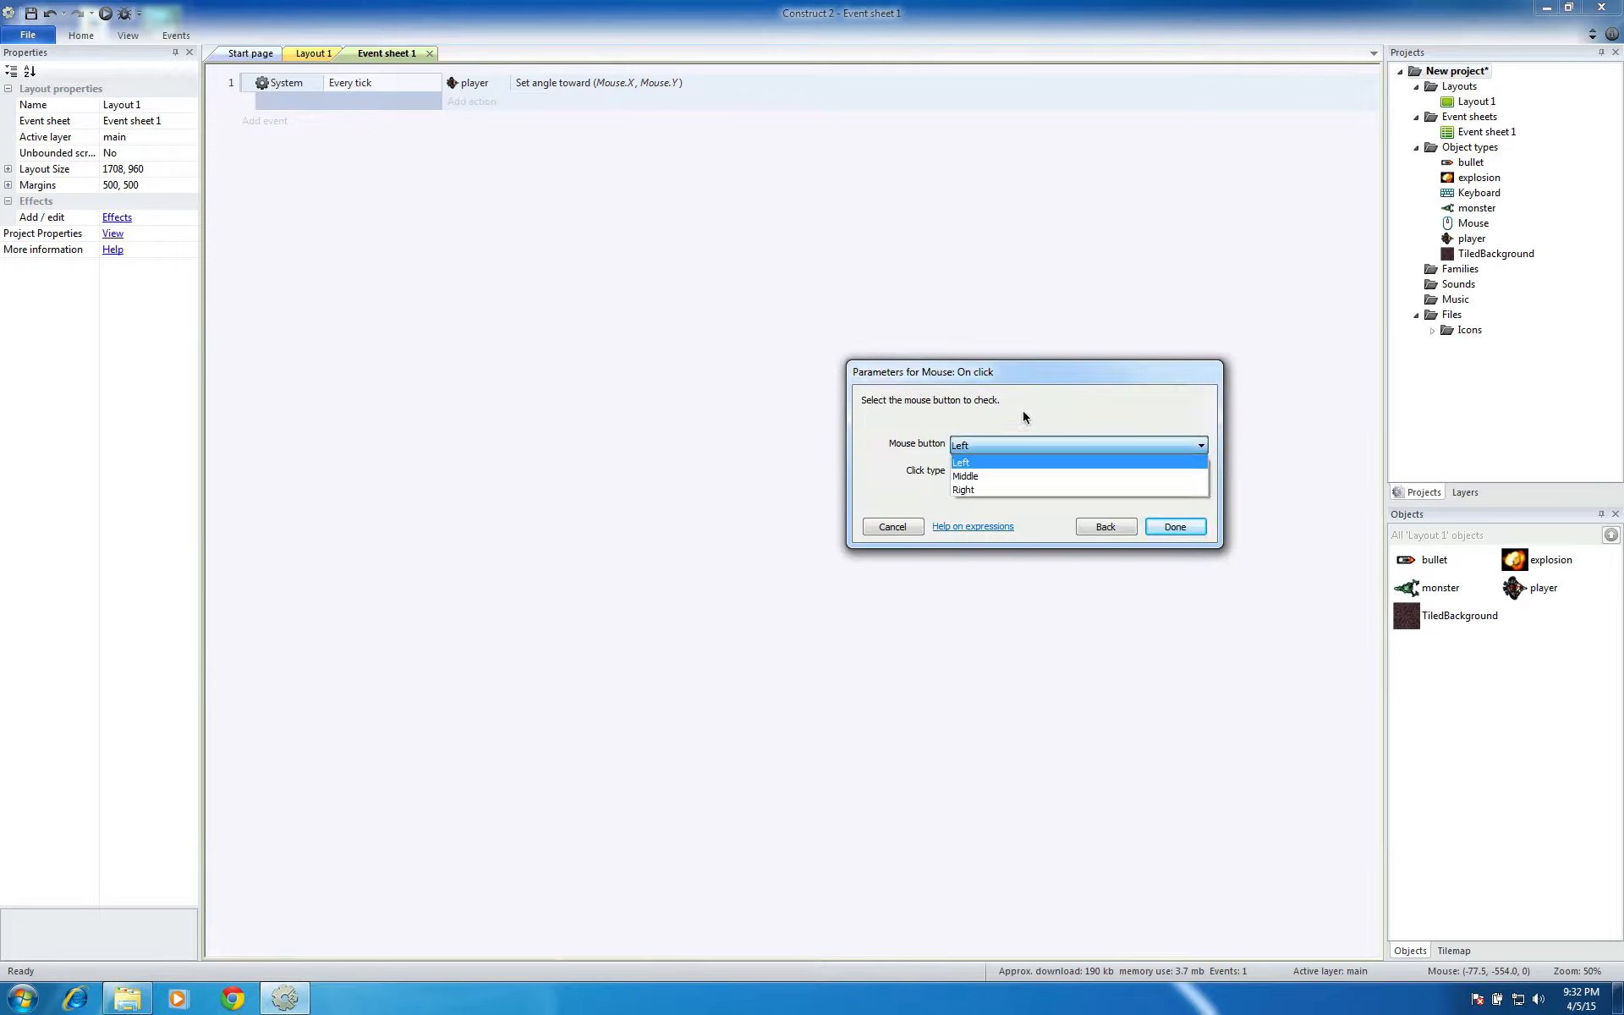
pyautogui.click(1024, 420)
pyautogui.click(1029, 472)
pyautogui.click(1029, 470)
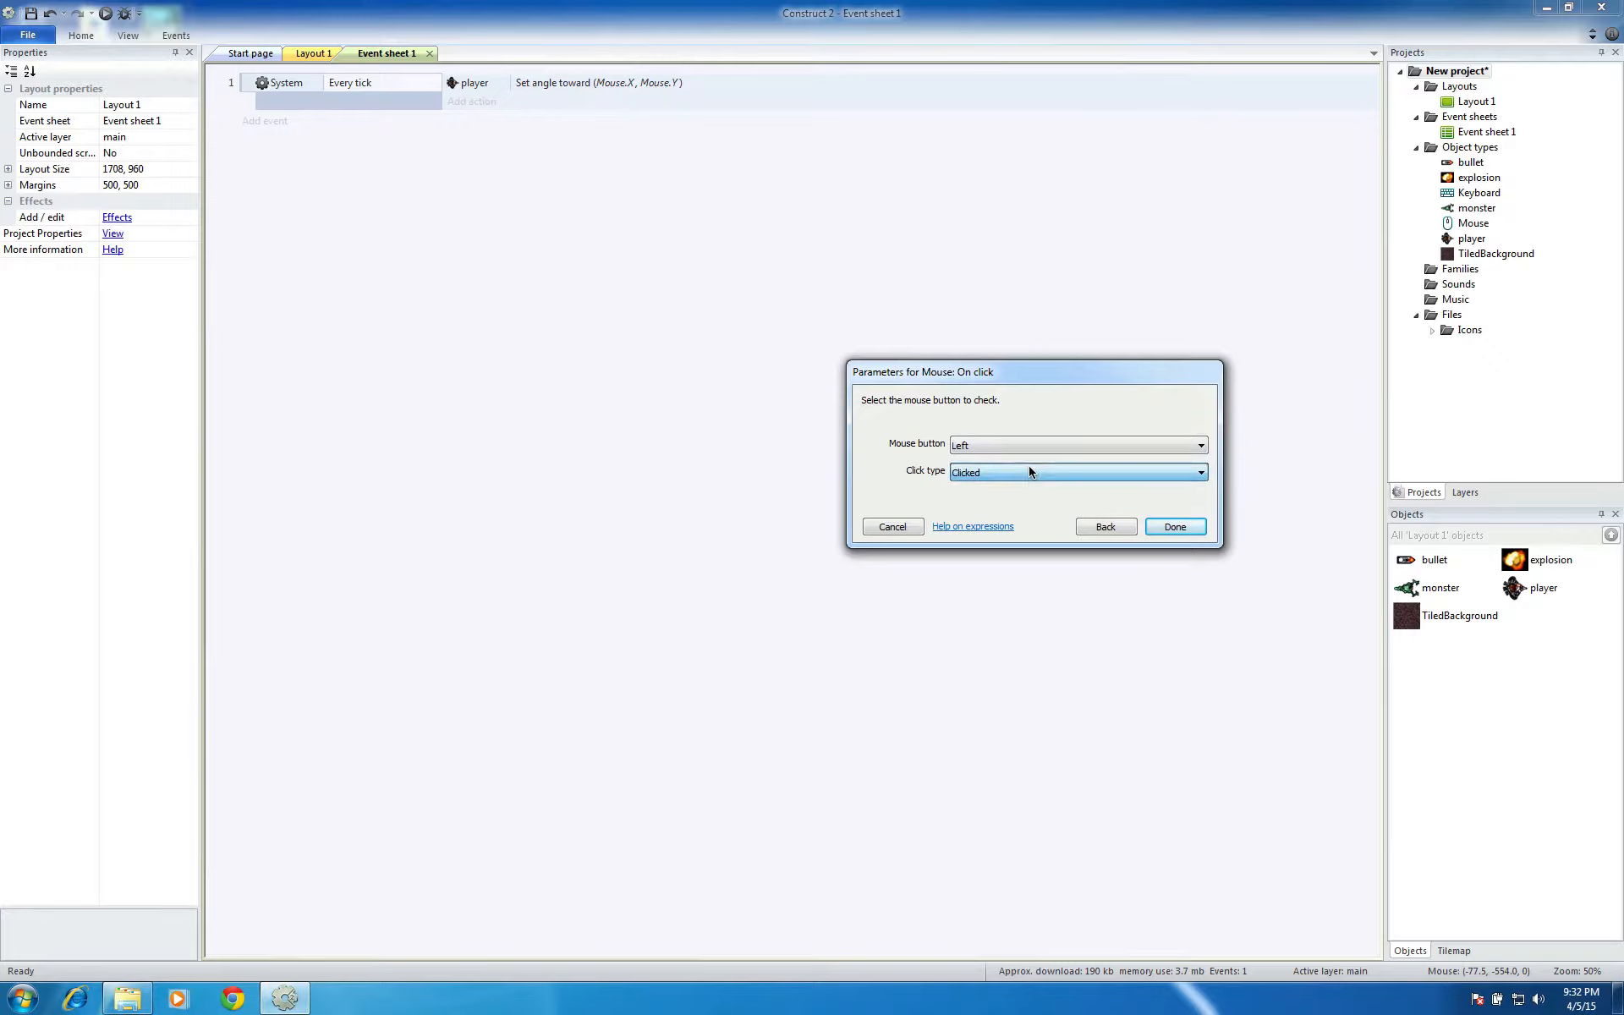
pyautogui.click(1174, 526)
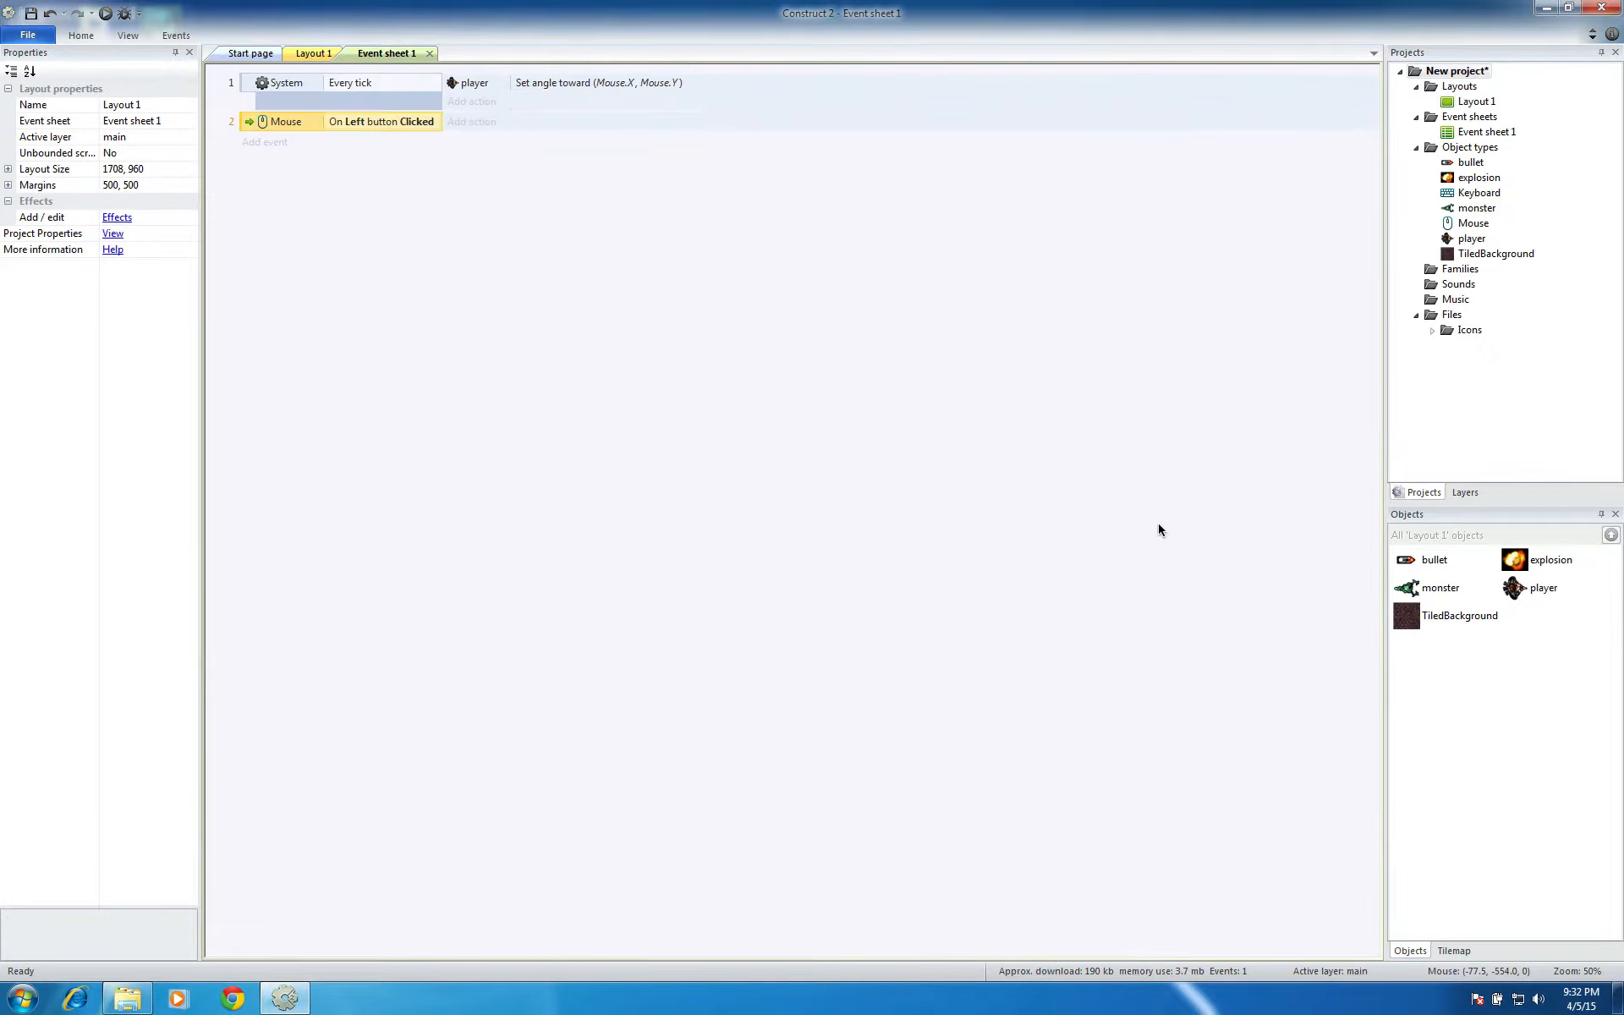
# Start a "Spawn another object" action for the player in the left-click event
pyautogui.click(484, 123)
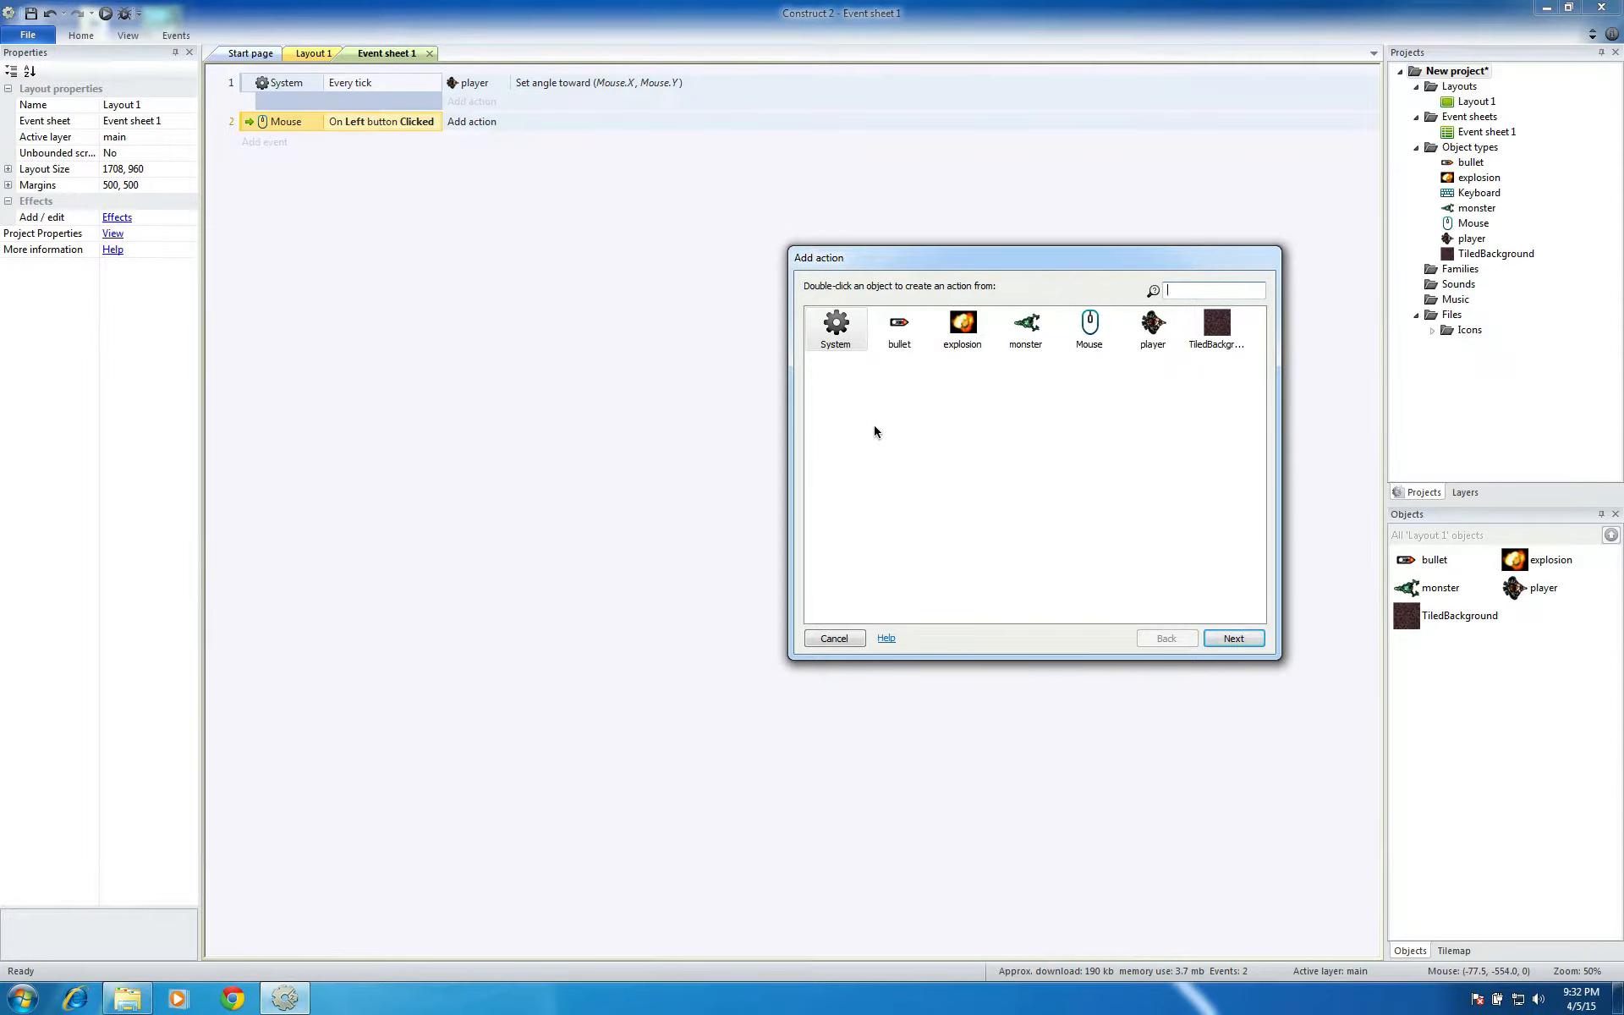
pyautogui.click(1152, 325)
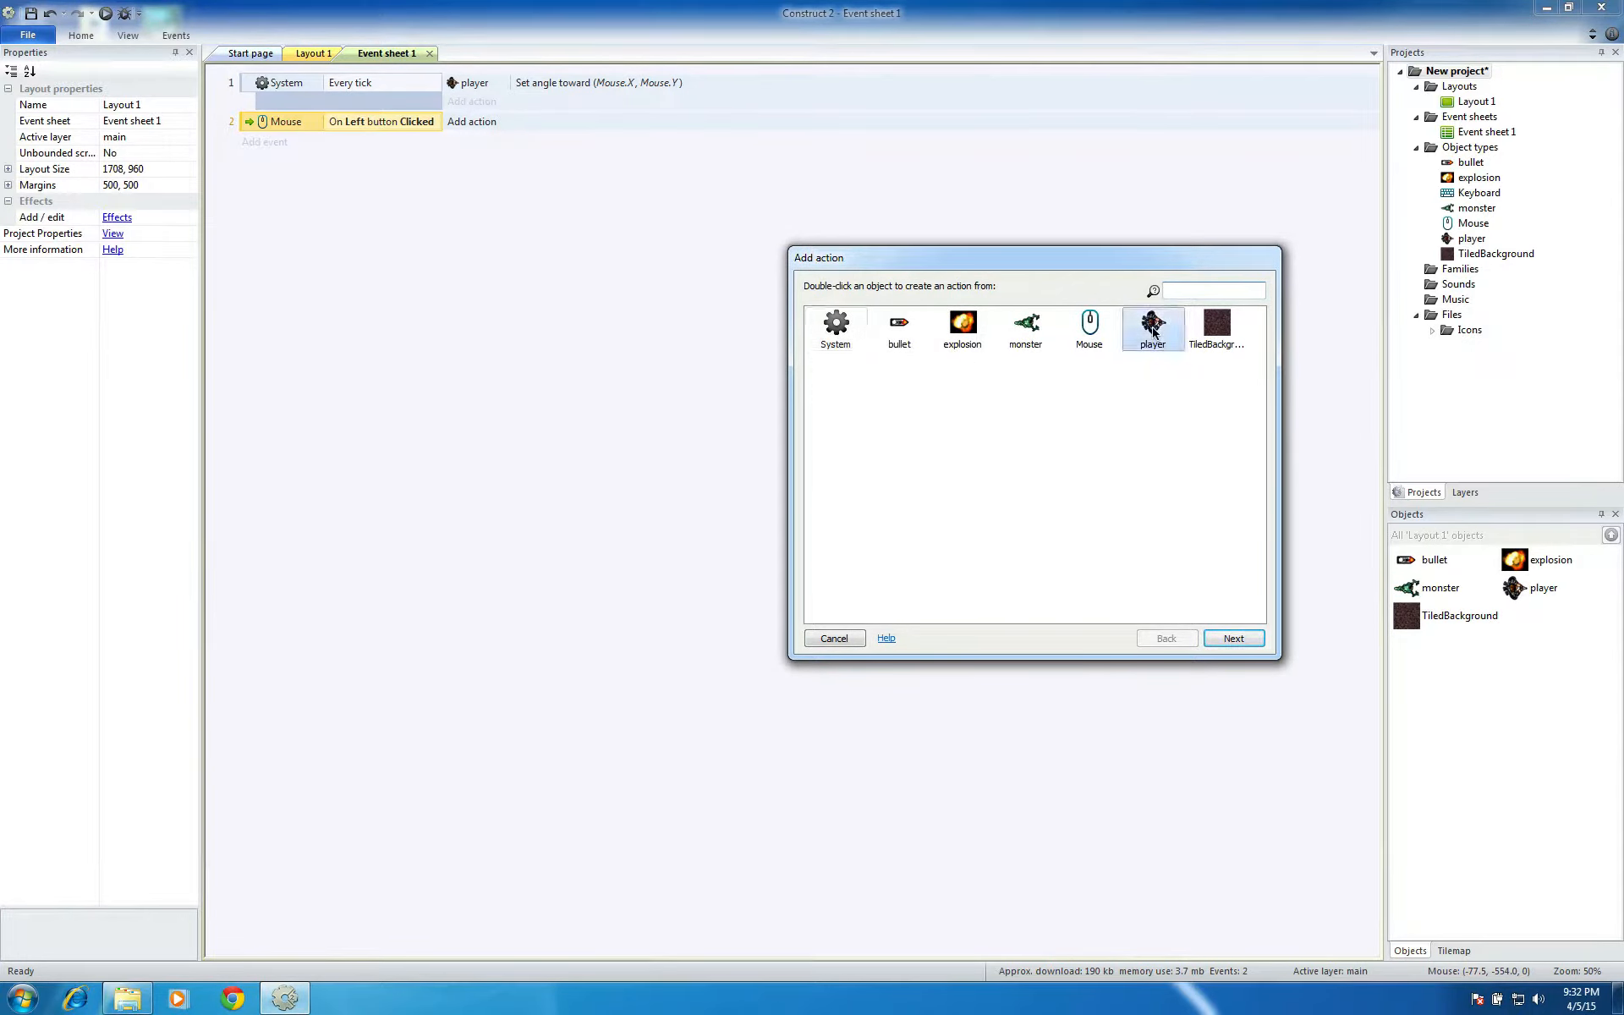
pyautogui.click(1236, 639)
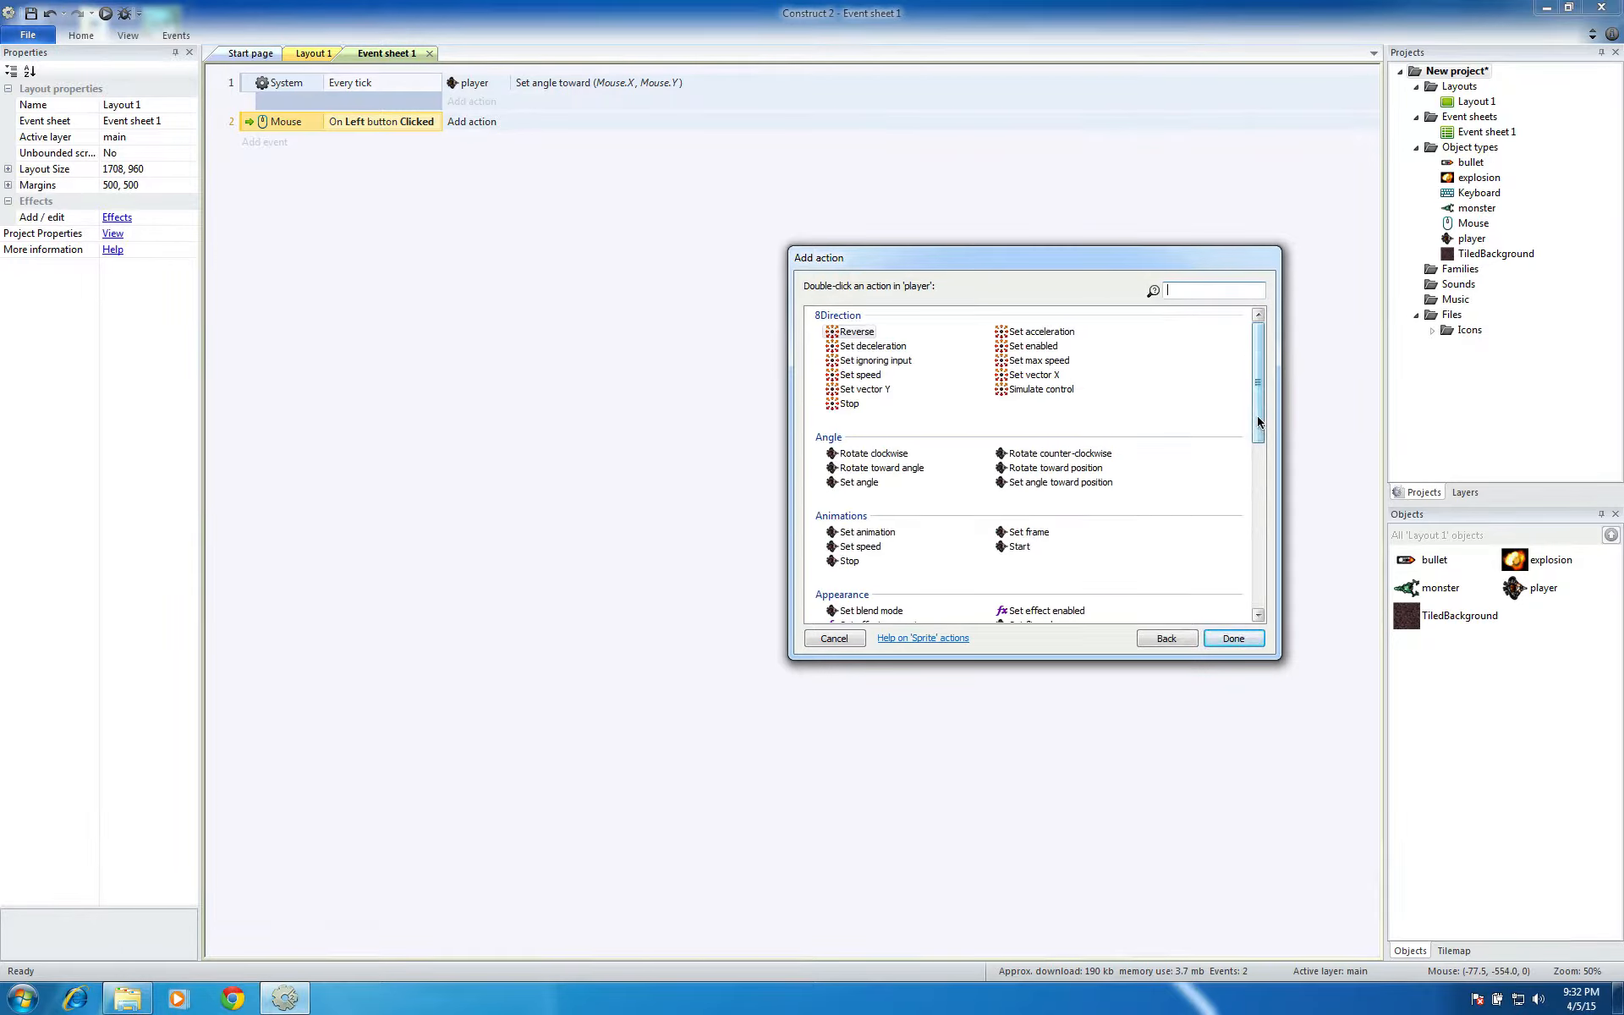
pyautogui.moveTo(1258, 426); pyautogui.dragTo(1243, 548)
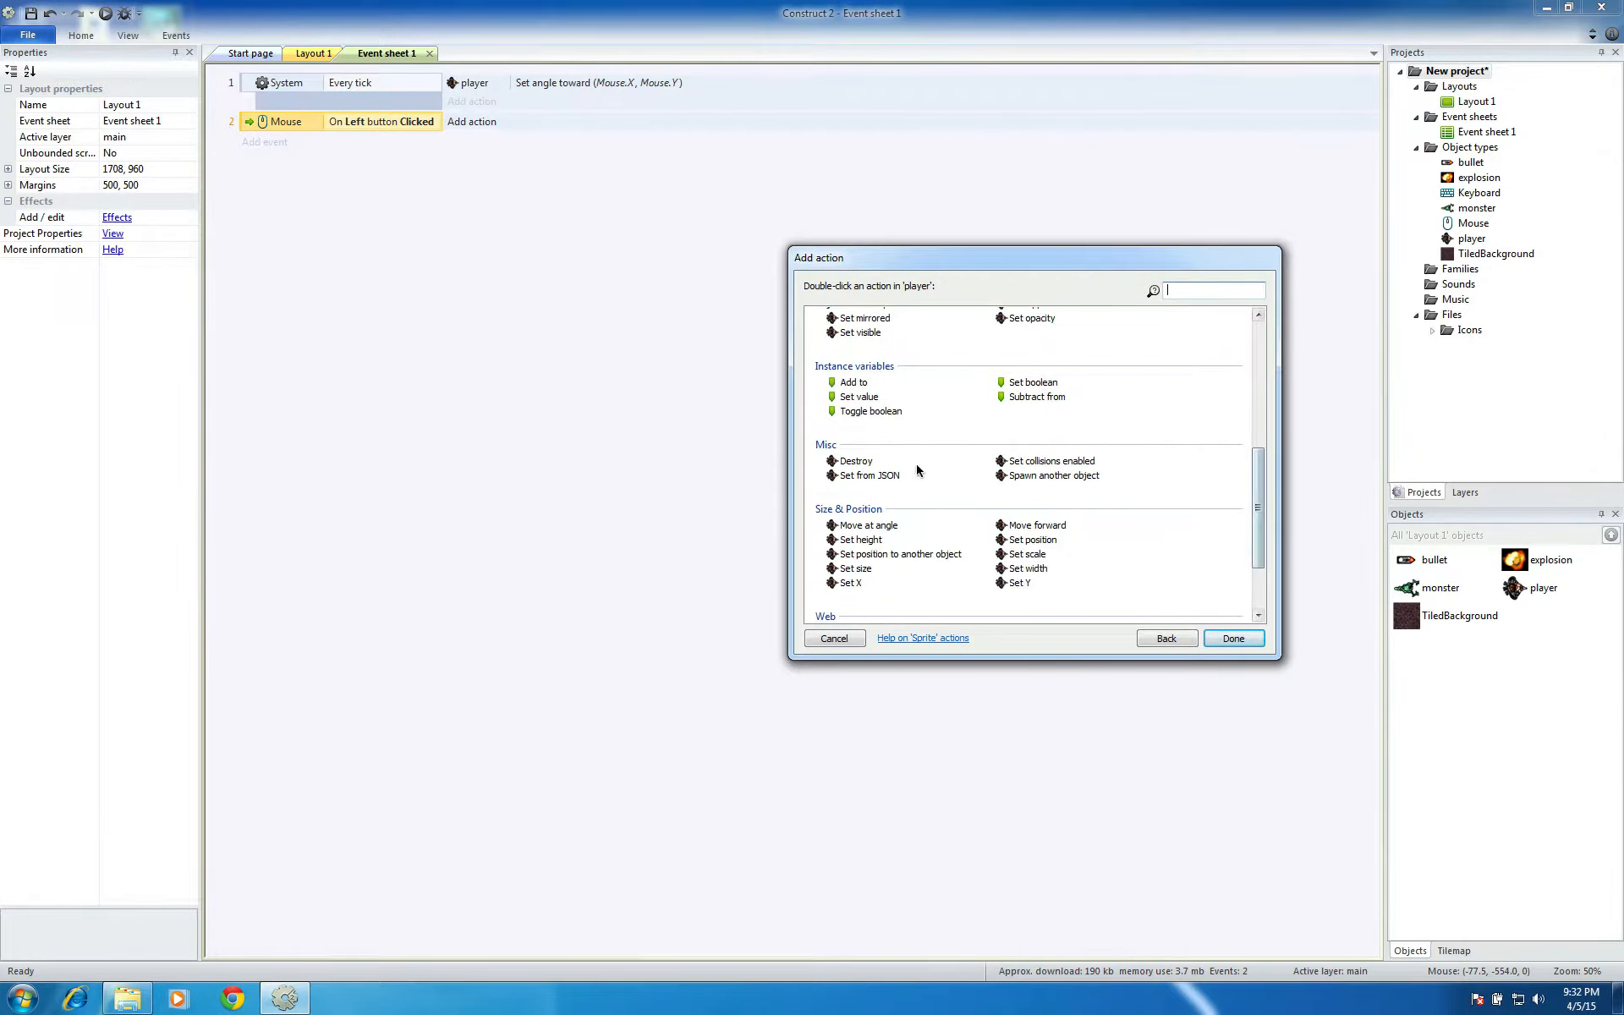
pyautogui.click(1040, 475)
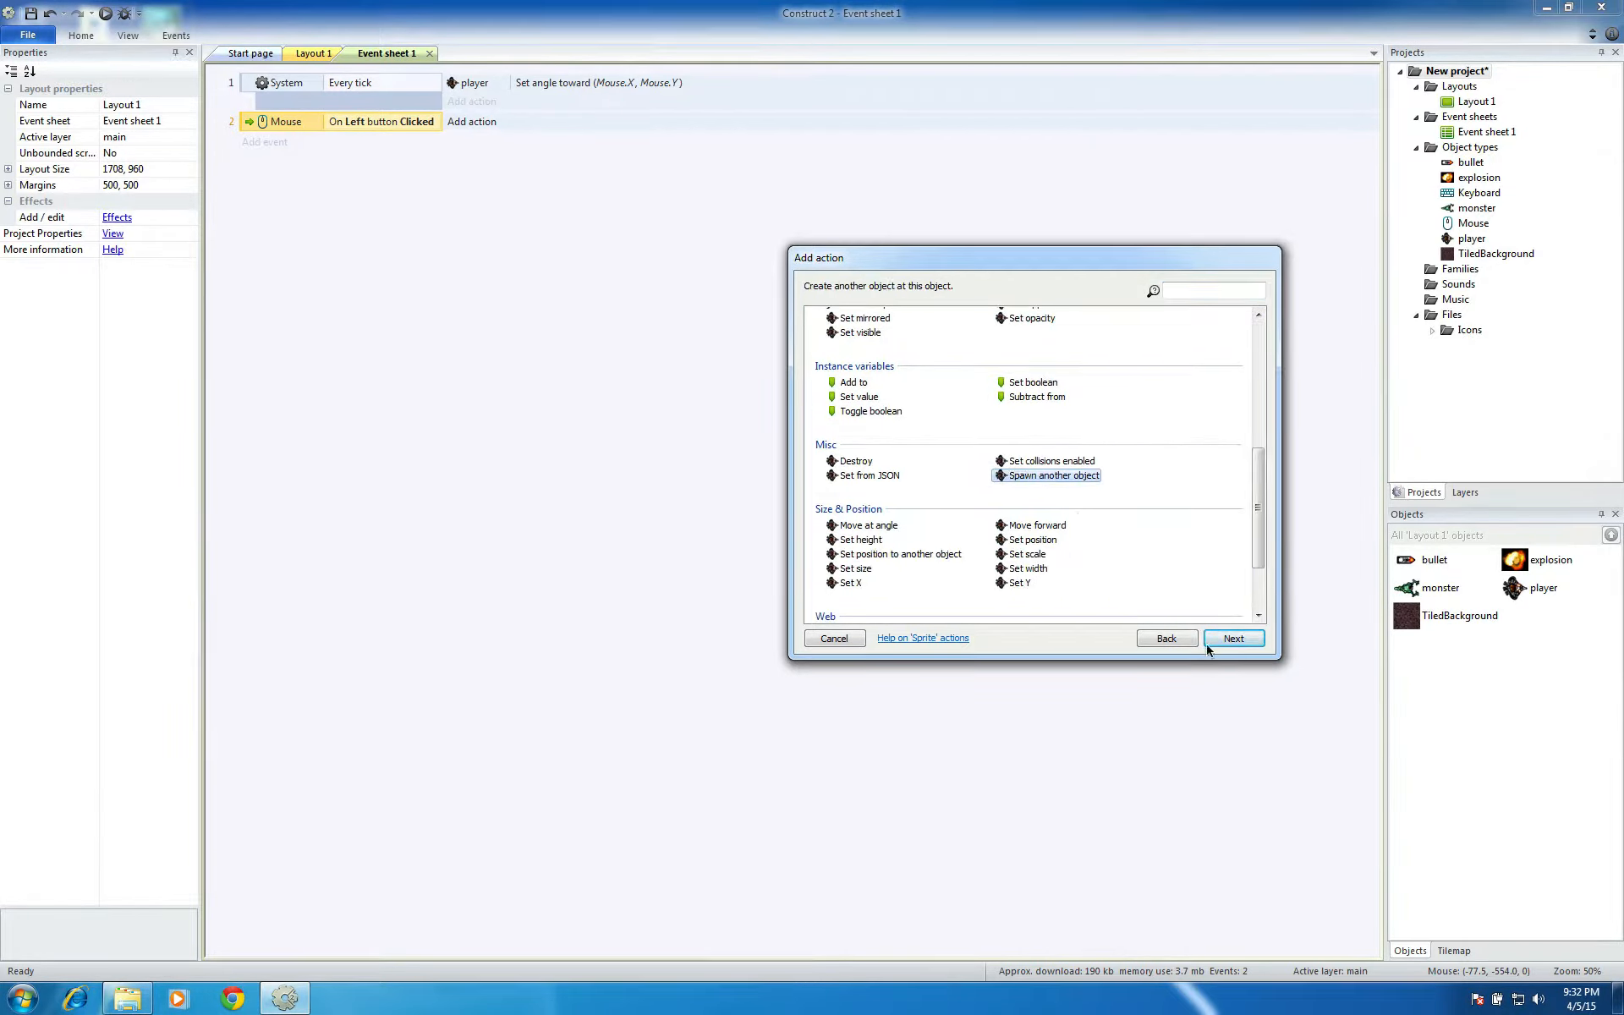
pyautogui.click(1233, 639)
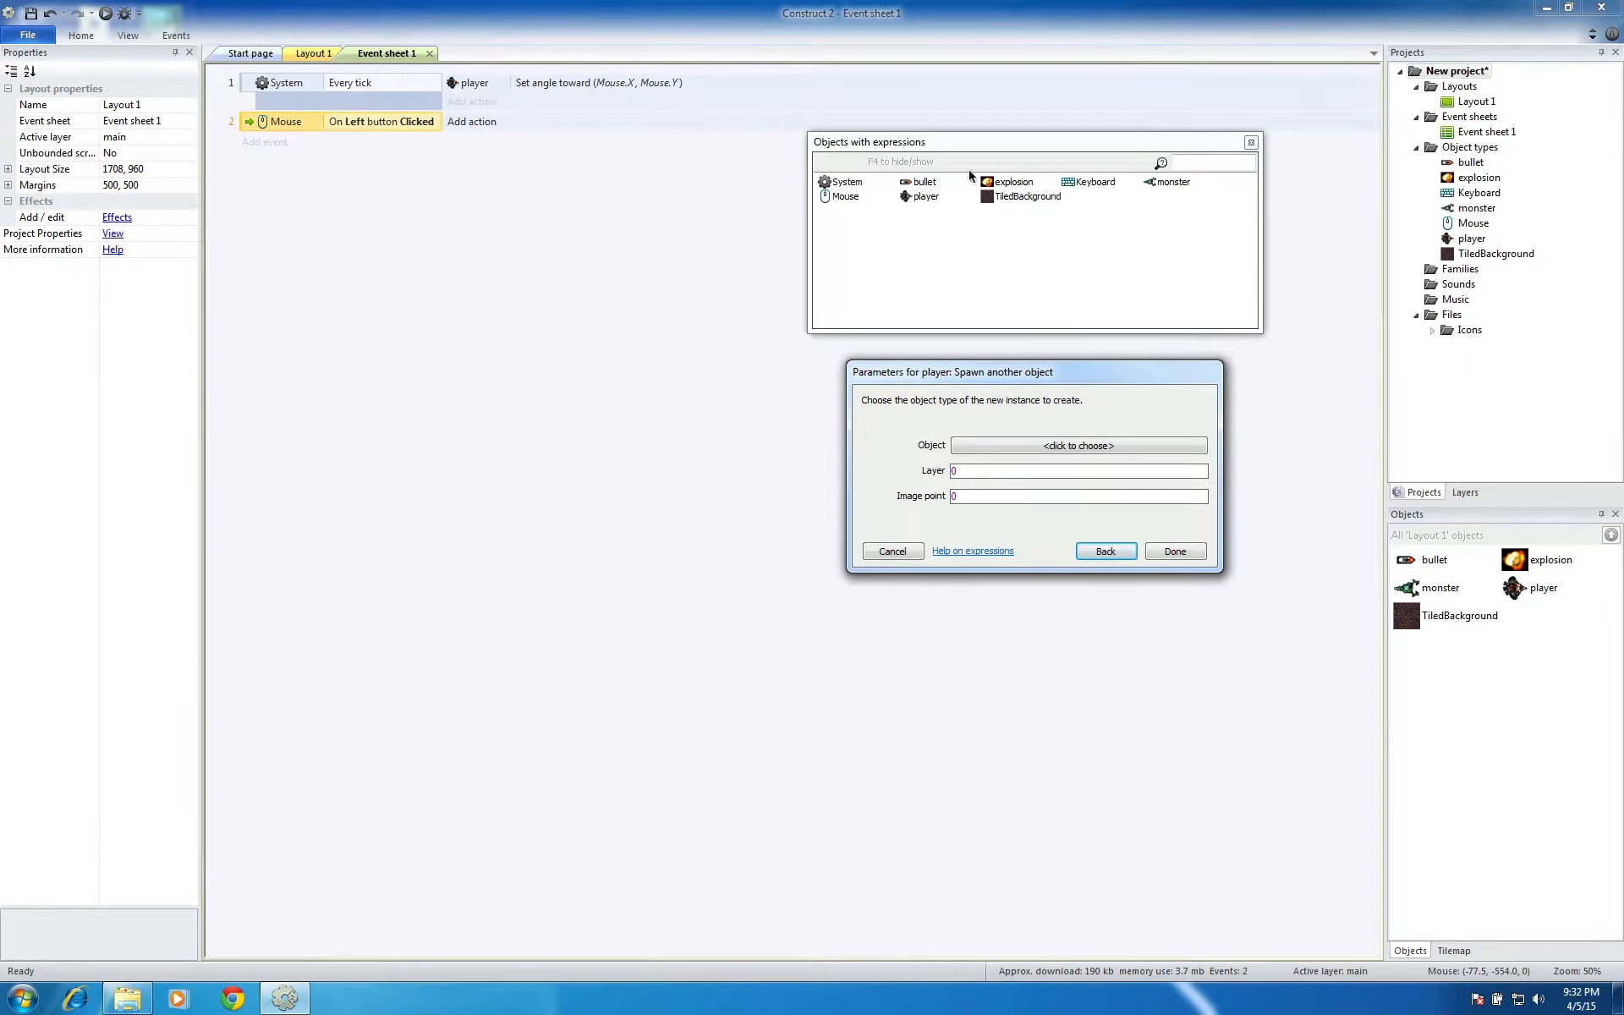
pyautogui.click(907, 185)
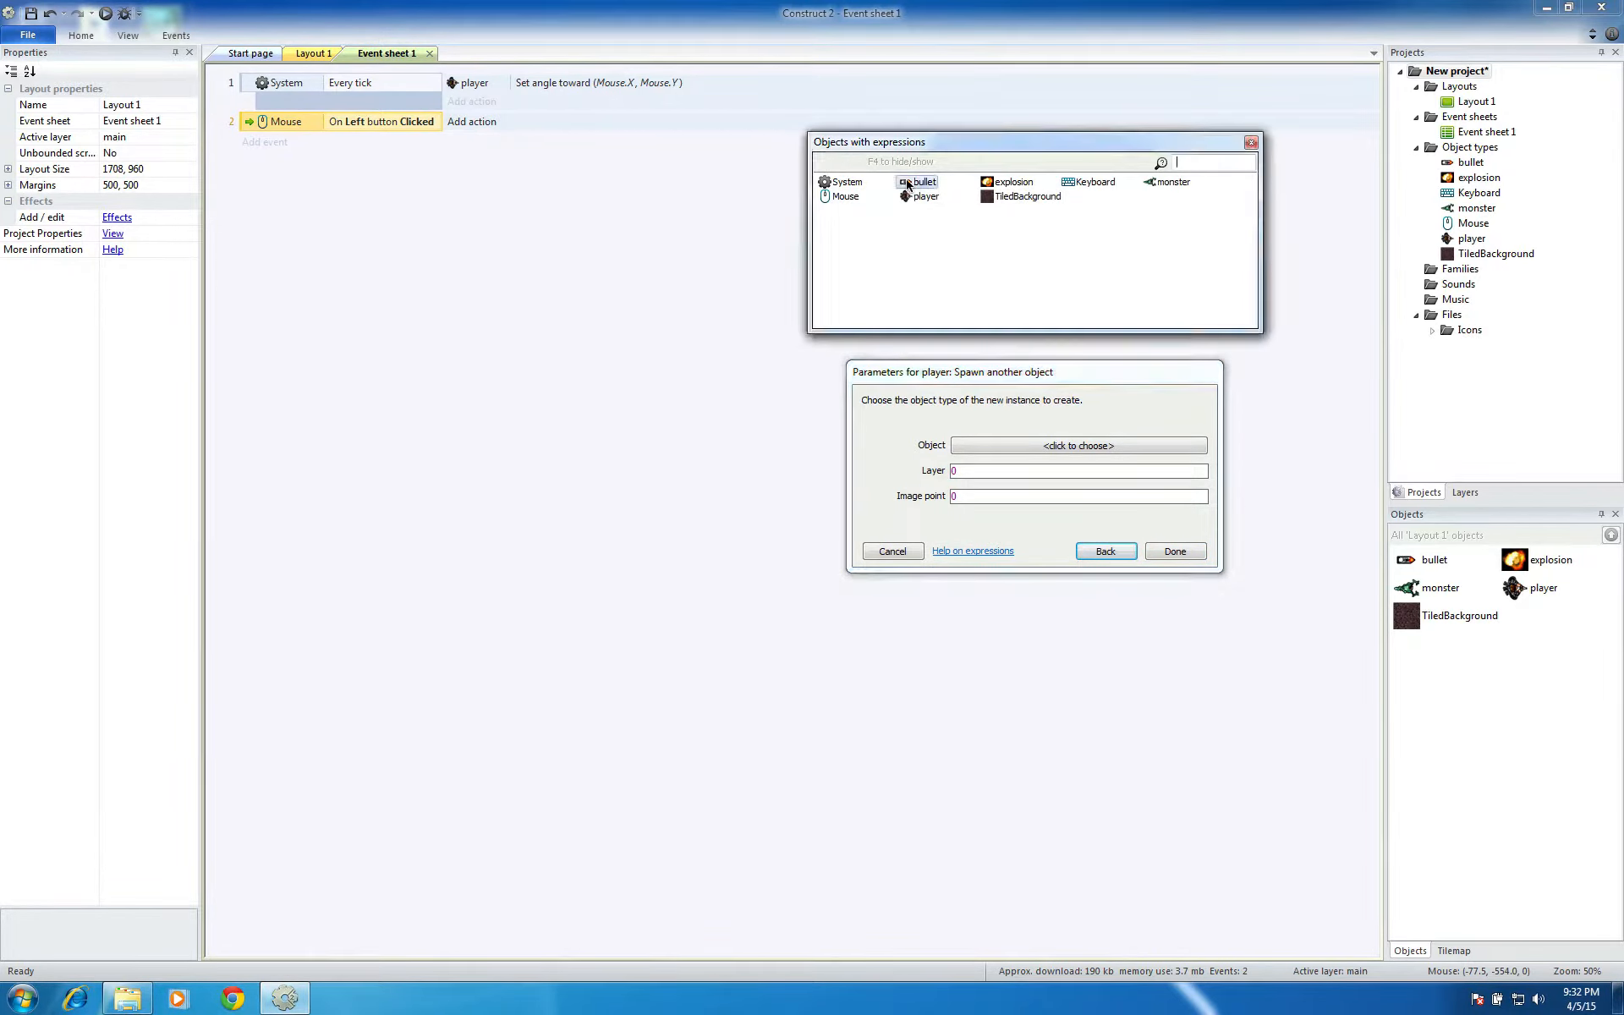
pyautogui.doubleClick(908, 184)
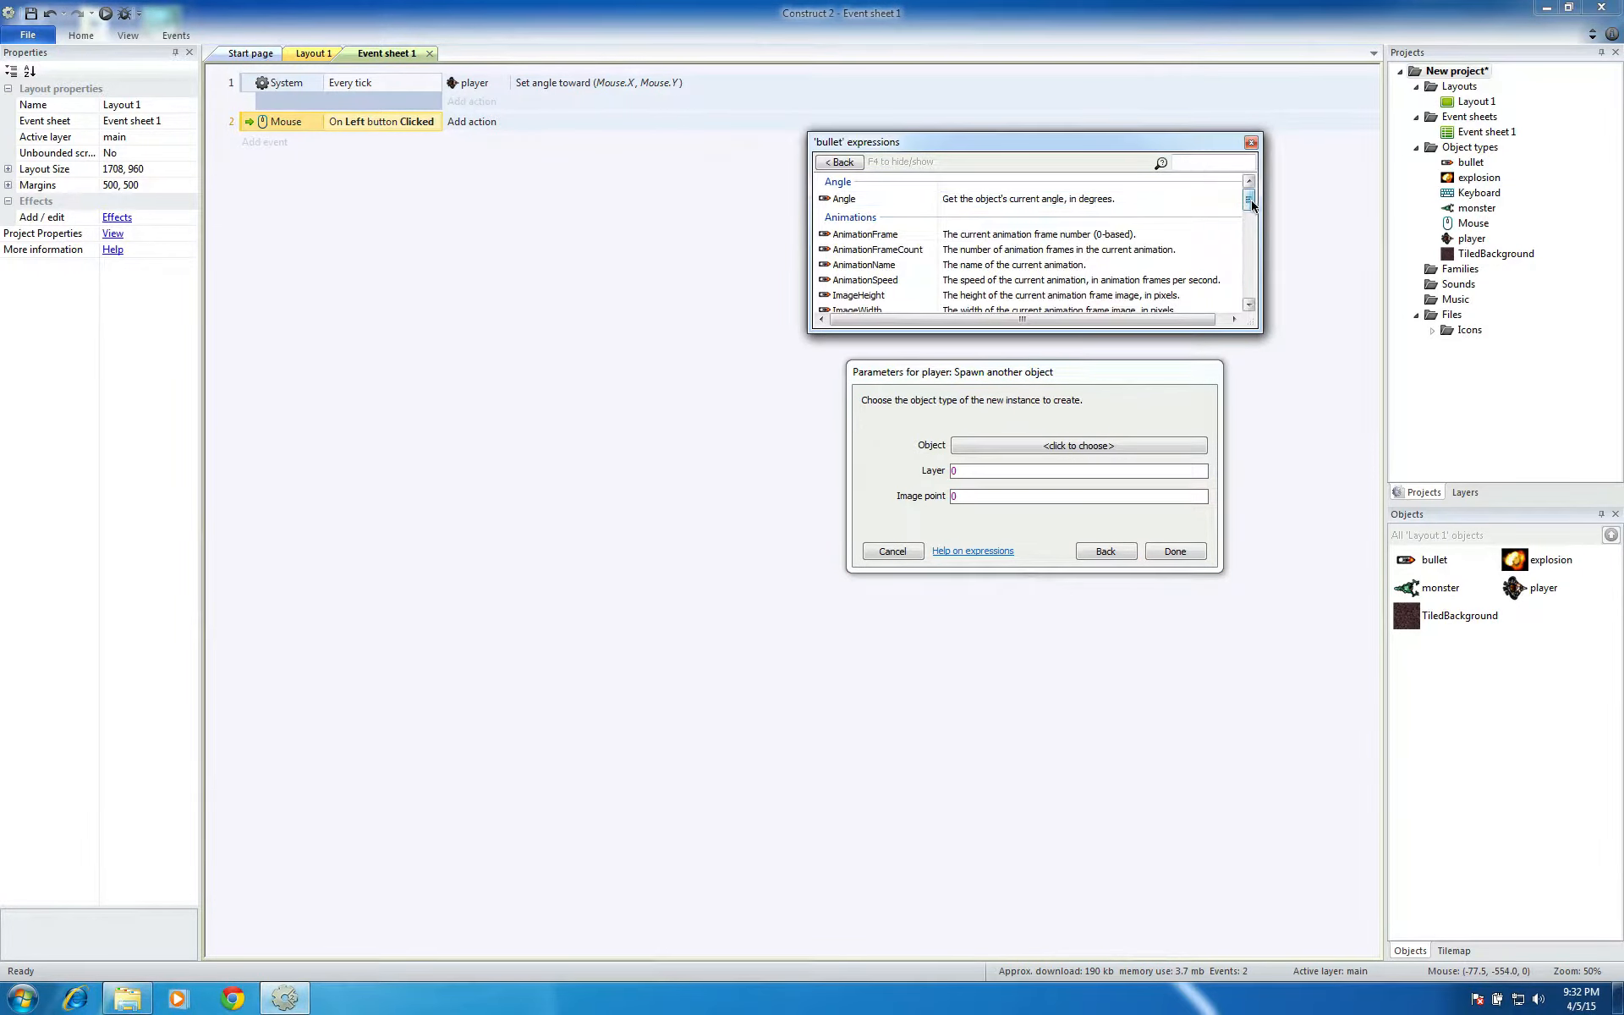
pyautogui.moveTo(1249, 201)
pyautogui.mouseDown()
pyautogui.moveTo(1253, 294)
pyautogui.moveTo(1248, 196)
pyautogui.mouseUp()
# Choose bullet as the object the player spawns, keep layer 0 and image point 0, and complete the action
pyautogui.click(1001, 446)
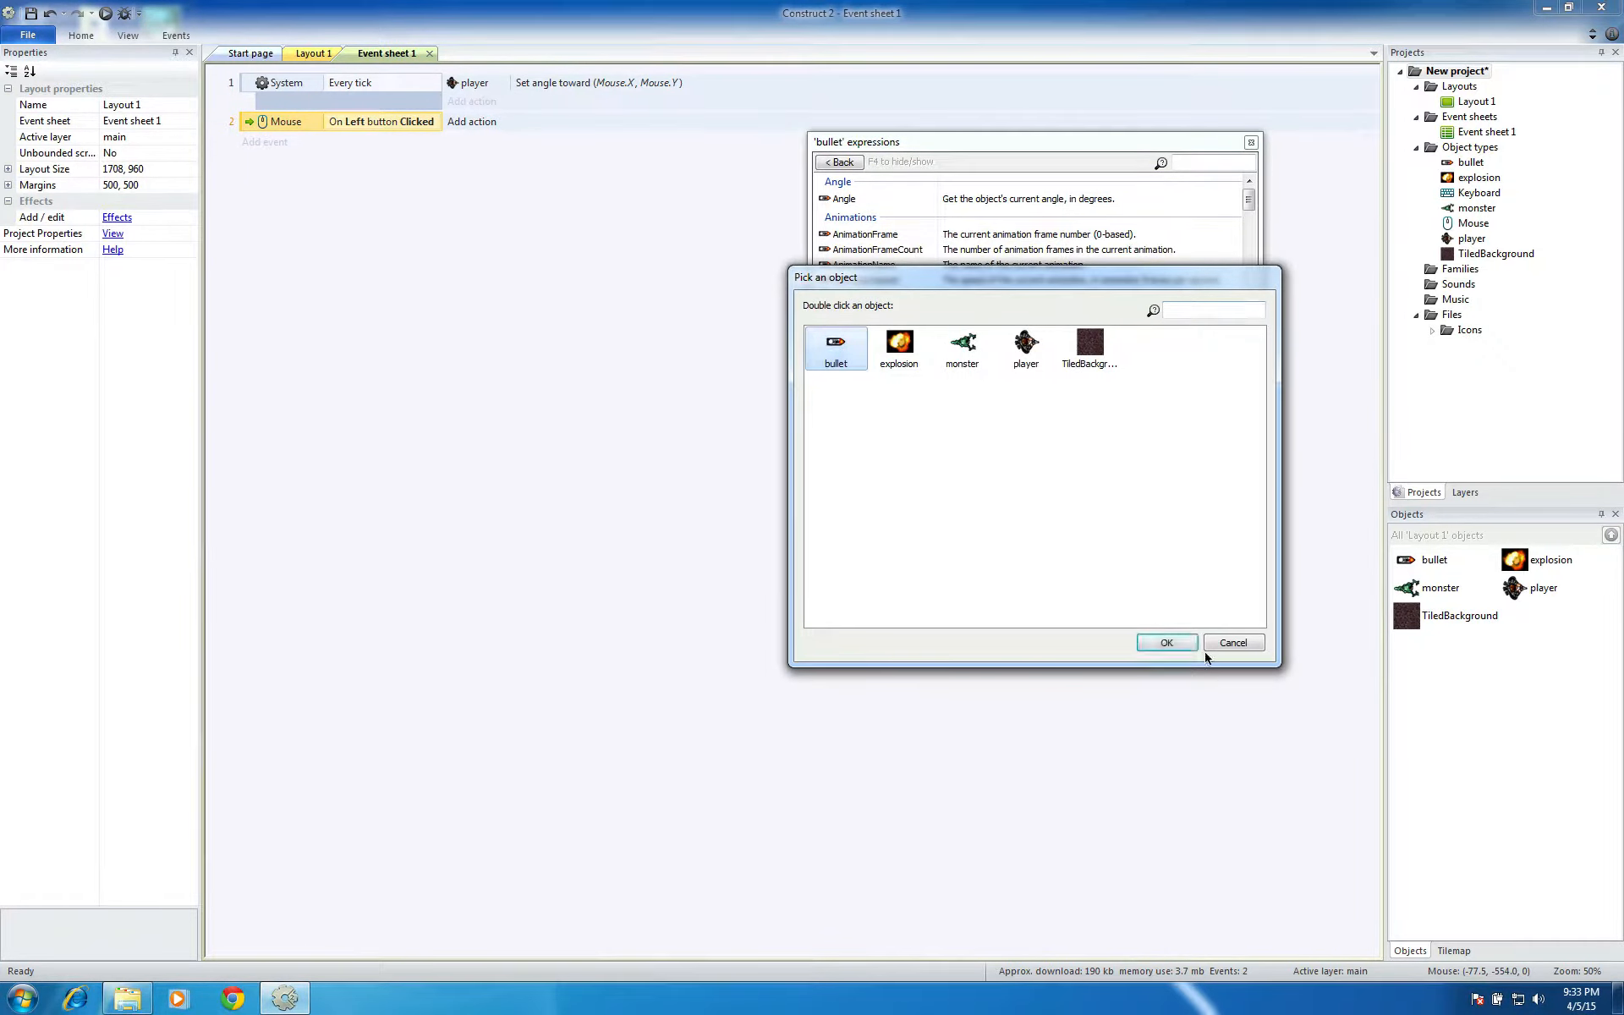
pyautogui.click(1167, 642)
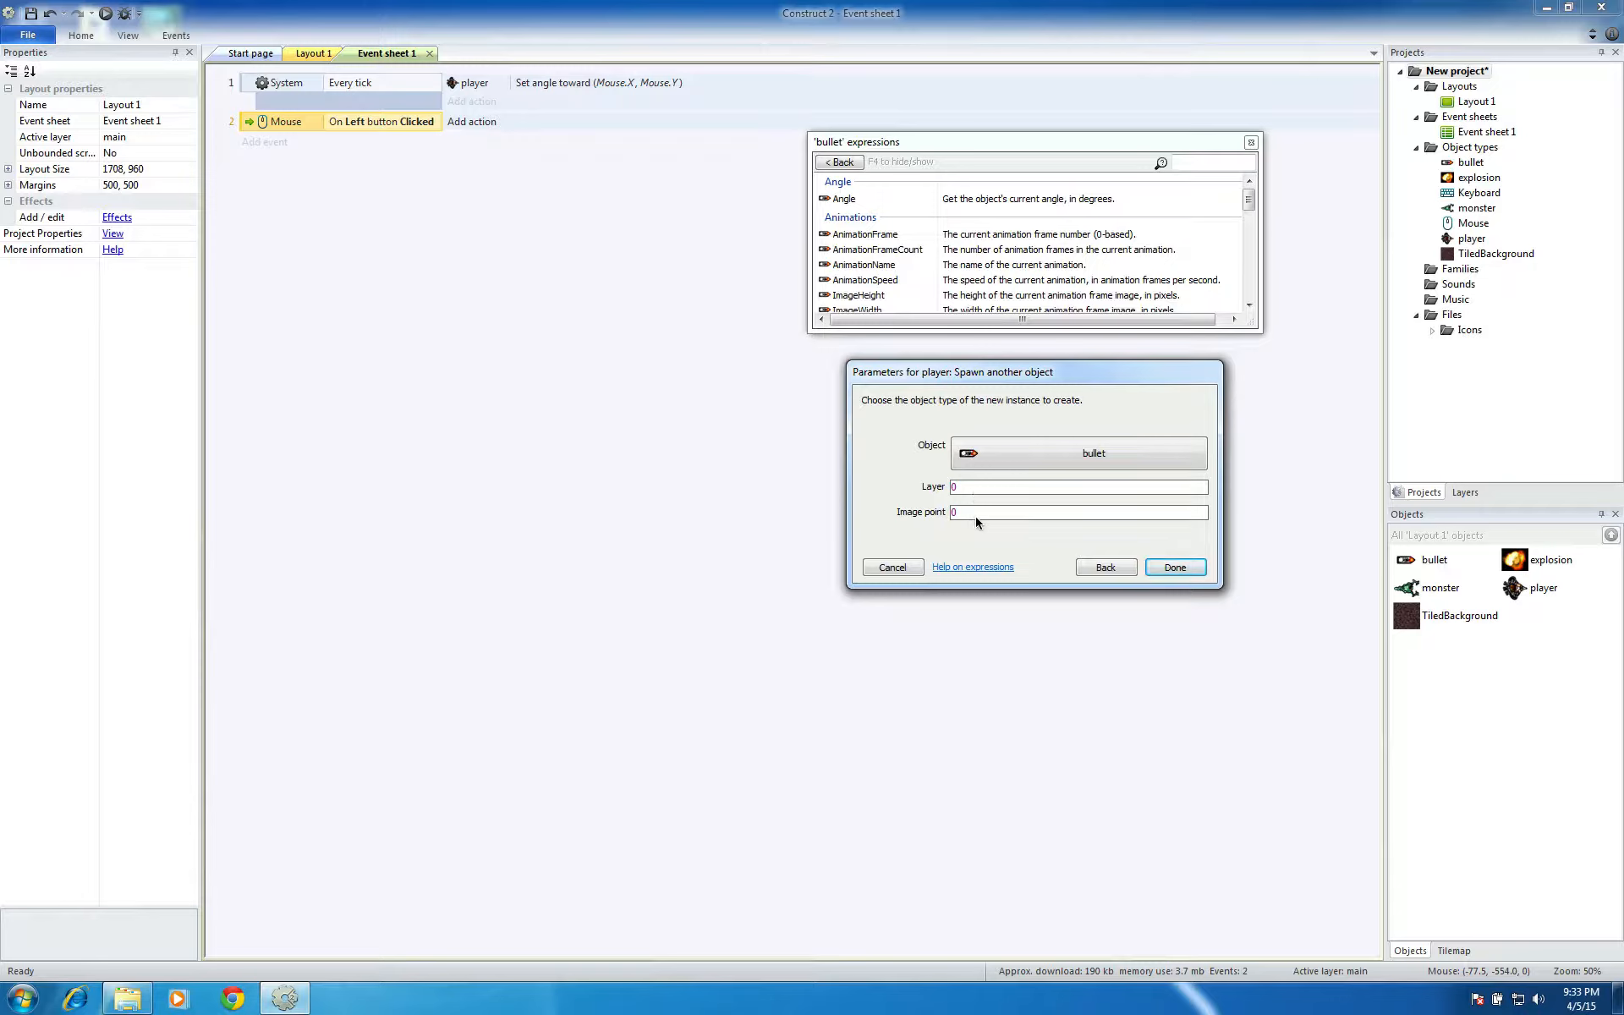
pyautogui.click(1459, 489)
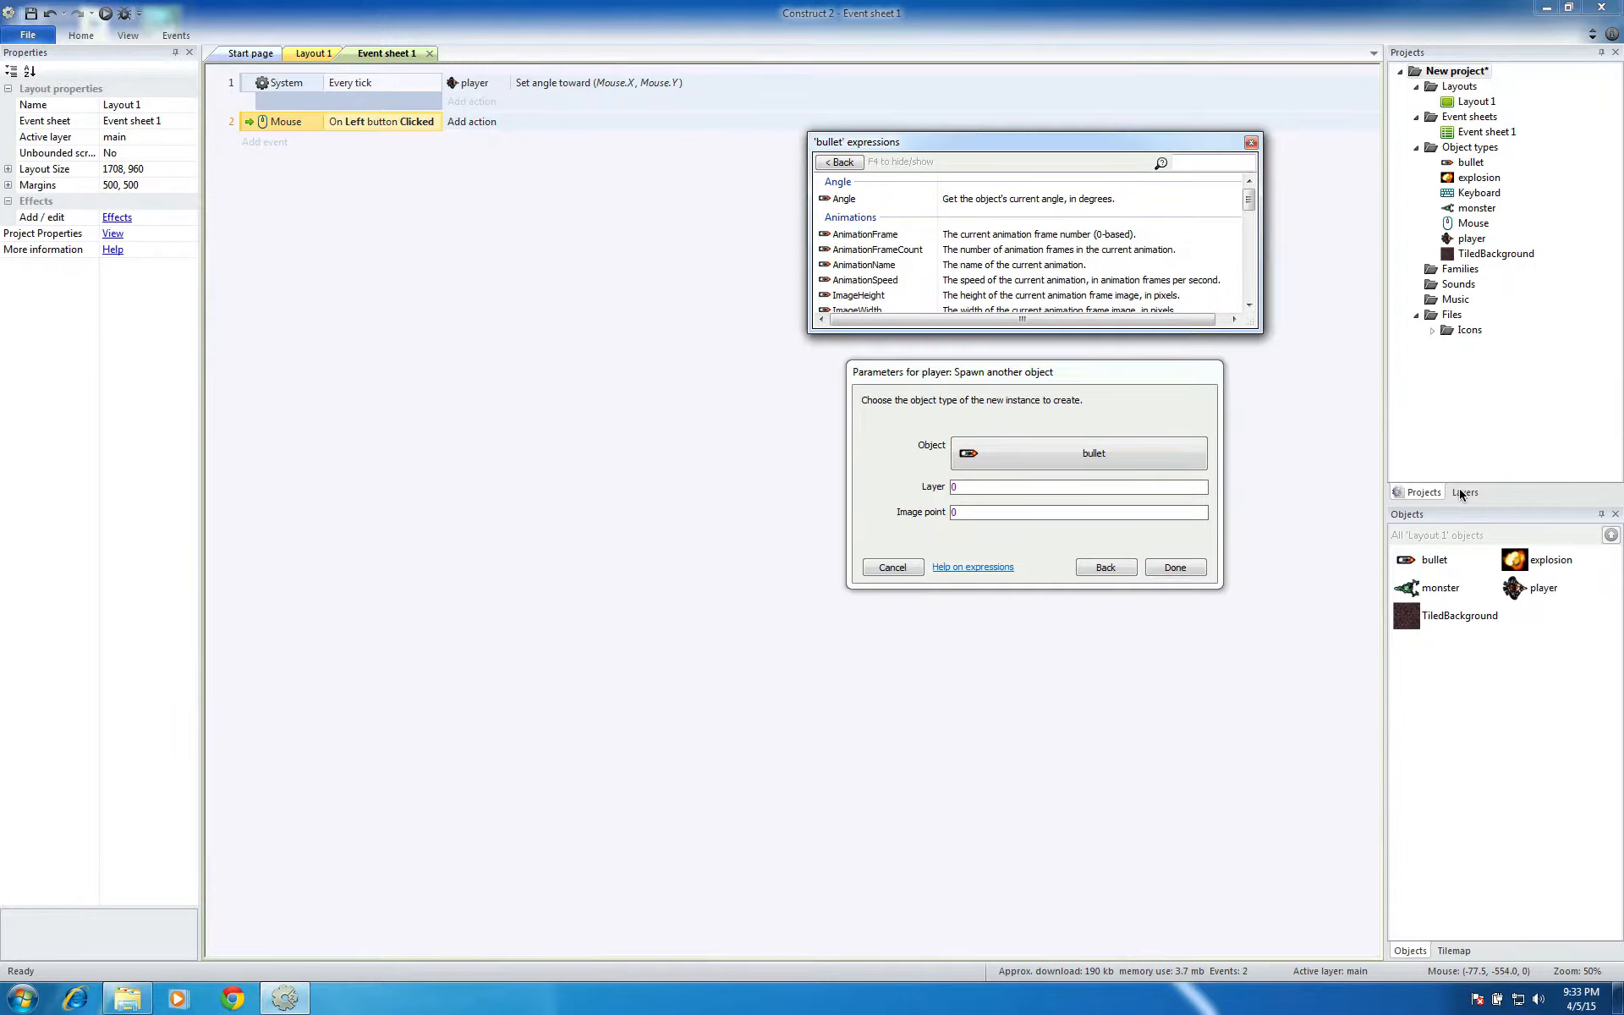
pyautogui.click(1036, 542)
pyautogui.click(1167, 567)
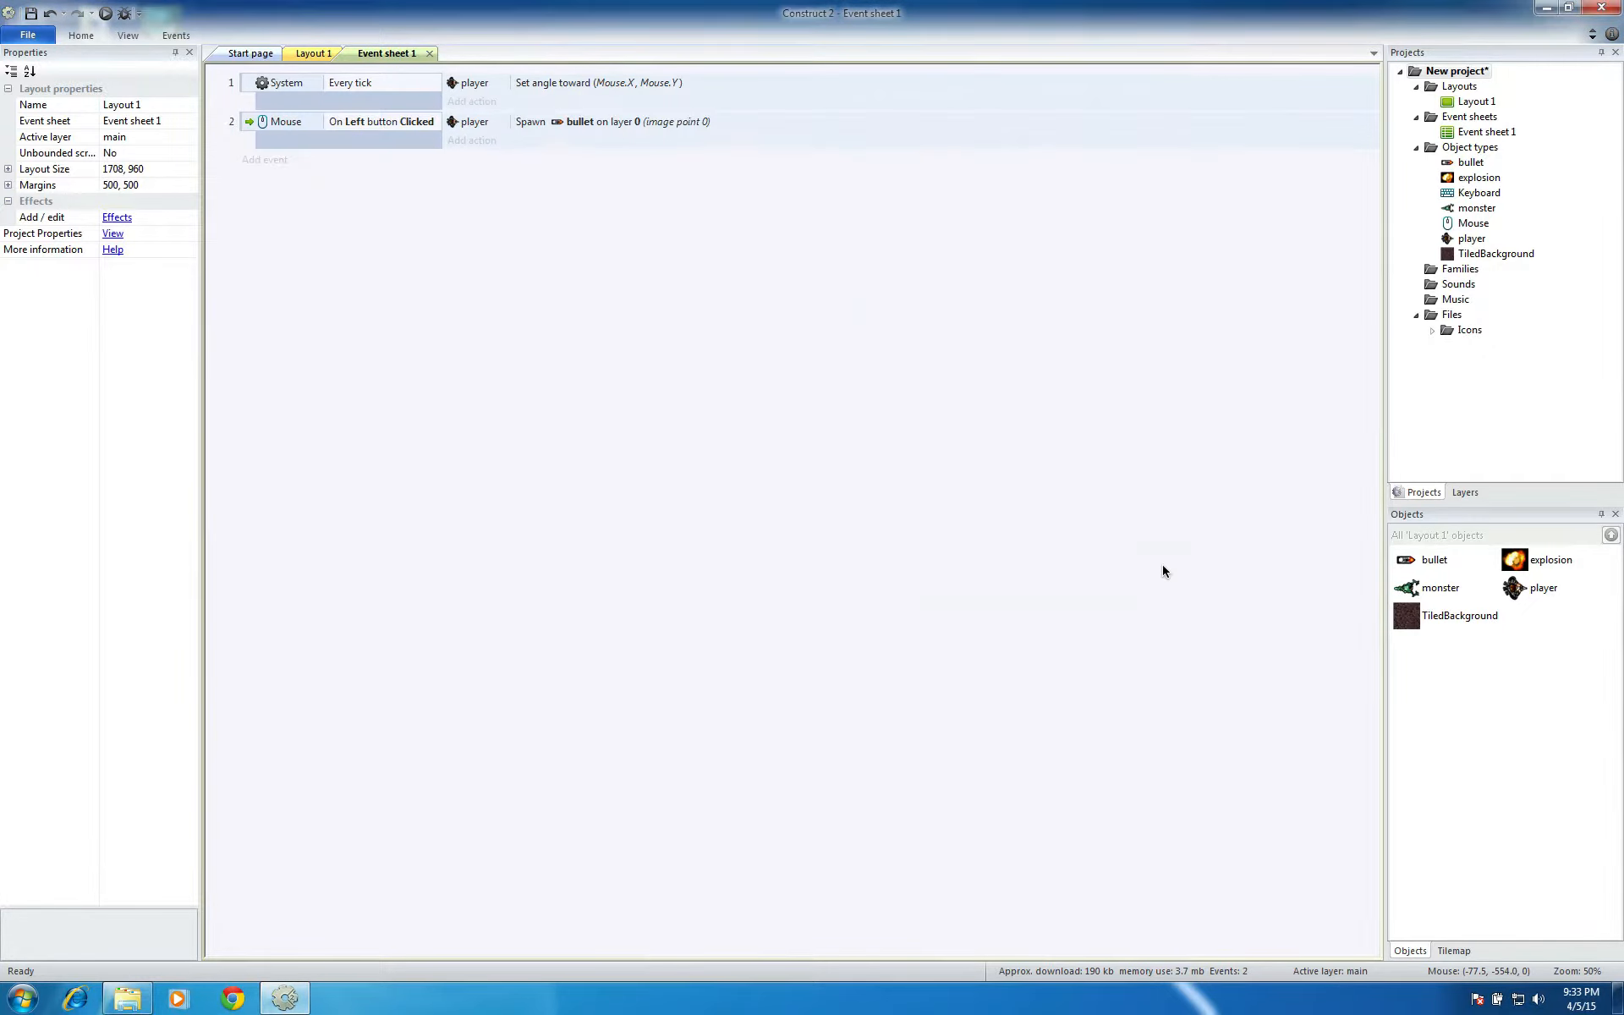
# Check the layout's layer numbers and set the bullet spawn action's layer to 1
pyautogui.click(1463, 493)
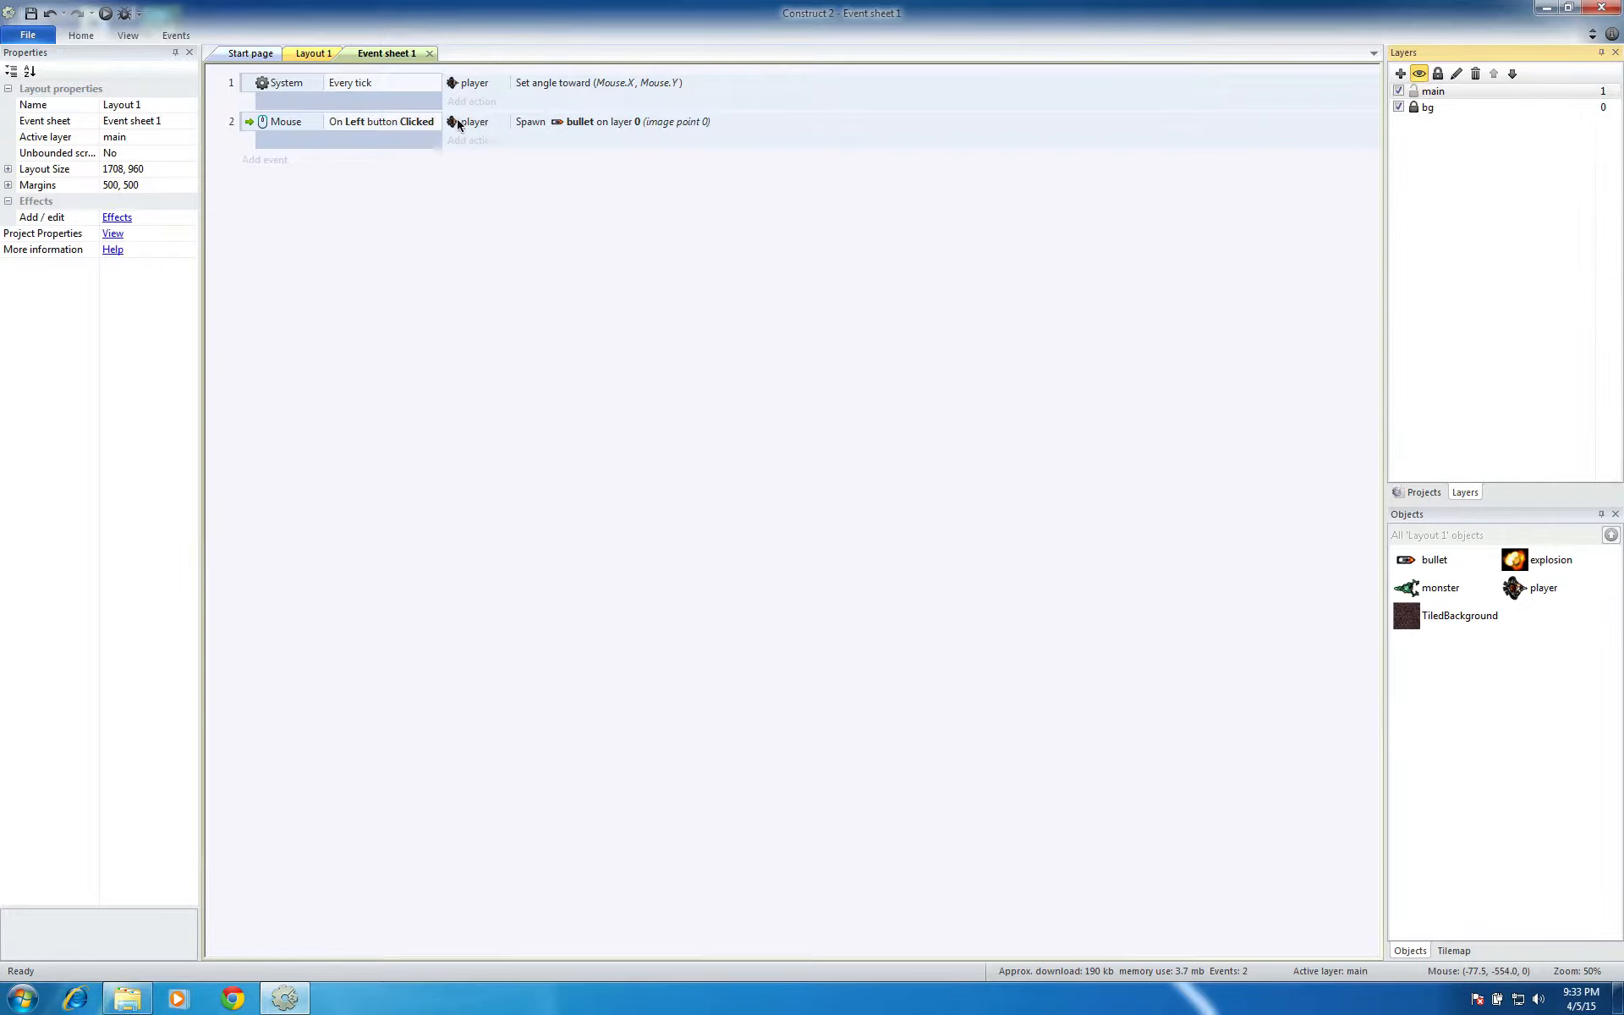
pyautogui.doubleClick(646, 121)
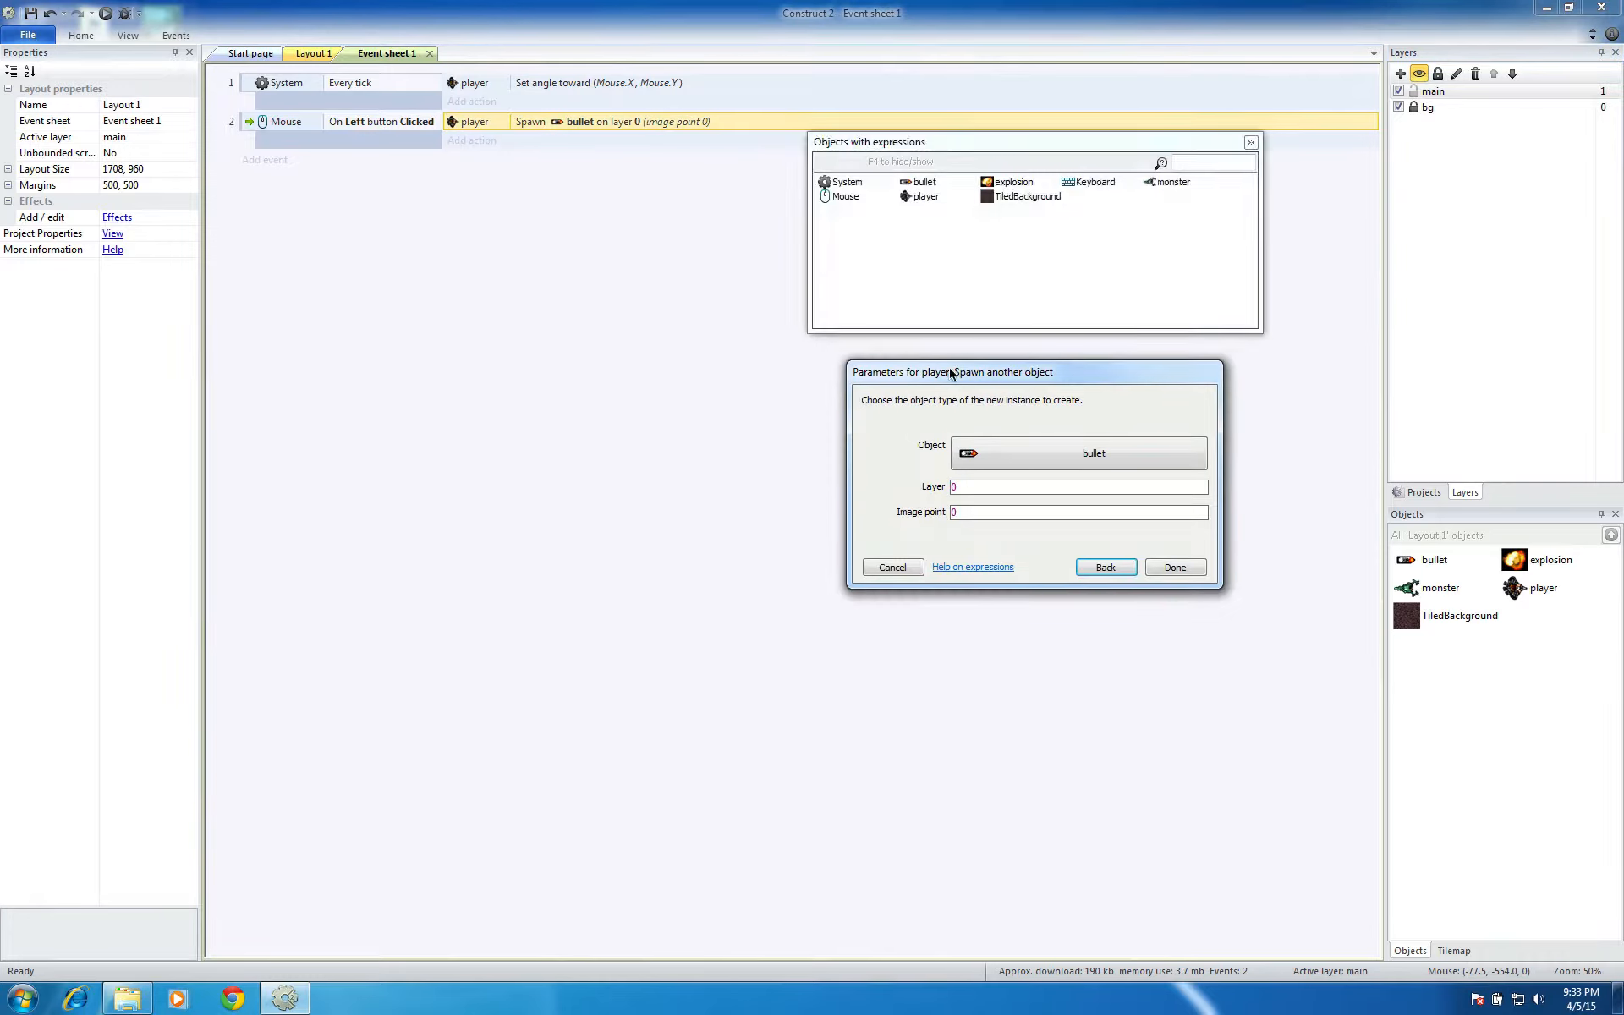
pyautogui.click(970, 488)
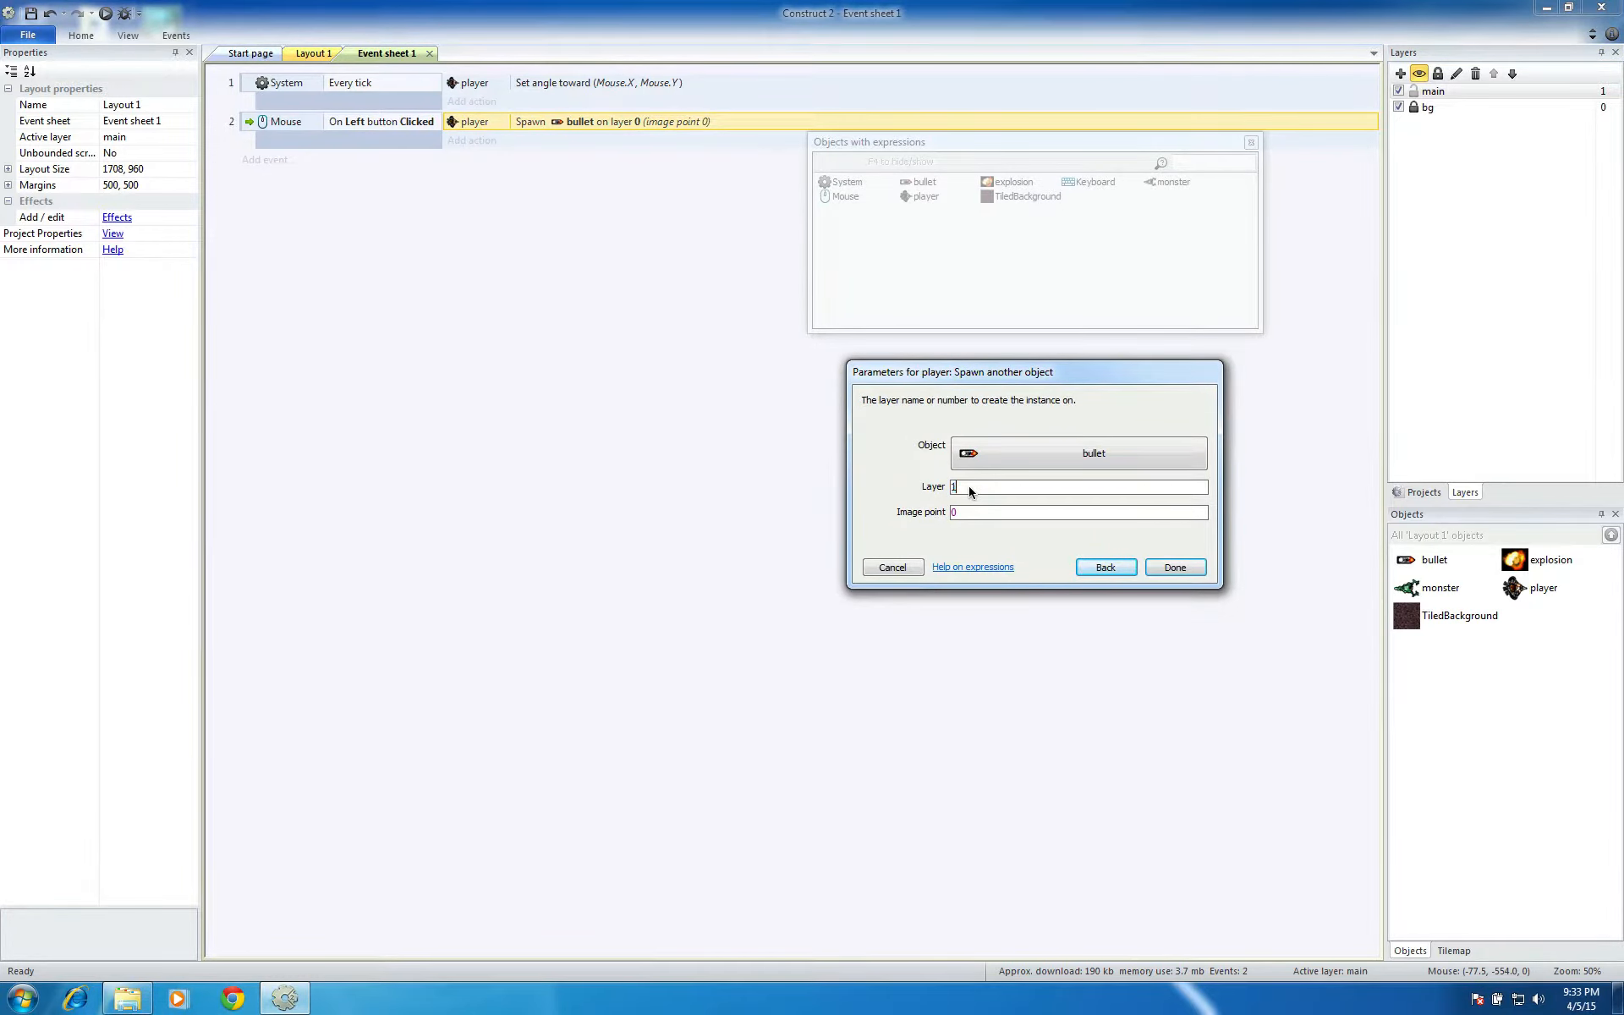
pyautogui.click(1168, 567)
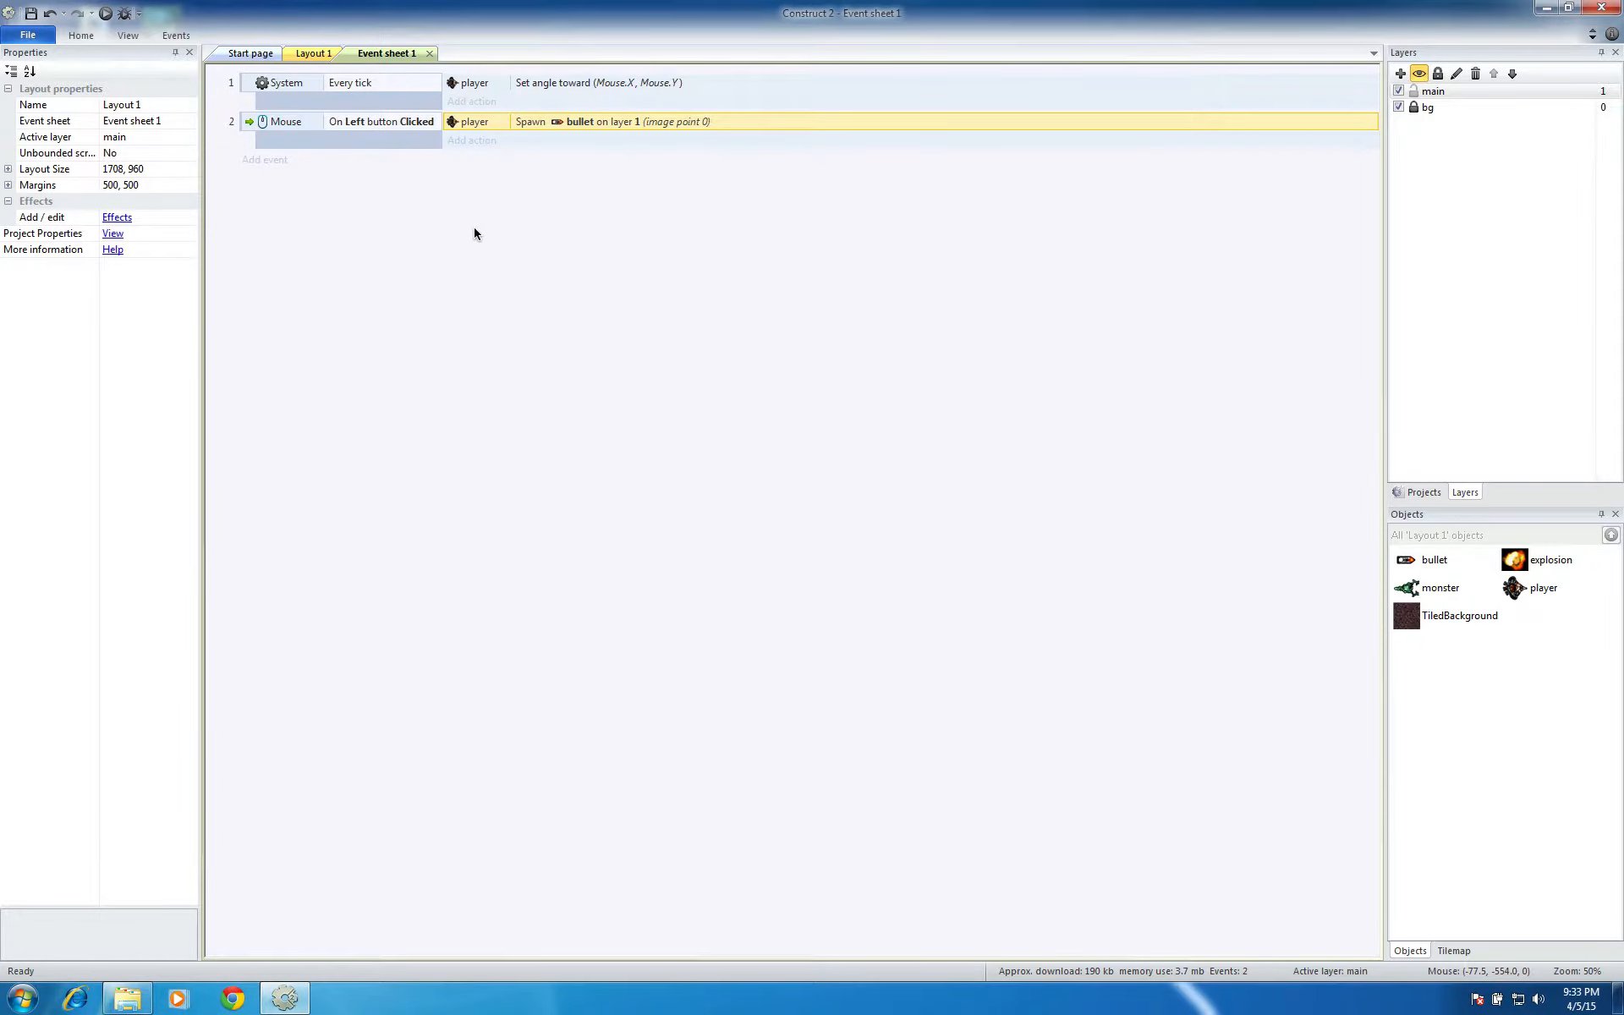
# Run Layout 1 in the browser and fire repeated shots to test the bullet spawning
pyautogui.click(288, 58)
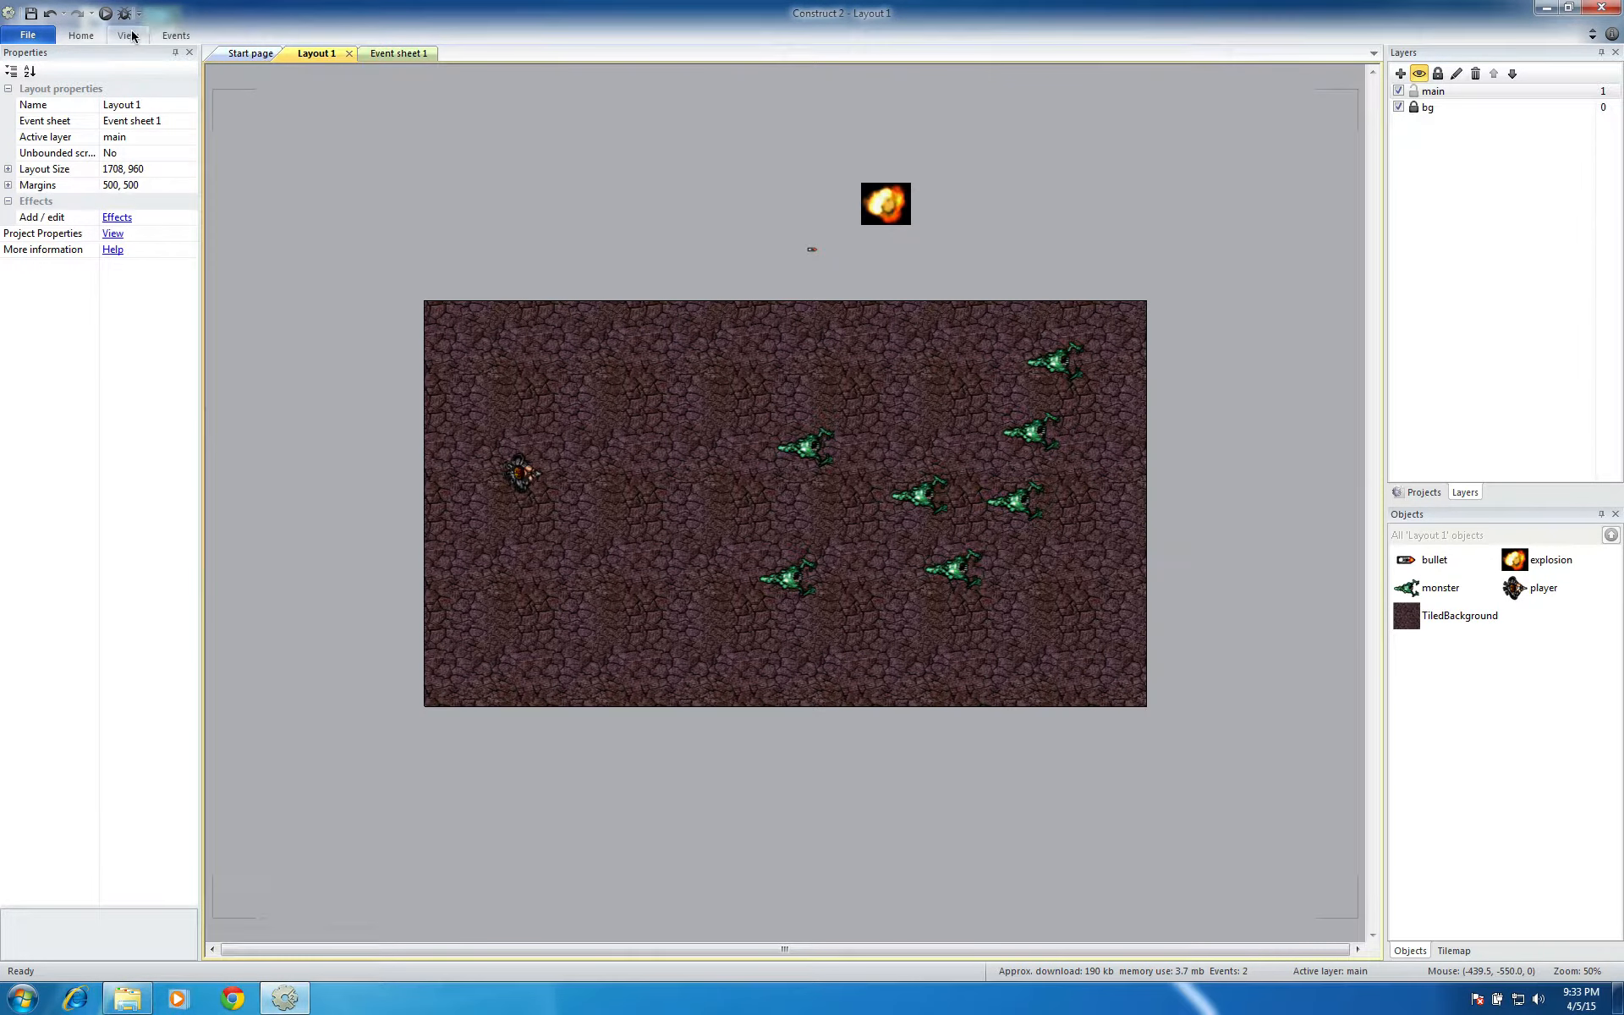
pyautogui.click(107, 14)
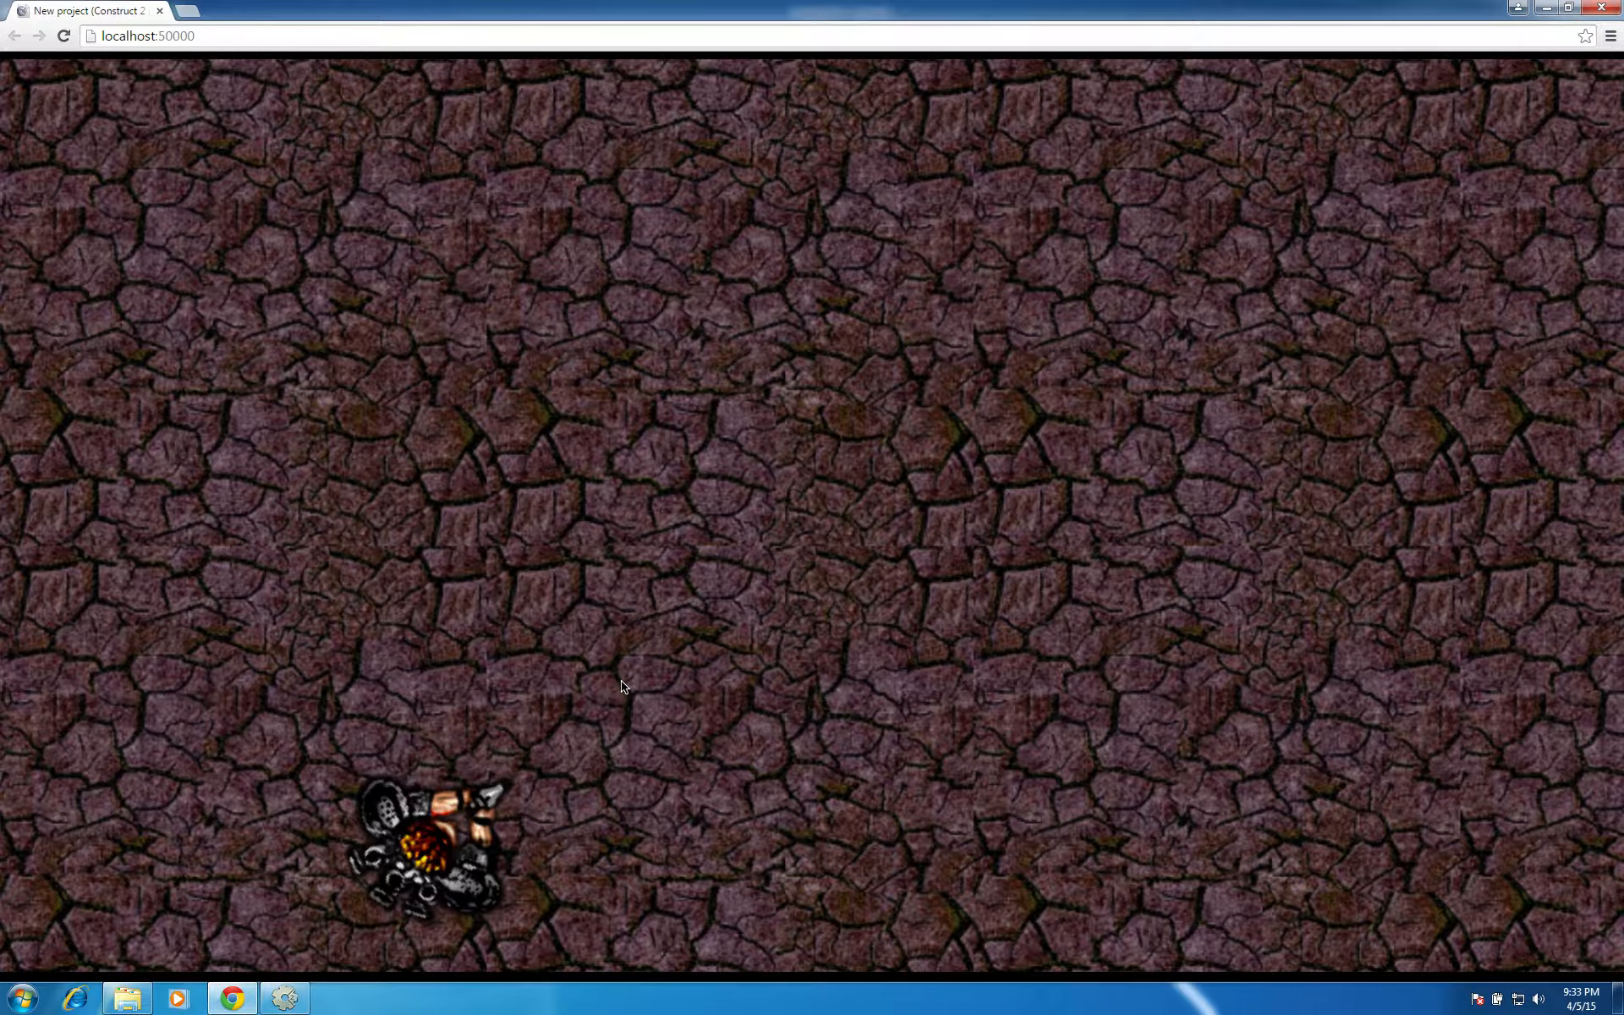
pyautogui.click(621, 685)
pyautogui.click(622, 685)
pyautogui.click(622, 685)
pyautogui.click(621, 685)
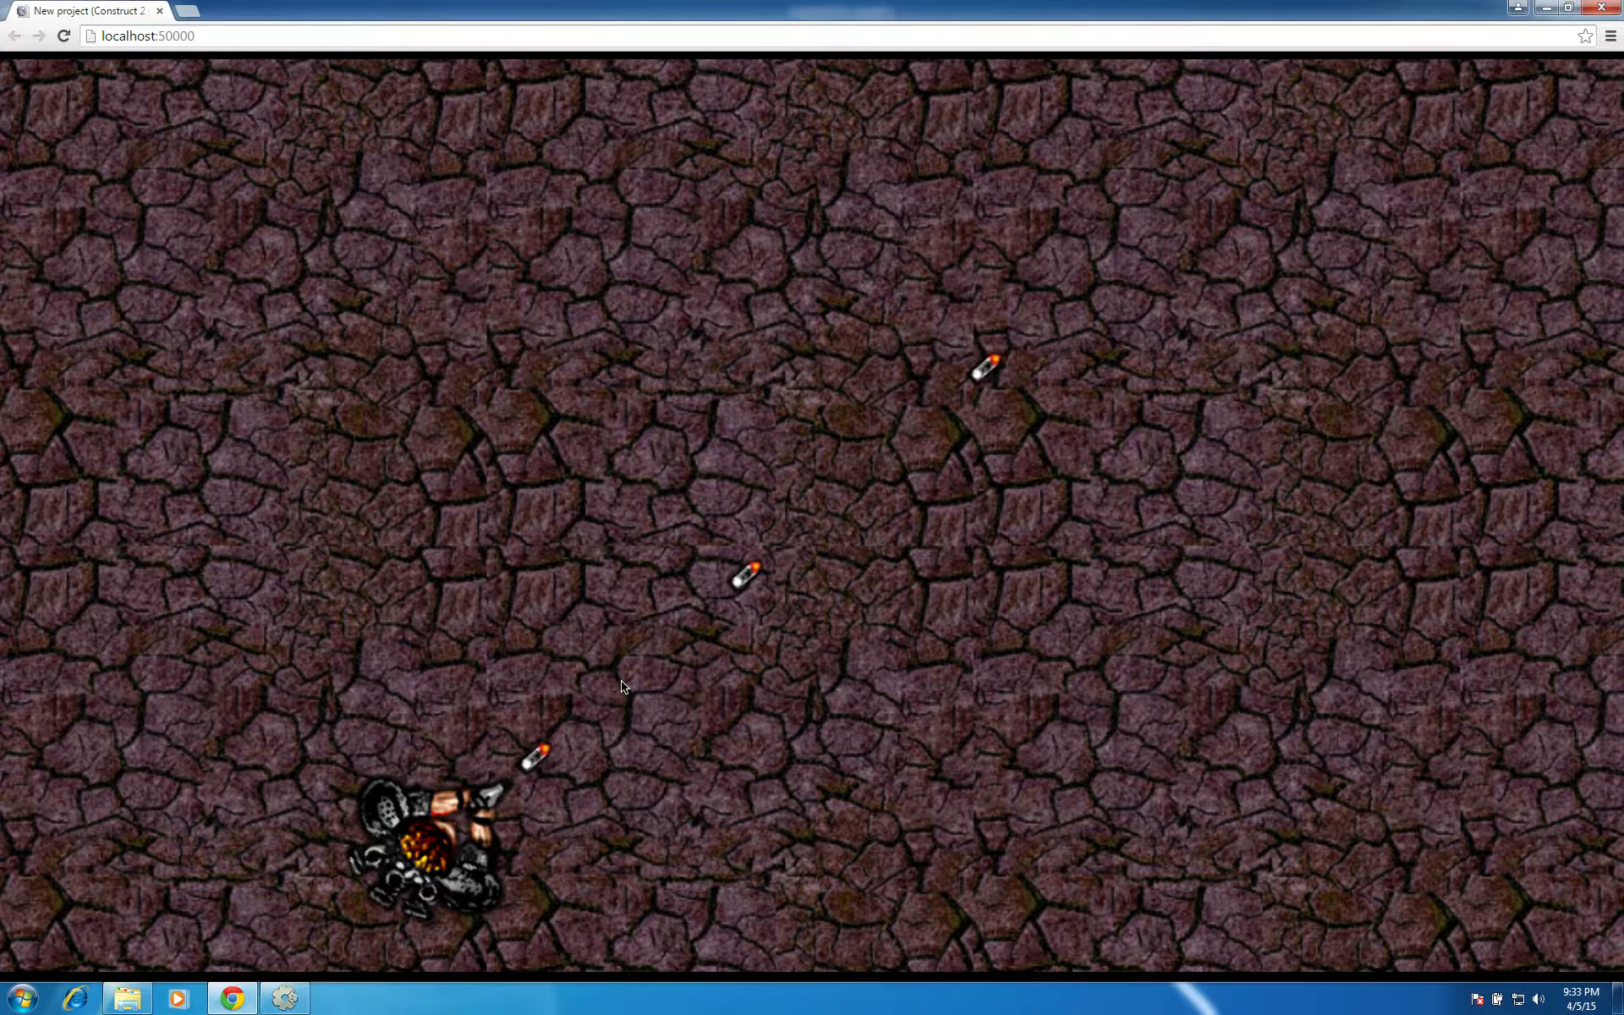
pyautogui.click(622, 687)
pyautogui.click(622, 687)
pyautogui.click(621, 687)
pyautogui.click(622, 687)
pyautogui.click(622, 687)
pyautogui.click(621, 687)
pyautogui.click(622, 687)
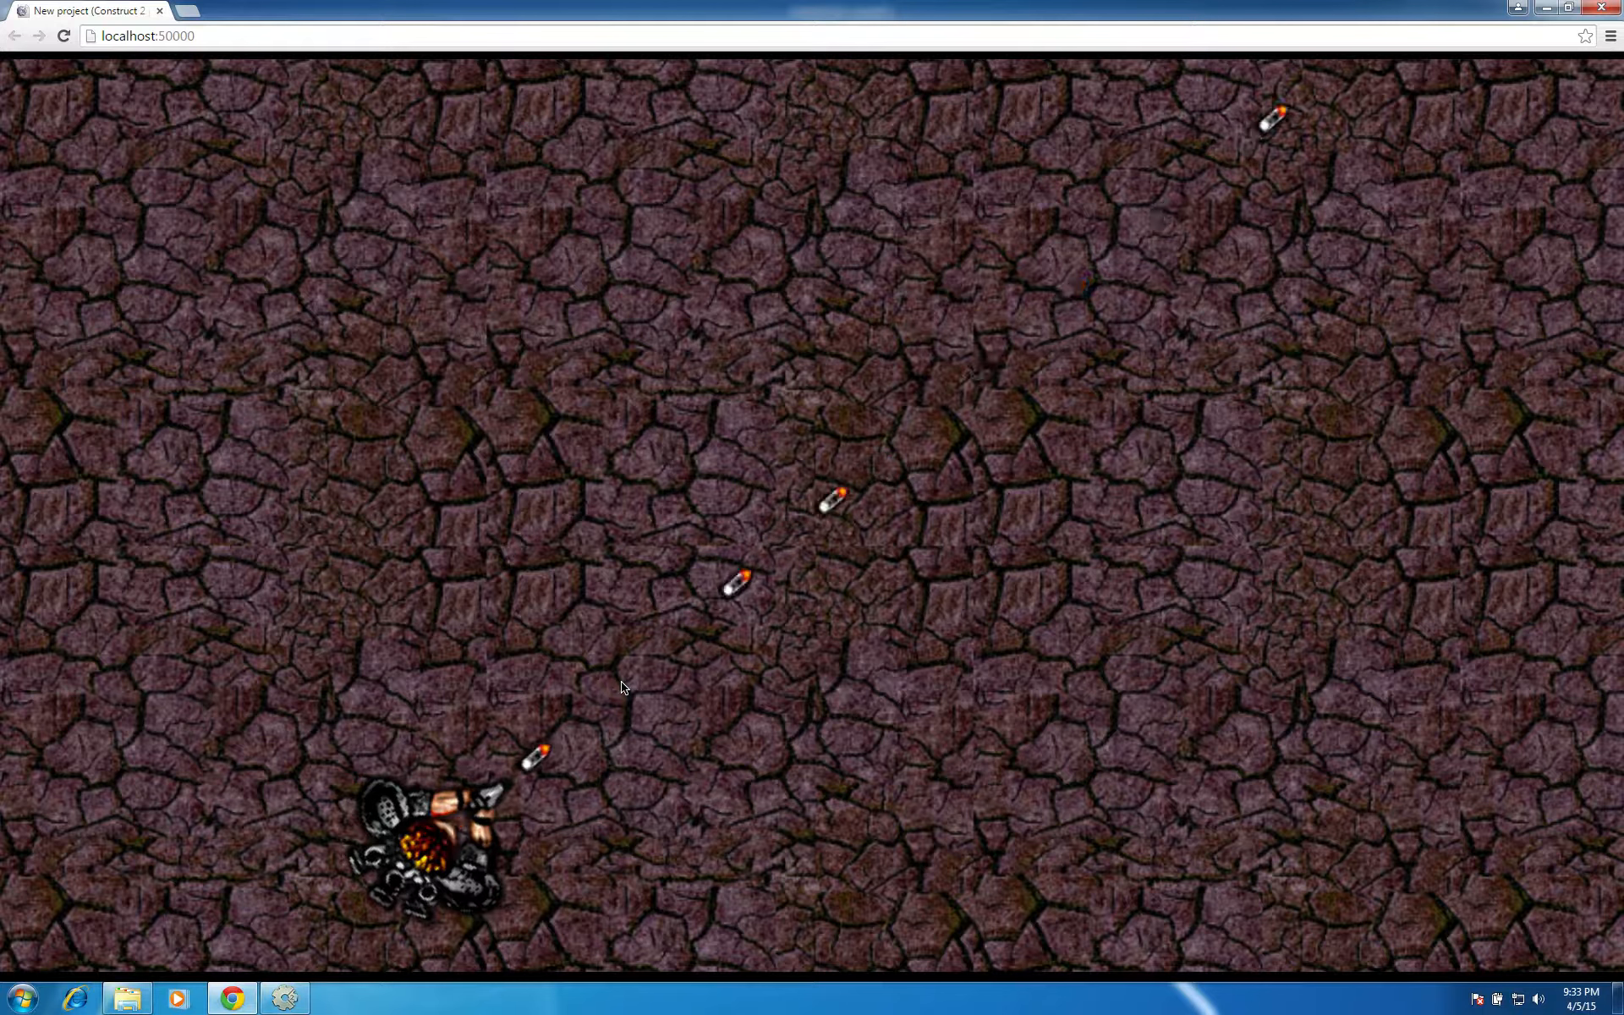
pyautogui.click(622, 687)
pyautogui.click(621, 687)
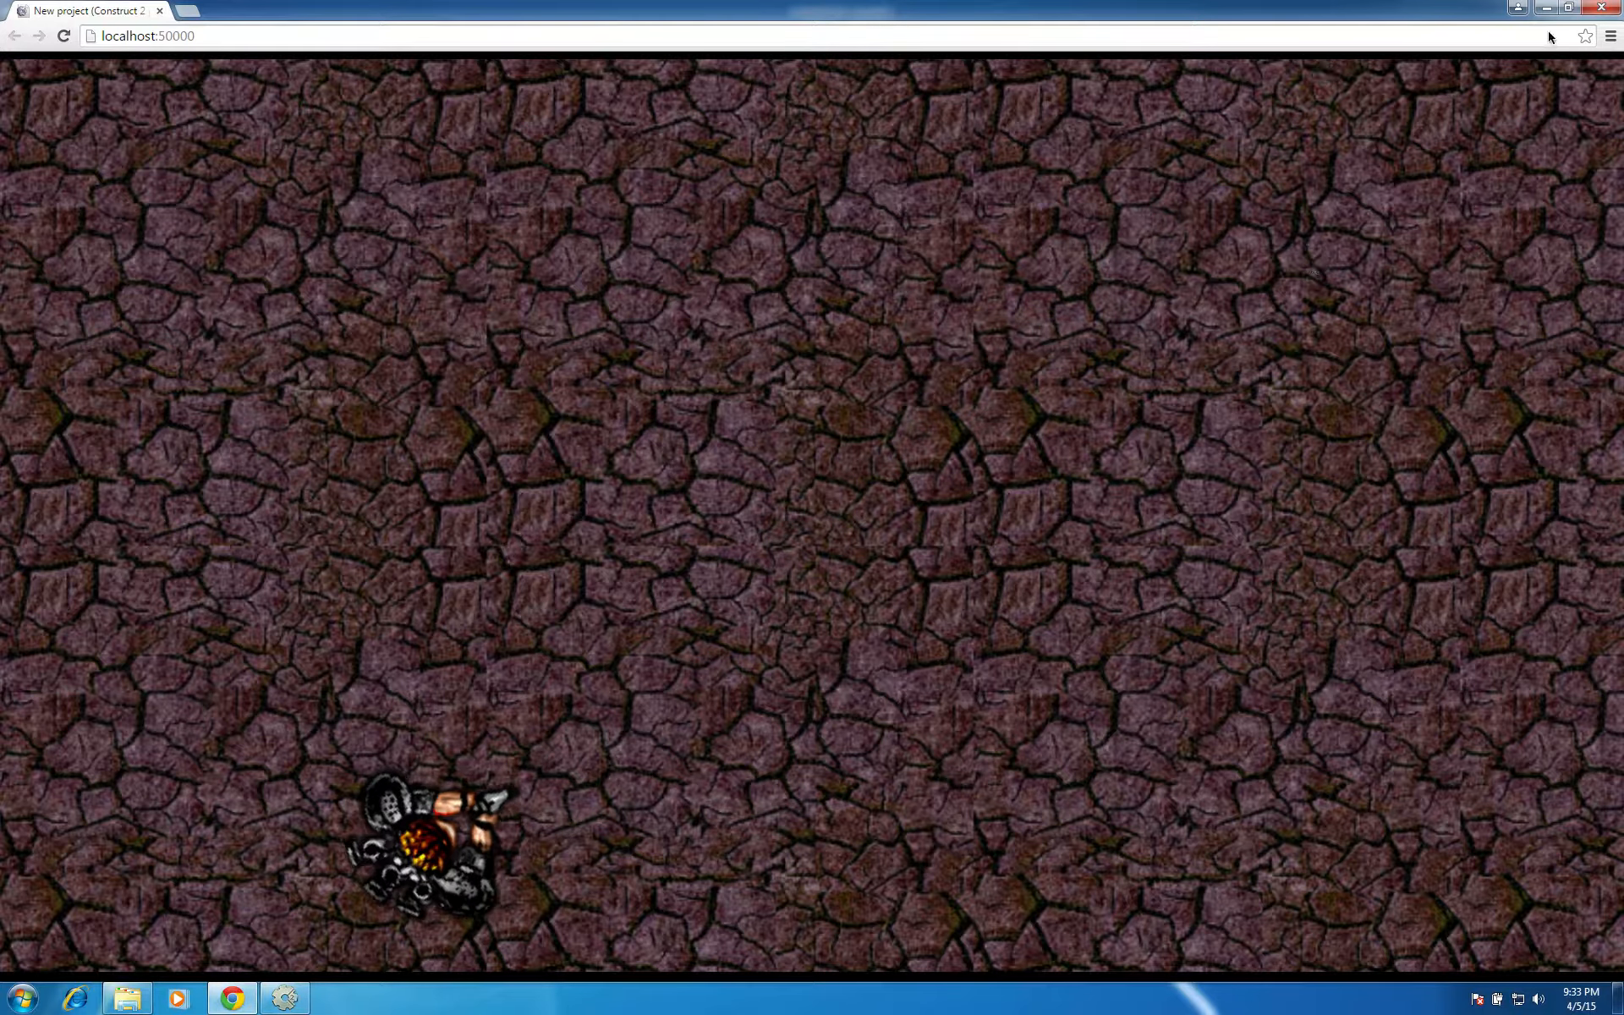
# Close the game preview and open the origin and image point settings for the player sprite's image
pyautogui.click(1588, 11)
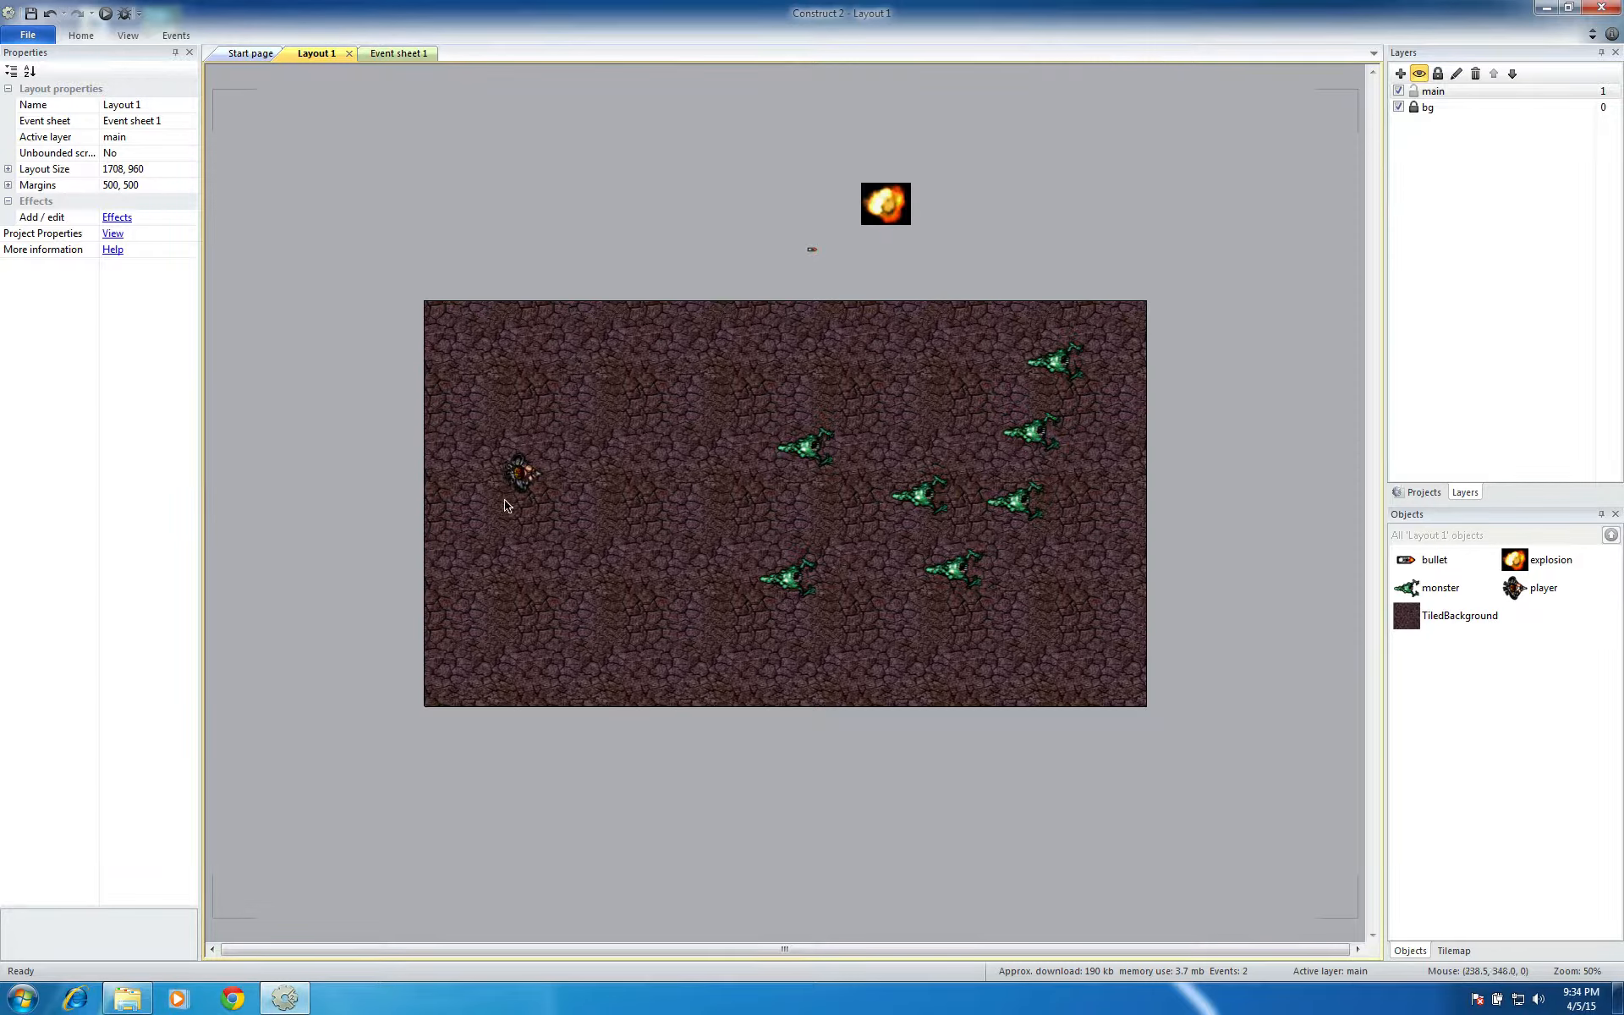
pyautogui.click(522, 470)
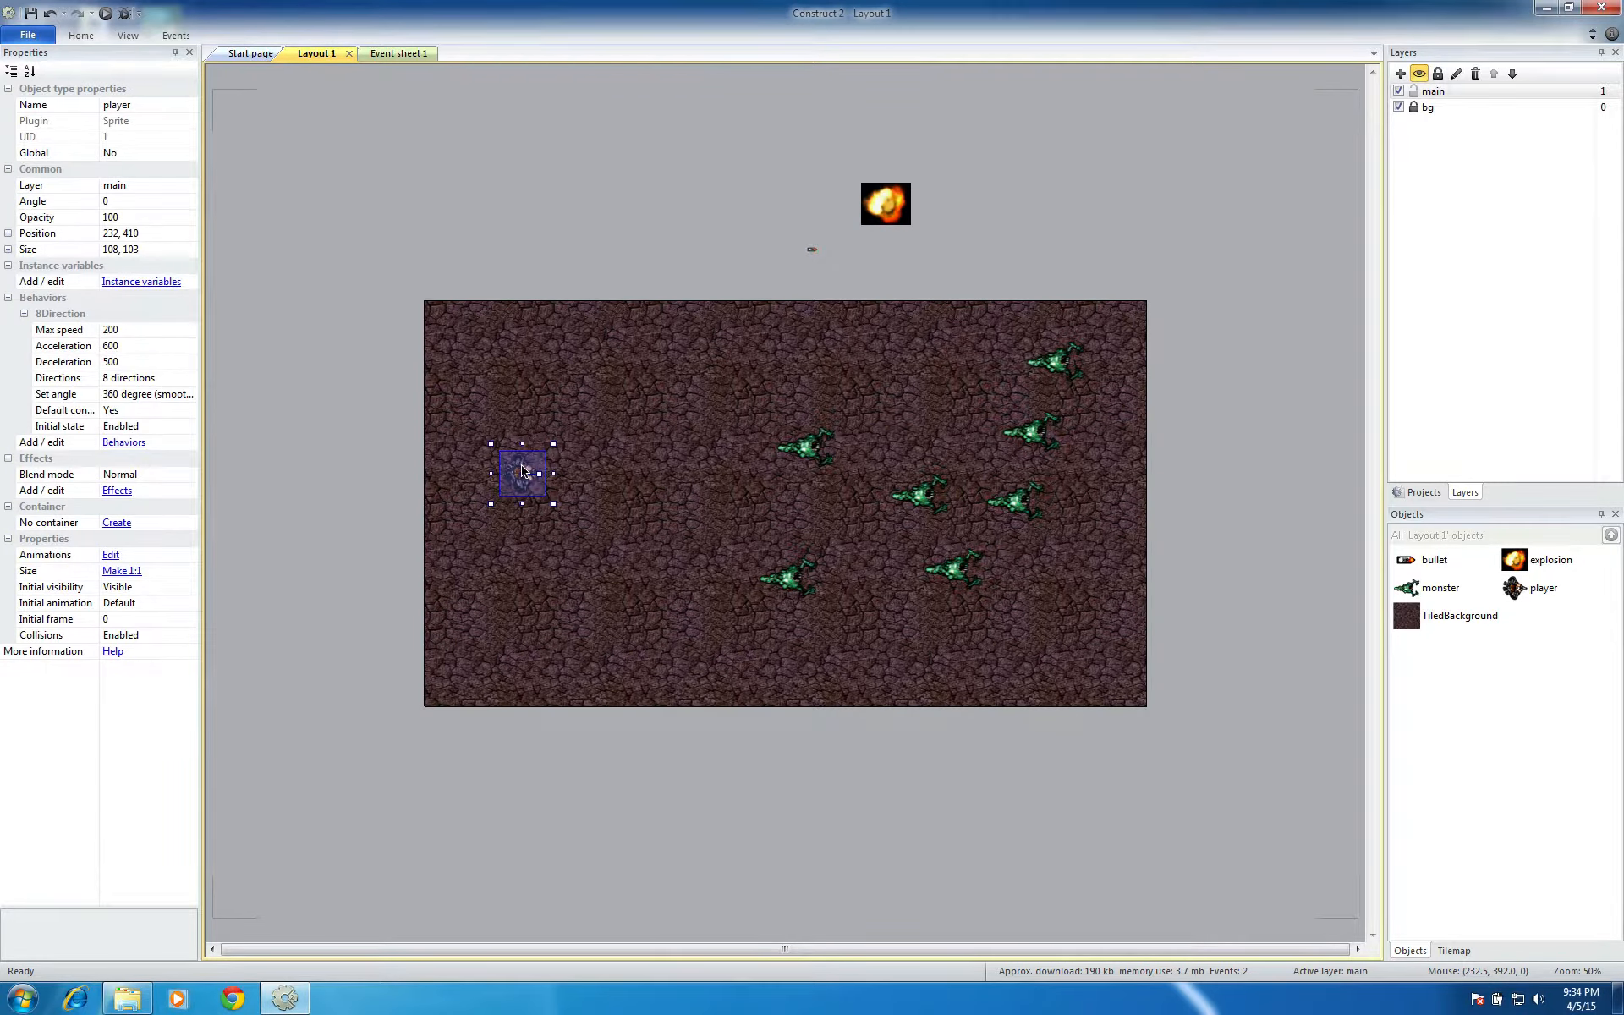
pyautogui.rightClick(522, 471)
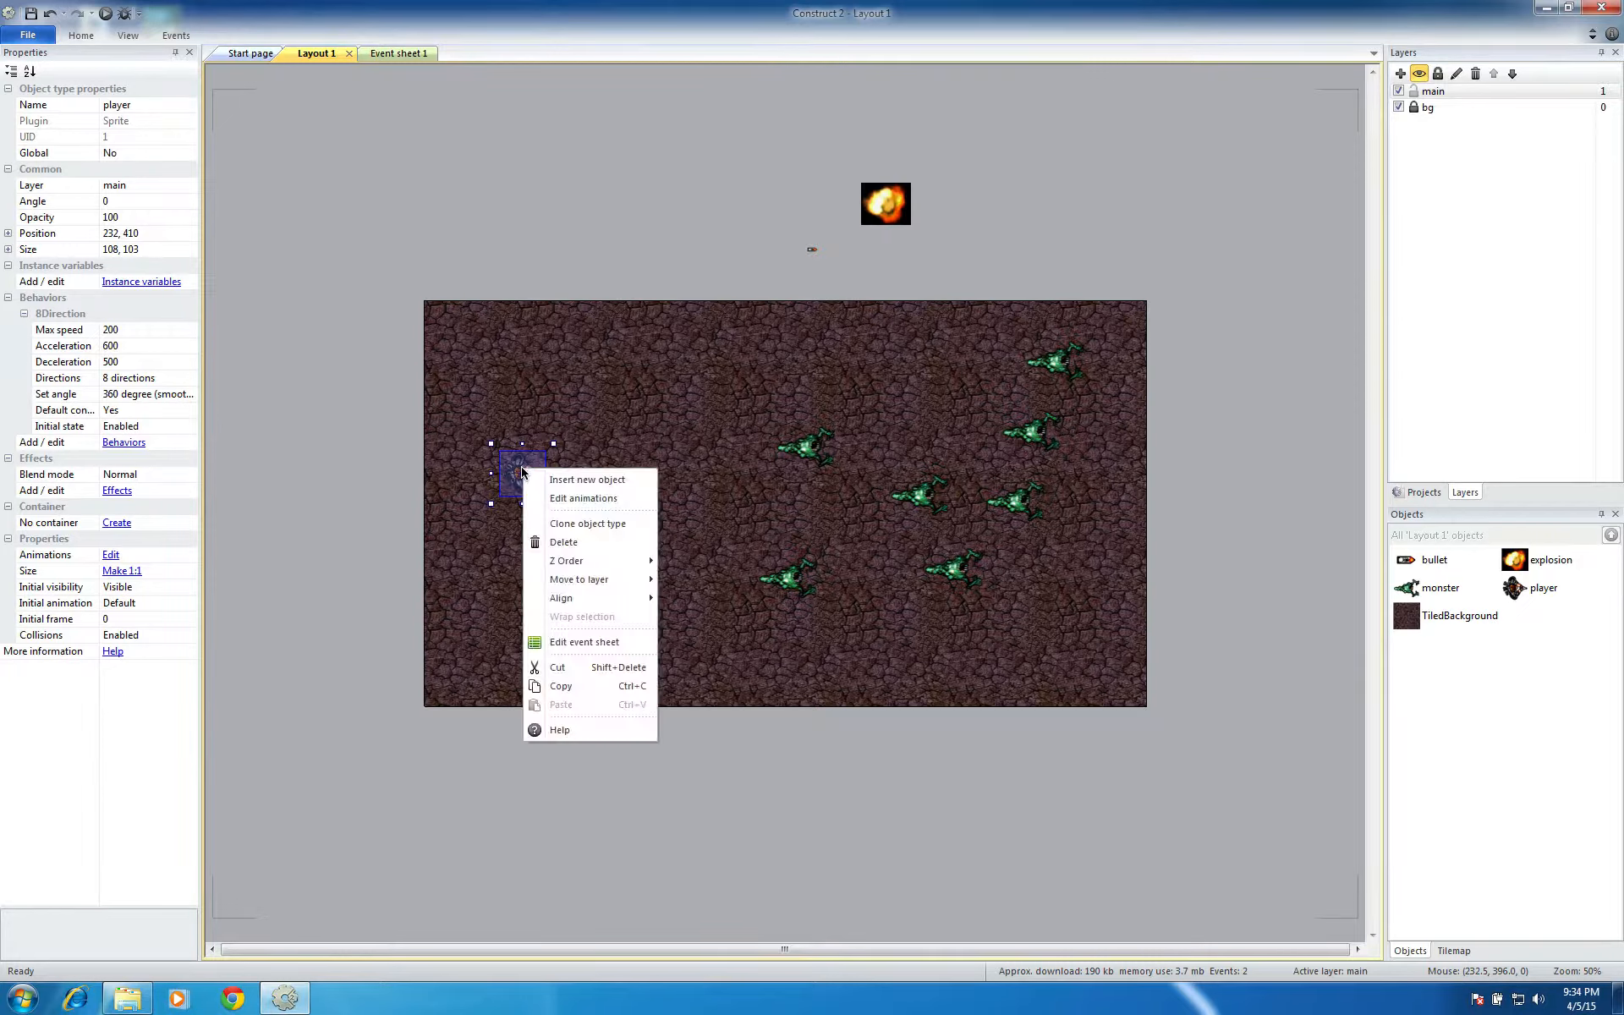
pyautogui.click(618, 499)
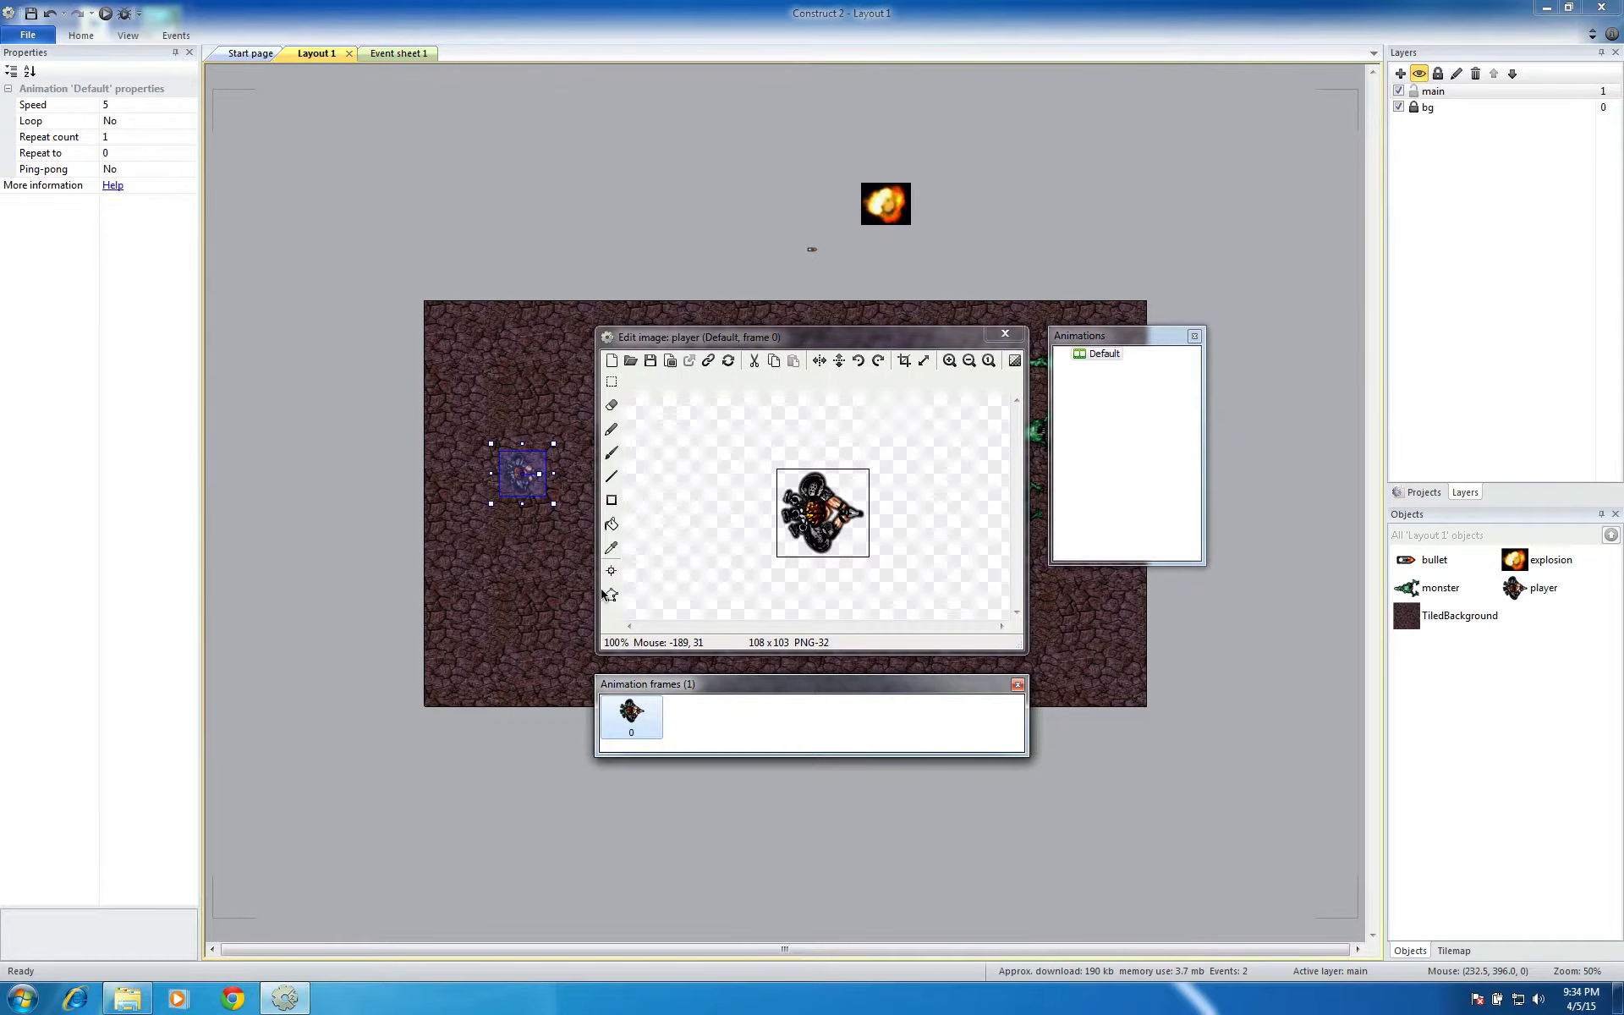
pyautogui.click(1005, 333)
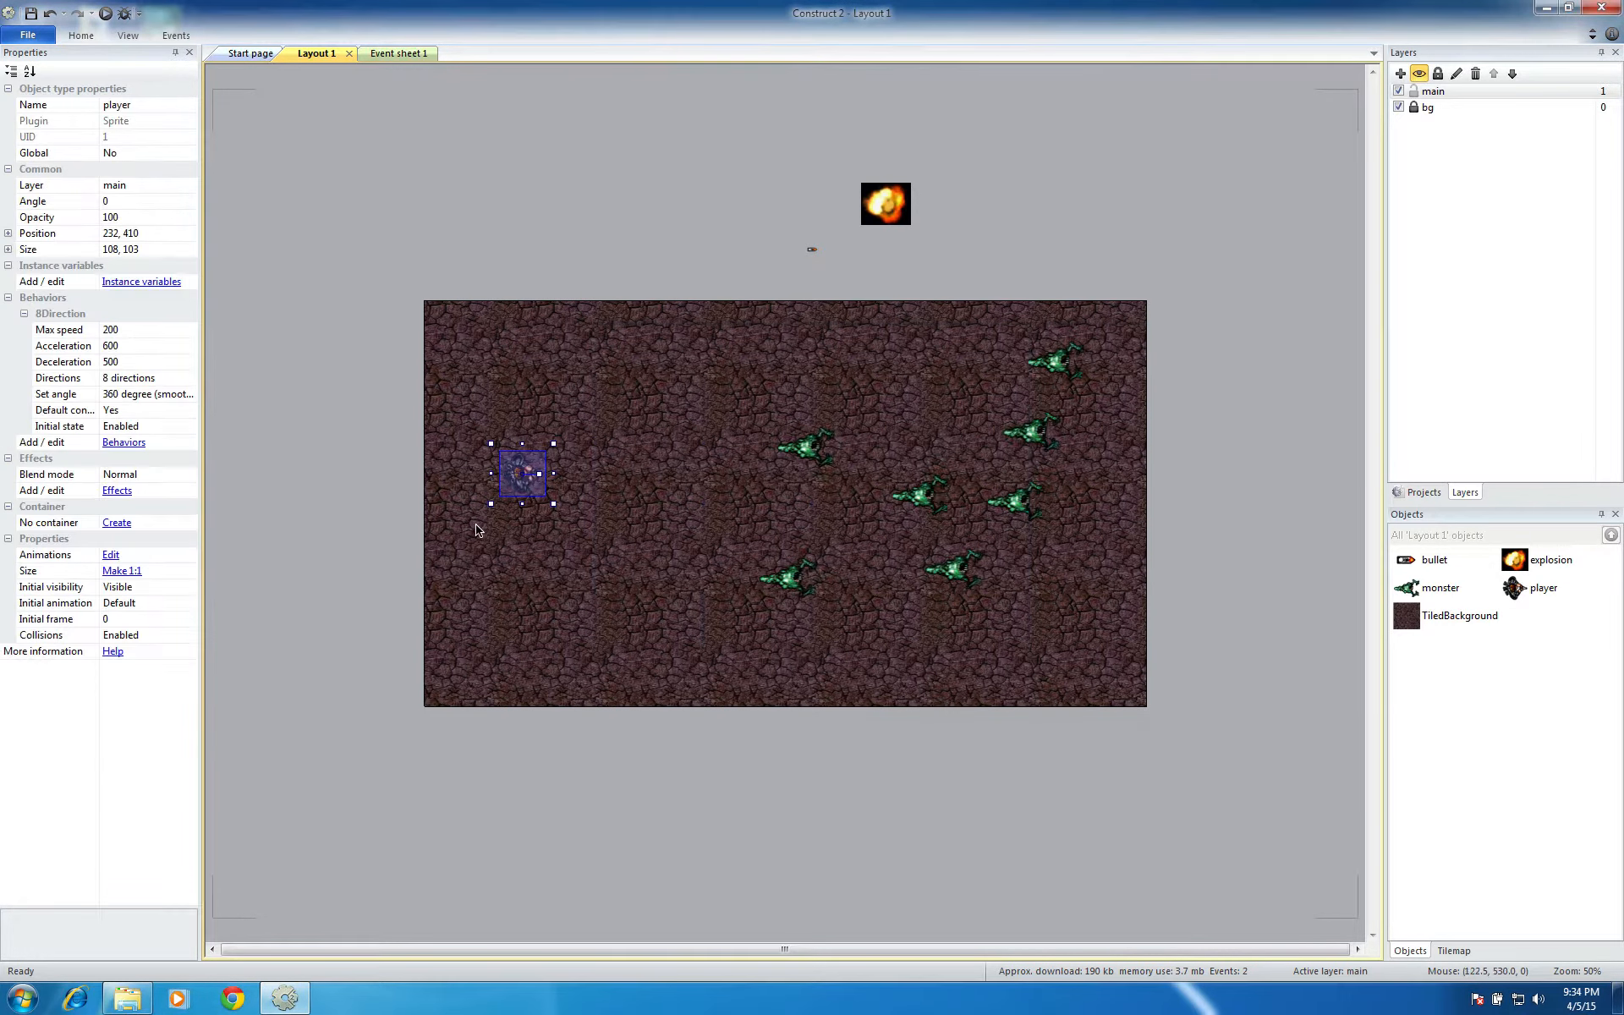
pyautogui.doubleClick(525, 471)
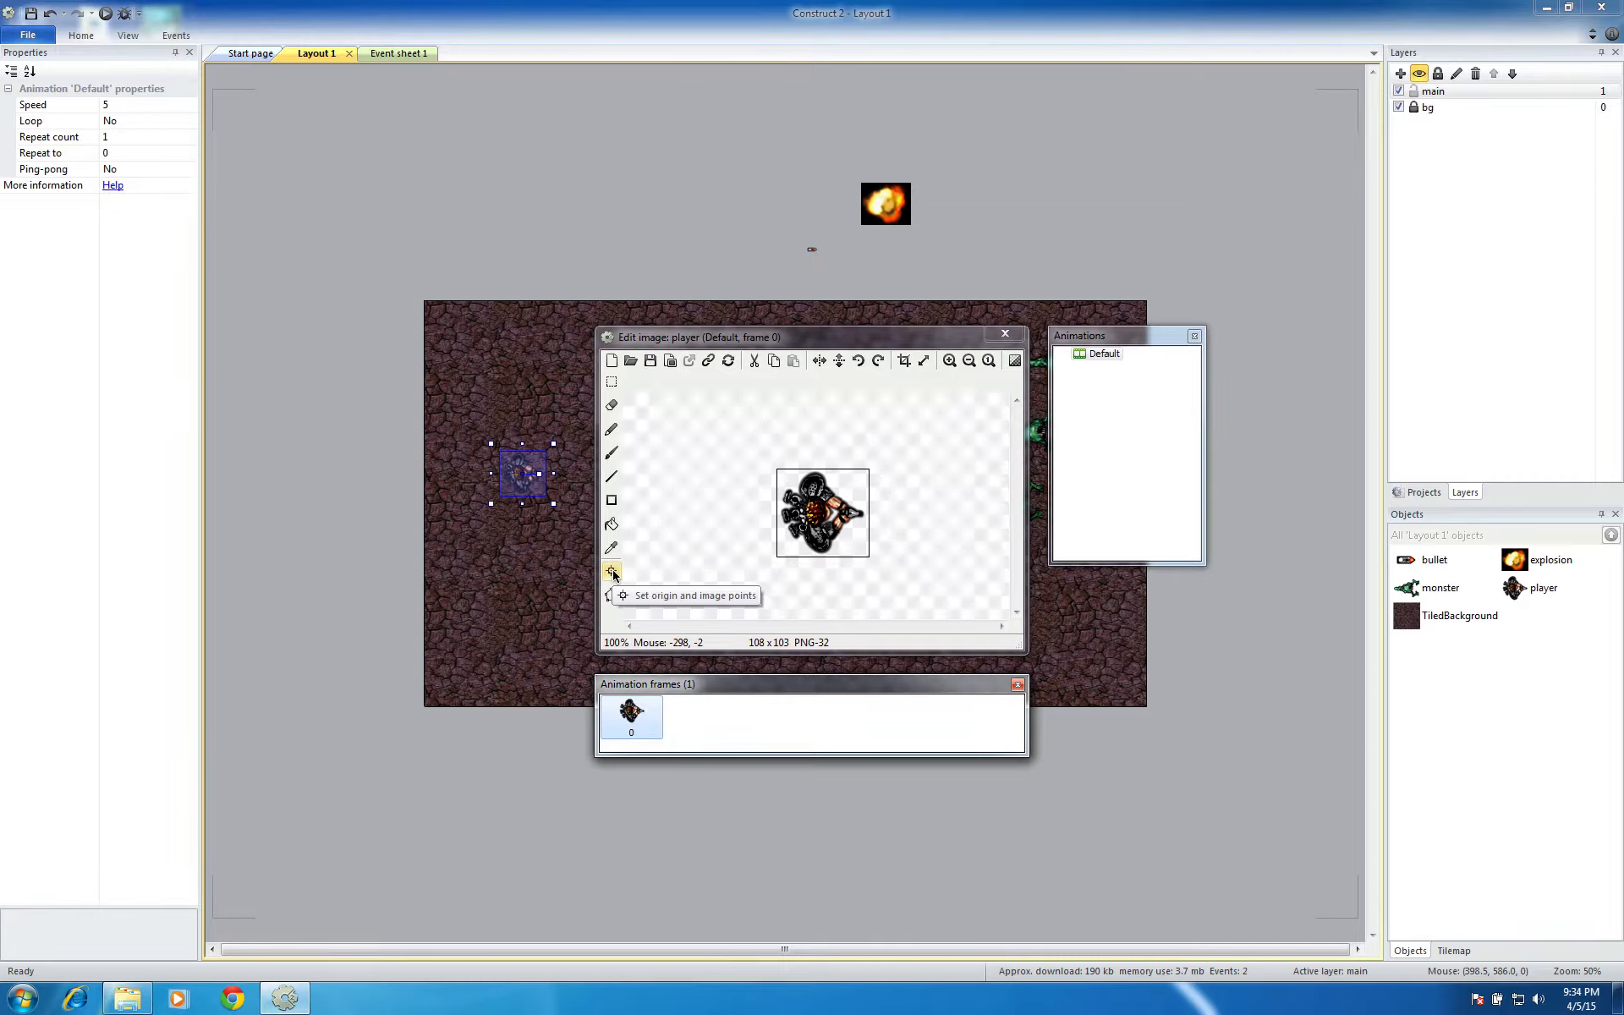
pyautogui.click(612, 572)
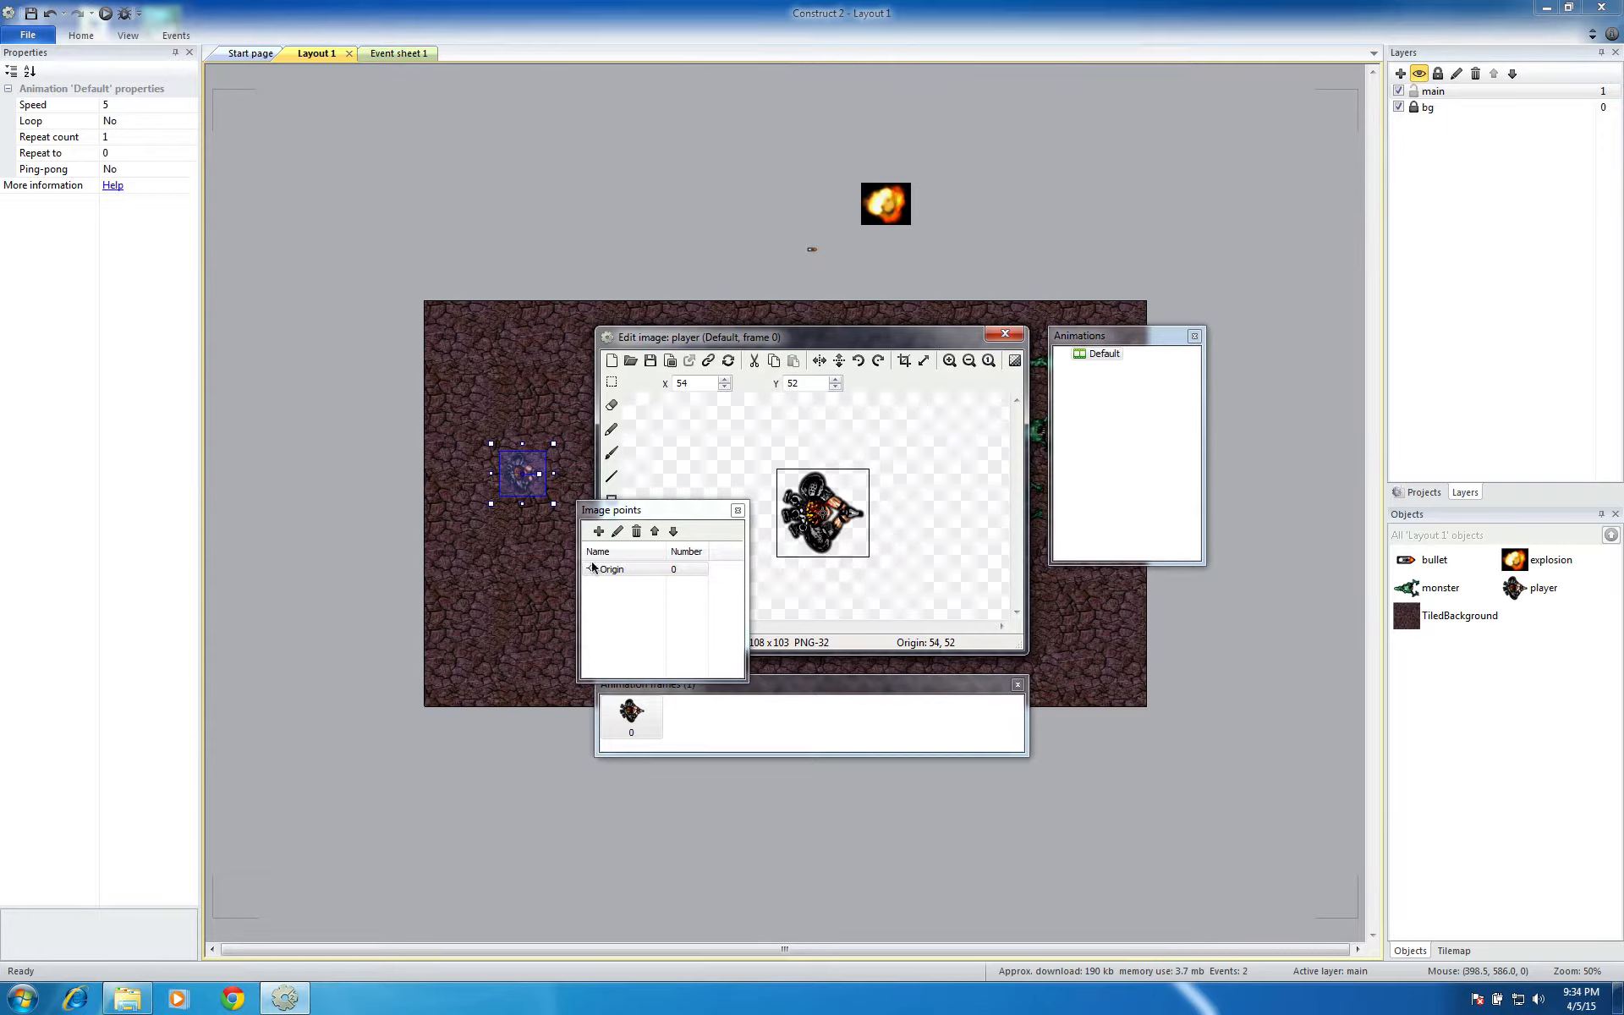
# Add a second image point to the player sprite at the tip of the gun, at X 101, Y 54, and close the image editor
pyautogui.click(598, 531)
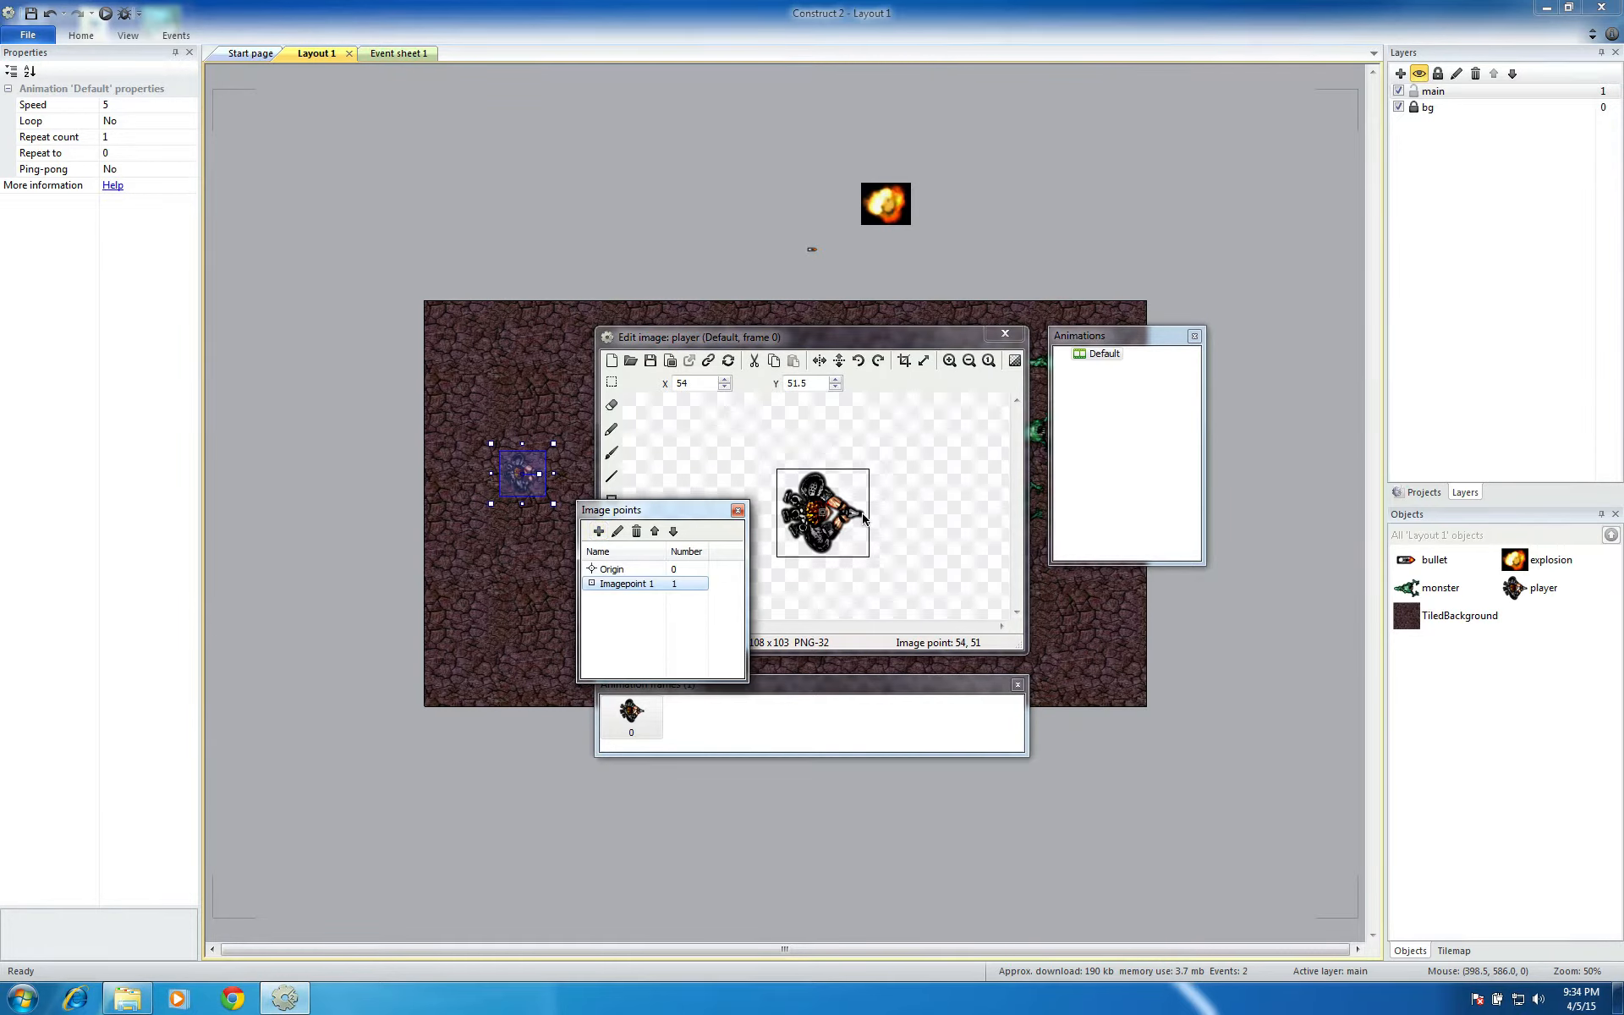
pyautogui.click(926, 507)
pyautogui.click(948, 566)
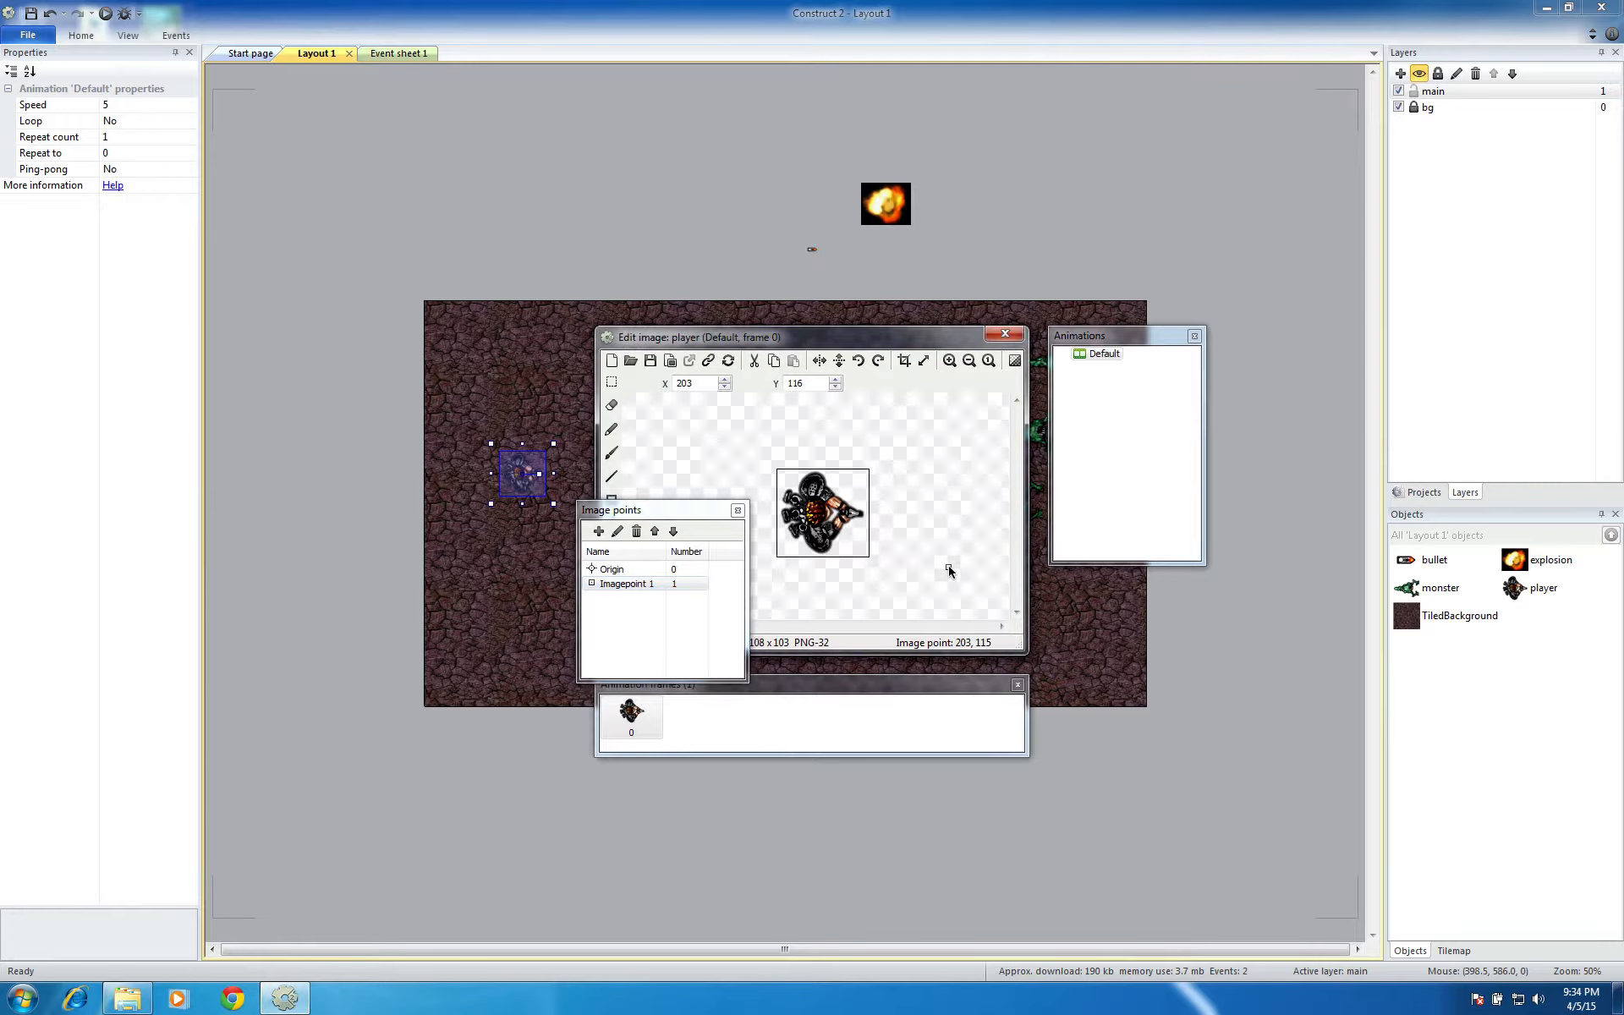
pyautogui.click(913, 485)
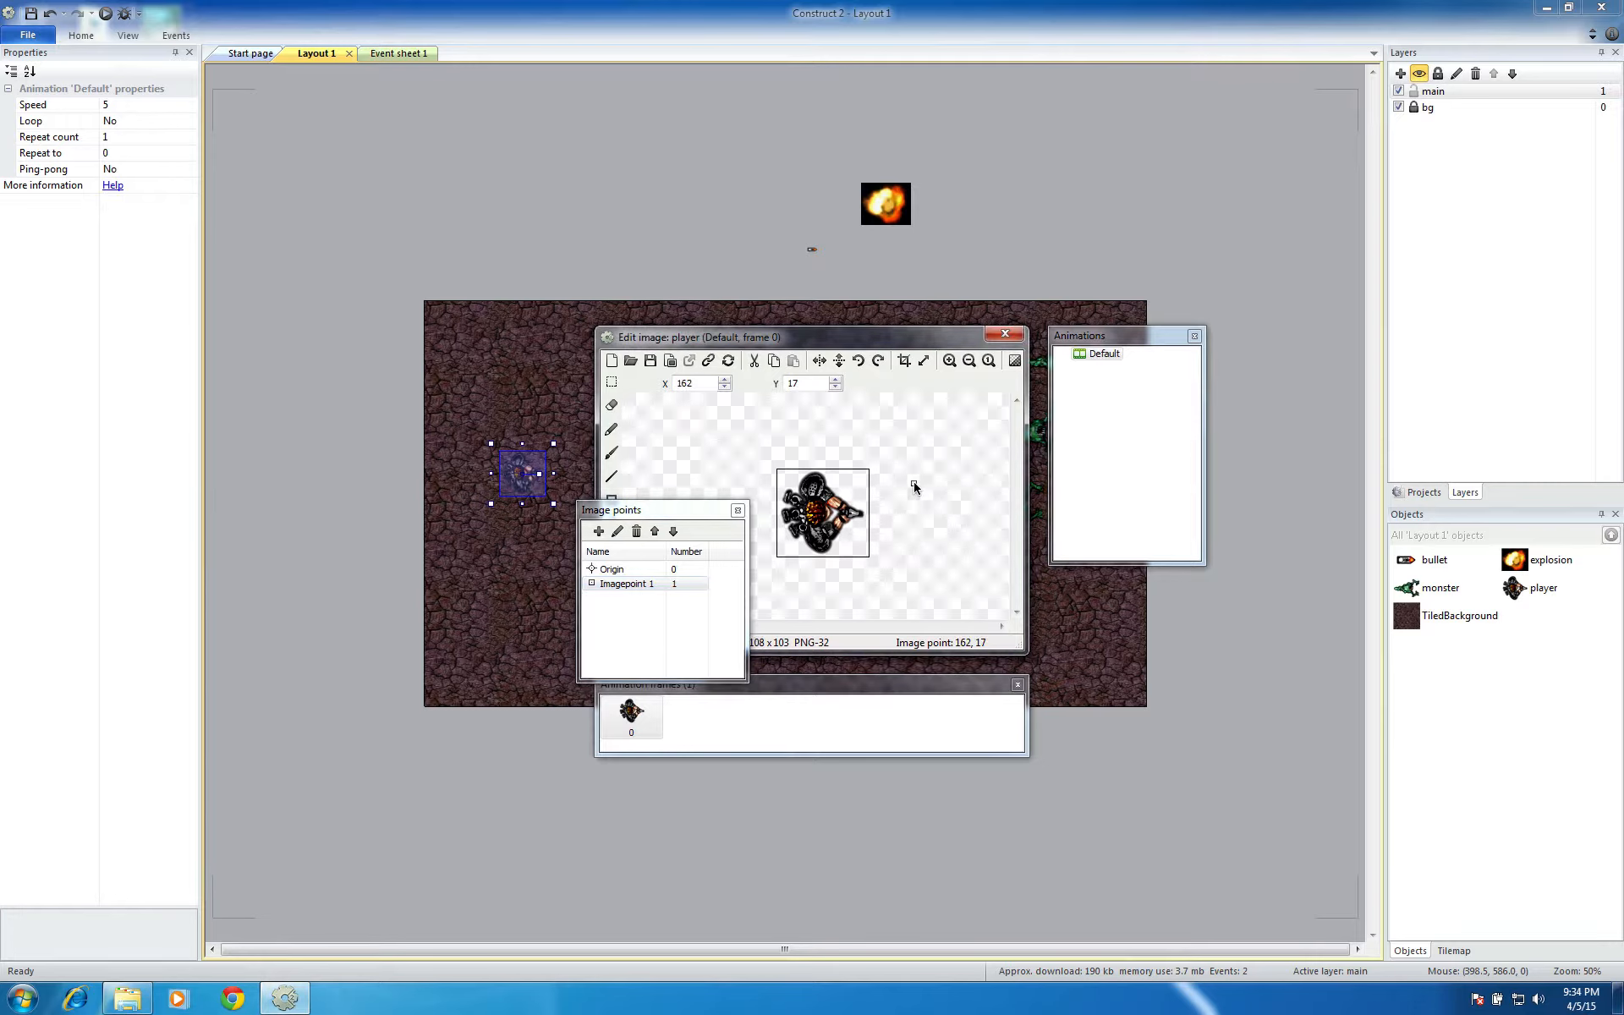
pyautogui.click(861, 514)
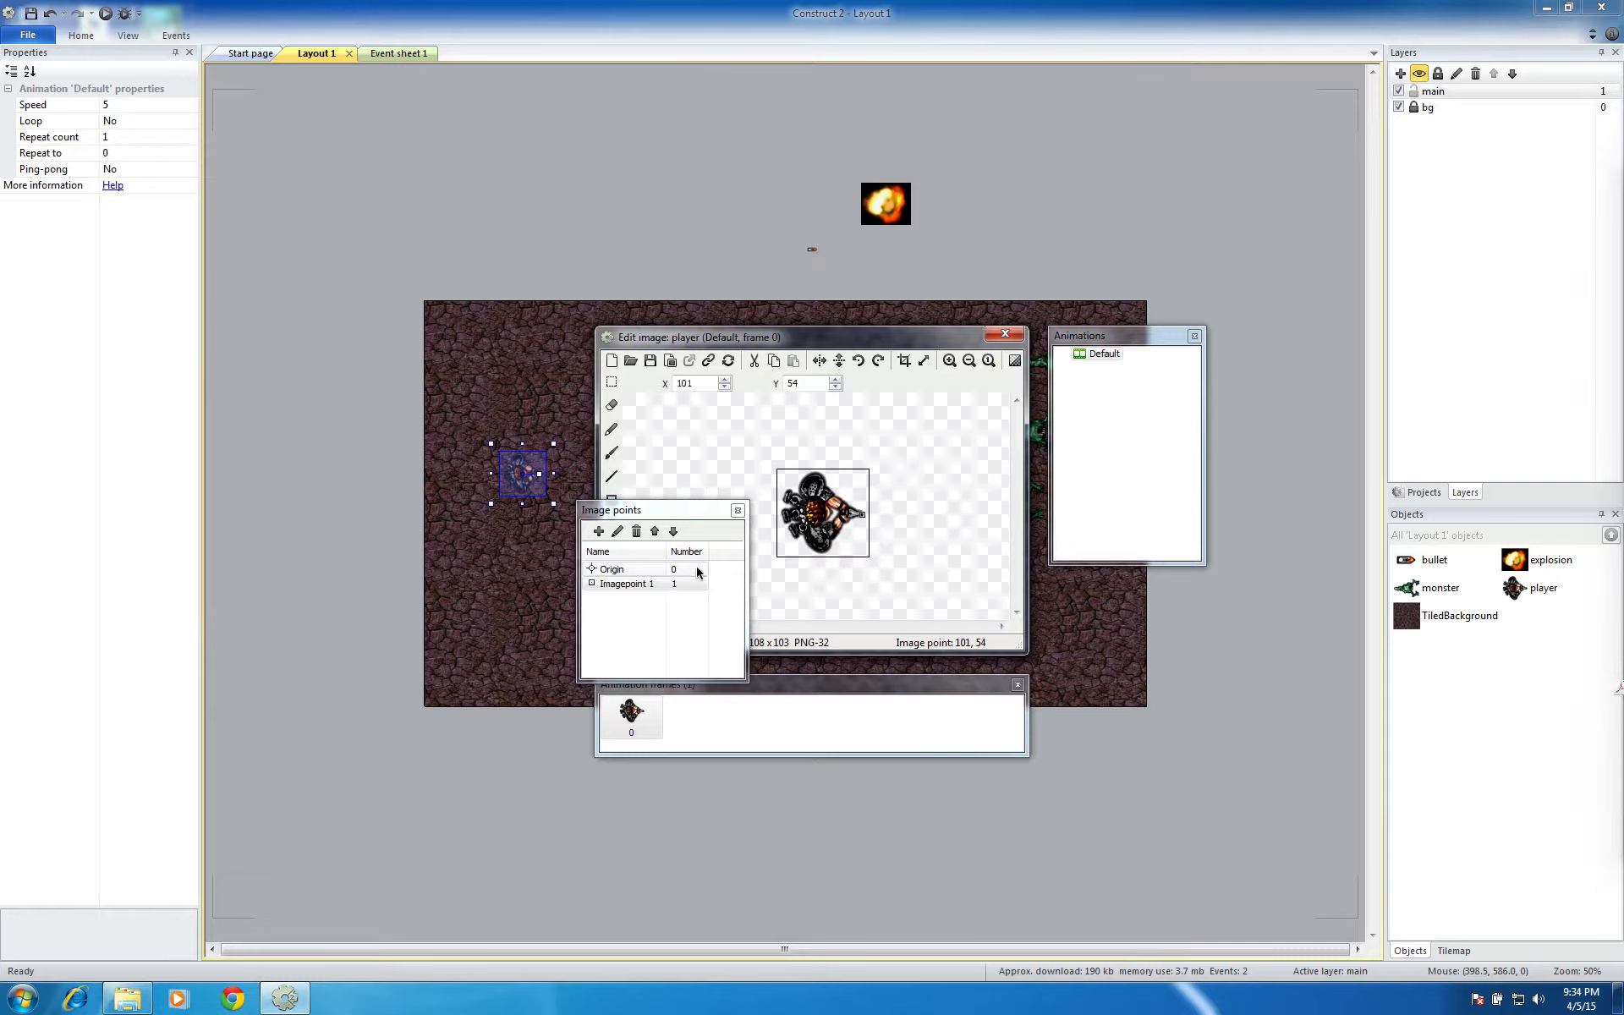
pyautogui.click(686, 584)
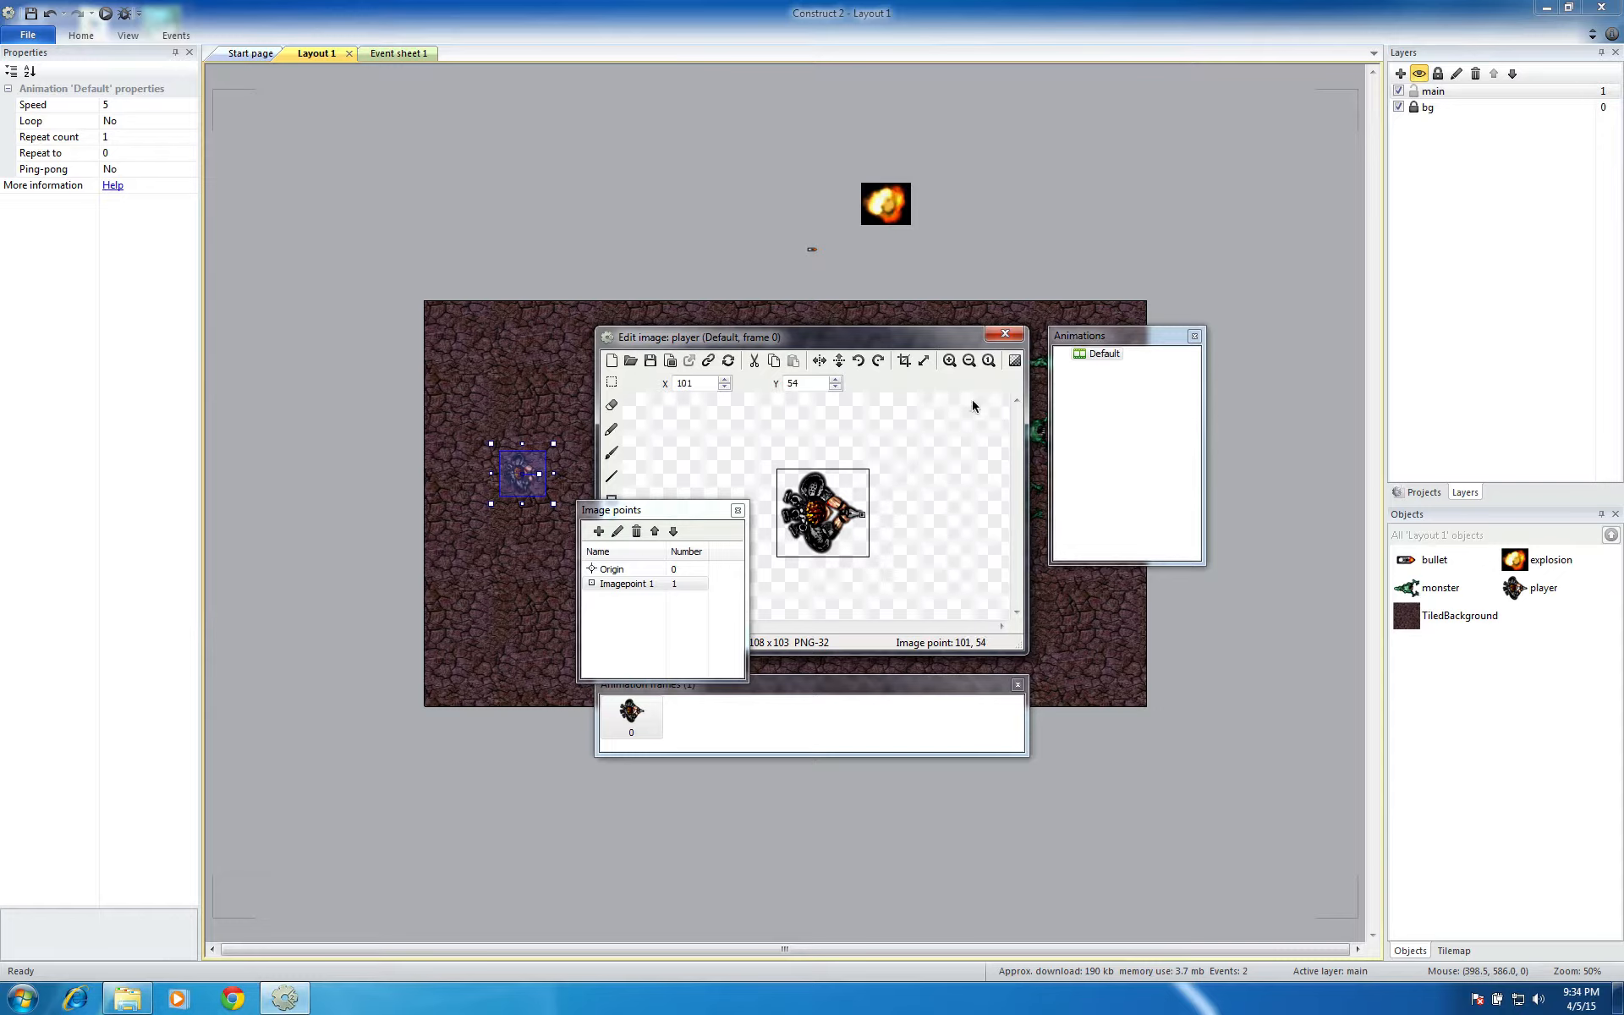
pyautogui.click(997, 335)
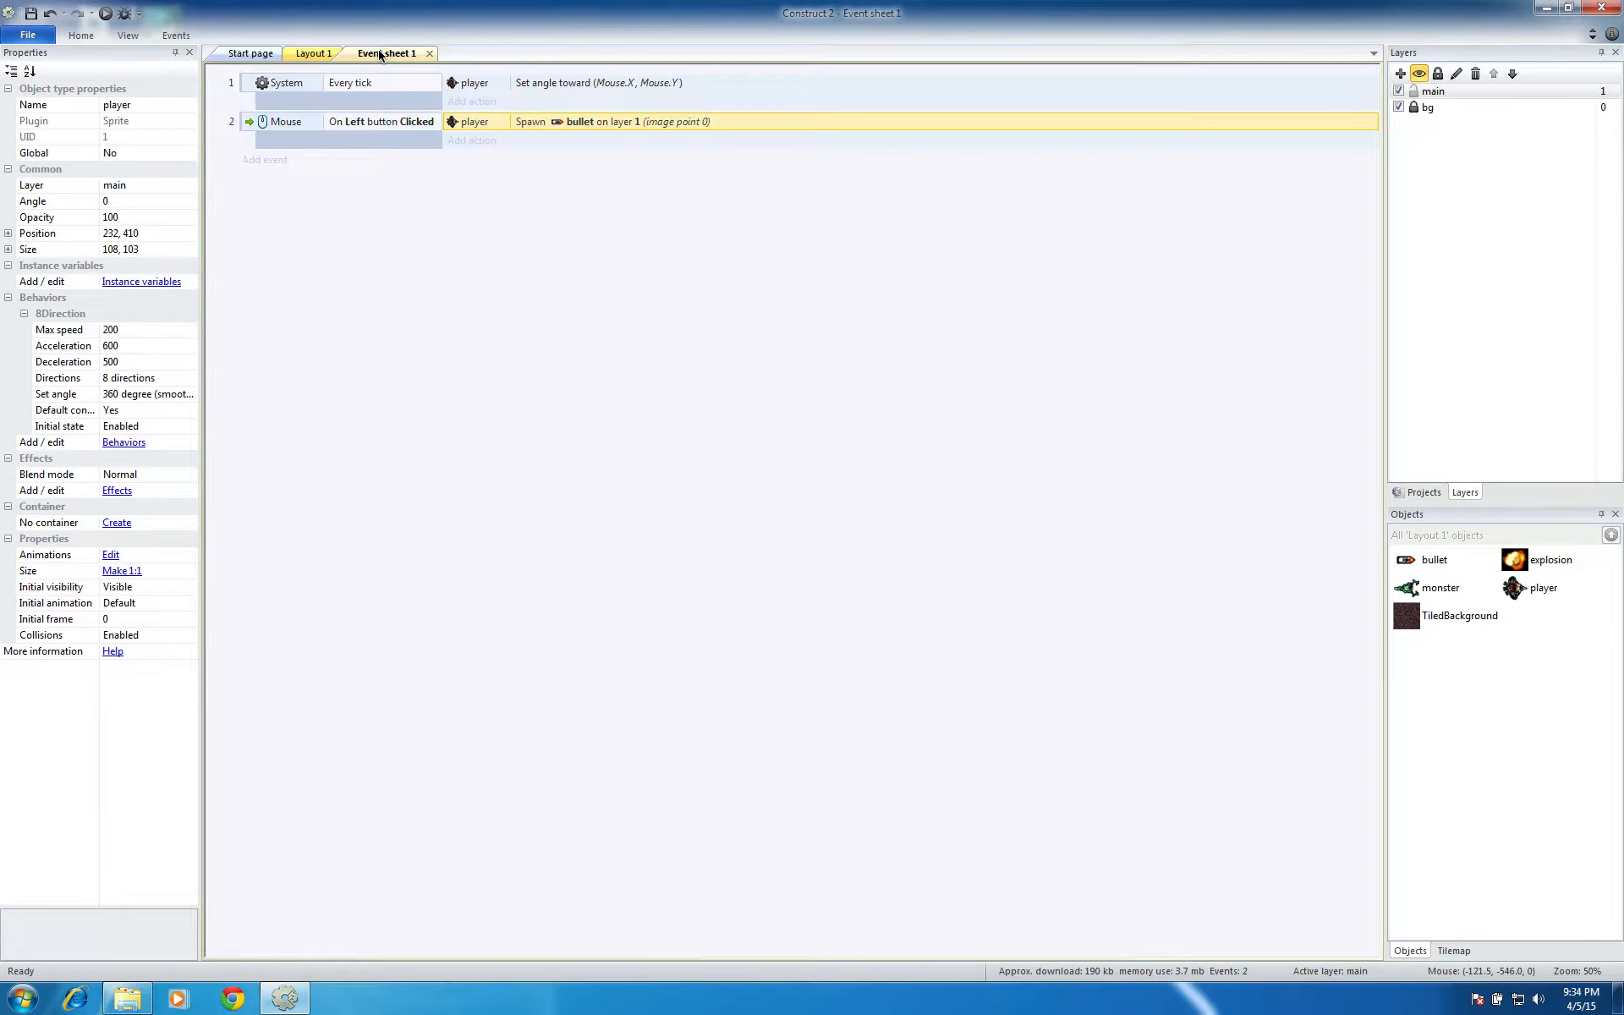
# In the event sheet, set the image point of the player's bullet spawn action to 1
pyautogui.doubleClick(590, 121)
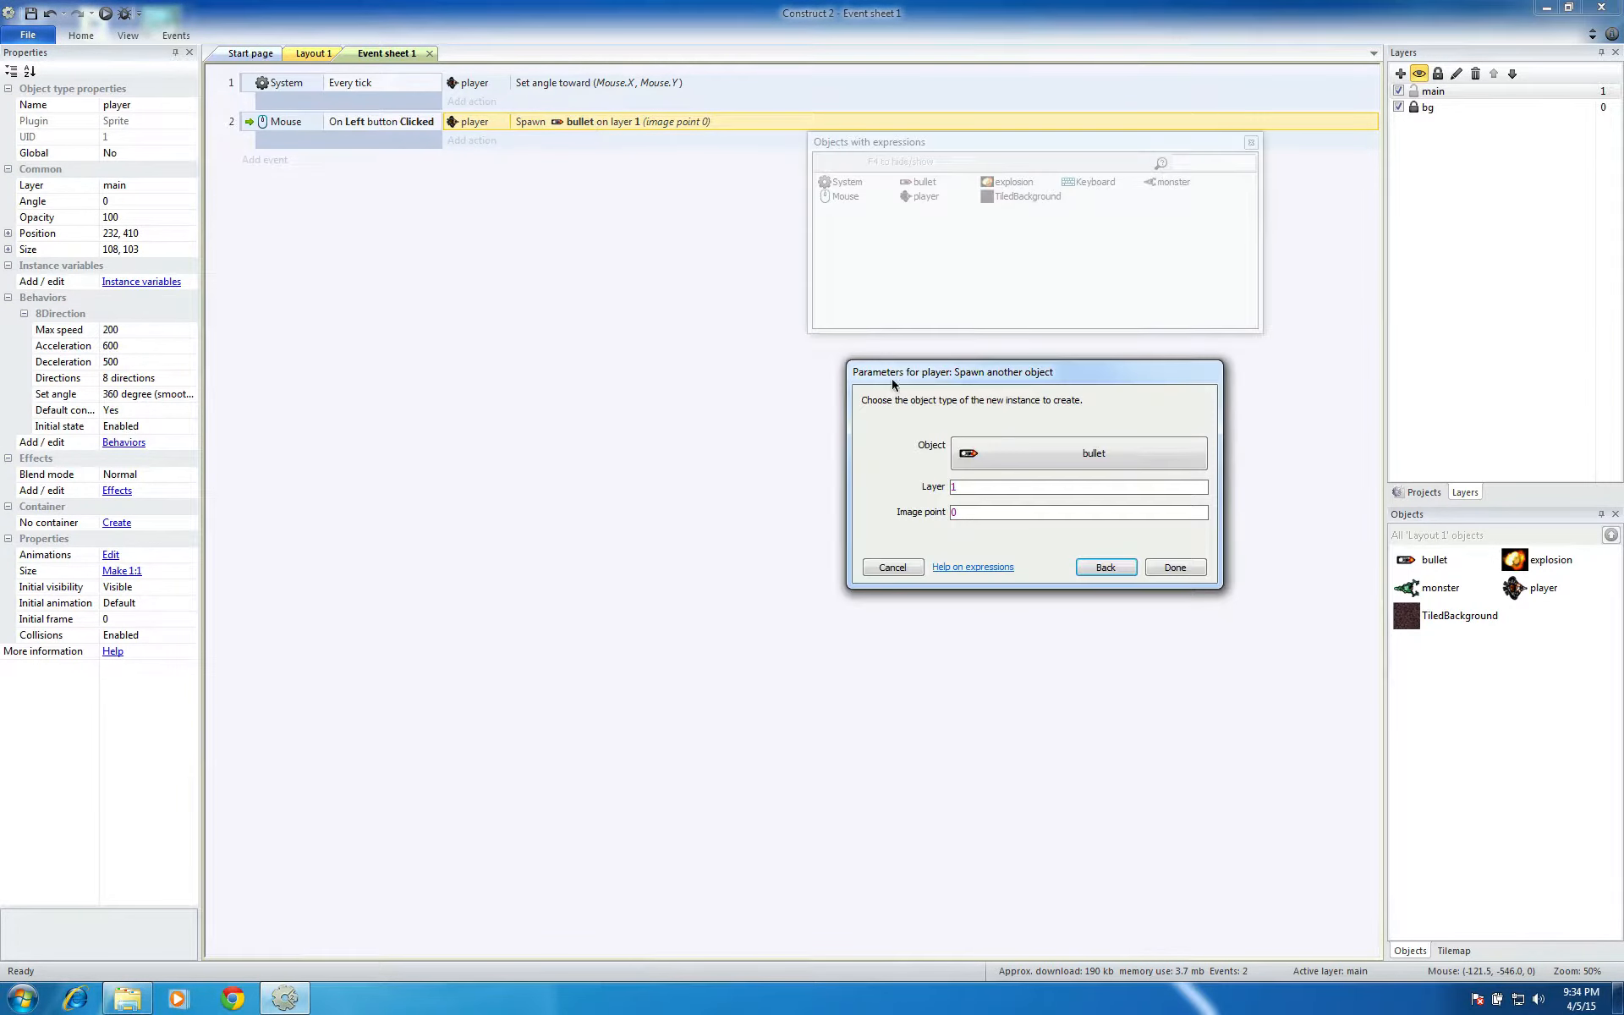
pyautogui.click(991, 513)
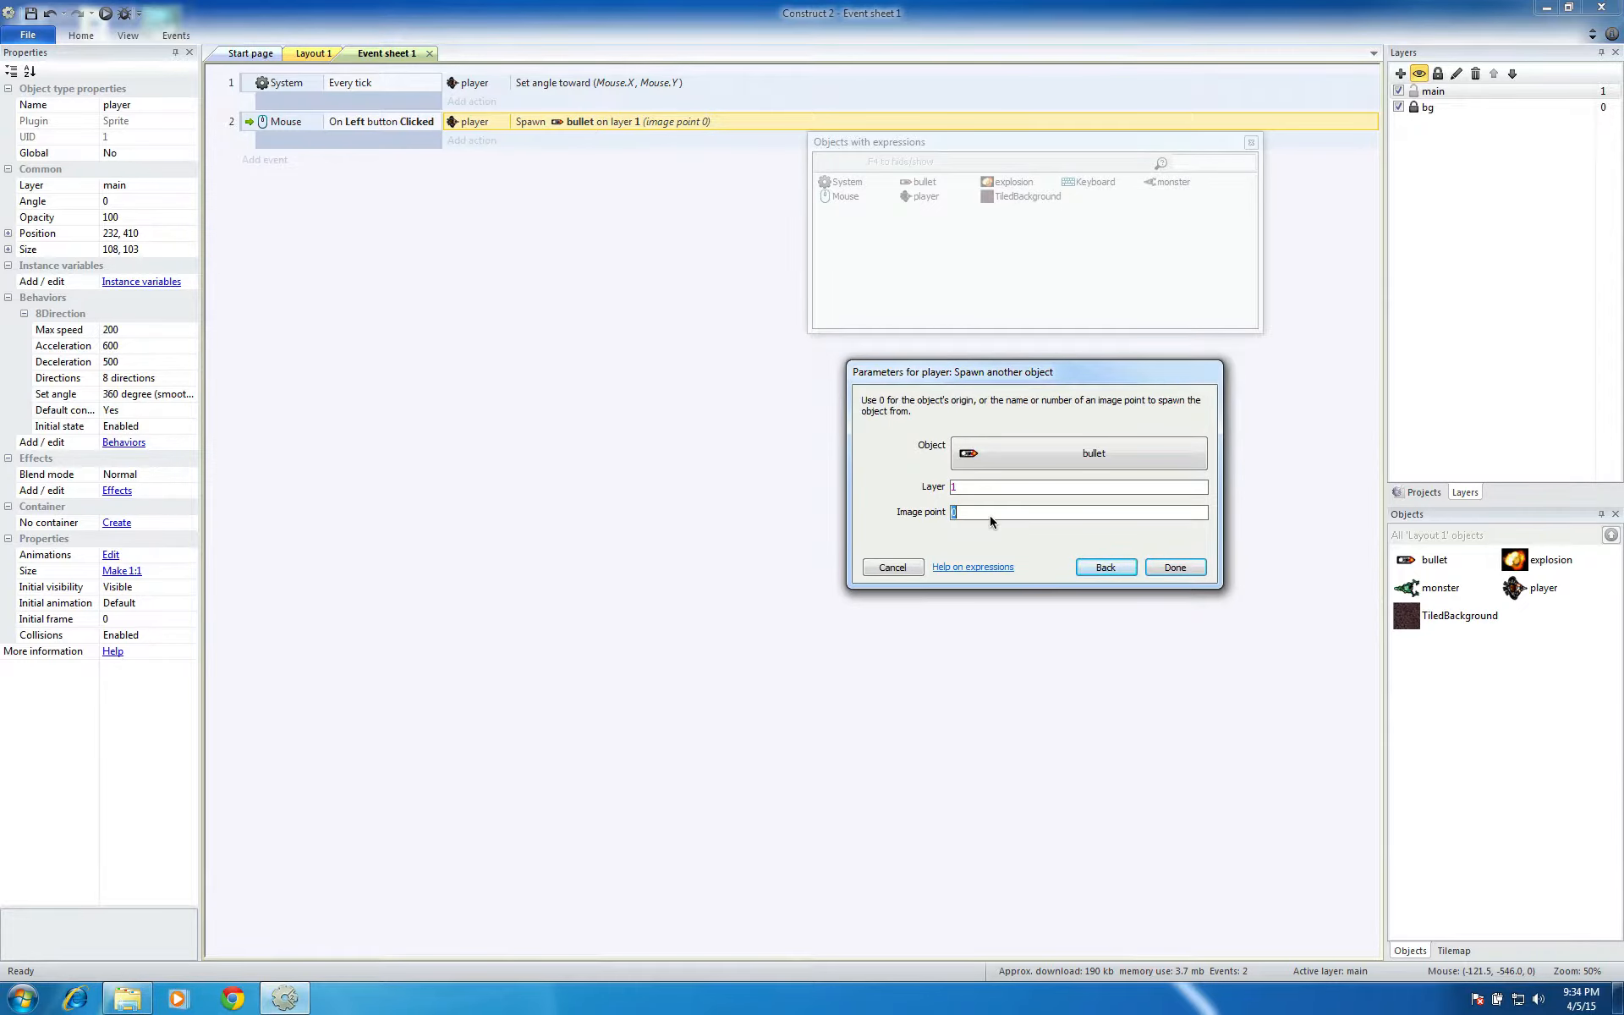
pyautogui.write('1')
pyautogui.click(1175, 567)
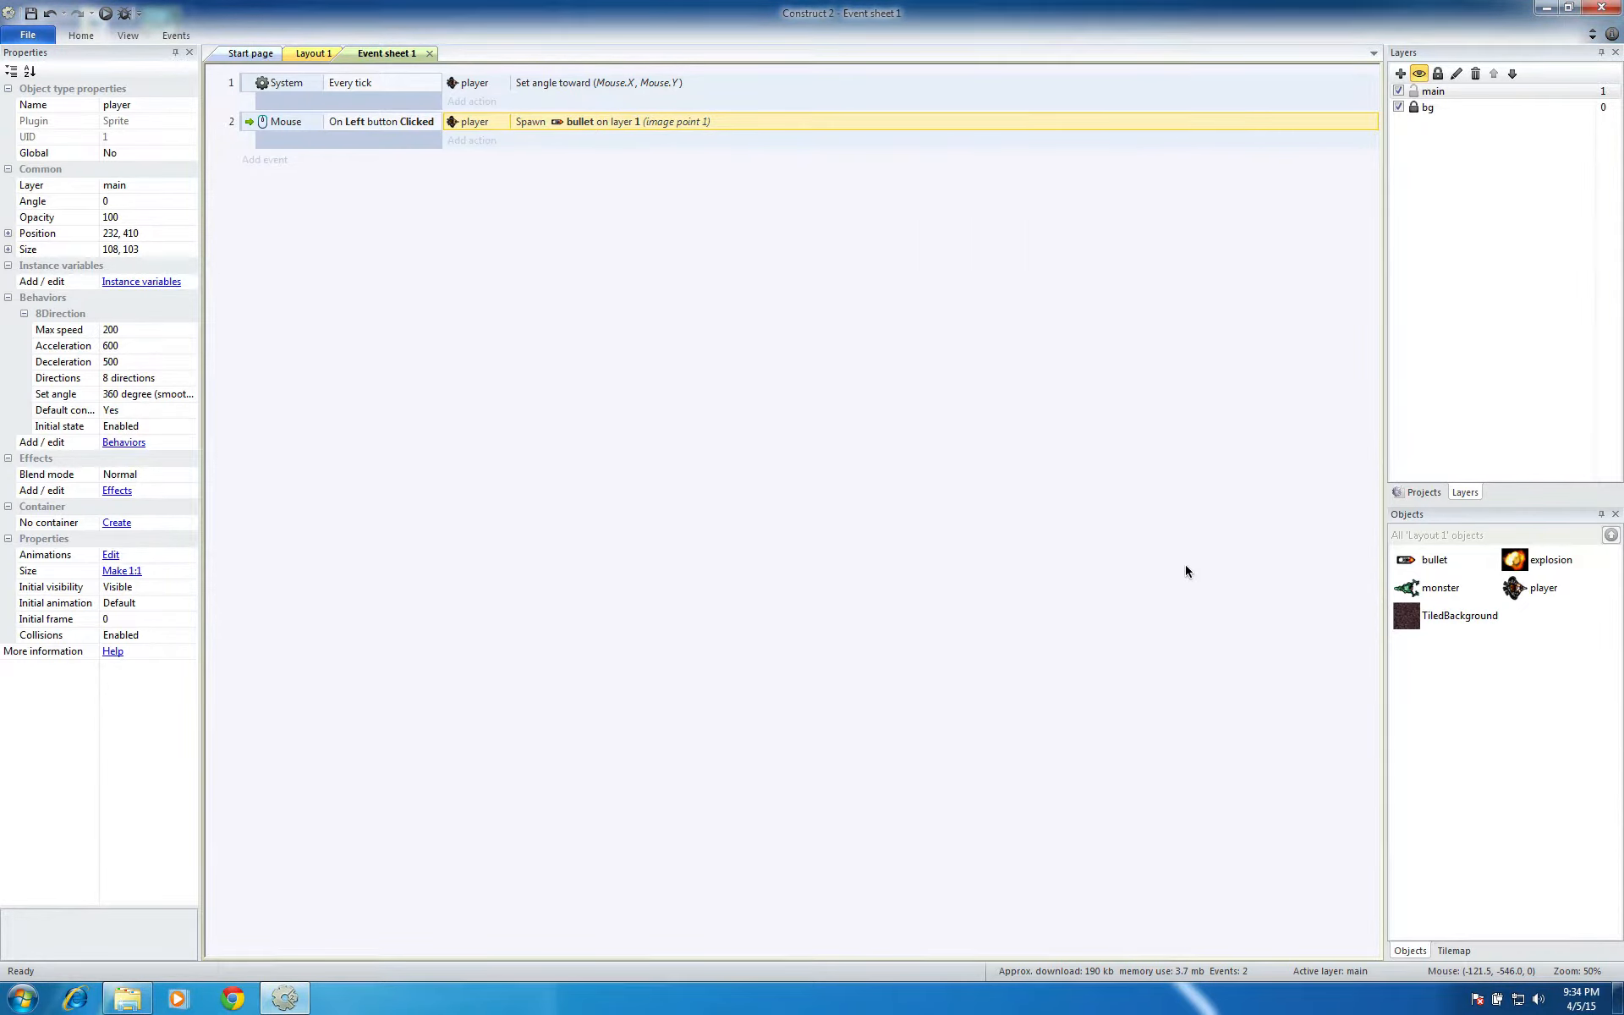
# Run the game, move the player and fire repeated shots to test where the bullets spawn, and close the preview
pyautogui.click(105, 13)
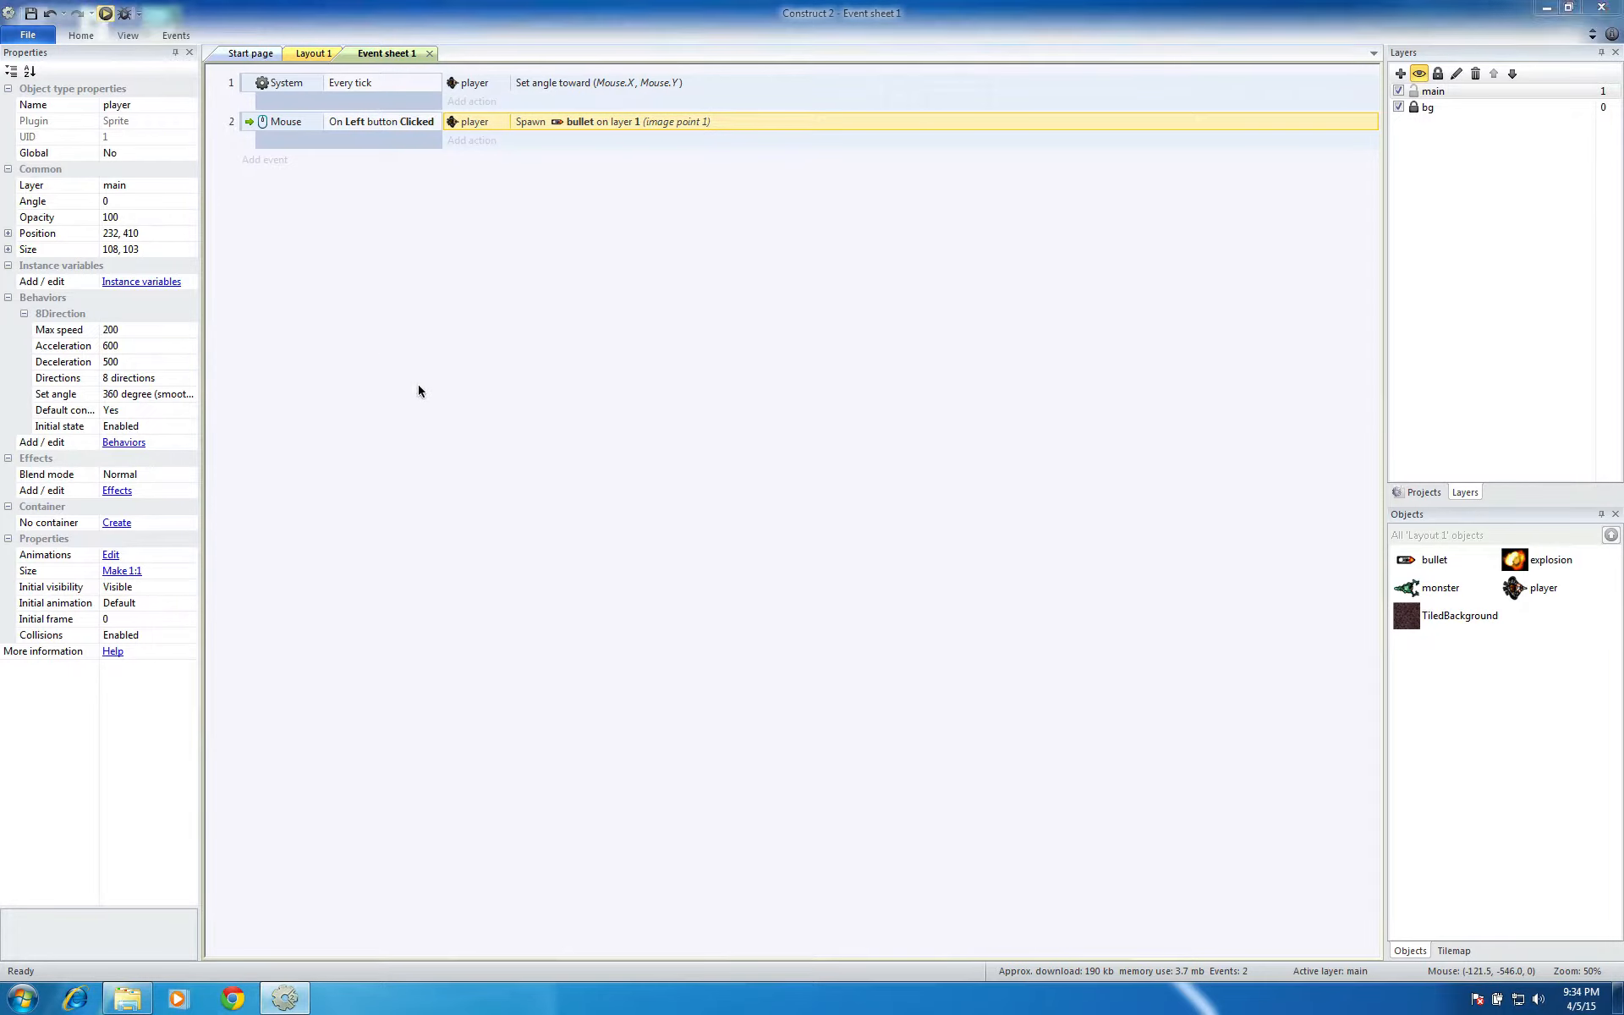
pyautogui.press('Up')
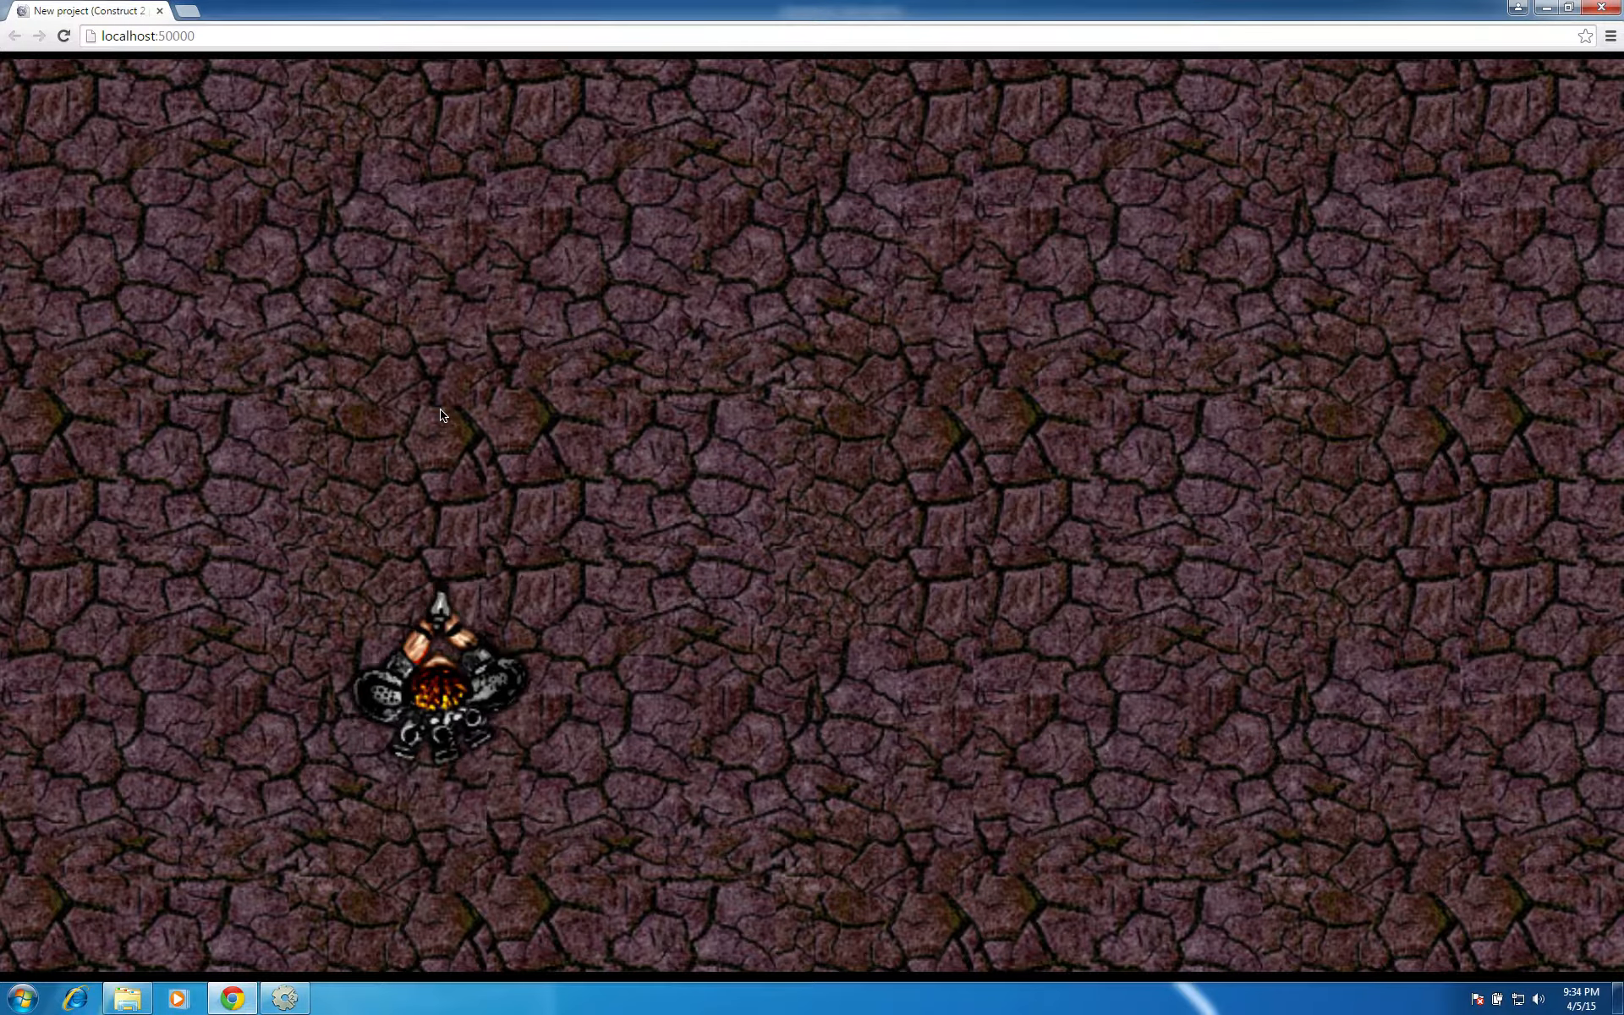
pyautogui.press('space')
pyautogui.press('Right')
pyautogui.click(439, 409)
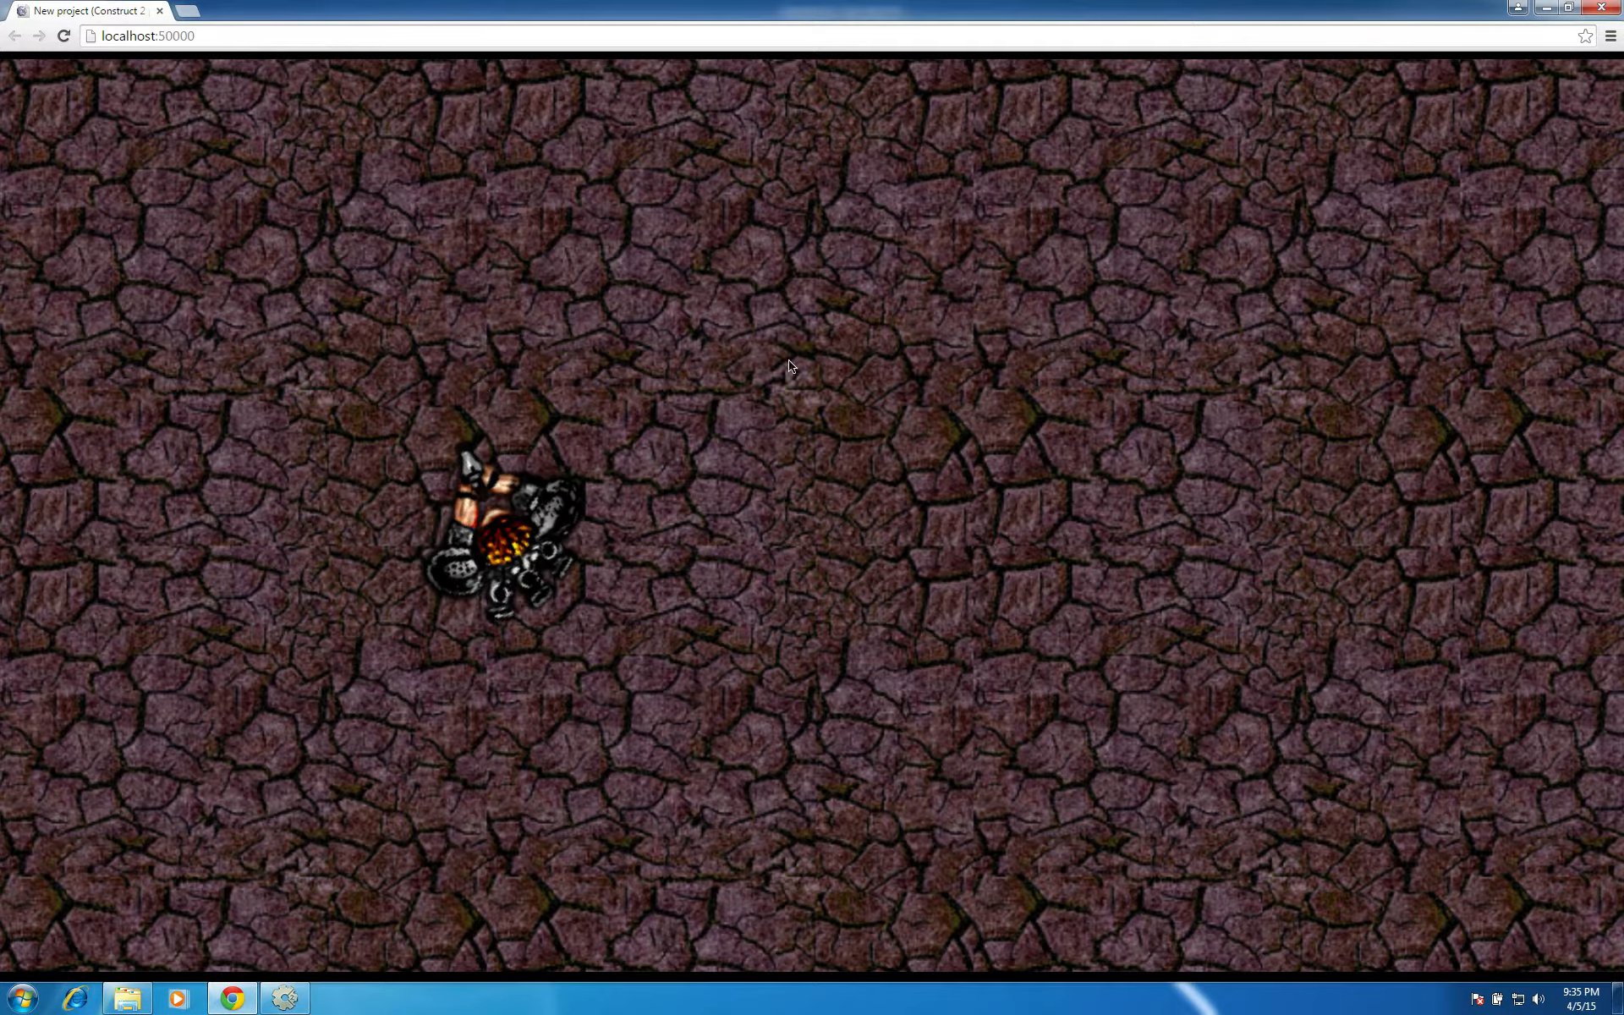
pyautogui.click(835, 477)
pyautogui.click(834, 477)
pyautogui.click(835, 478)
pyautogui.click(835, 477)
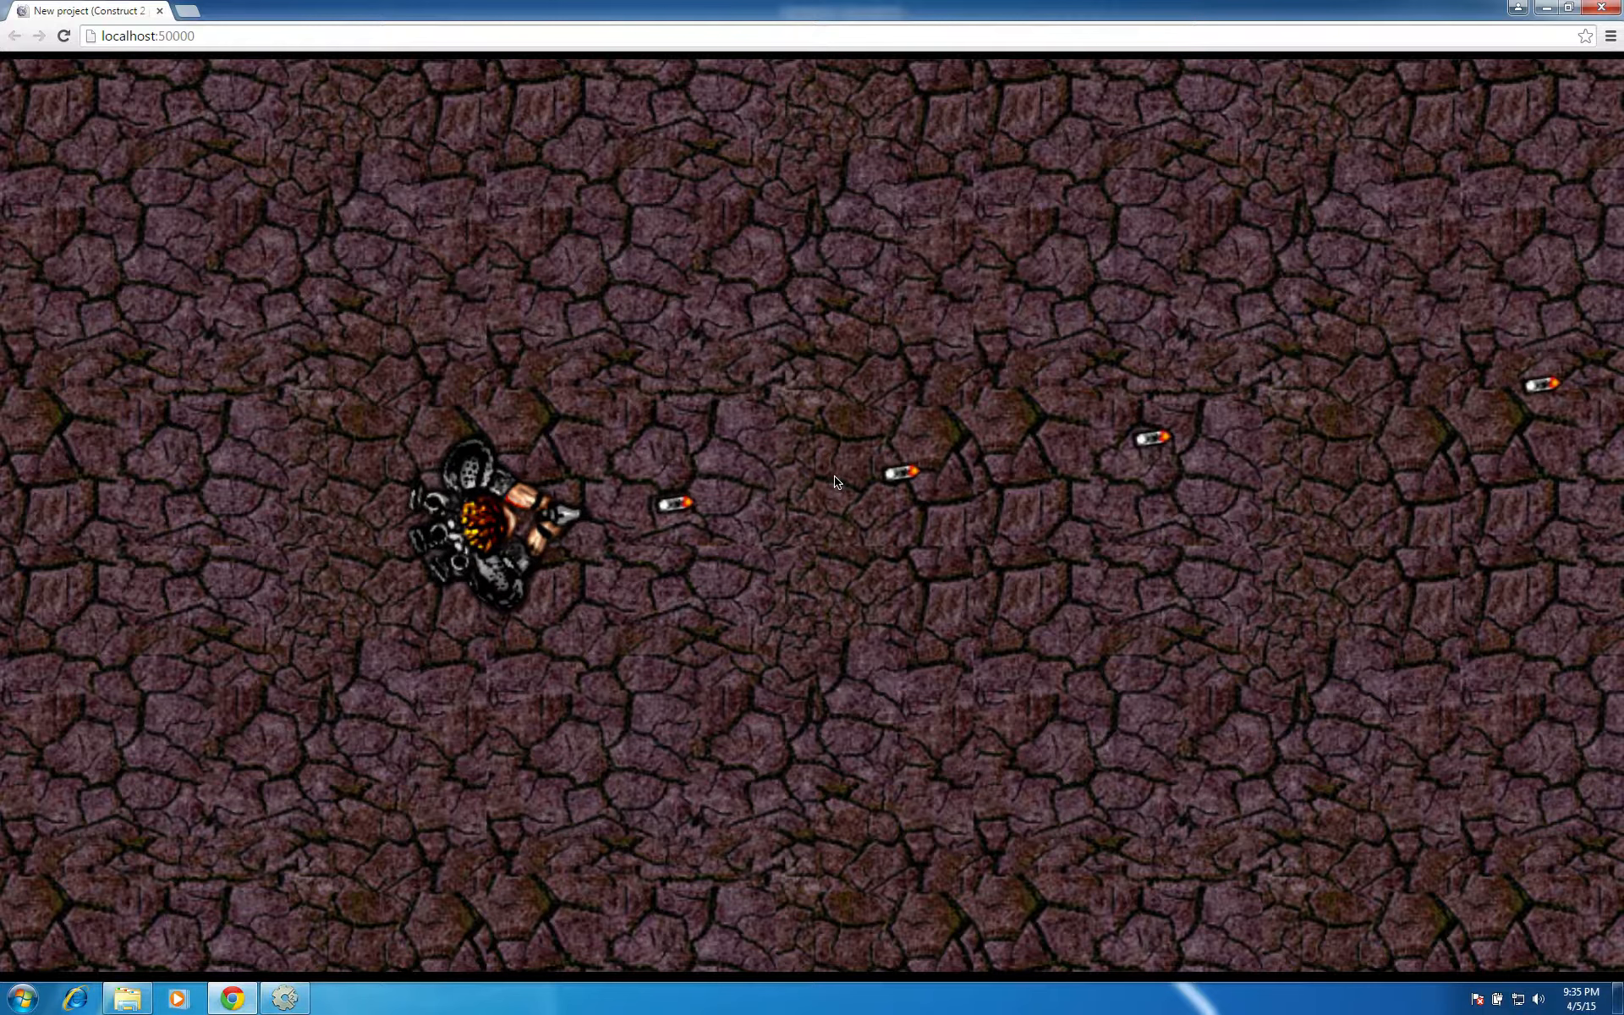
pyautogui.click(835, 477)
pyautogui.click(835, 478)
pyautogui.click(835, 477)
pyautogui.click(835, 477)
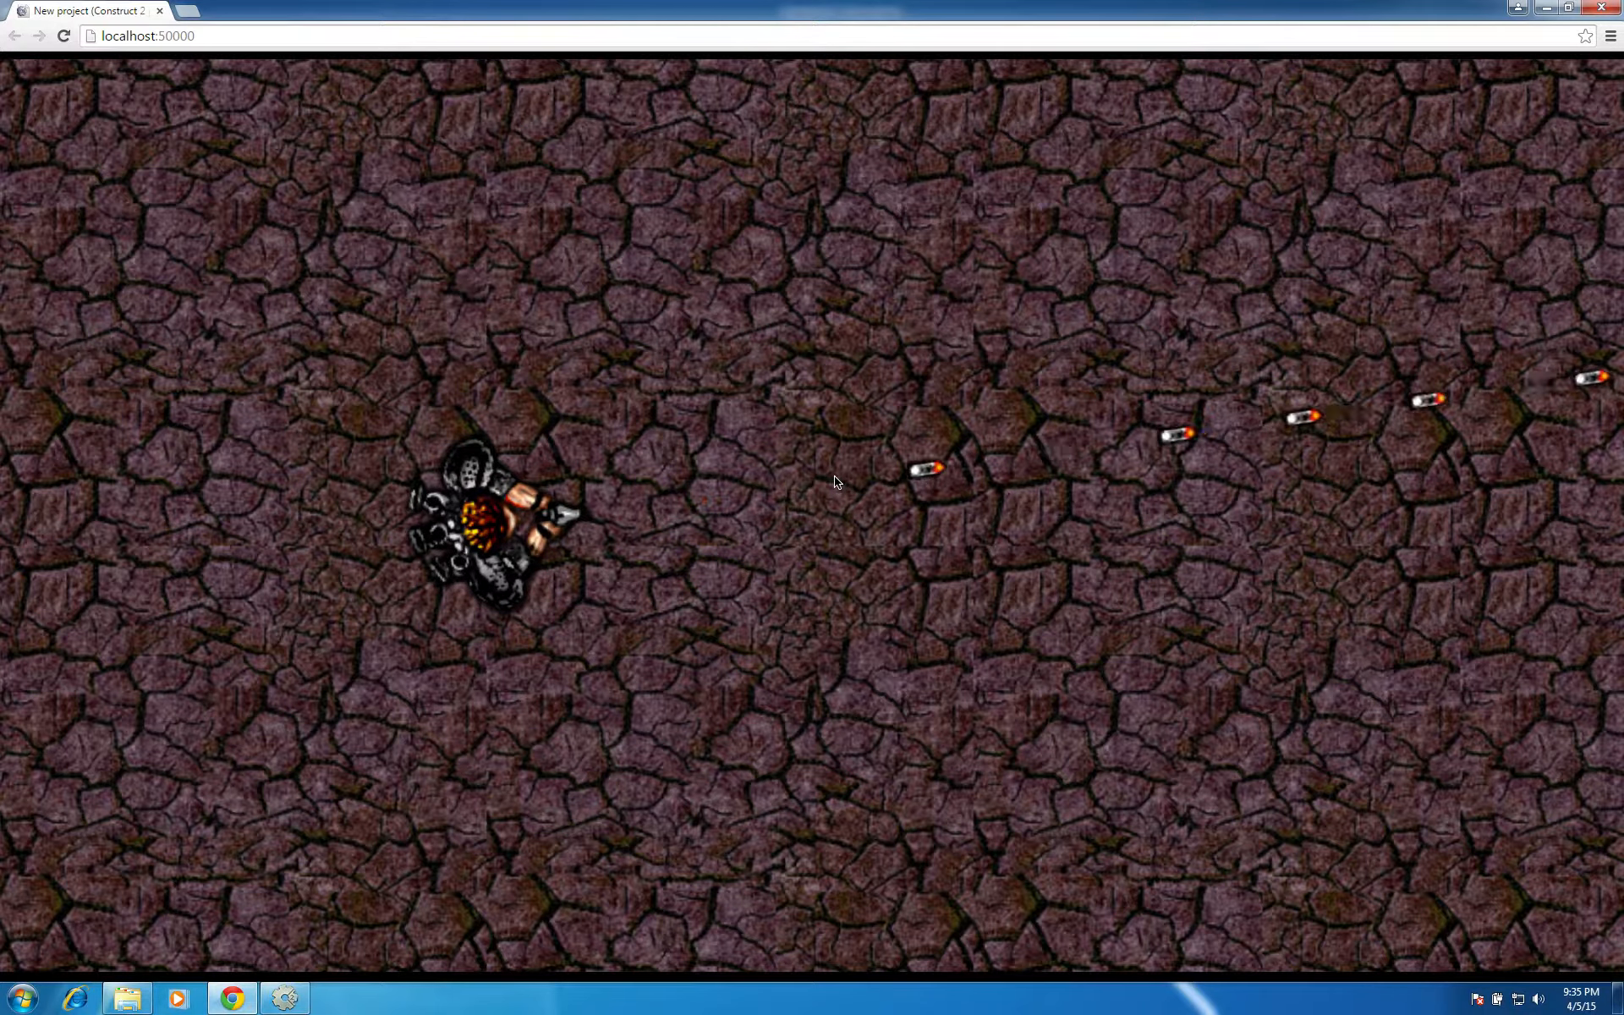
pyautogui.click(1603, 8)
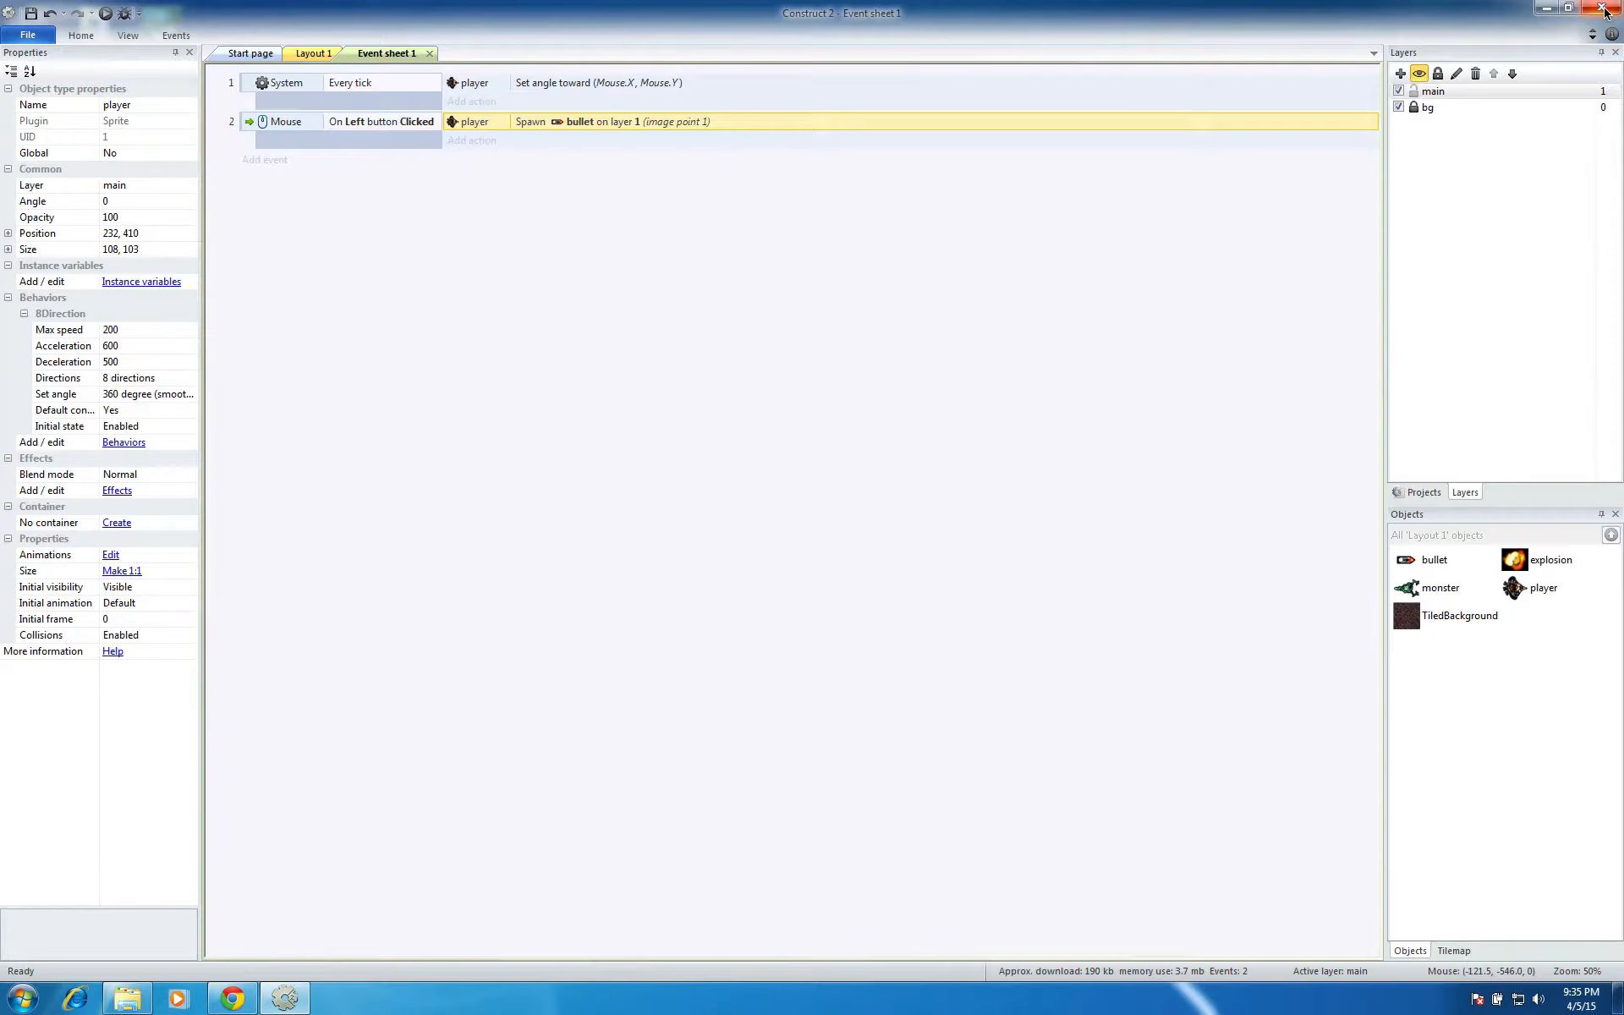
# Add the Bound to layout behavior to the player in Layout 1
pyautogui.click(865, 268)
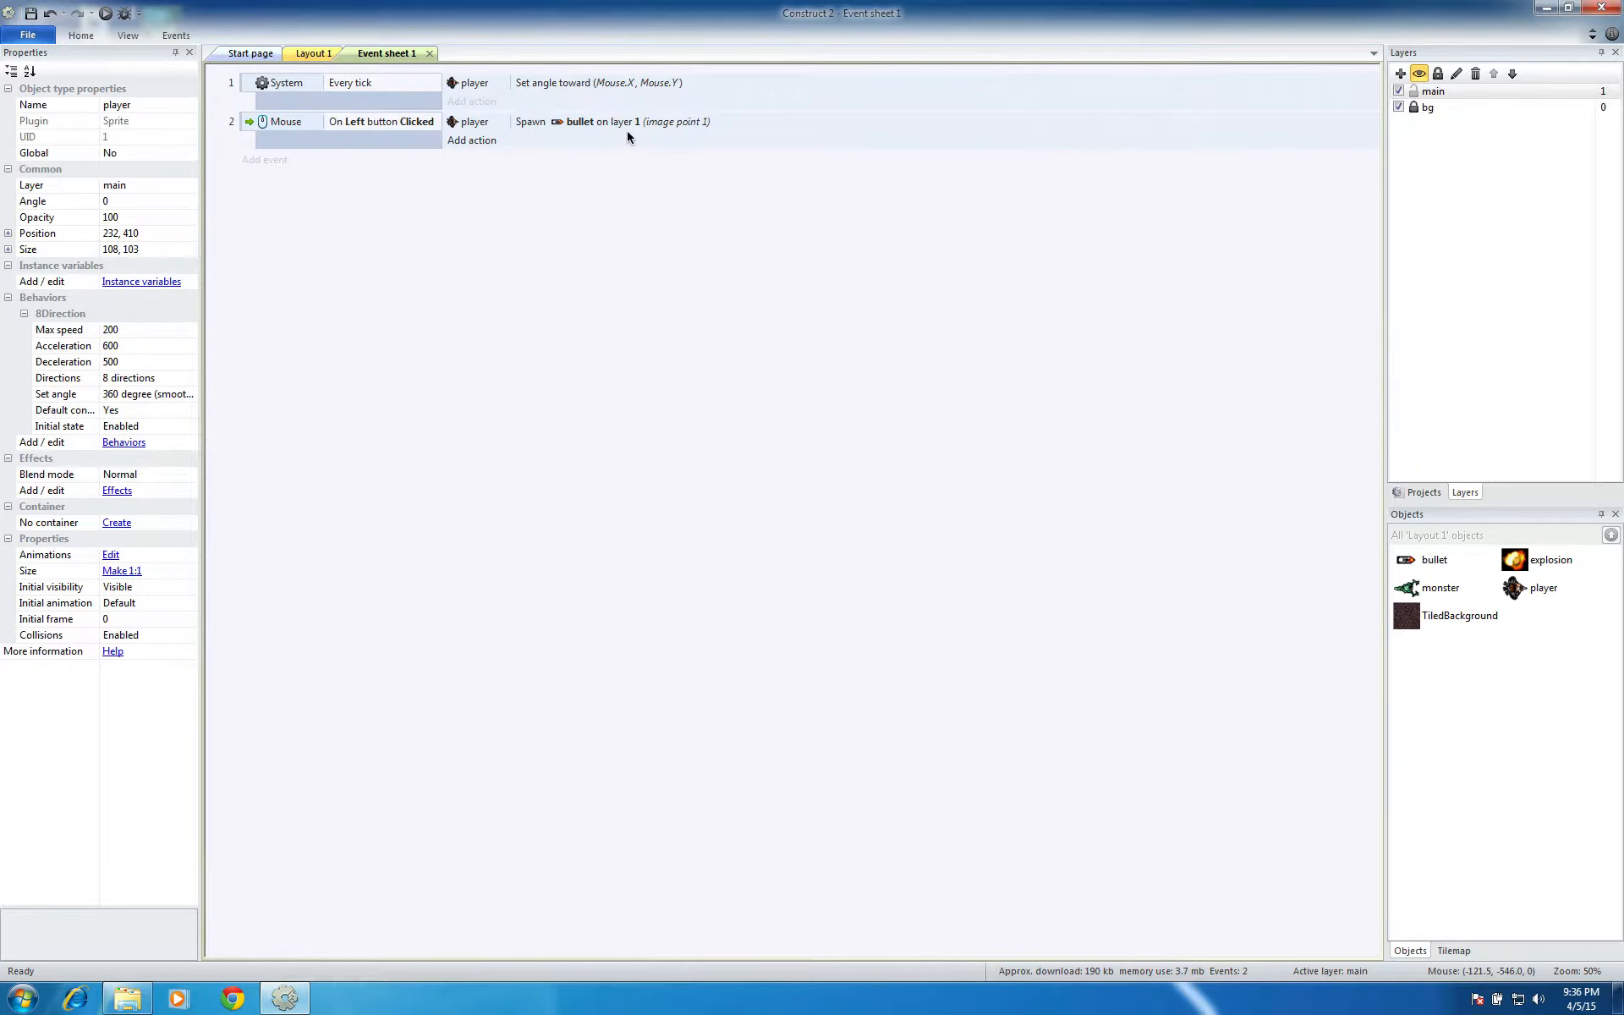
pyautogui.click(318, 54)
pyautogui.click(310, 316)
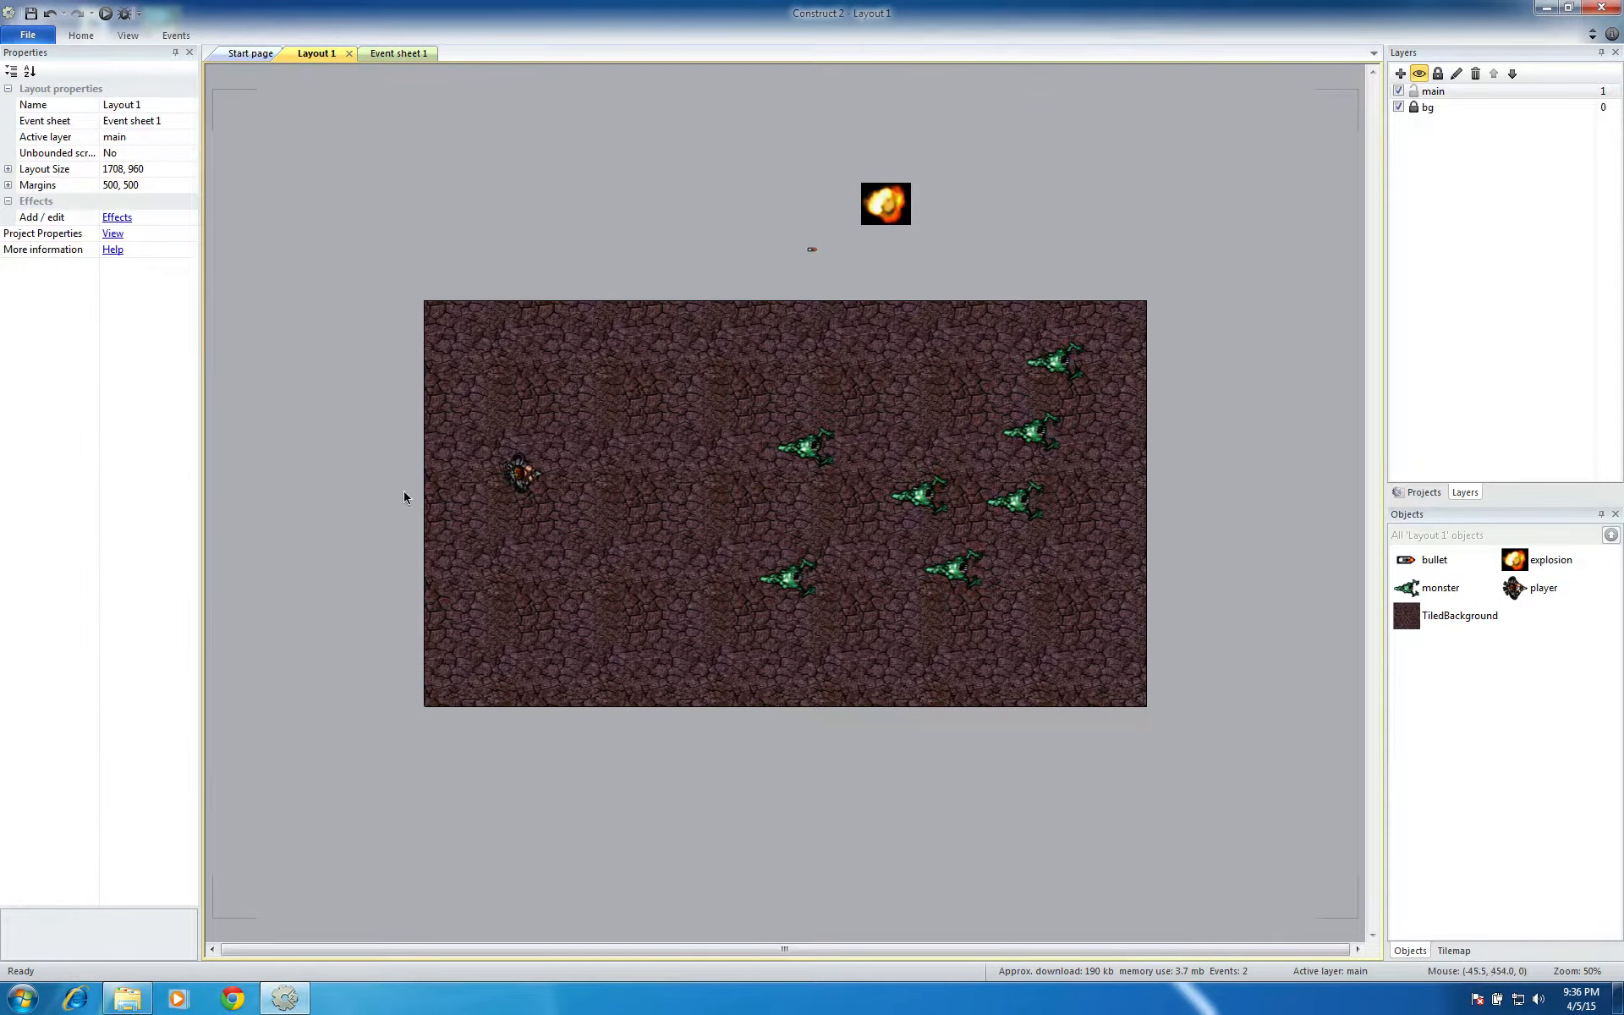
pyautogui.click(526, 480)
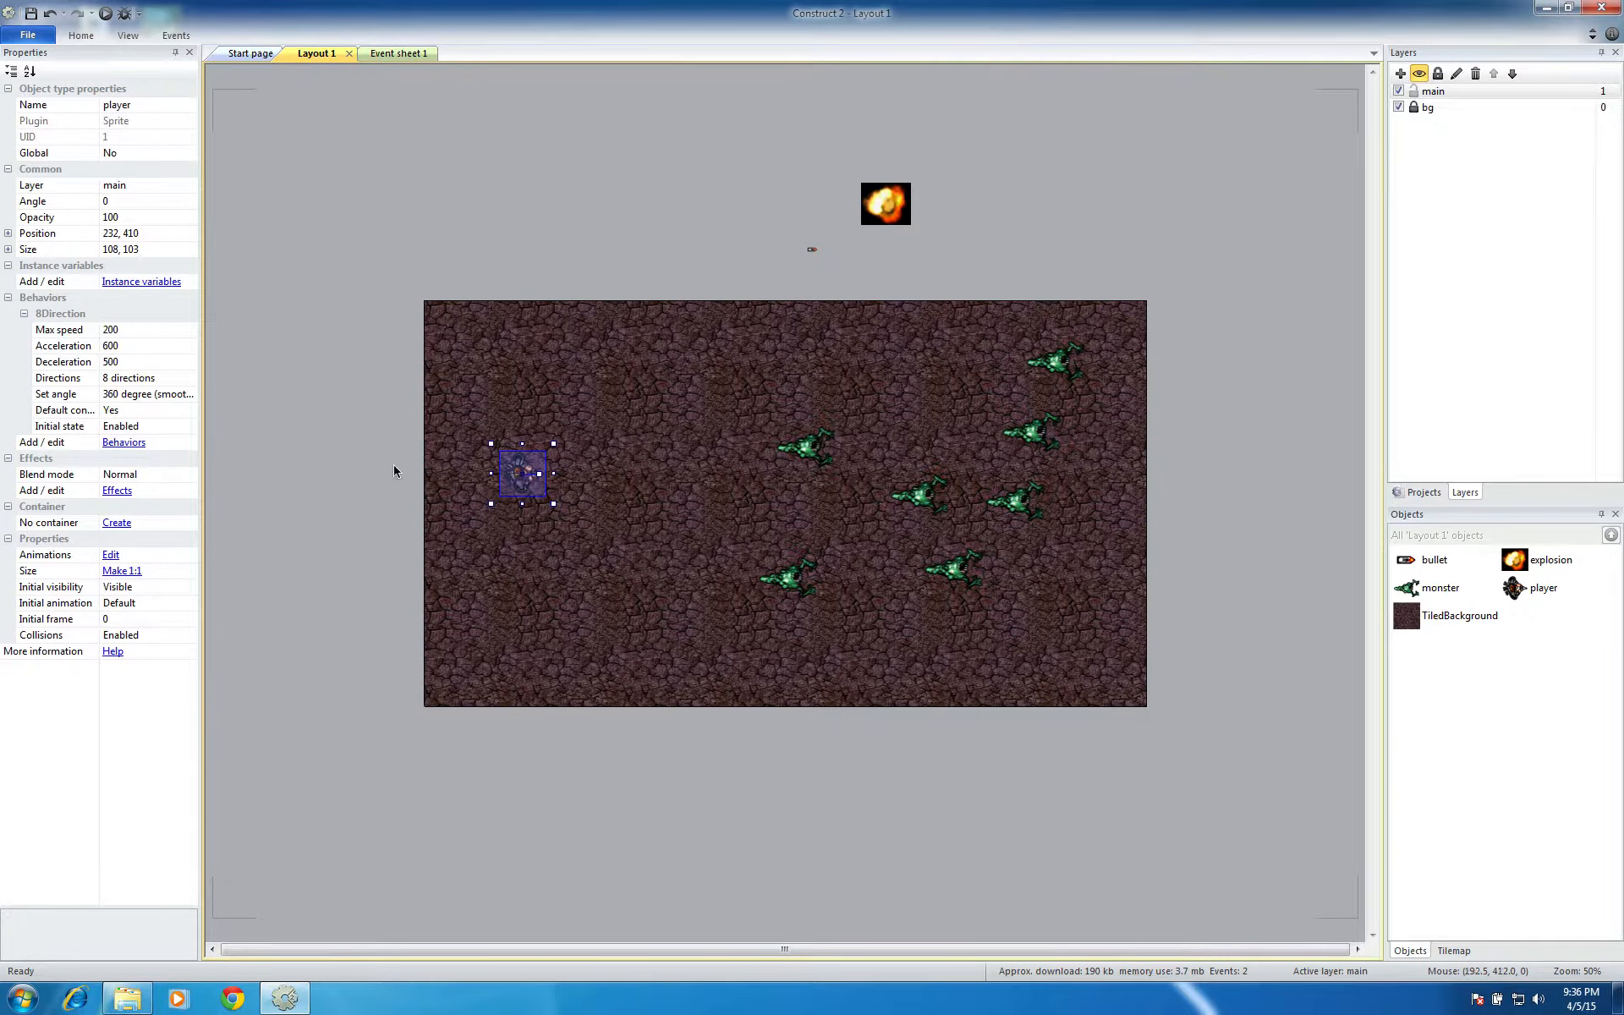
pyautogui.click(123, 442)
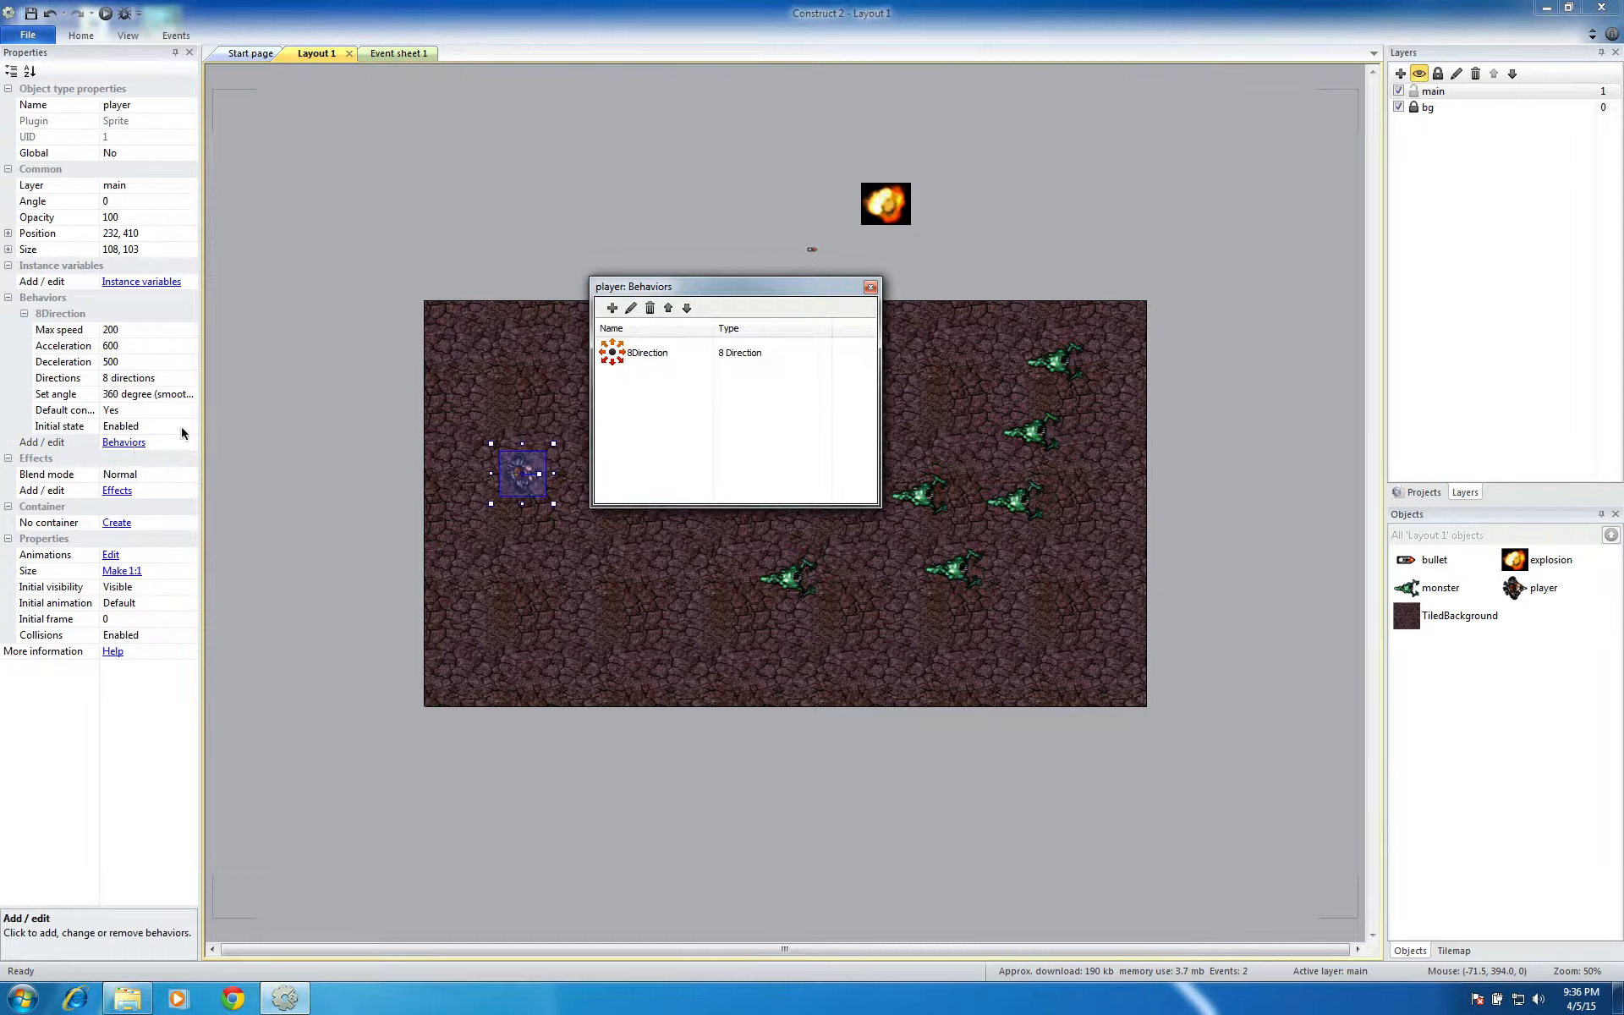
pyautogui.click(610, 308)
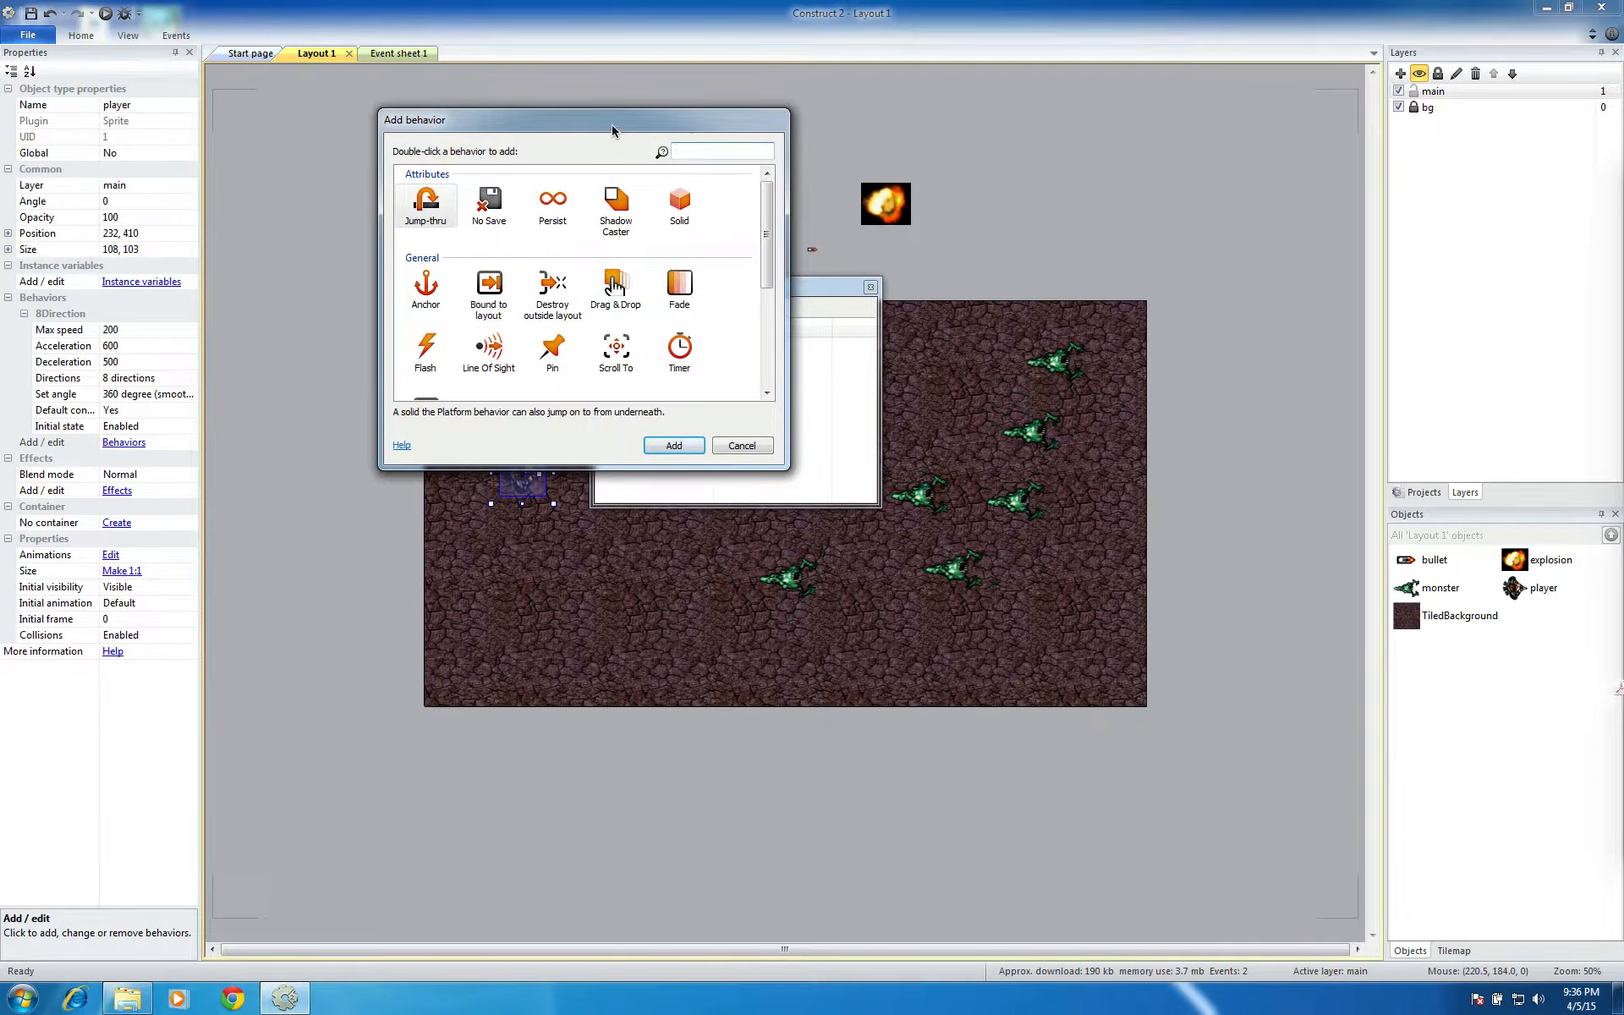
pyautogui.moveTo(612, 130); pyautogui.dragTo(1135, 130)
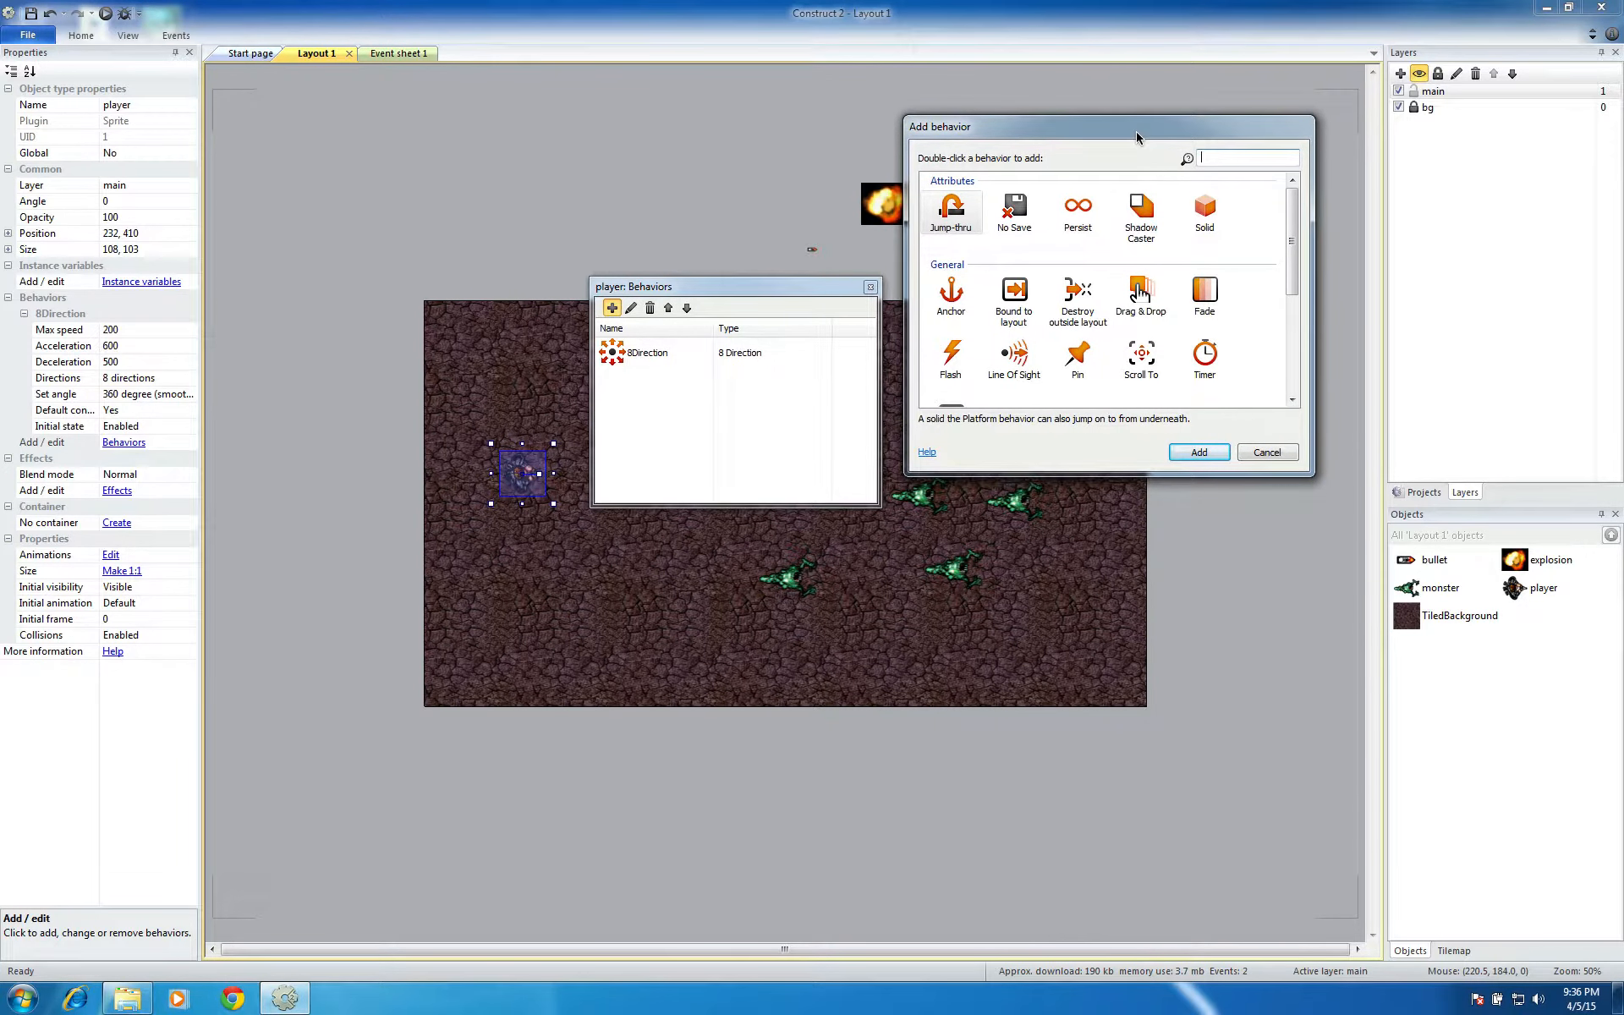
pyautogui.click(1012, 293)
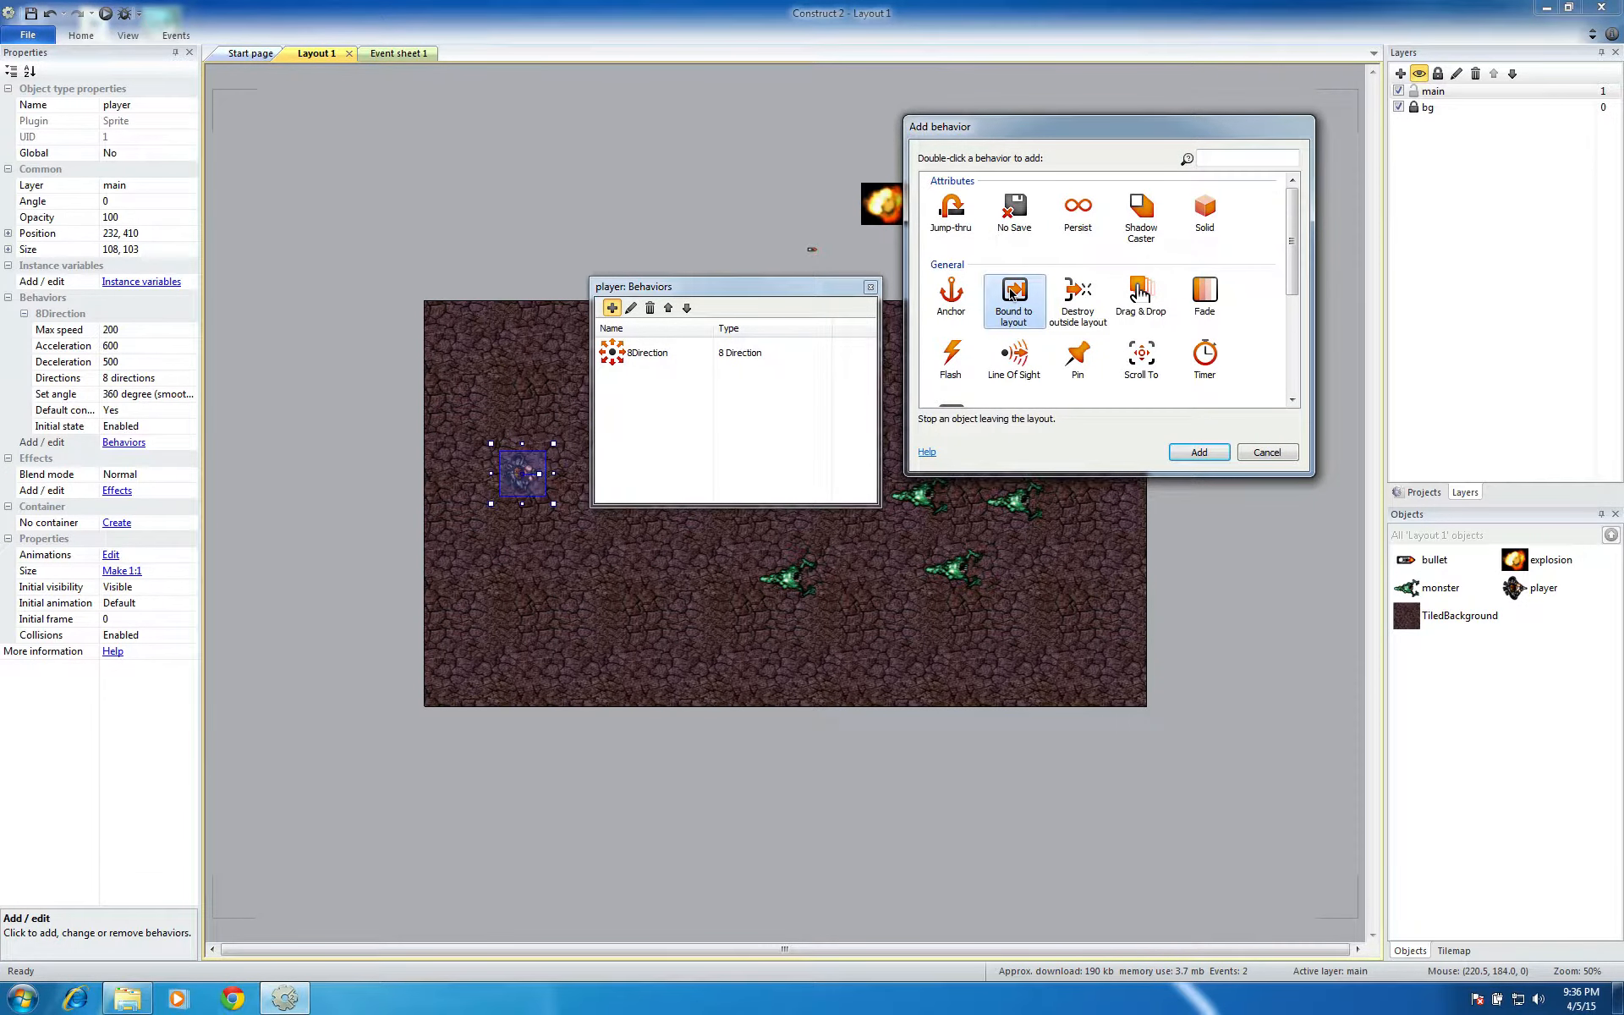
pyautogui.click(1193, 452)
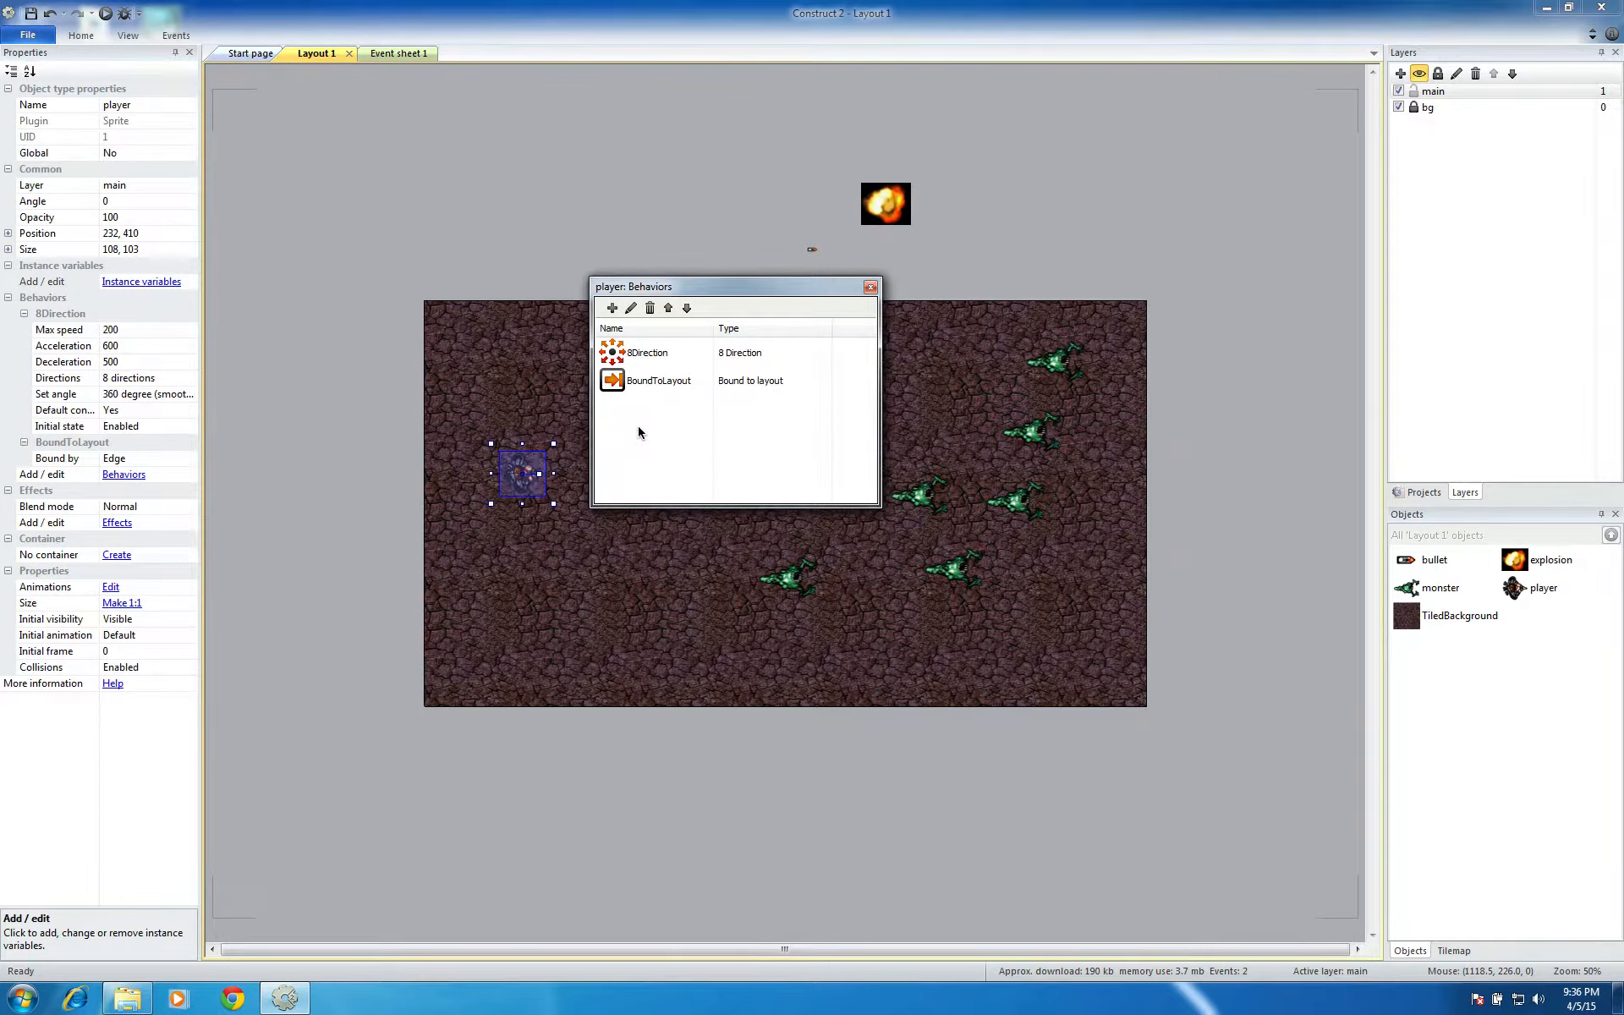
# Add the Scroll To behavior to the player and close its behaviors list
pyautogui.click(611, 309)
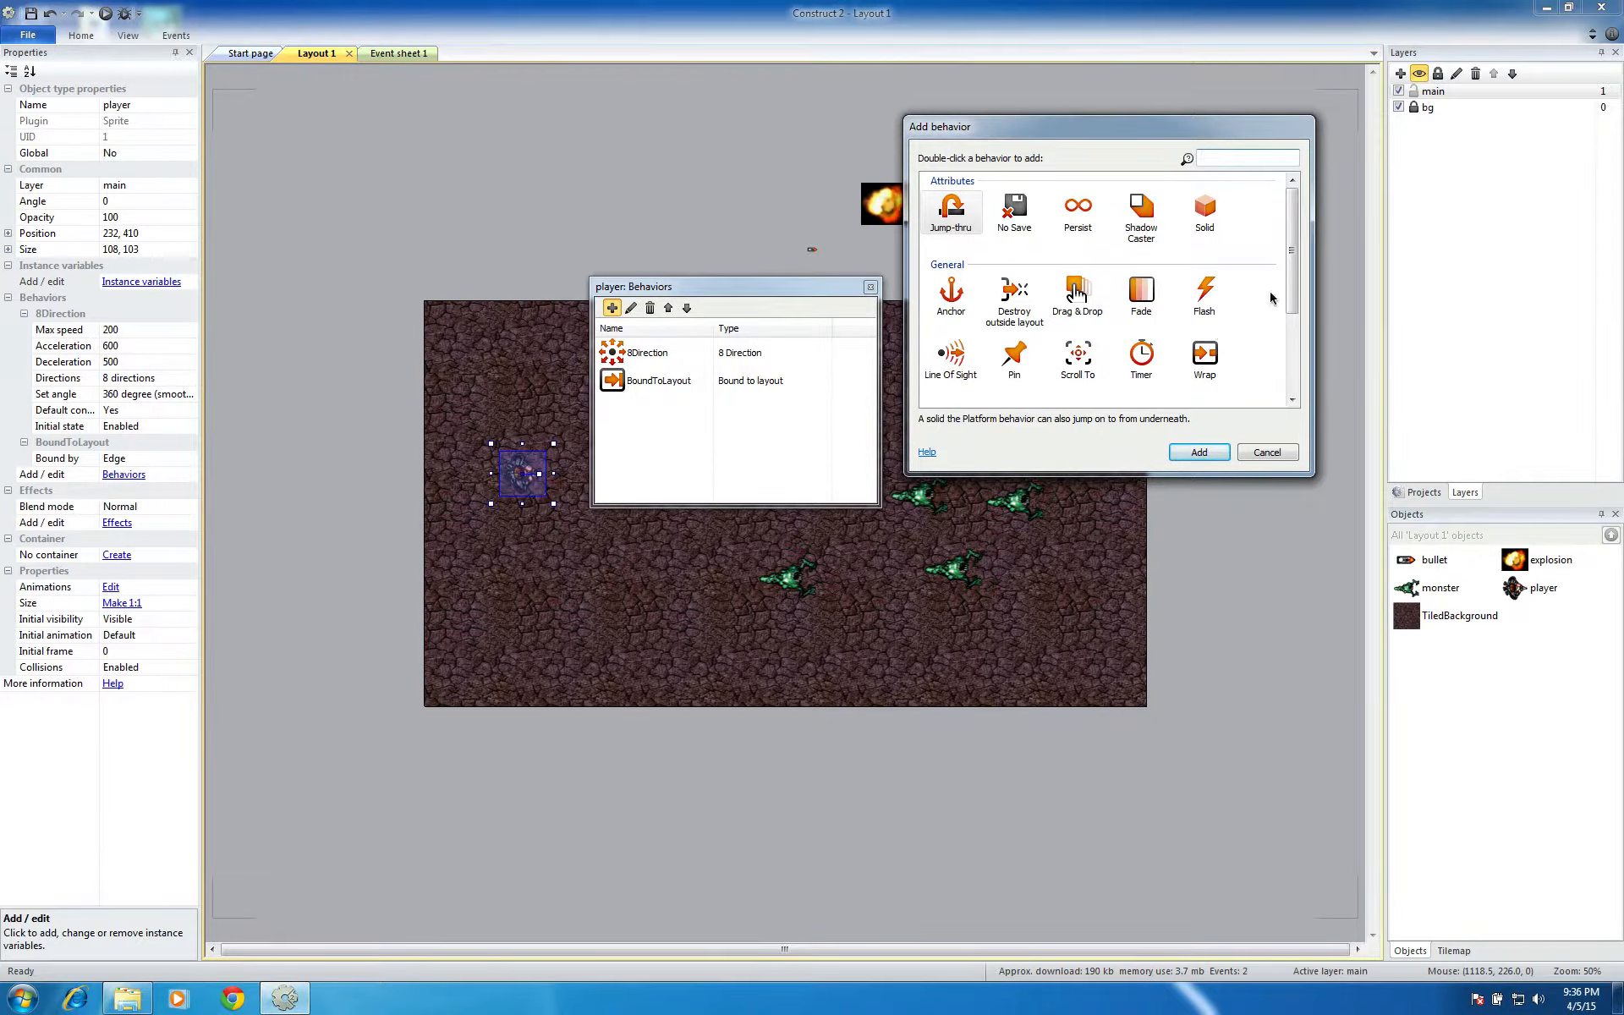
pyautogui.moveTo(1291, 294); pyautogui.dragTo(1299, 376)
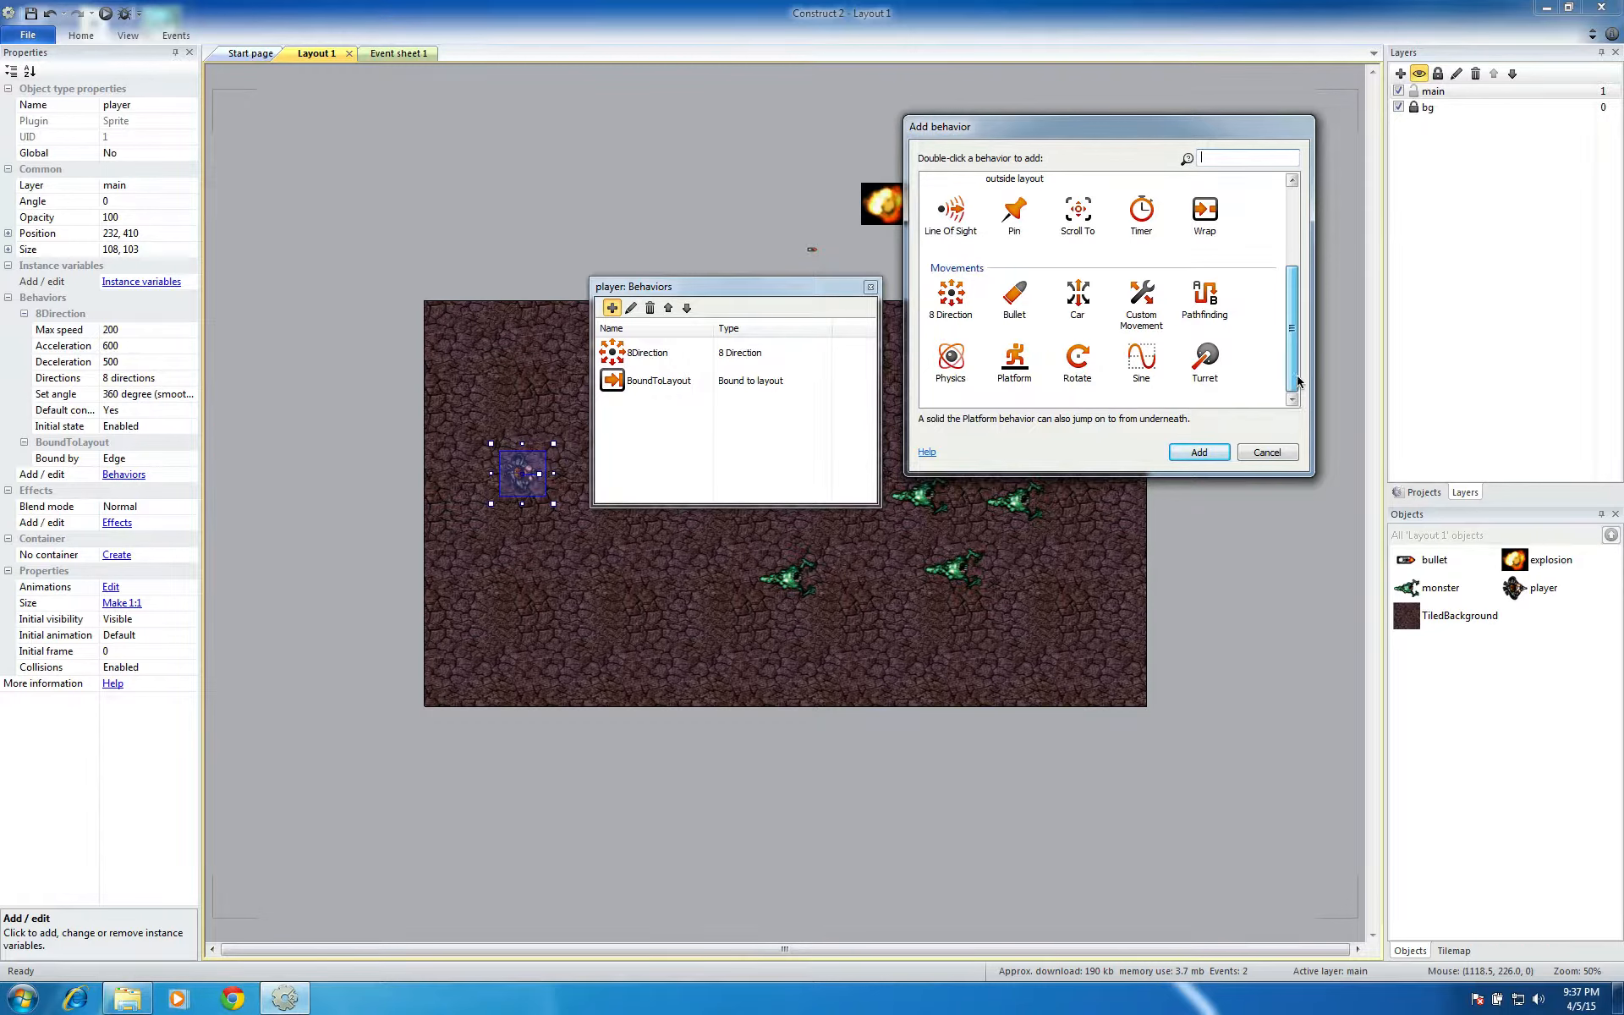
pyautogui.click(1078, 213)
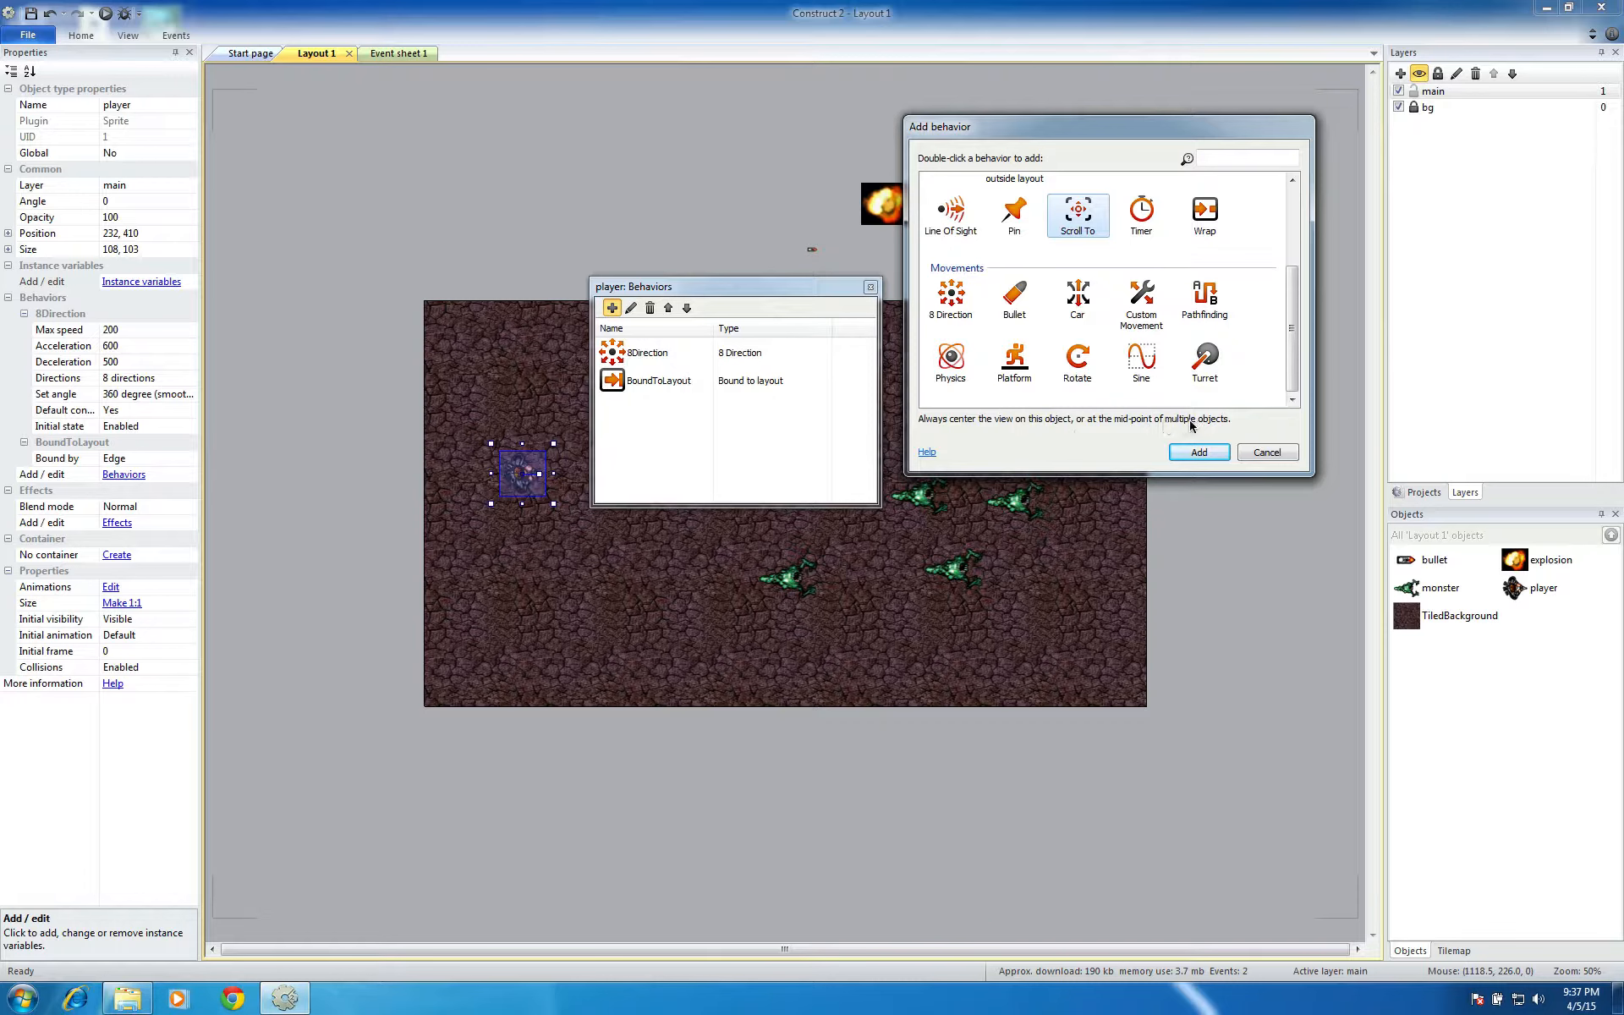
pyautogui.click(1210, 452)
pyautogui.click(871, 287)
# Run the game, move the player to the layout edges and across it, and fire shots to test the bounds and scrolling
pyautogui.click(105, 14)
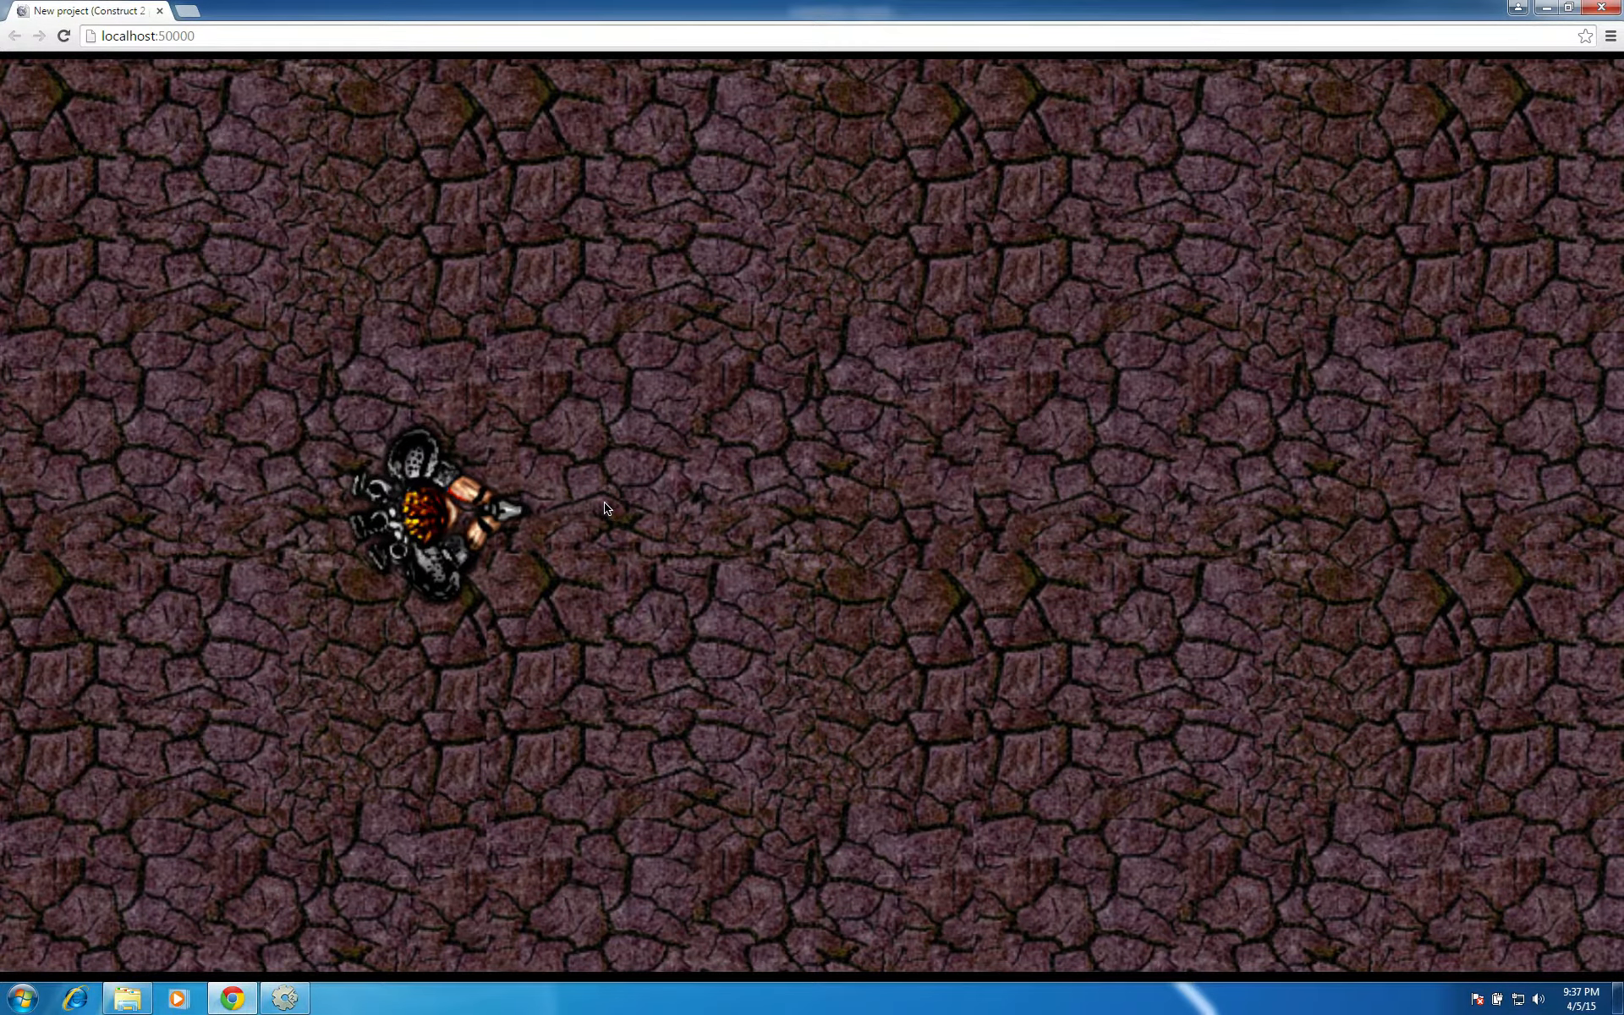
pyautogui.press('Left')
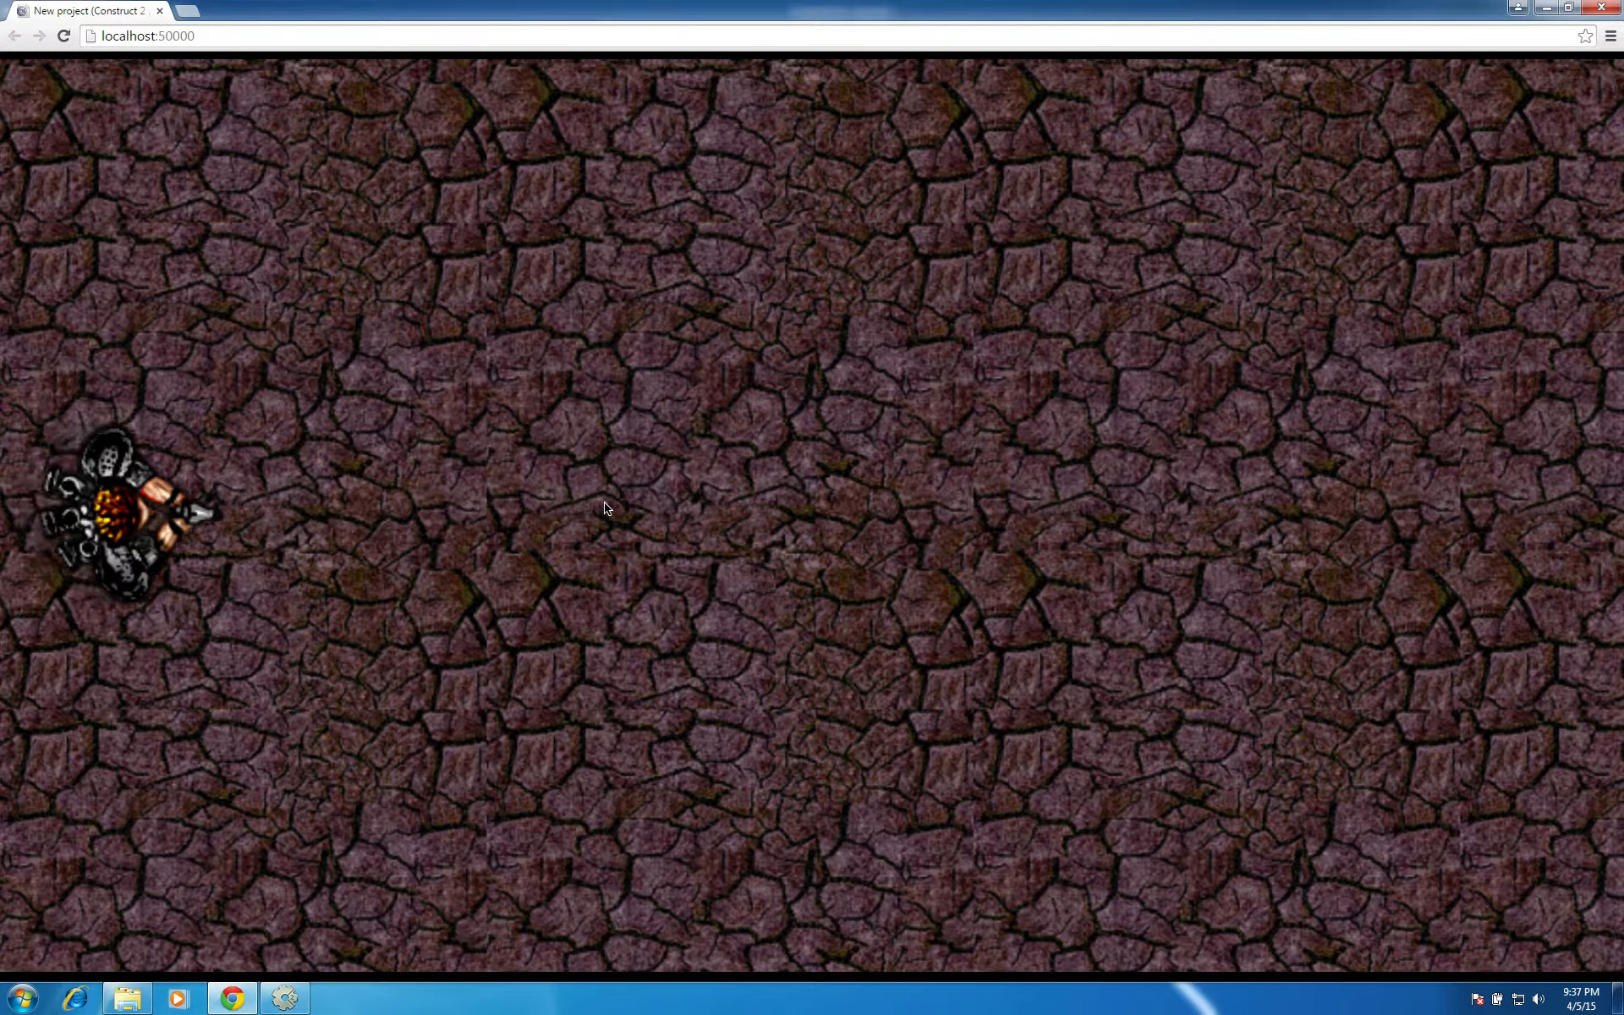
pyautogui.press('Up')
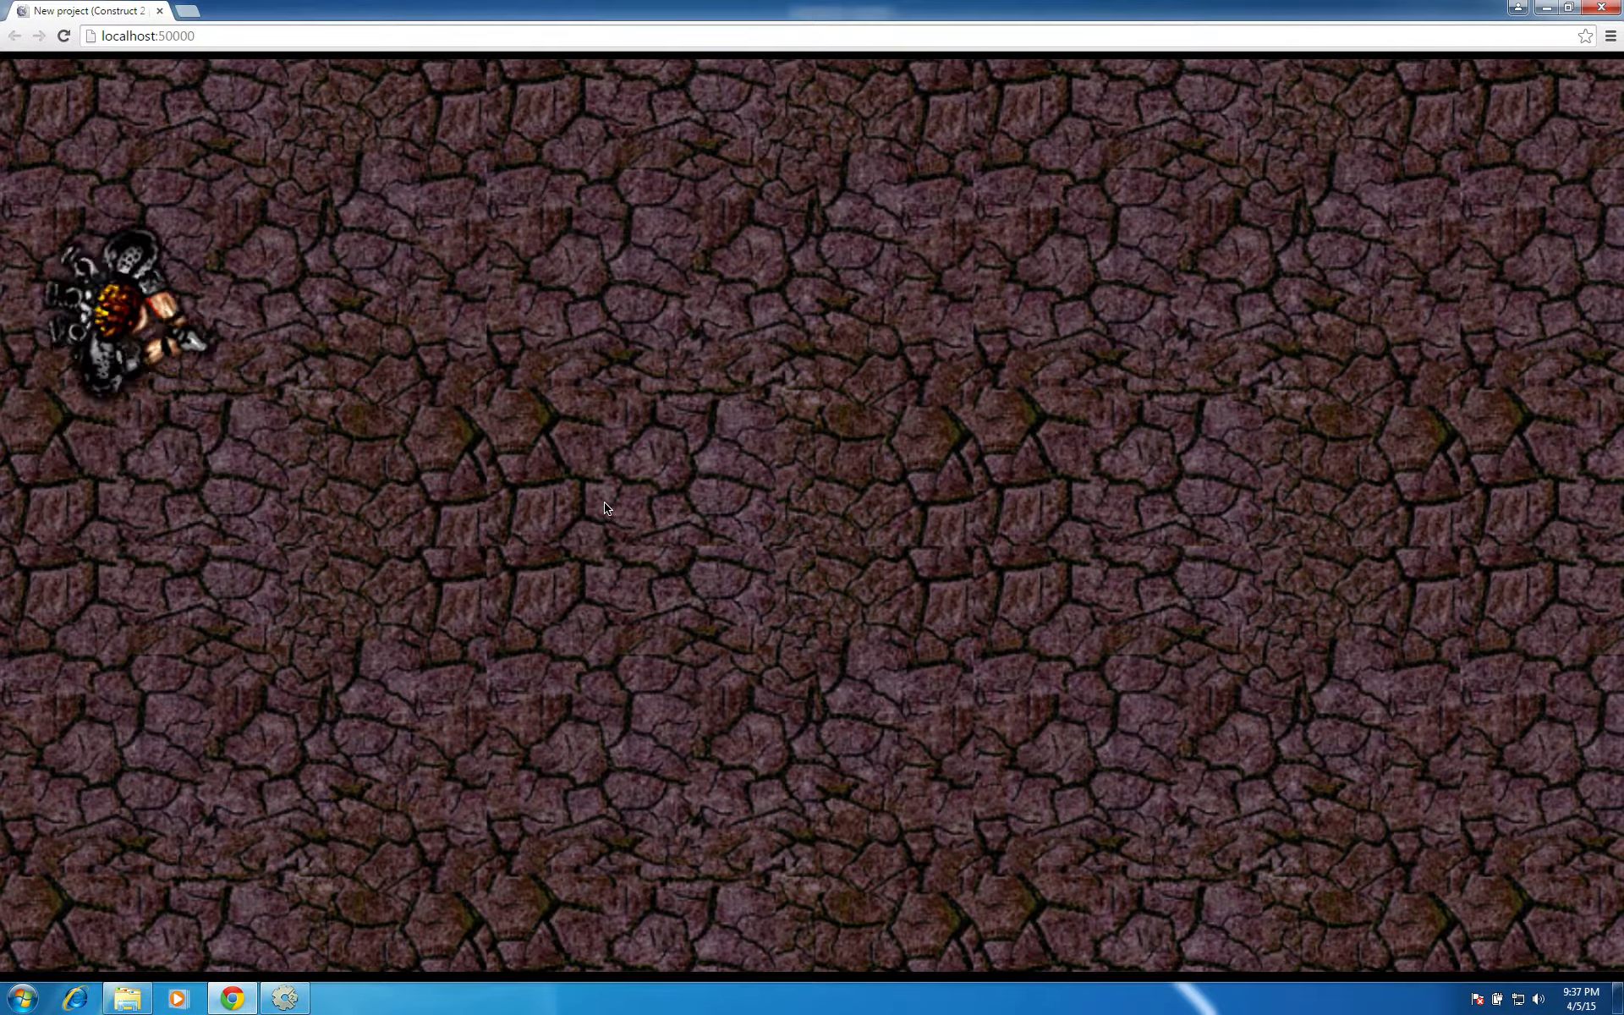
pyautogui.press('Right')
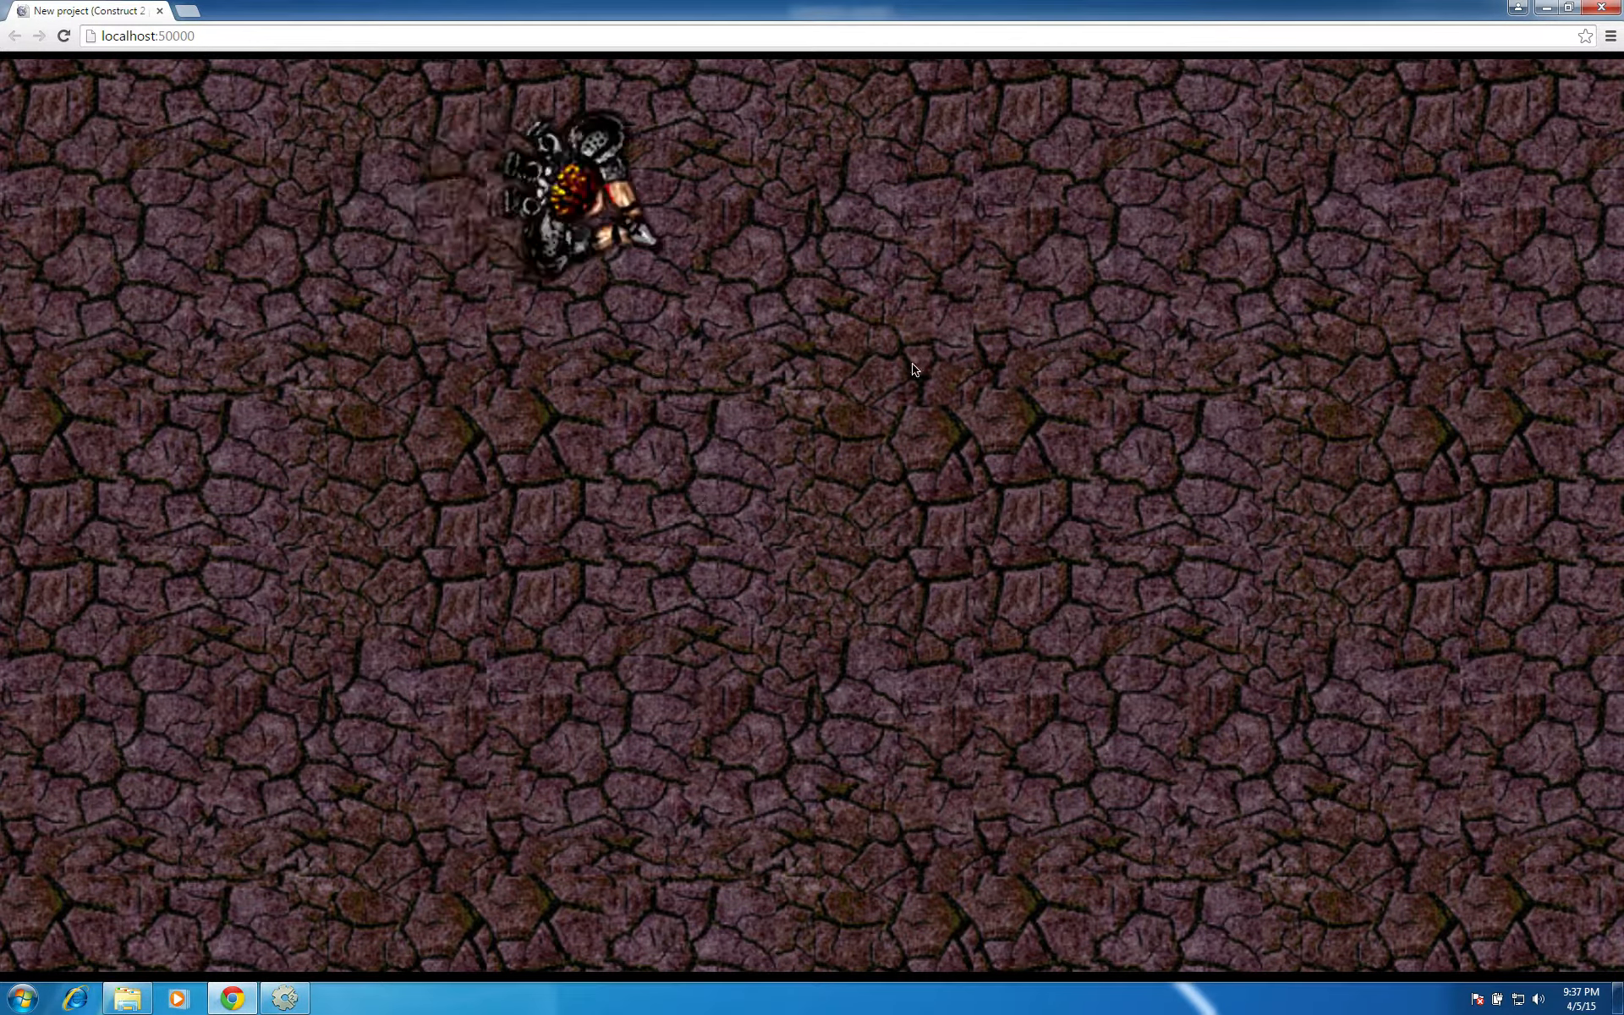
pyautogui.press('Right')
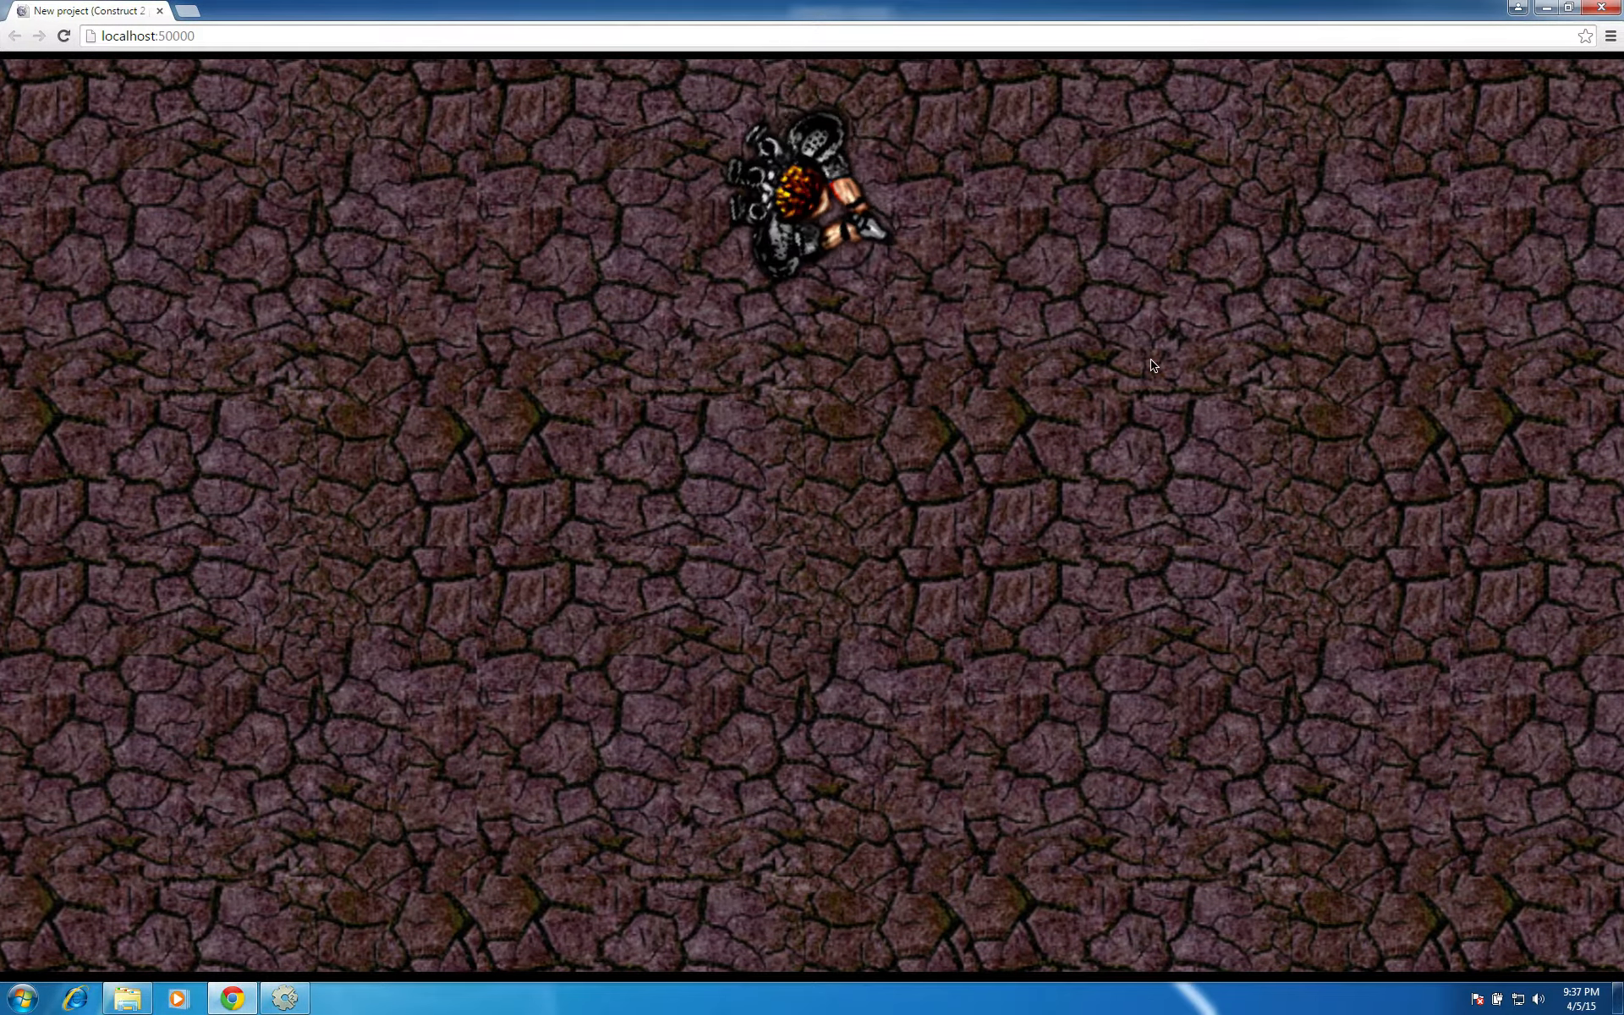
pyautogui.press('Right')
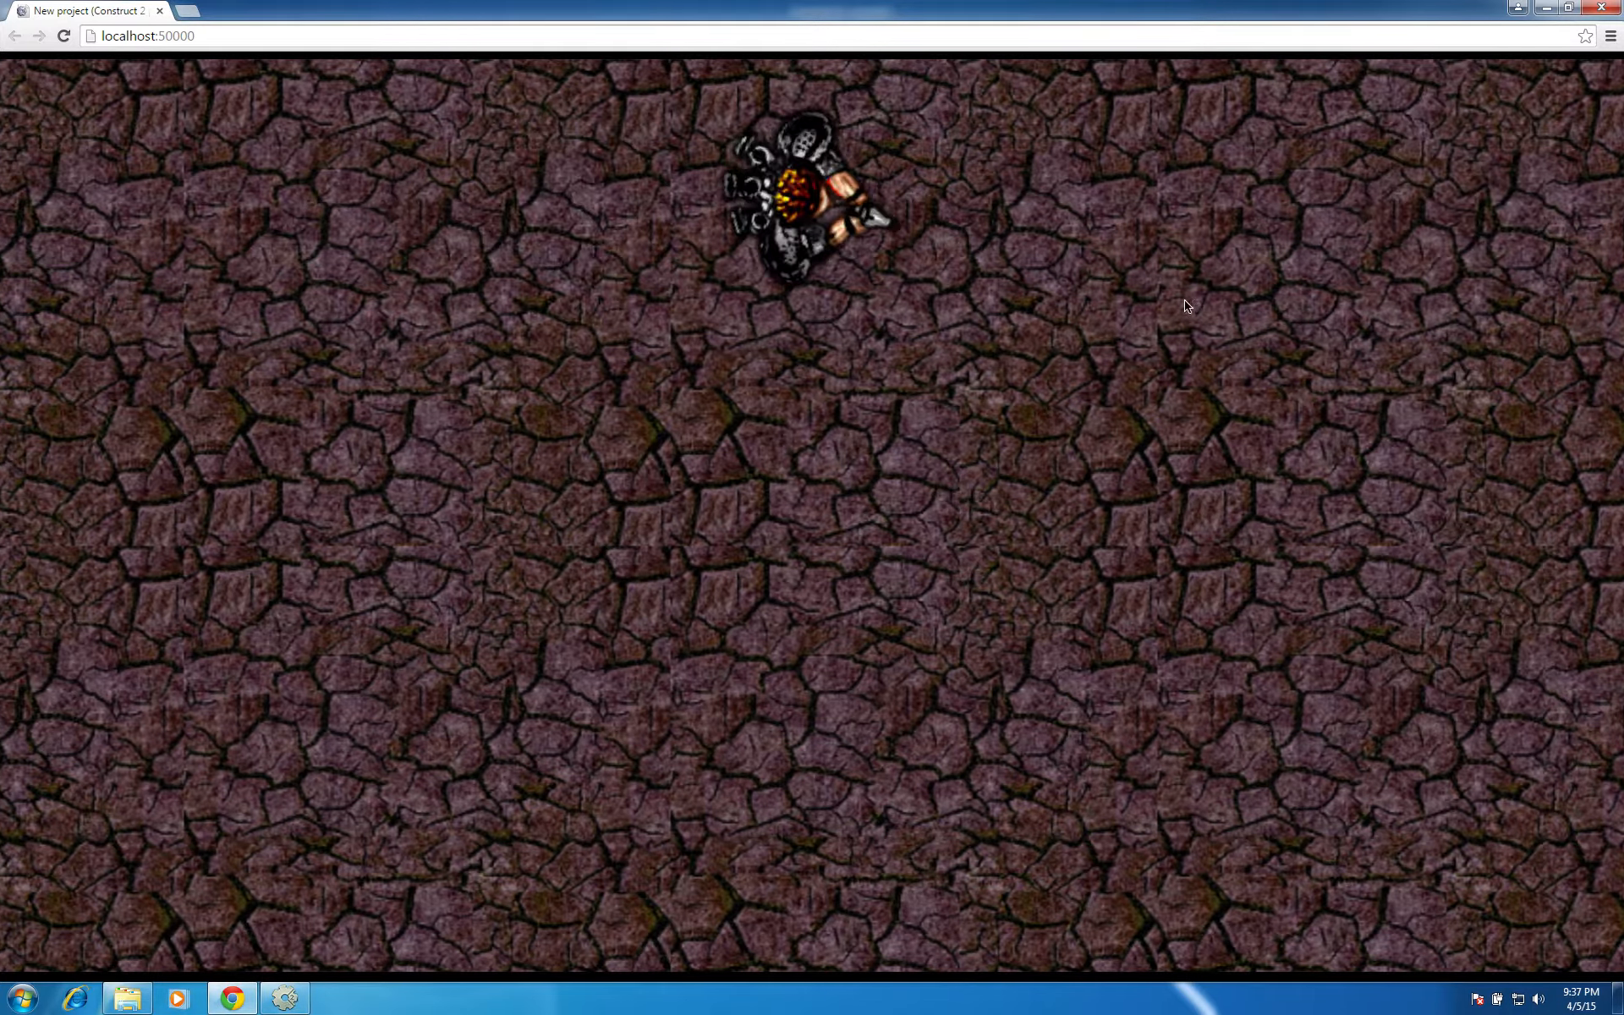
pyautogui.press('Right')
pyautogui.click(1160, 462)
pyautogui.click(1160, 463)
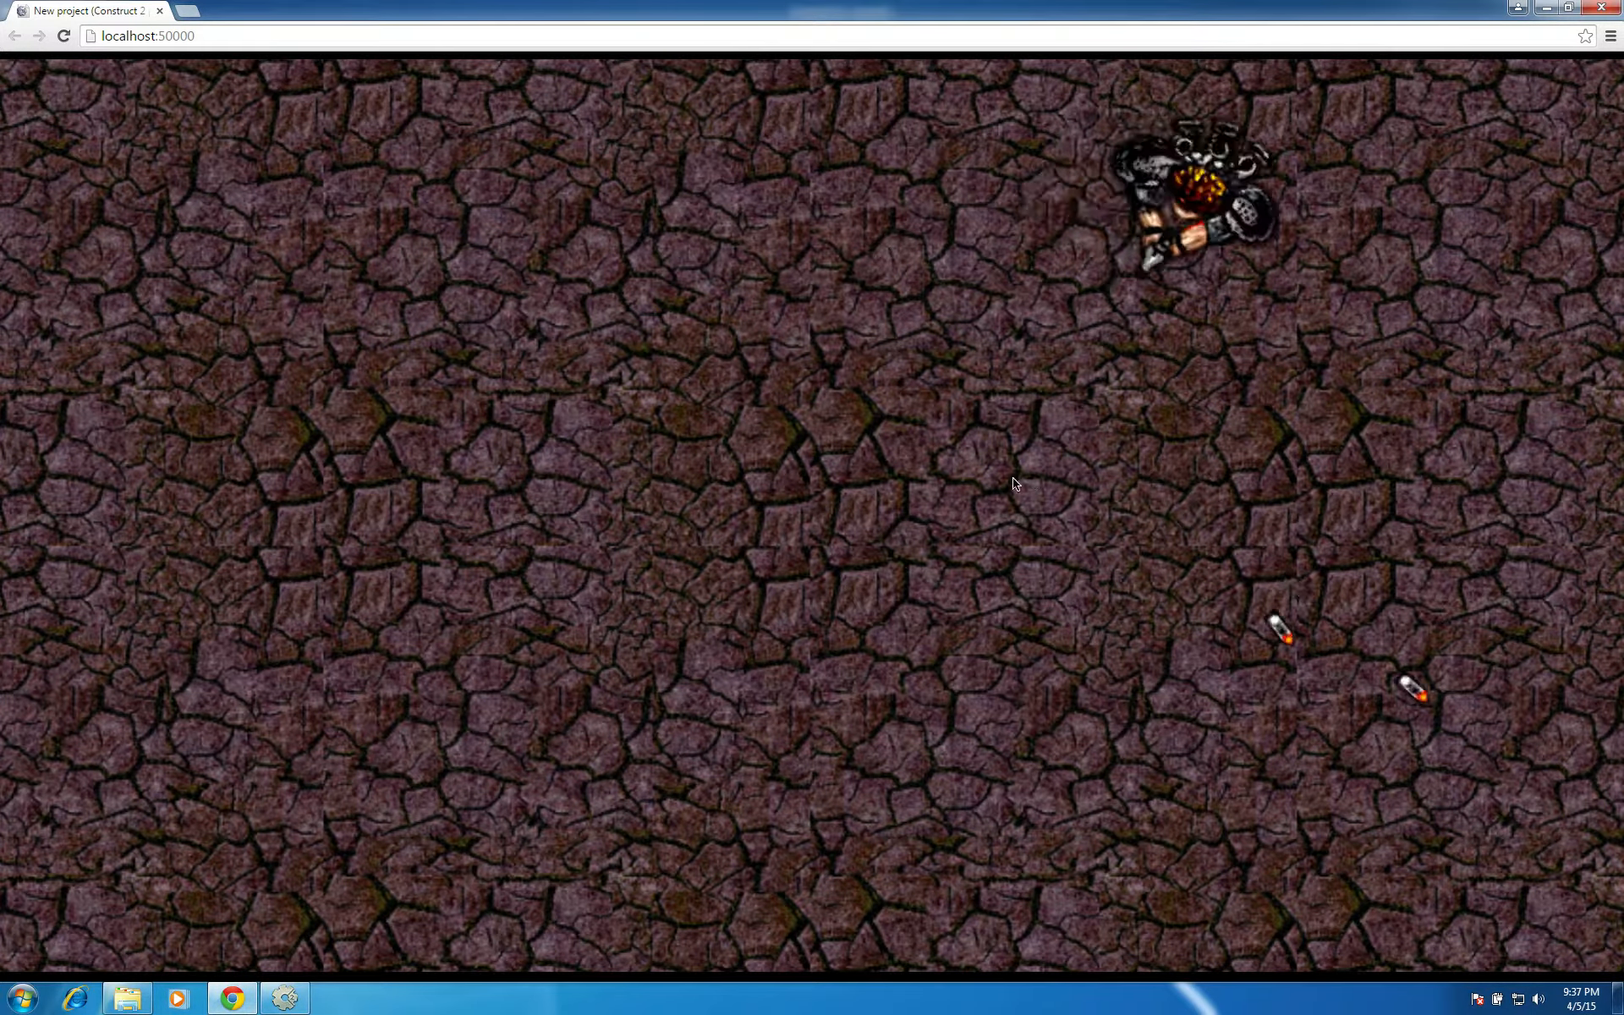
pyautogui.press('Right')
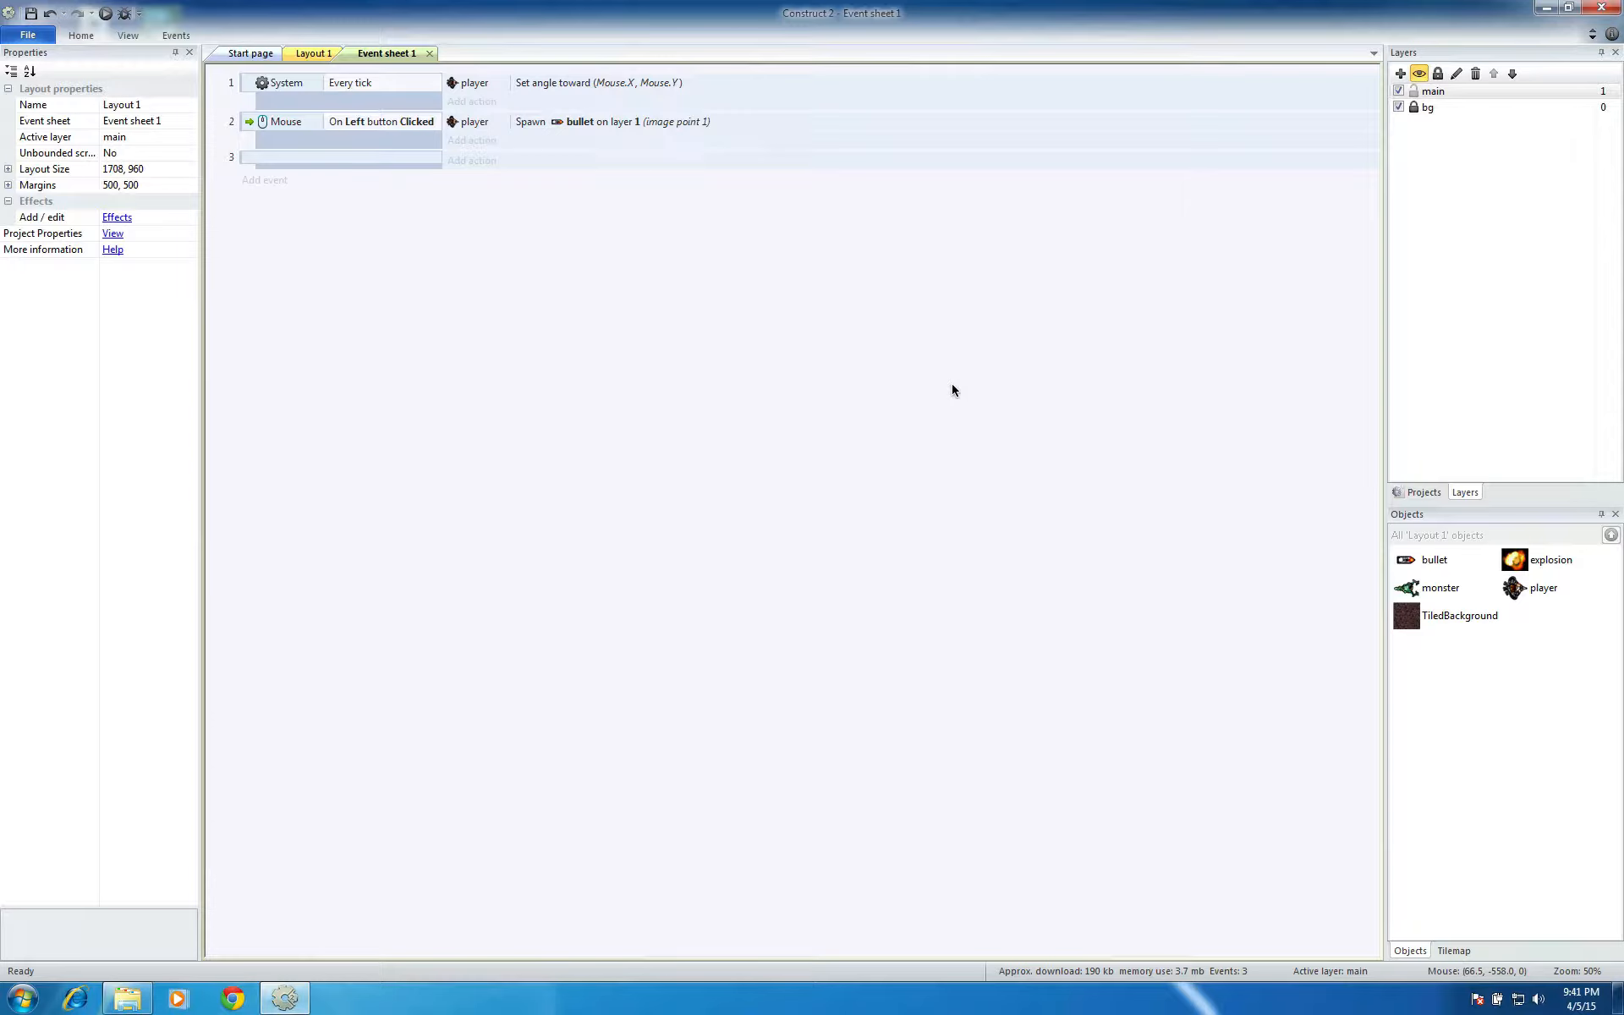
# In the event sheet, start a new event for the bullet with the On collision with another object condition
pyautogui.doubleClick(469, 297)
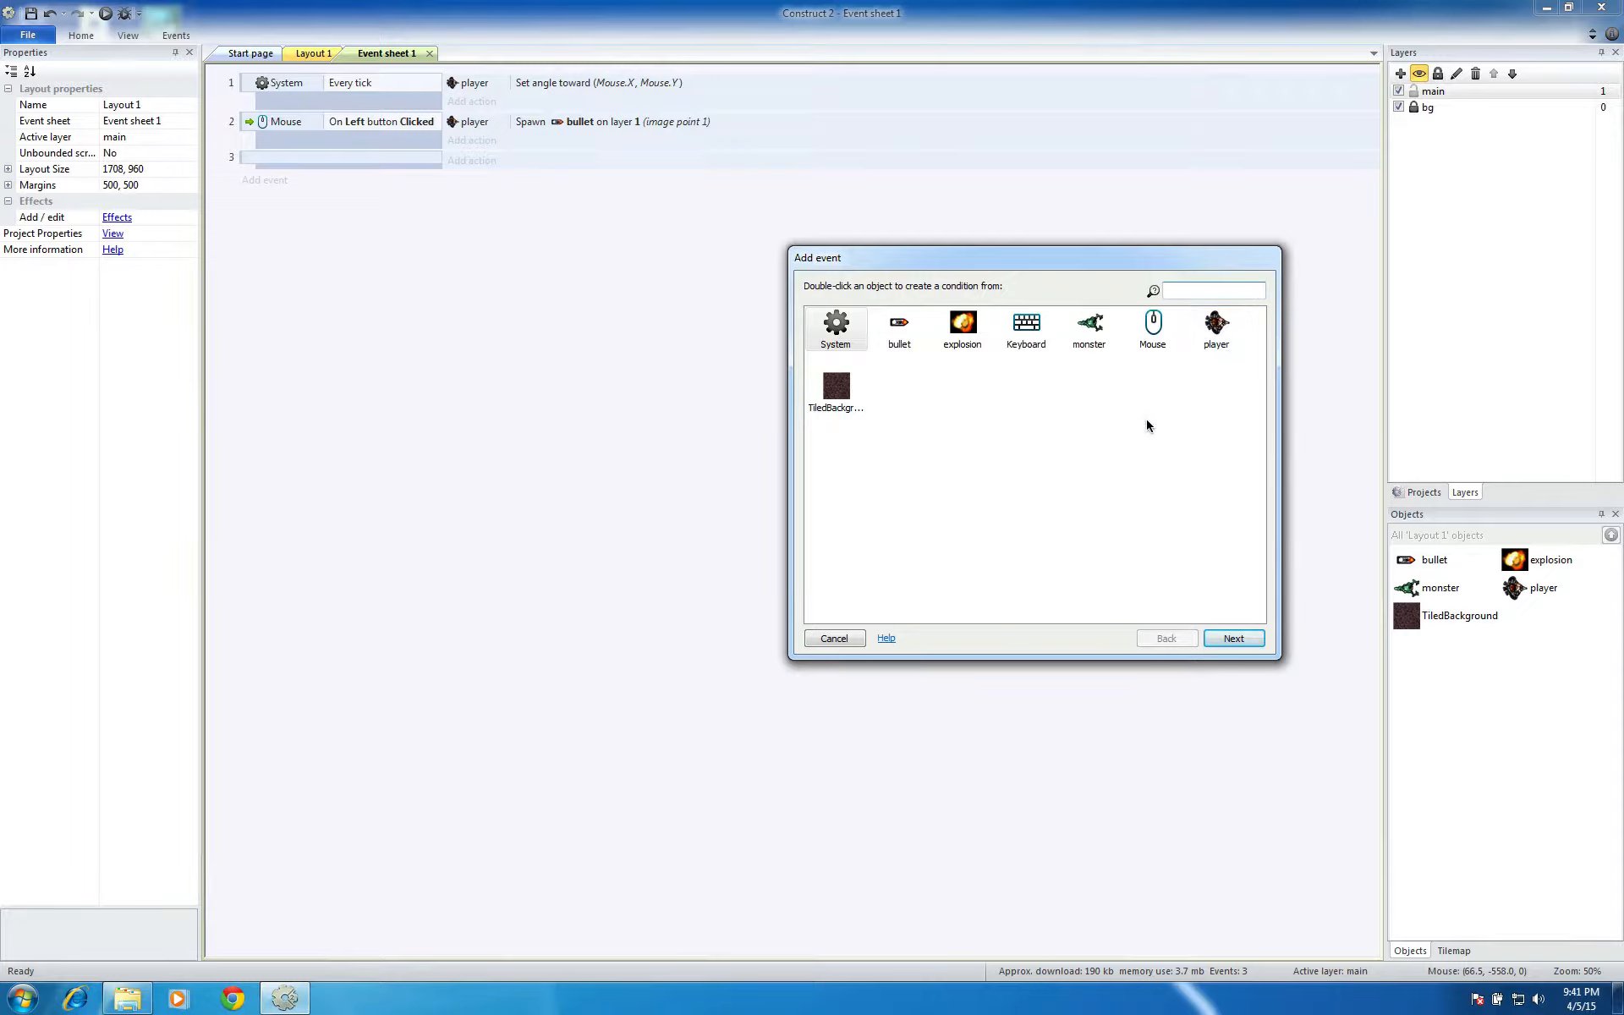
pyautogui.click(902, 329)
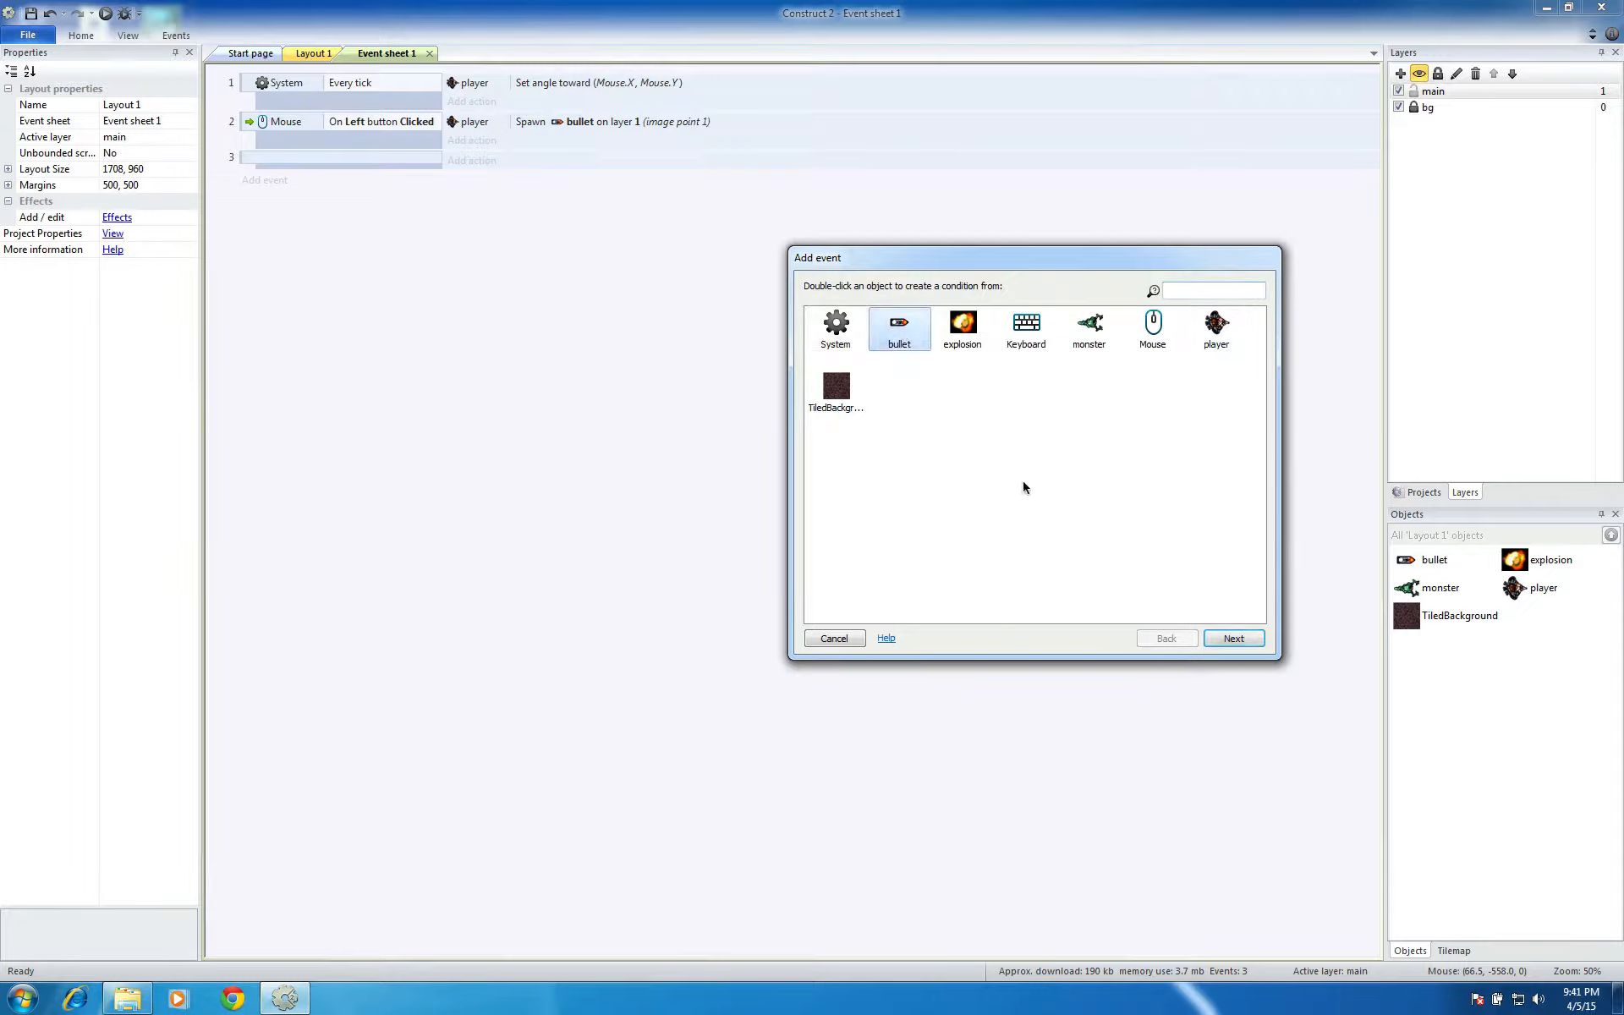
pyautogui.click(1218, 637)
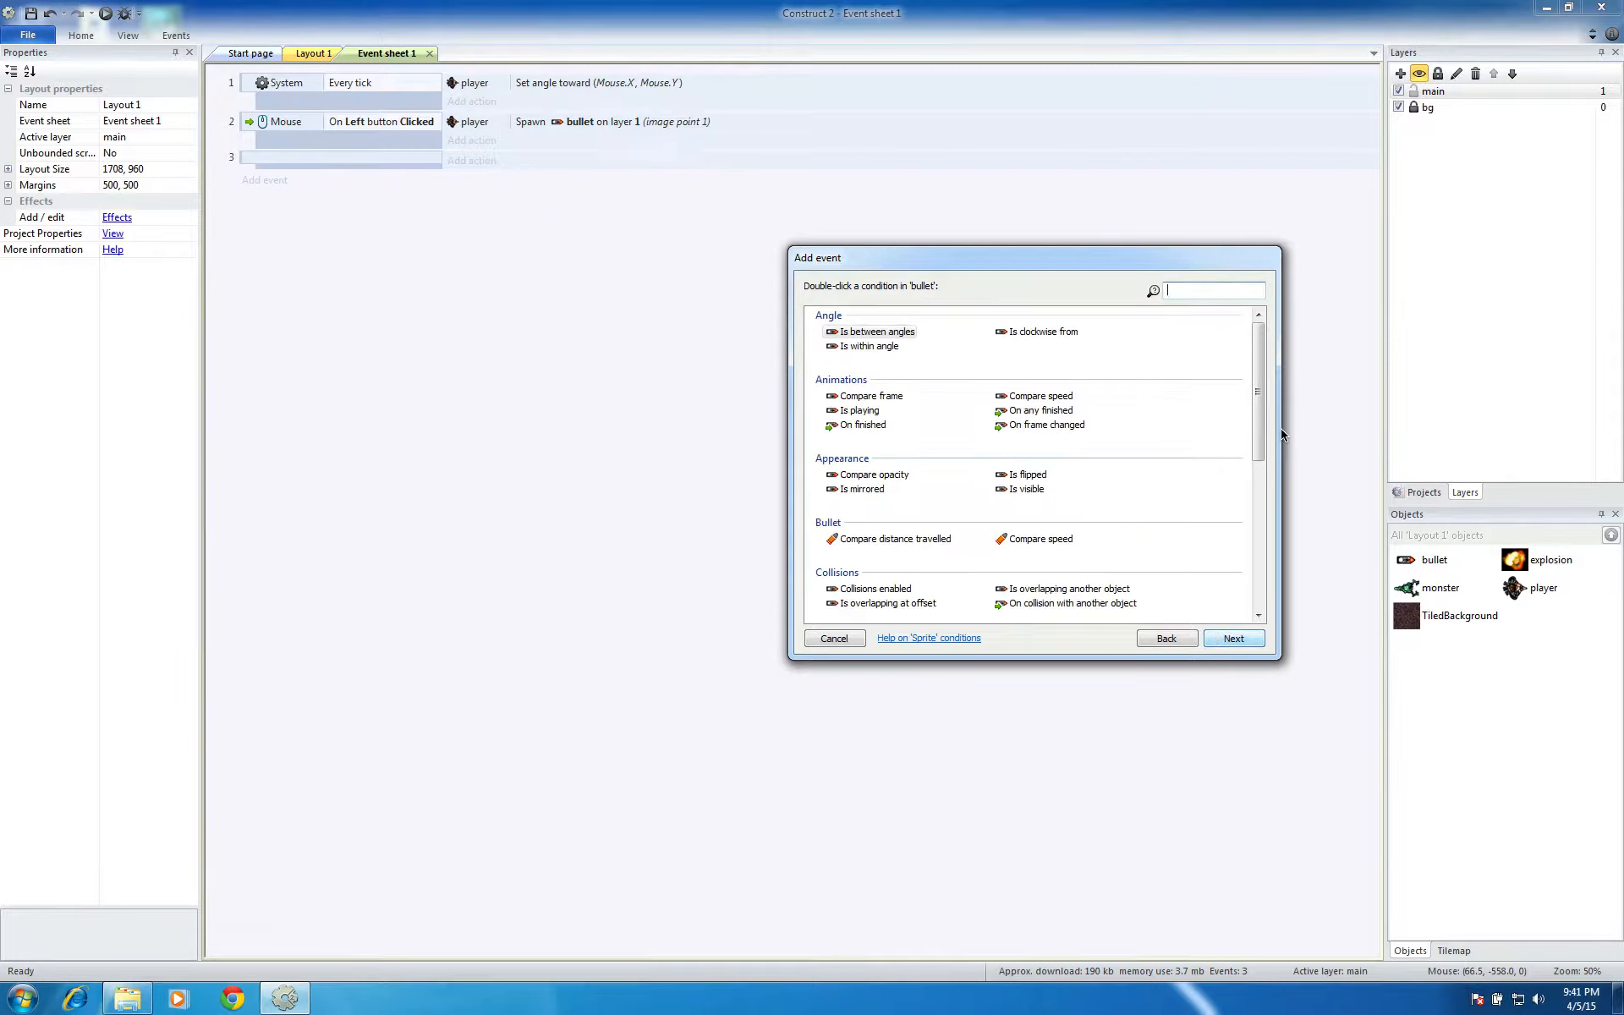
pyautogui.scroll(-1, 1260, 432)
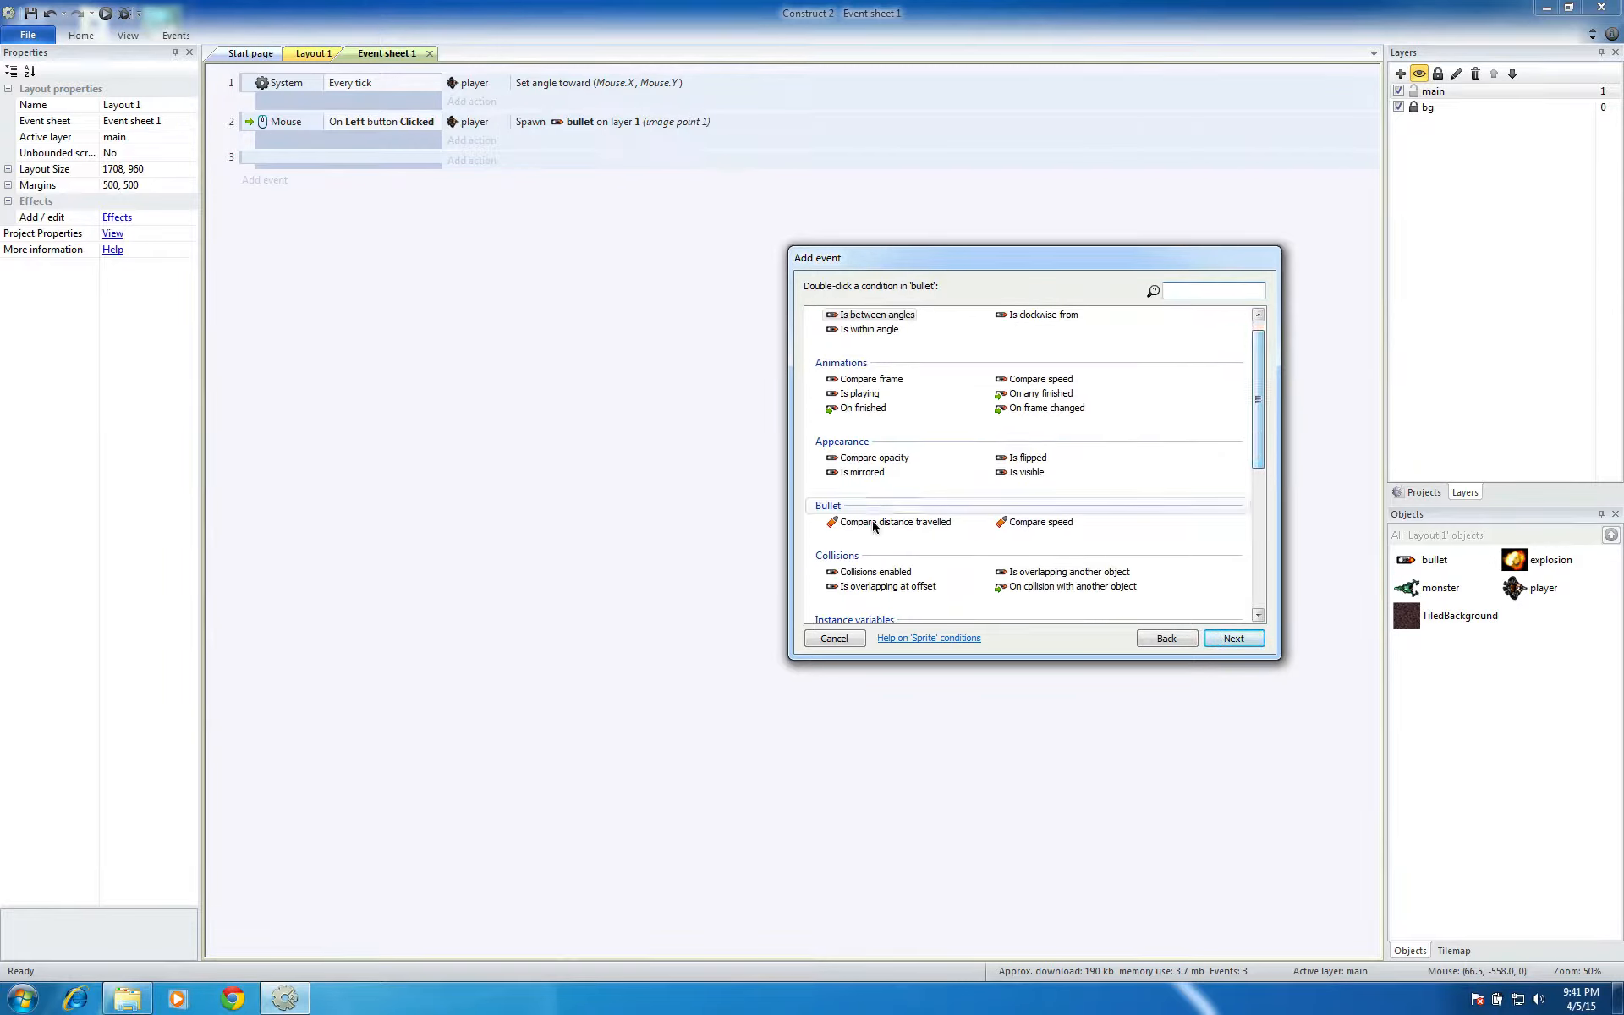
pyautogui.click(1069, 589)
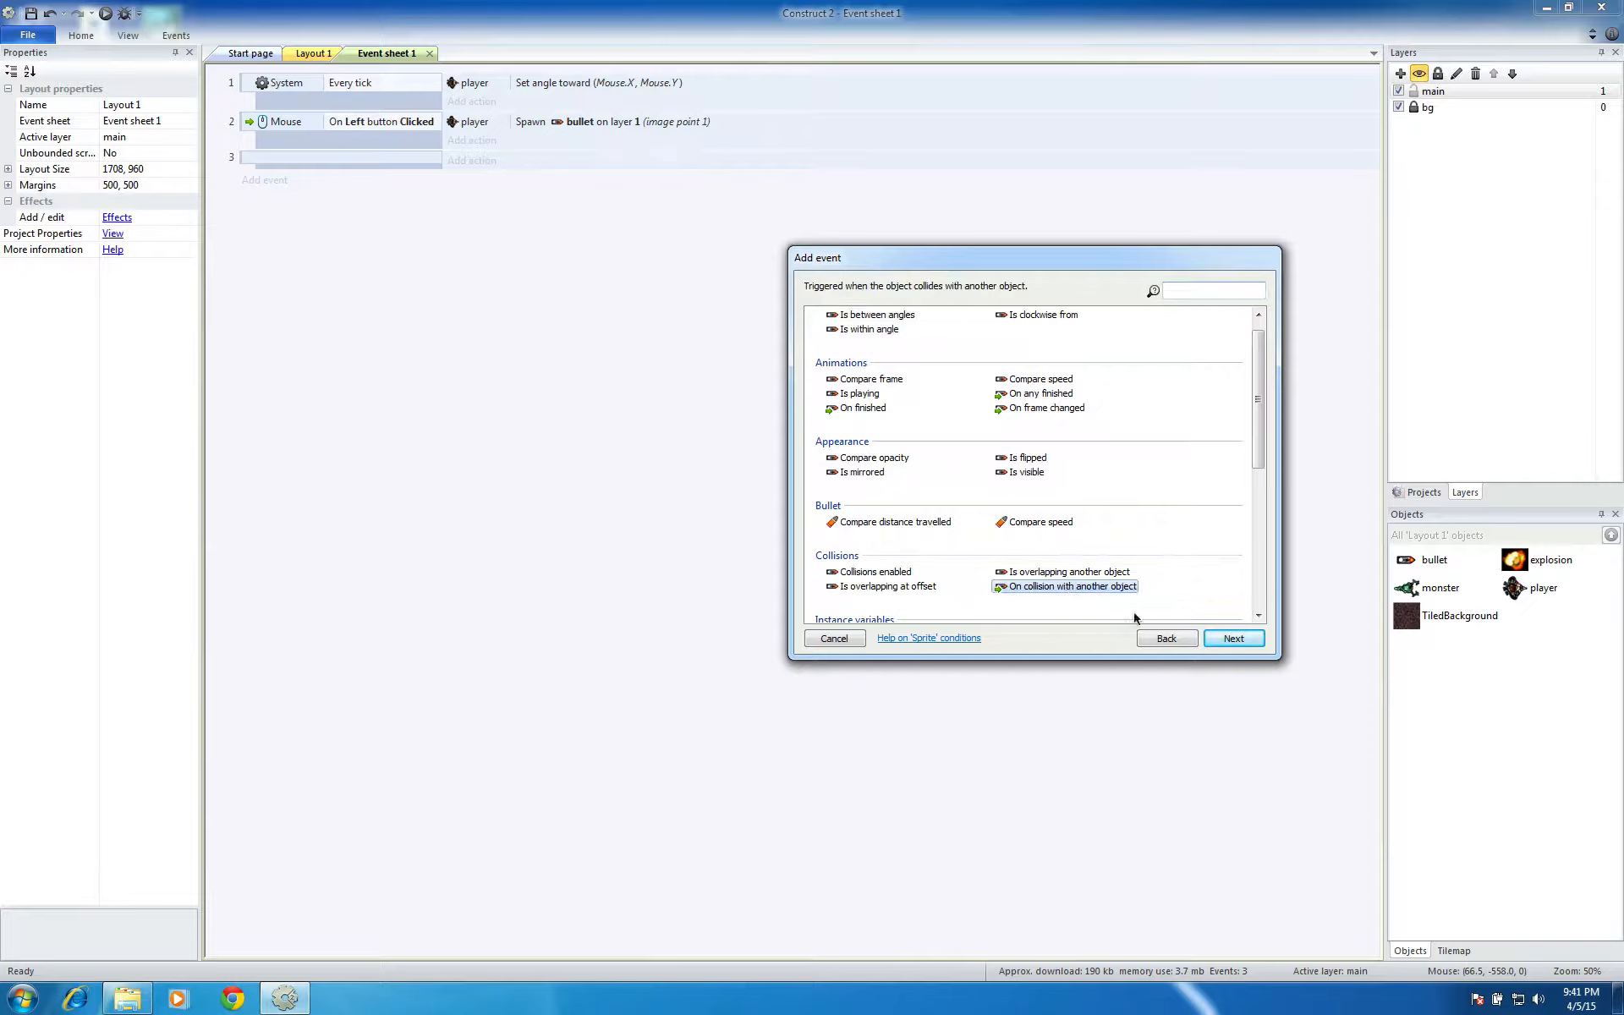
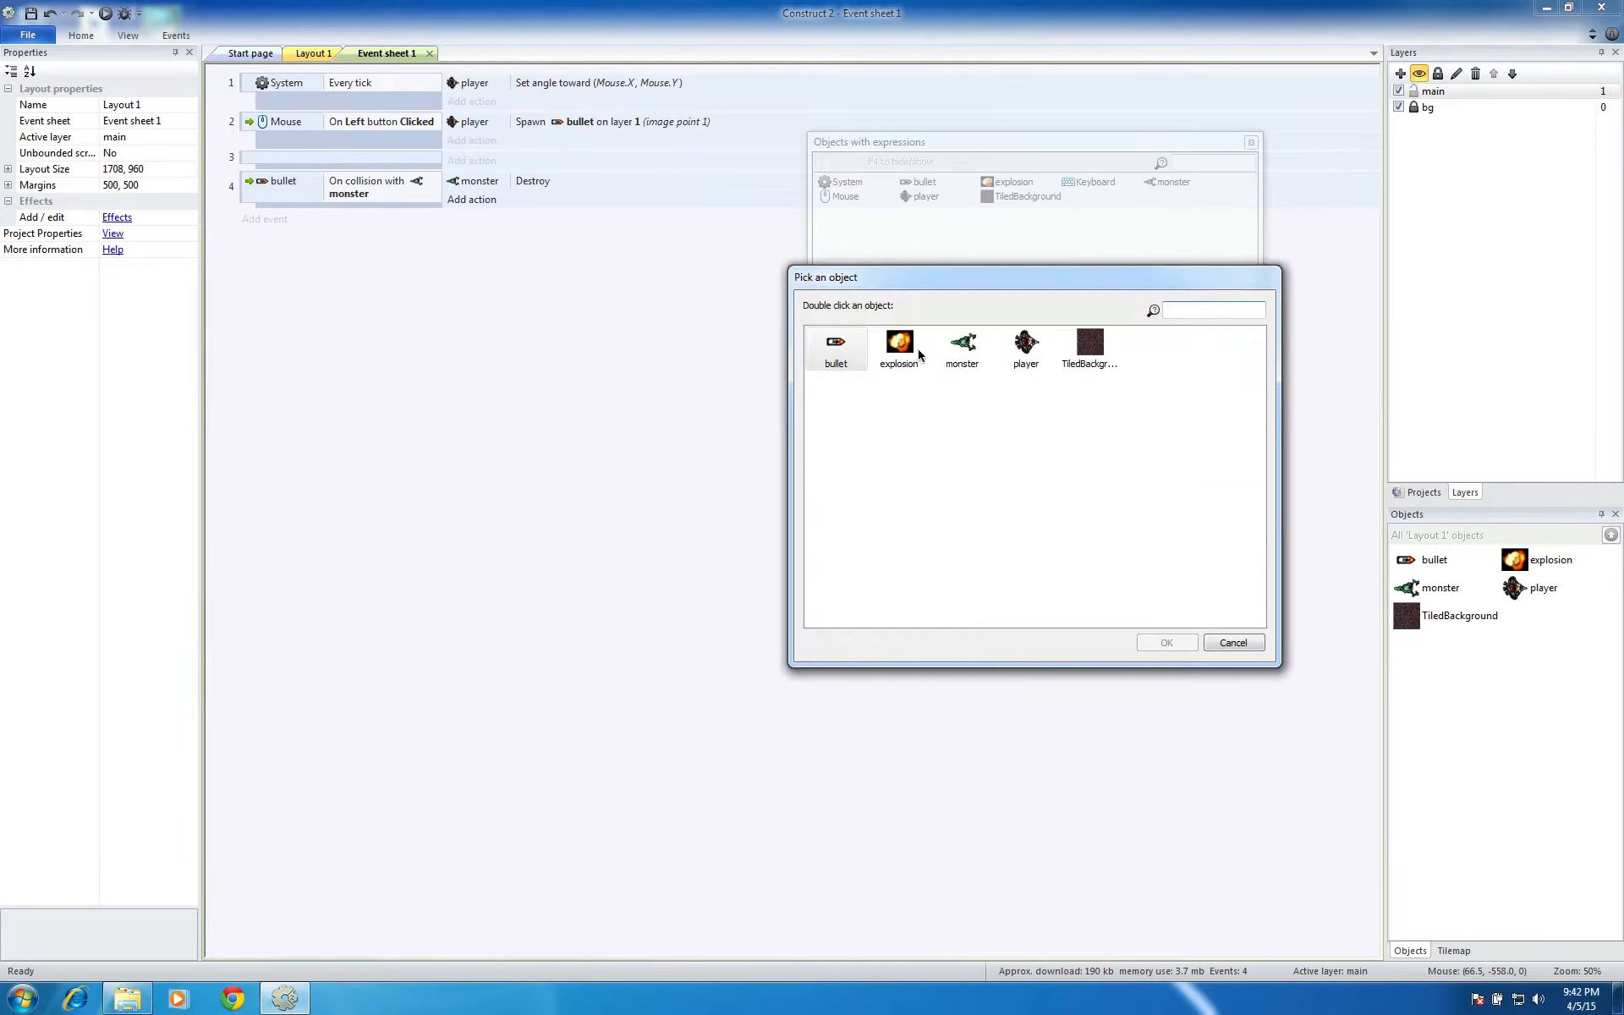
# Make the bullet spawn the explosion object on layer 1 at image point 0 when it collides with a monster
pyautogui.click(897, 351)
pyautogui.click(1164, 638)
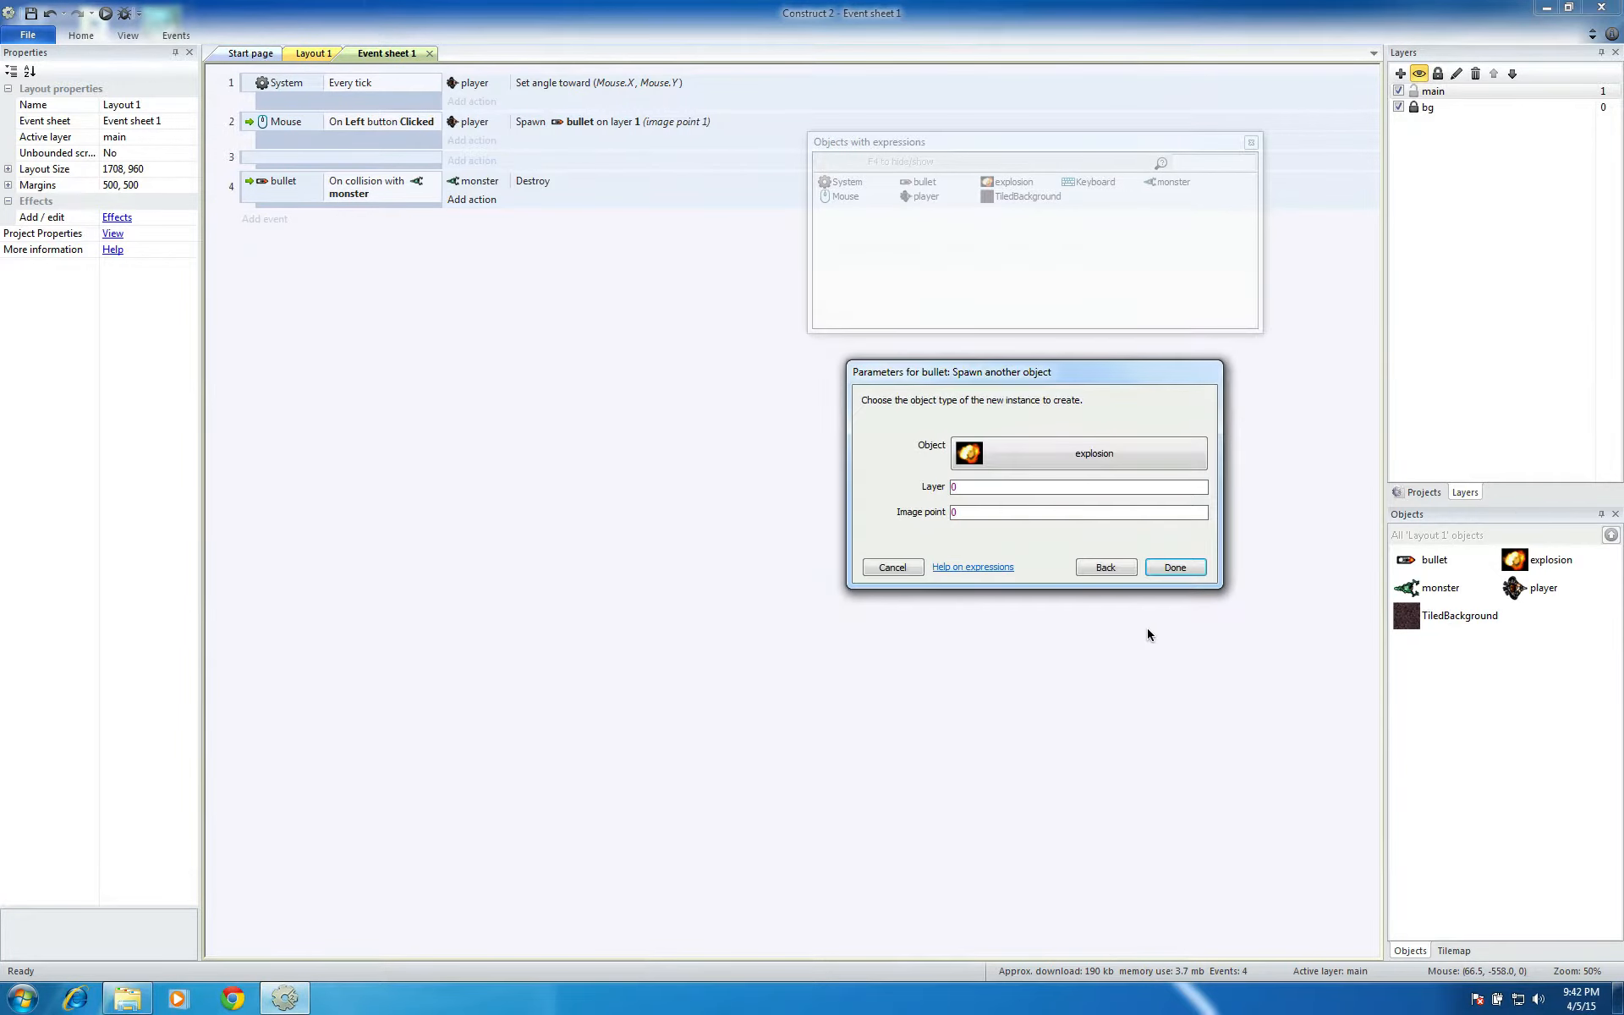
pyautogui.click(1009, 486)
pyautogui.click(1175, 567)
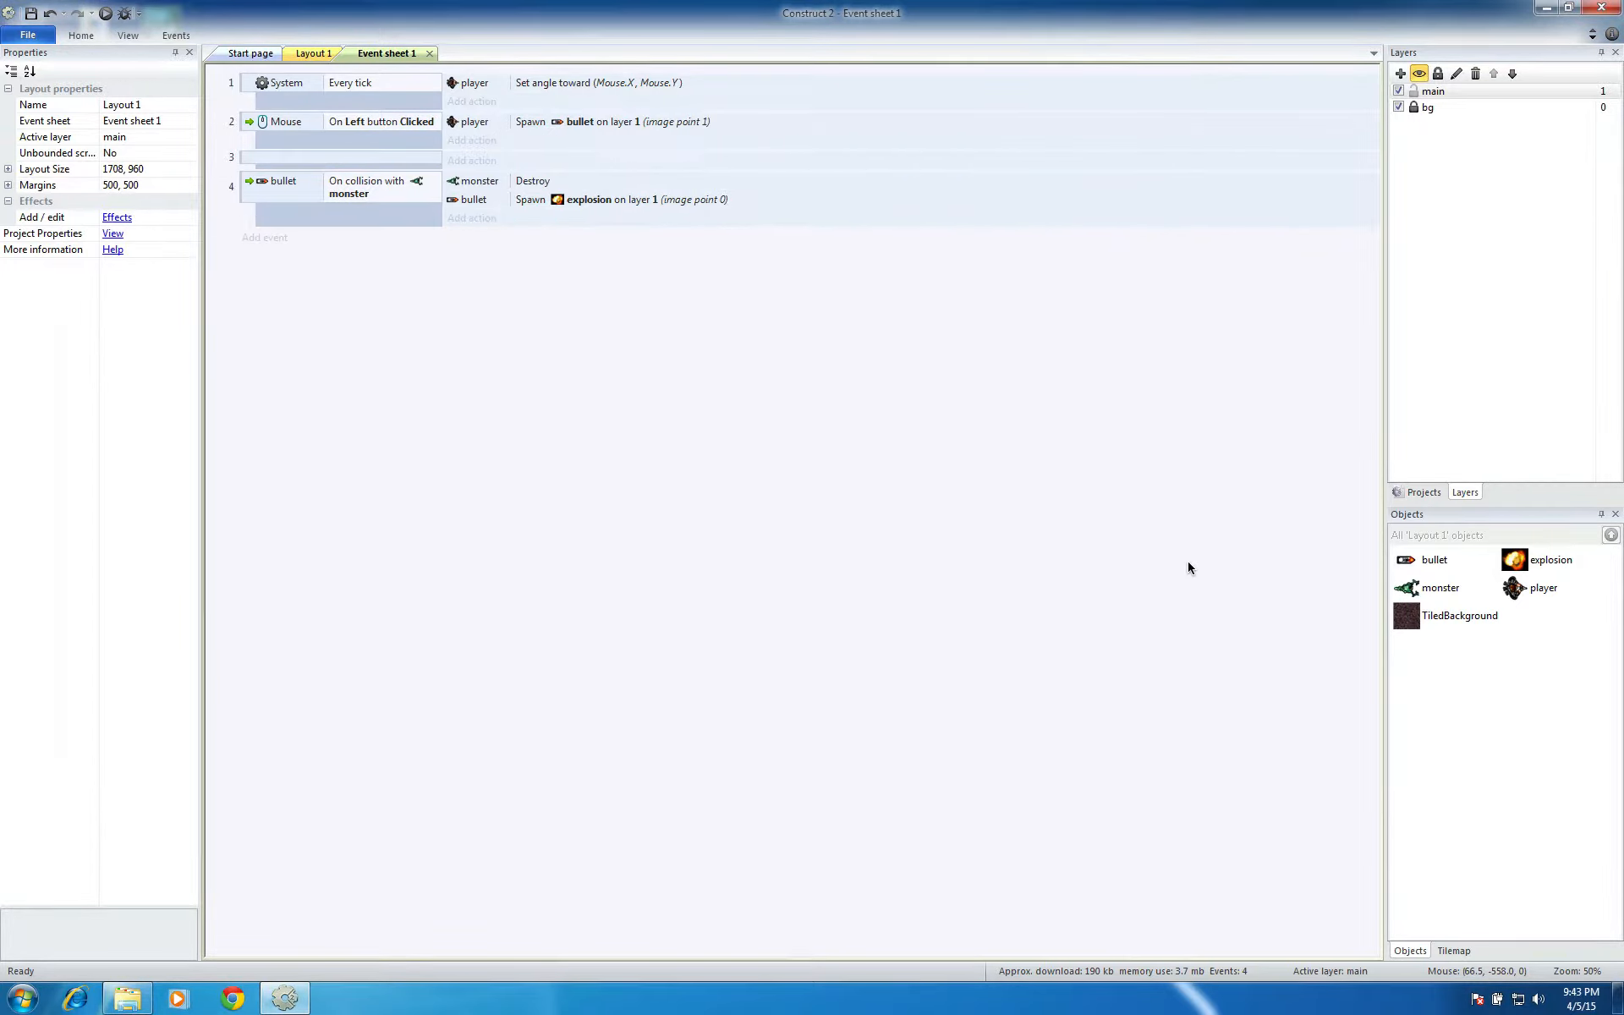
# Add a Destroy action for the bullet to the bullet–monster collision event
pyautogui.click(476, 219)
pyautogui.click(898, 342)
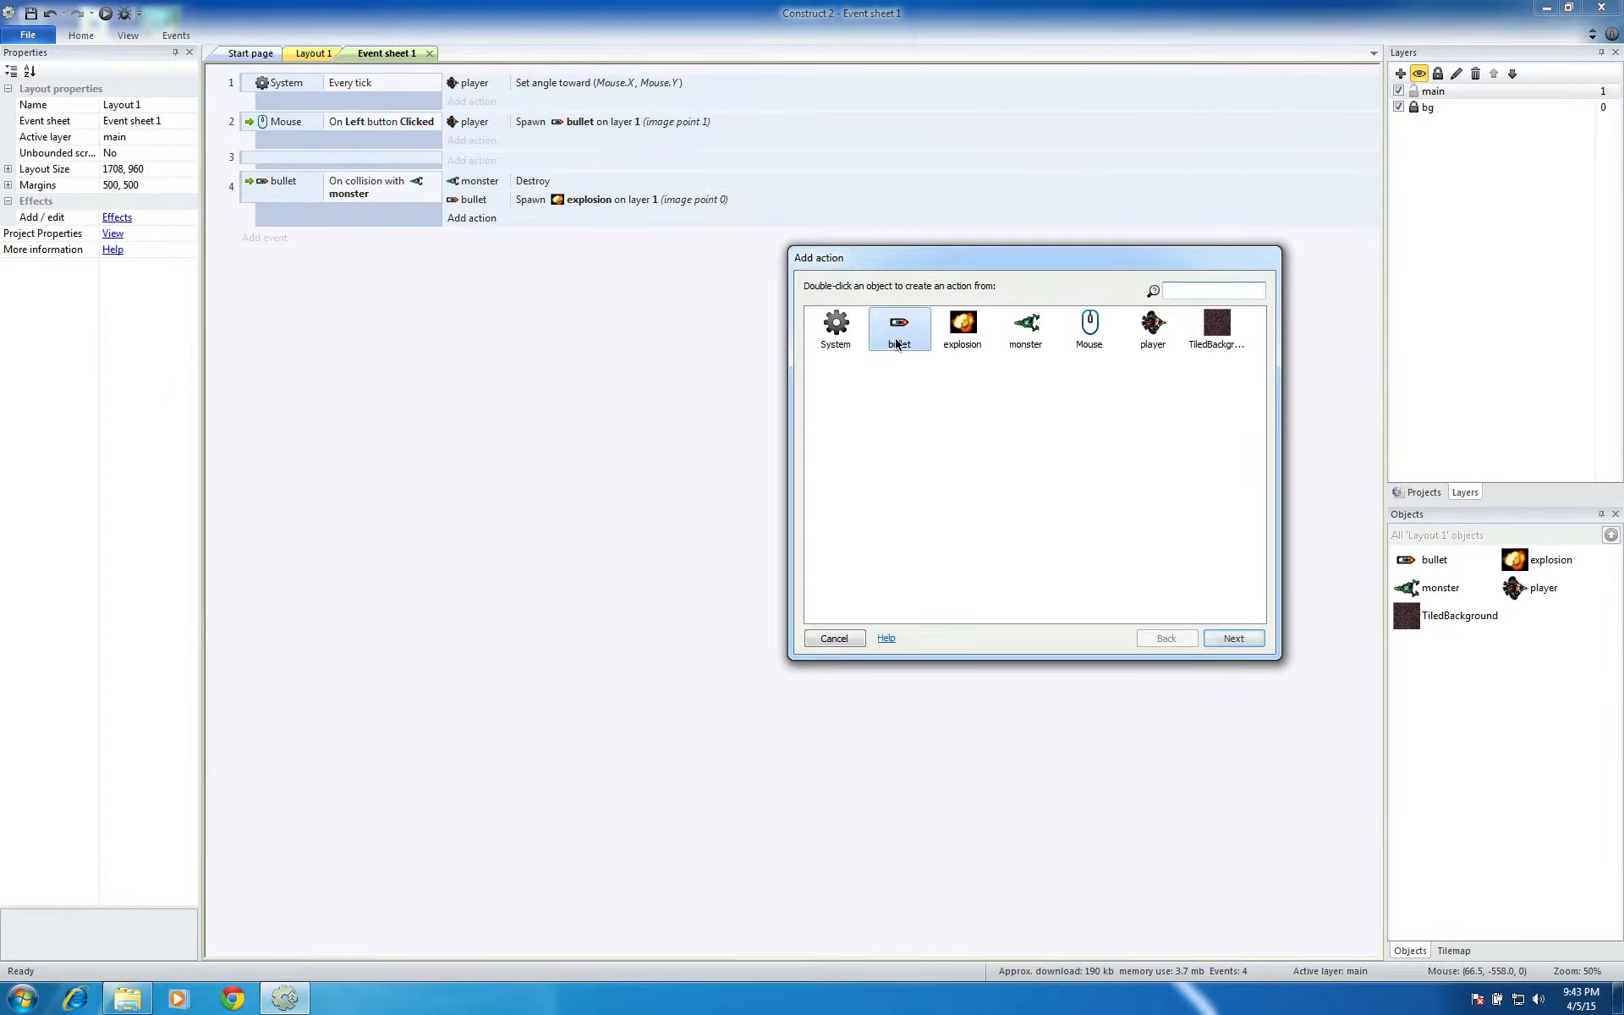
pyautogui.click(1234, 638)
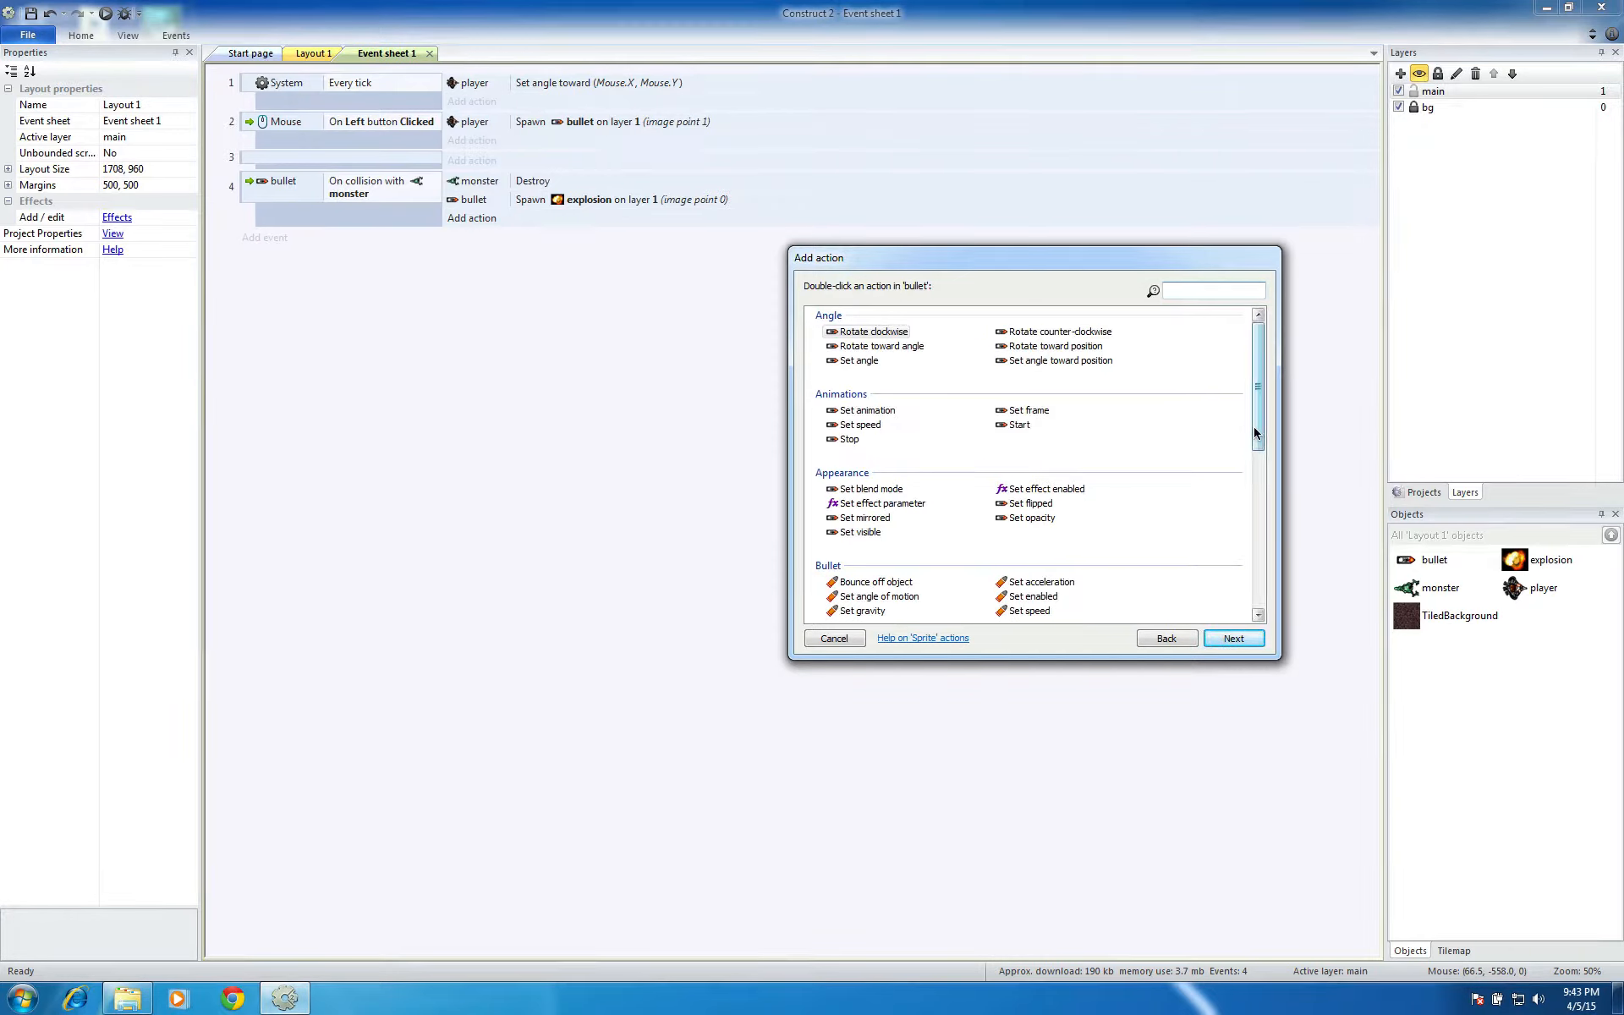
pyautogui.moveTo(1255, 433); pyautogui.dragTo(1260, 526)
pyautogui.click(855, 517)
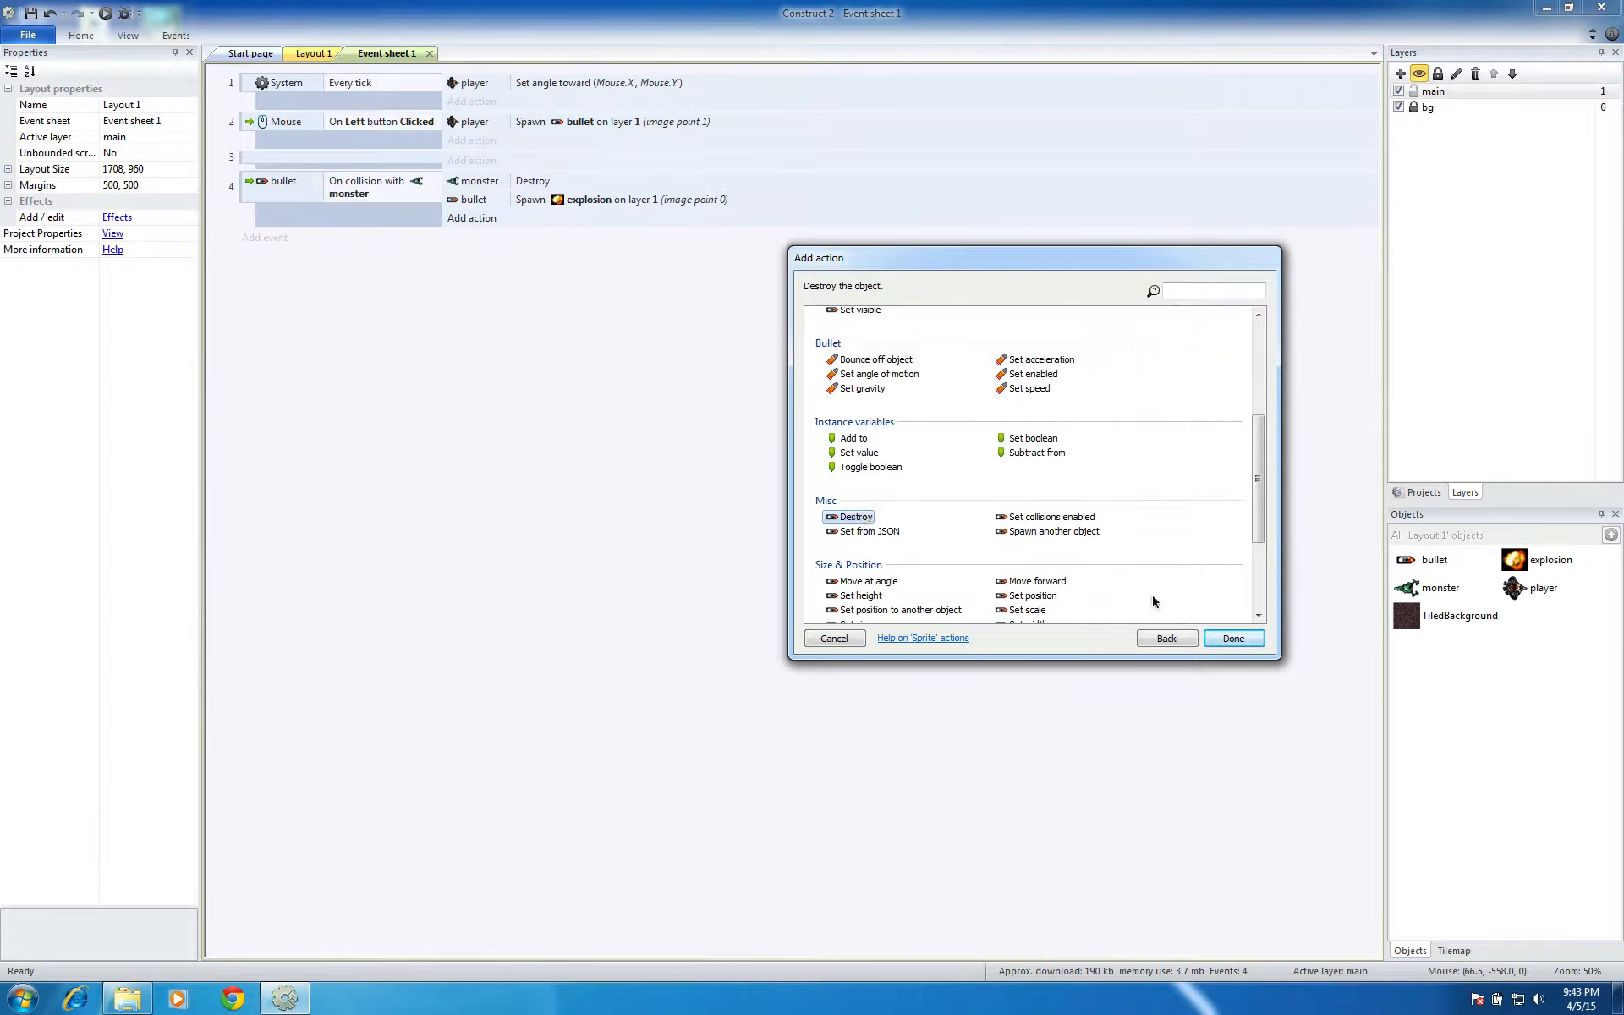
pyautogui.click(1227, 637)
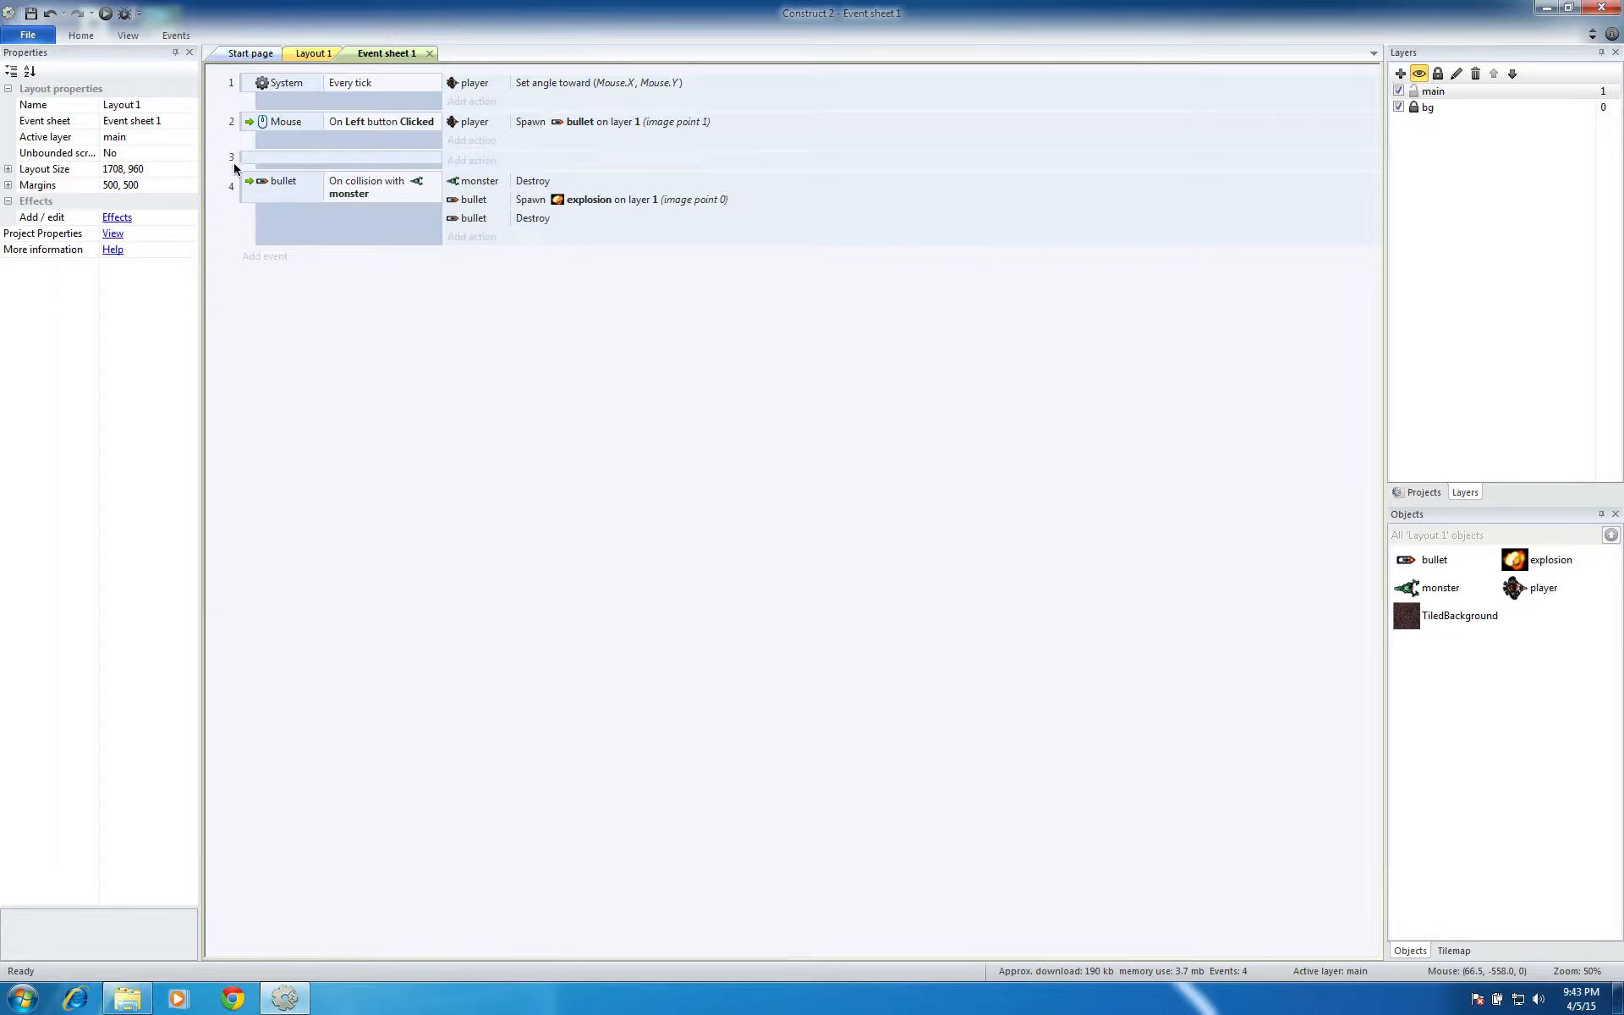
# In Layout 1, select all monster instances through the project's object types and set their Bullet behavior speed to 100
pyautogui.click(311, 53)
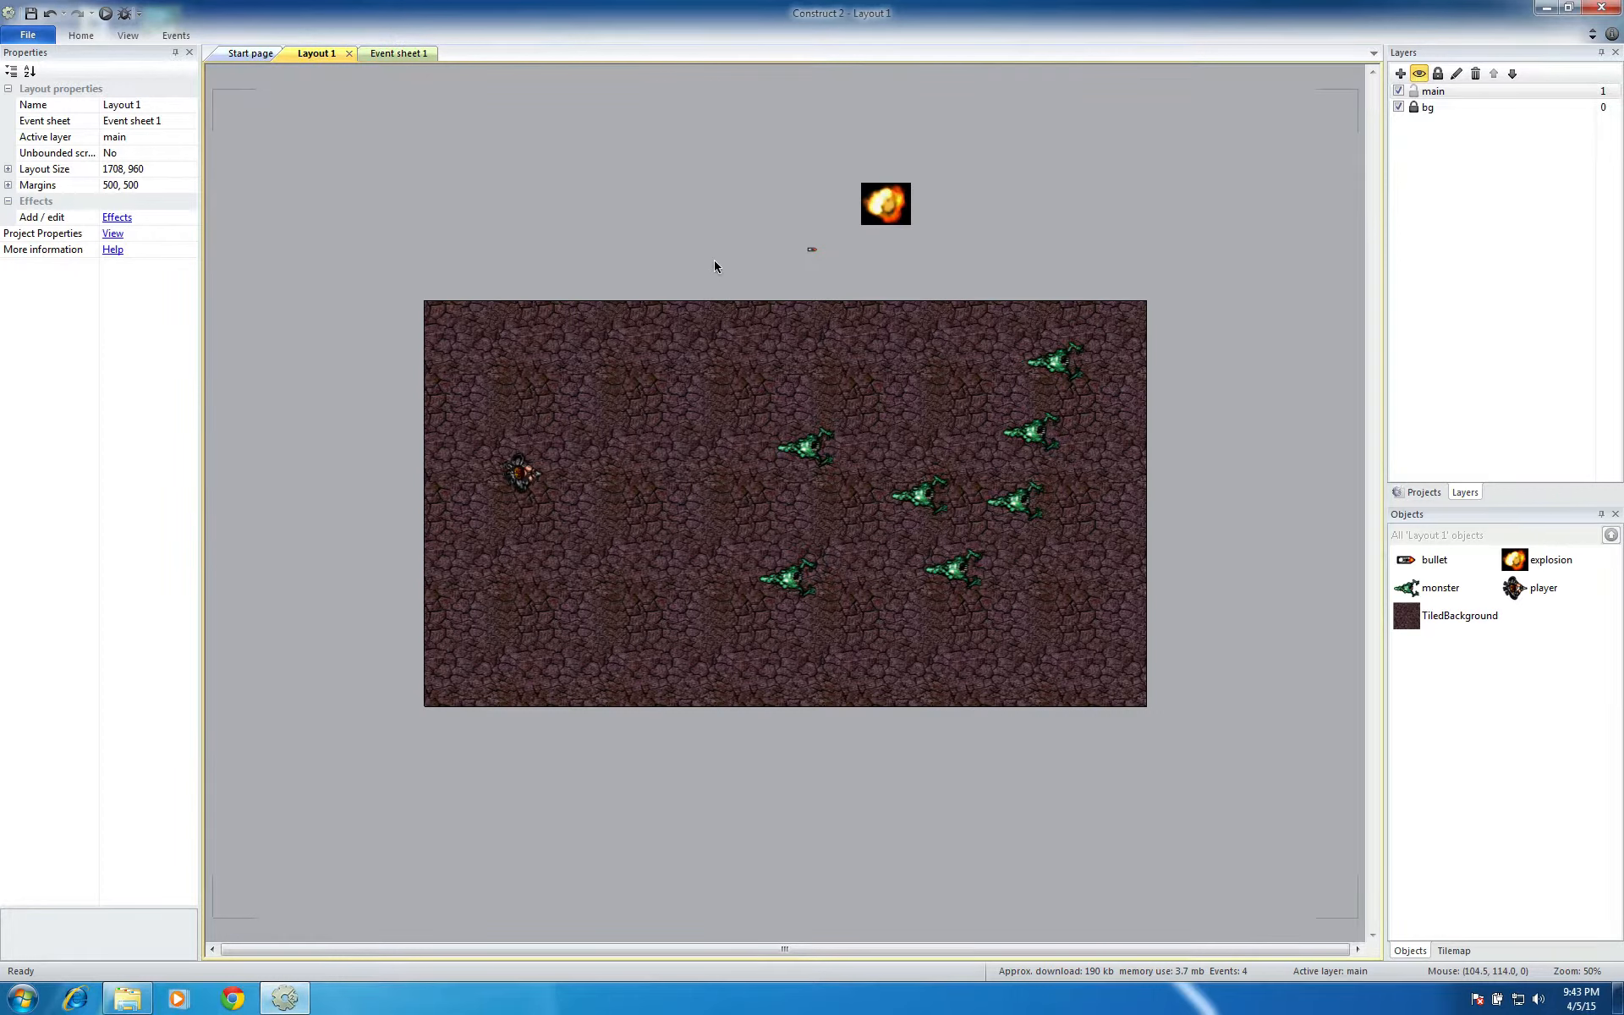
pyautogui.click(794, 446)
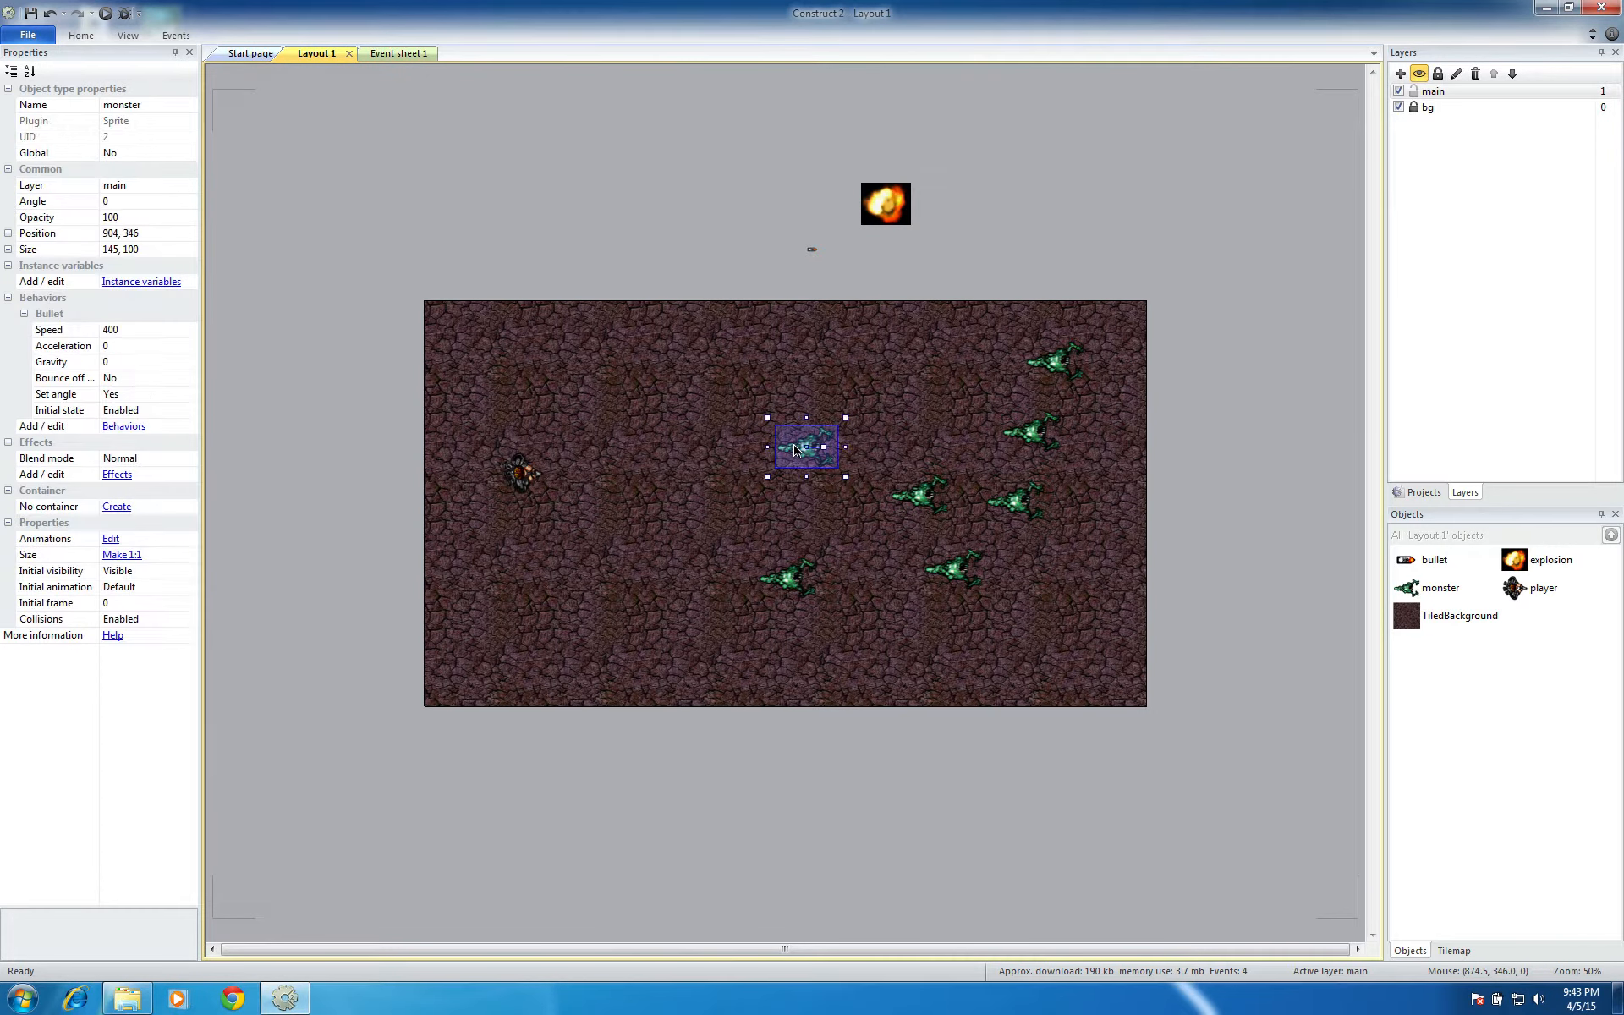
pyautogui.click(1322, 219)
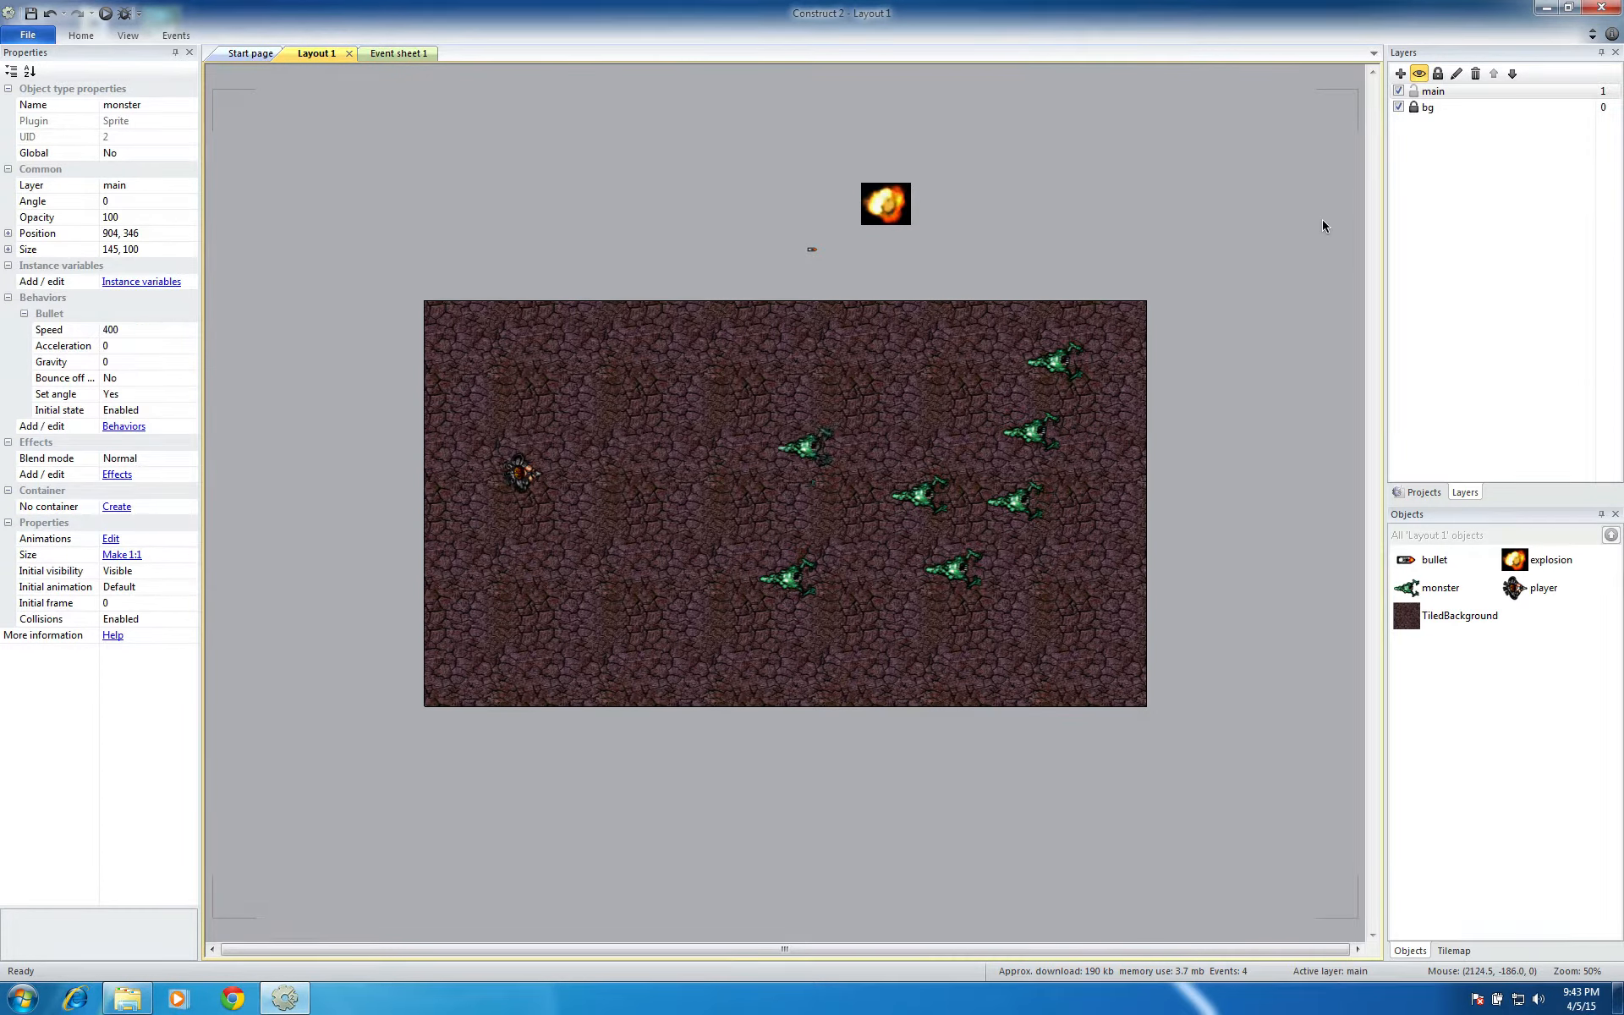
pyautogui.click(1426, 492)
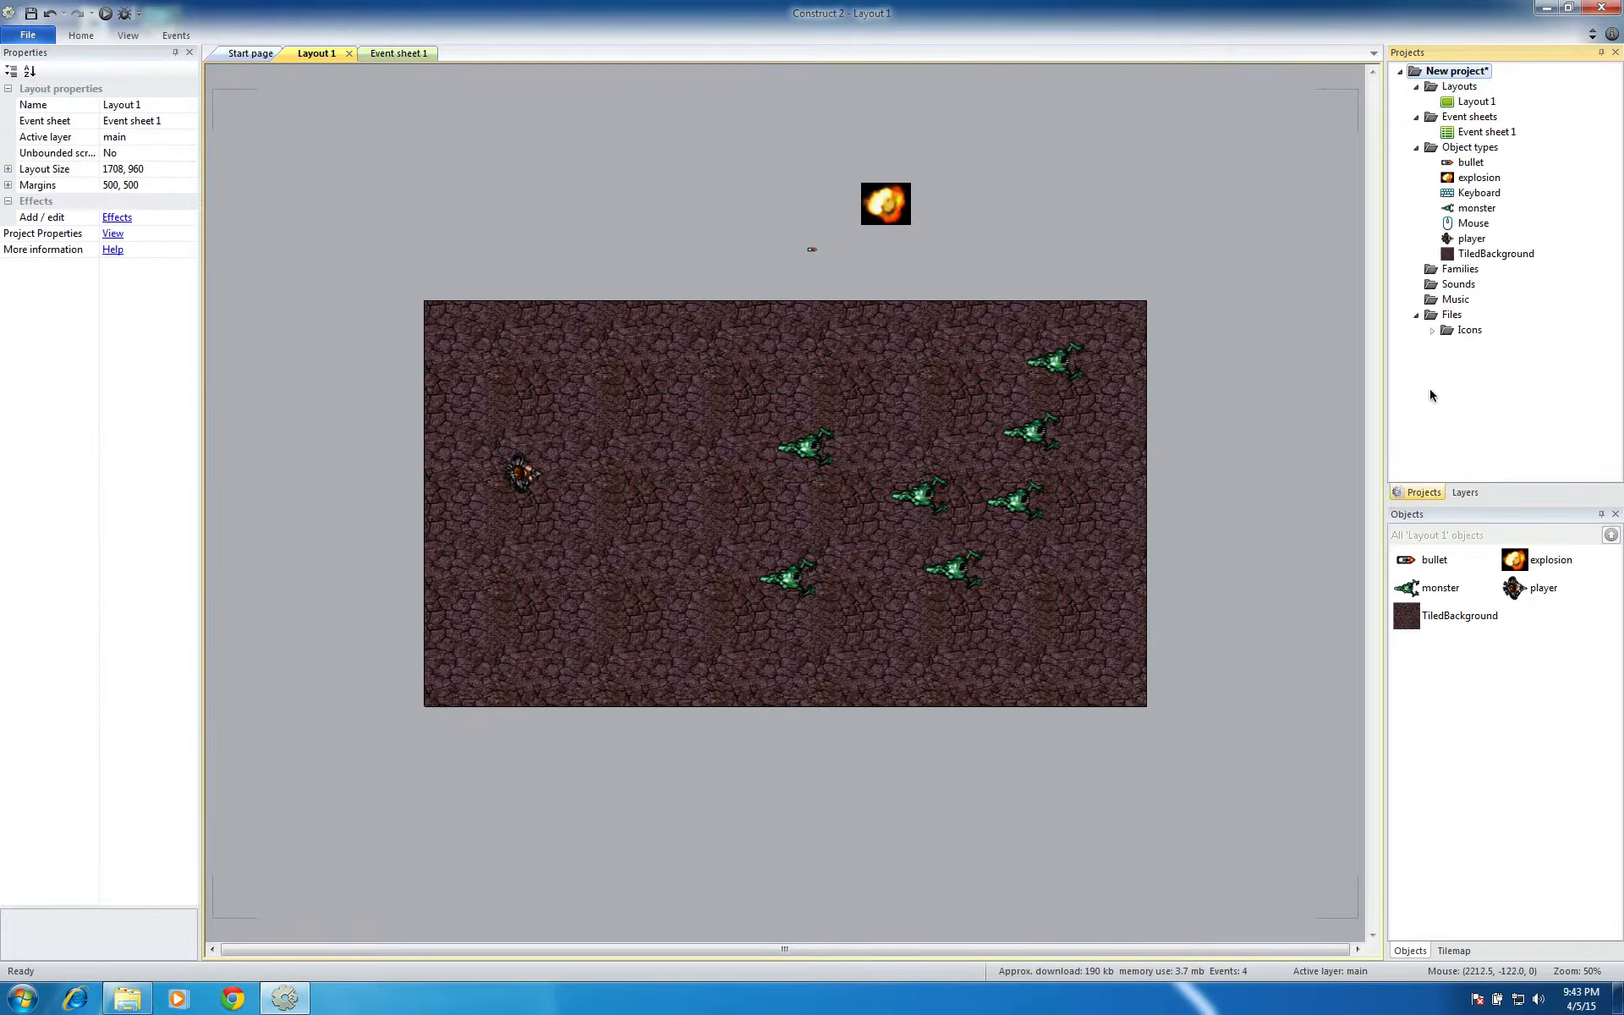
pyautogui.click(1476, 208)
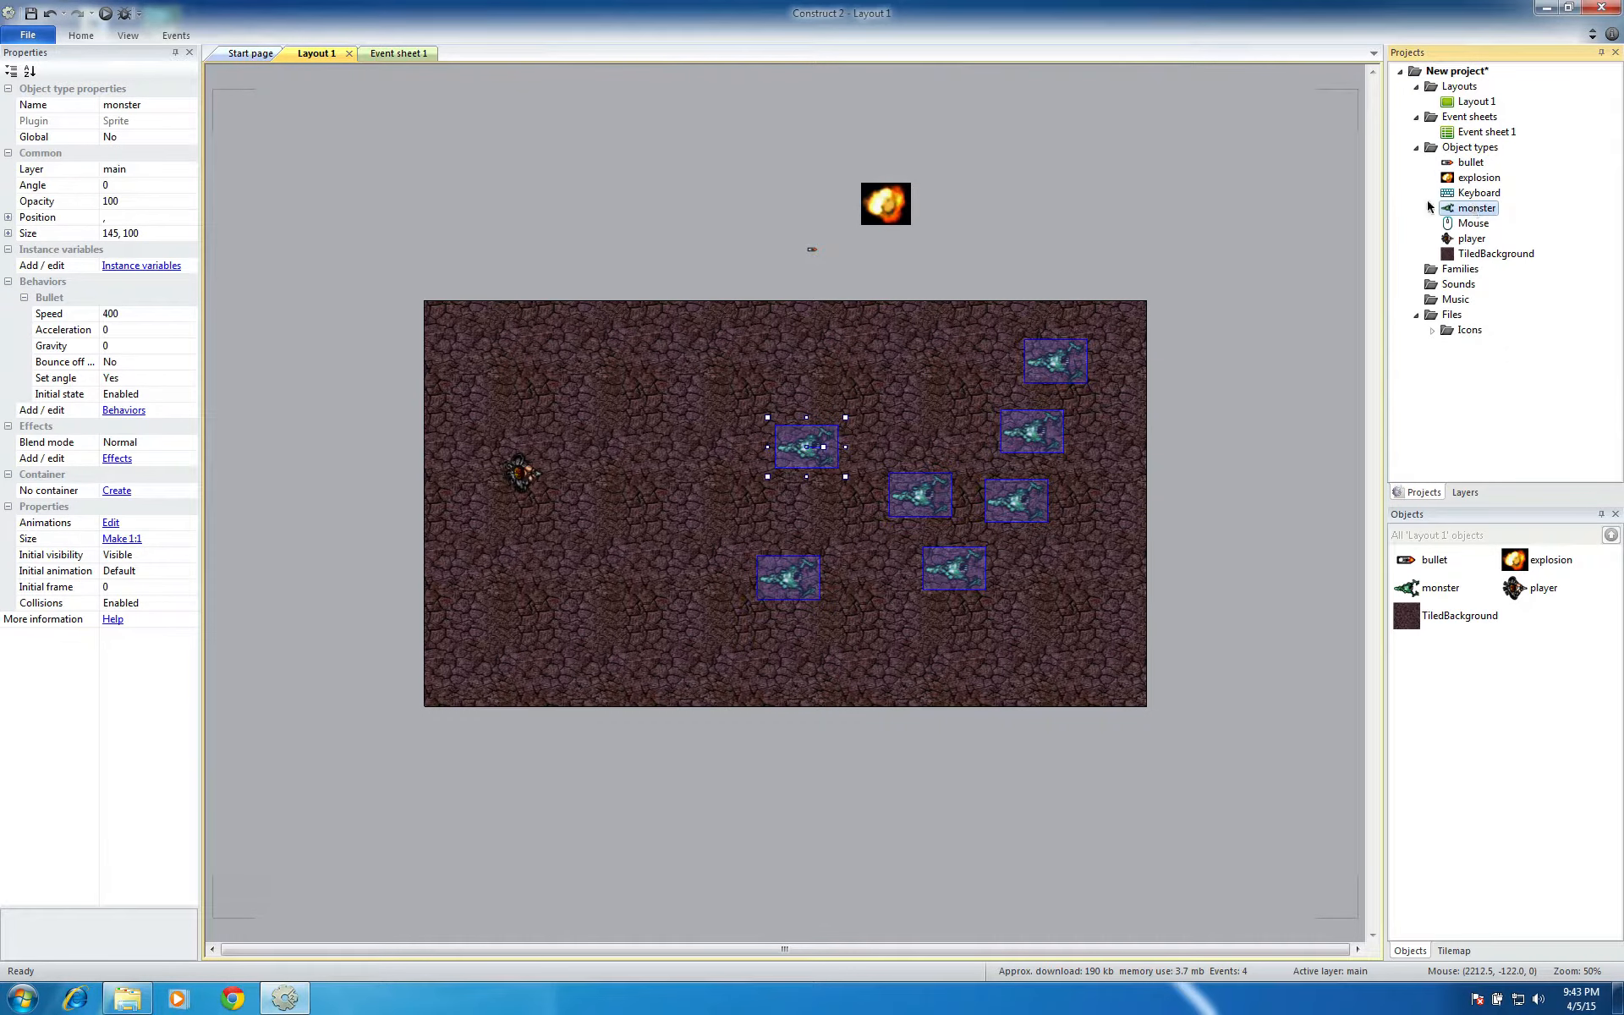
pyautogui.click(115, 314)
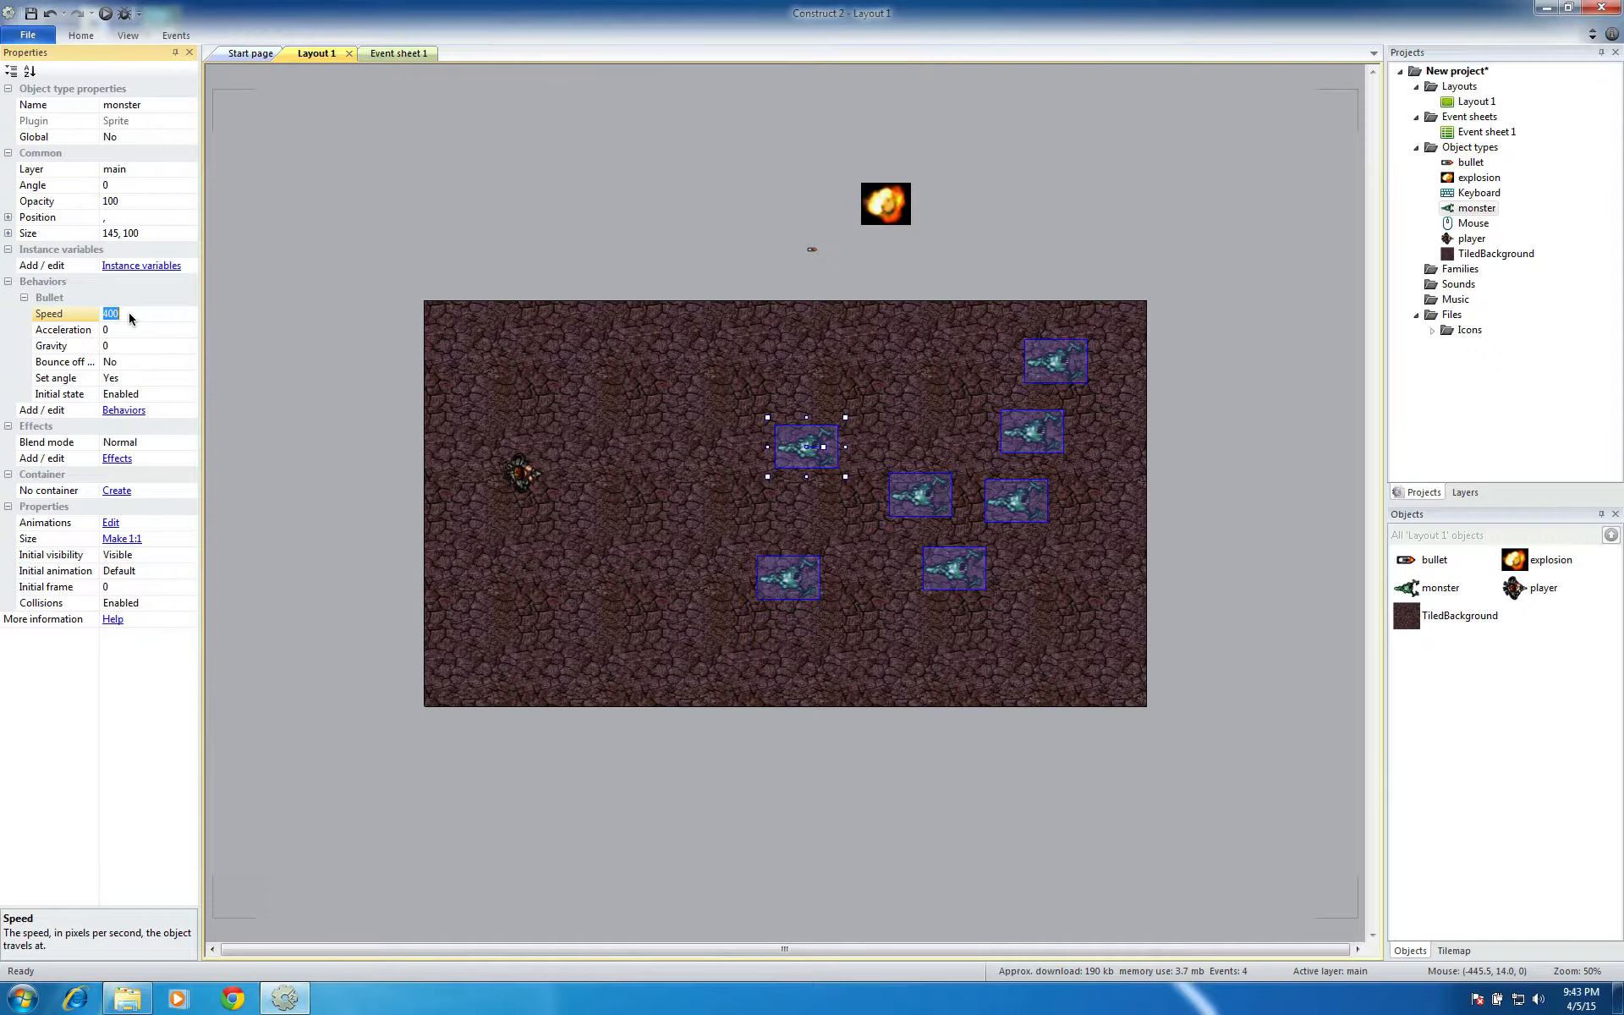
pyautogui.press('Return')
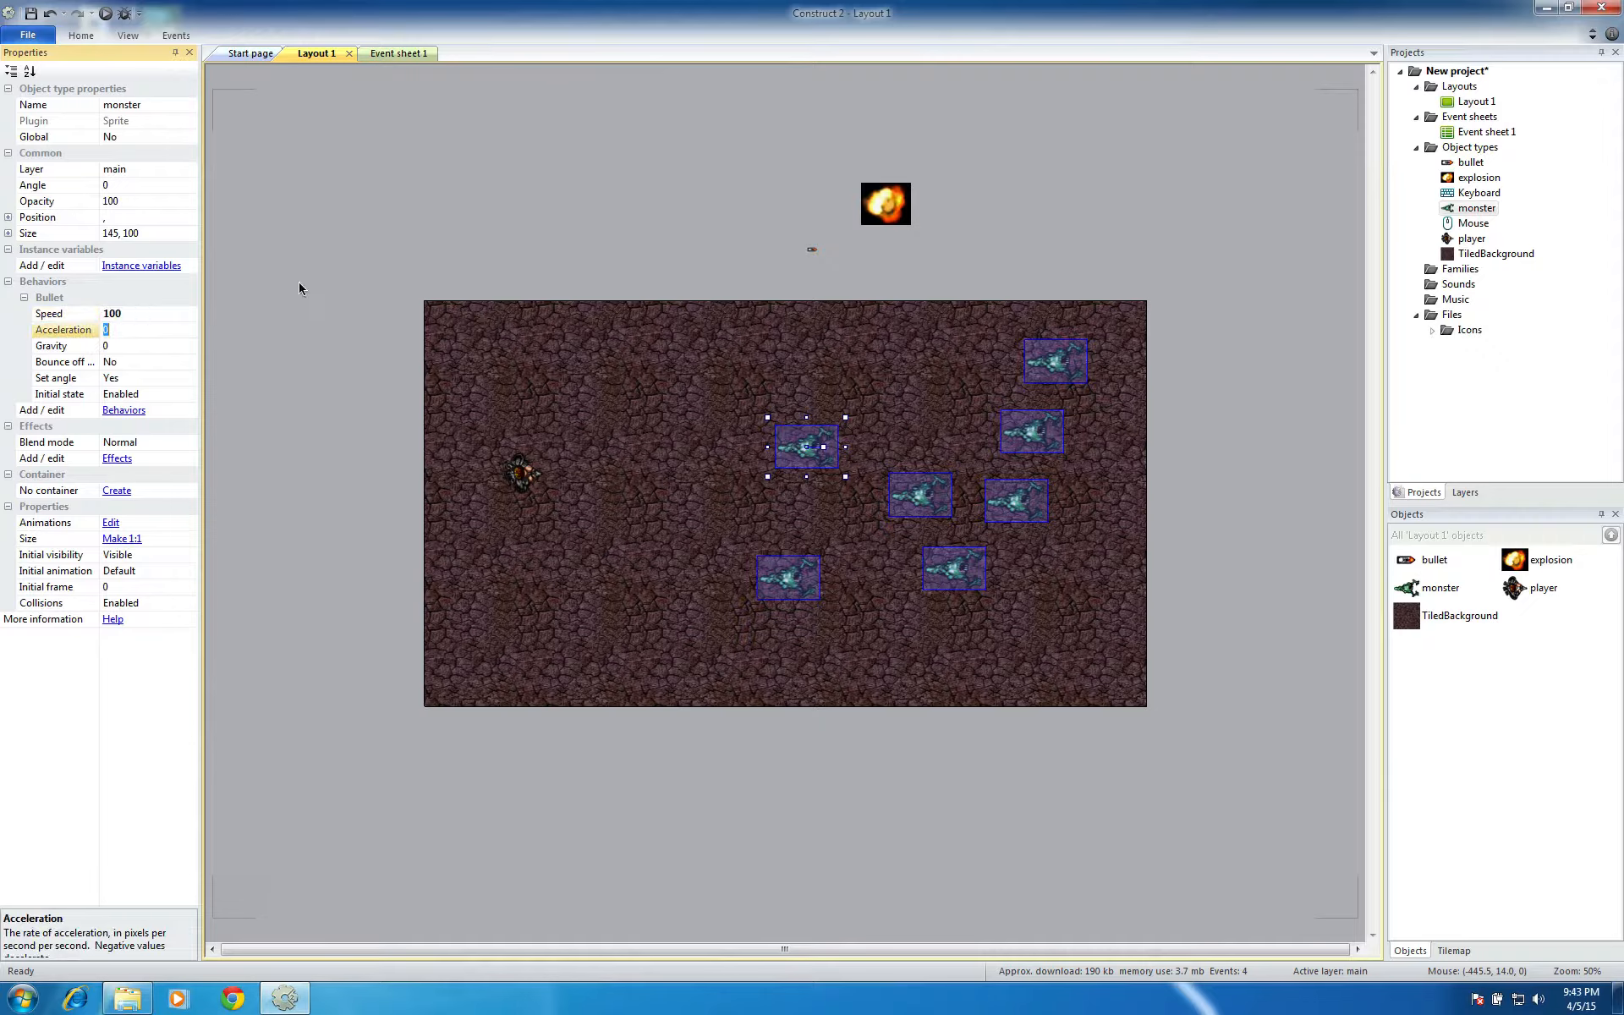
pyautogui.click(299, 283)
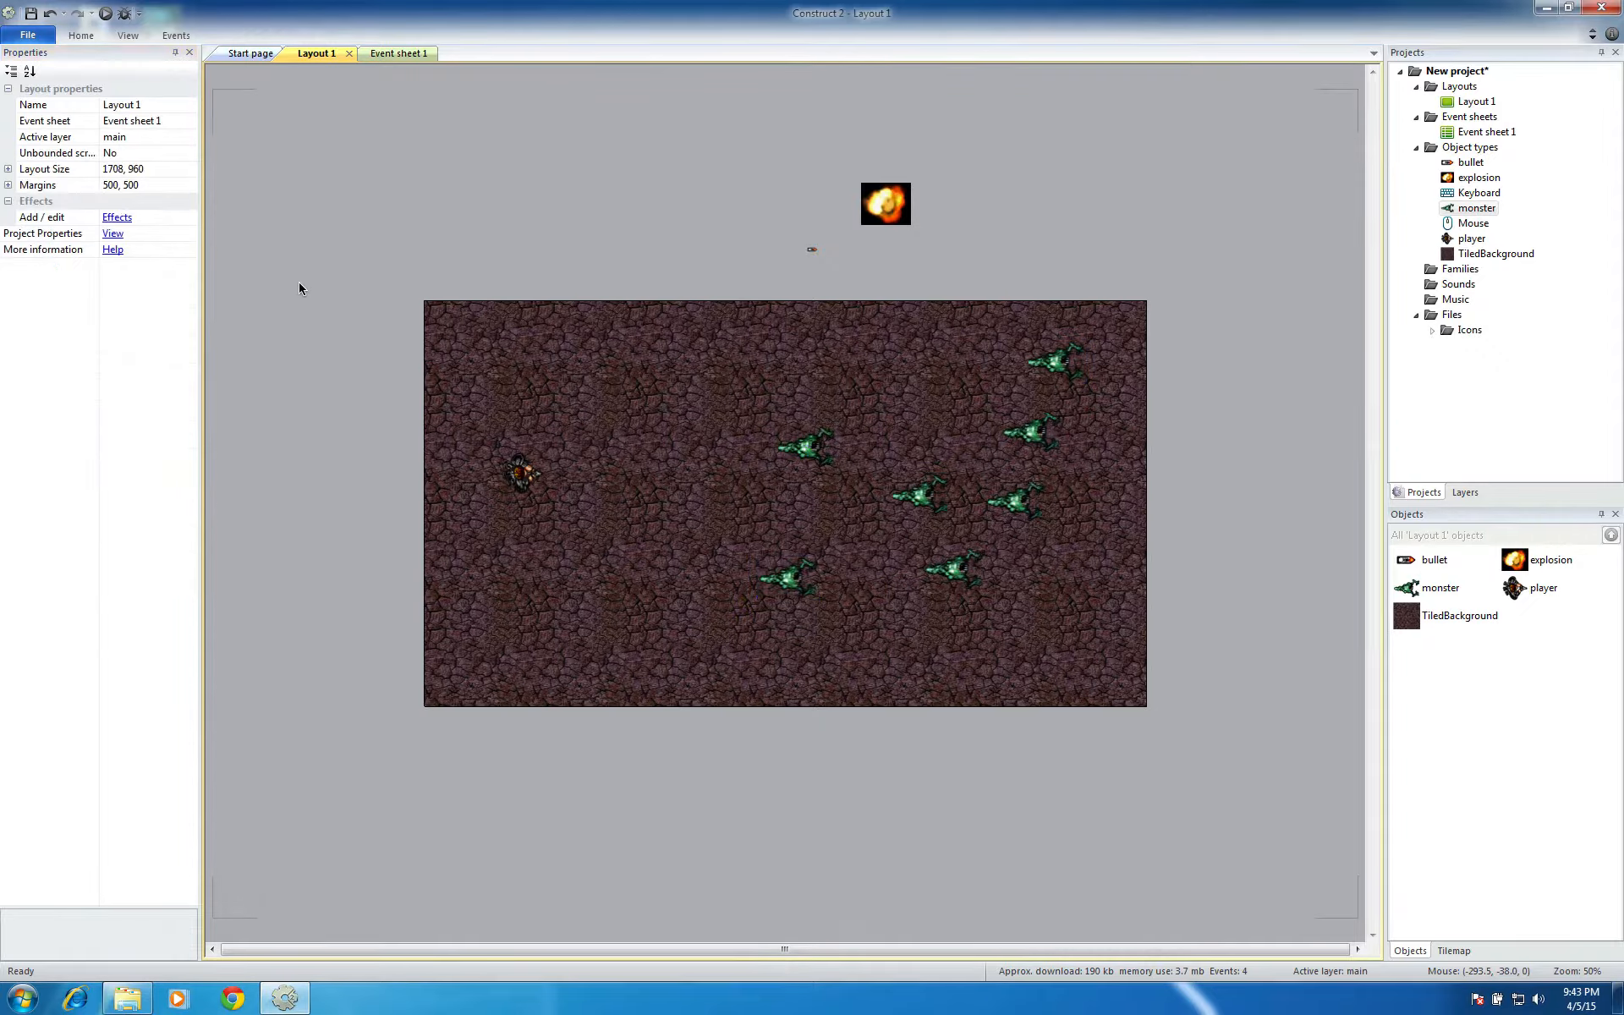
# Run the layout, move the player toward the monsters and fire shots to test their speed, then close the preview
pyautogui.click(104, 16)
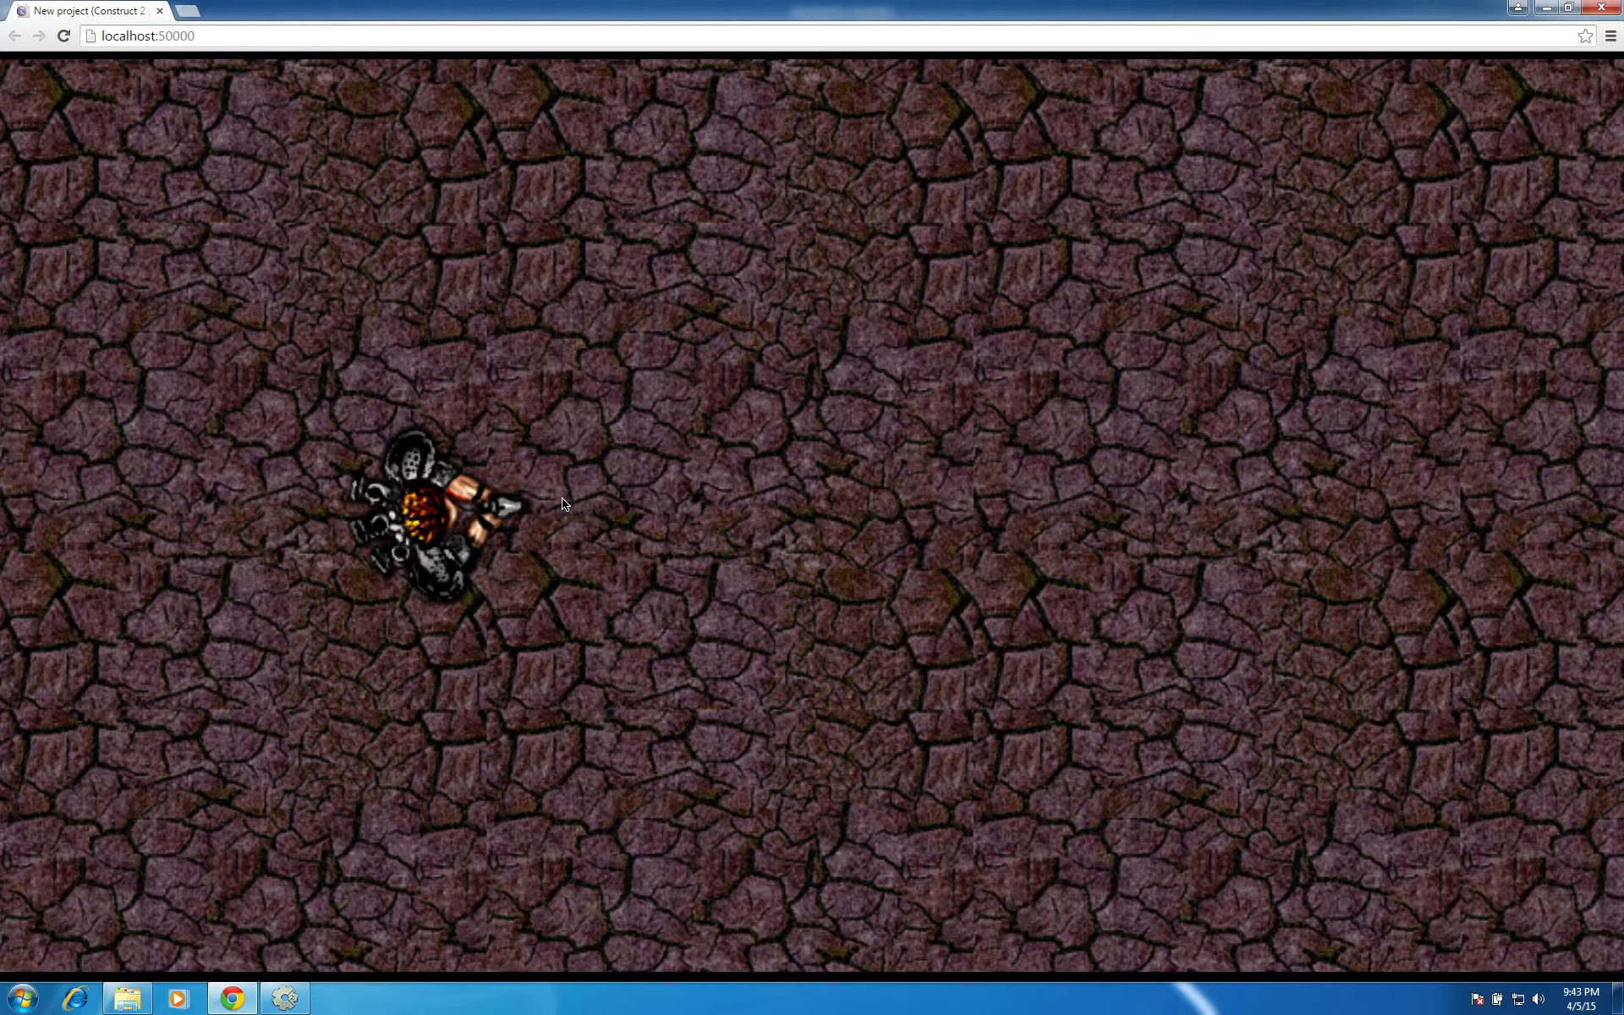
pyautogui.press('Right')
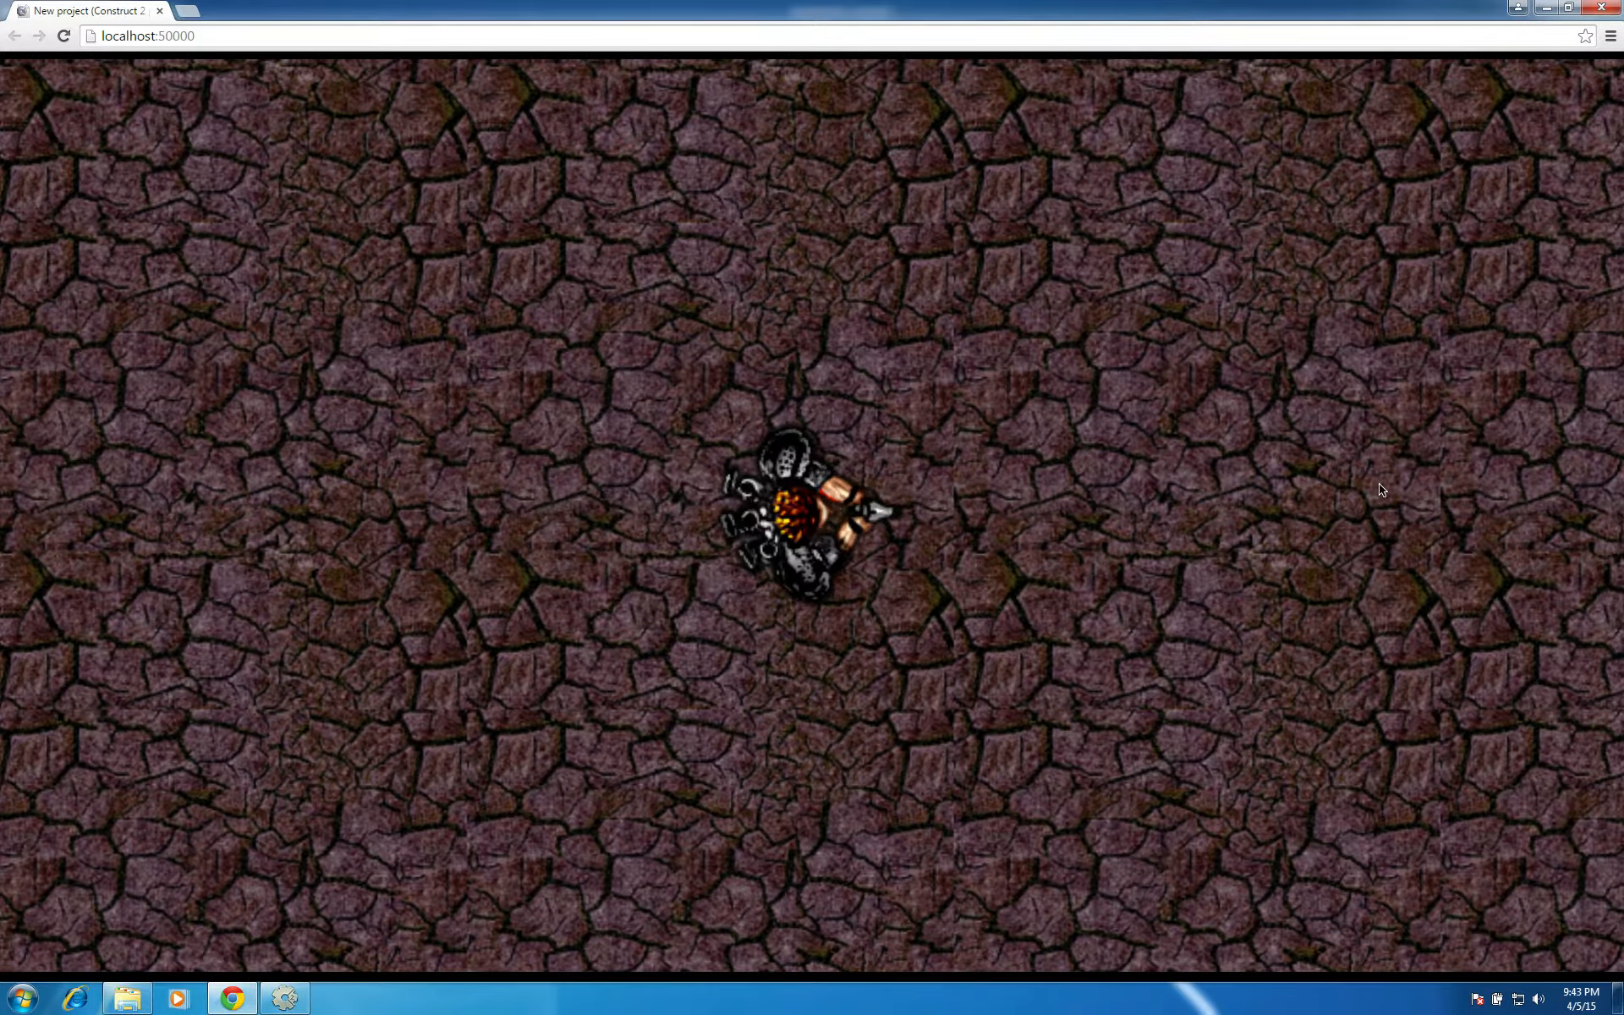
pyautogui.press('Right')
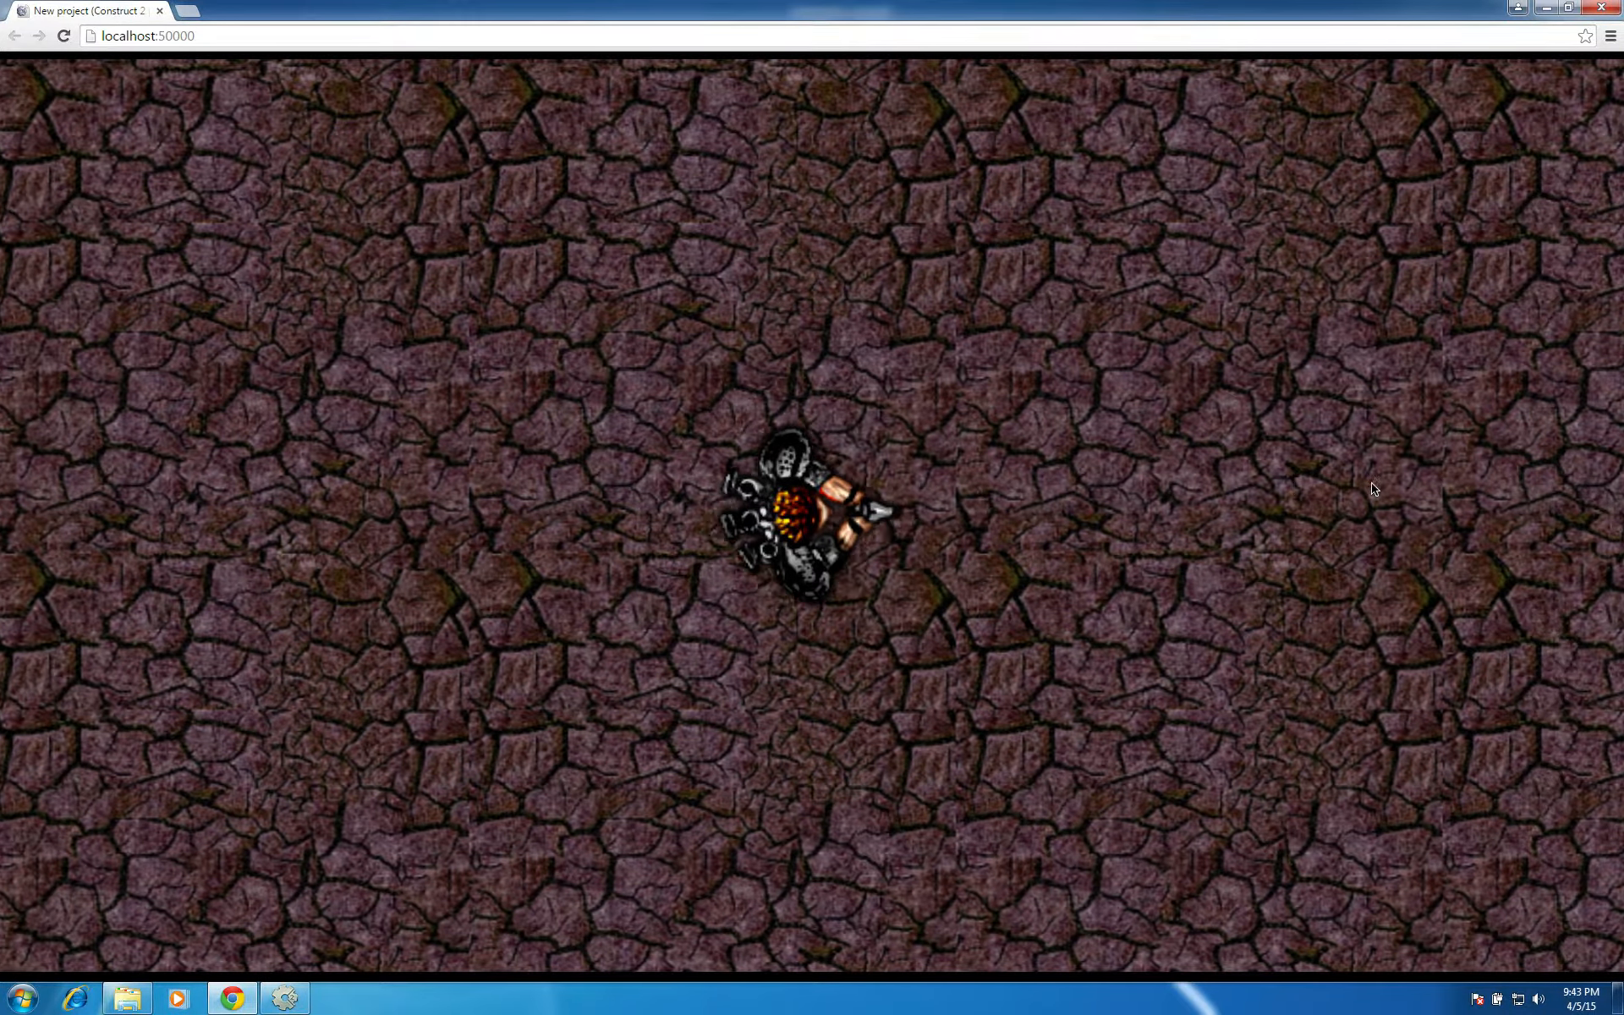
pyautogui.press('Right')
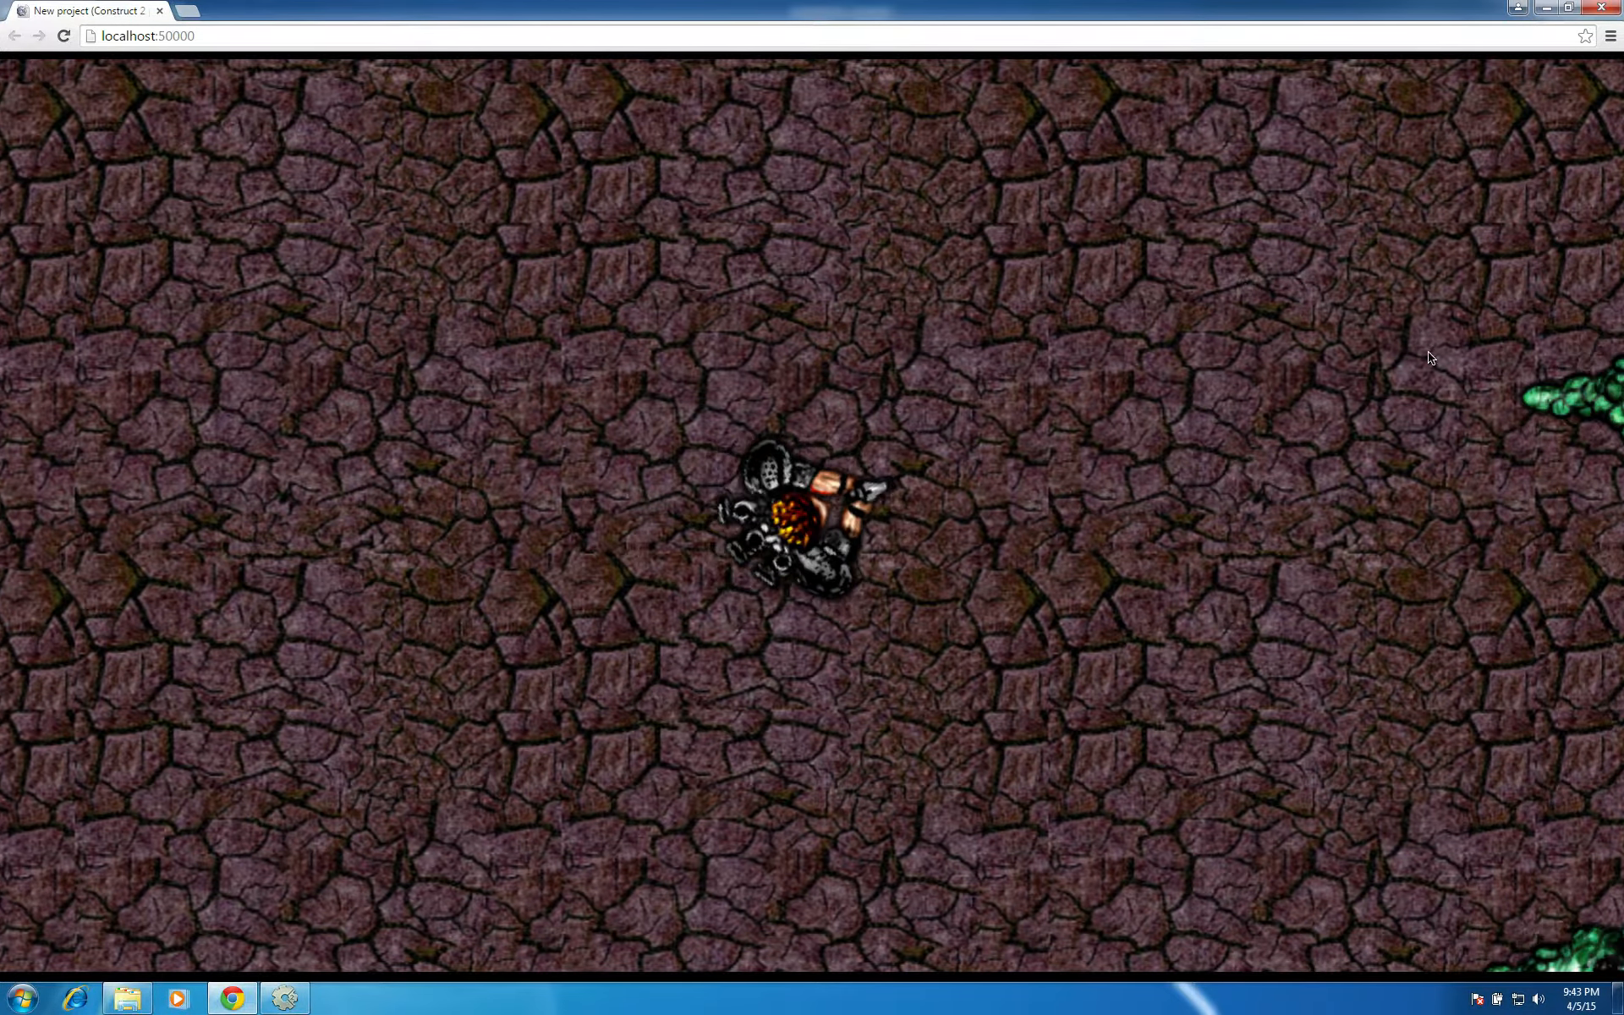
pyautogui.press('Right')
pyautogui.click(1514, 376)
pyautogui.click(1514, 376)
pyautogui.click(1515, 377)
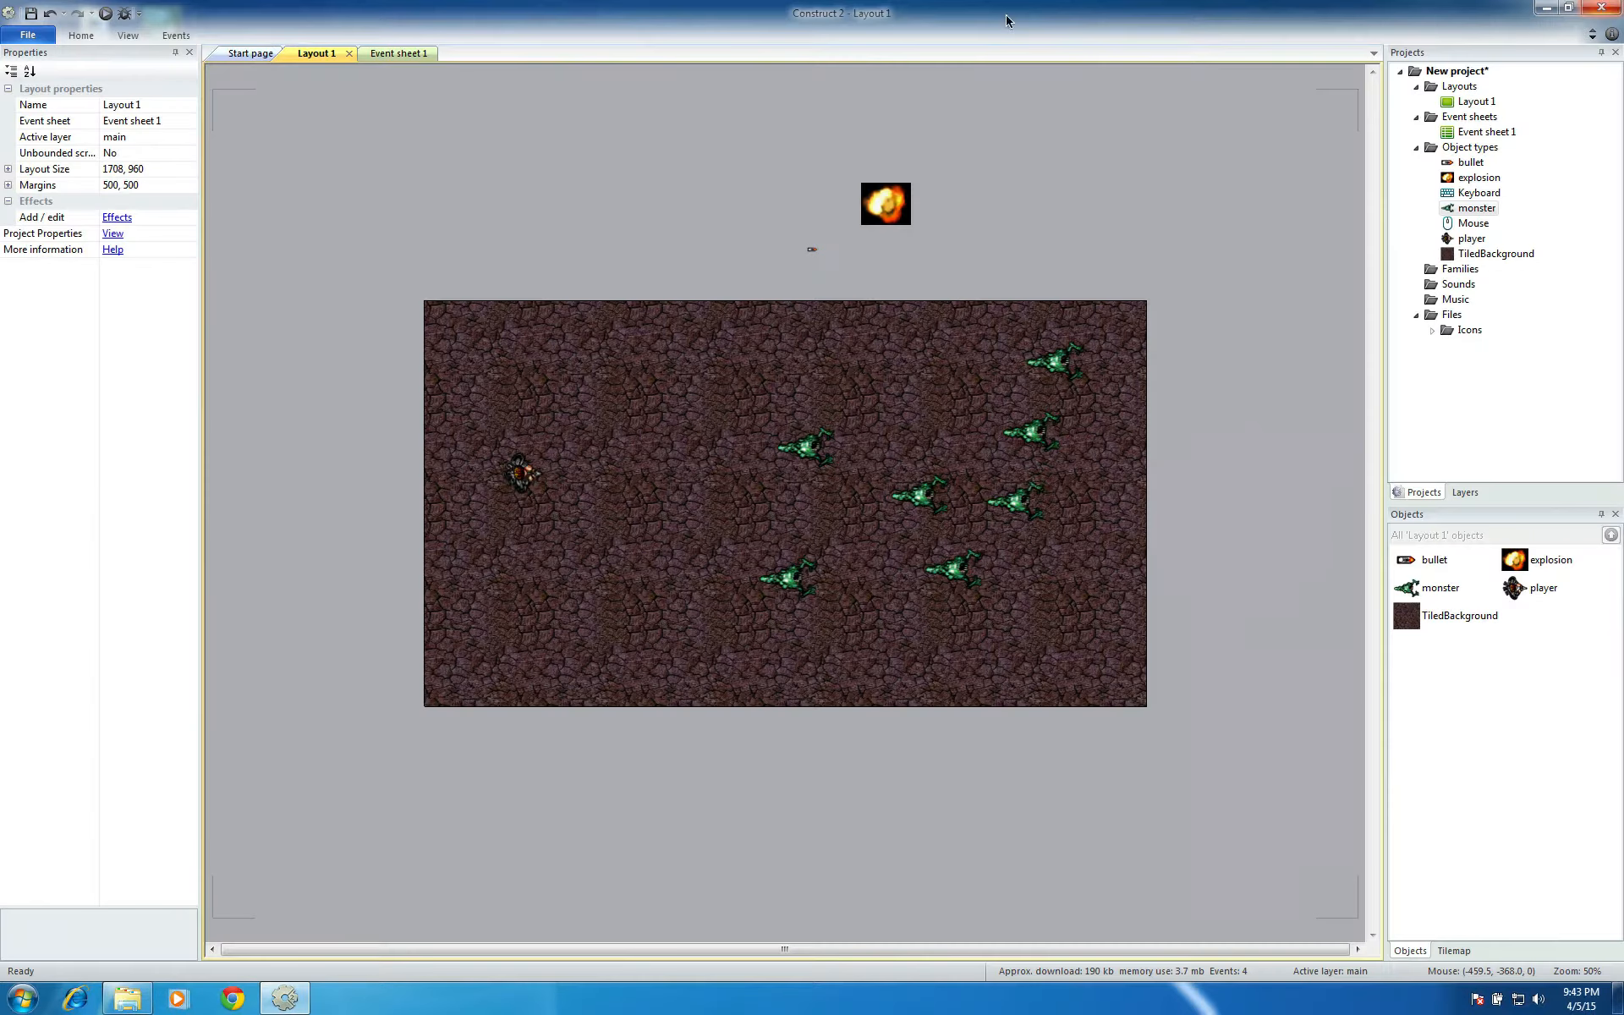
pyautogui.click(1601, 7)
# Set the Bullet behavior speed of all monster instances to 20
pyautogui.click(1476, 208)
pyautogui.click(124, 315)
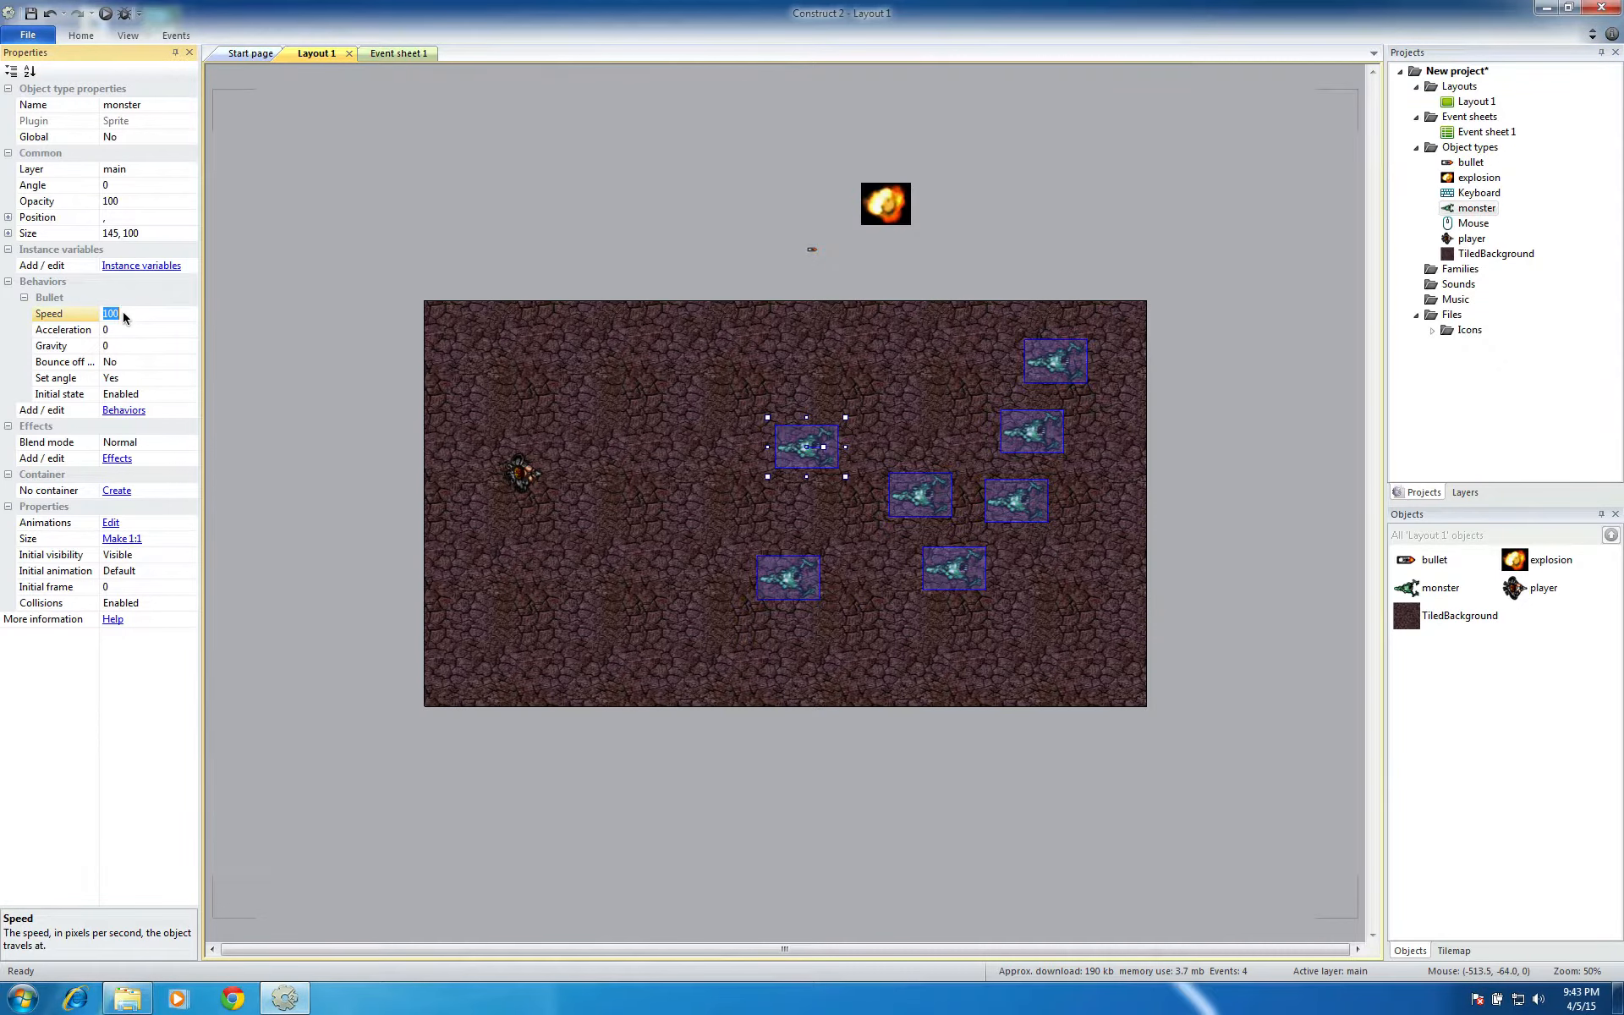
pyautogui.press('Return')
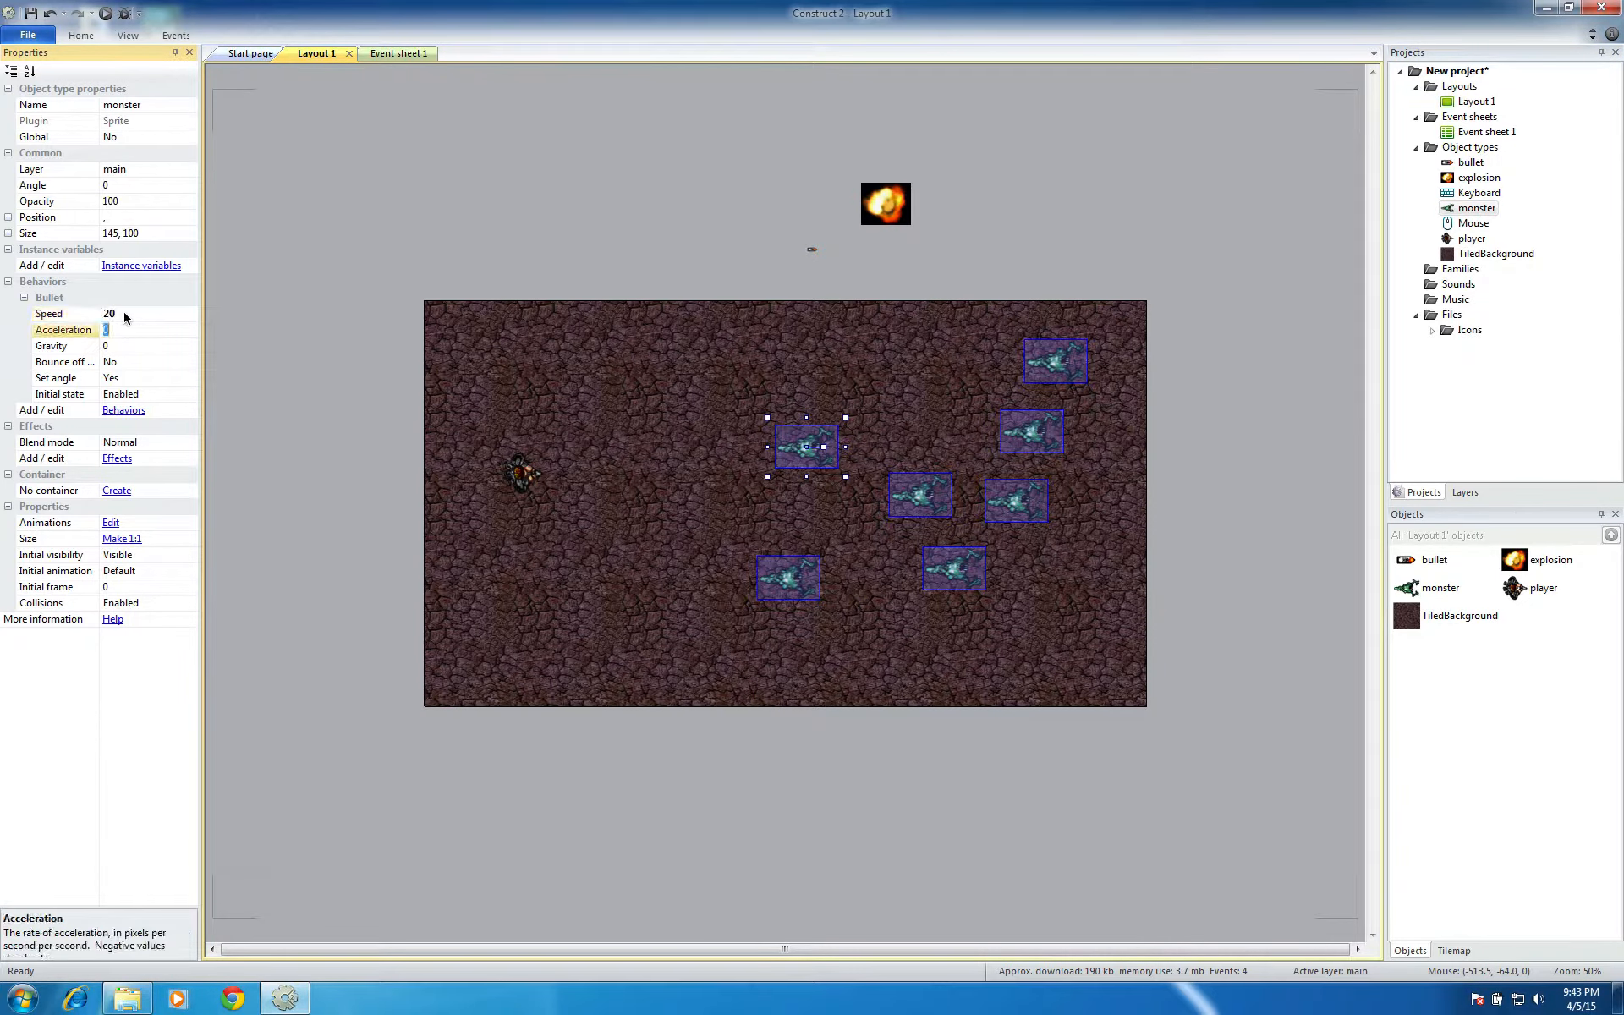
pyautogui.click(307, 303)
# Run the layout again, move the player among the monsters and shoot at them to test the explosions, then close the preview
pyautogui.click(100, 12)
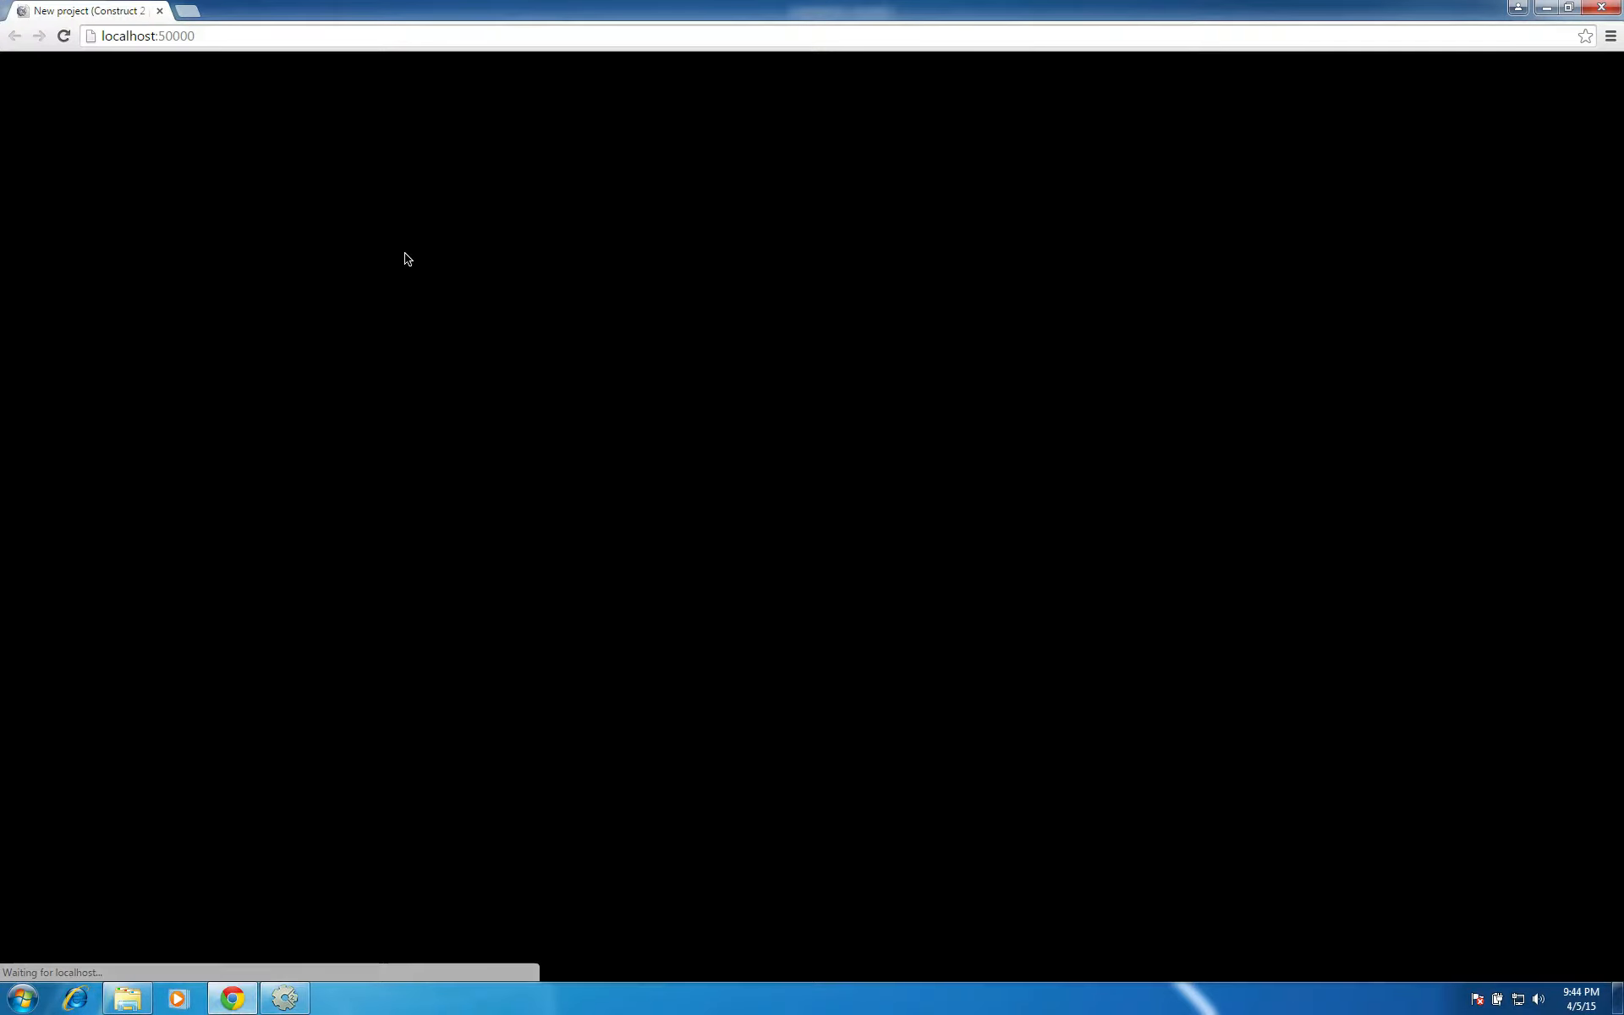
pyautogui.press('Right')
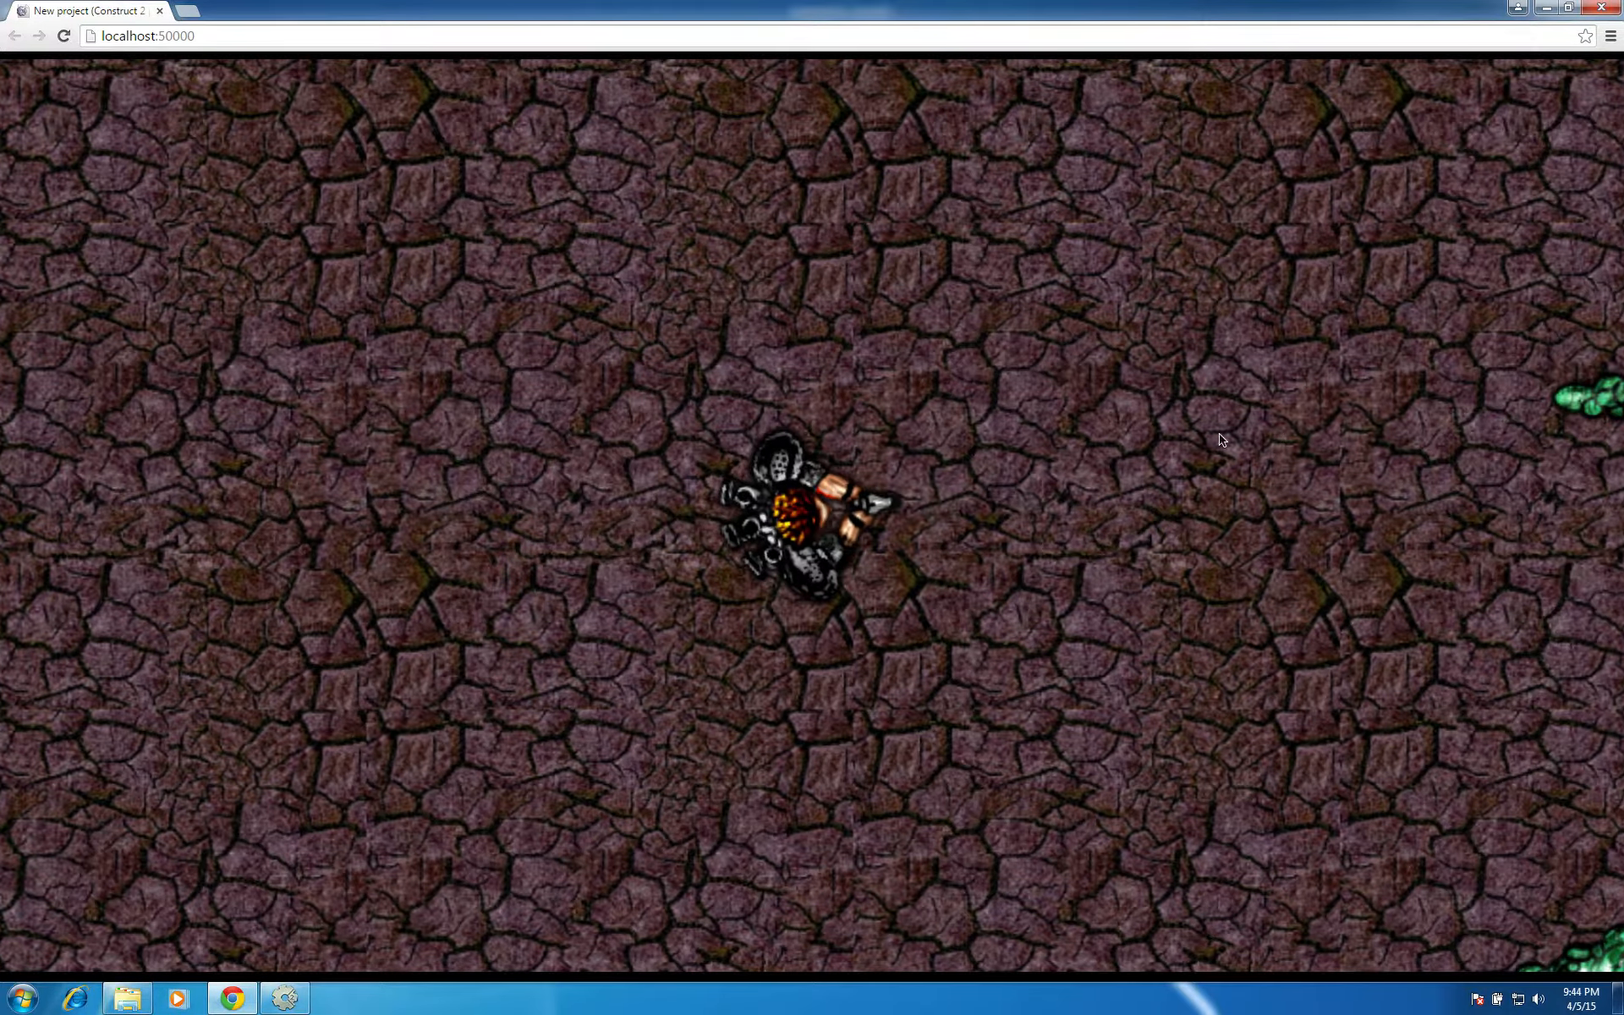
pyautogui.click(1237, 432)
pyautogui.click(1237, 433)
pyautogui.click(1237, 433)
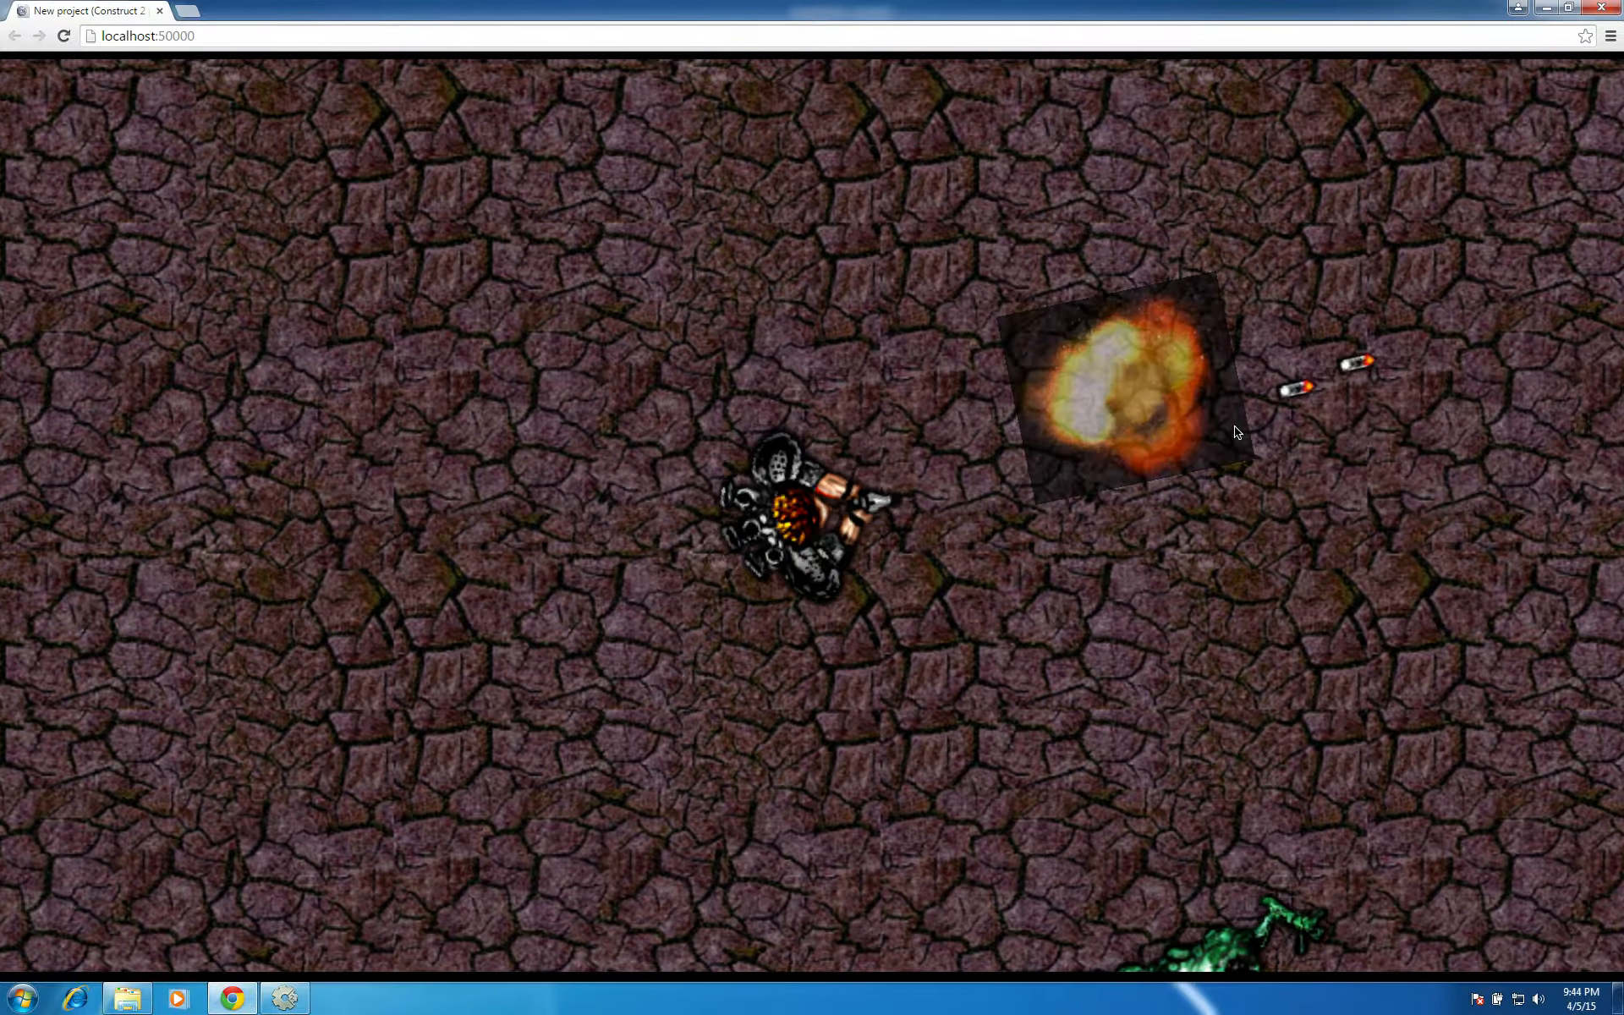
pyautogui.press('Right')
pyautogui.press('Down')
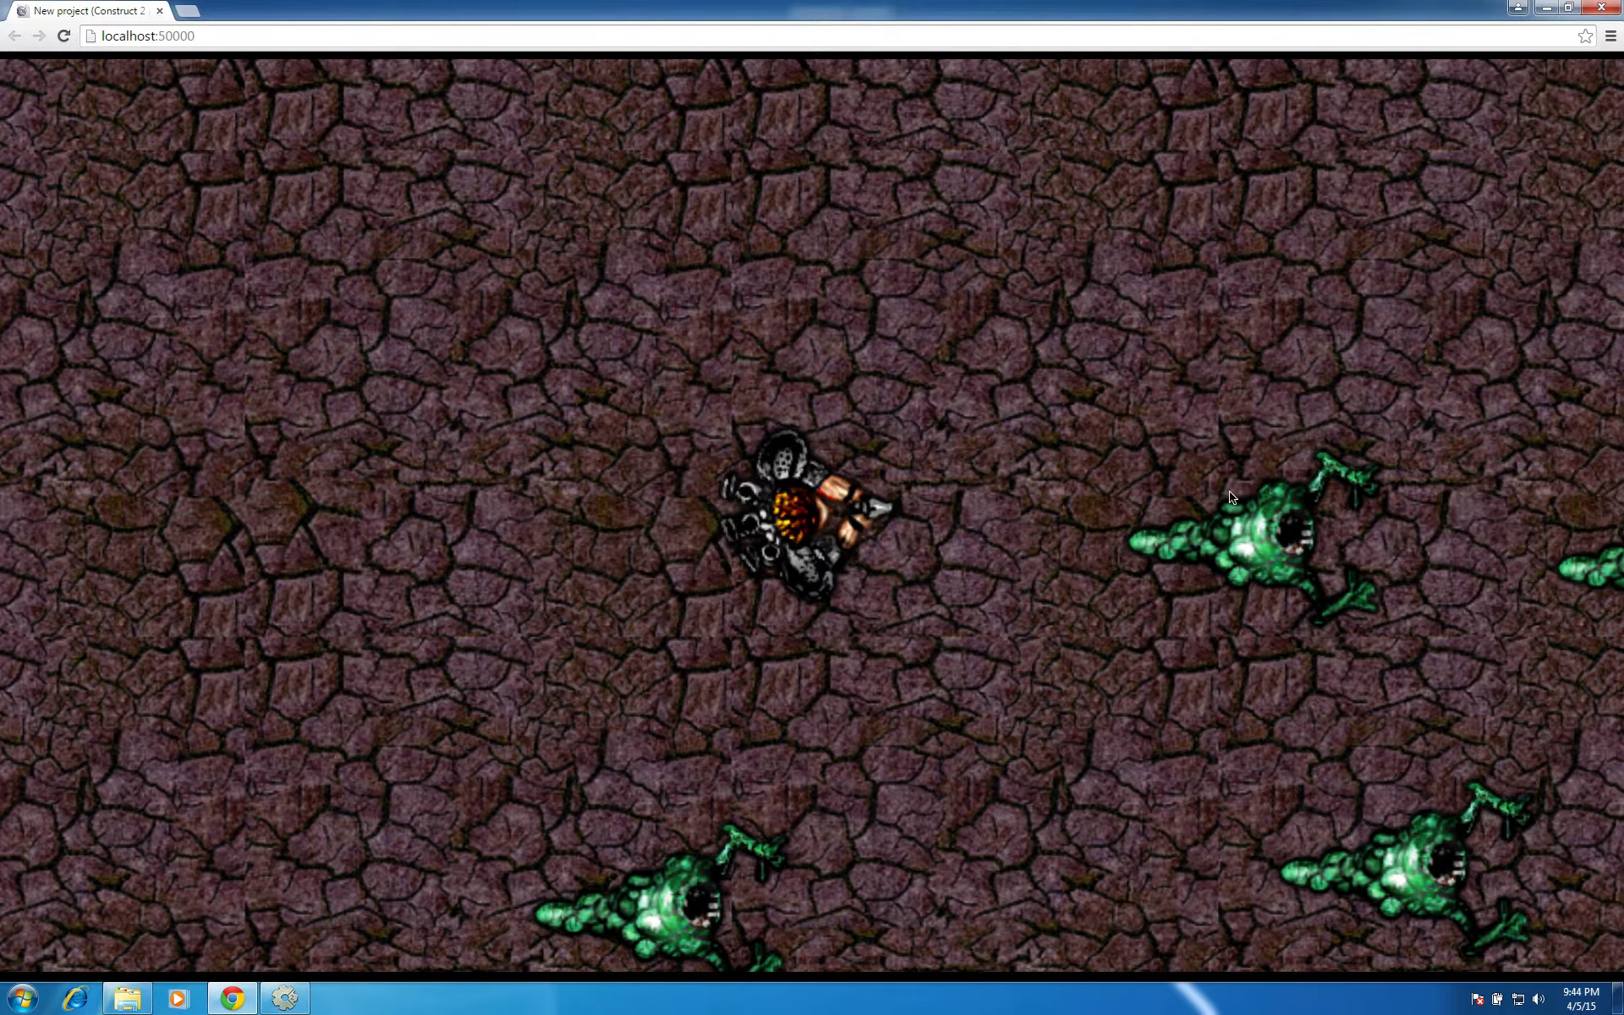
pyautogui.click(1234, 507)
pyautogui.click(1231, 501)
pyautogui.click(1231, 500)
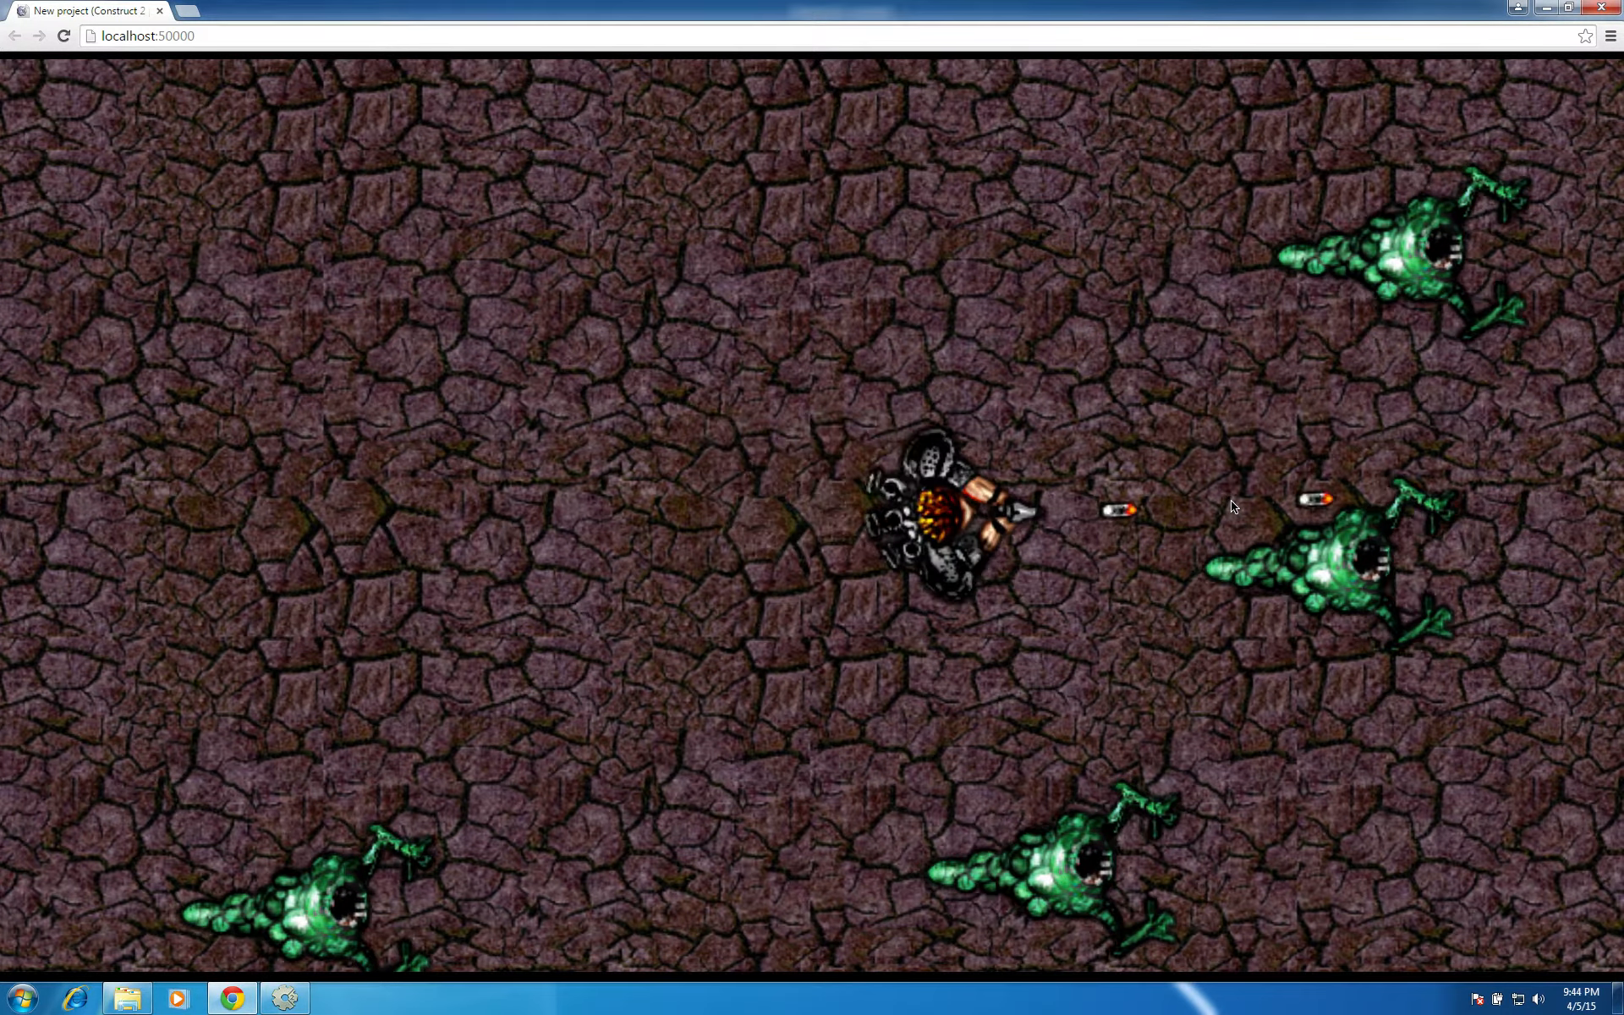
pyautogui.click(1231, 500)
pyautogui.press('Up')
pyautogui.click(1233, 501)
pyautogui.click(1232, 501)
pyautogui.click(1233, 501)
pyautogui.click(1233, 500)
pyautogui.click(1233, 501)
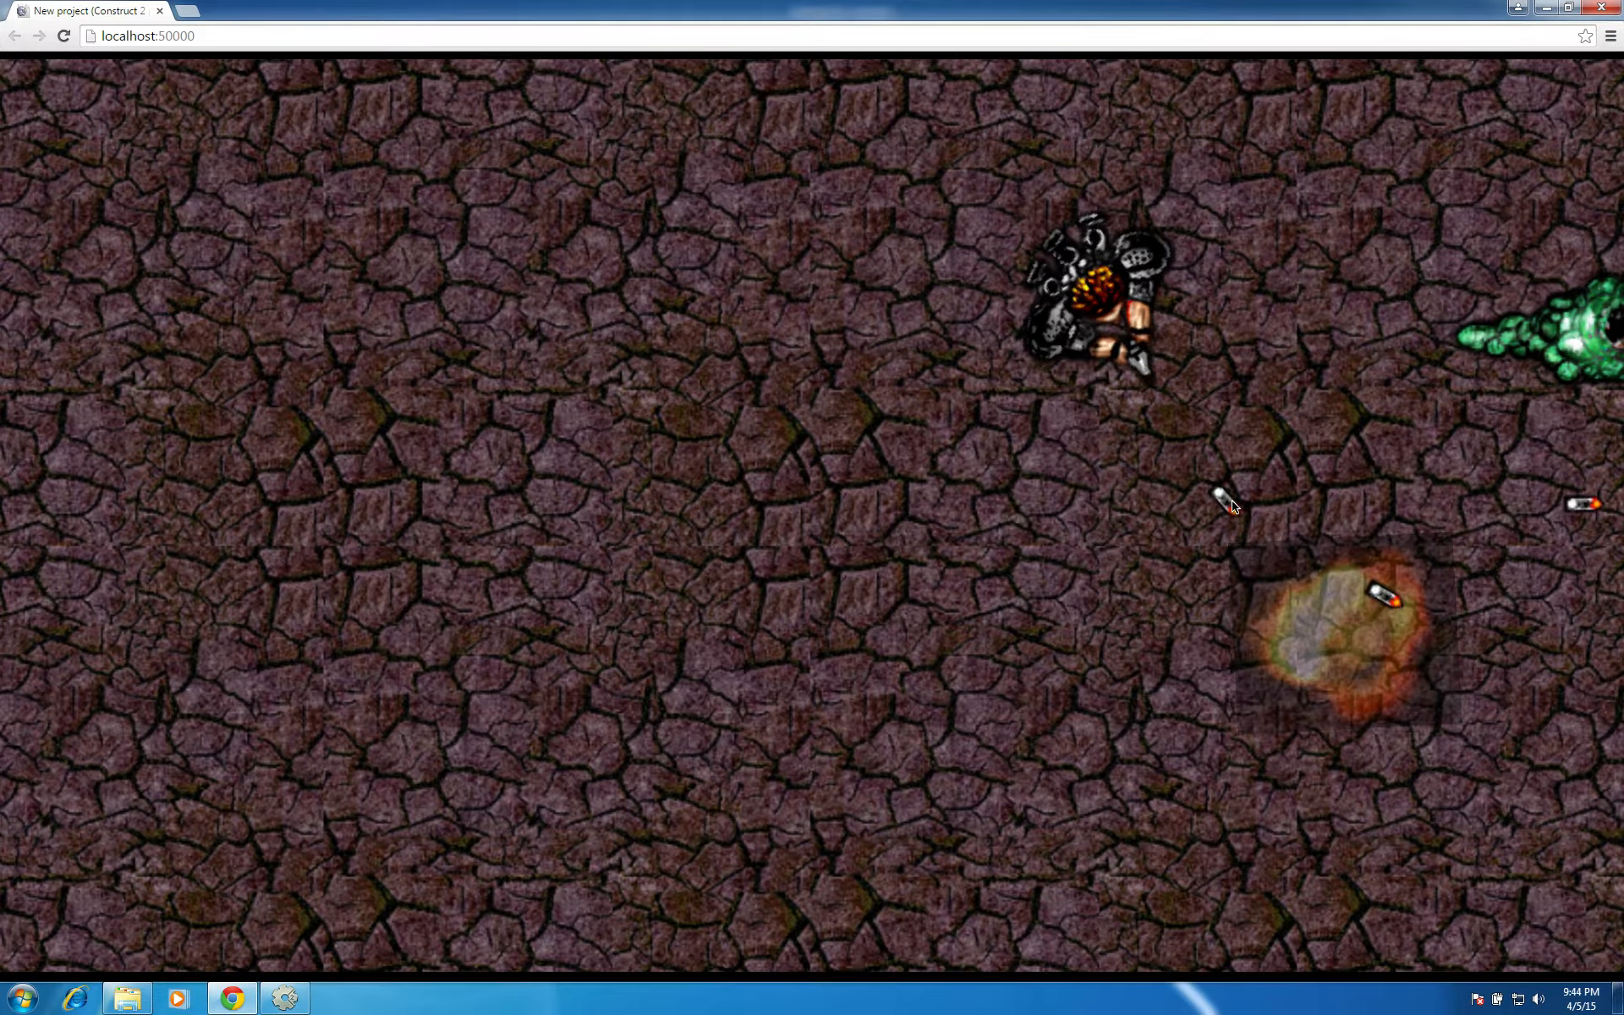
pyautogui.click(1591, 9)
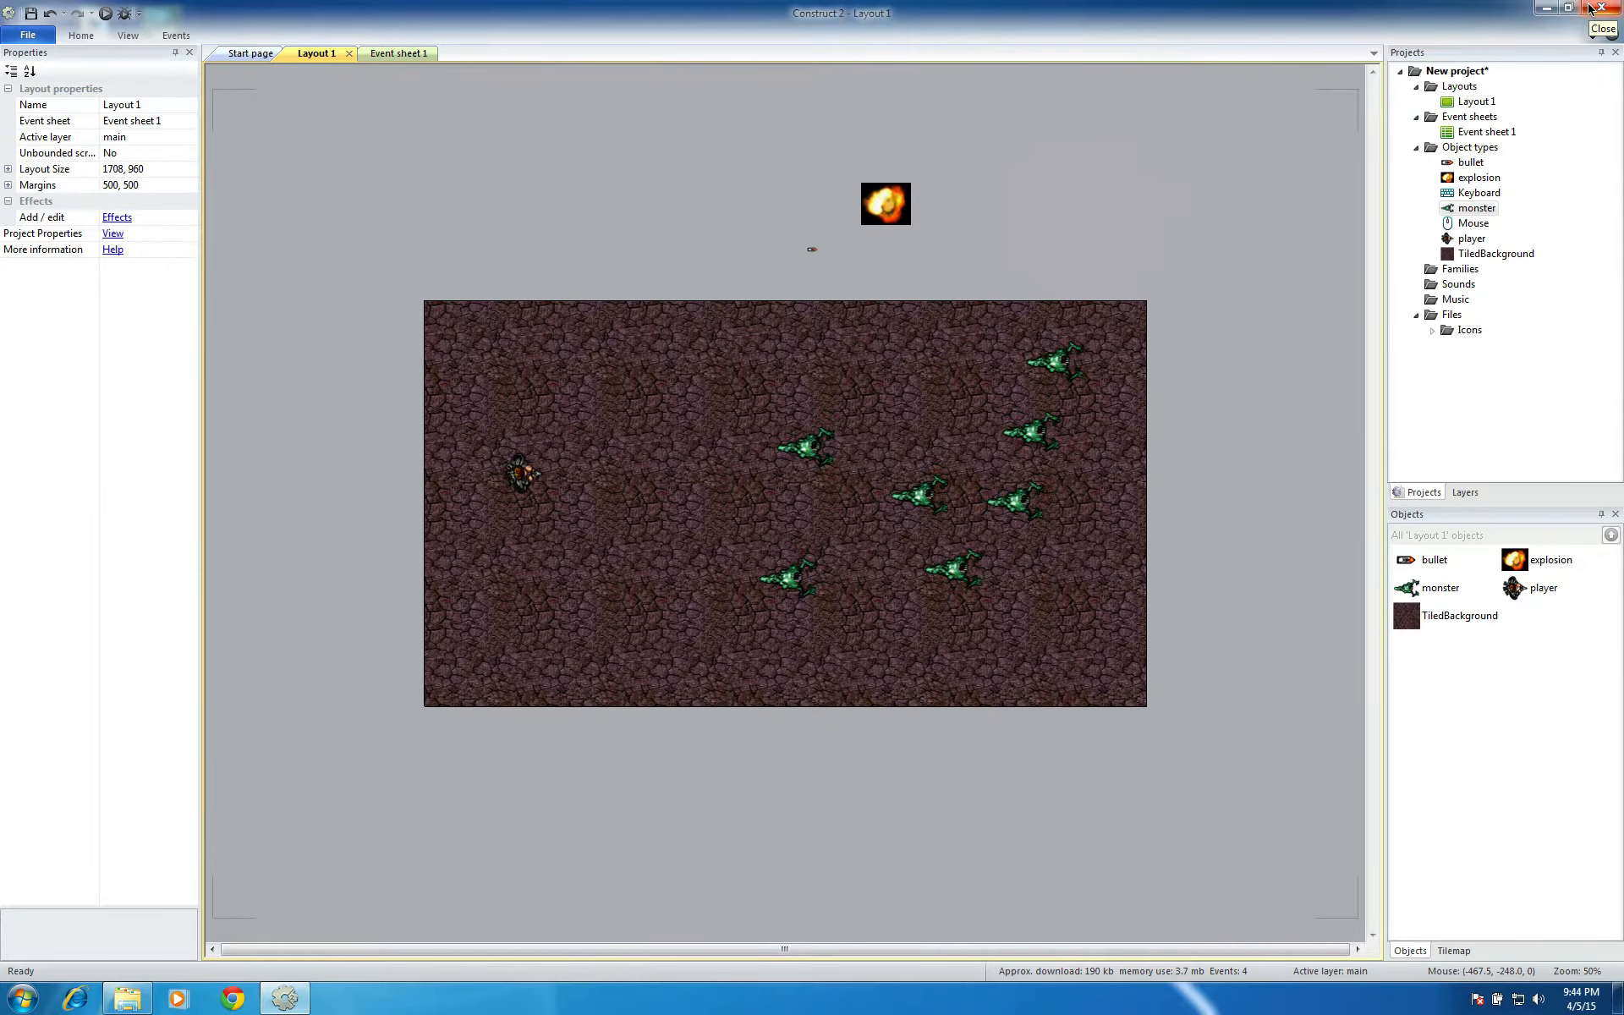
# Set the blend mode of the explosion sprite above the layout to Additive
pyautogui.click(877, 188)
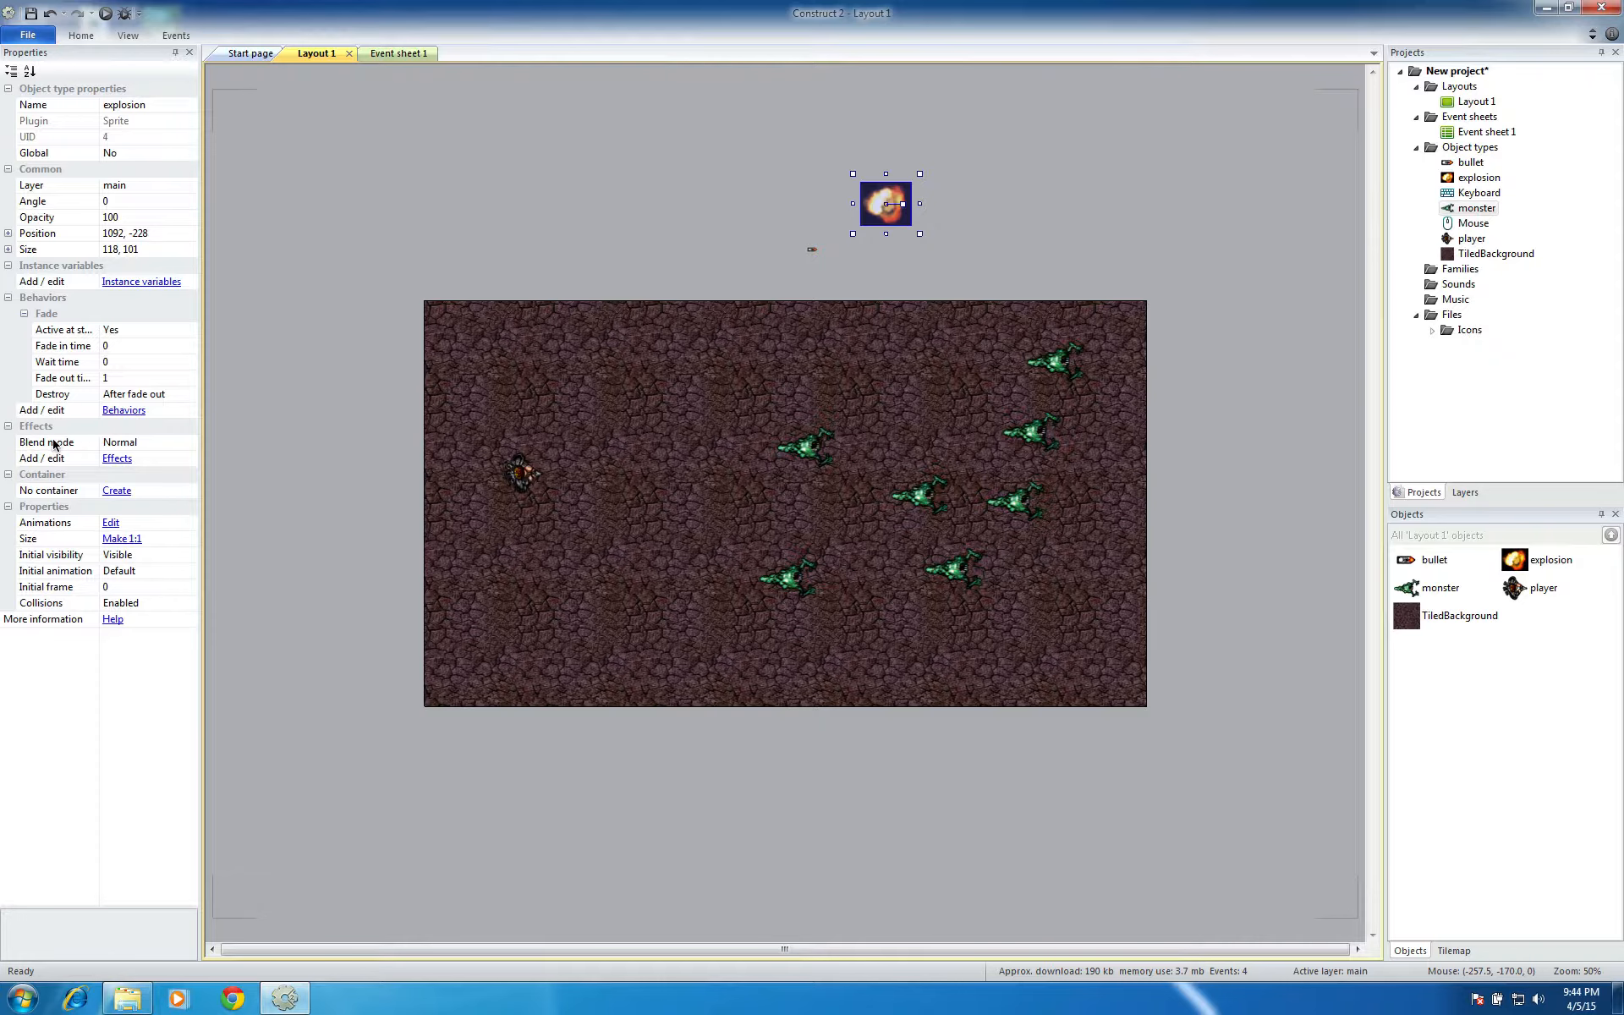
pyautogui.click(121, 444)
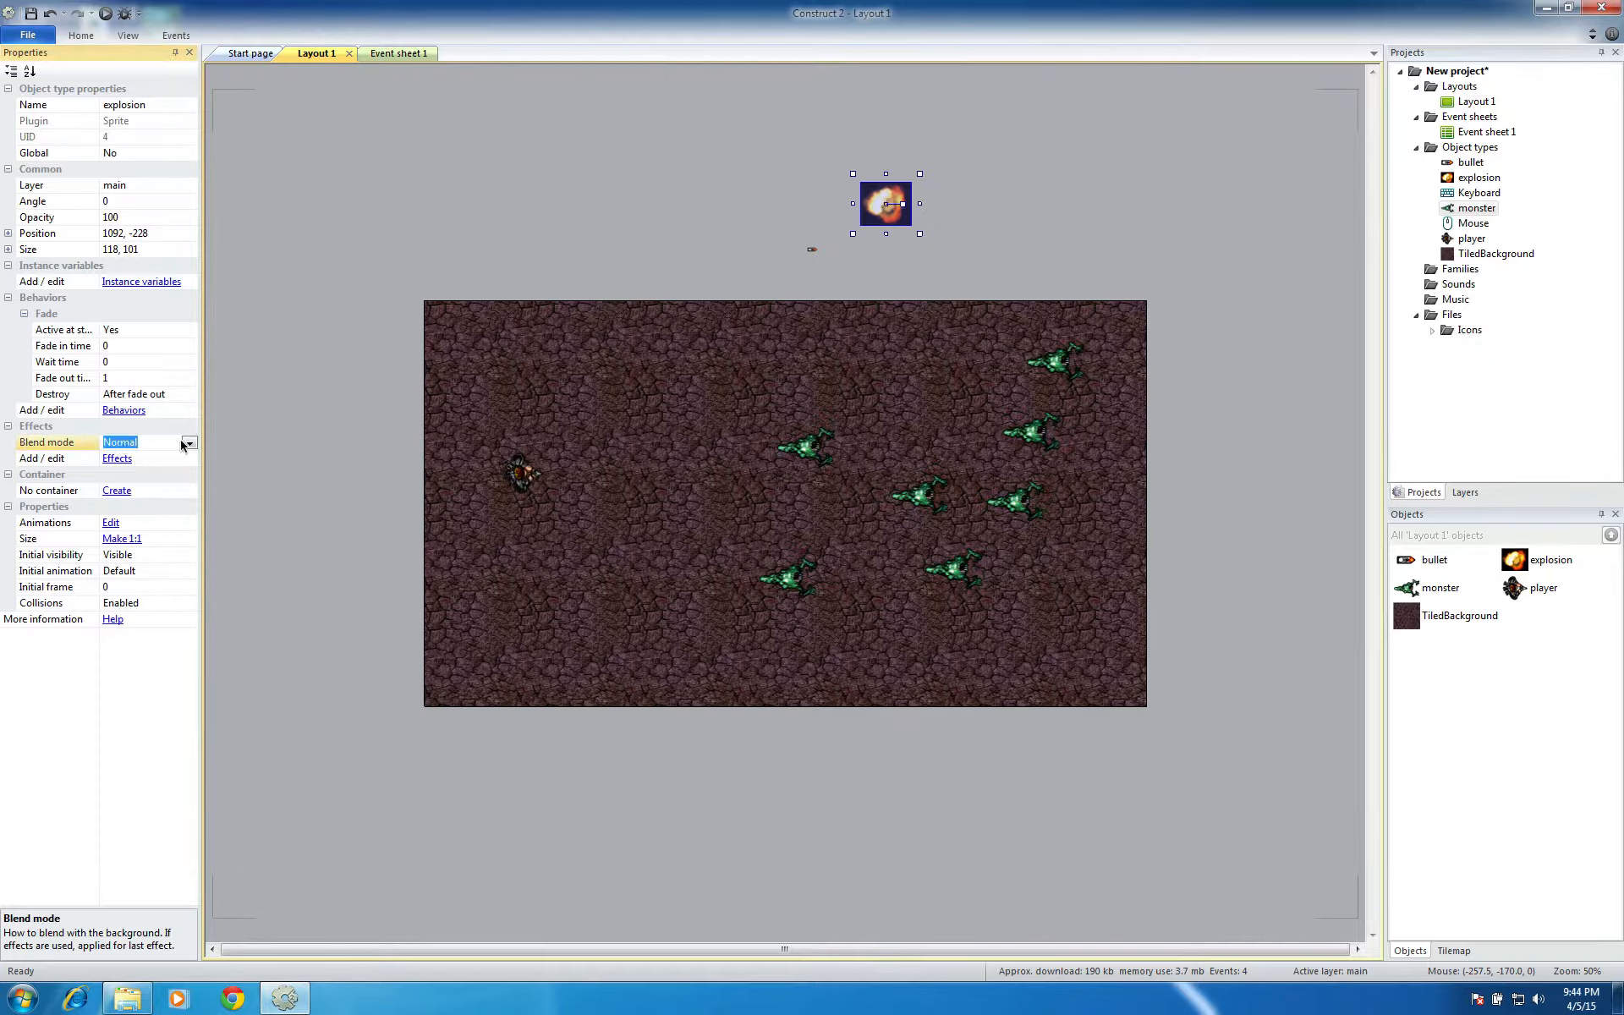
pyautogui.click(190, 445)
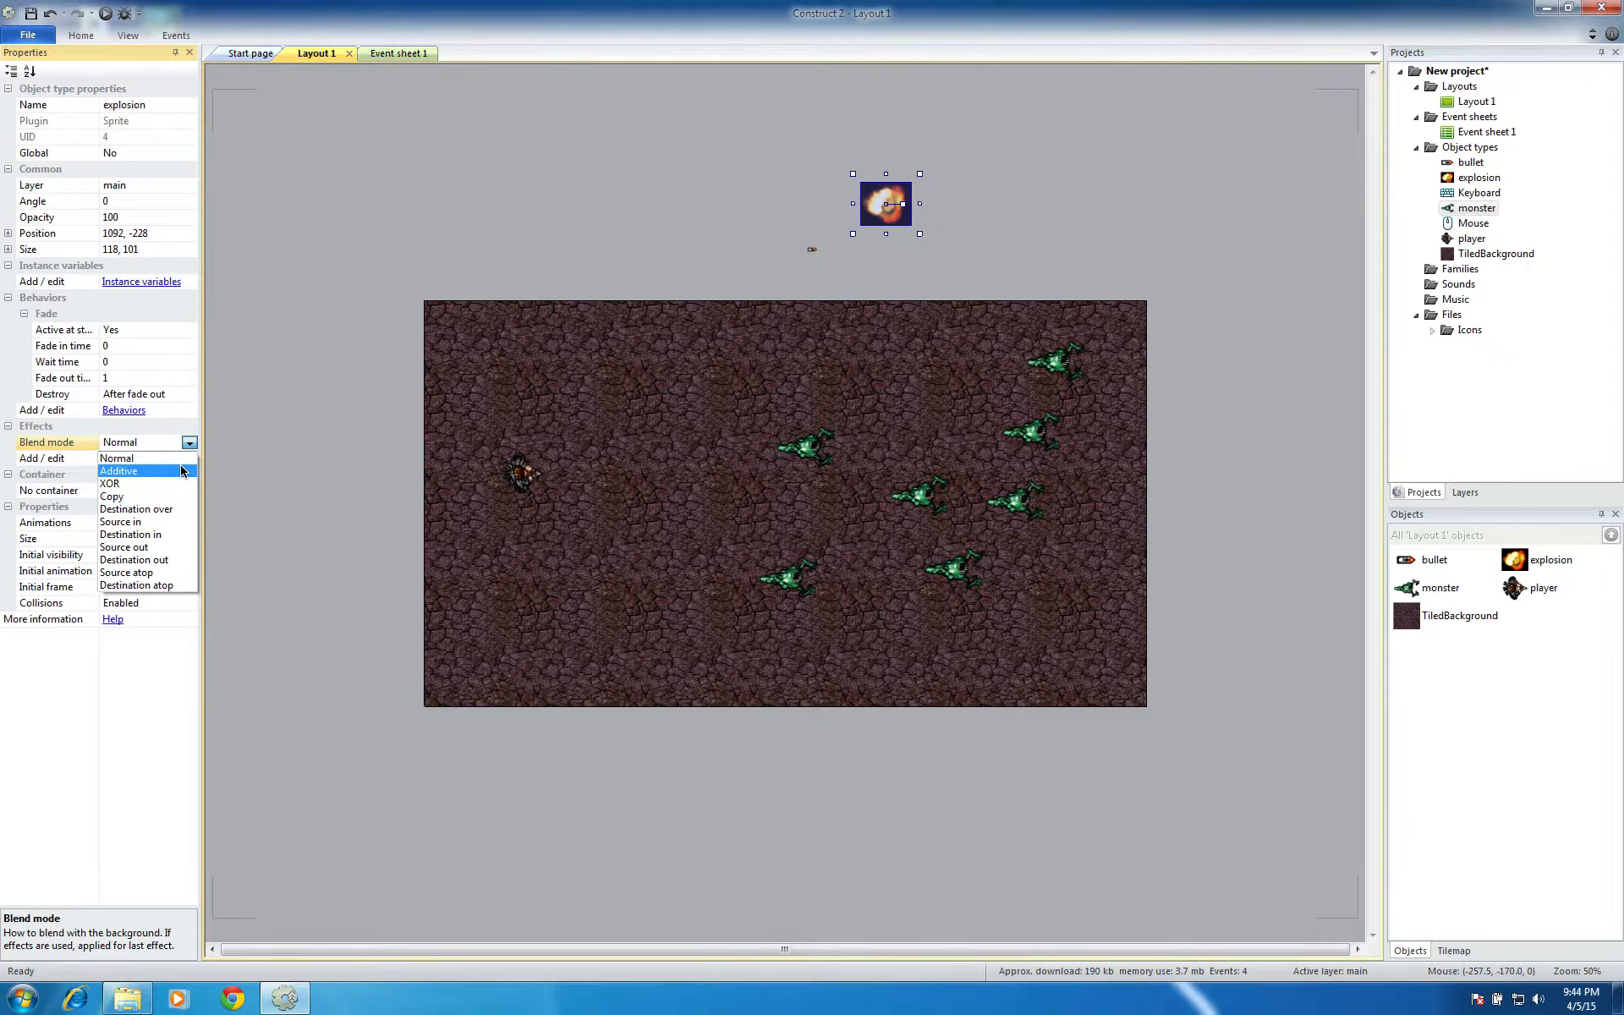
pyautogui.click(118, 471)
pyautogui.click(499, 269)
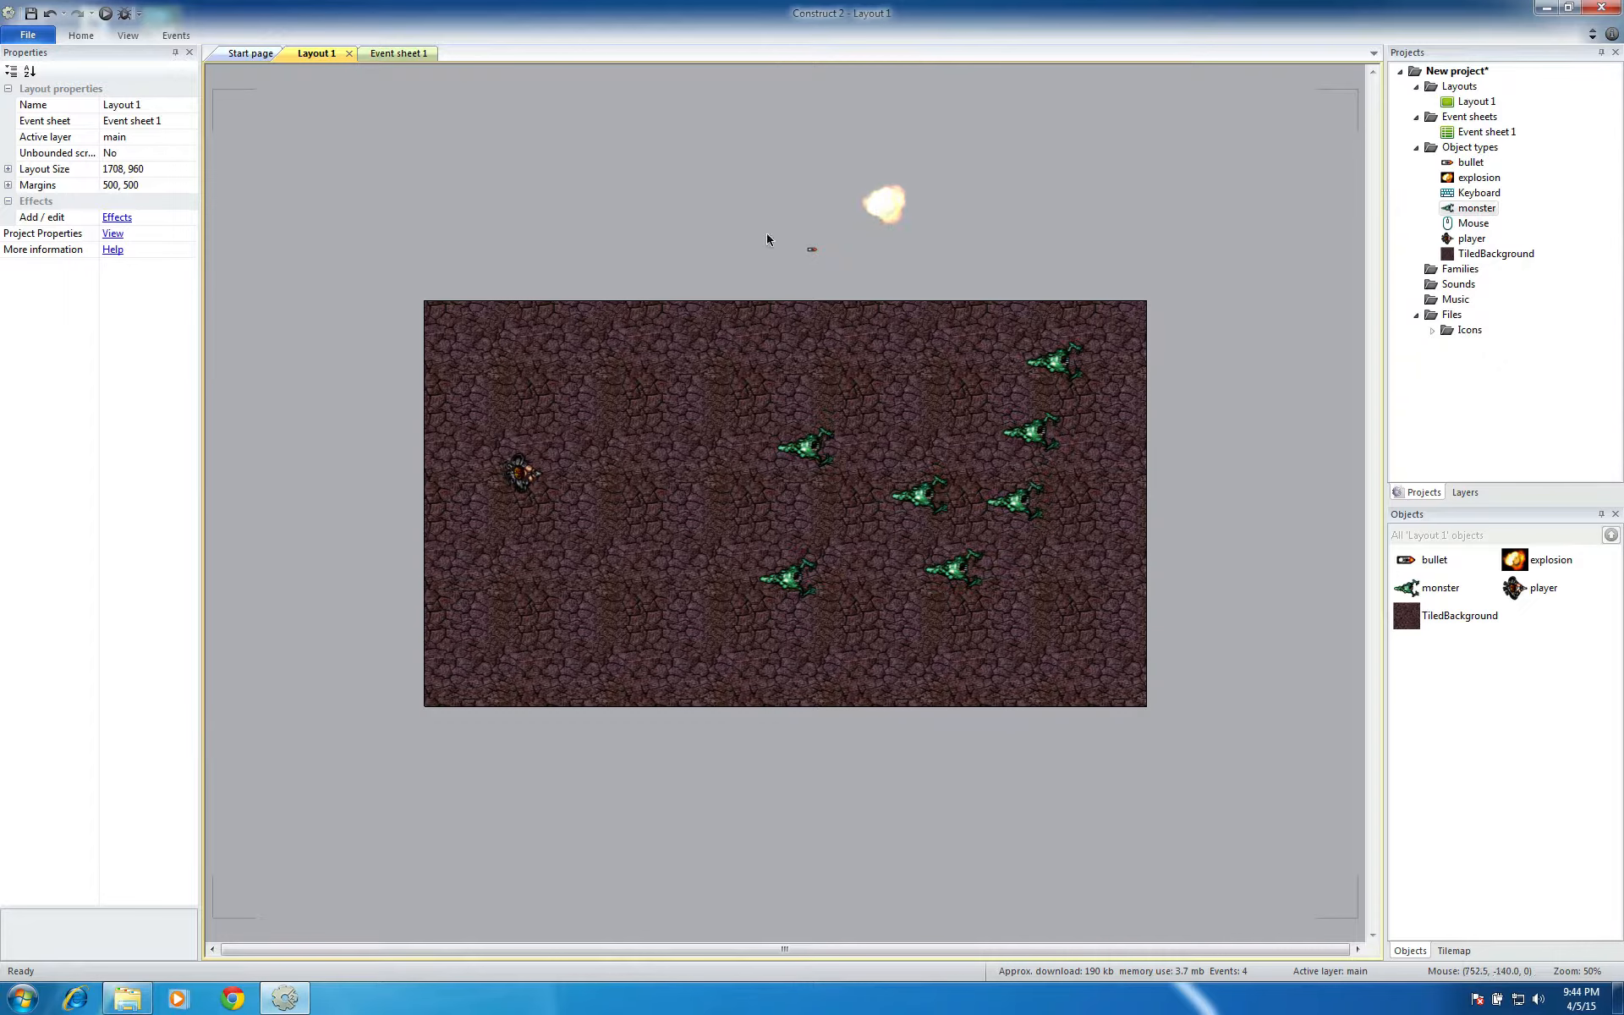
# Run the layout, move the player right and shoot the monsters to check the Additive explosions, then close the preview
pyautogui.click(105, 12)
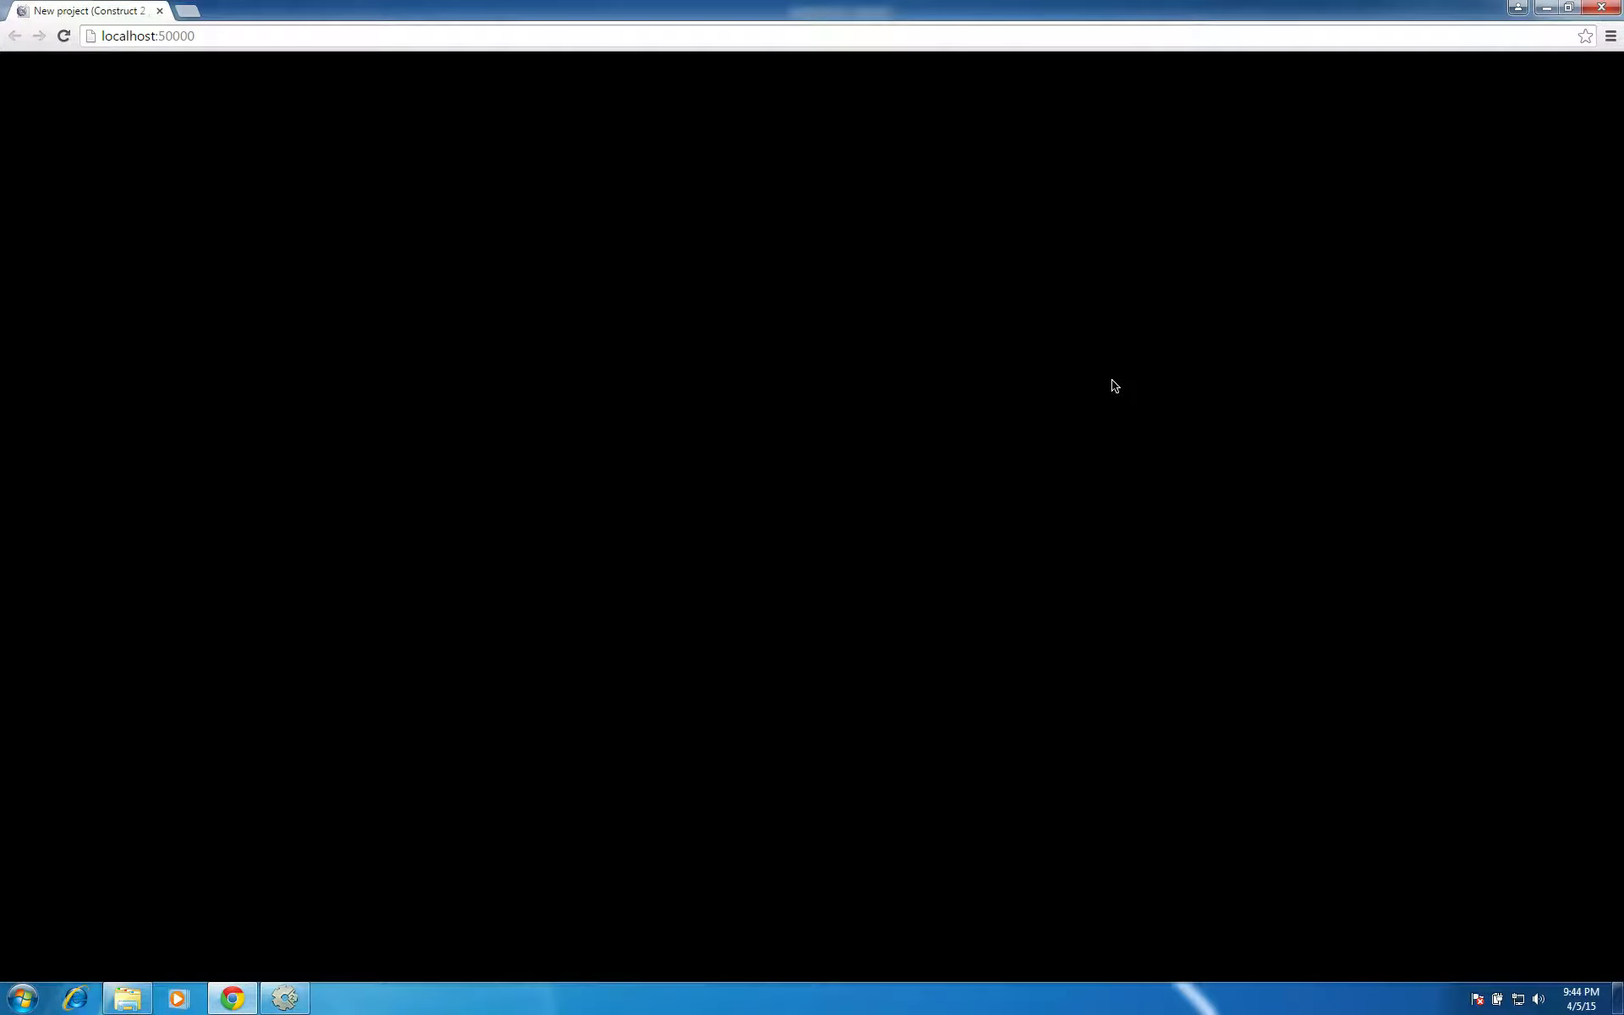
pyautogui.press('Right')
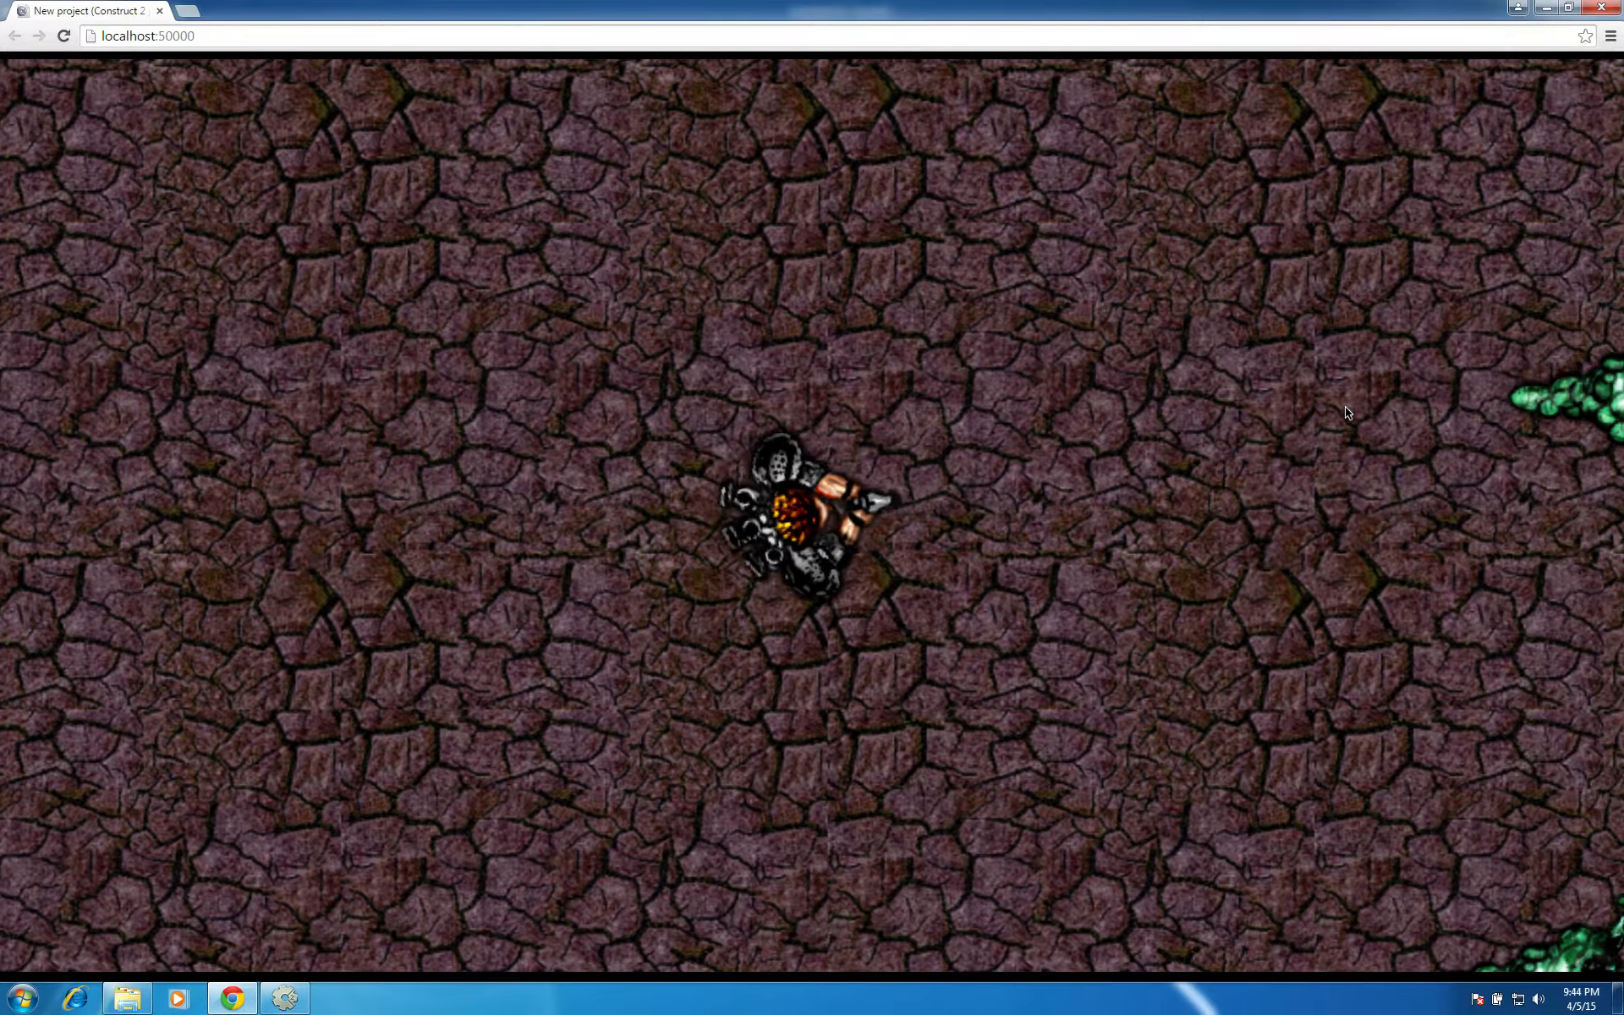
pyautogui.click(1348, 413)
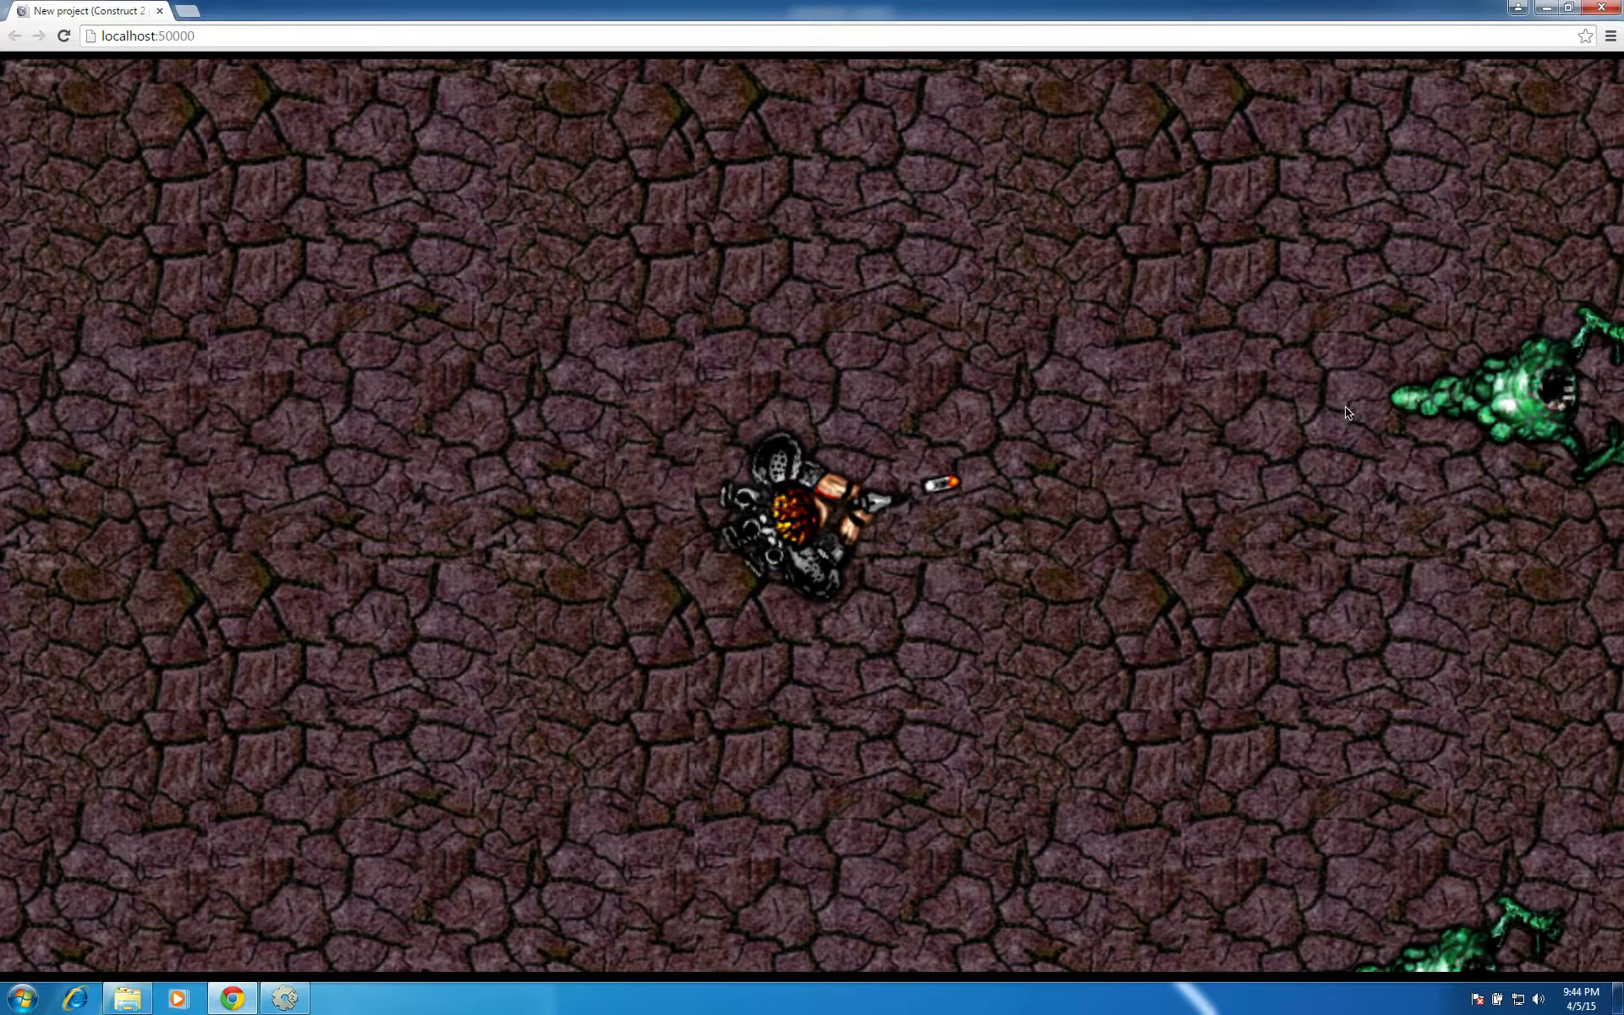
pyautogui.click(1354, 457)
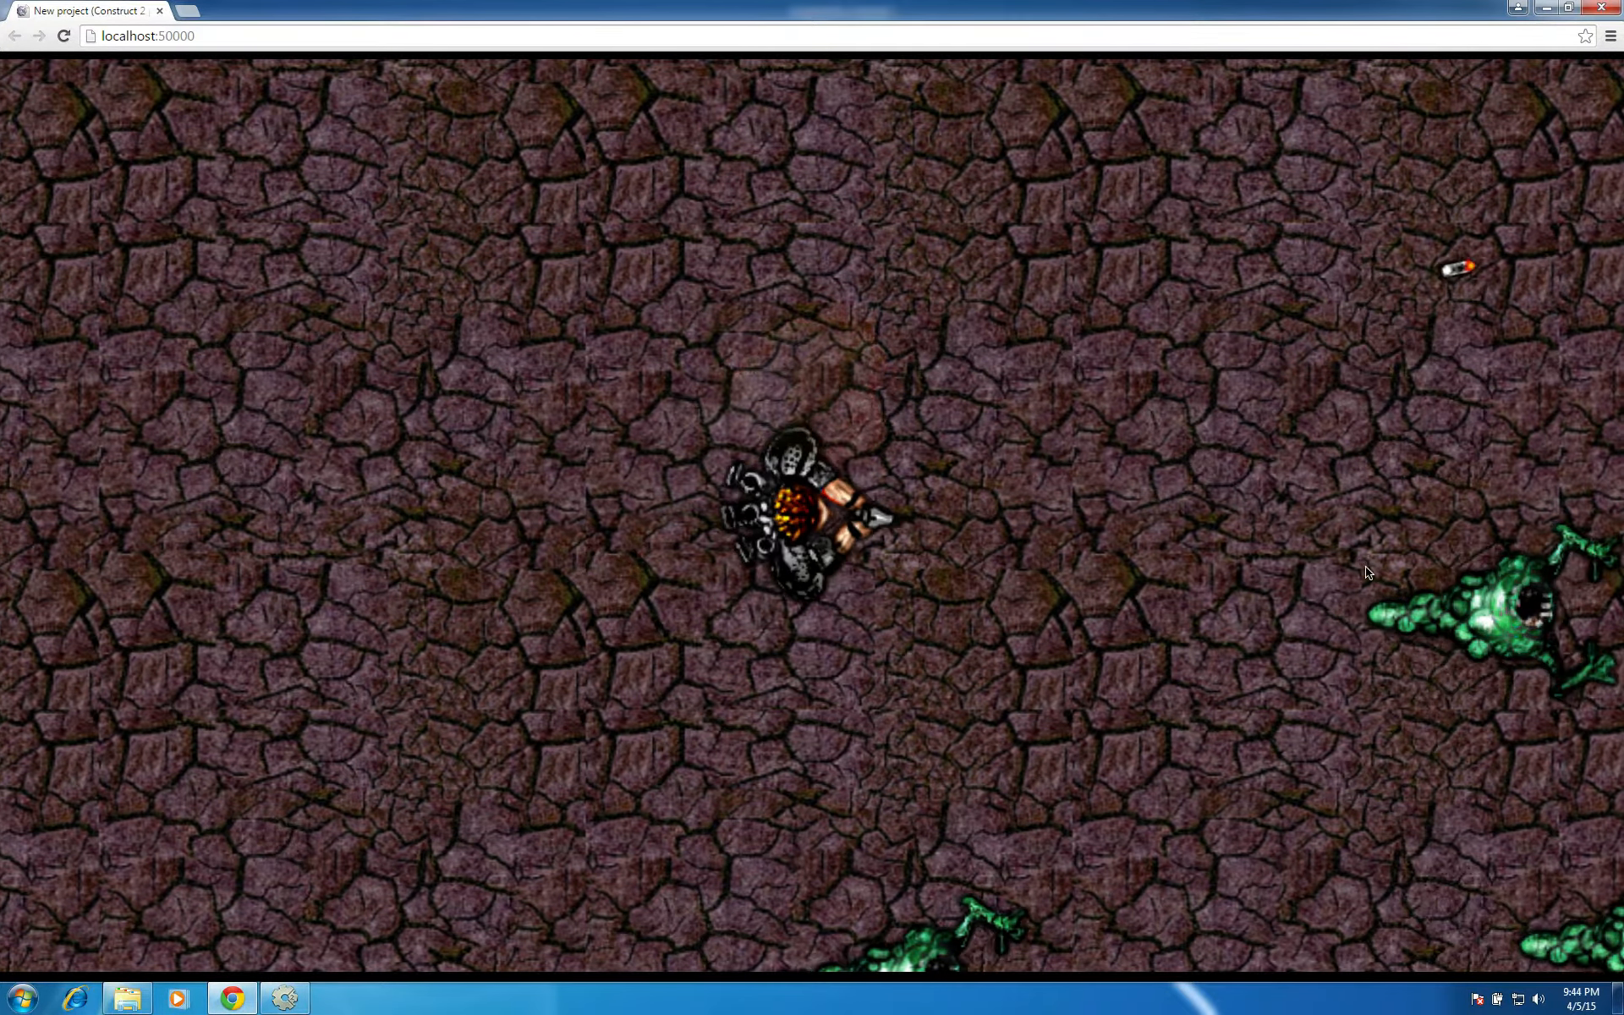
pyautogui.click(1369, 602)
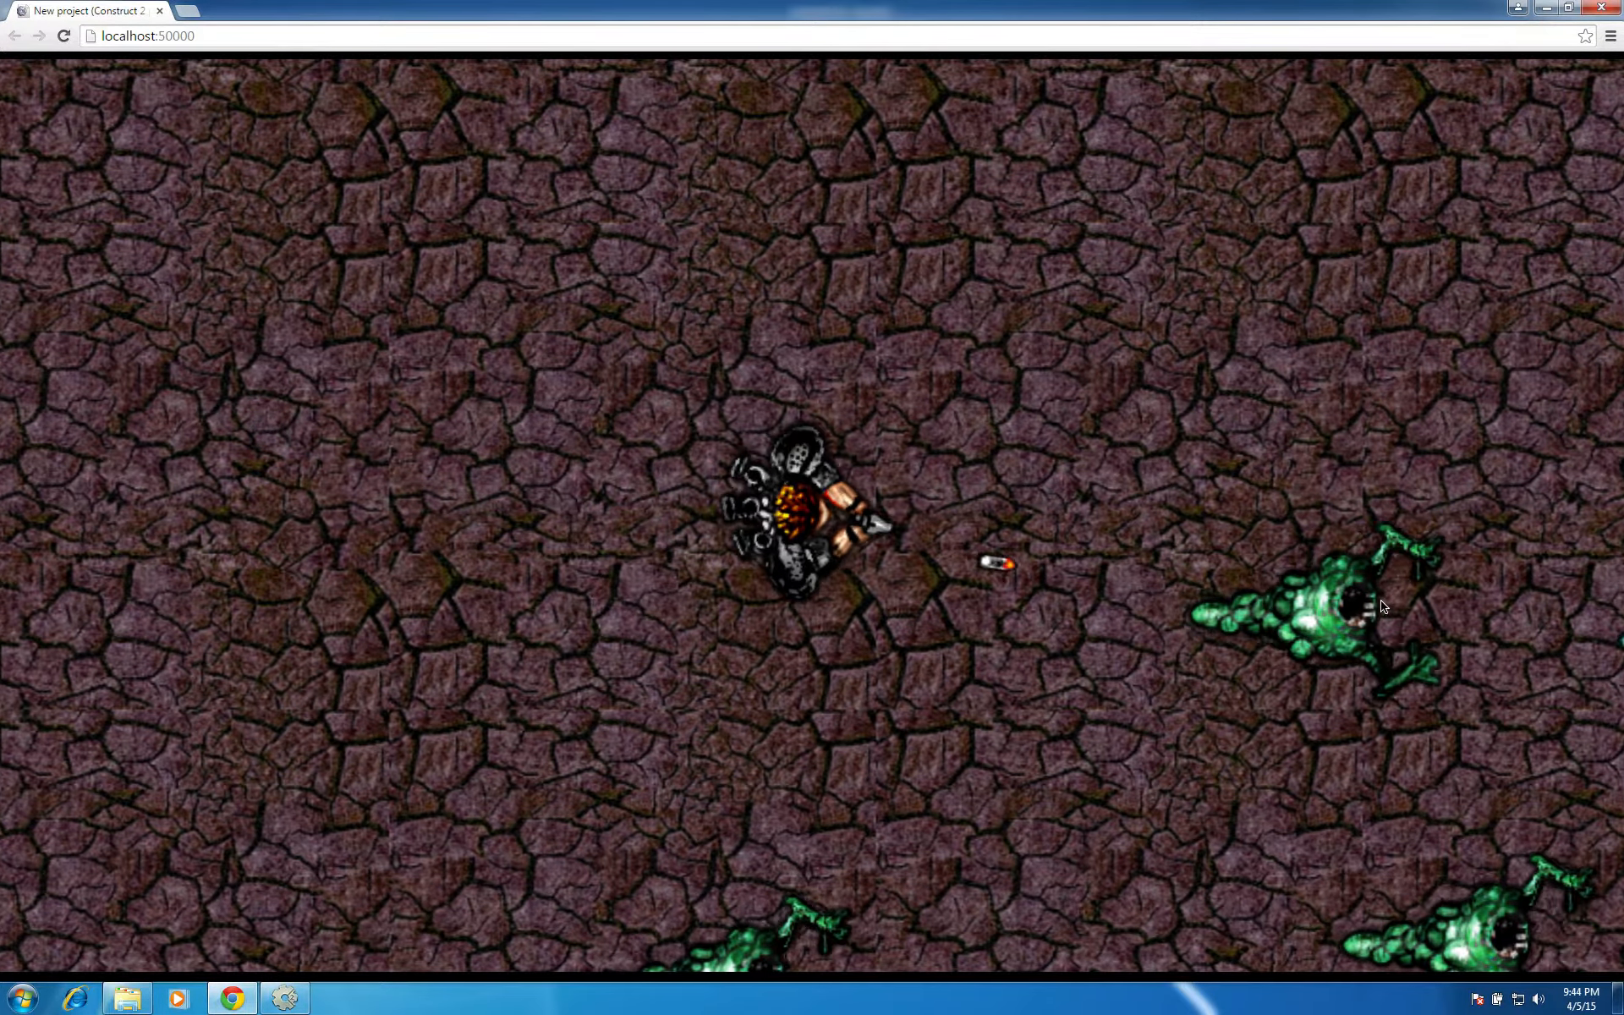
pyautogui.click(1369, 622)
pyautogui.click(1370, 359)
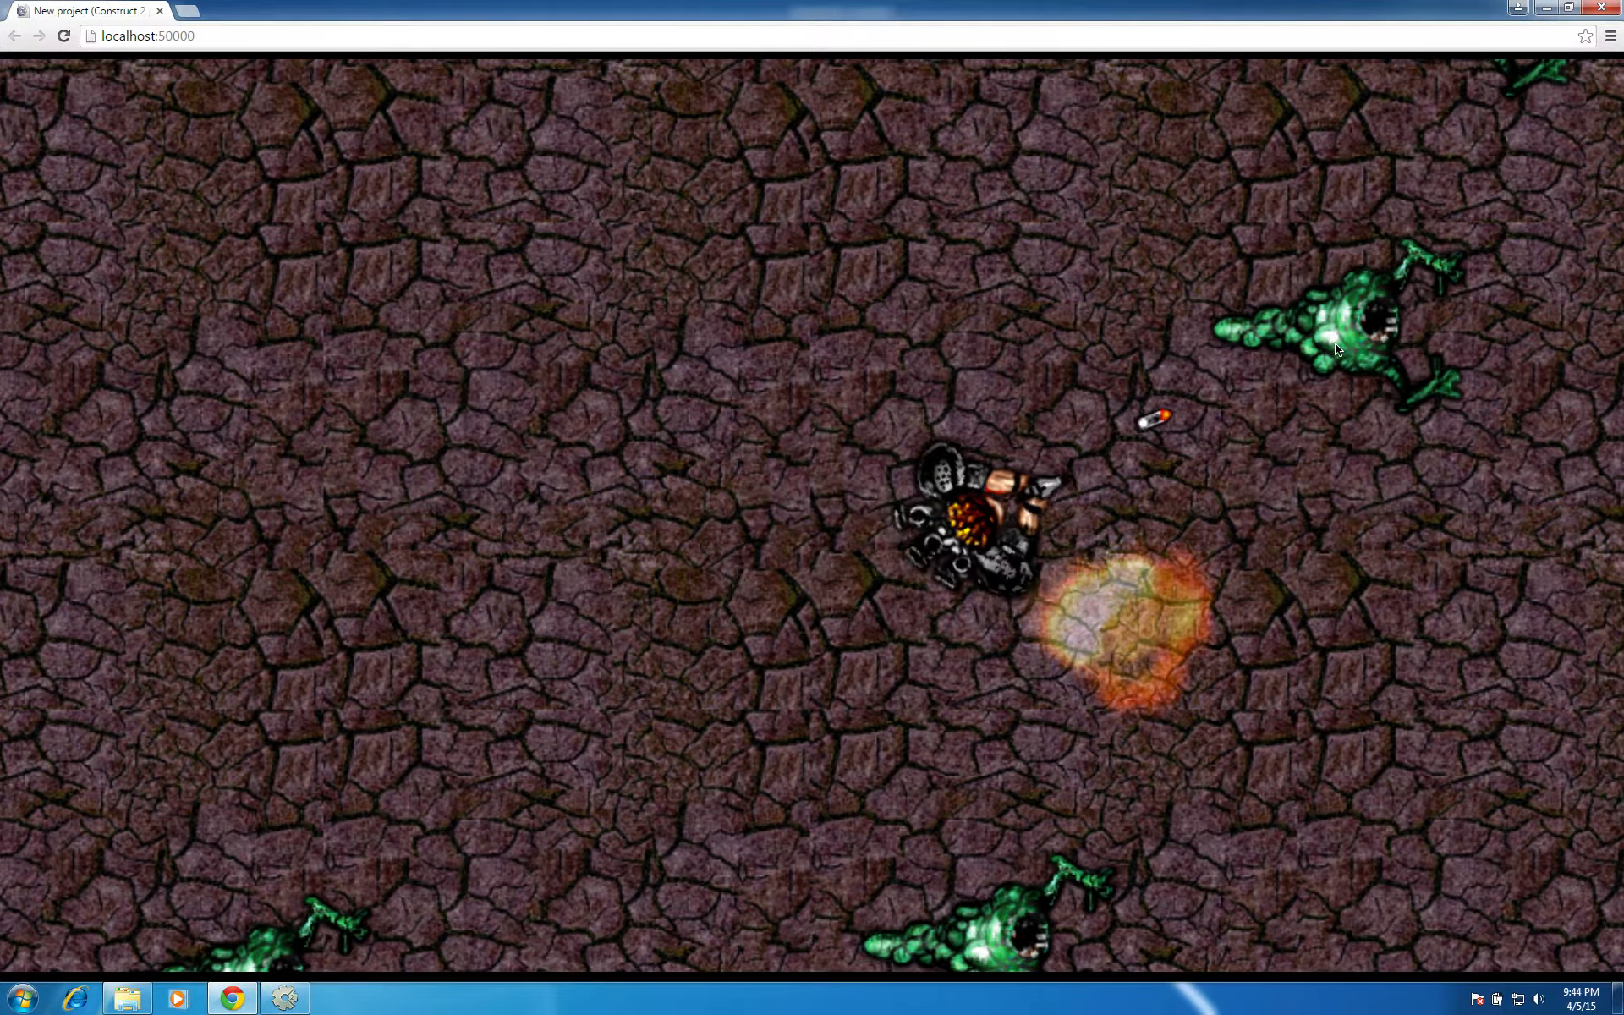
pyautogui.click(1470, 156)
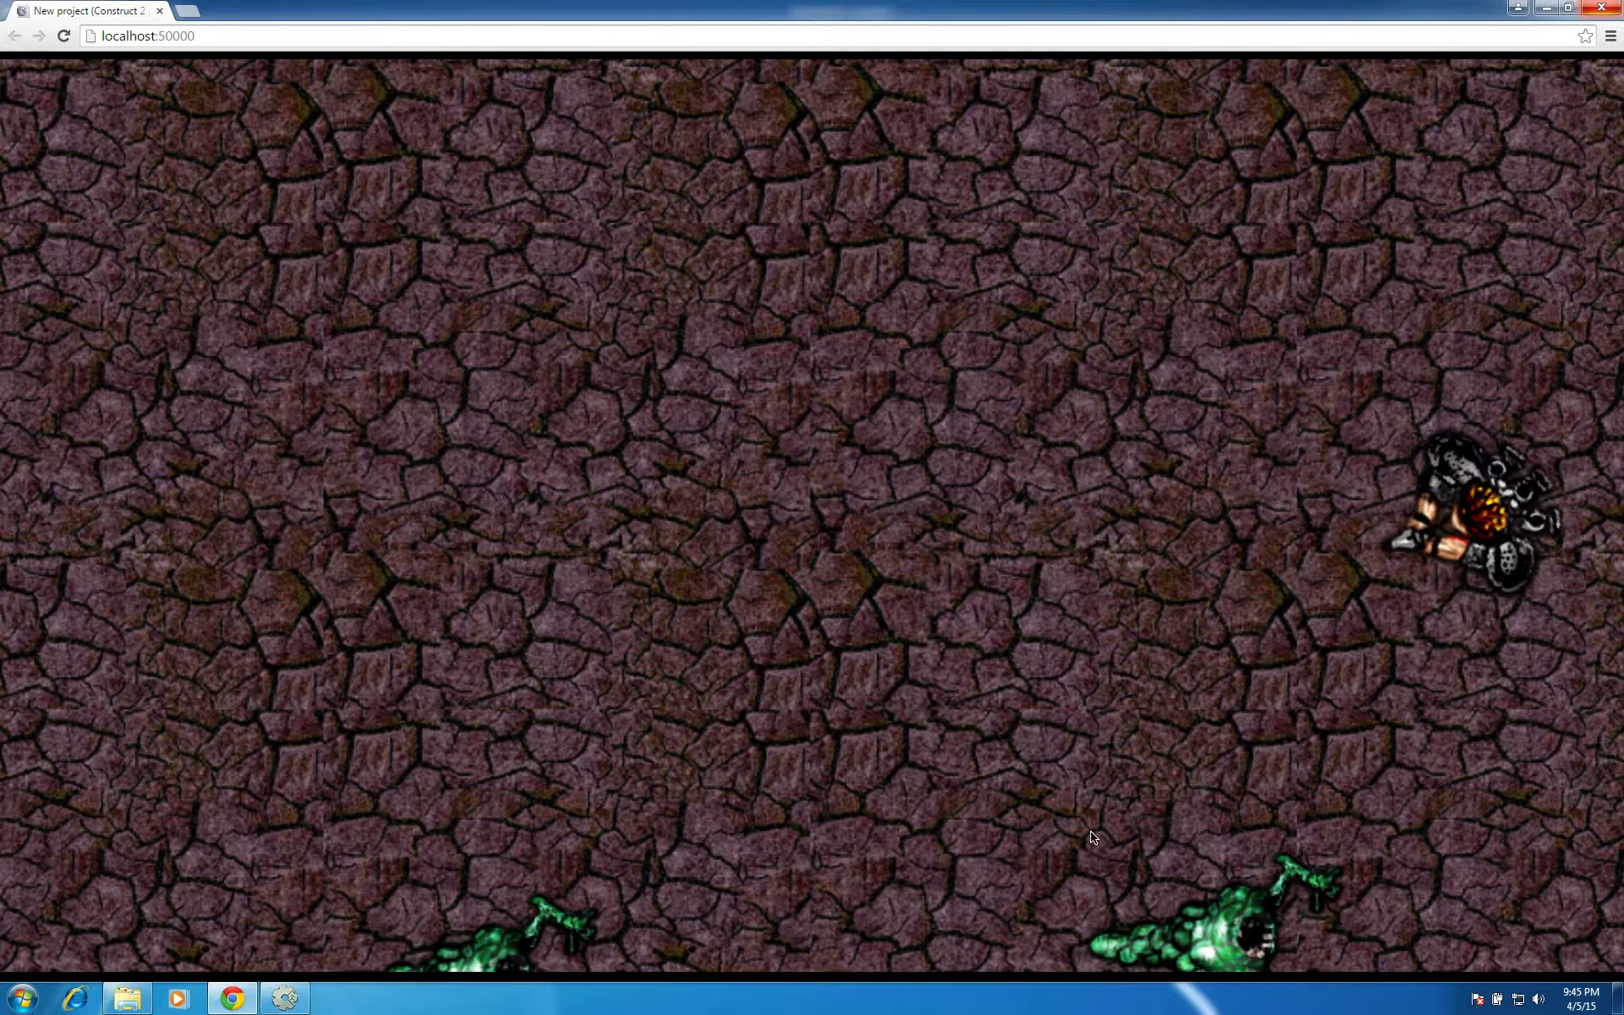
pyautogui.click(1227, 897)
pyautogui.click(618, 916)
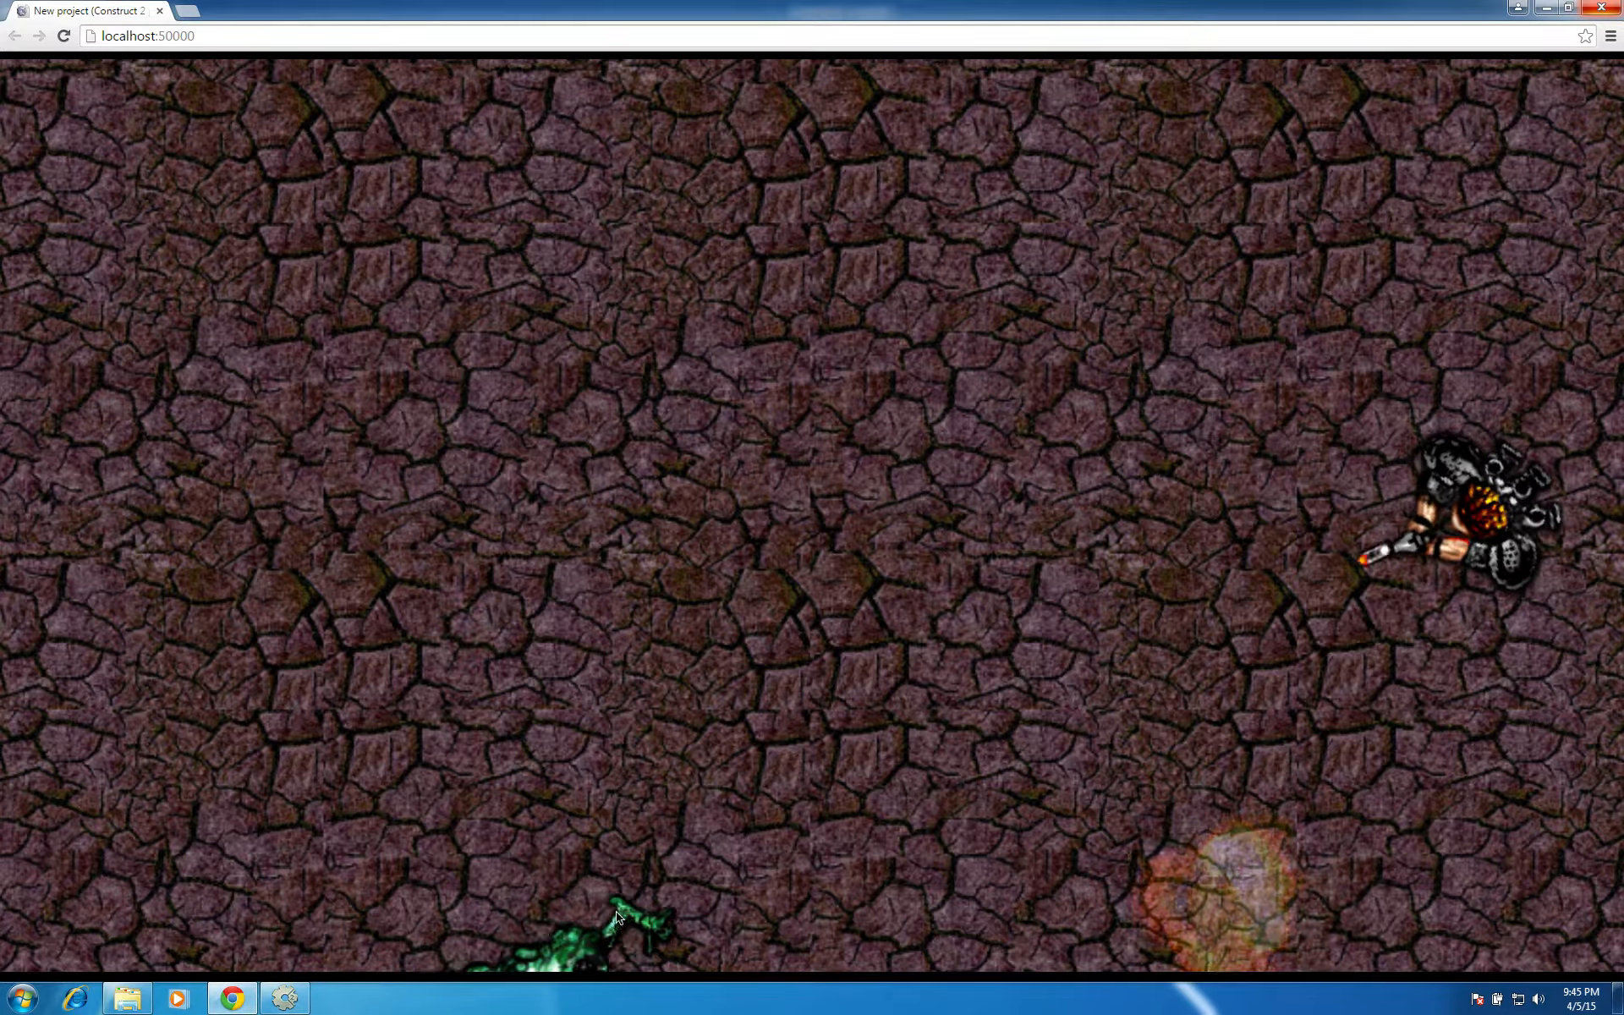
pyautogui.click(617, 918)
pyautogui.click(616, 918)
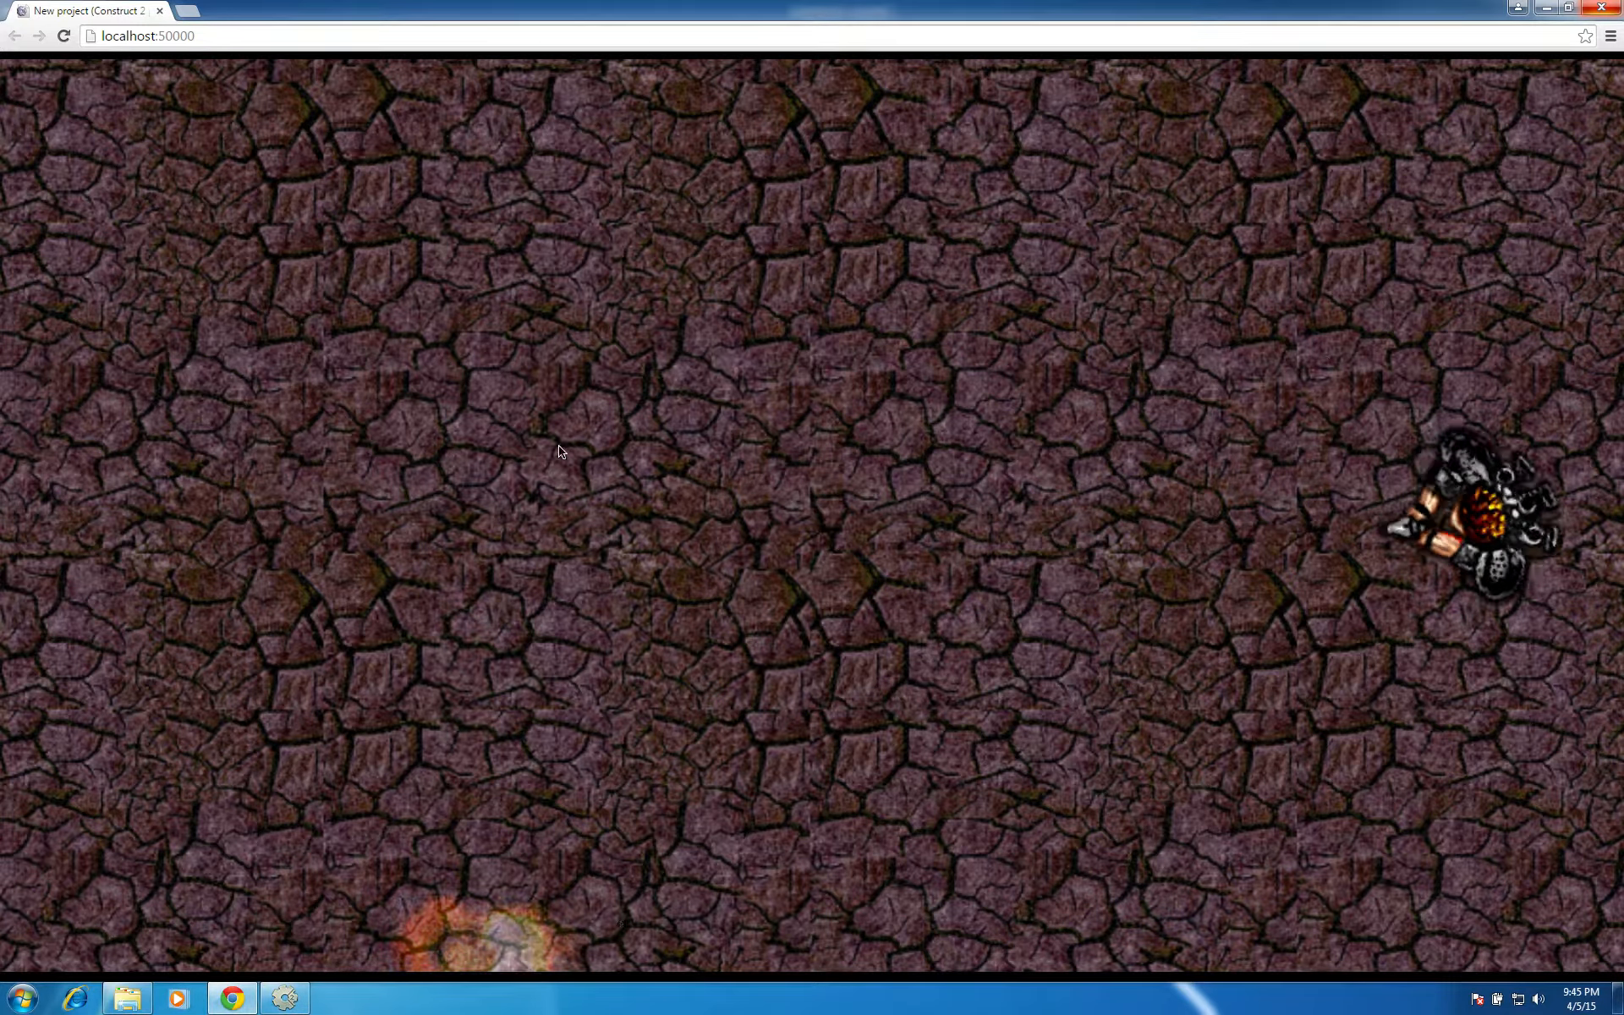
pyautogui.click(1602, 8)
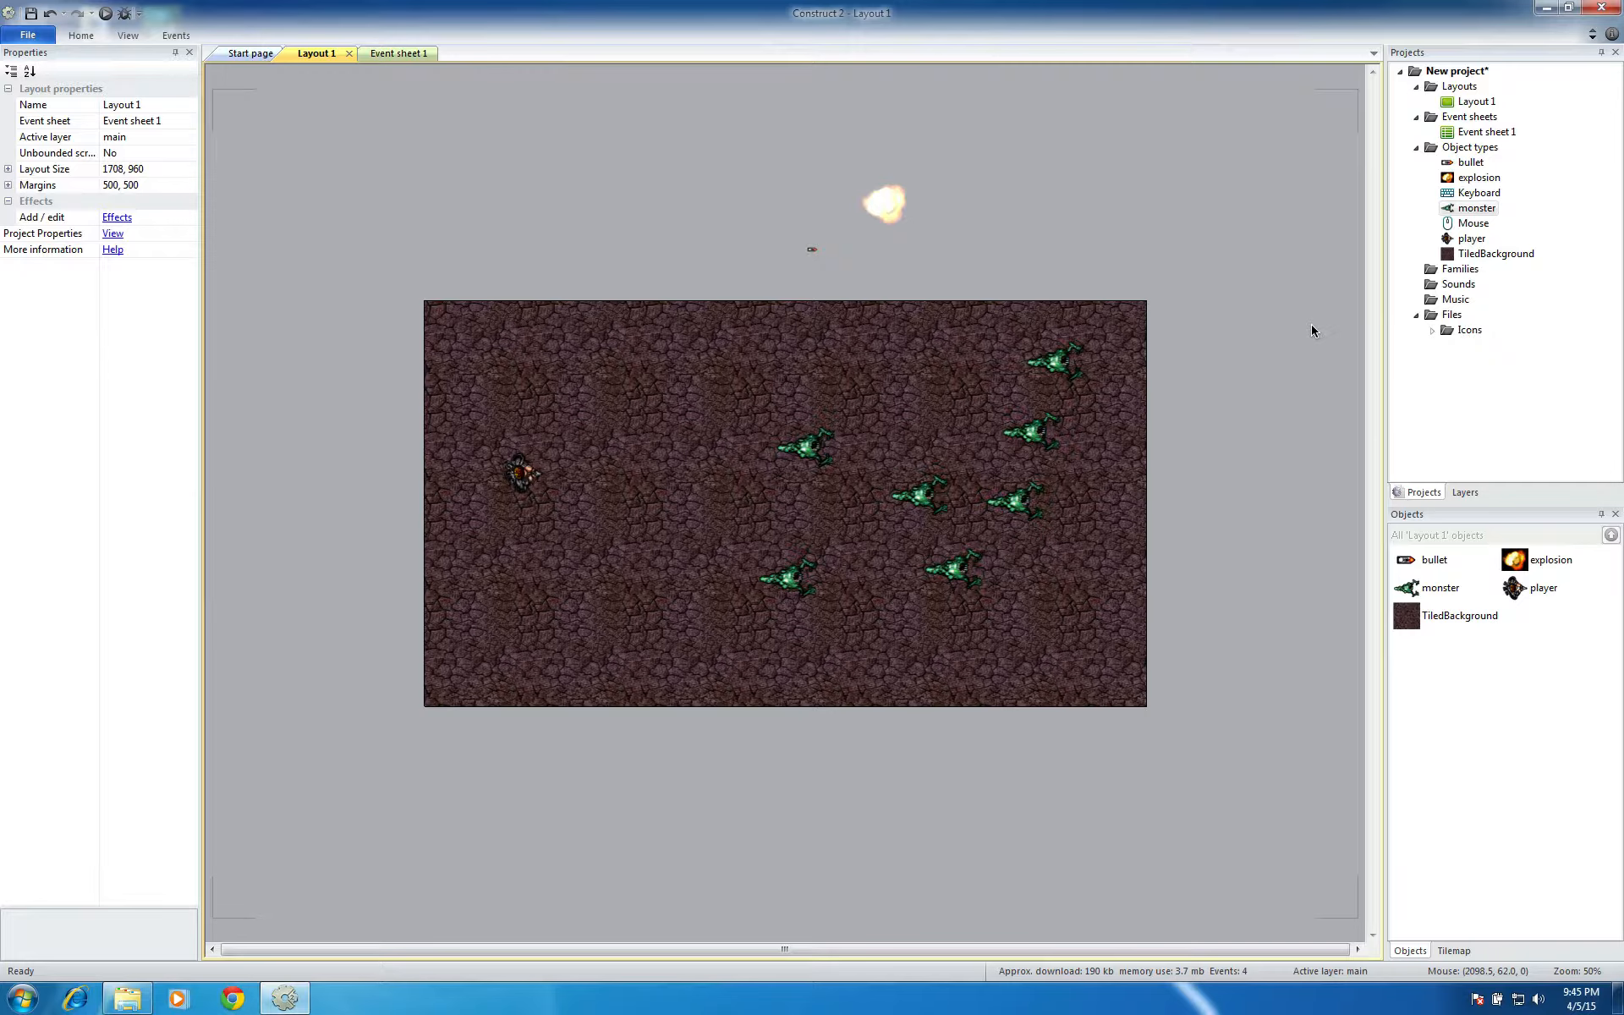
# Add the System condition On start of layout to the empty event 3 in Event sheet 1
pyautogui.click(415, 53)
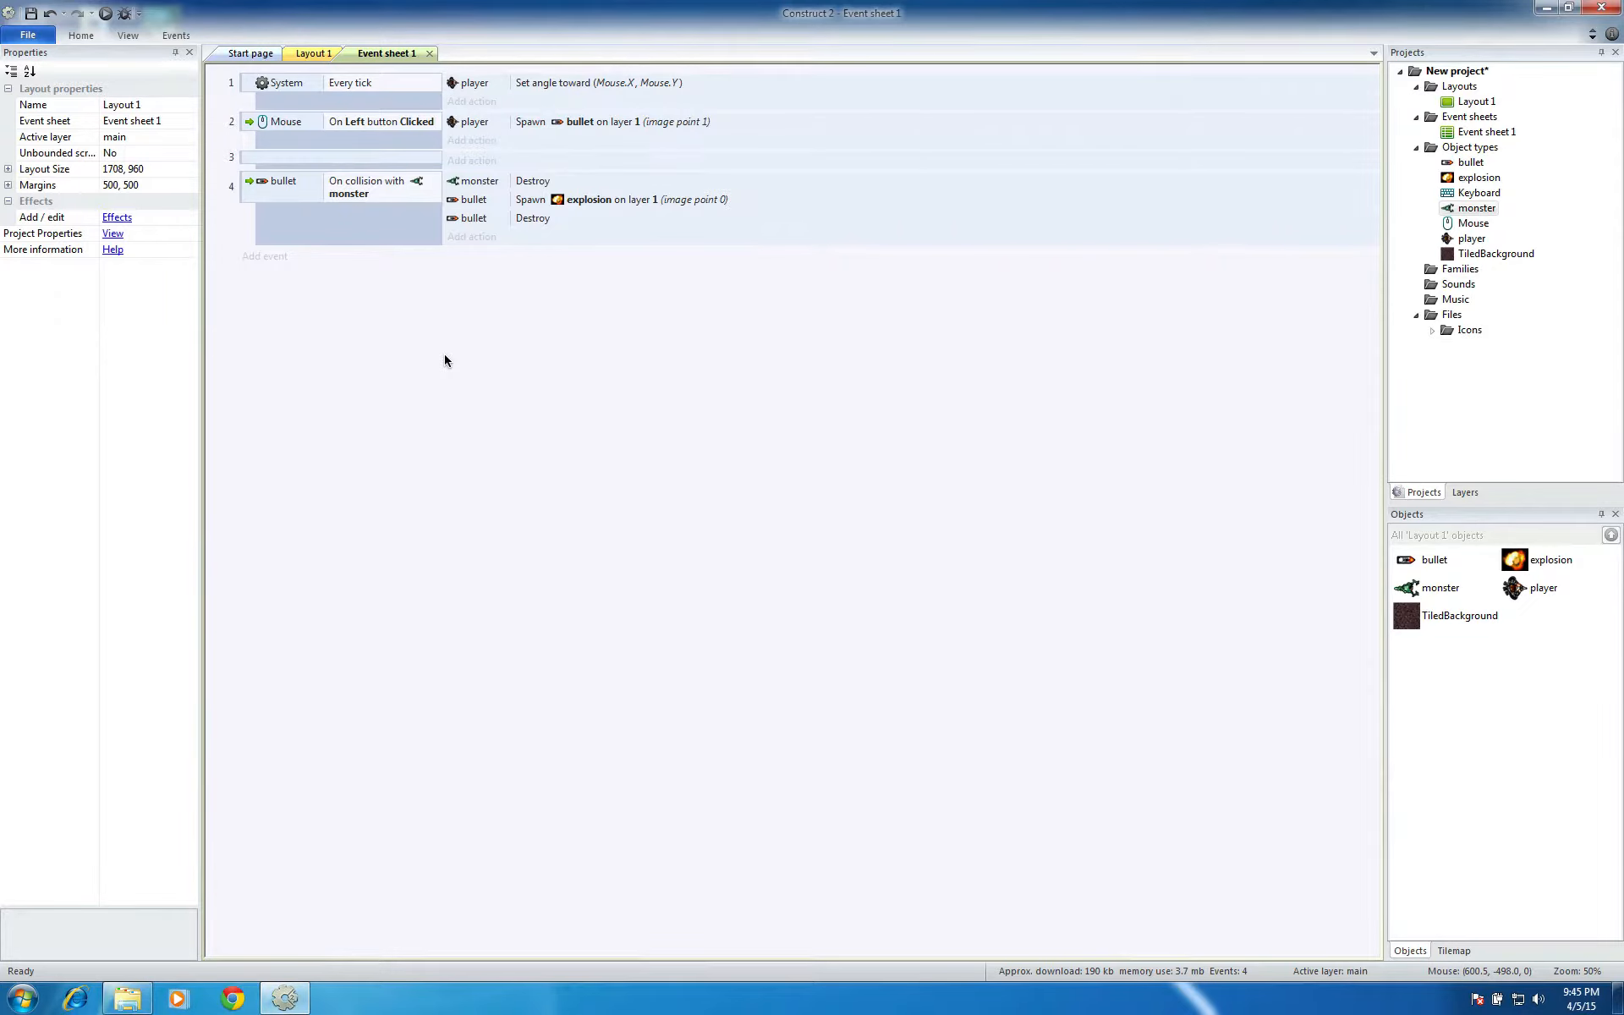
pyautogui.click(261, 161)
pyautogui.doubleClick(261, 161)
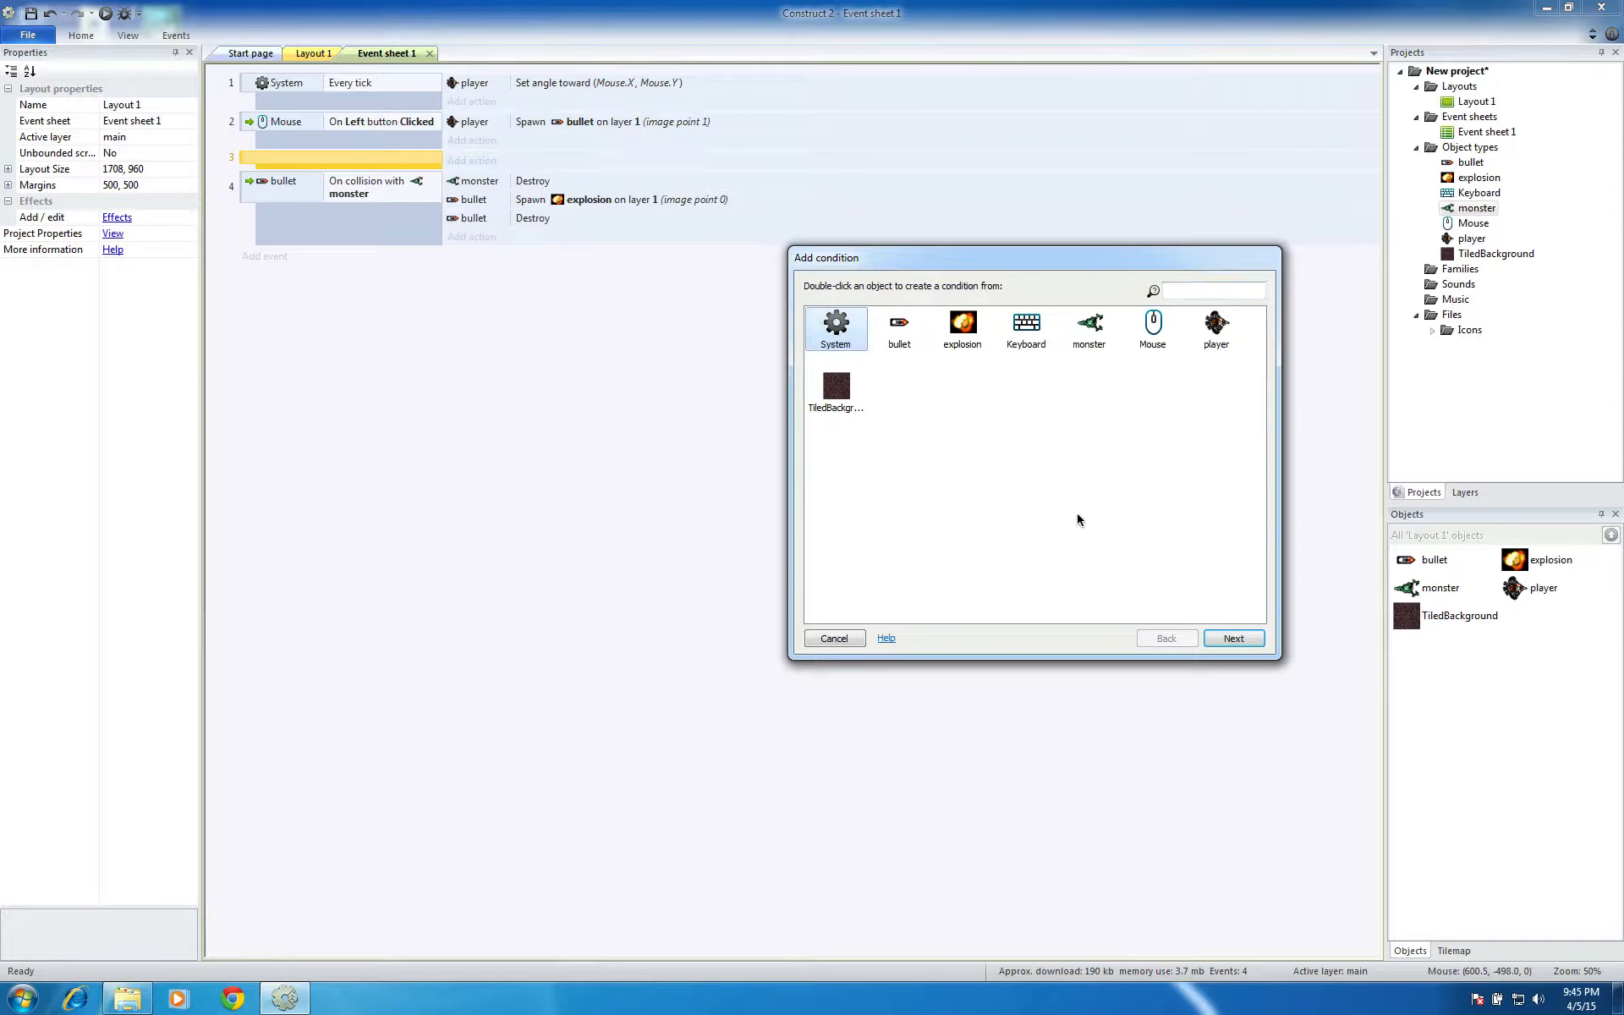
pyautogui.click(1233, 638)
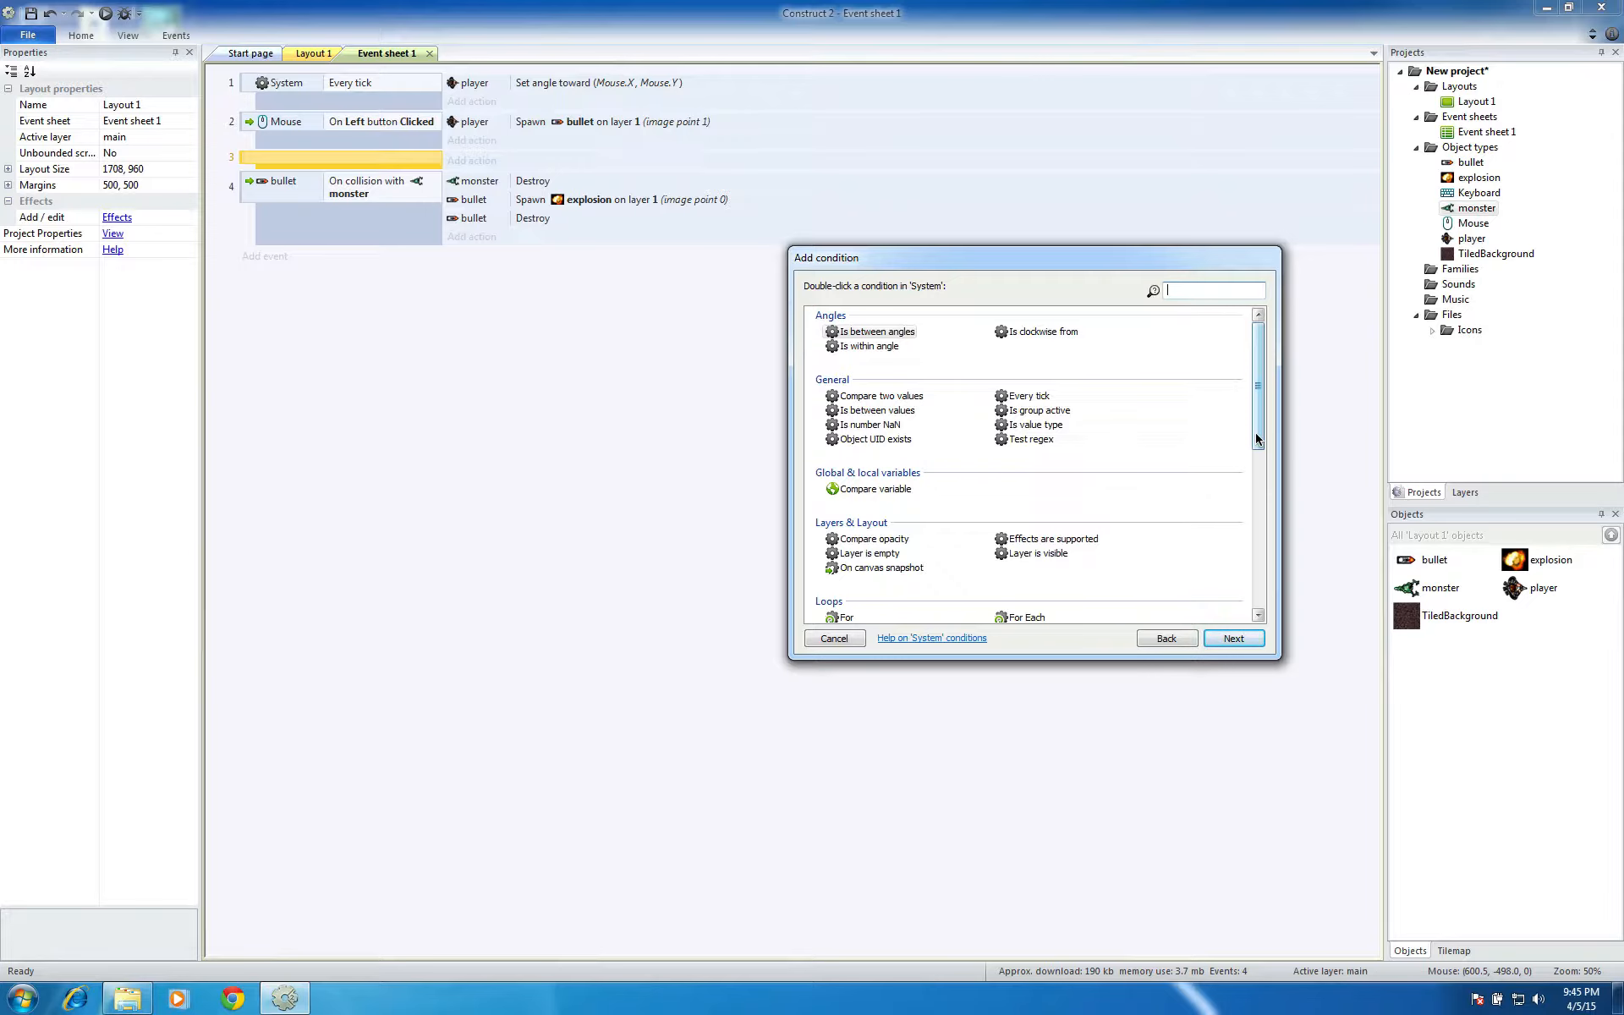
pyautogui.moveTo(1256, 439); pyautogui.dragTo(1259, 592)
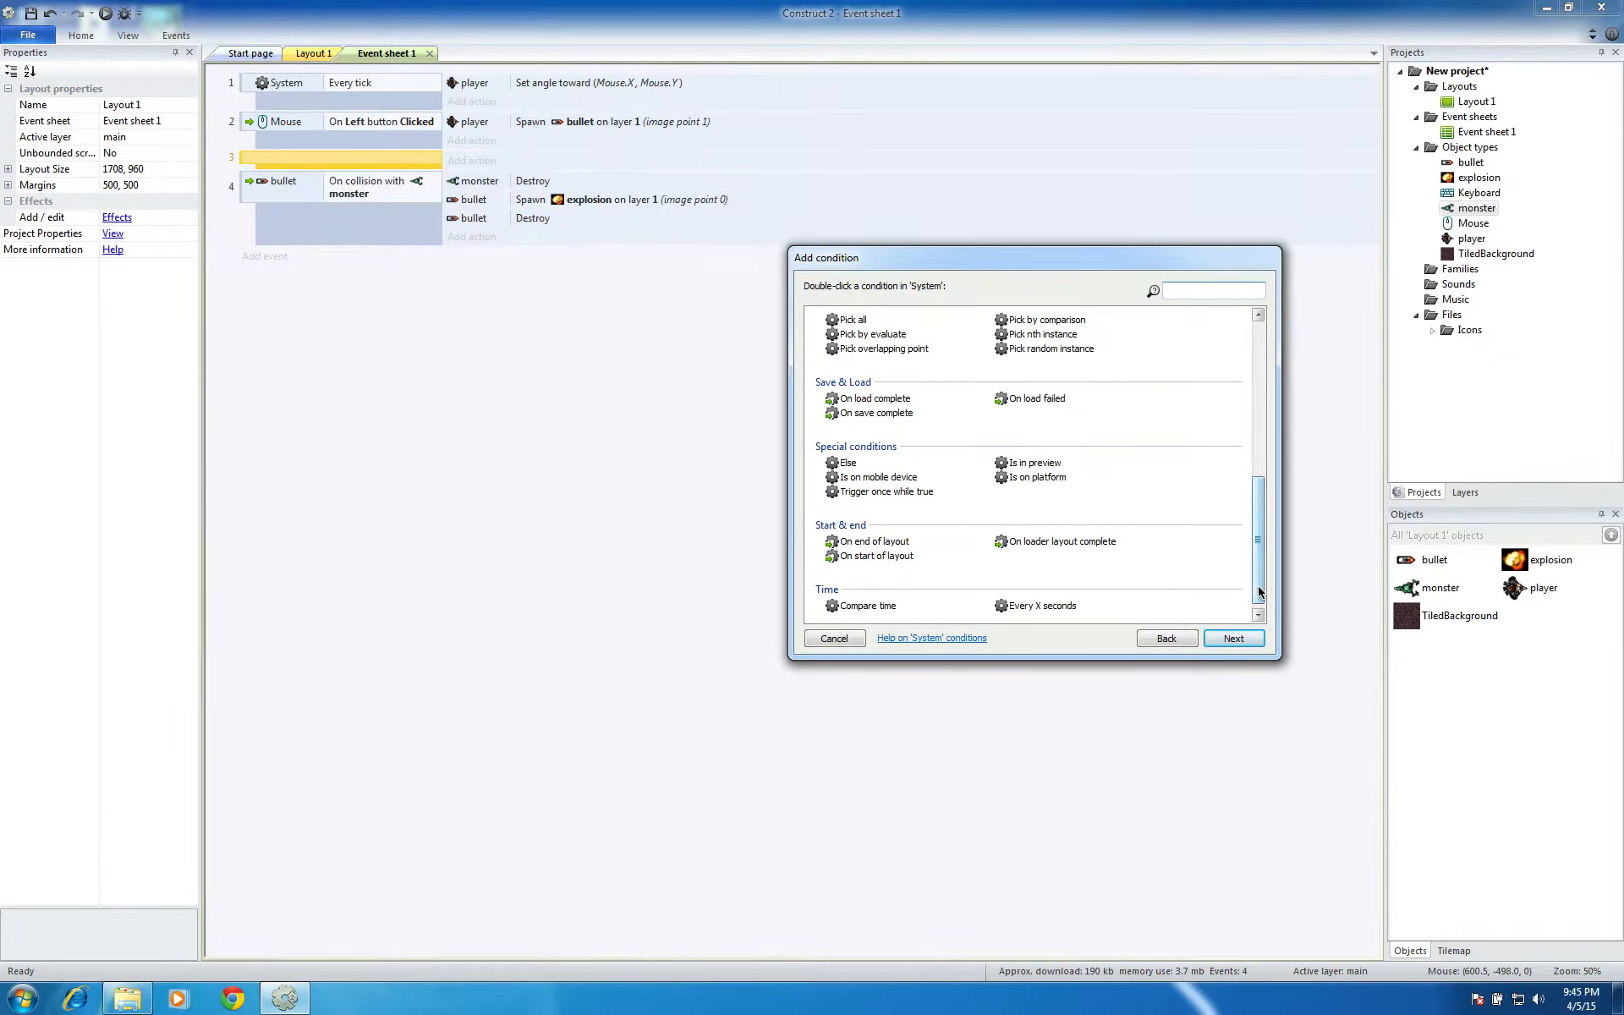
pyautogui.click(877, 556)
pyautogui.click(1208, 638)
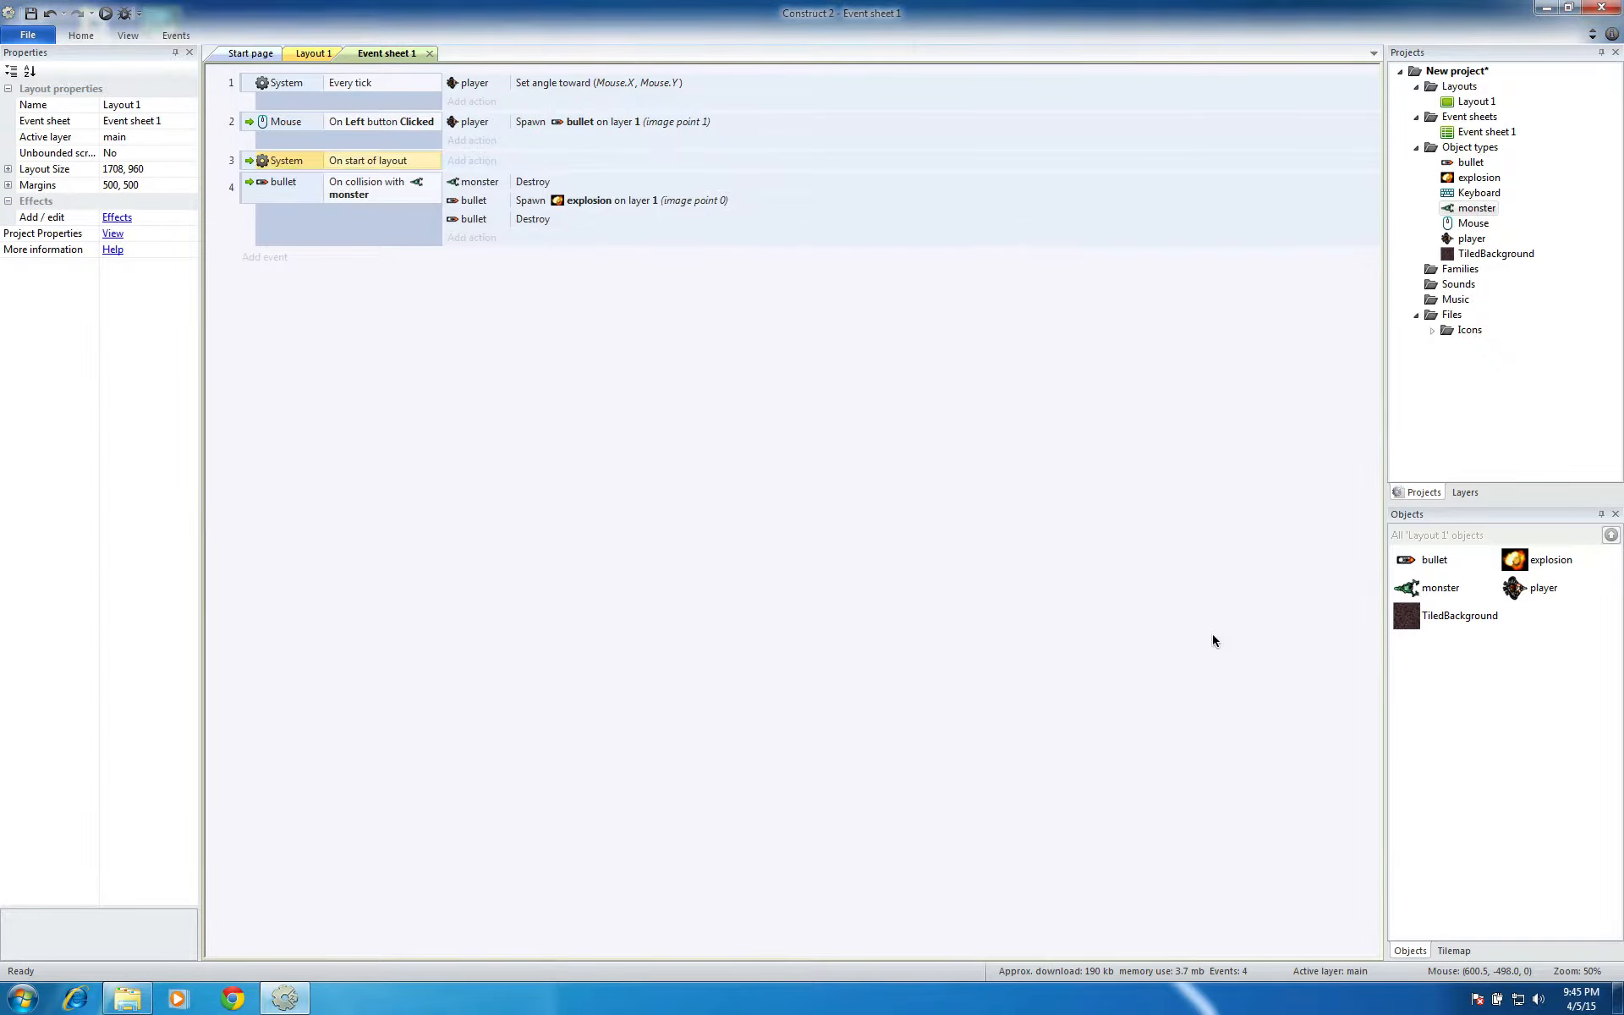
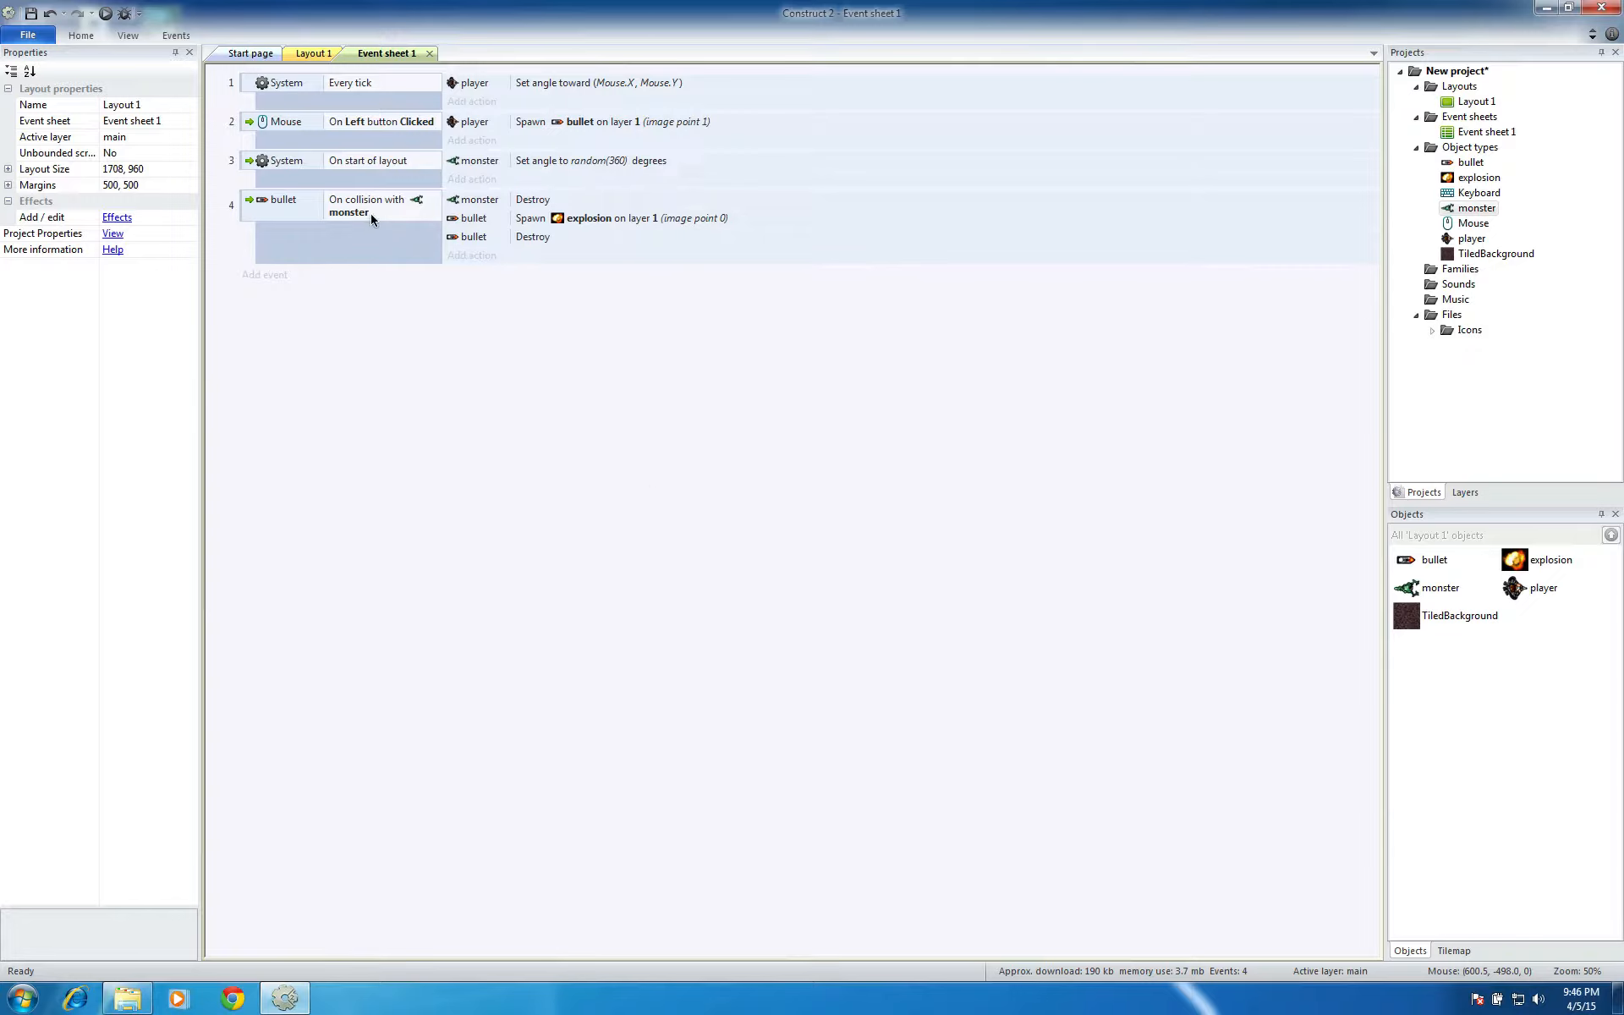
# Run the layout, move the player right and shoot at the monsters to check their random starting angles, then close the preview
pyautogui.click(106, 13)
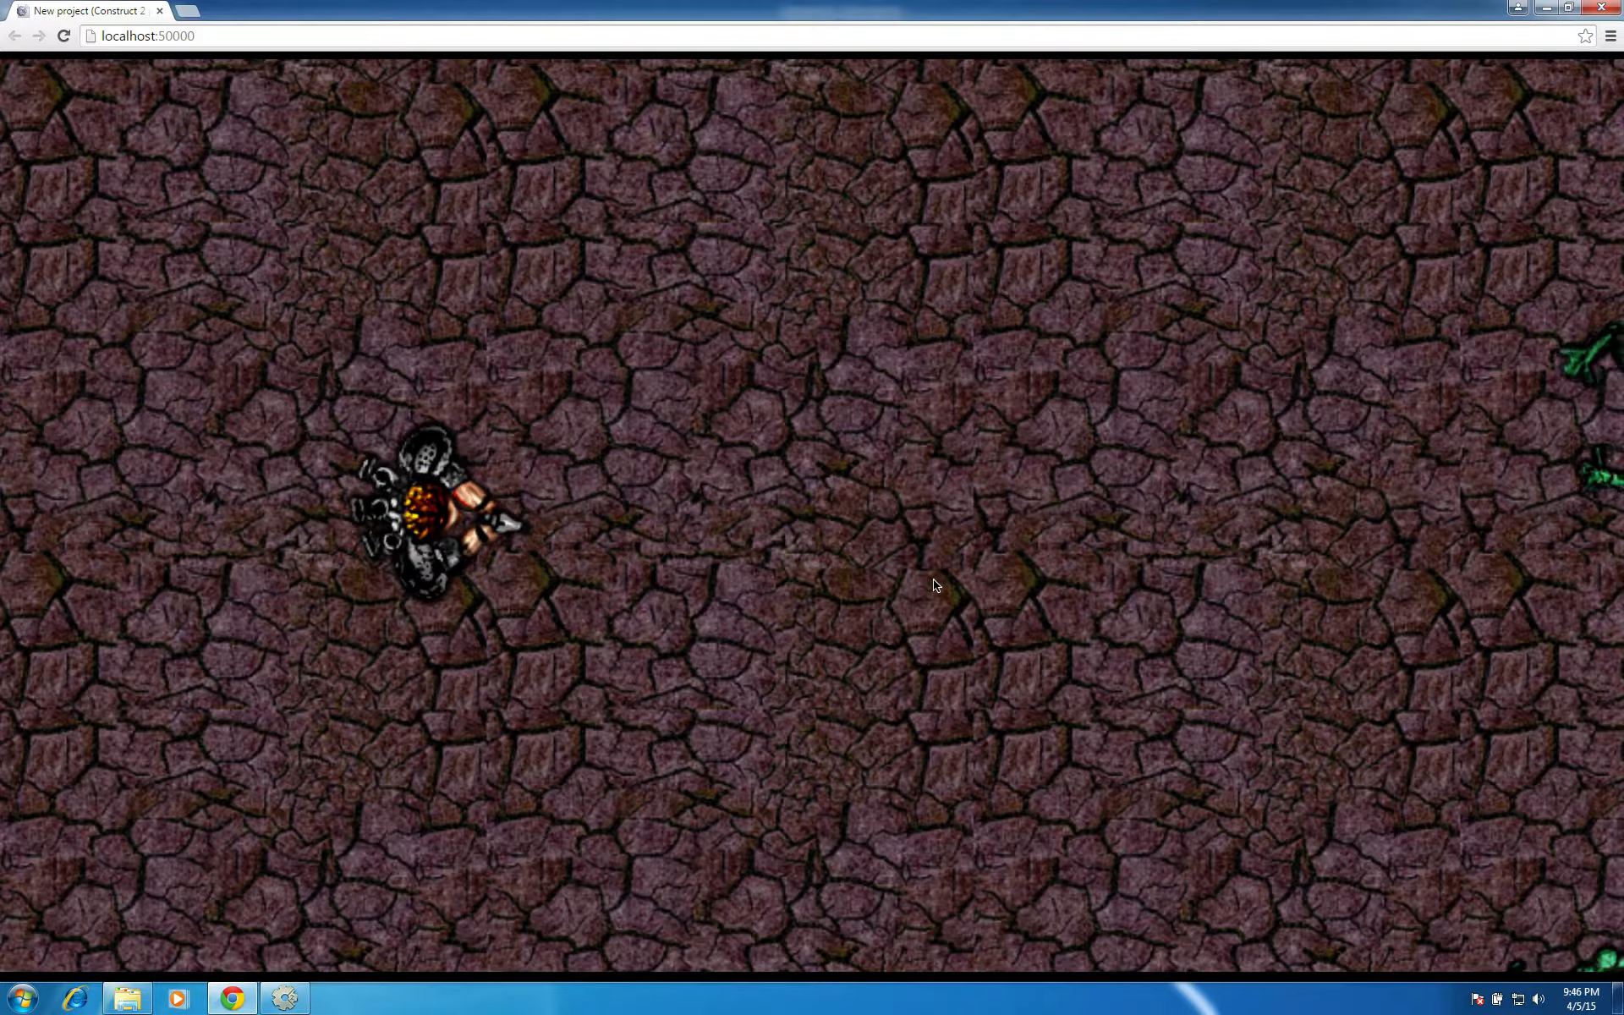
pyautogui.press('Right')
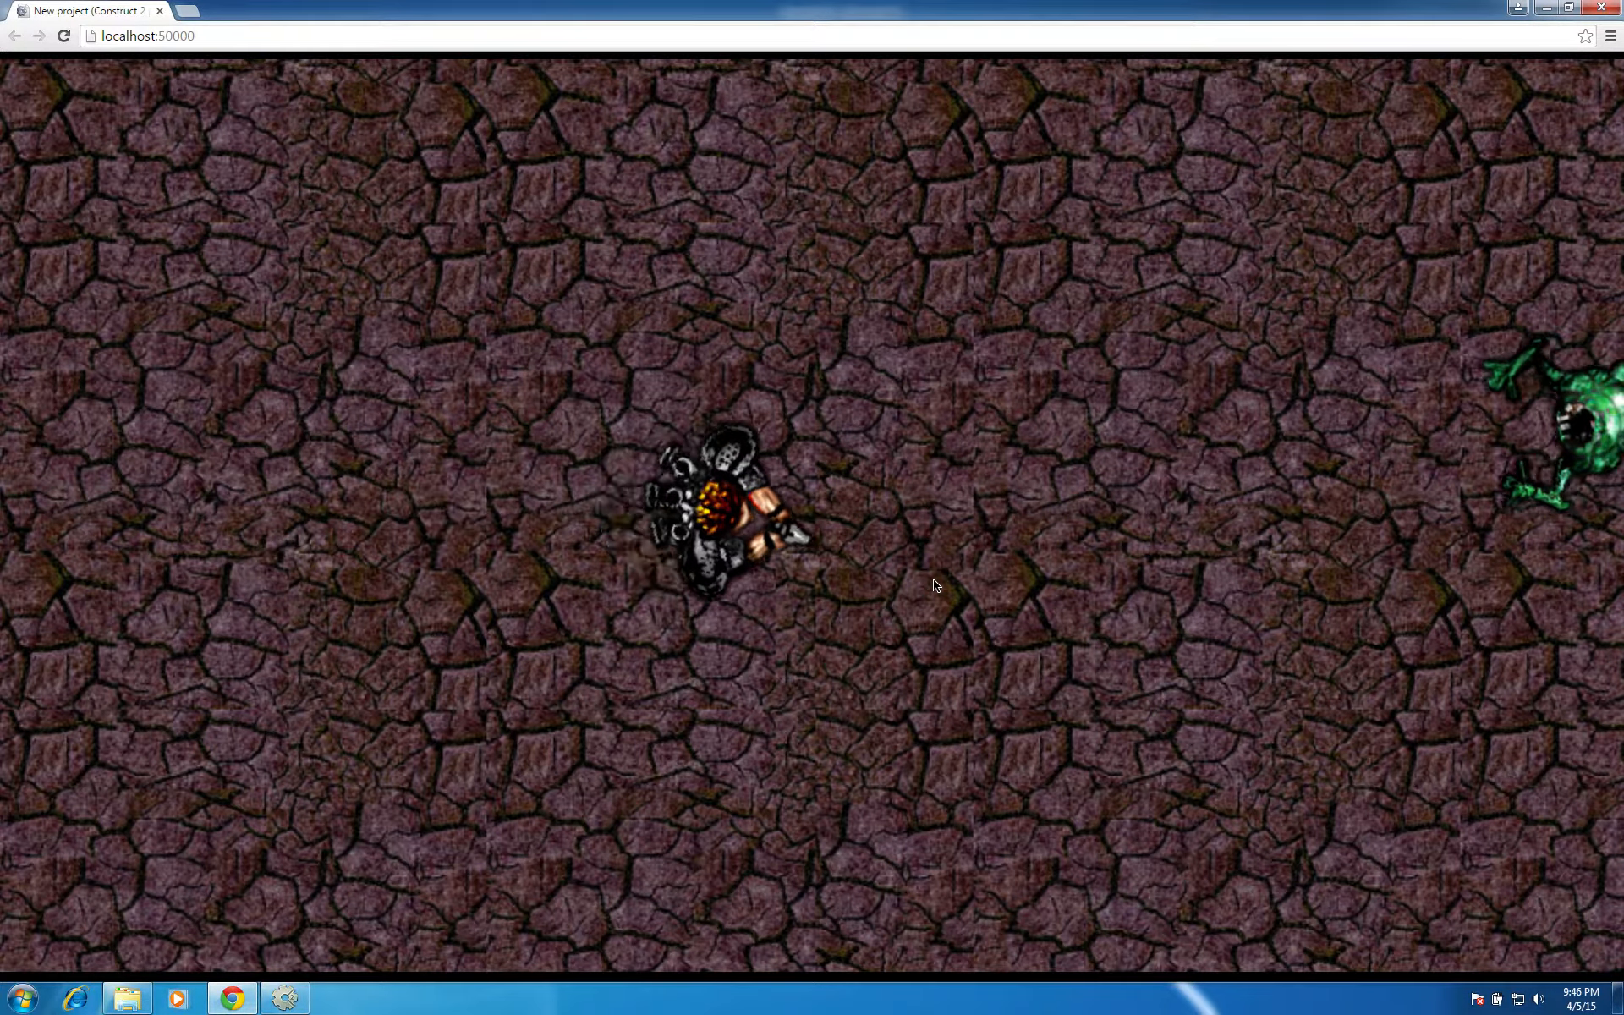
pyautogui.click(1297, 542)
pyautogui.click(1299, 588)
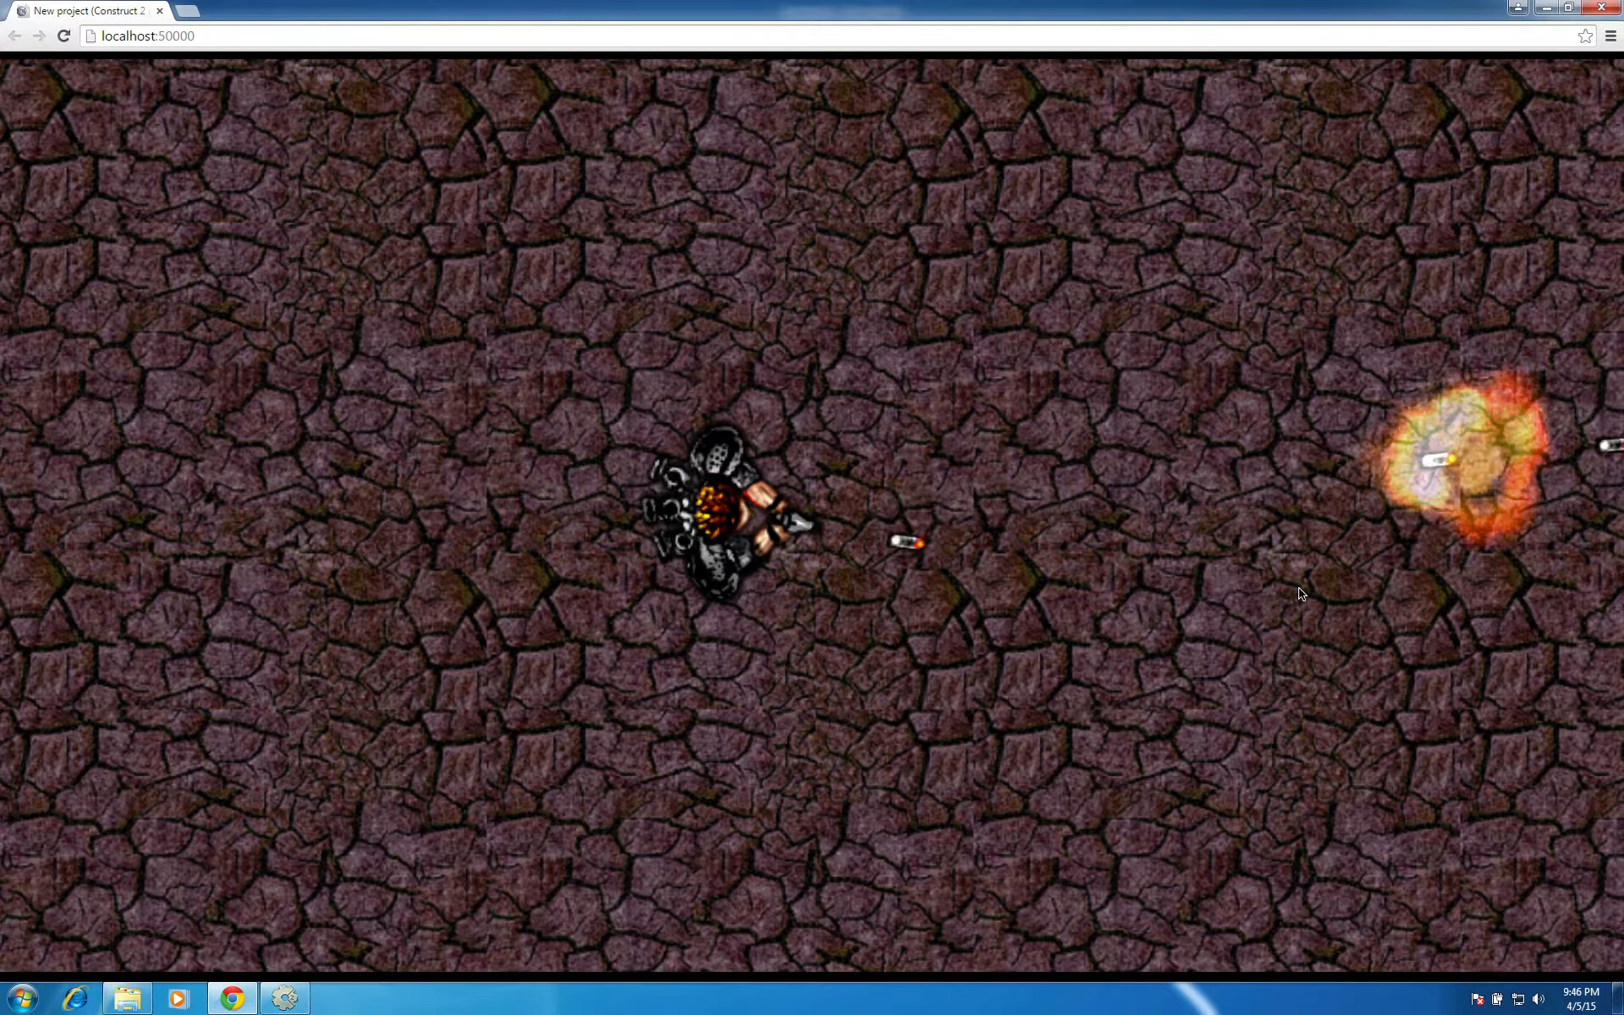
pyautogui.press('Right')
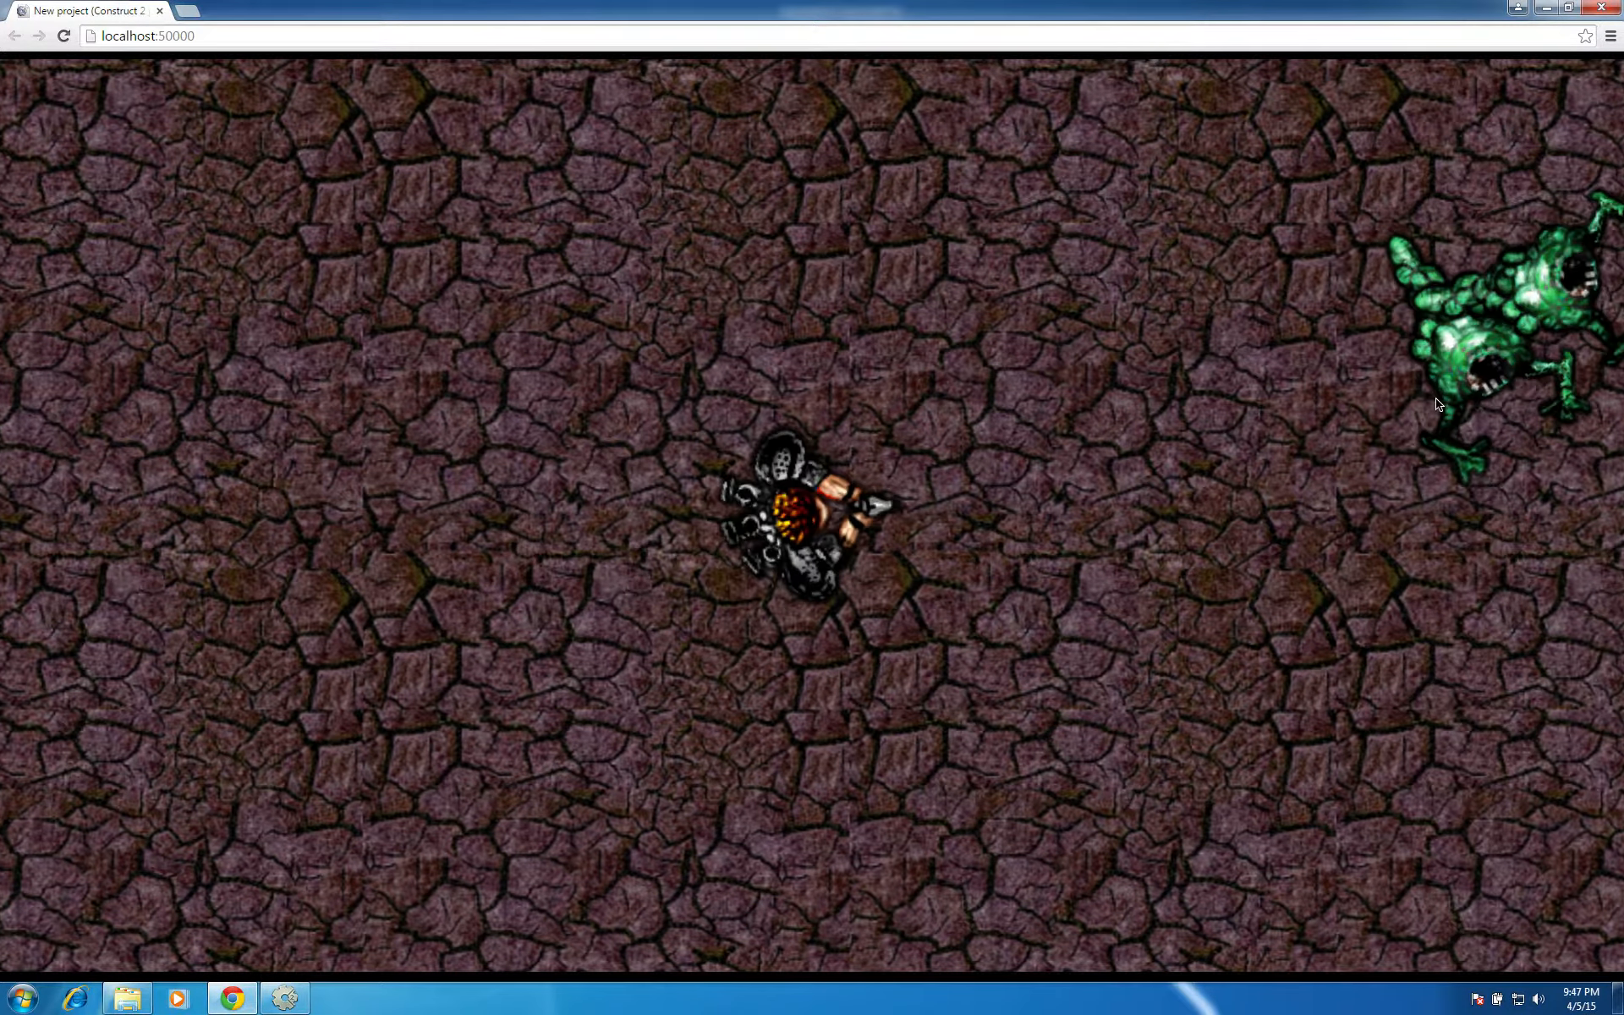
pyautogui.click(1438, 404)
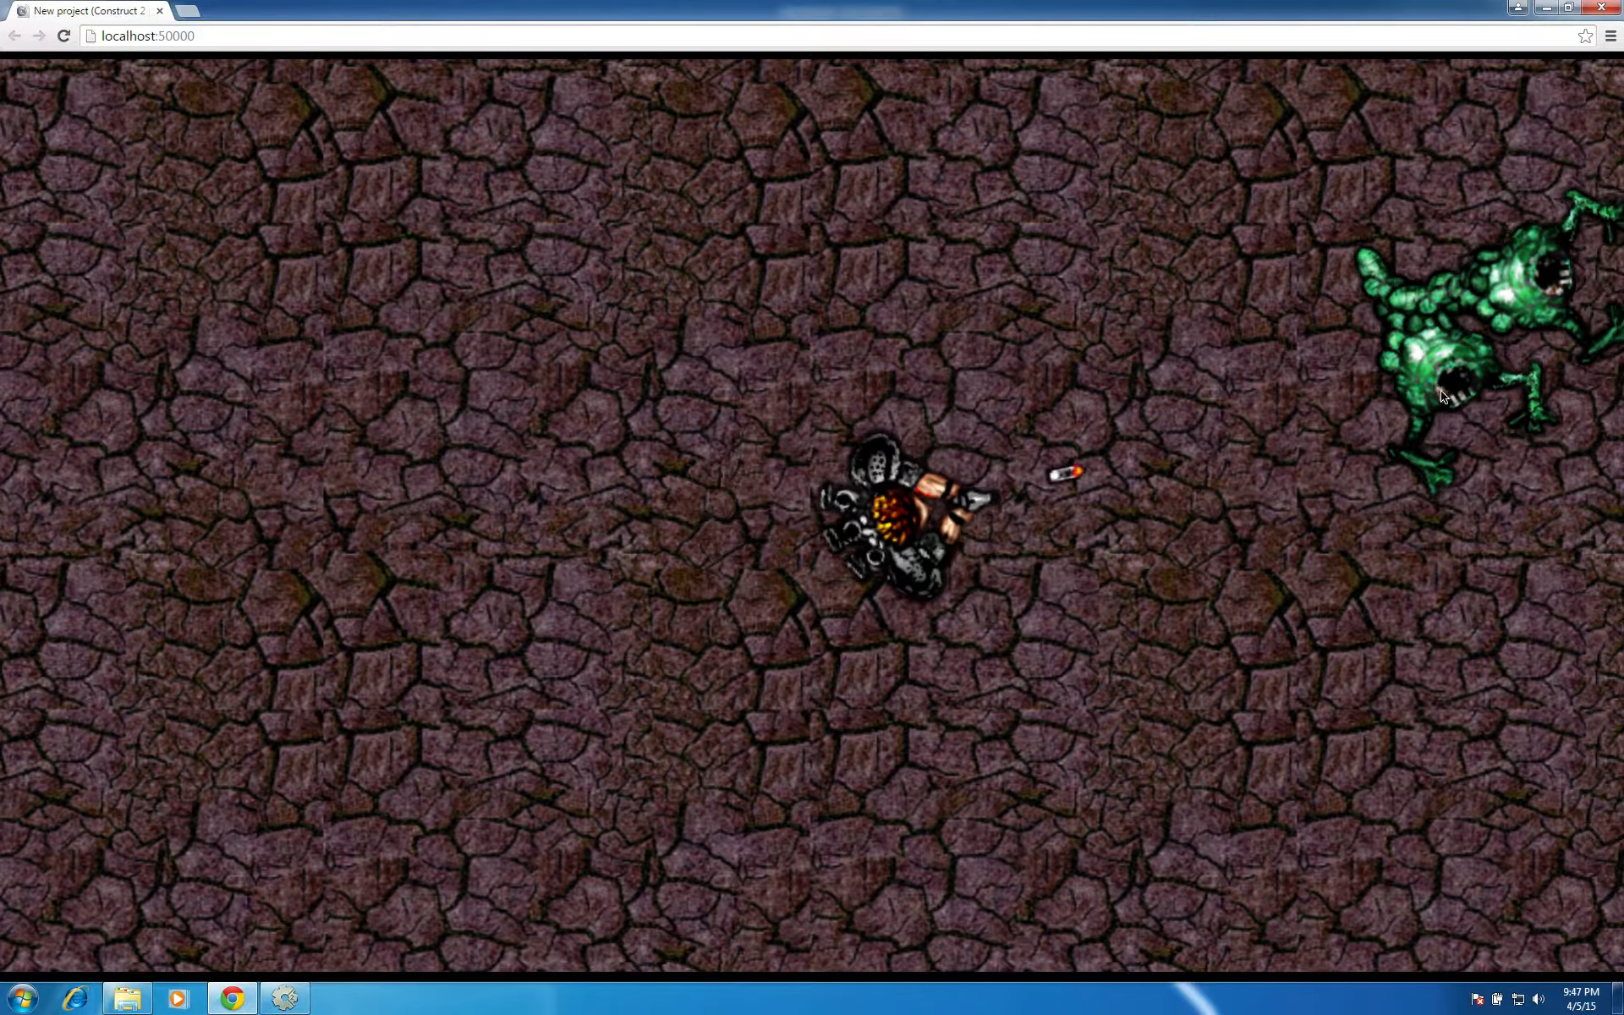
pyautogui.press('Left')
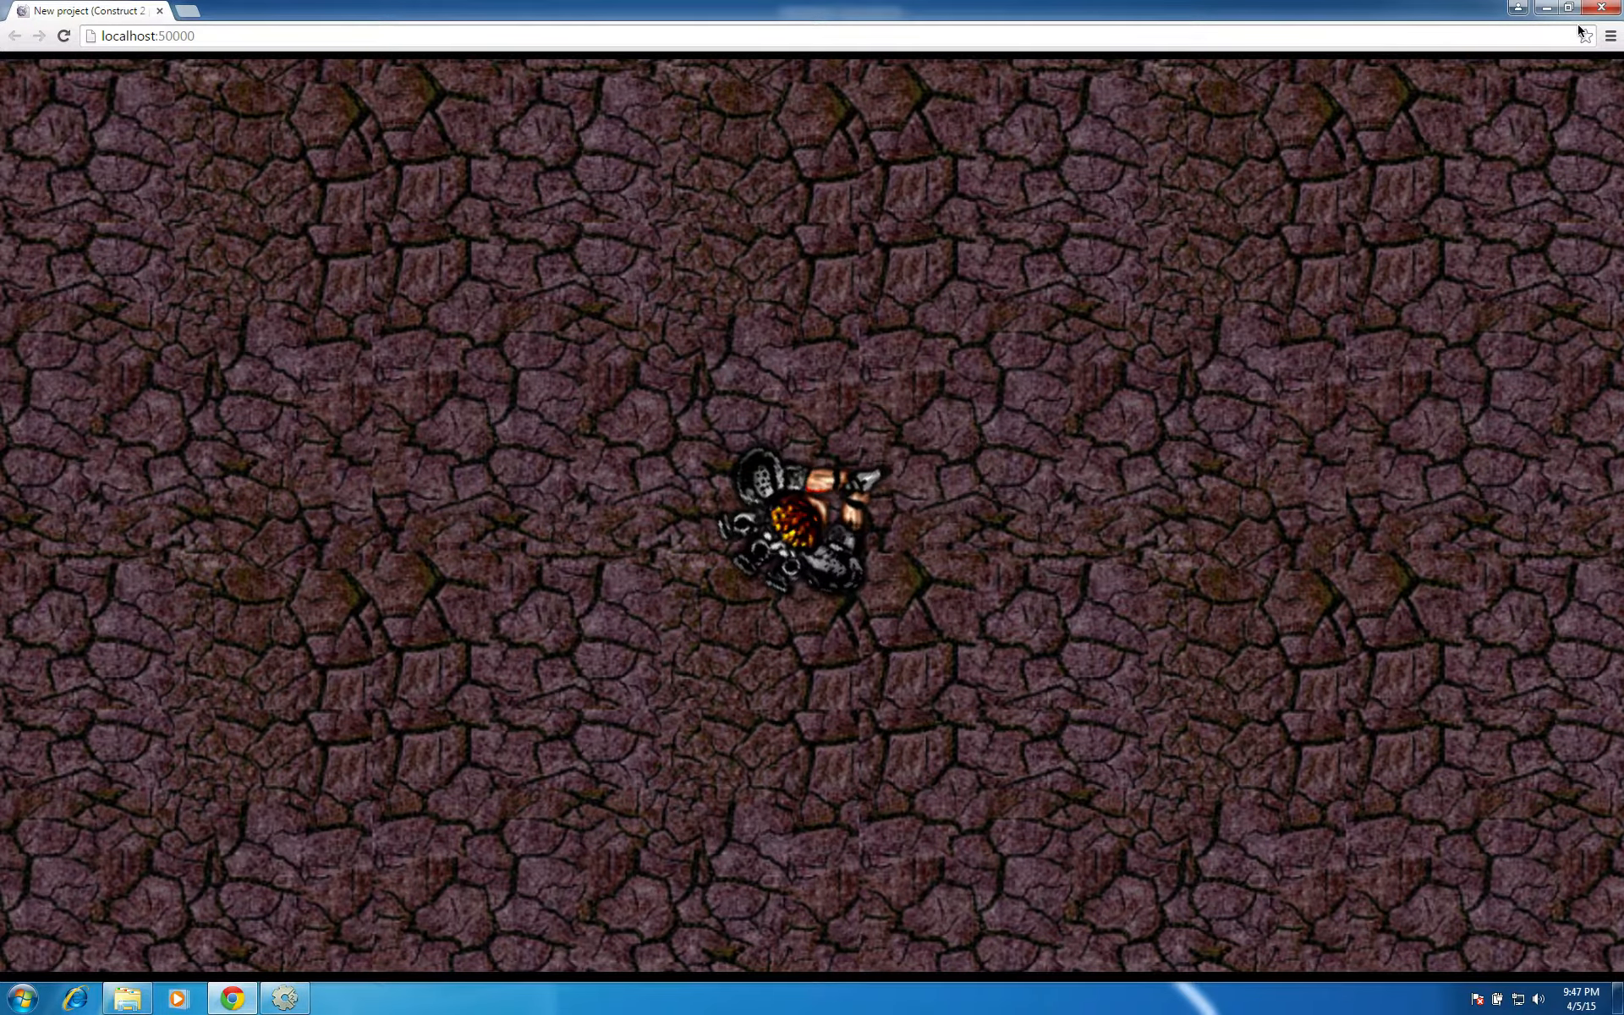
pyautogui.click(1602, 8)
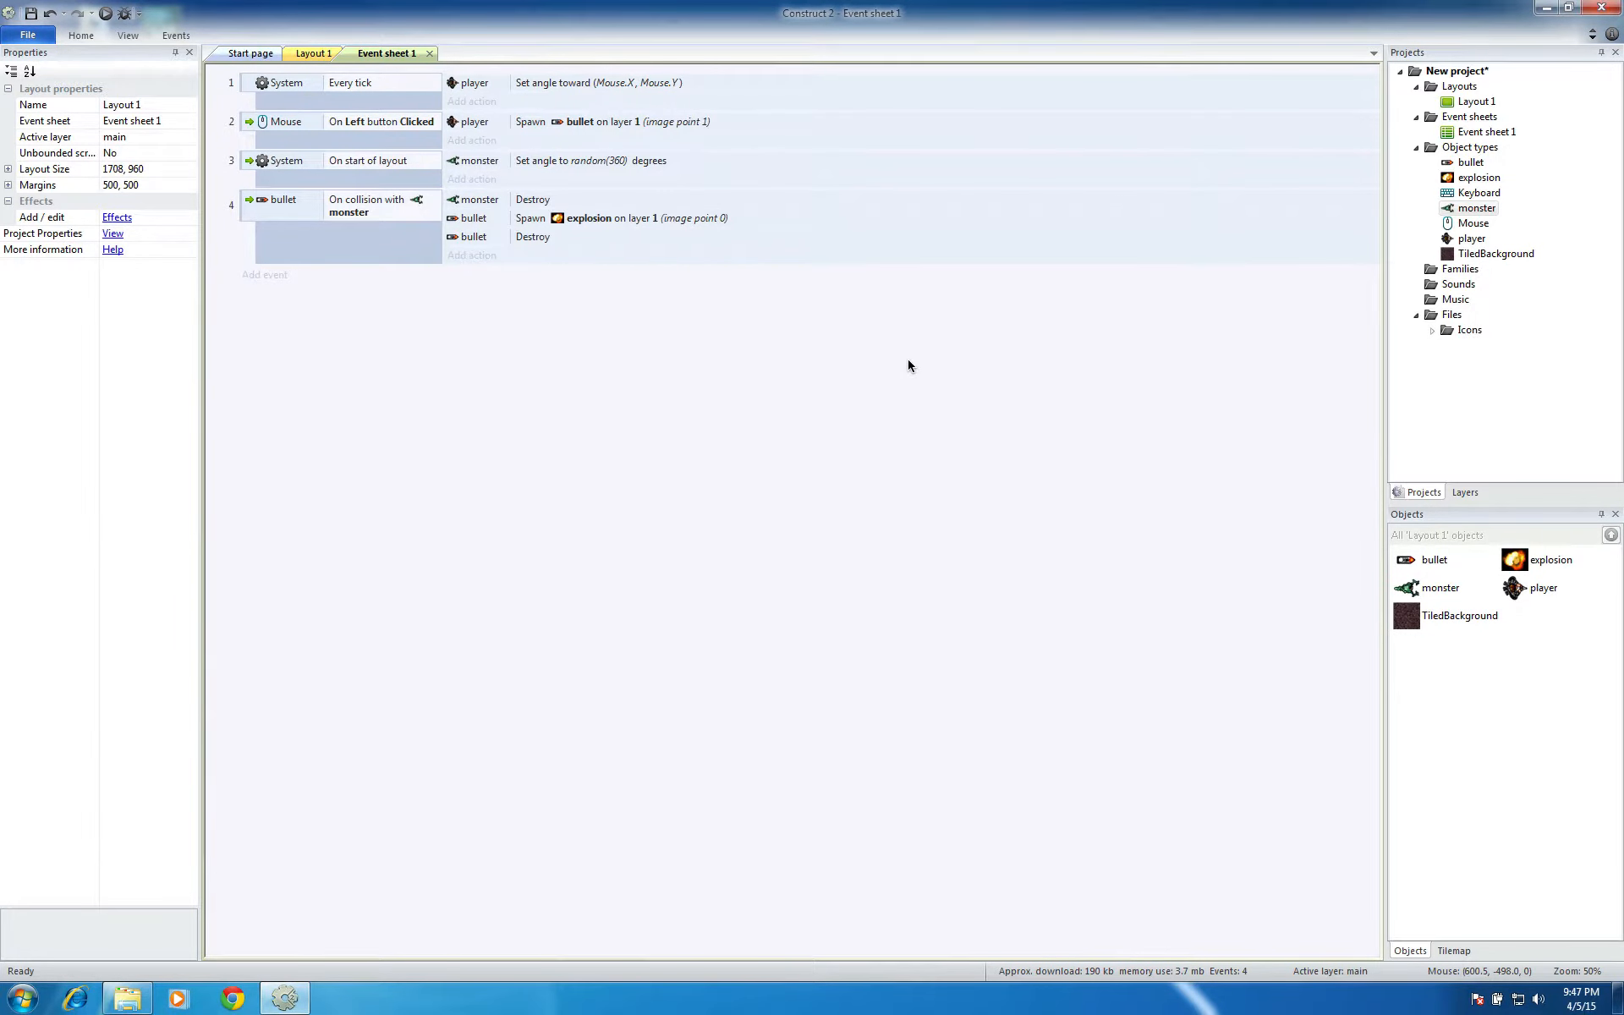
# Add a new event to Event sheet 1 with the monster condition Is outside layout
pyautogui.hotkey('ctrl', 'Tab')
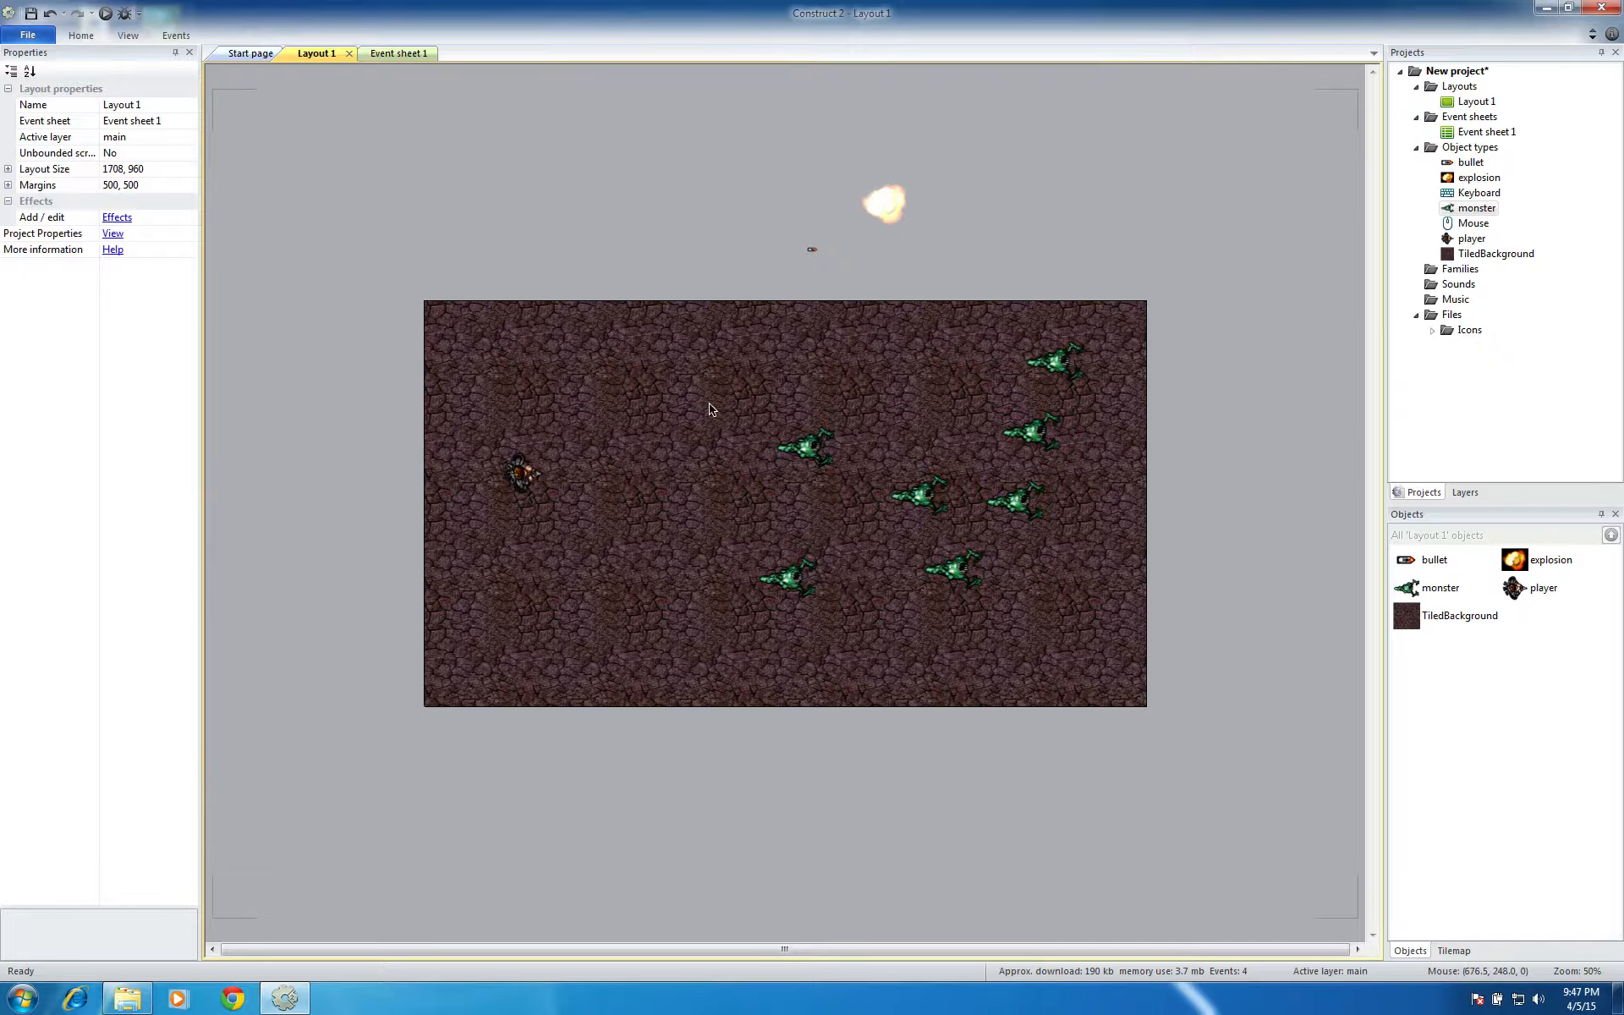
pyautogui.click(416, 53)
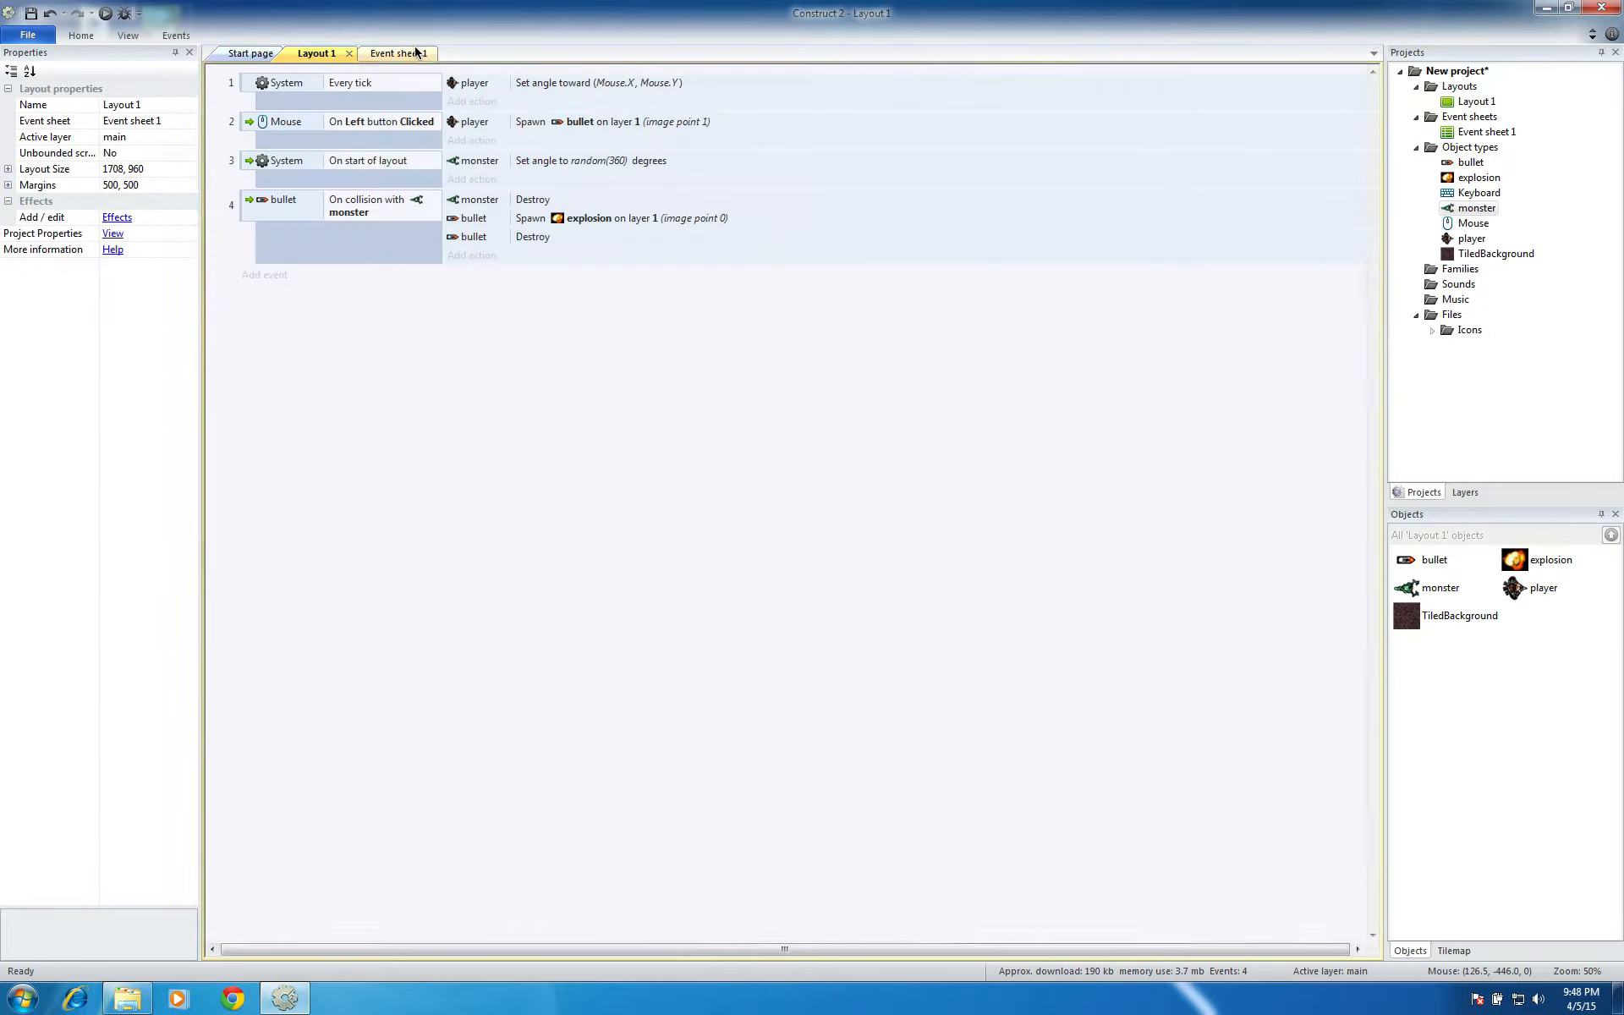
pyautogui.doubleClick(480, 329)
pyautogui.click(1096, 332)
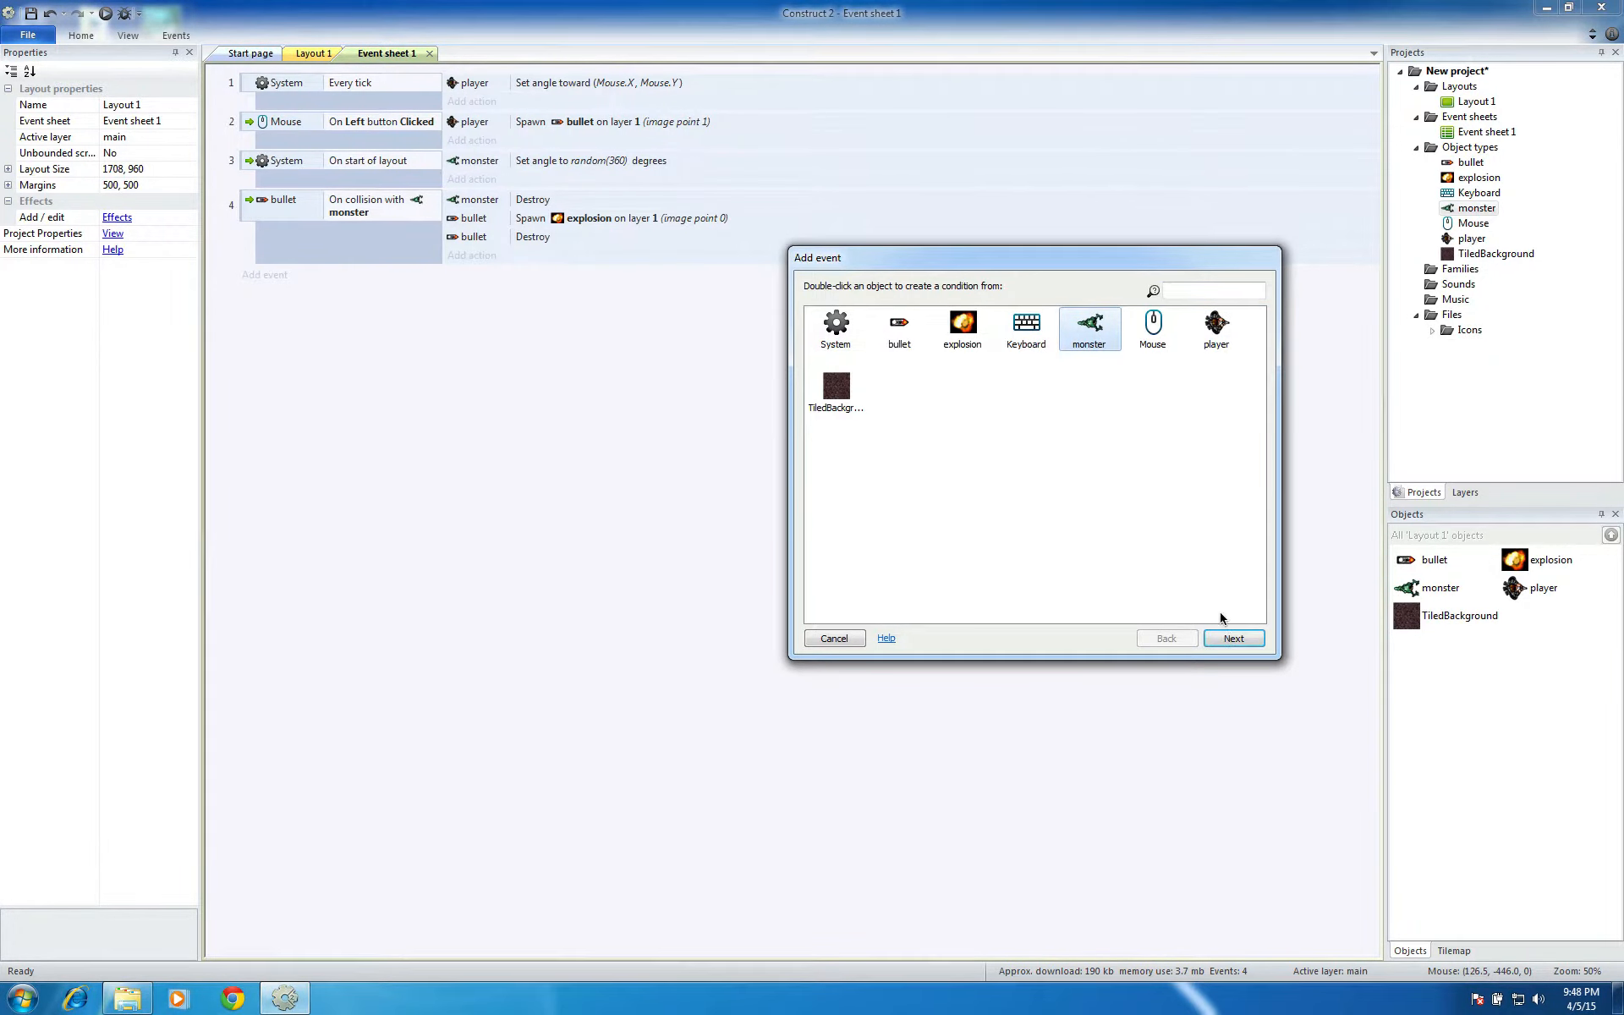
pyautogui.click(1231, 639)
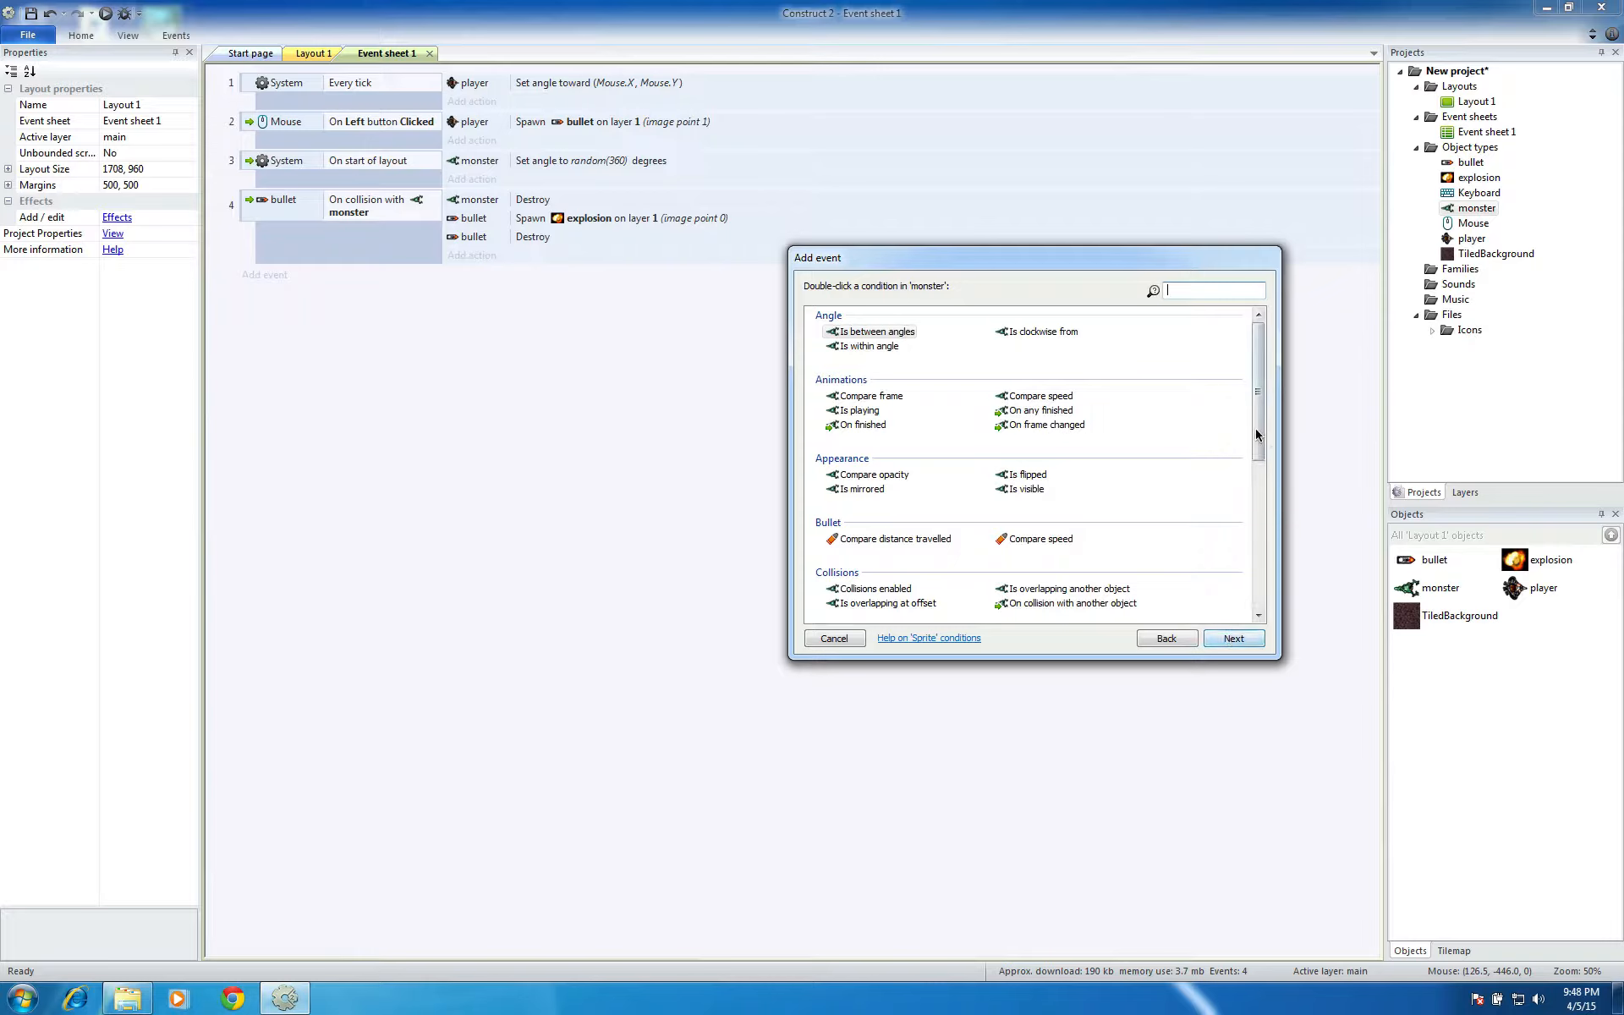
pyautogui.moveTo(1254, 430); pyautogui.dragTo(1278, 546)
pyautogui.click(1038, 573)
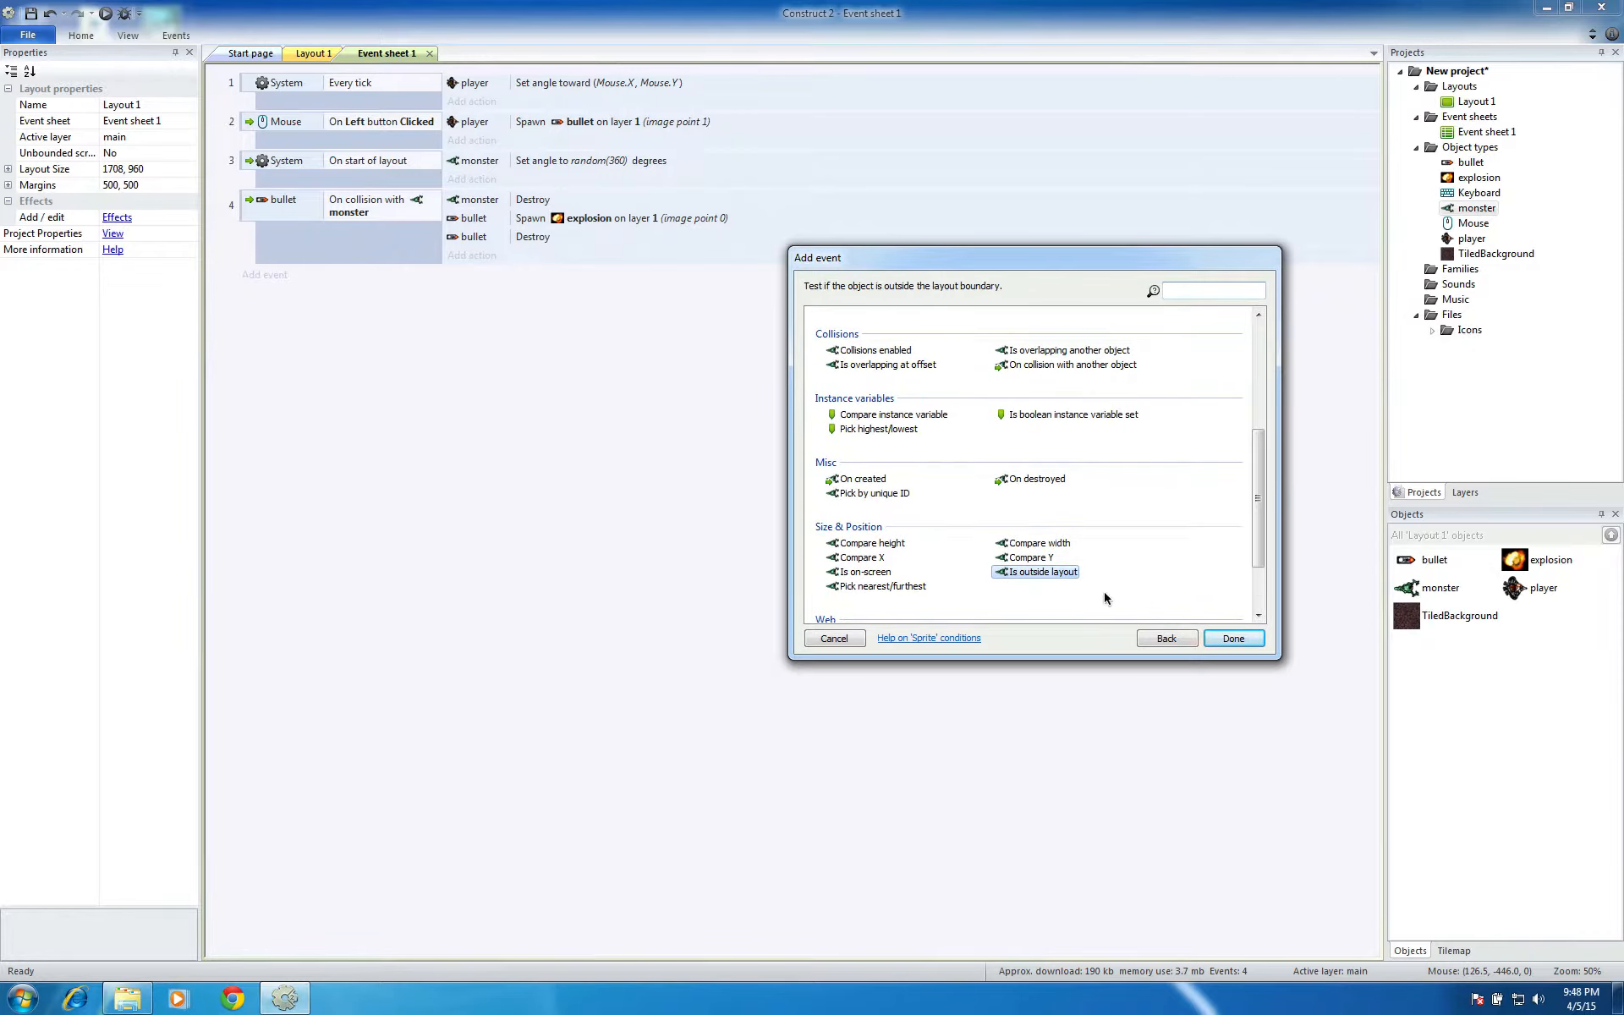
pyautogui.click(1233, 639)
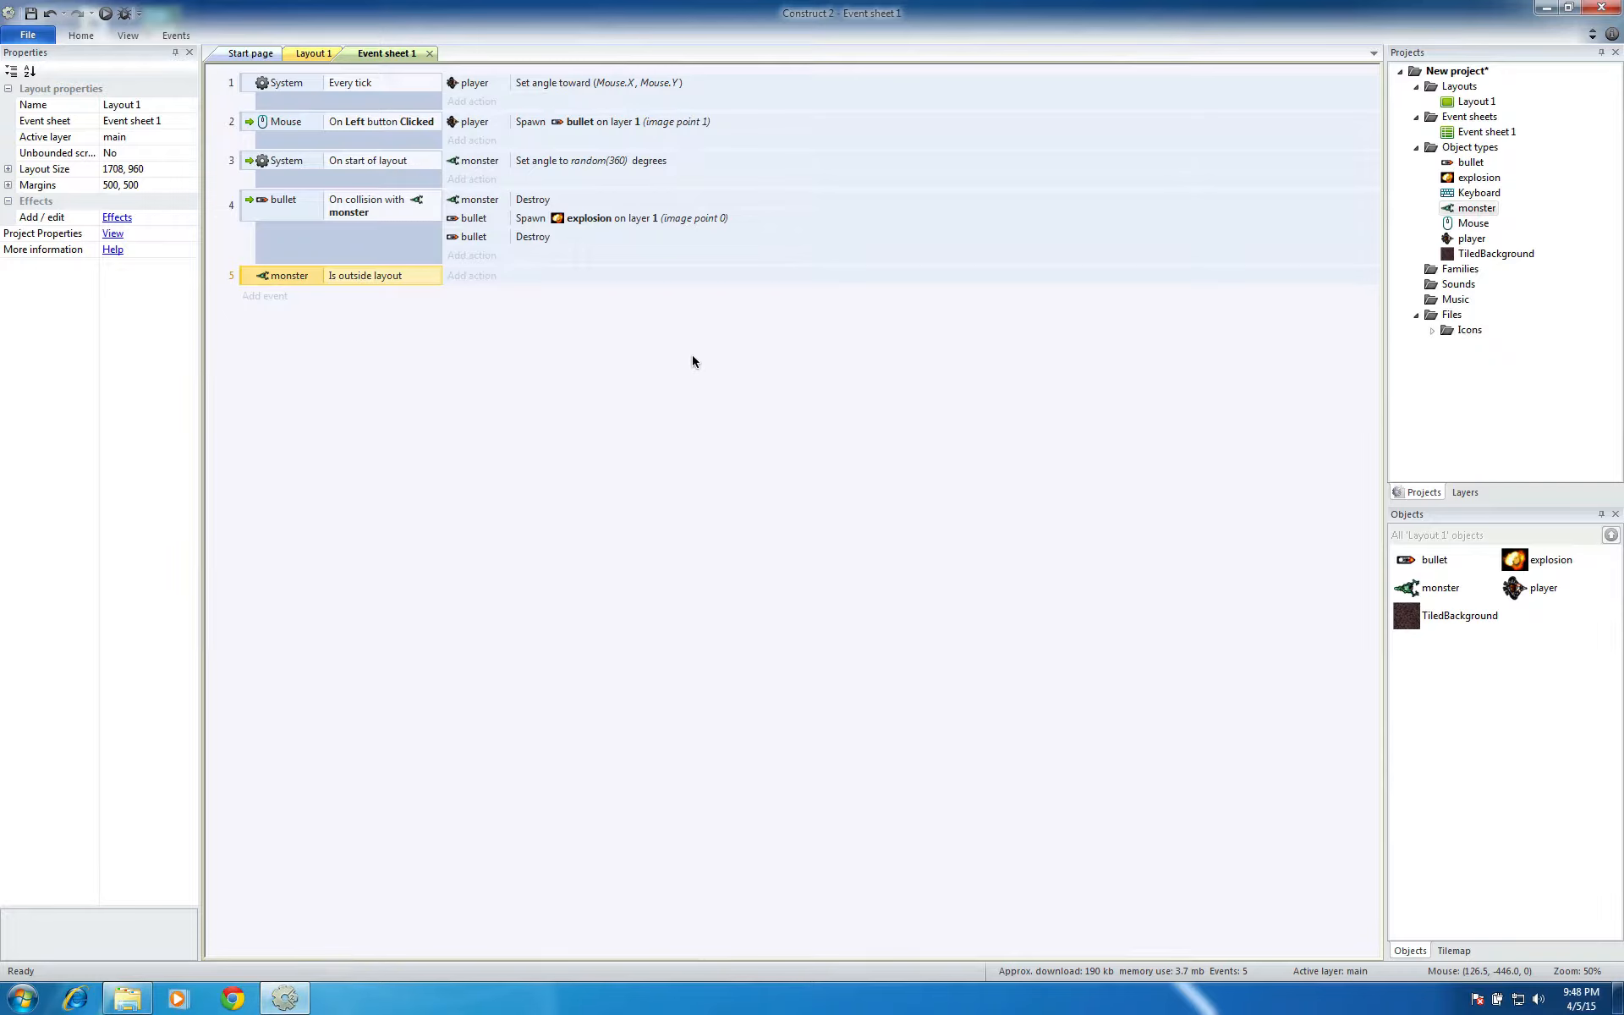
# Add the monster action Set angle toward position to event 5, up to its parameters
pyautogui.click(480, 277)
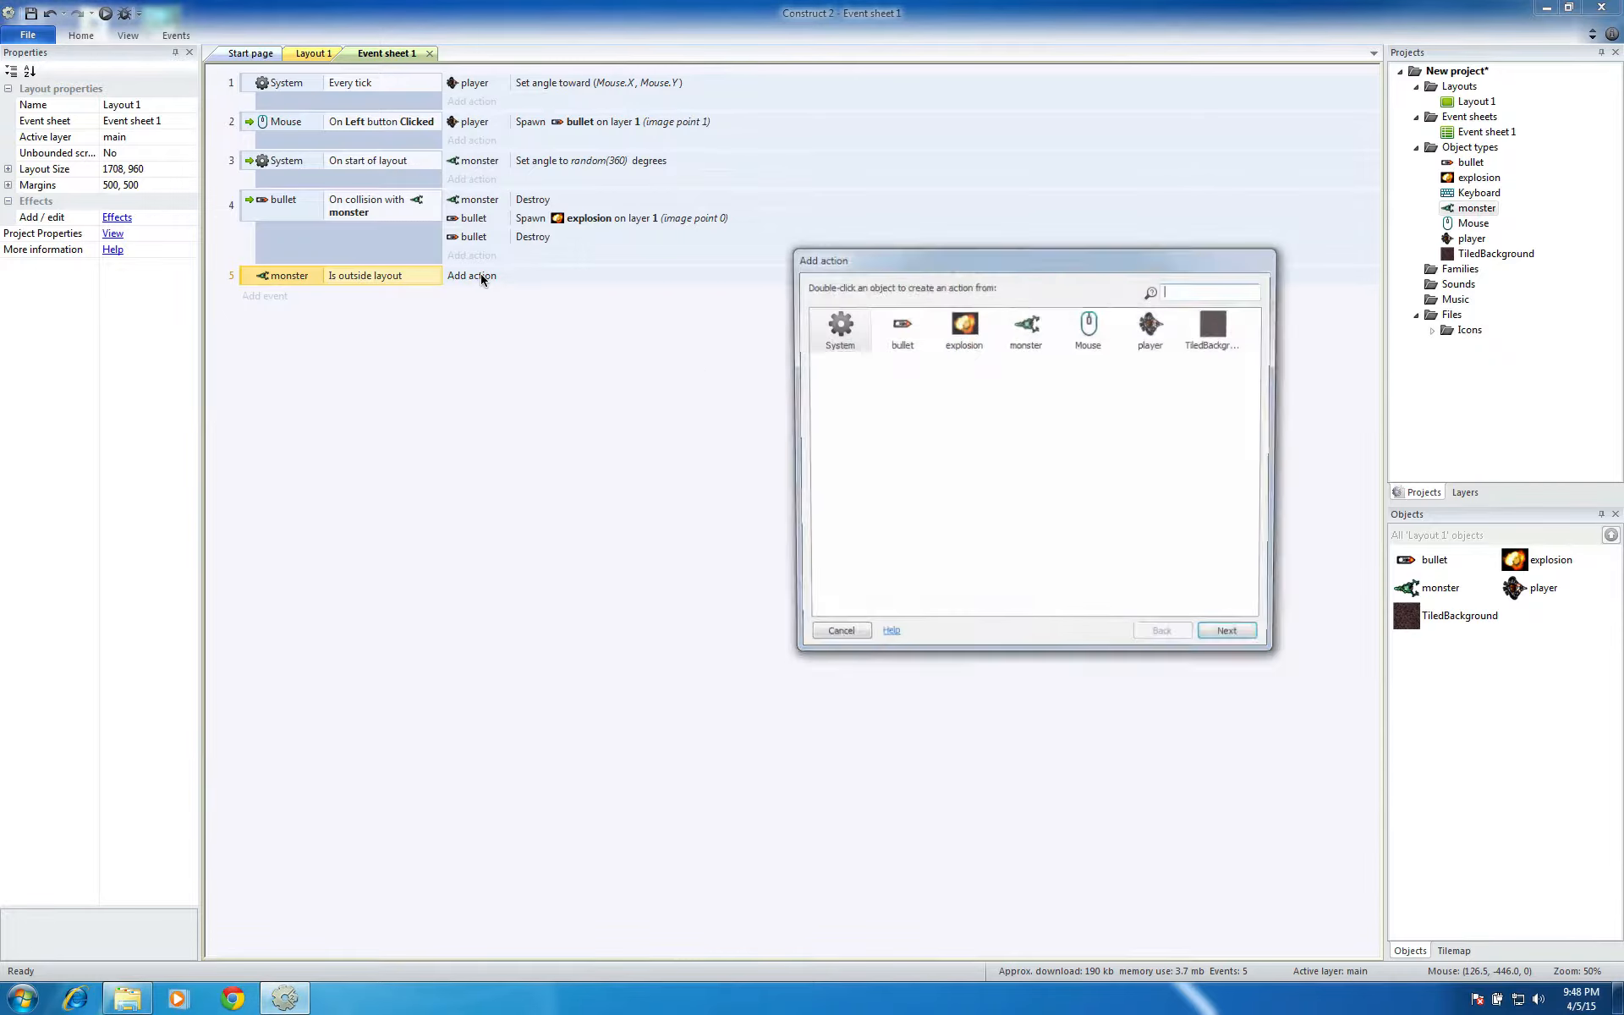
pyautogui.click(1032, 326)
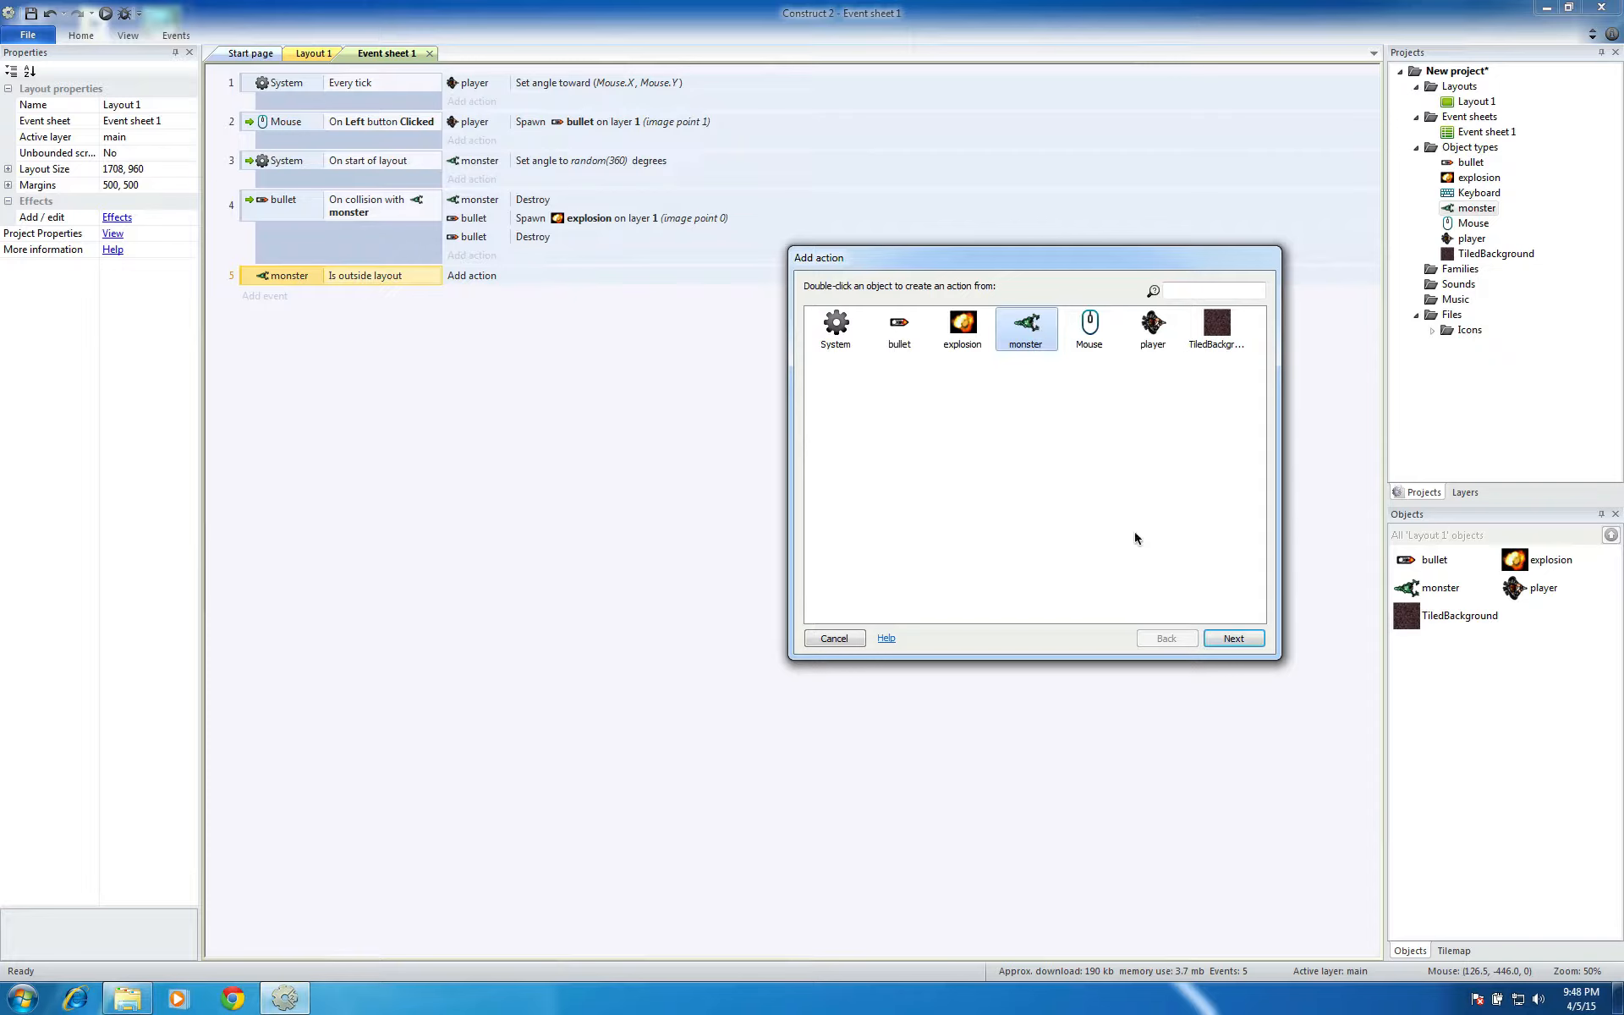
pyautogui.click(1225, 638)
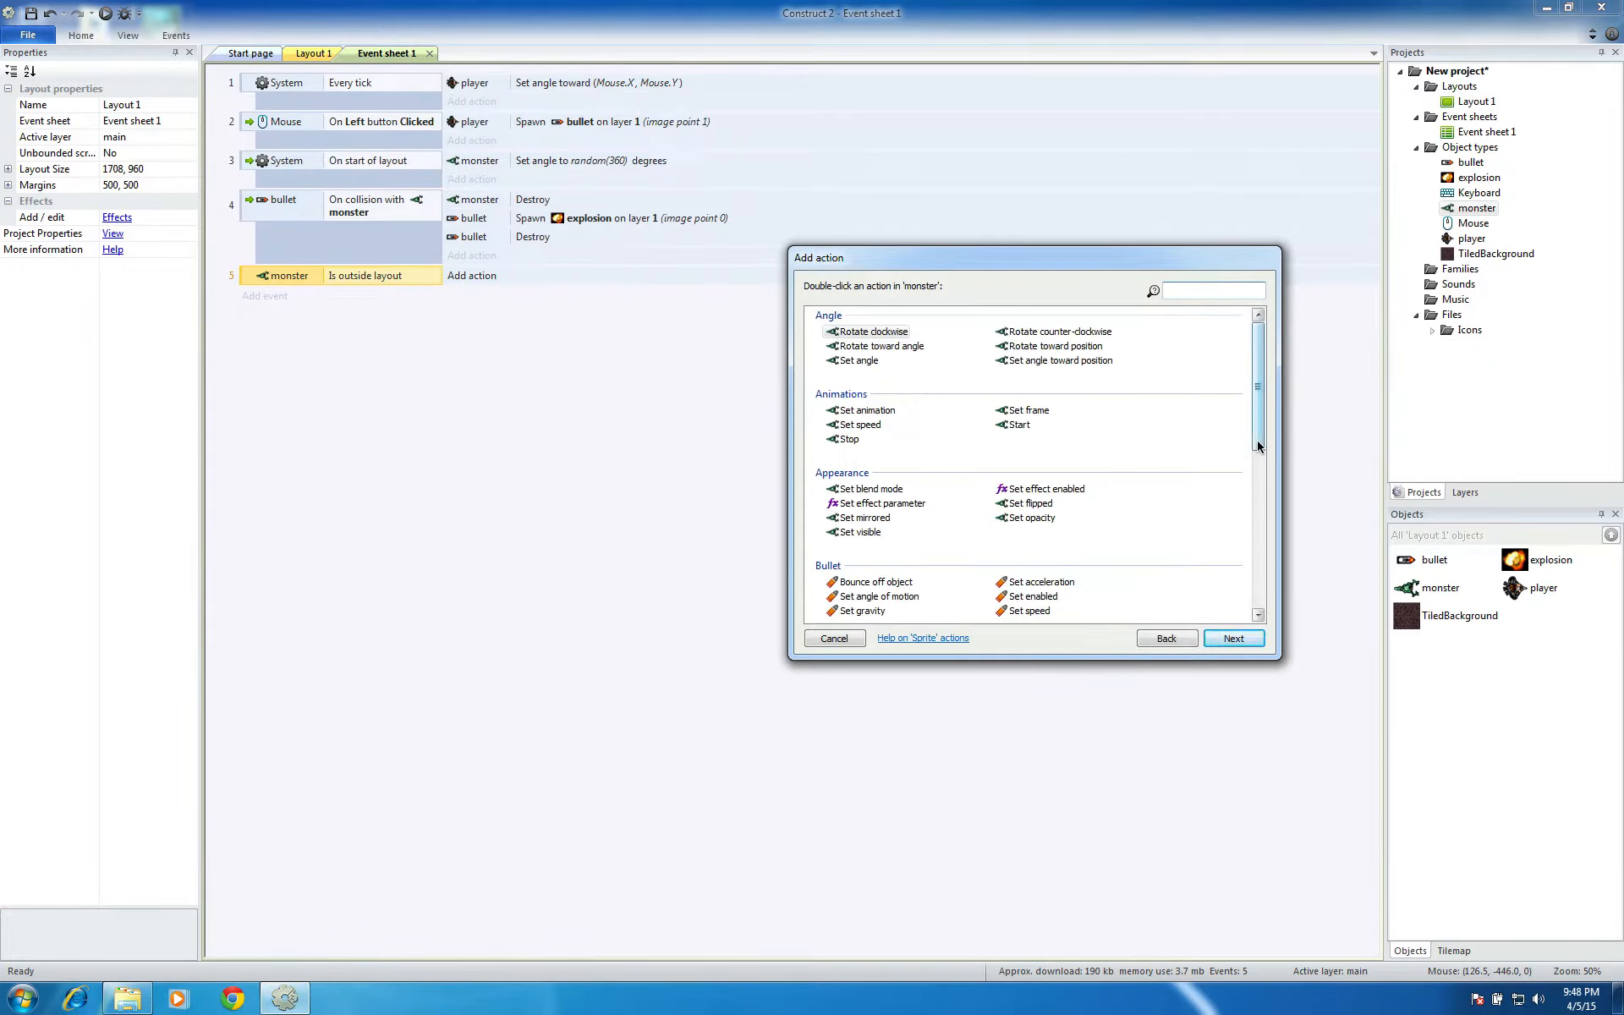
pyautogui.moveTo(1257, 440); pyautogui.dragTo(1257, 448)
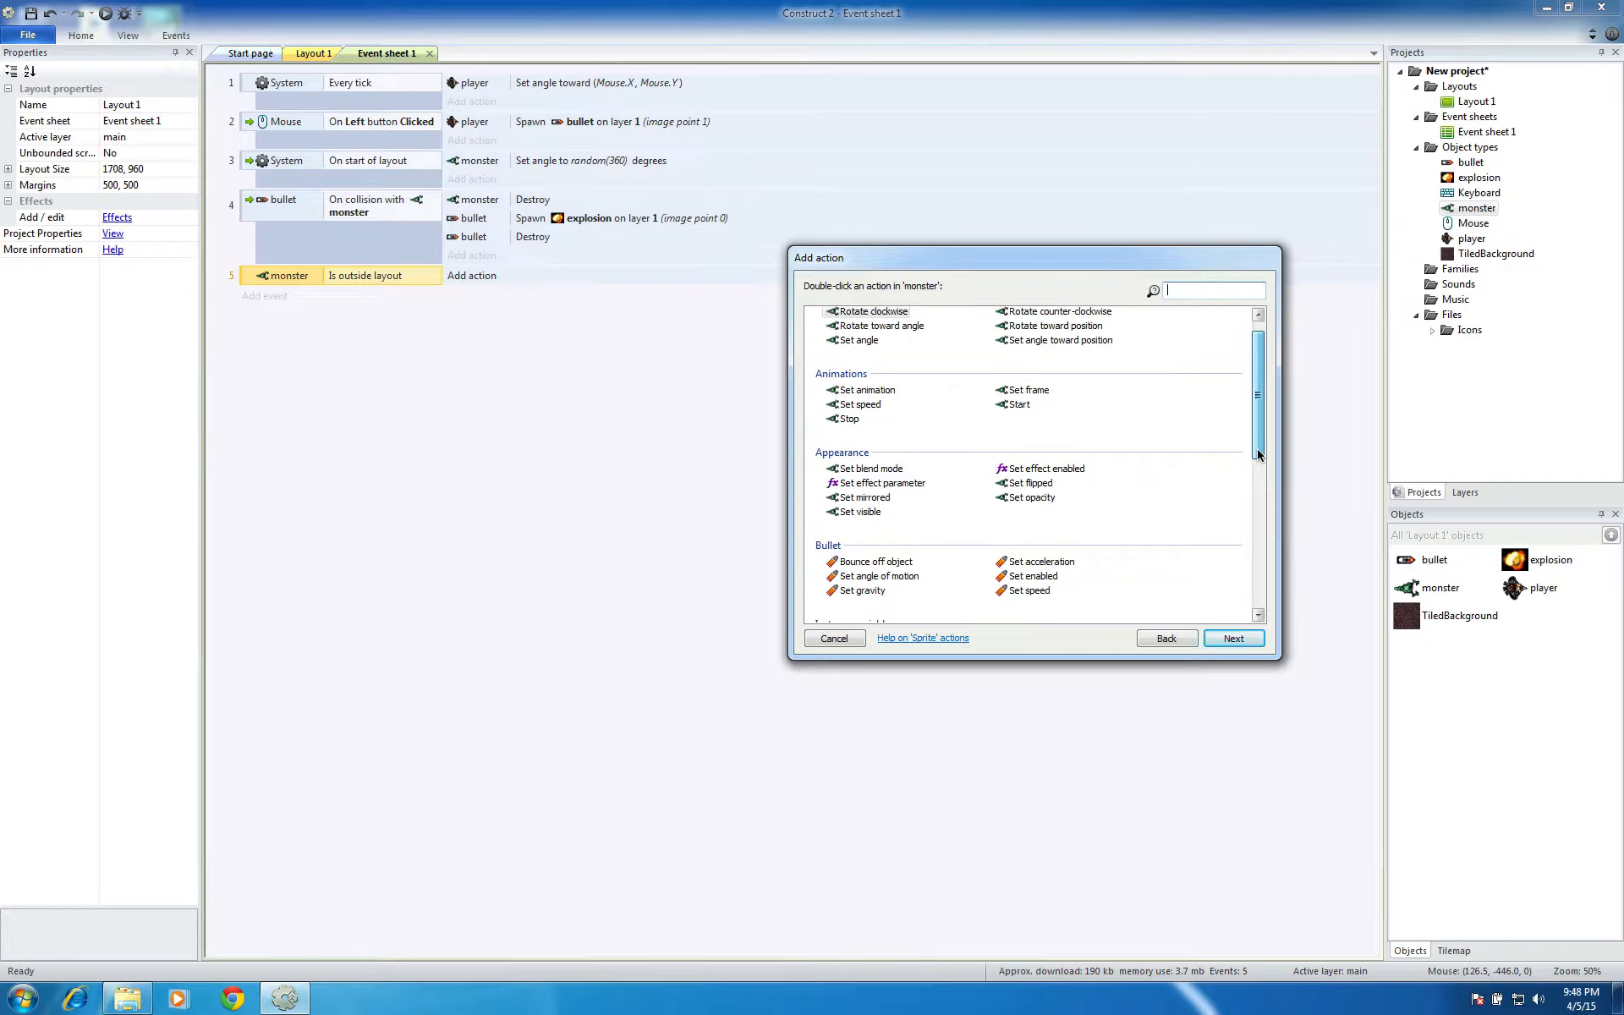
pyautogui.moveTo(1257, 448); pyautogui.dragTo(1246, 389)
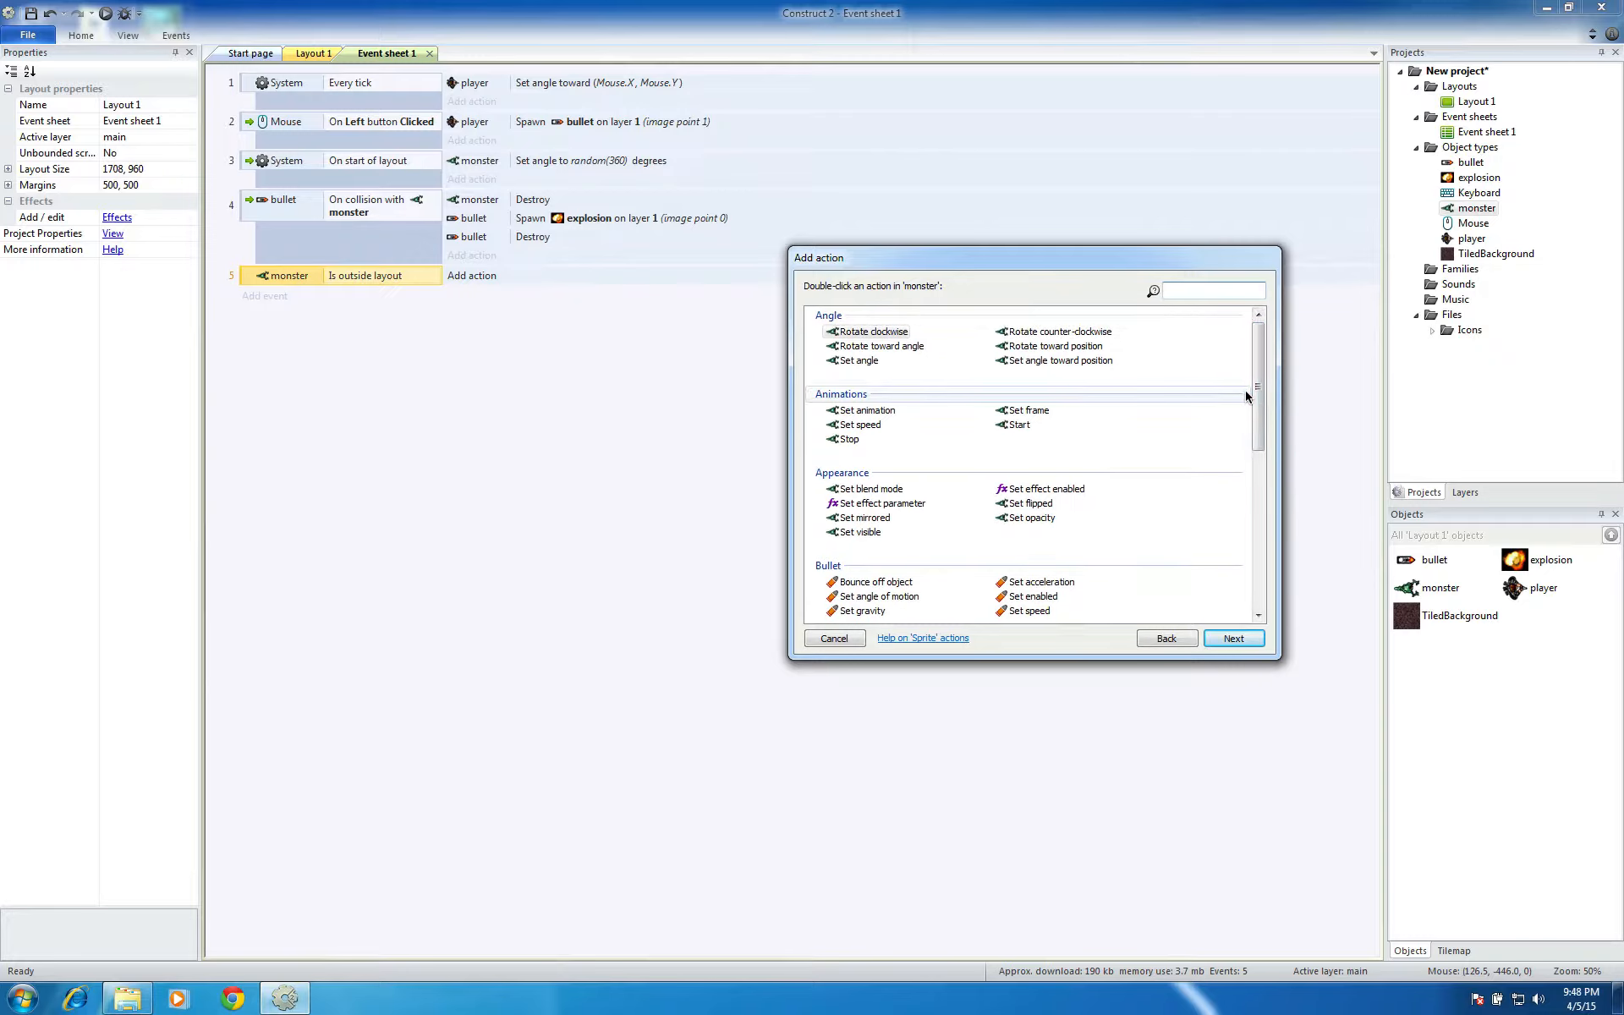
pyautogui.click(1031, 362)
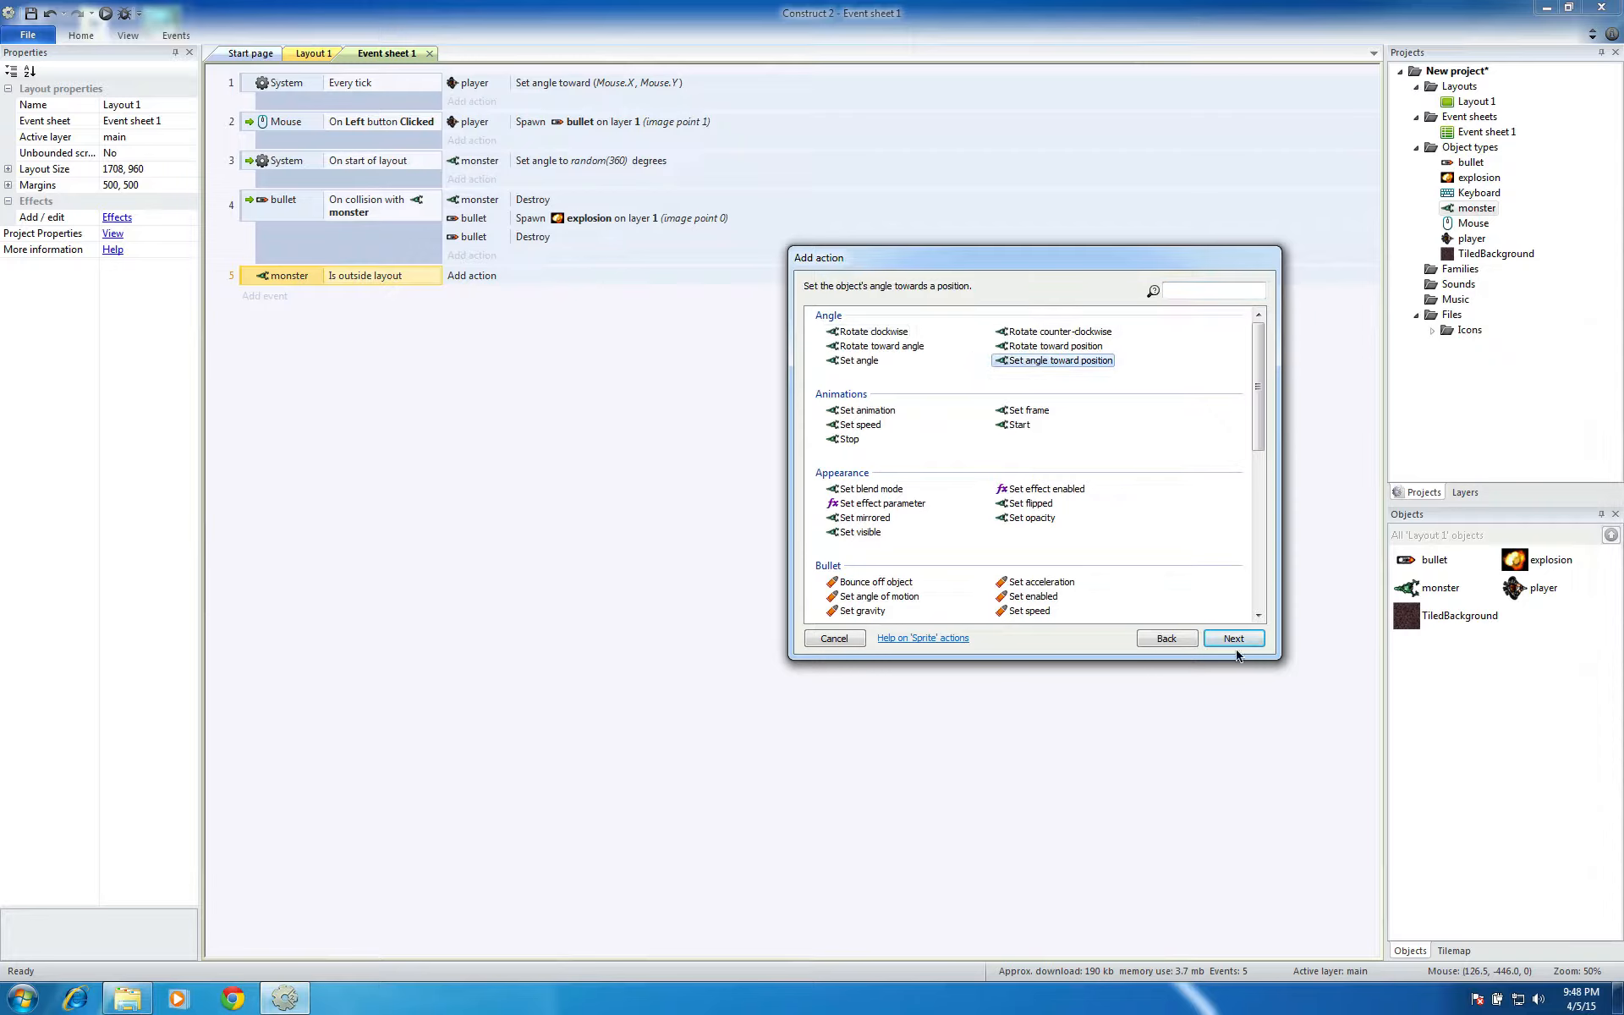
pyautogui.click(1232, 639)
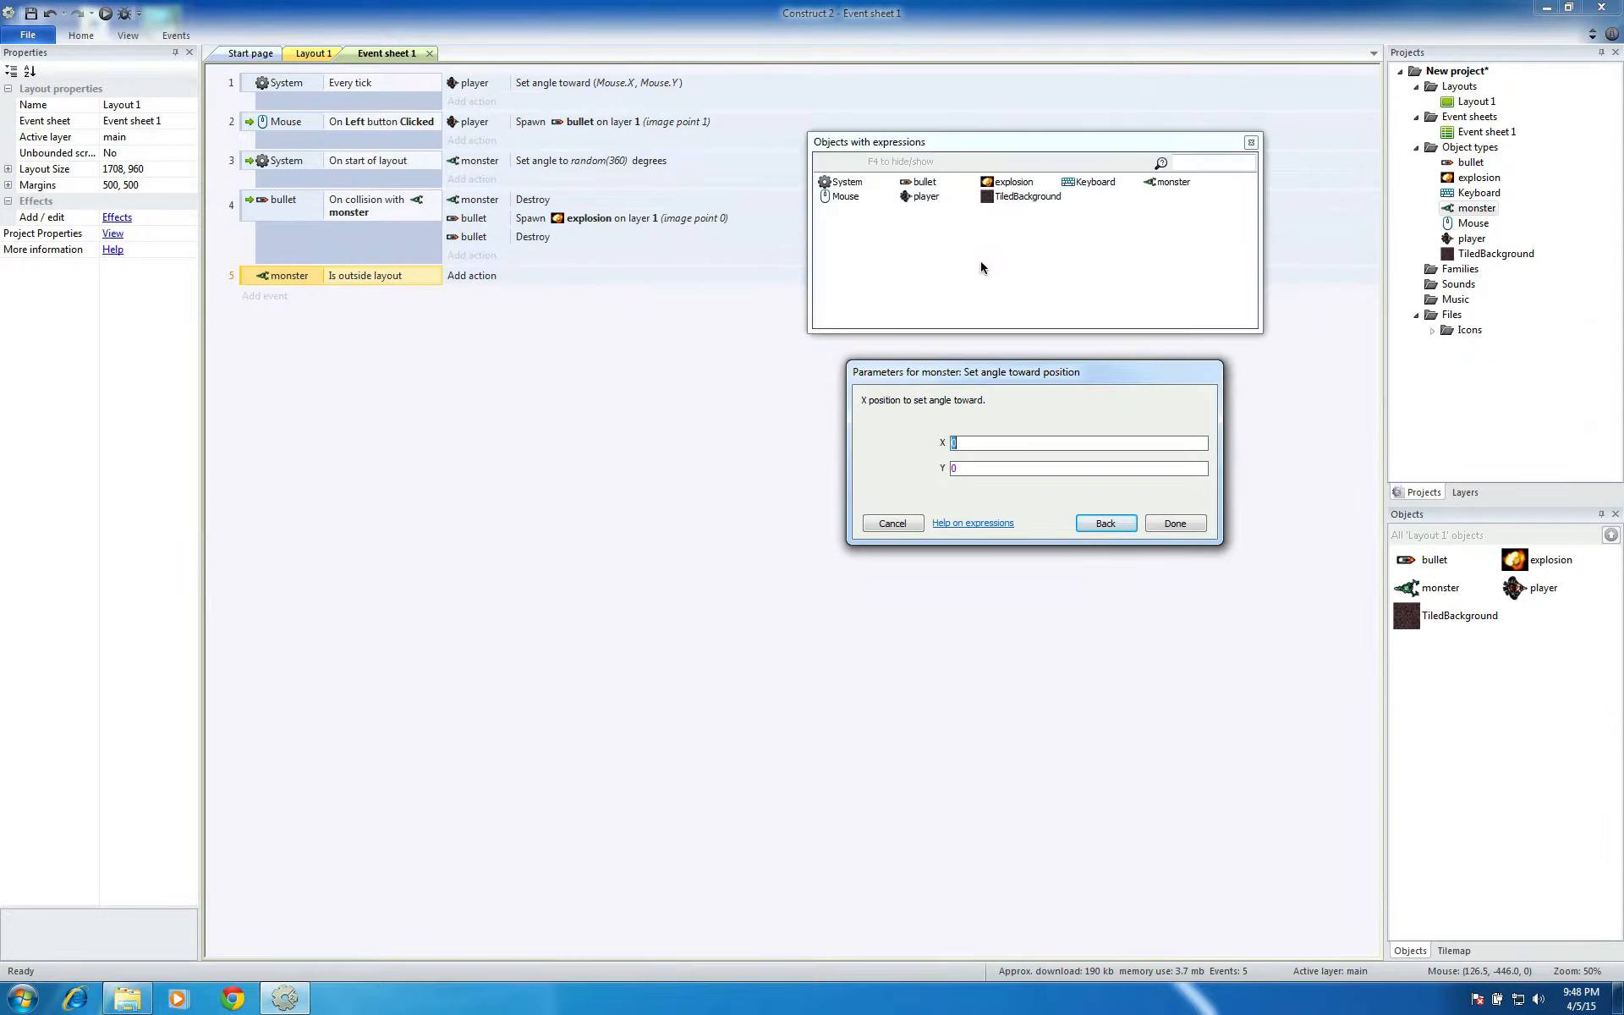
# Set the action's target position to X player.X and Y player.Y and finish the action
pyautogui.doubleClick(925, 197)
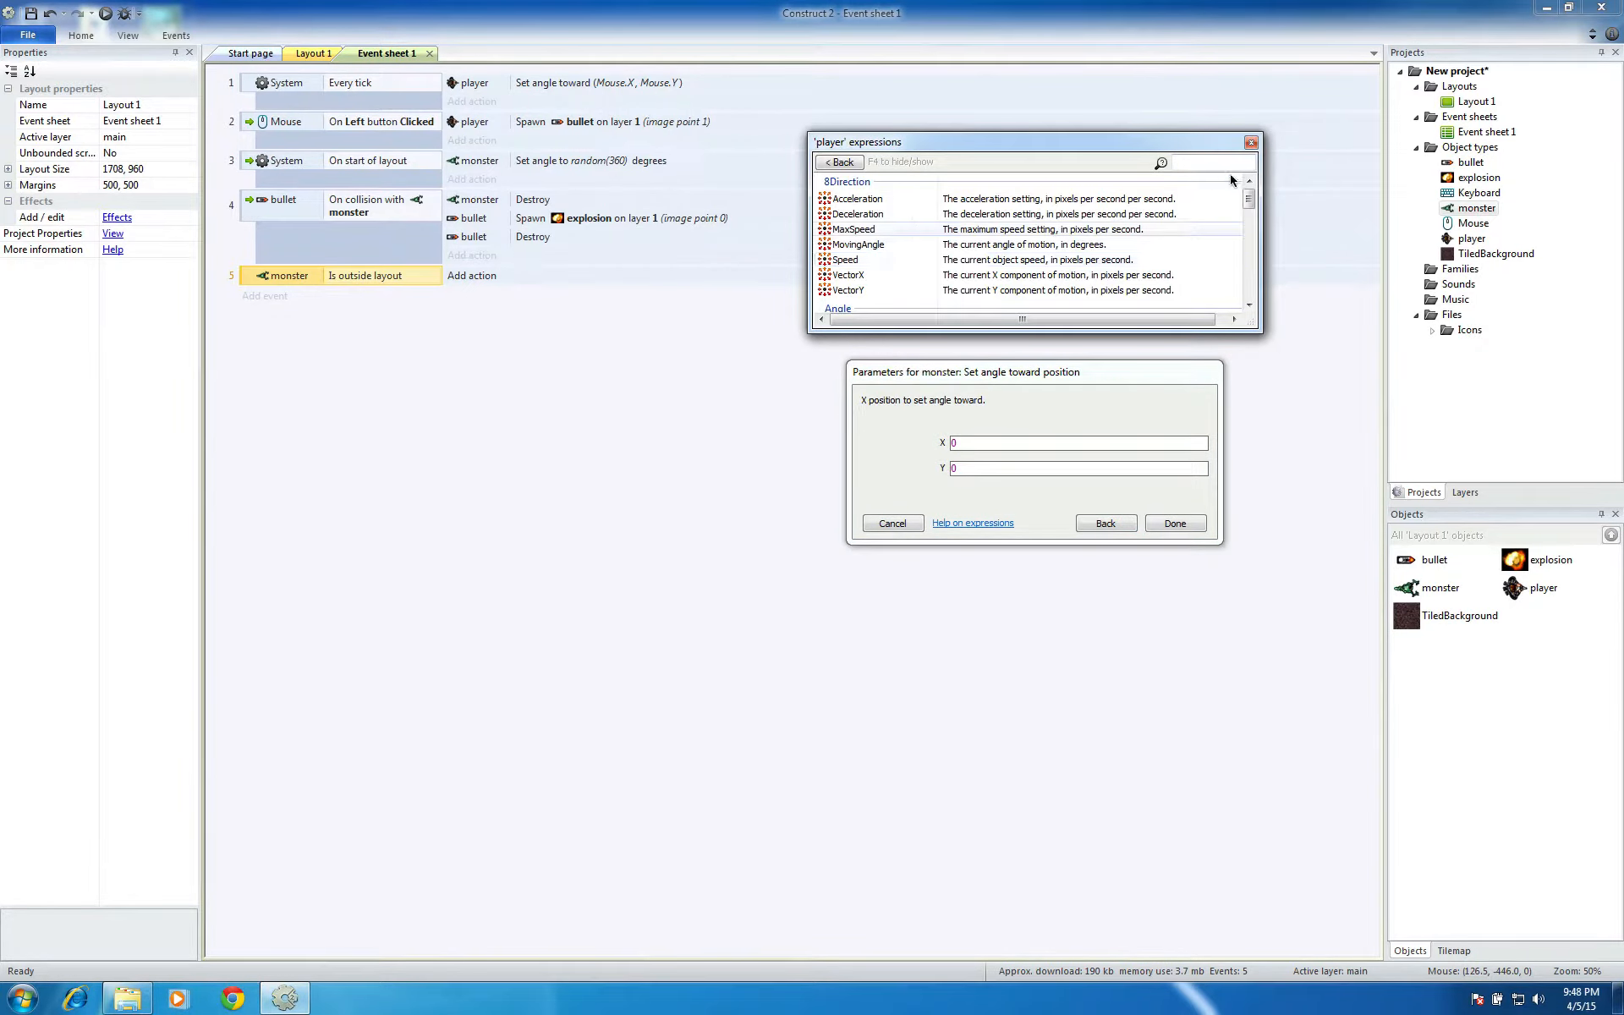
pyautogui.moveTo(1248, 199); pyautogui.dragTo(1248, 276)
pyautogui.click(846, 279)
pyautogui.doubleClick(842, 278)
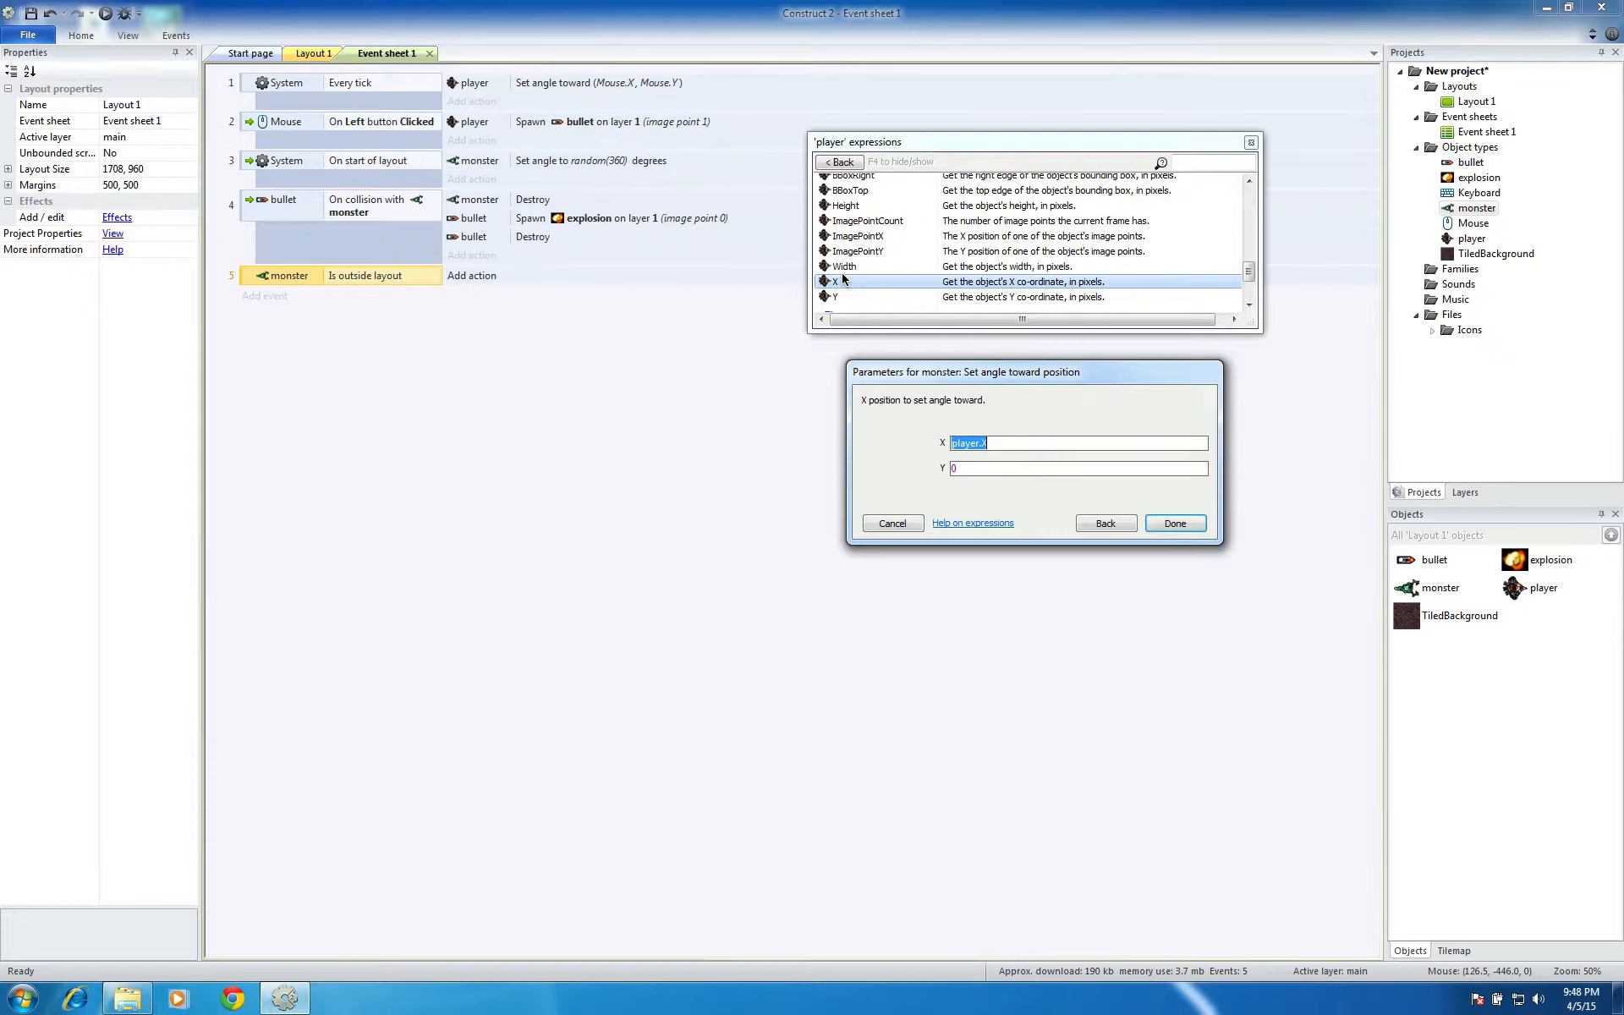
pyautogui.click(979, 467)
pyautogui.write('p')
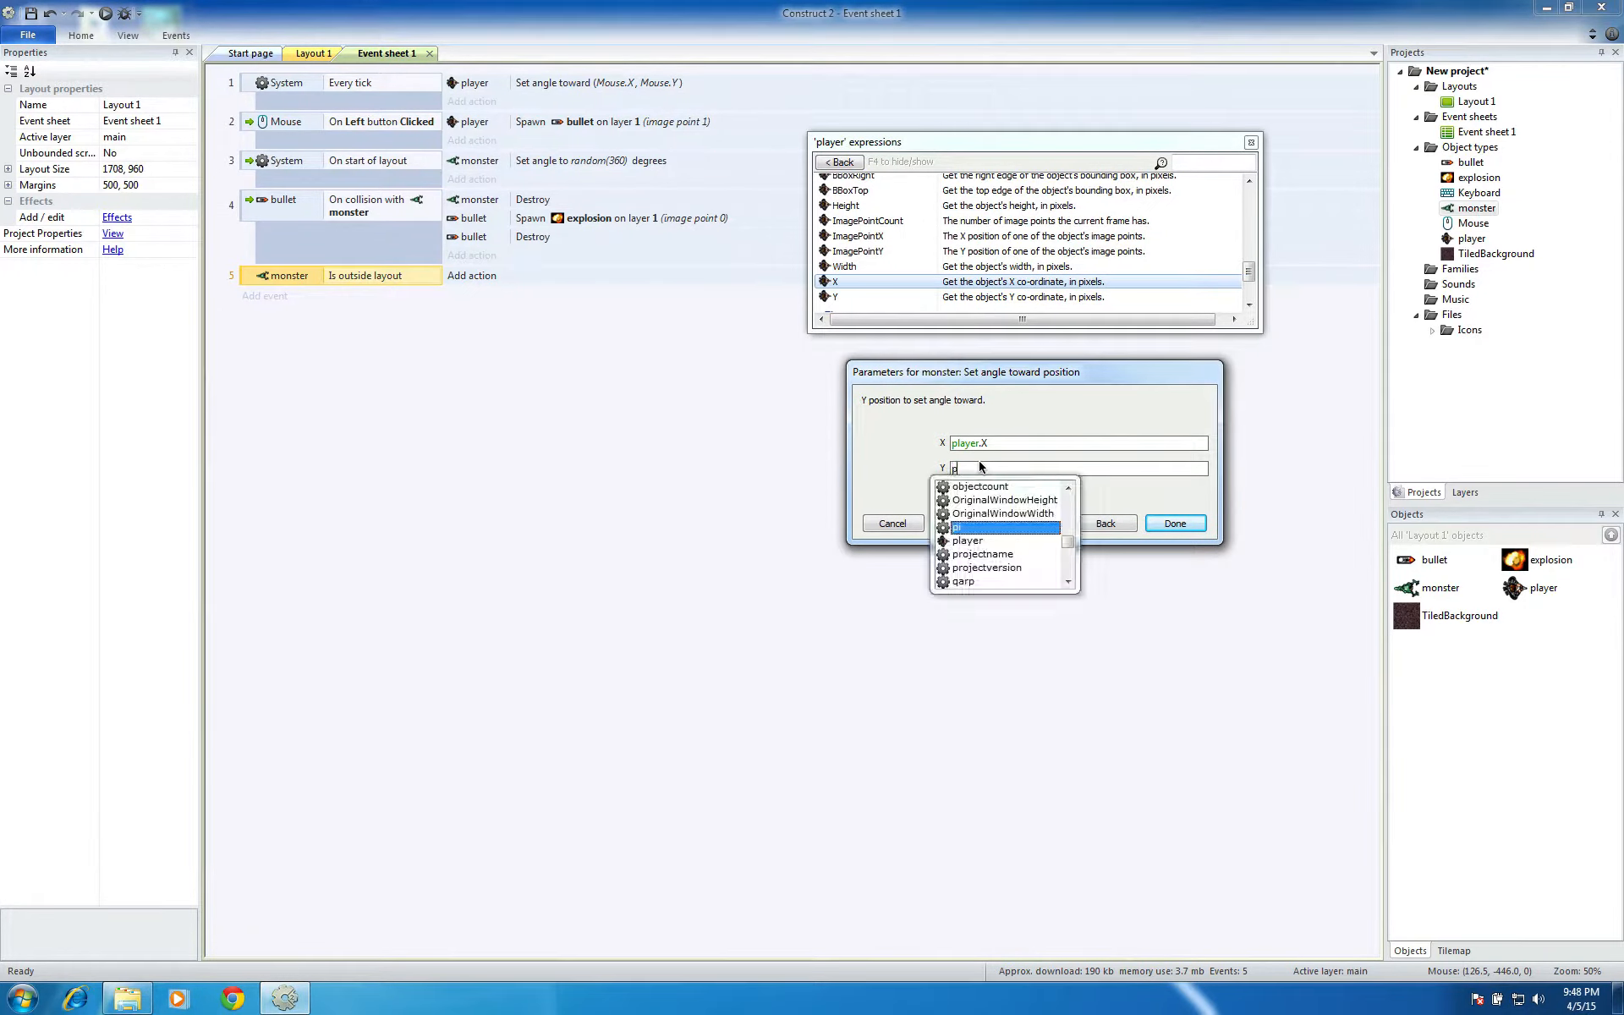
pyautogui.write('layer.y')
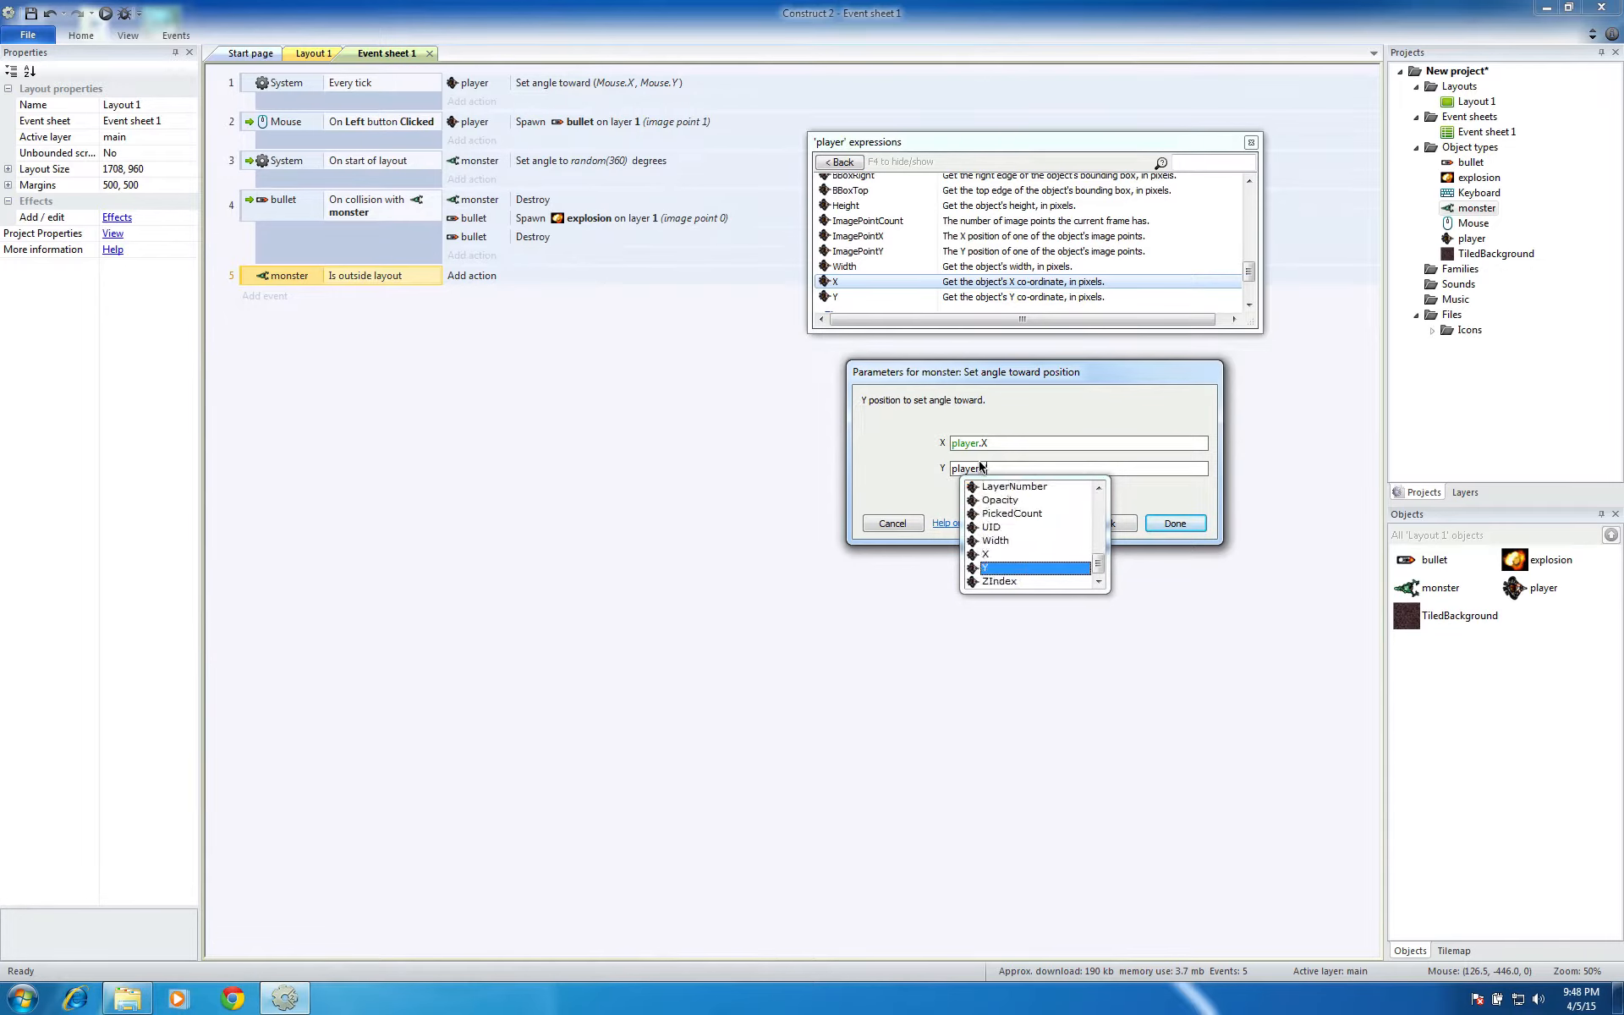
pyautogui.press('Return')
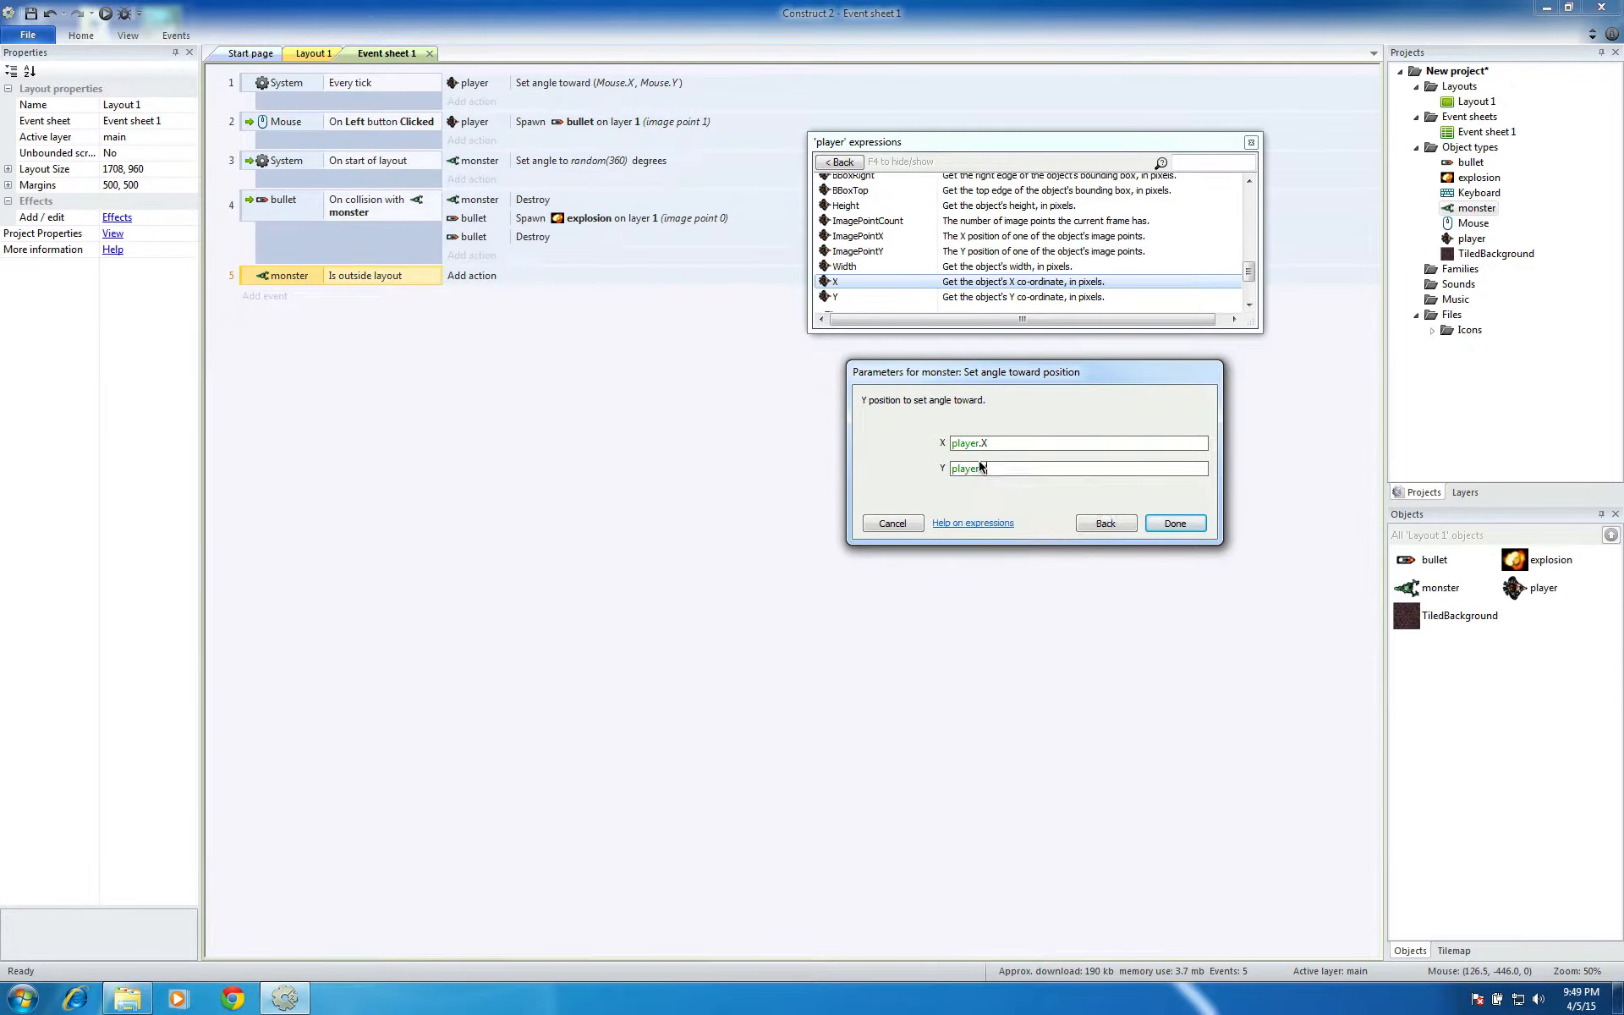
pyautogui.click(1175, 523)
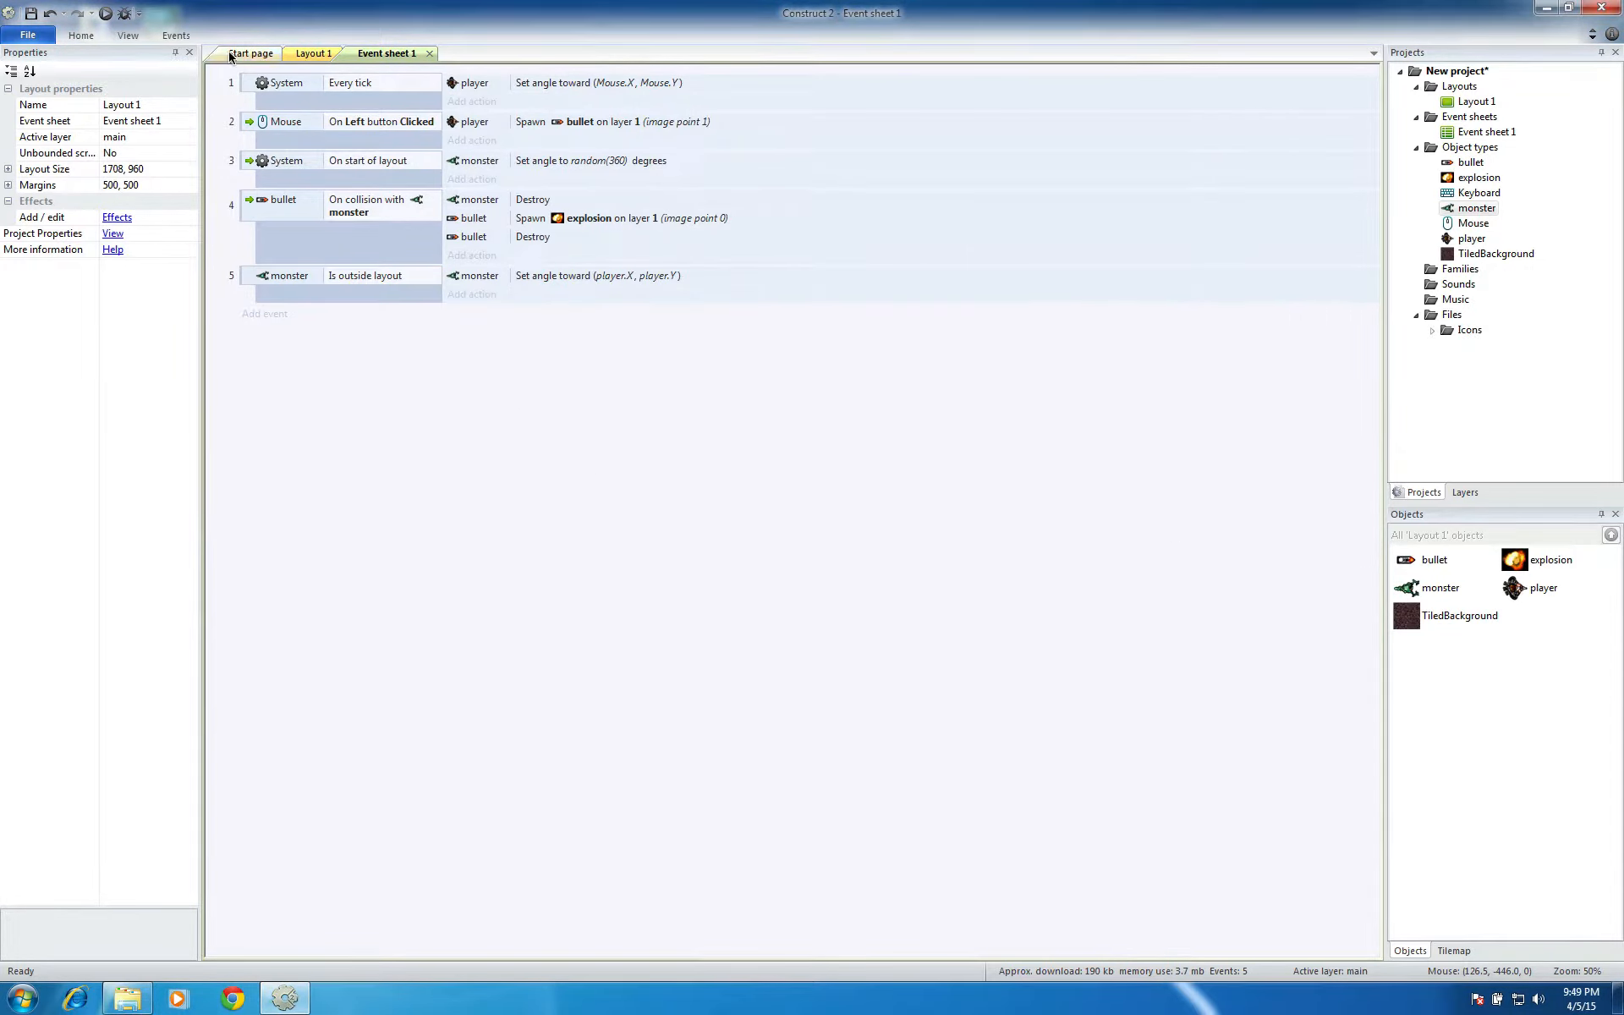
# Run Layout 1, move the player right, up and down to check that monsters turn back toward it, then close the preview
pyautogui.click(297, 54)
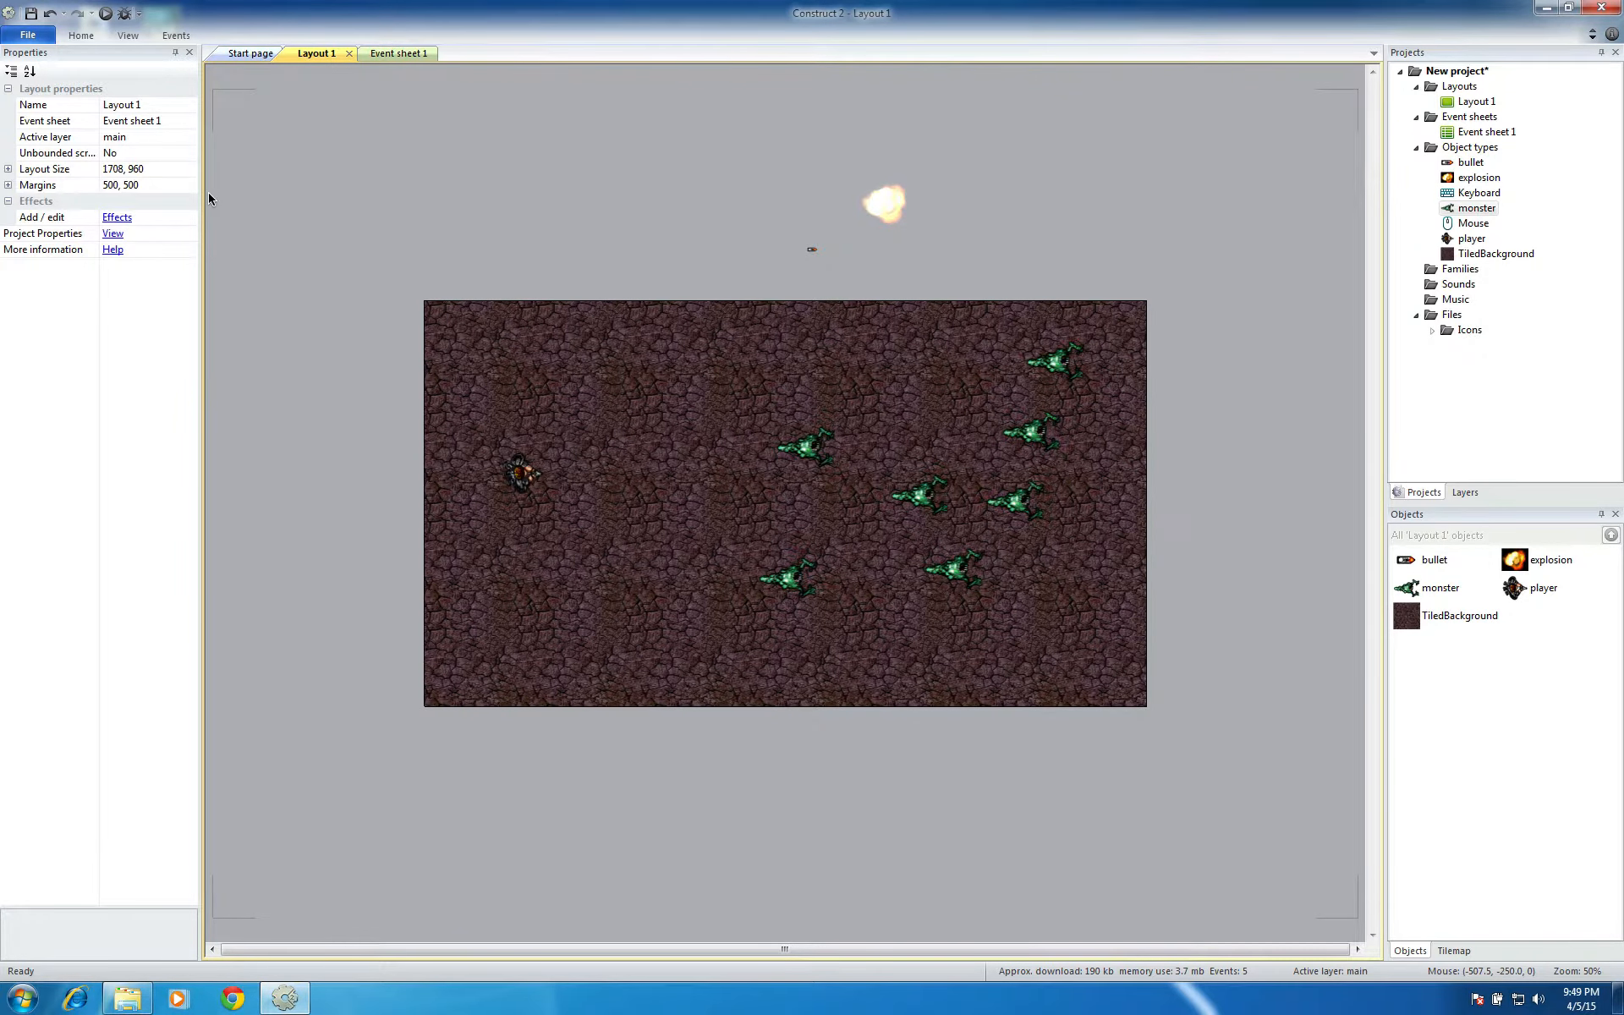
pyautogui.click(105, 14)
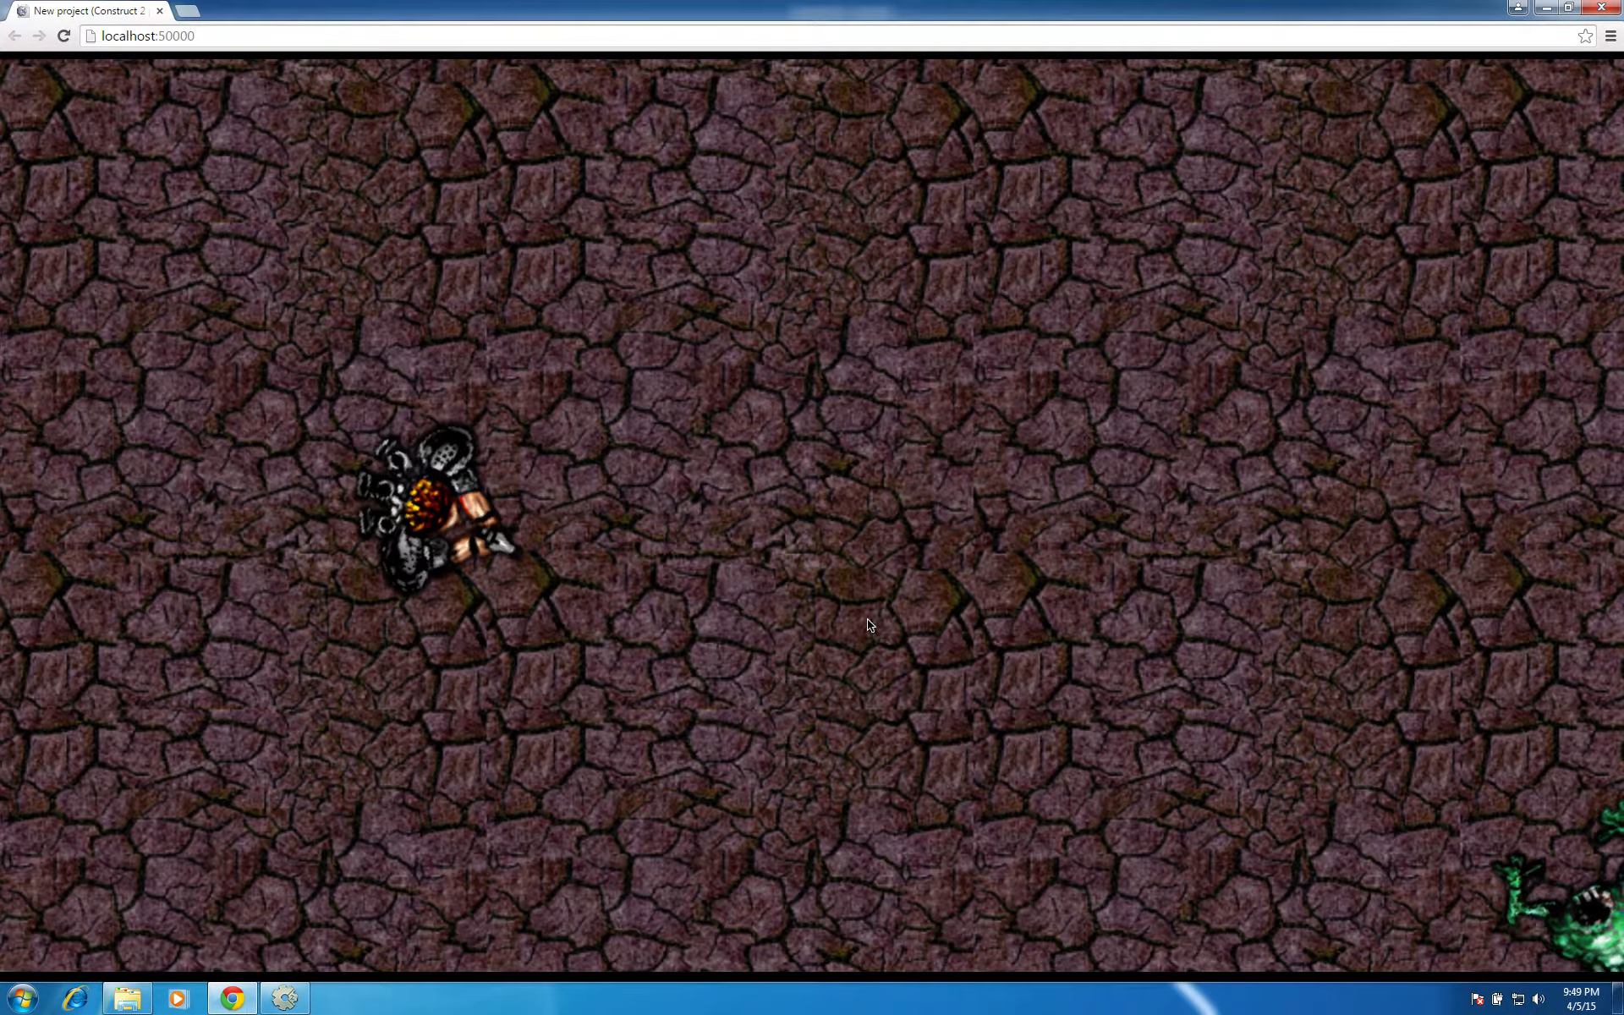
pyautogui.press('Right')
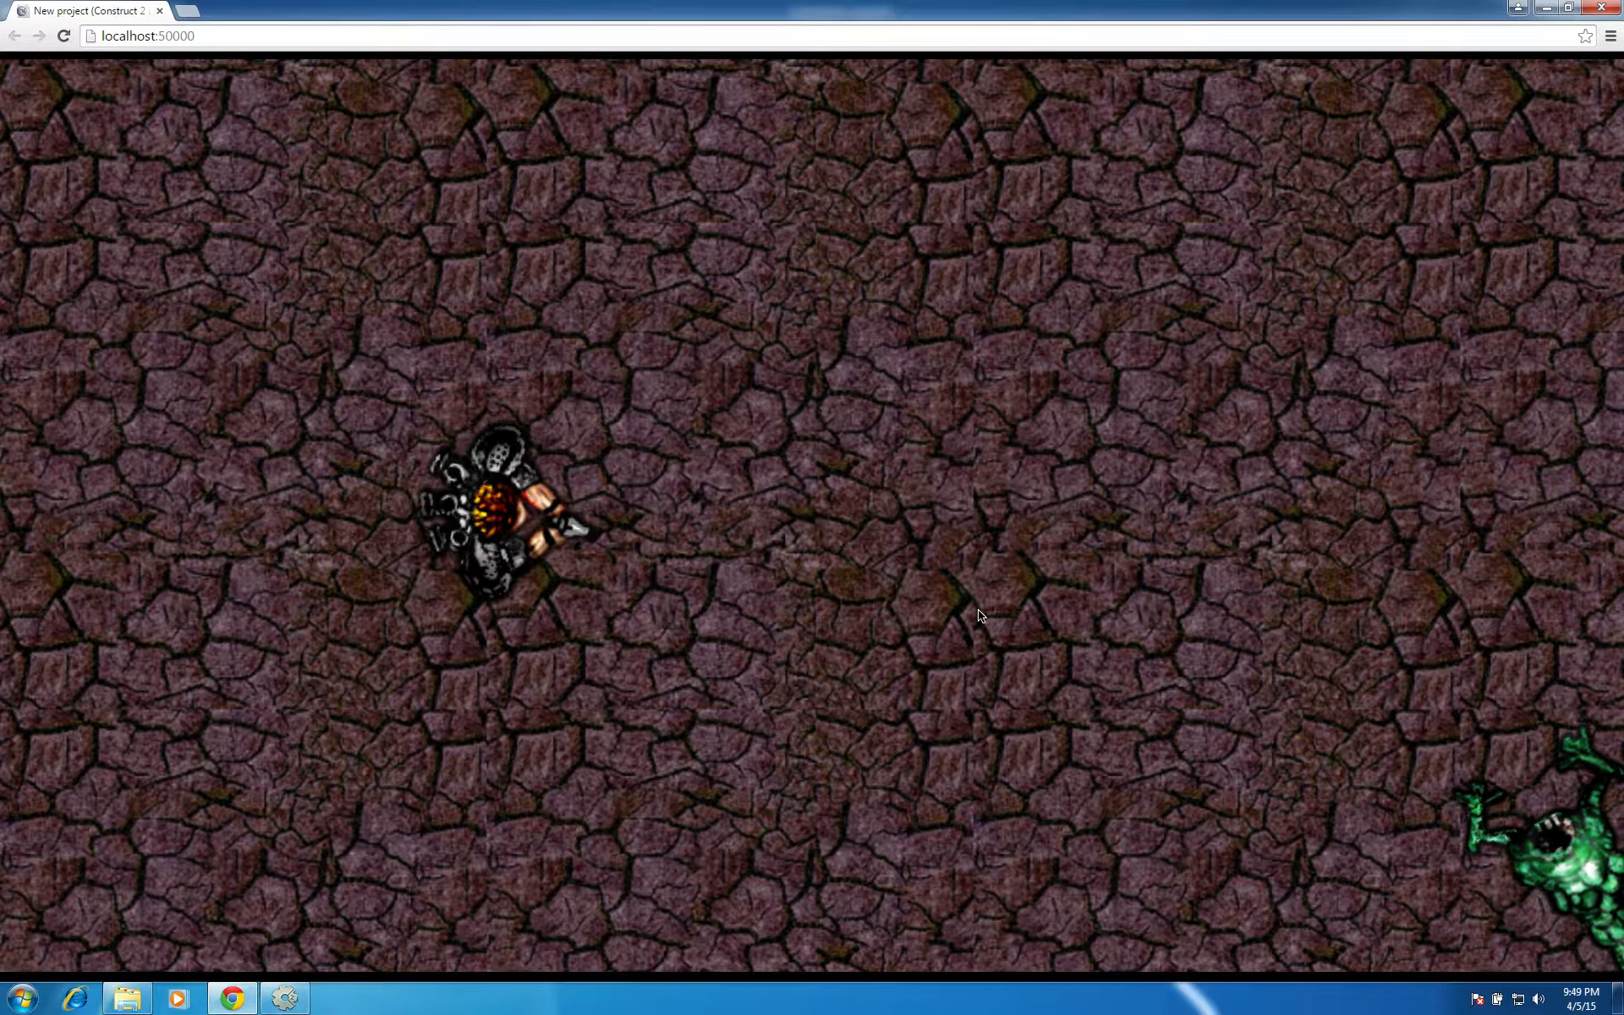
pyautogui.press('Up')
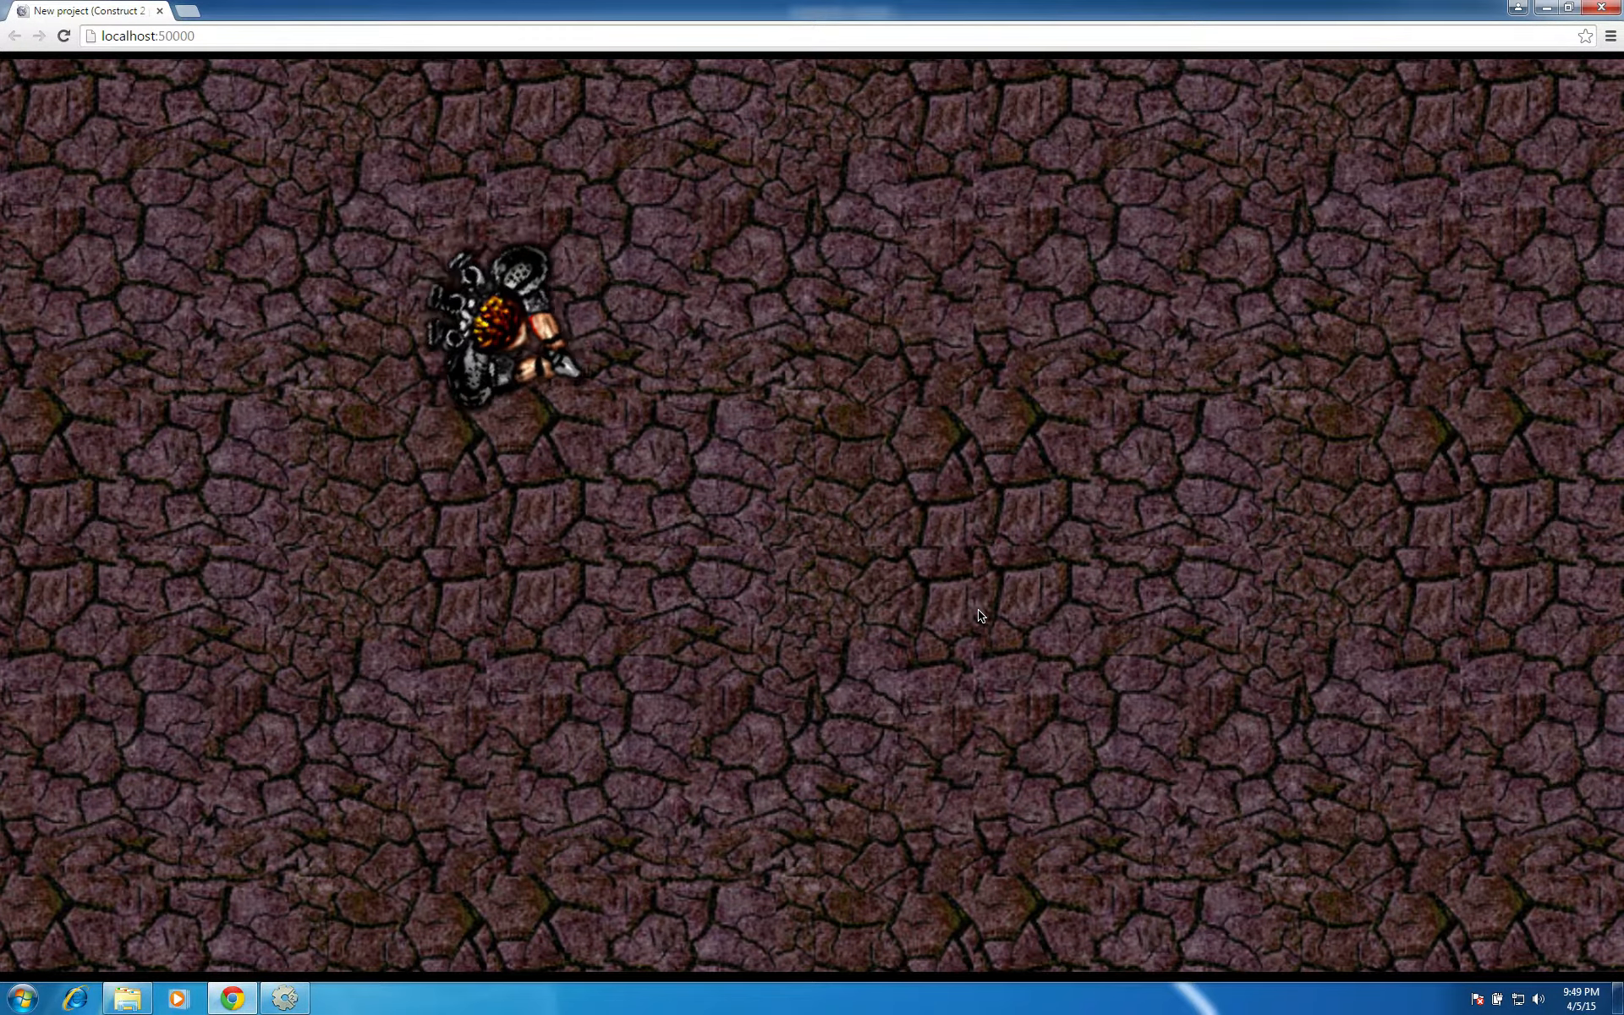
pyautogui.press('Down')
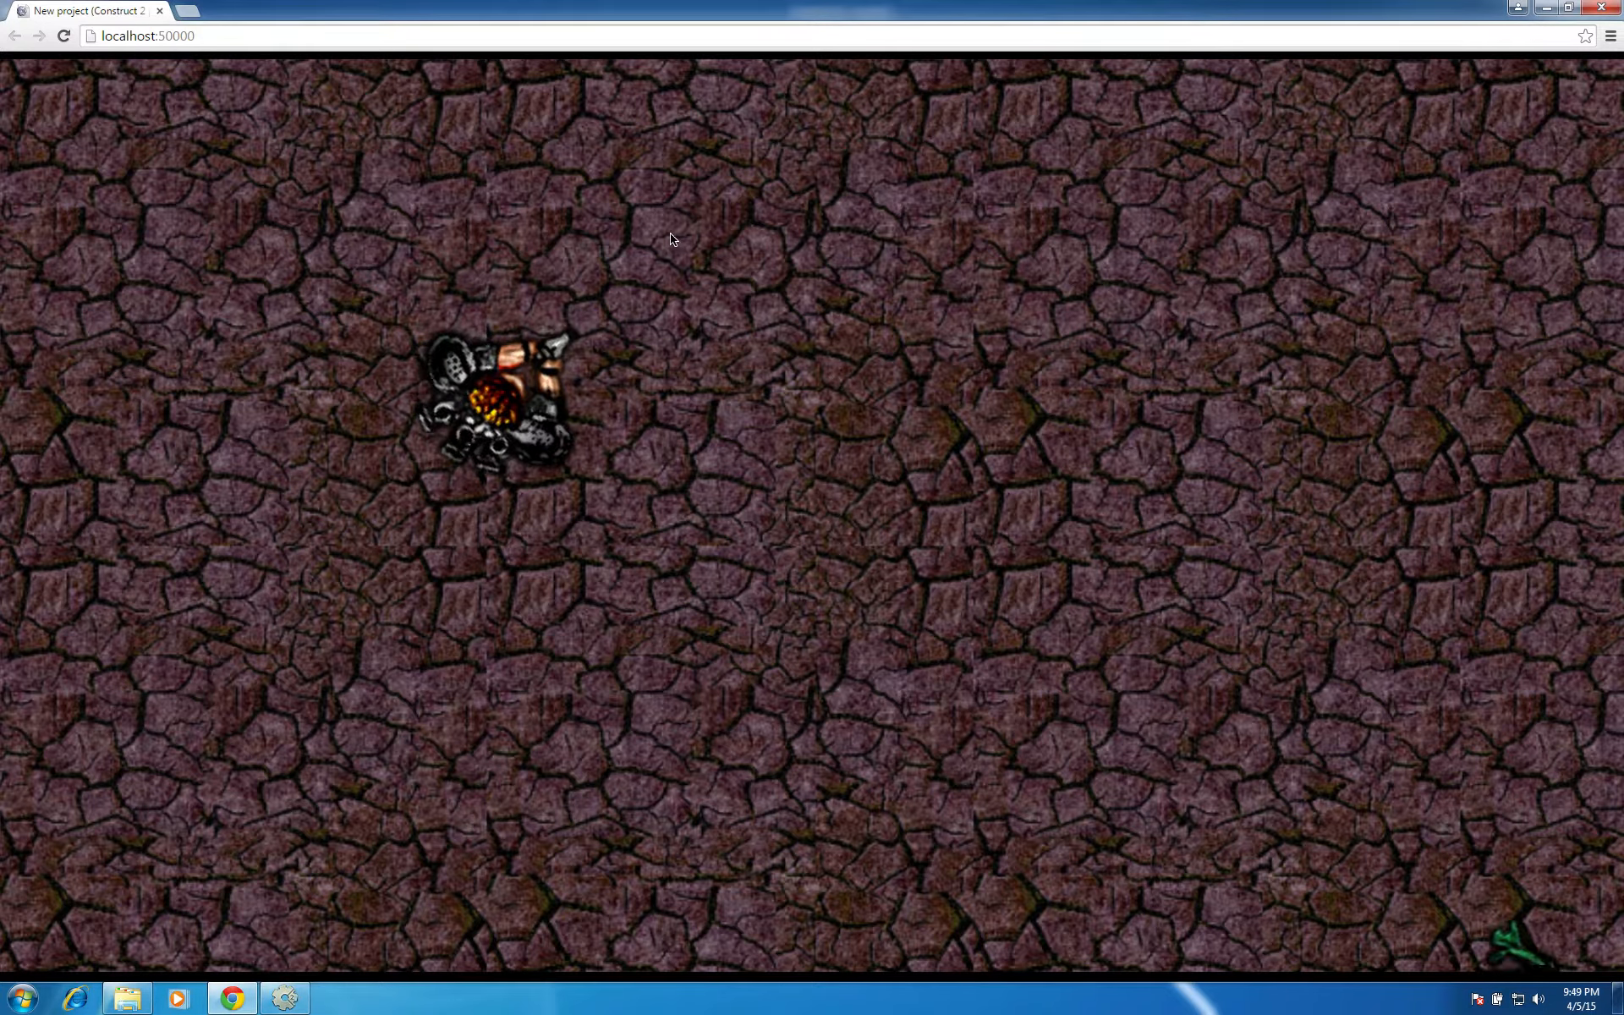
pyautogui.click(1602, 7)
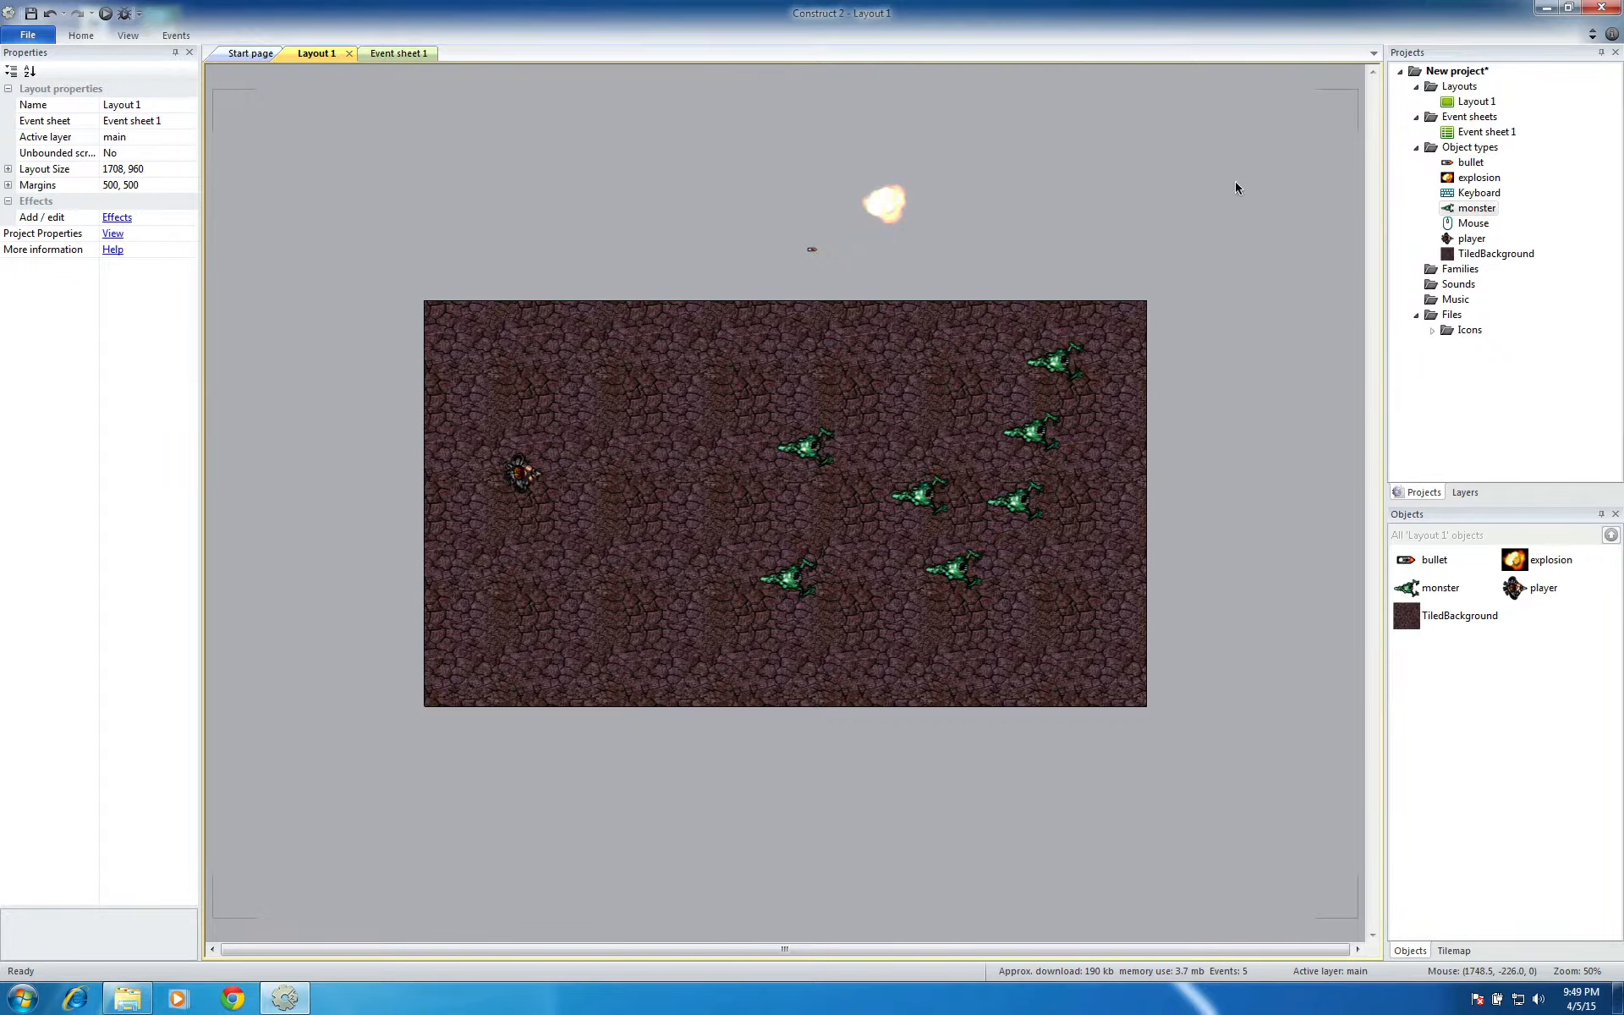
# Set the Bullet behavior speed of the monster object type to 100
pyautogui.click(1476, 209)
pyautogui.click(132, 322)
pyautogui.write('100')
pyautogui.press('Tab')
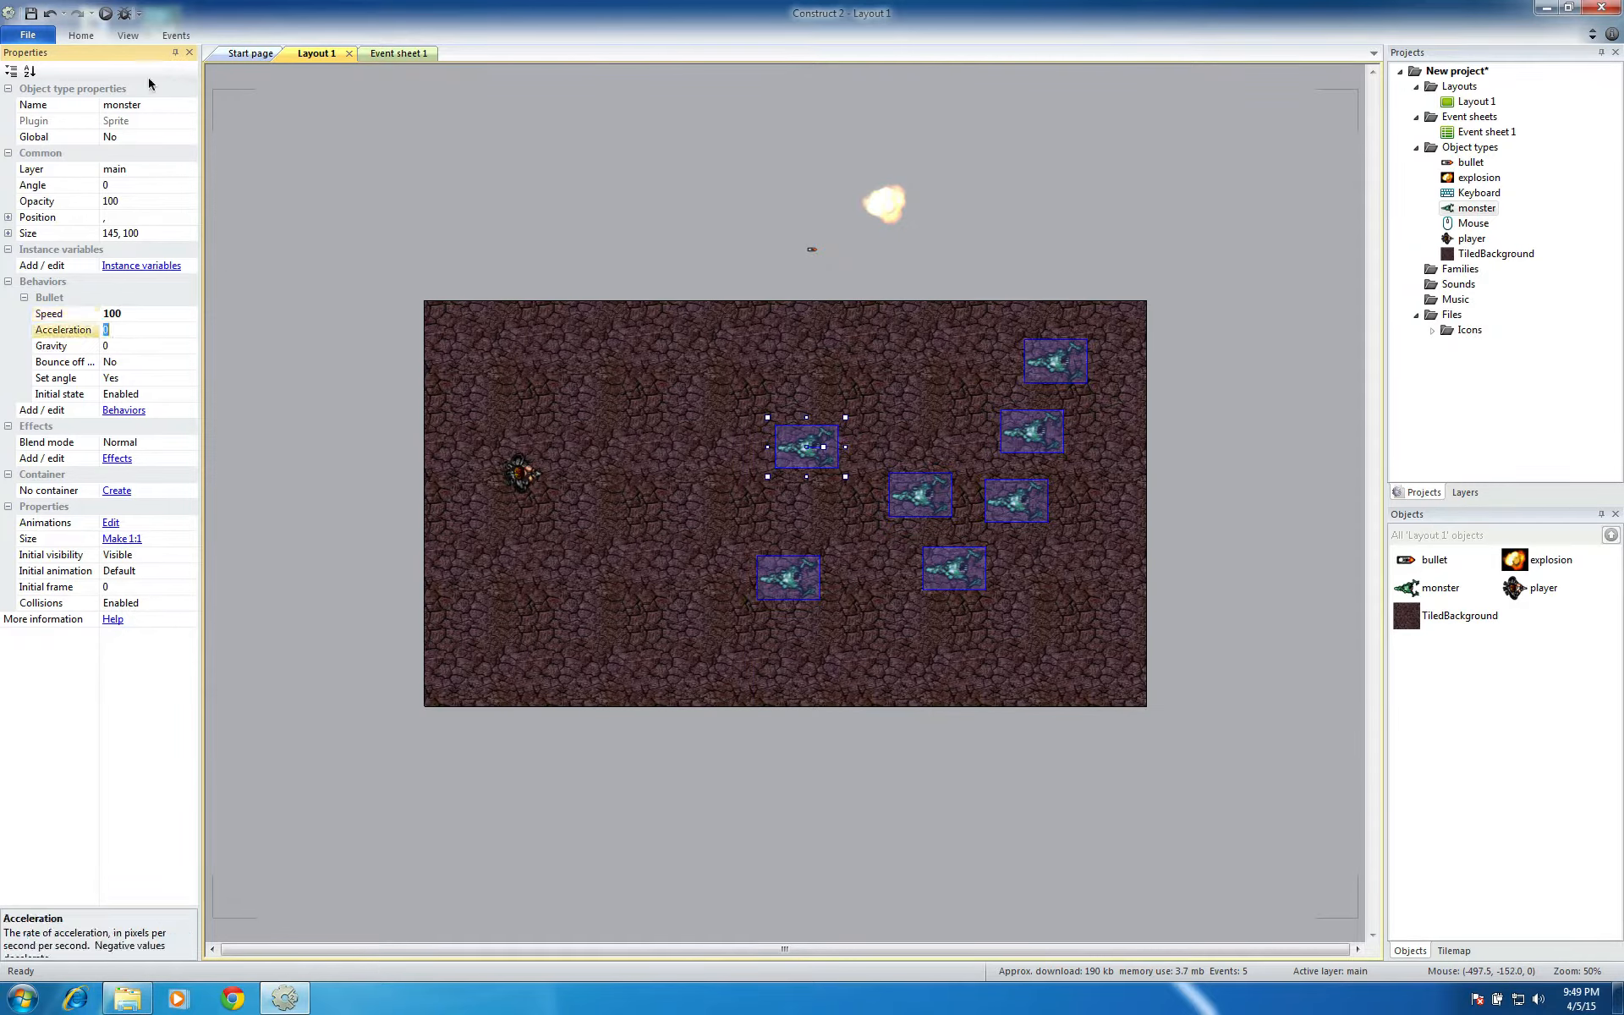
# Run Layout 1, move the player up and down and shoot the monsters to test their new speed, then close the preview
pyautogui.click(106, 12)
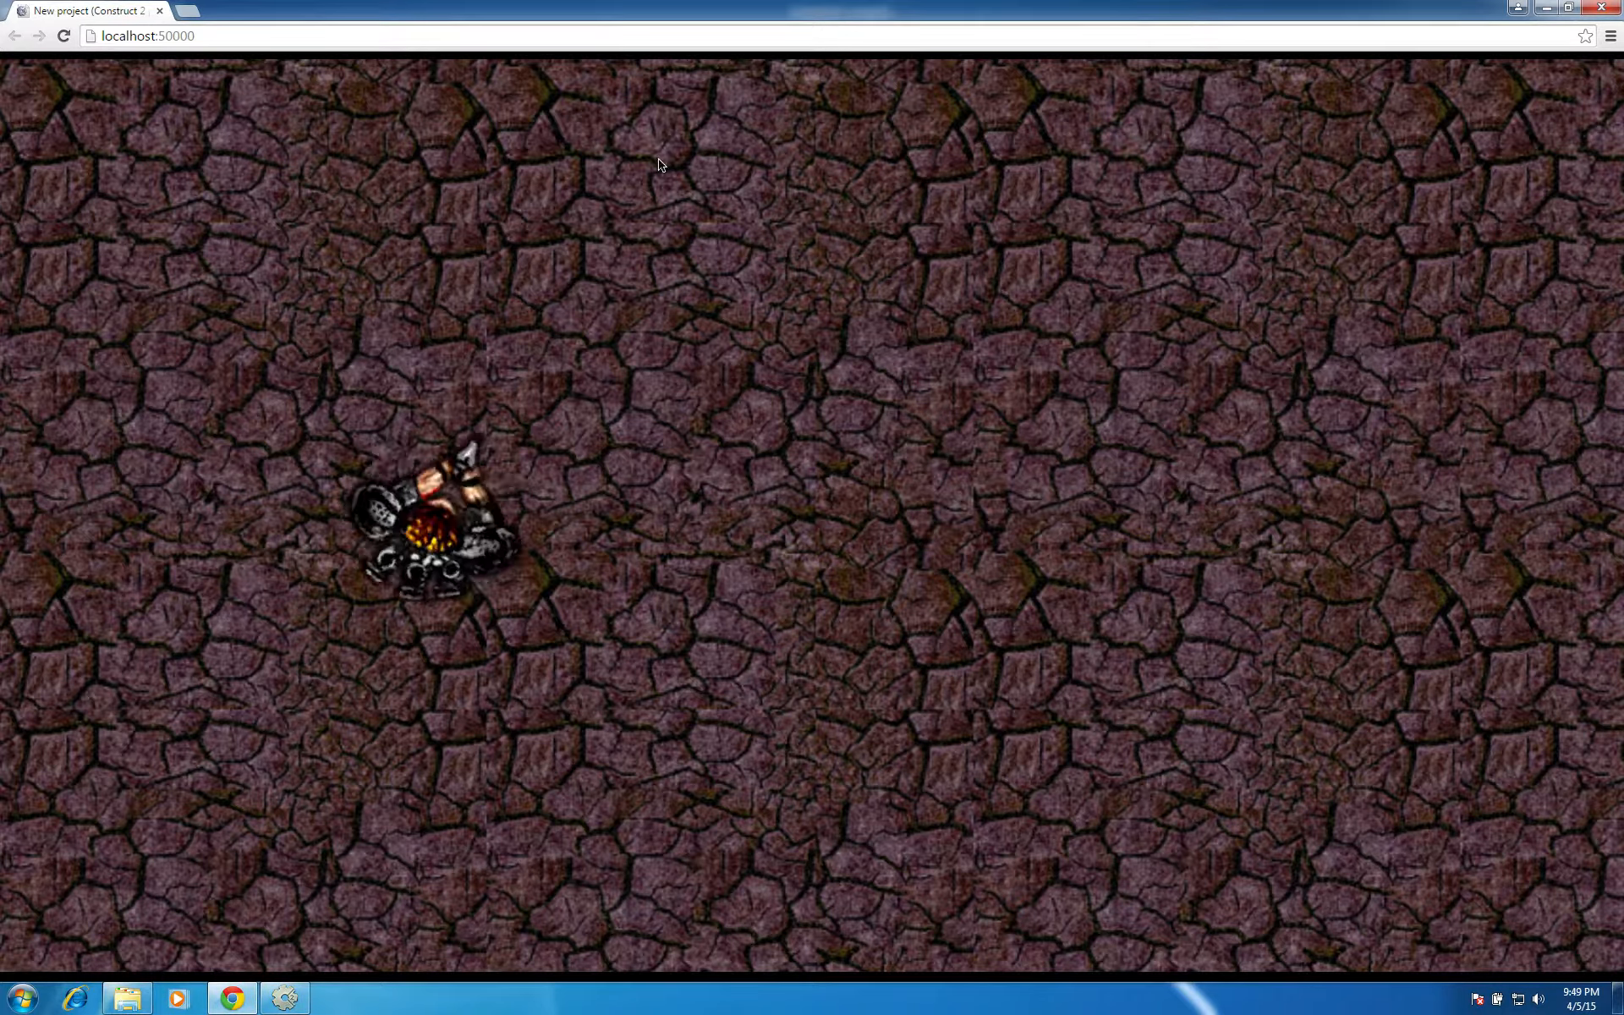
pyautogui.click(1206, 640)
pyautogui.click(1206, 640)
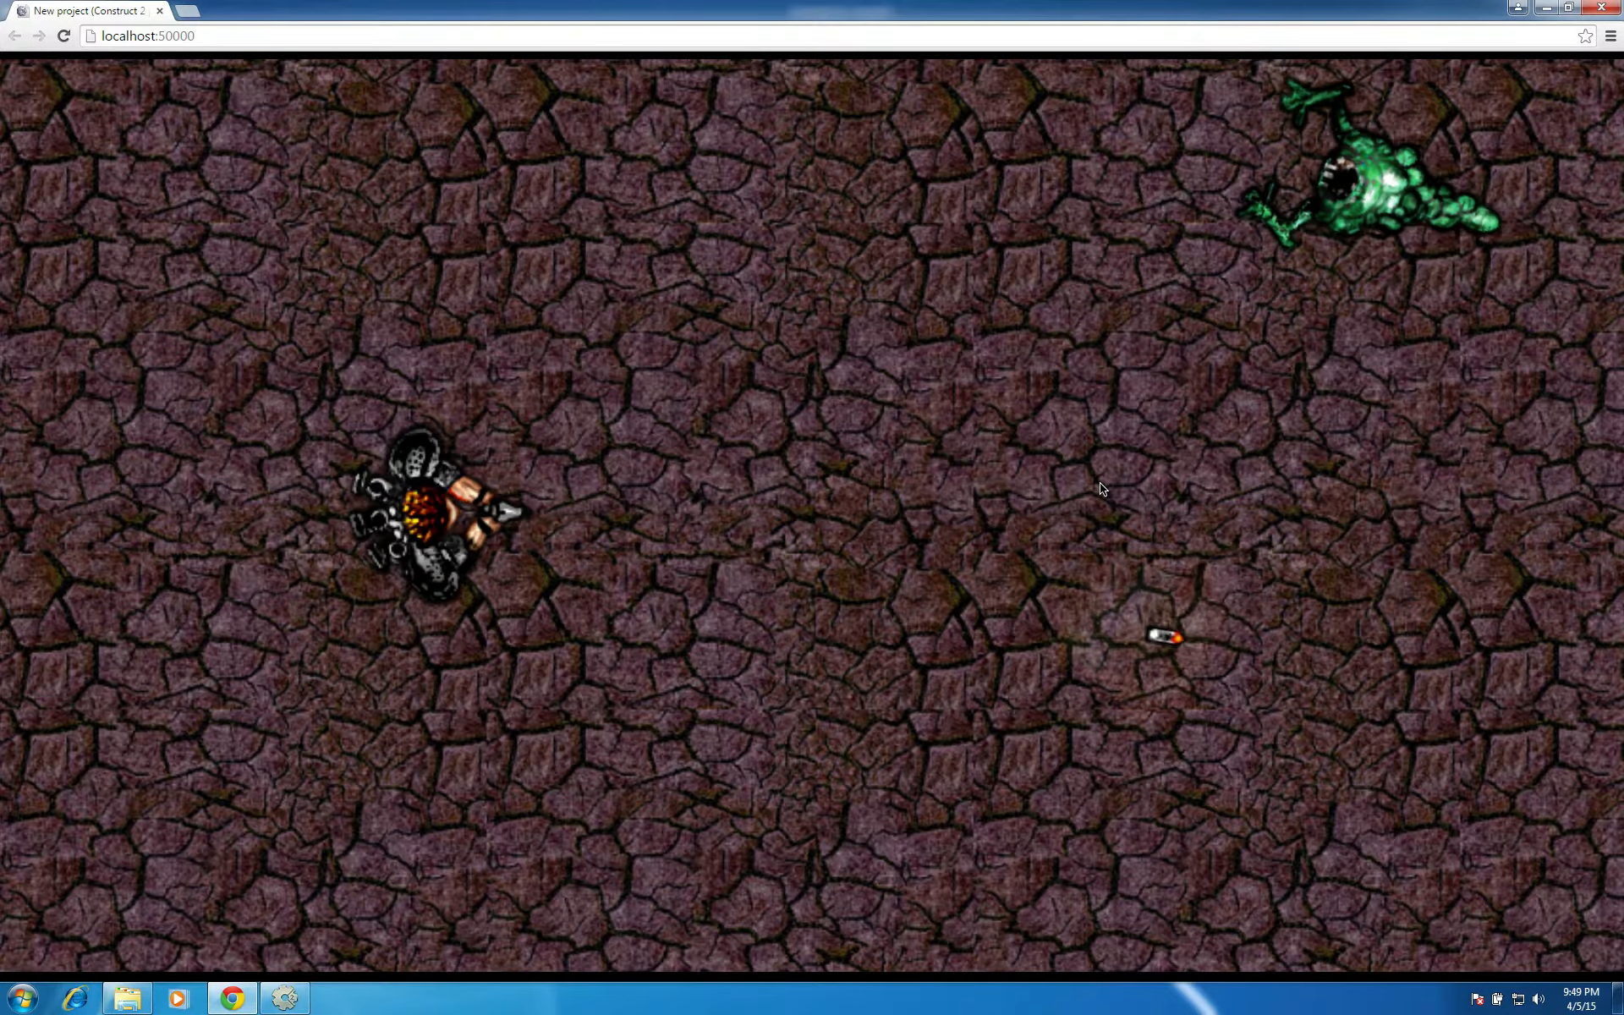
pyautogui.press('Up')
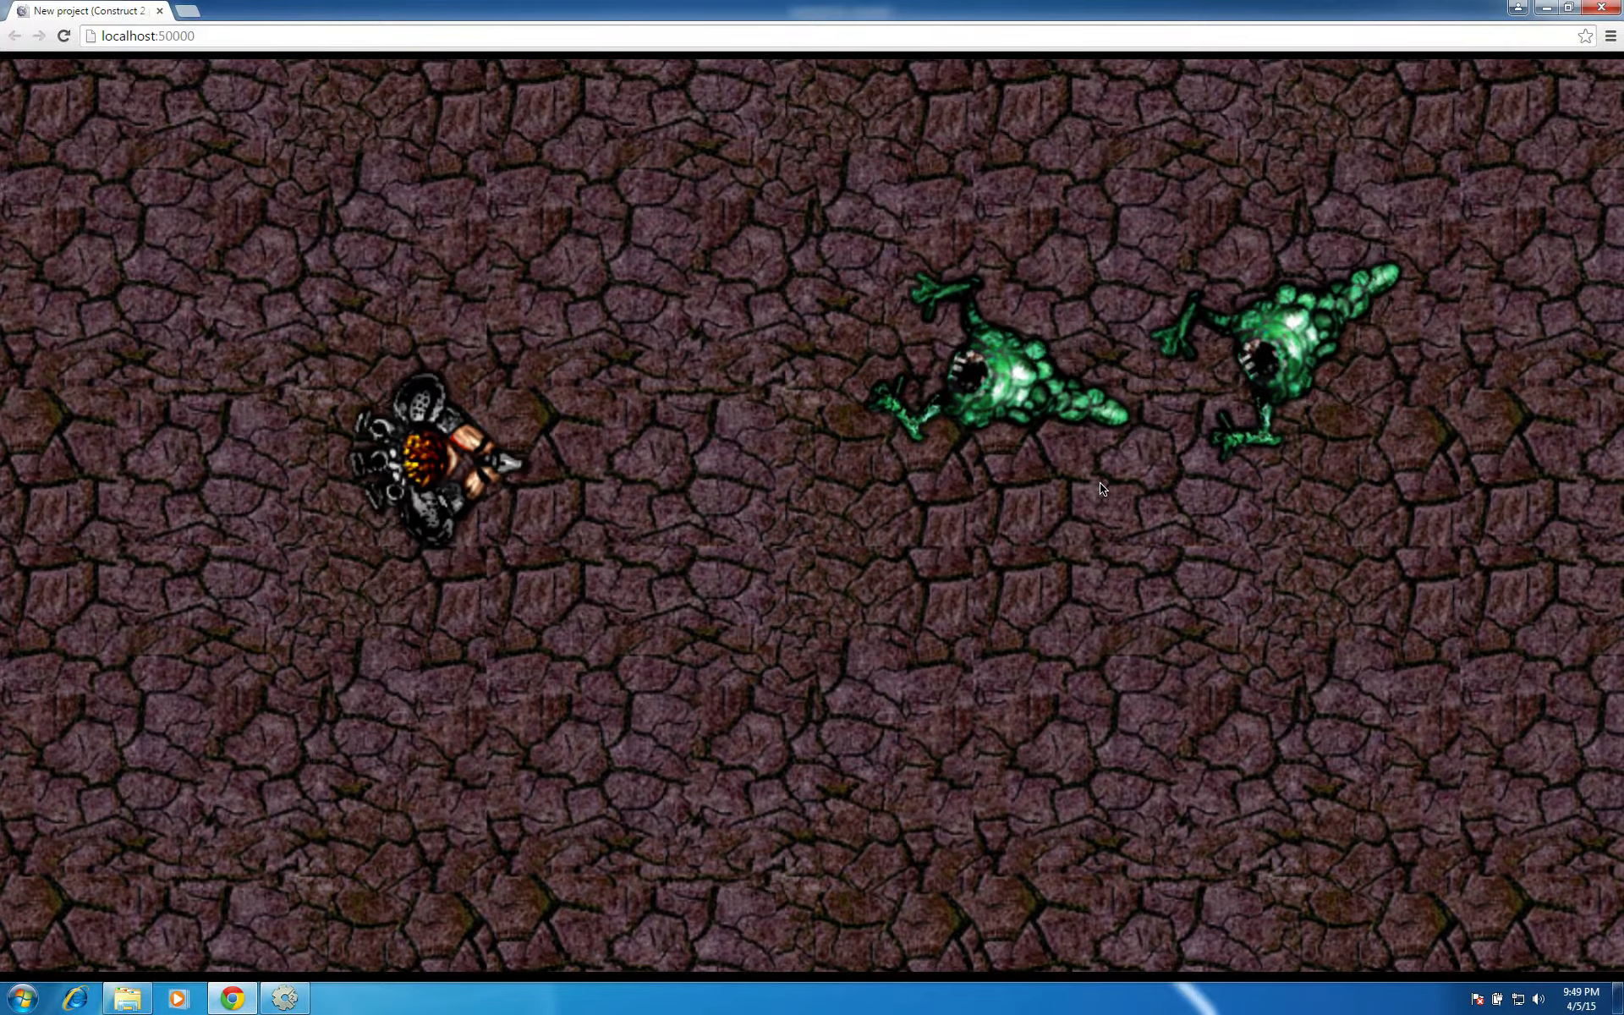
pyautogui.press('Down')
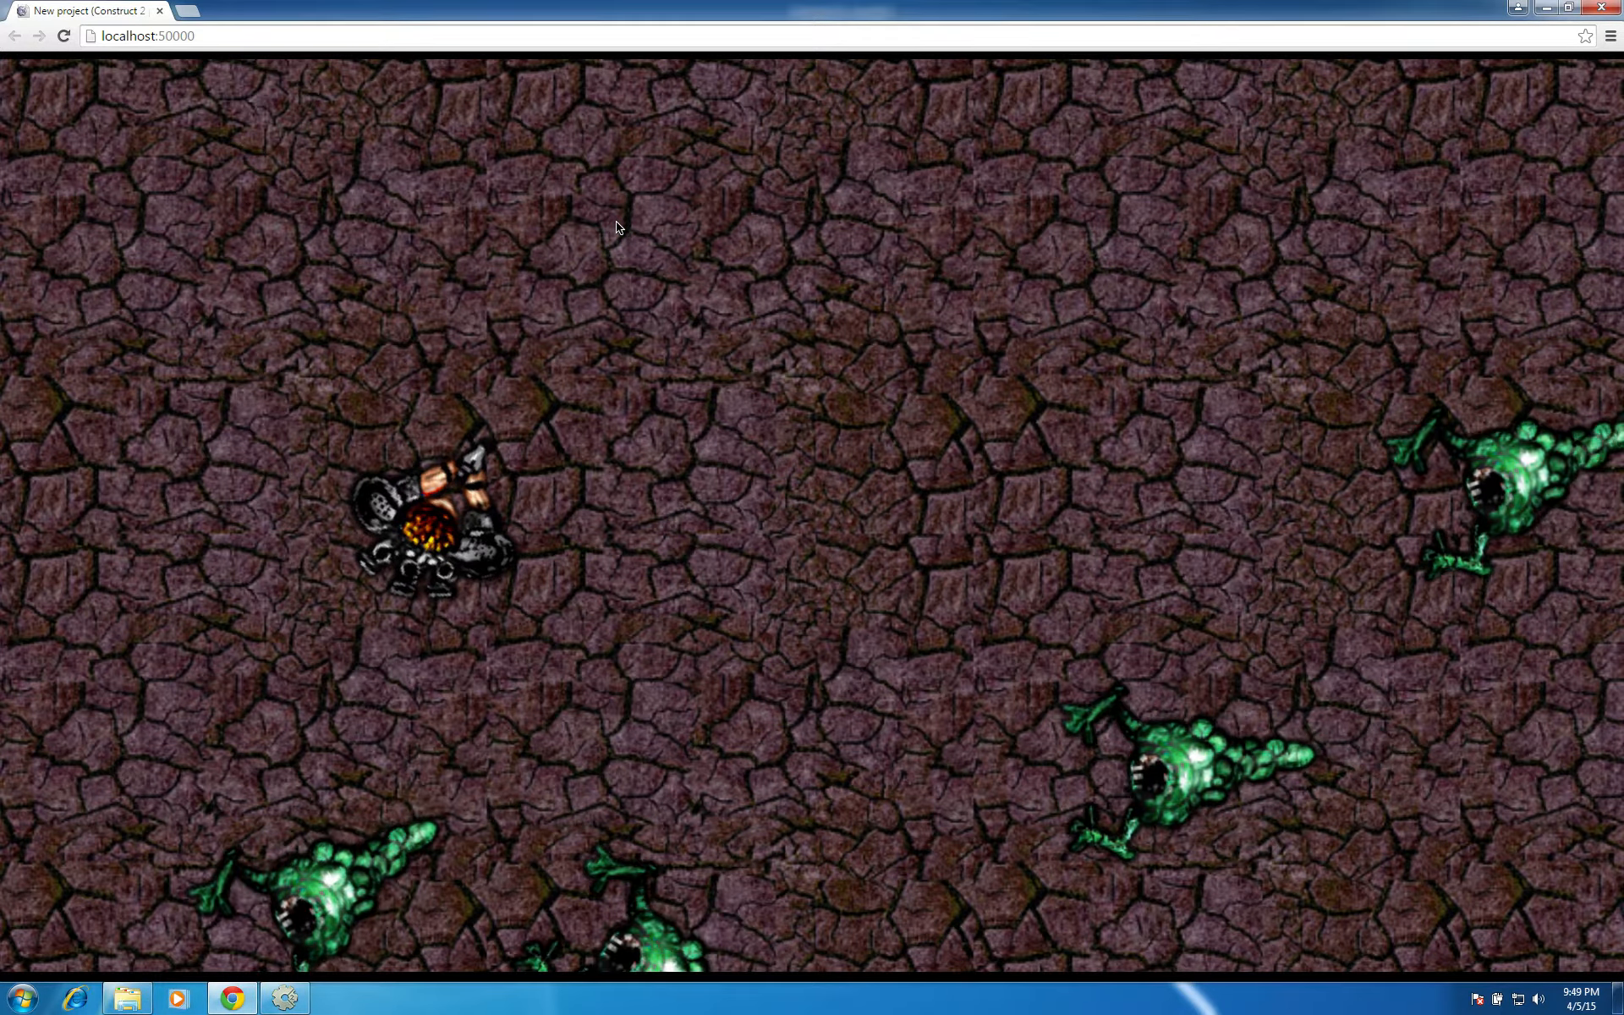
pyautogui.click(233, 254)
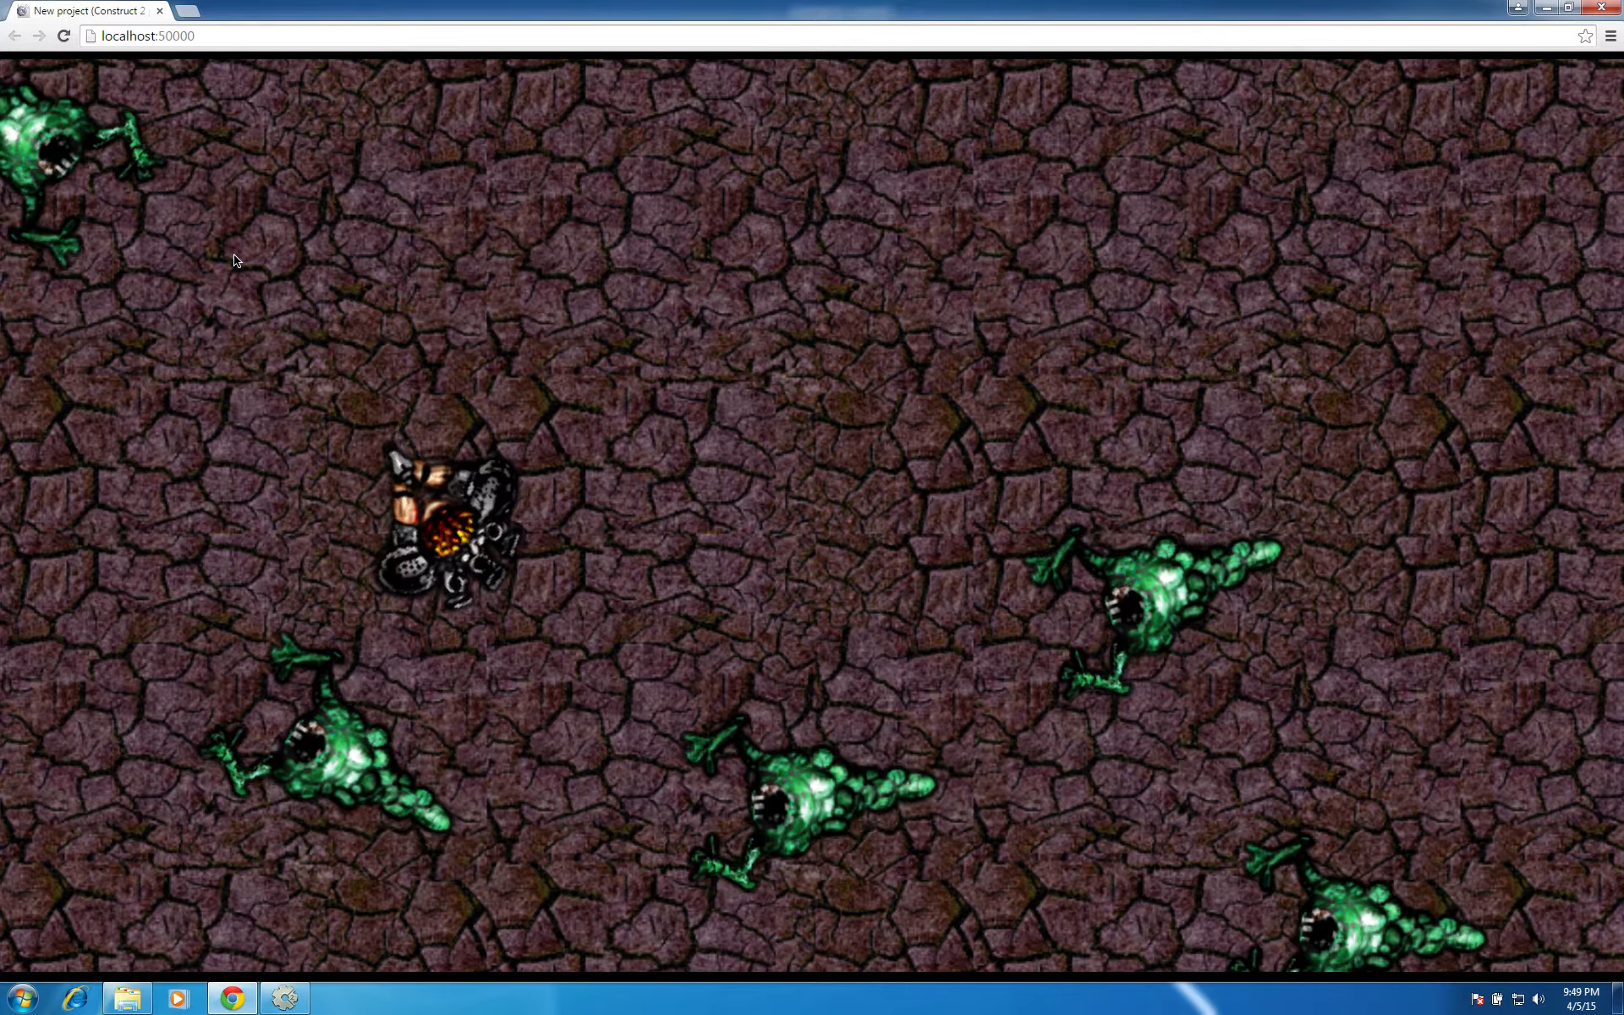
pyautogui.click(233, 254)
pyautogui.click(169, 470)
pyautogui.click(199, 700)
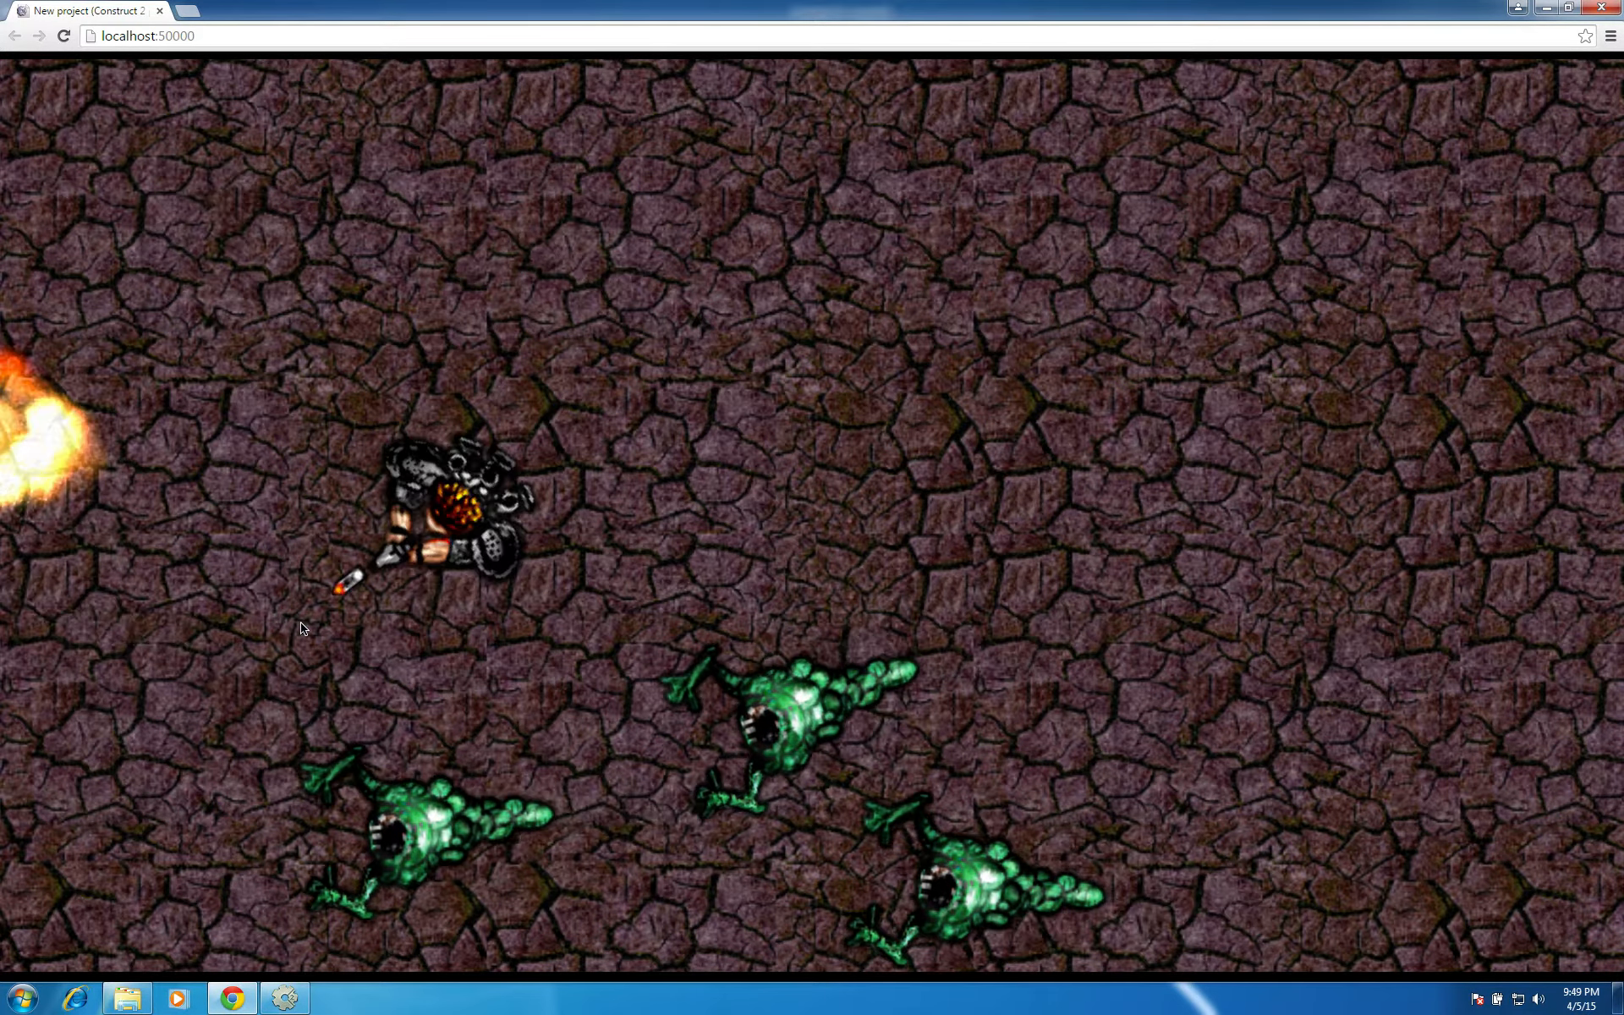
pyautogui.click(335, 782)
pyautogui.click(583, 738)
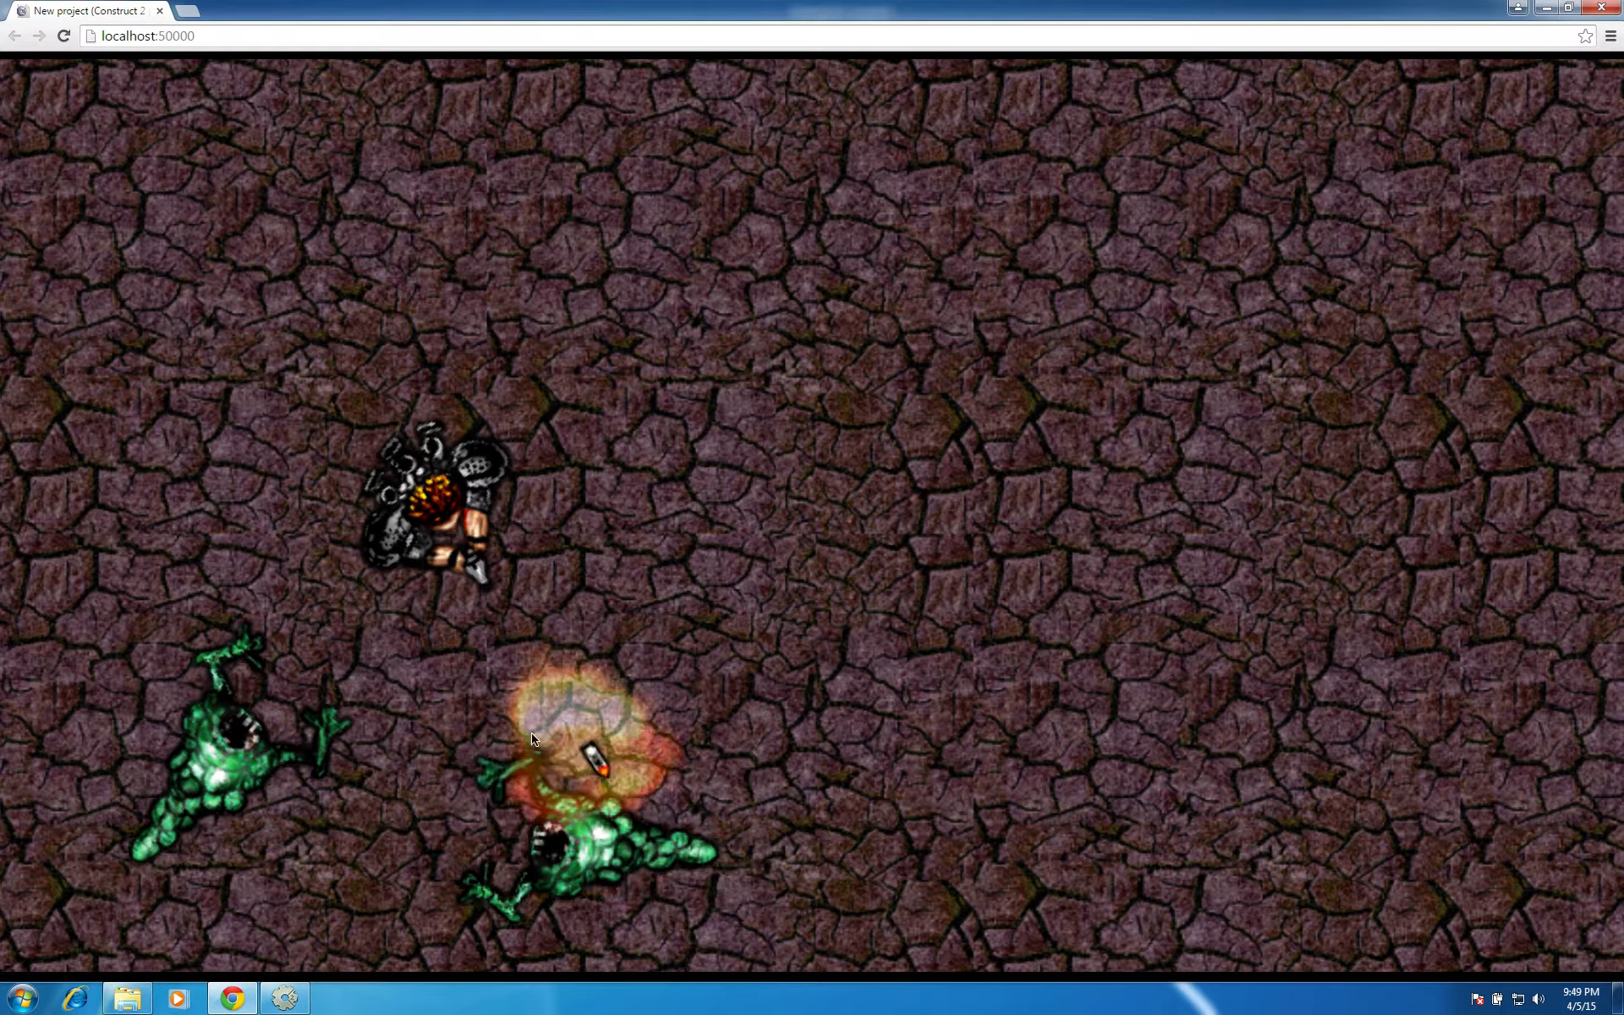
pyautogui.click(315, 664)
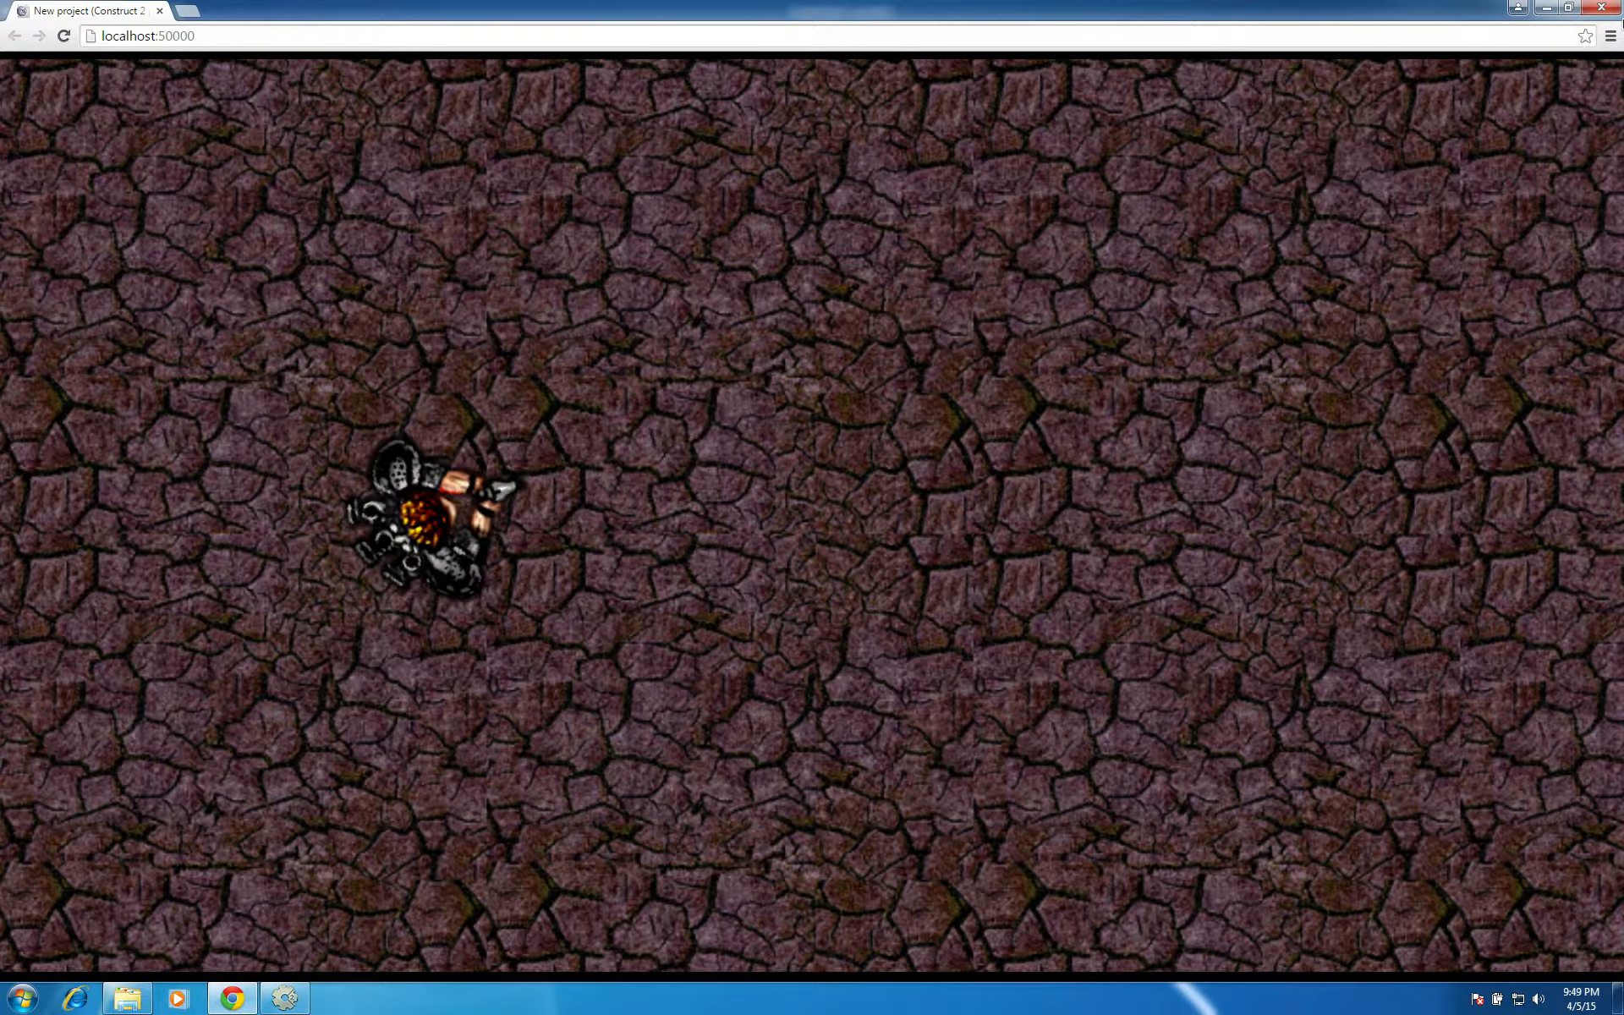
pyautogui.click(1607, 9)
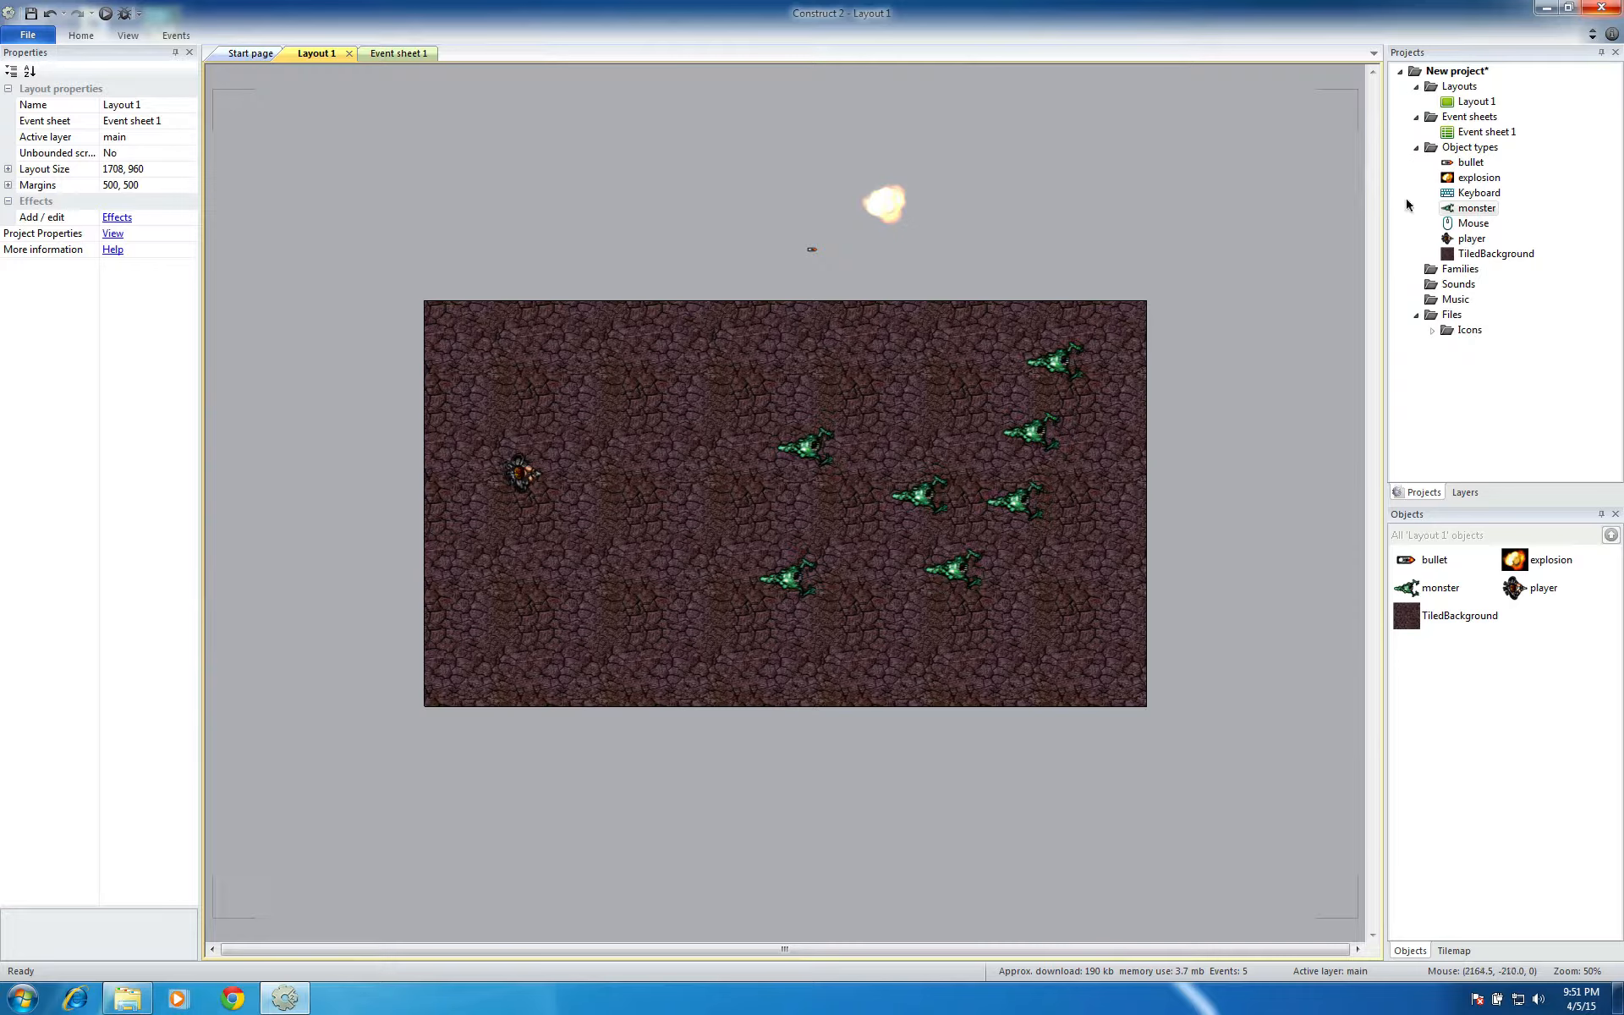
# Add a Number instance variable named health with initial value 5 to the monster object type, and close the instance variables dialog
pyautogui.click(1476, 207)
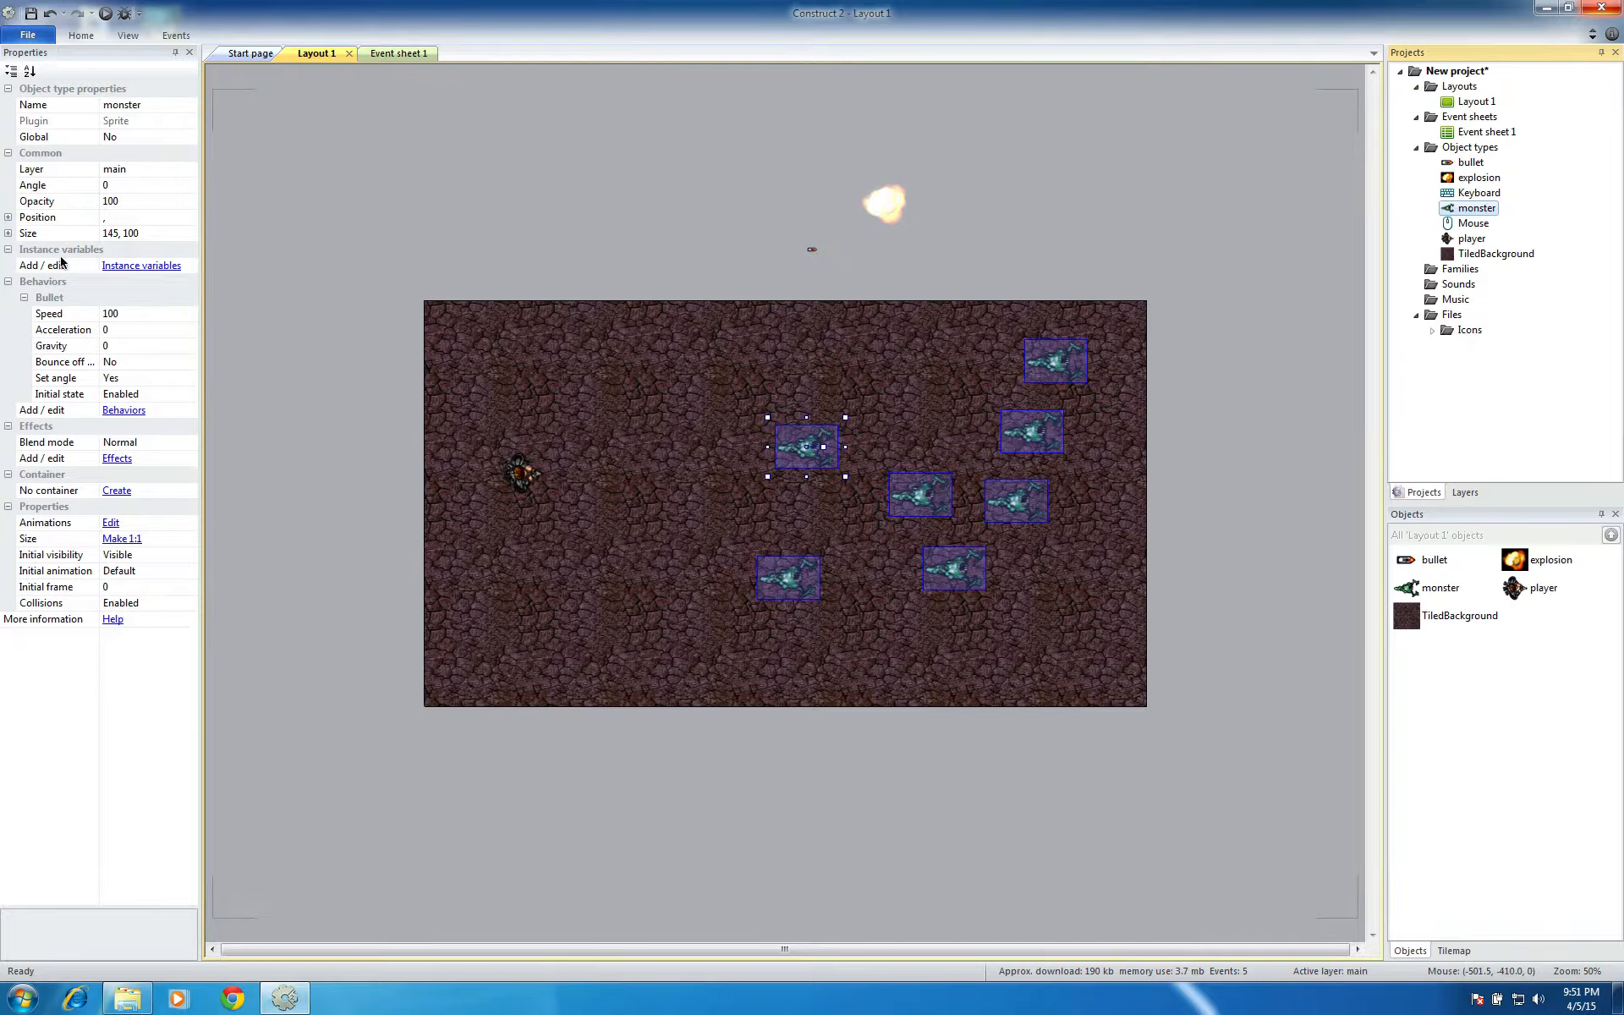
pyautogui.click(117, 267)
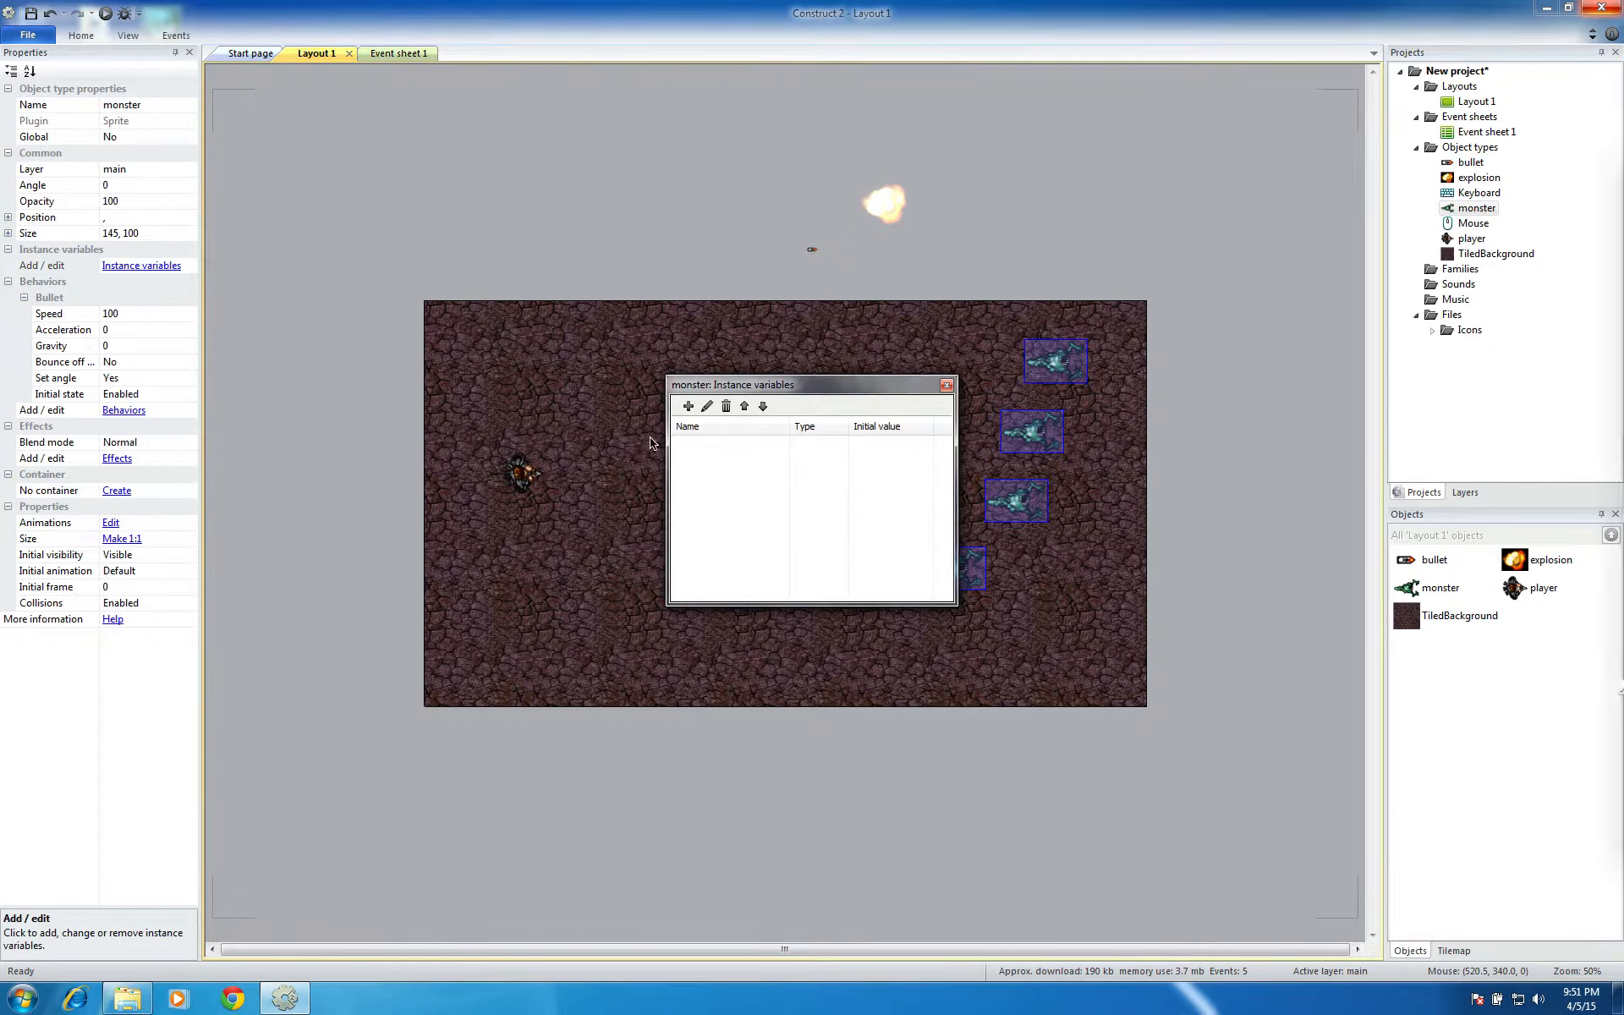
pyautogui.click(687, 406)
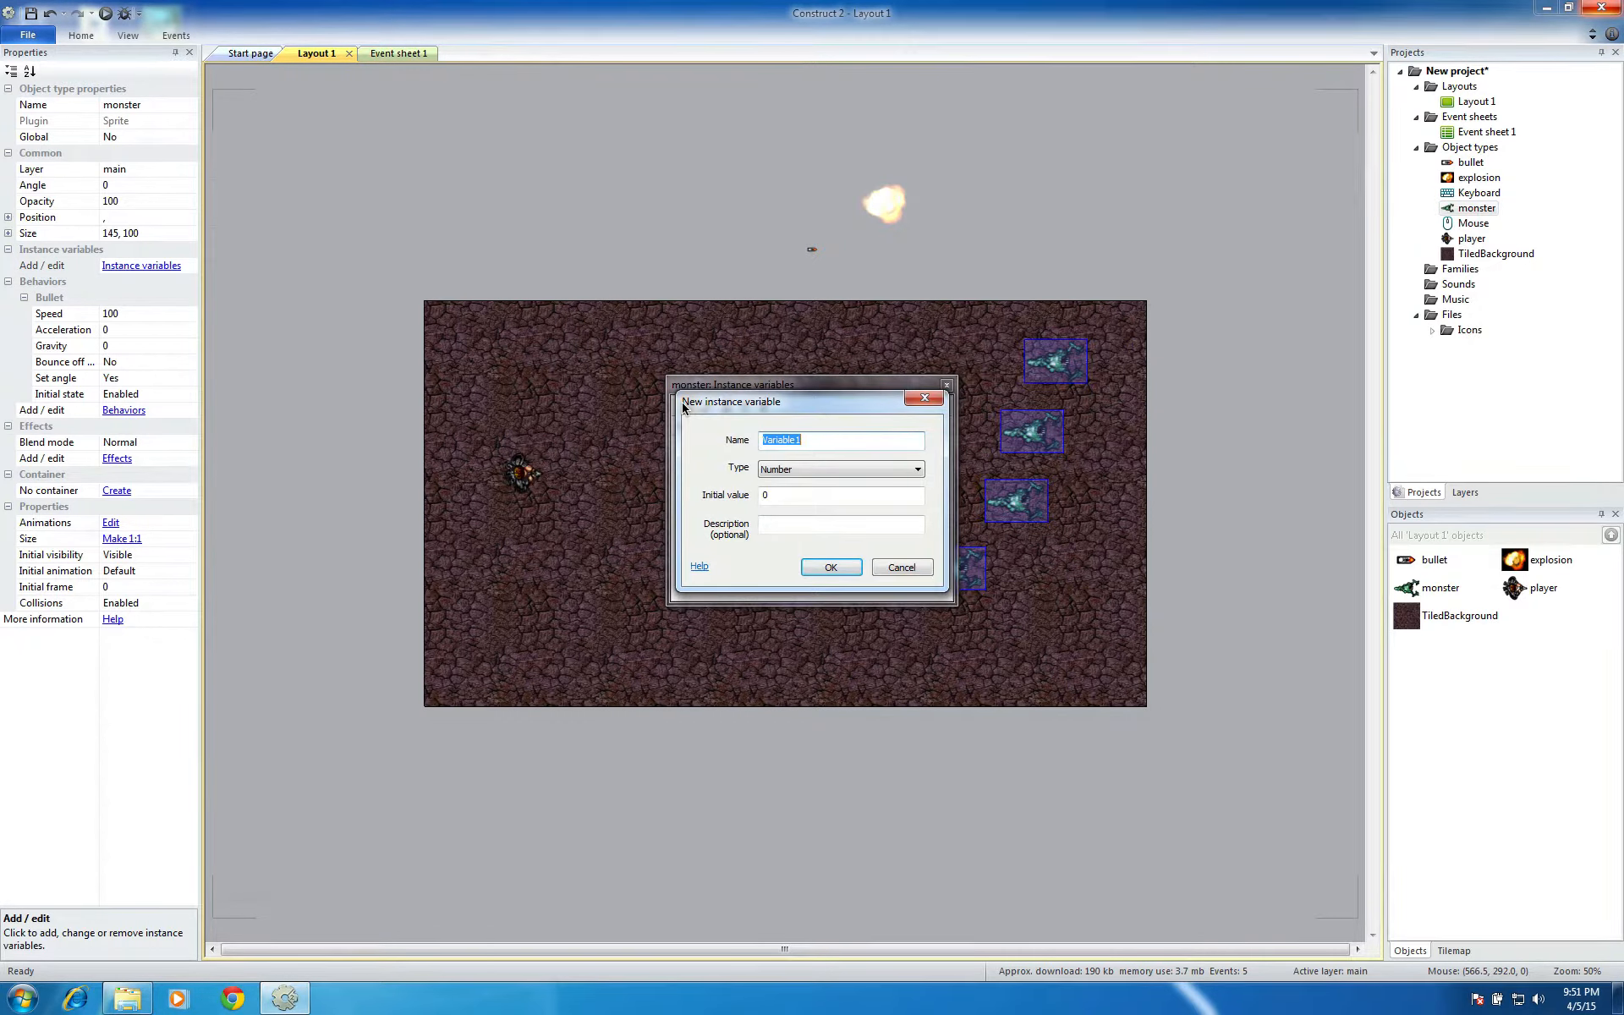
pyautogui.write('h')
pyautogui.press('Tab')
pyautogui.press('Tab')
pyautogui.click(825, 567)
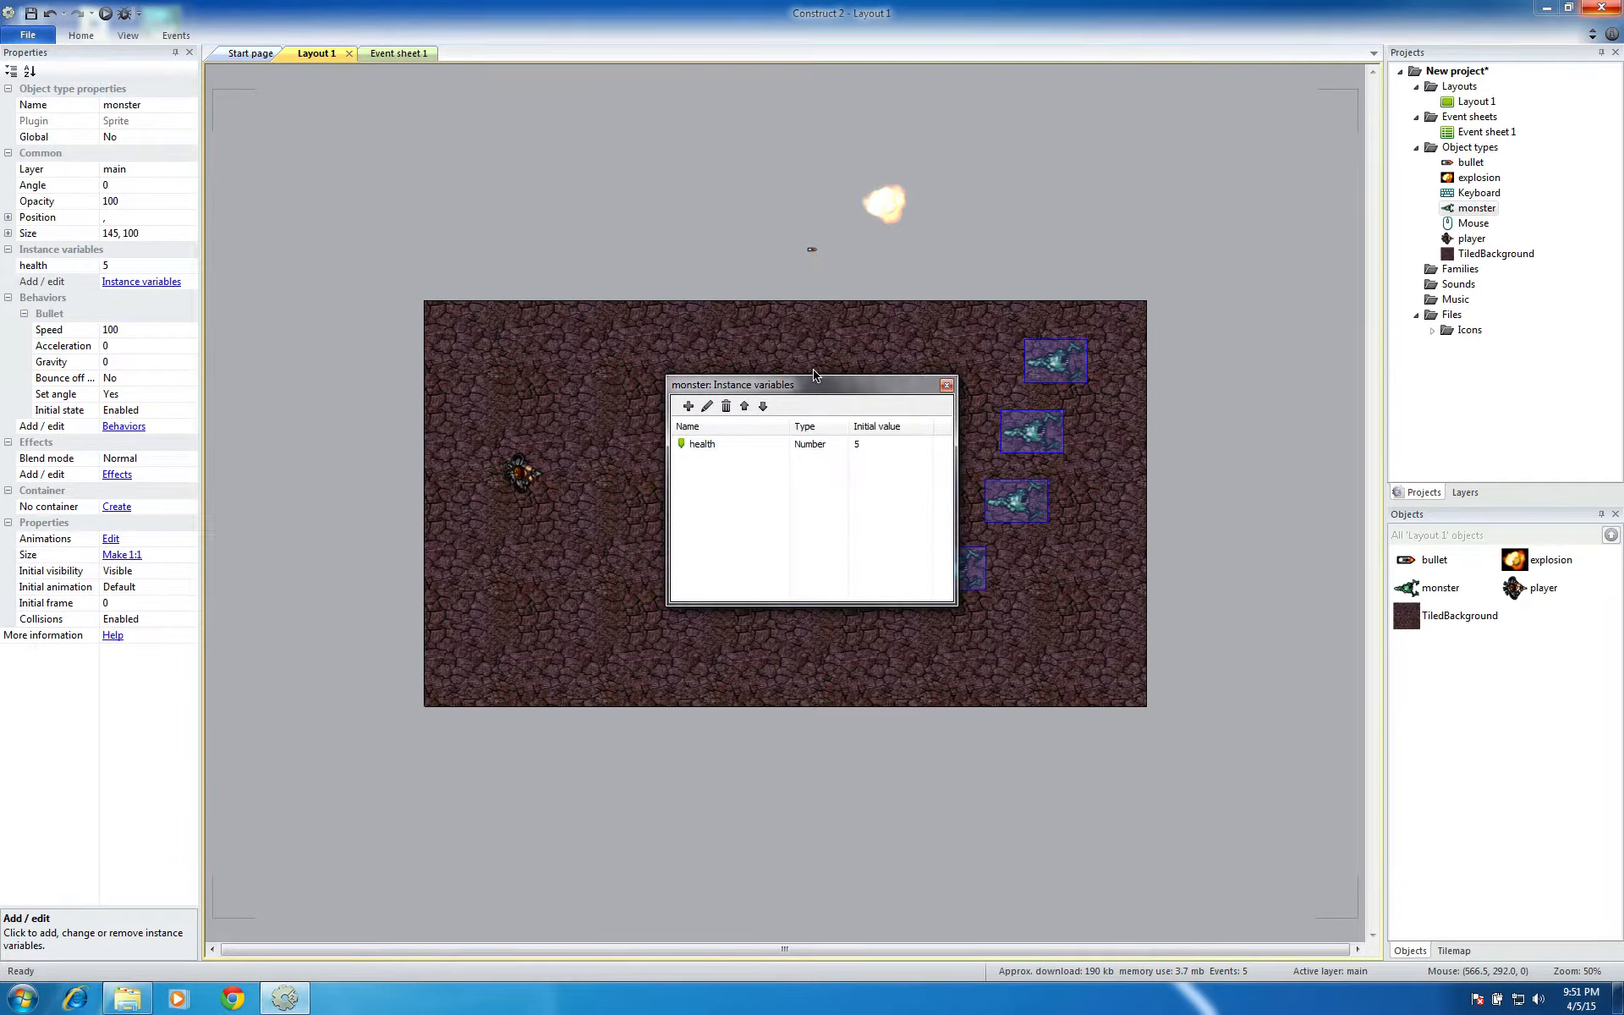
pyautogui.moveTo(819, 382); pyautogui.dragTo(761, 313)
pyautogui.moveTo(584, 134); pyautogui.dragTo(554, 87)
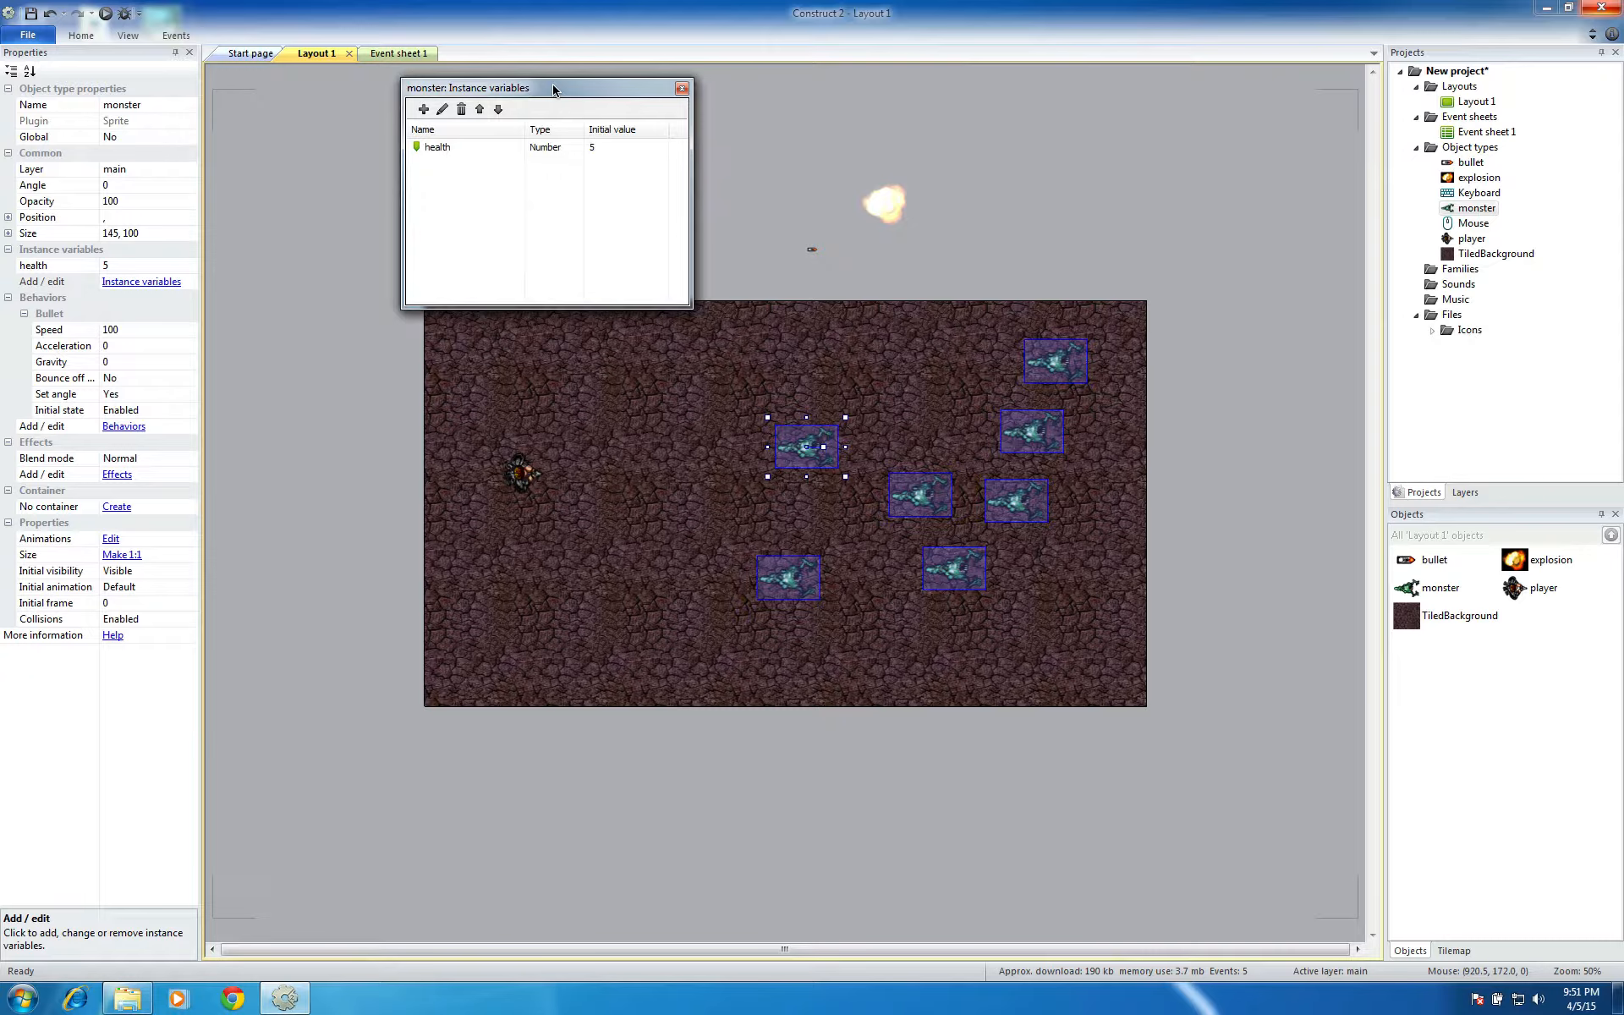
pyautogui.moveTo(554, 88); pyautogui.dragTo(553, 82)
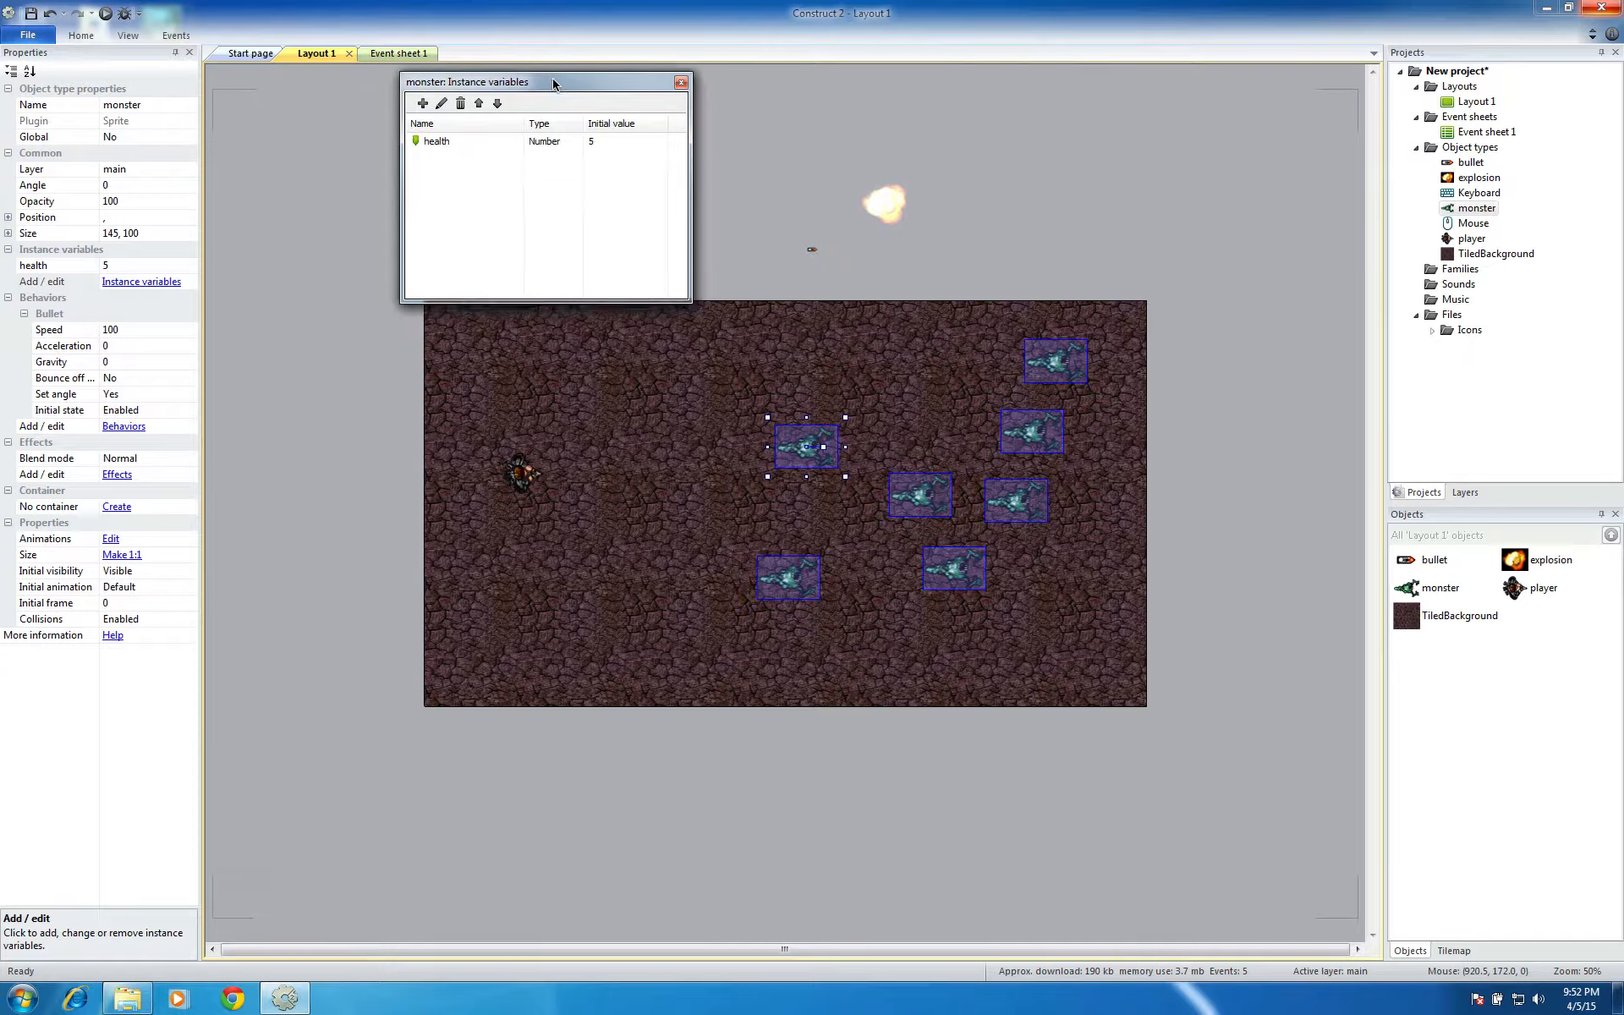
pyautogui.click(680, 82)
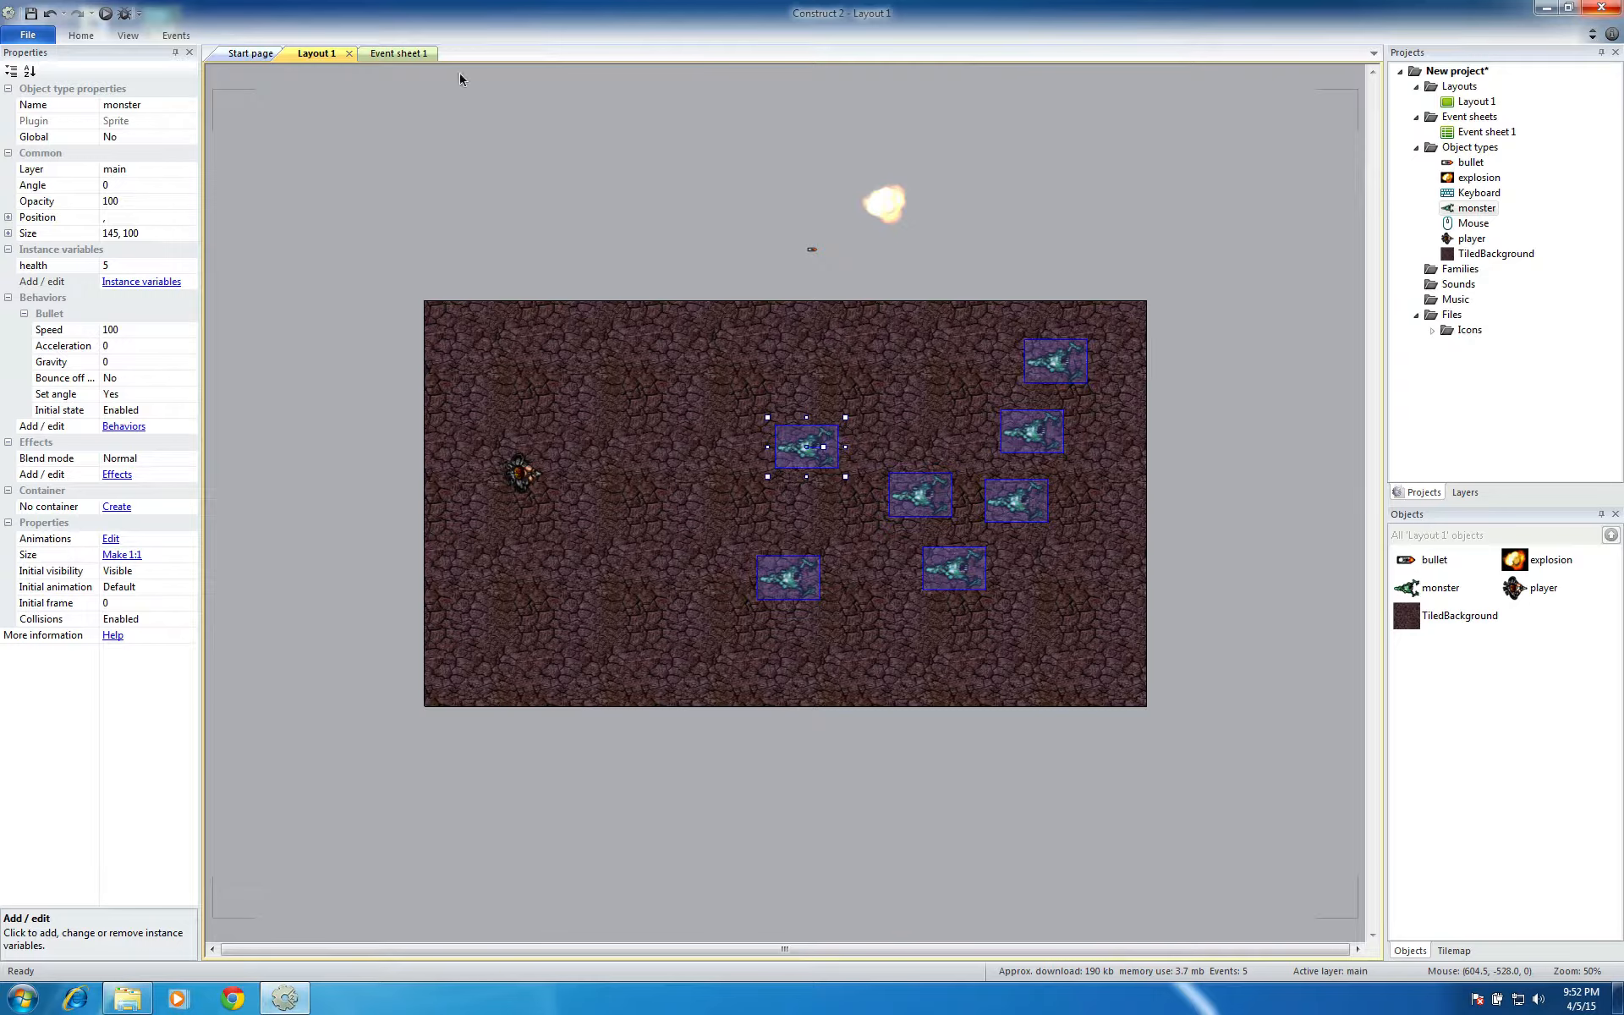
# In event 4 of Event sheet 1, replace the monster's Destroy action with Subtract from, using instance variable health and value 1
pyautogui.click(401, 54)
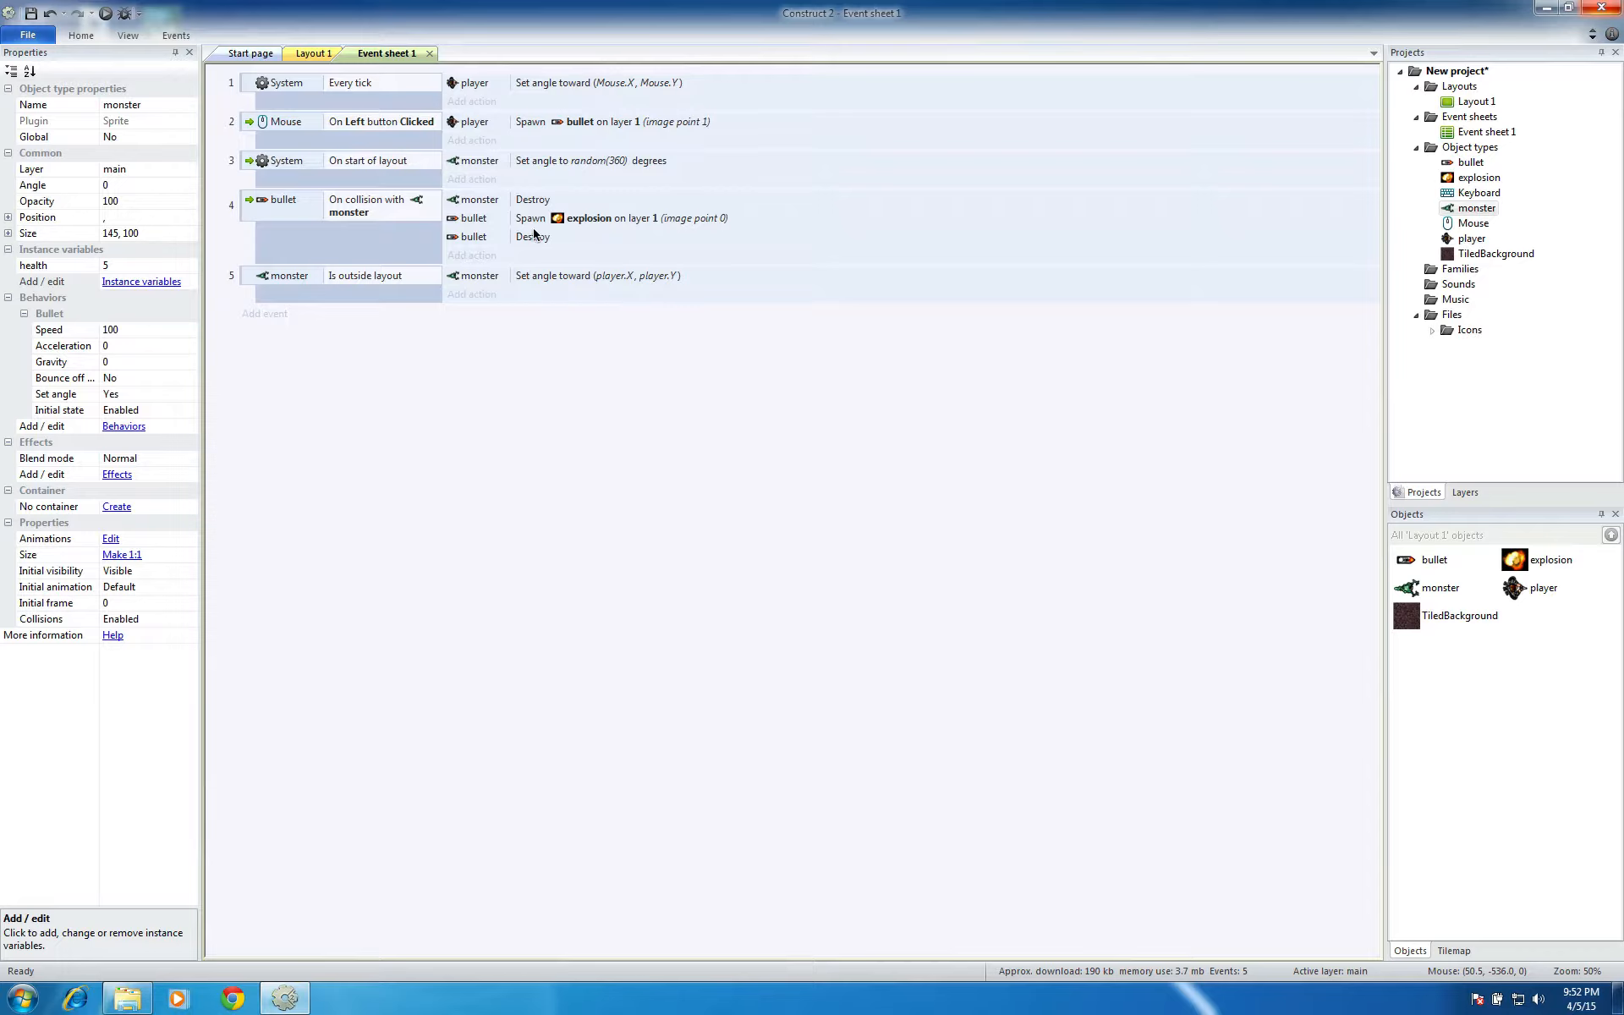
pyautogui.click(491, 201)
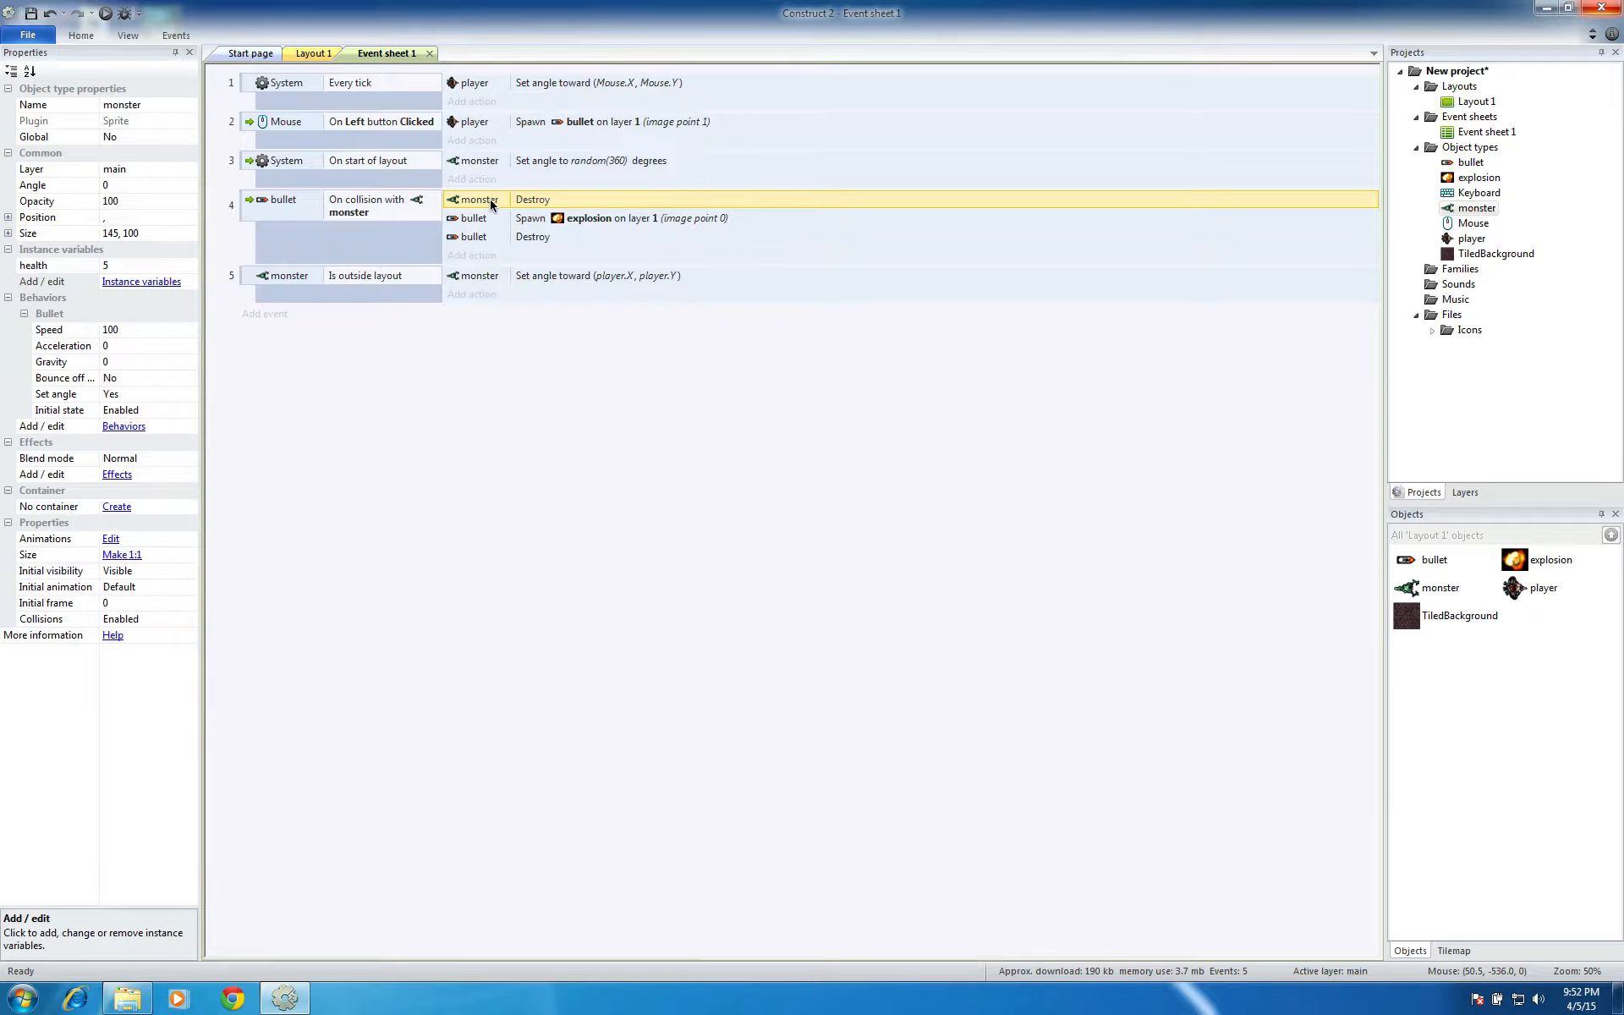
pyautogui.rightClick(492, 204)
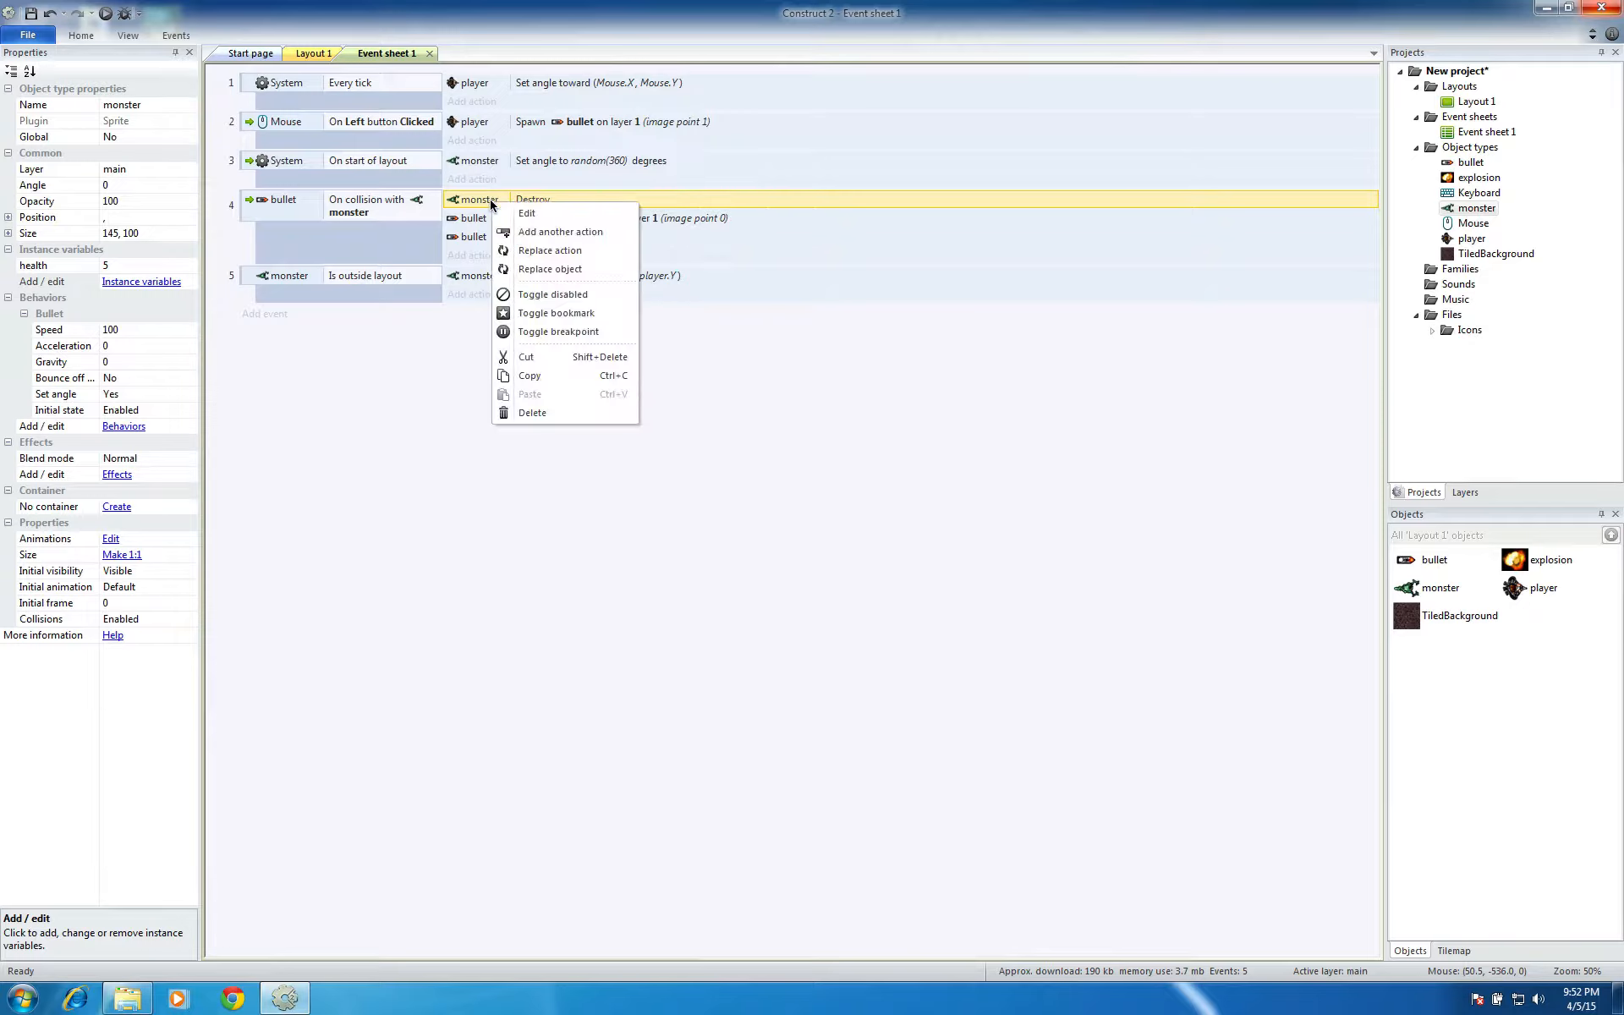
pyautogui.click(565, 251)
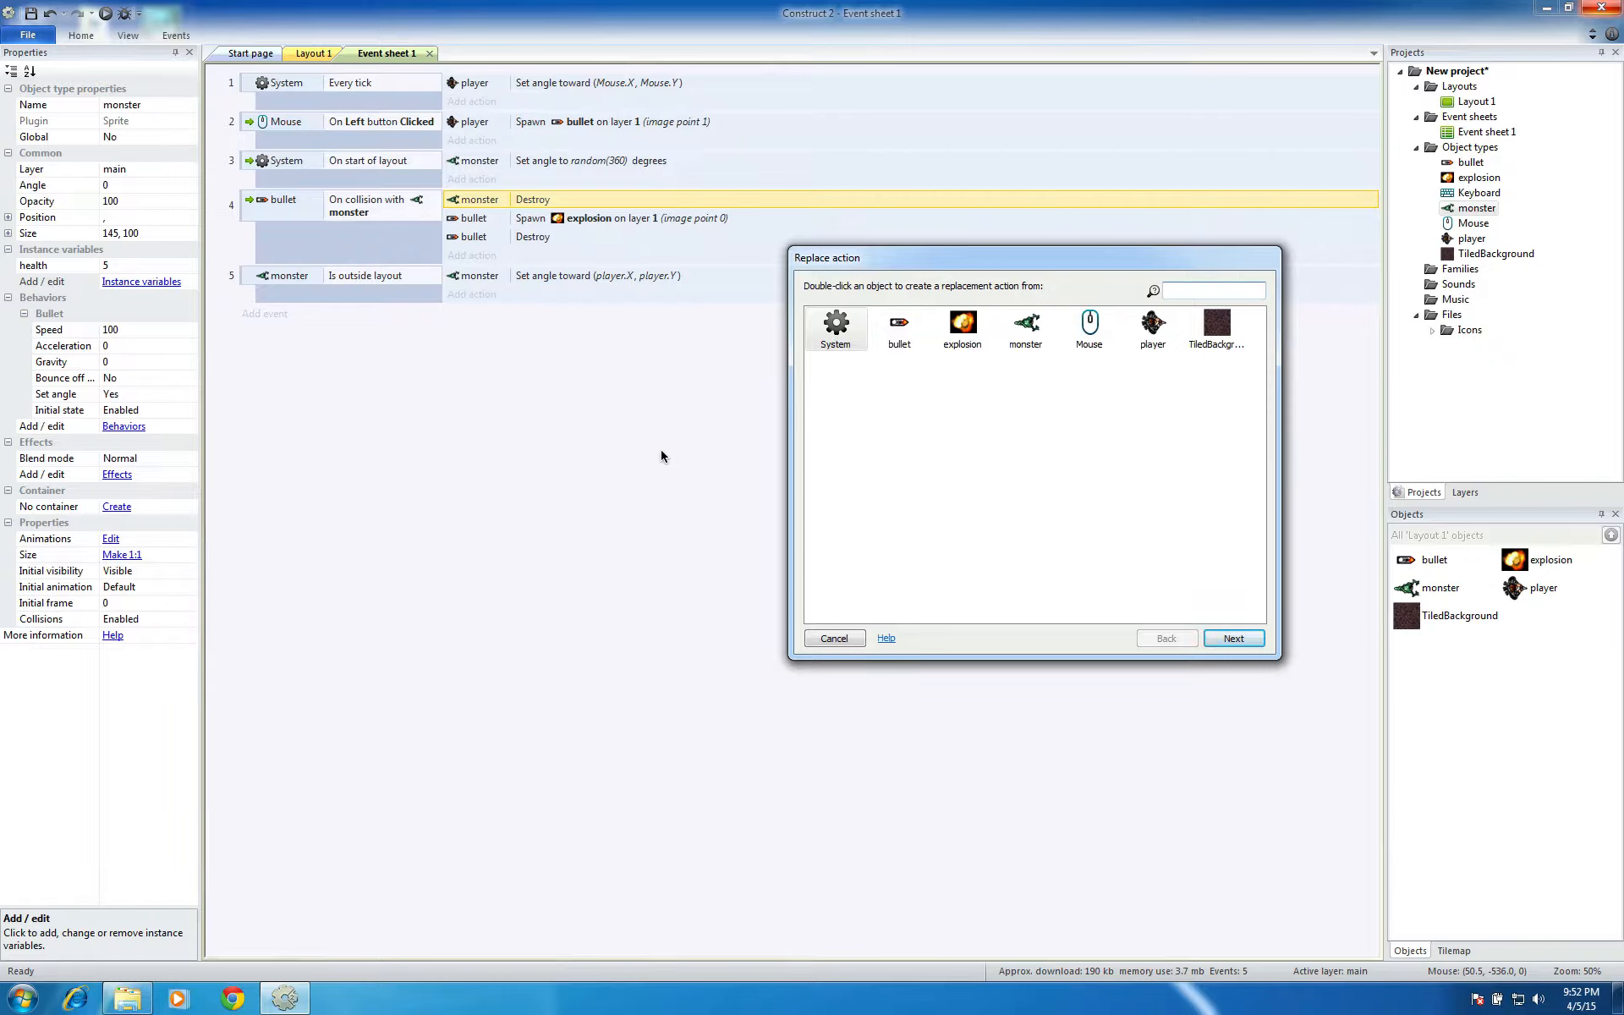
pyautogui.click(1027, 339)
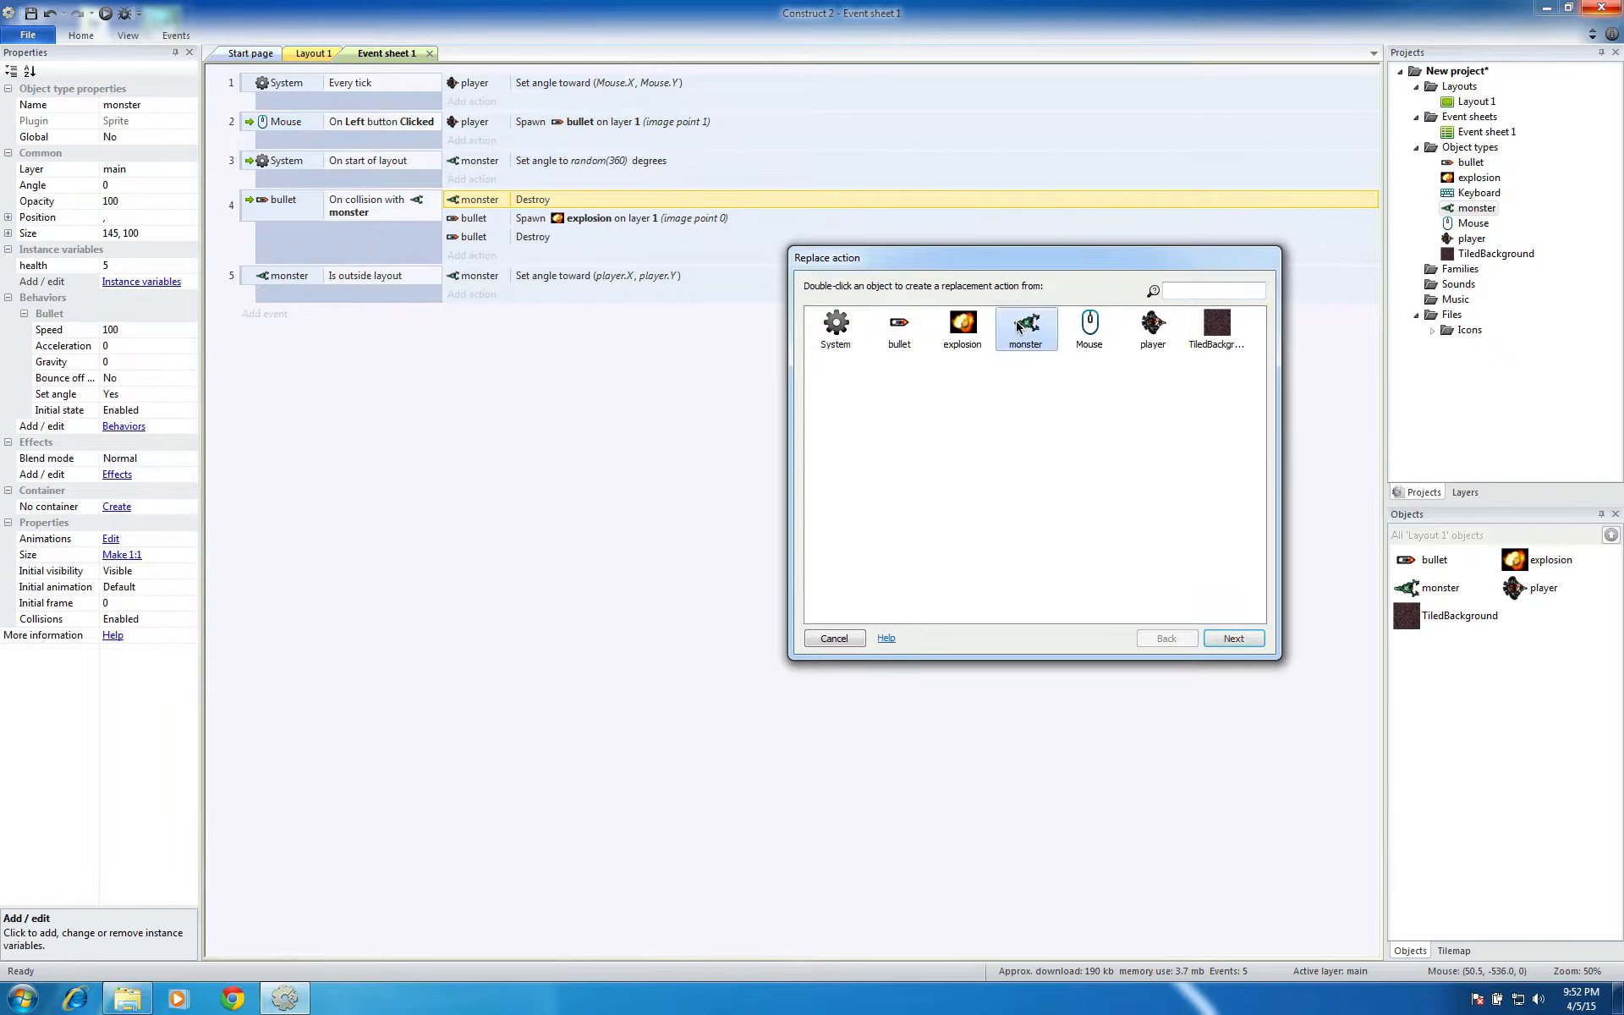
pyautogui.click(1233, 638)
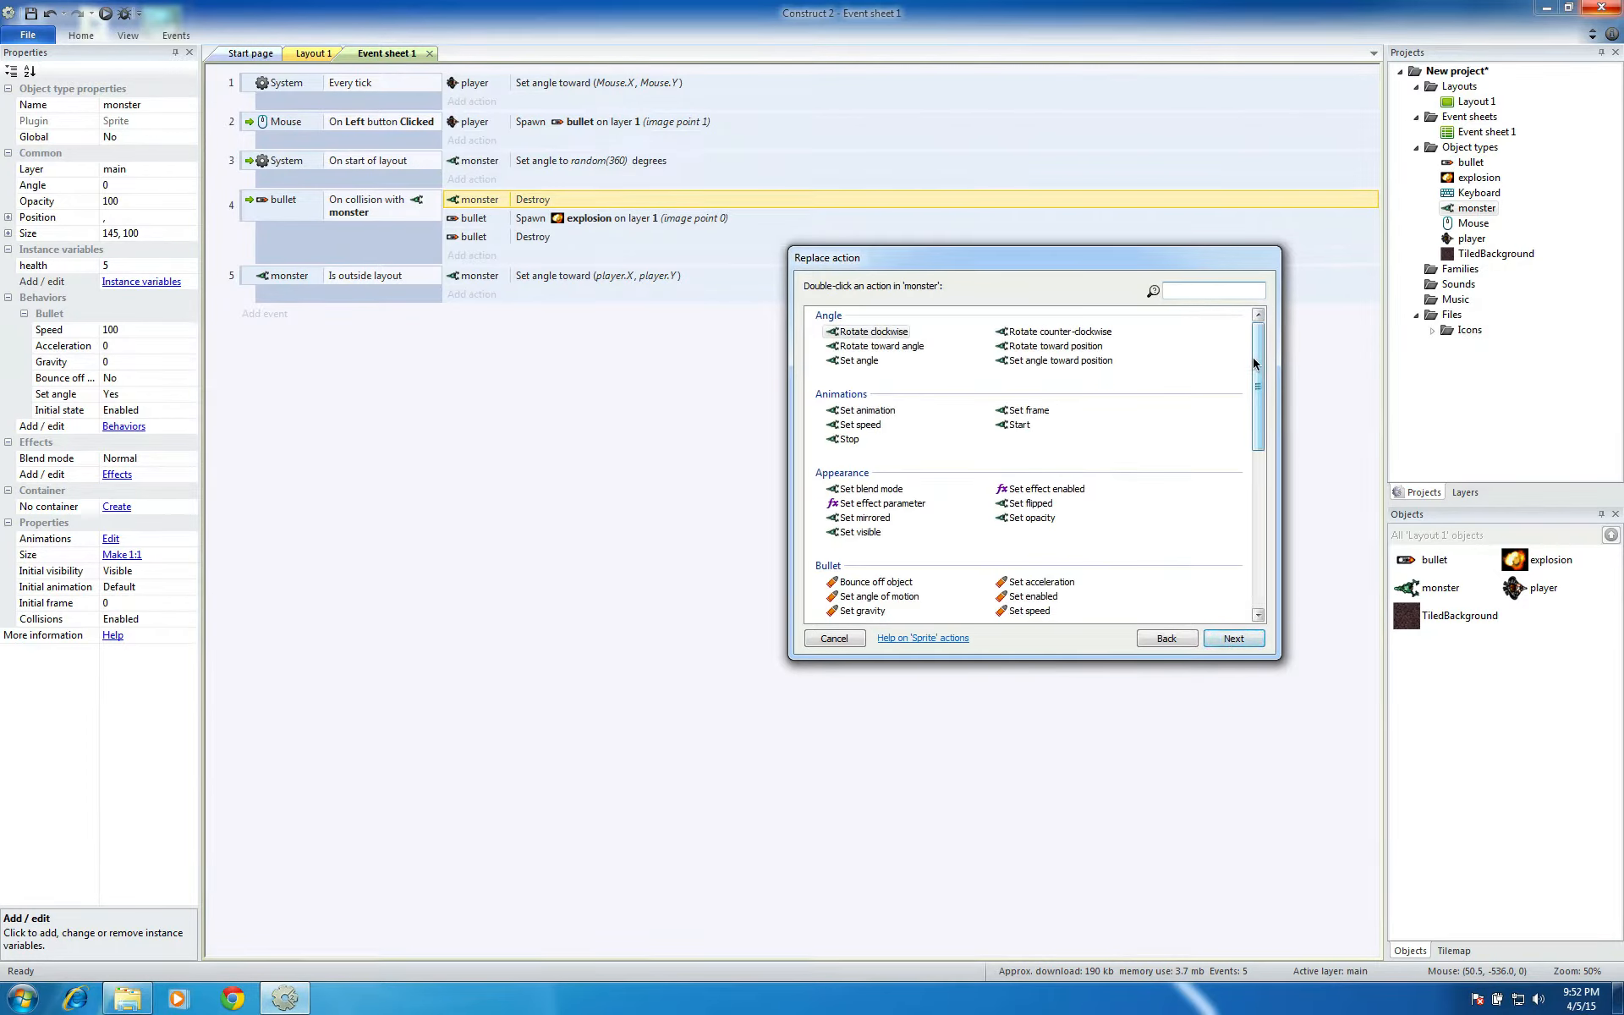
pyautogui.moveTo(1253, 362); pyautogui.dragTo(1258, 471)
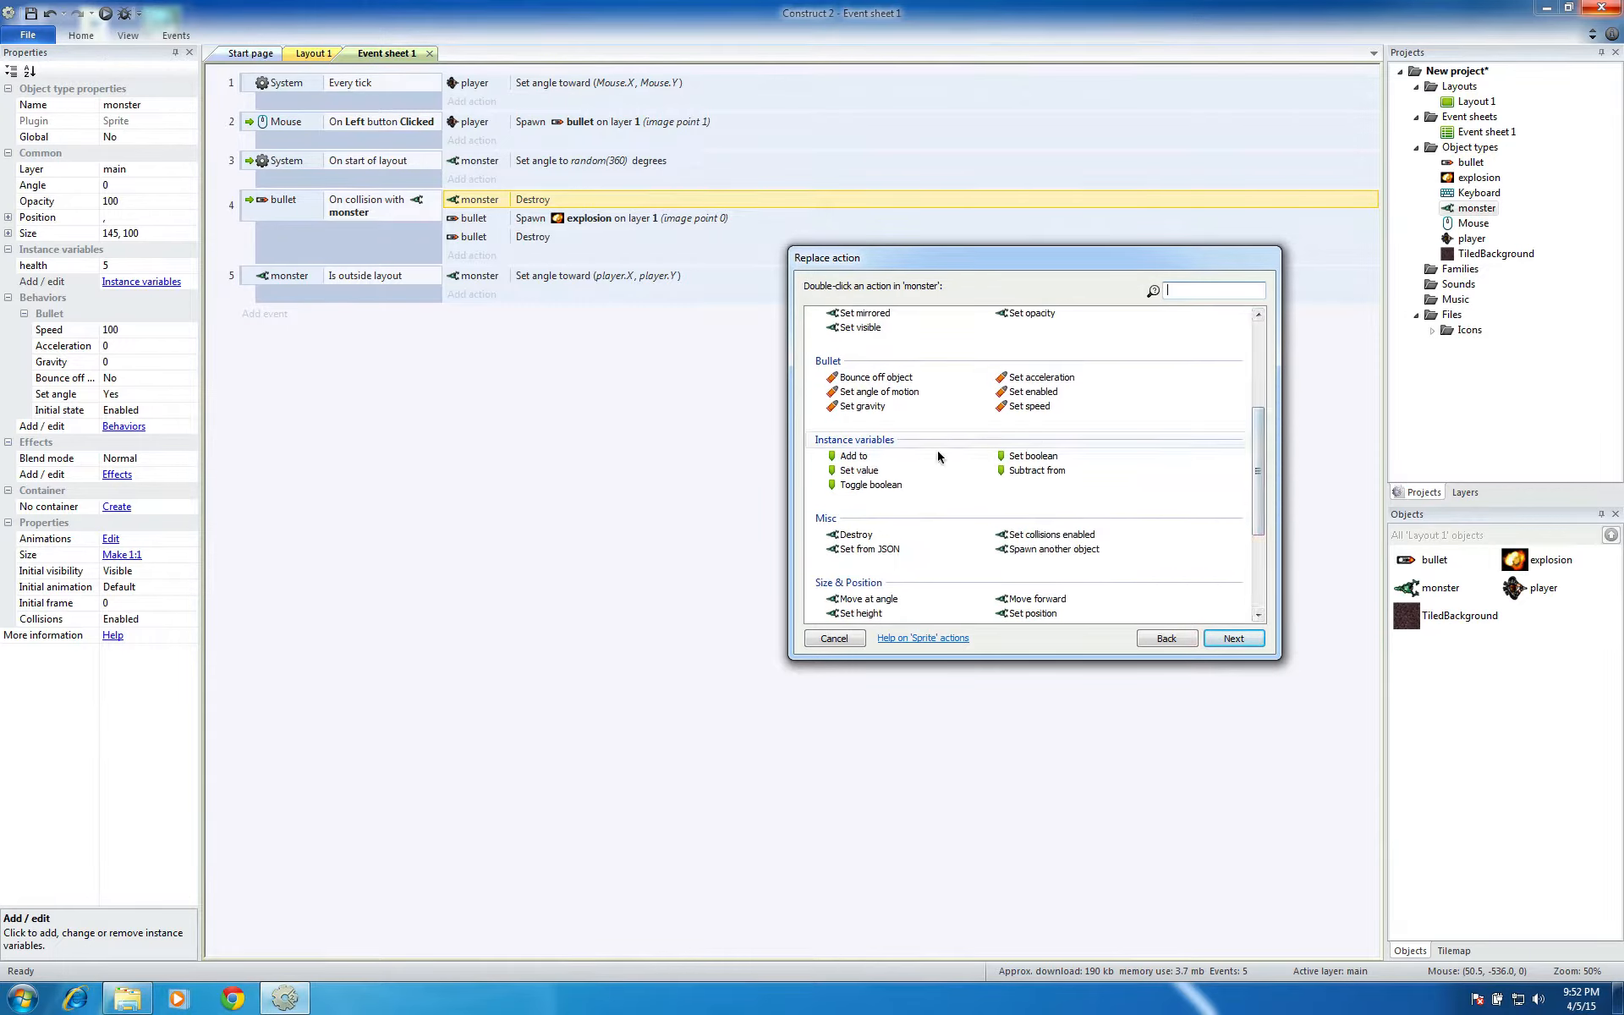
pyautogui.click(1048, 472)
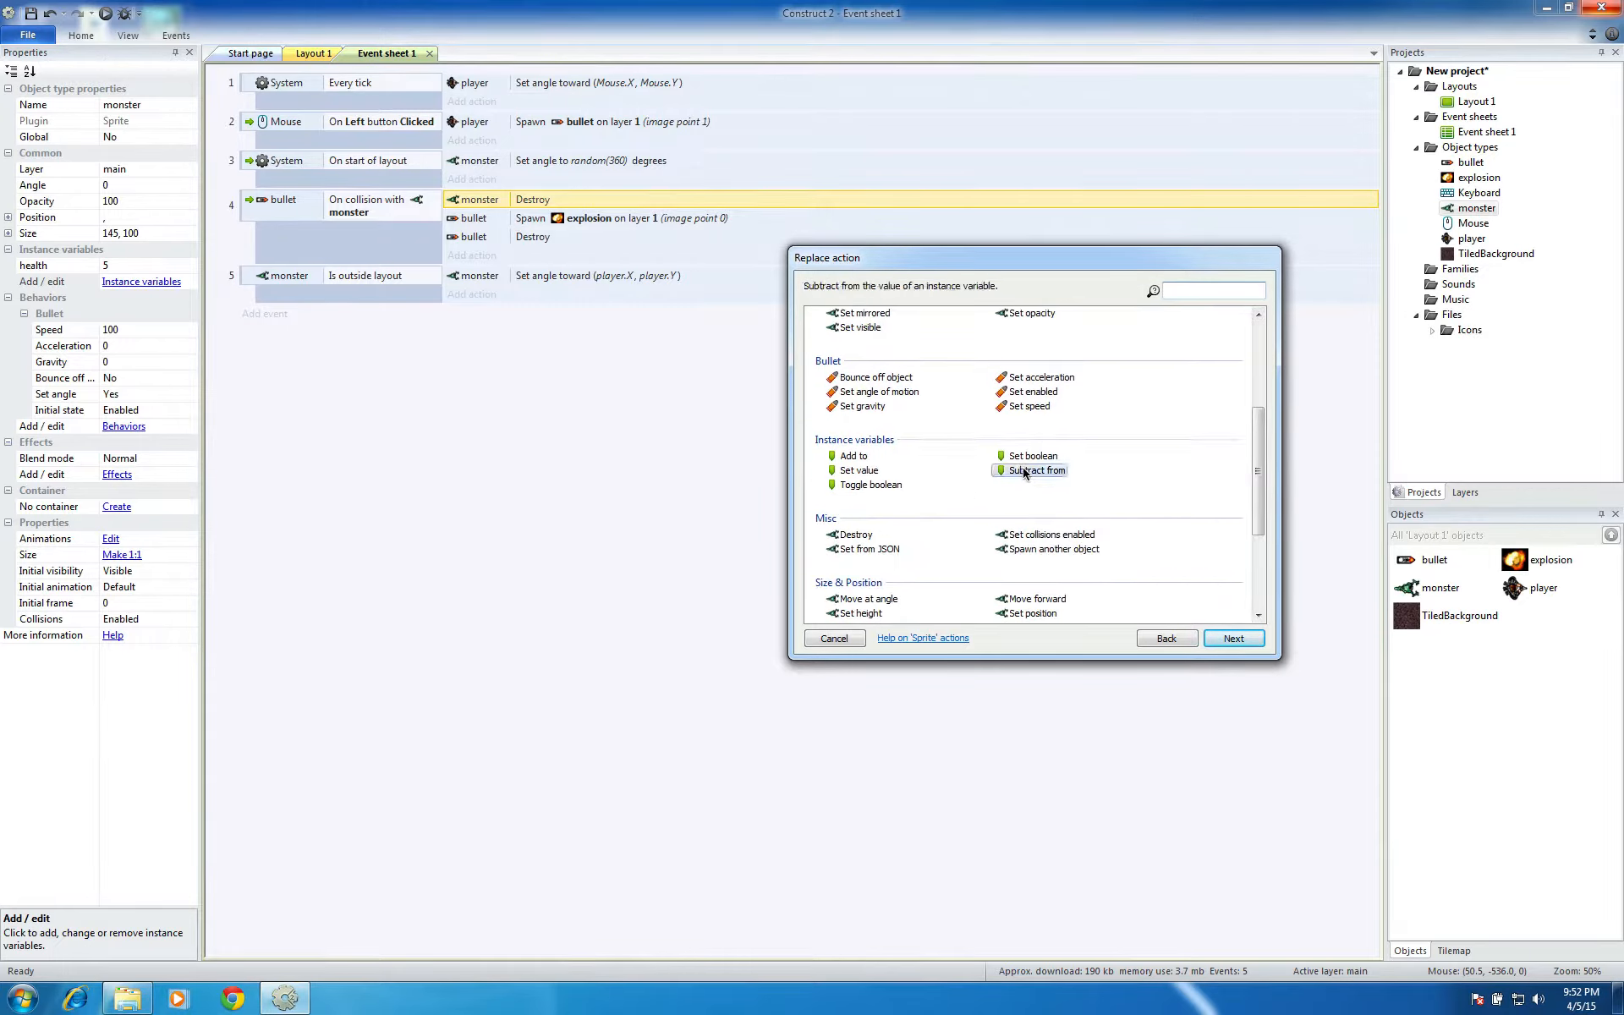
pyautogui.click(1233, 639)
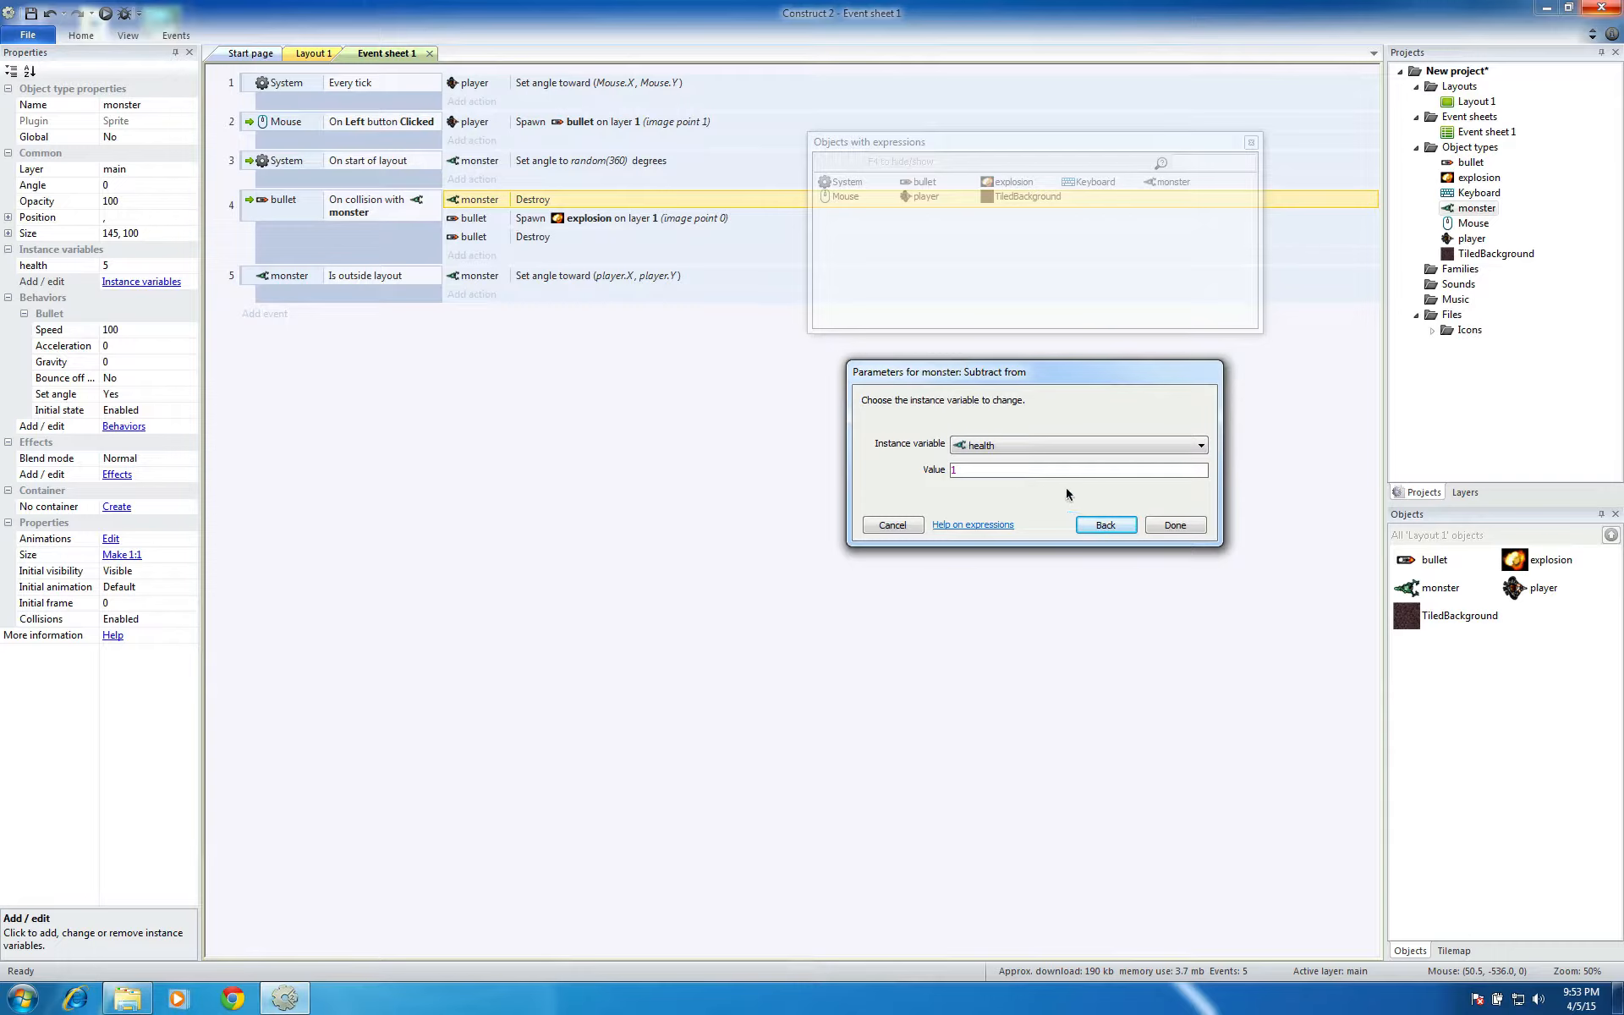
pyautogui.click(1174, 525)
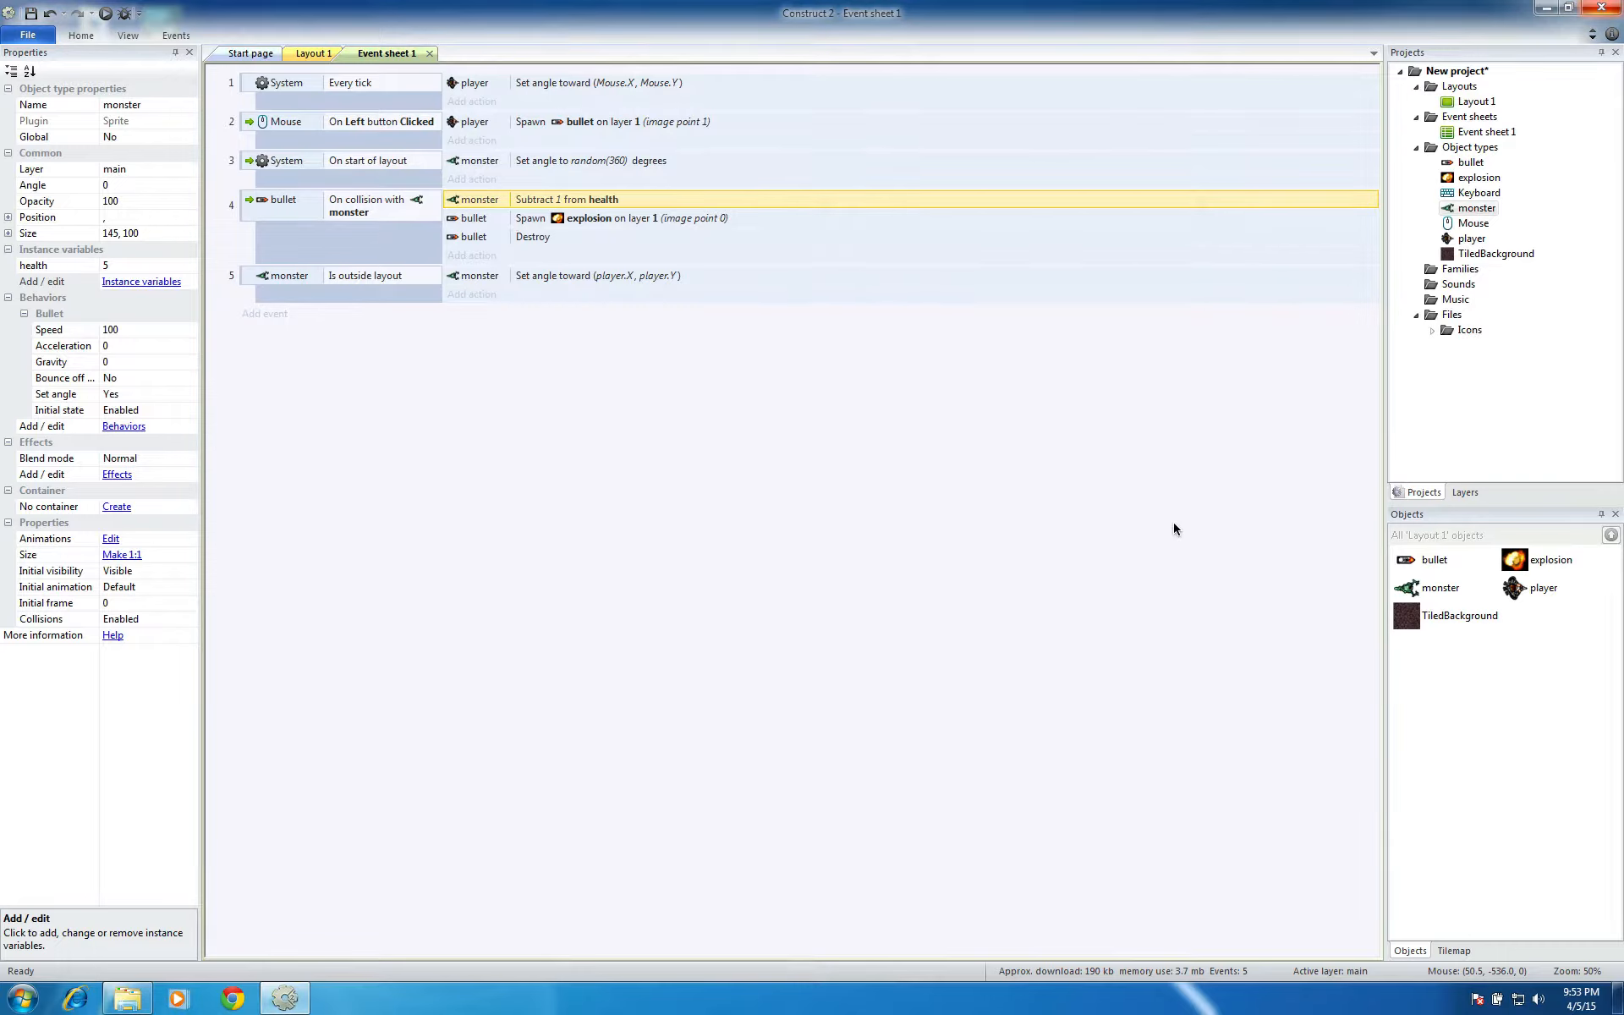
pyautogui.click(628, 343)
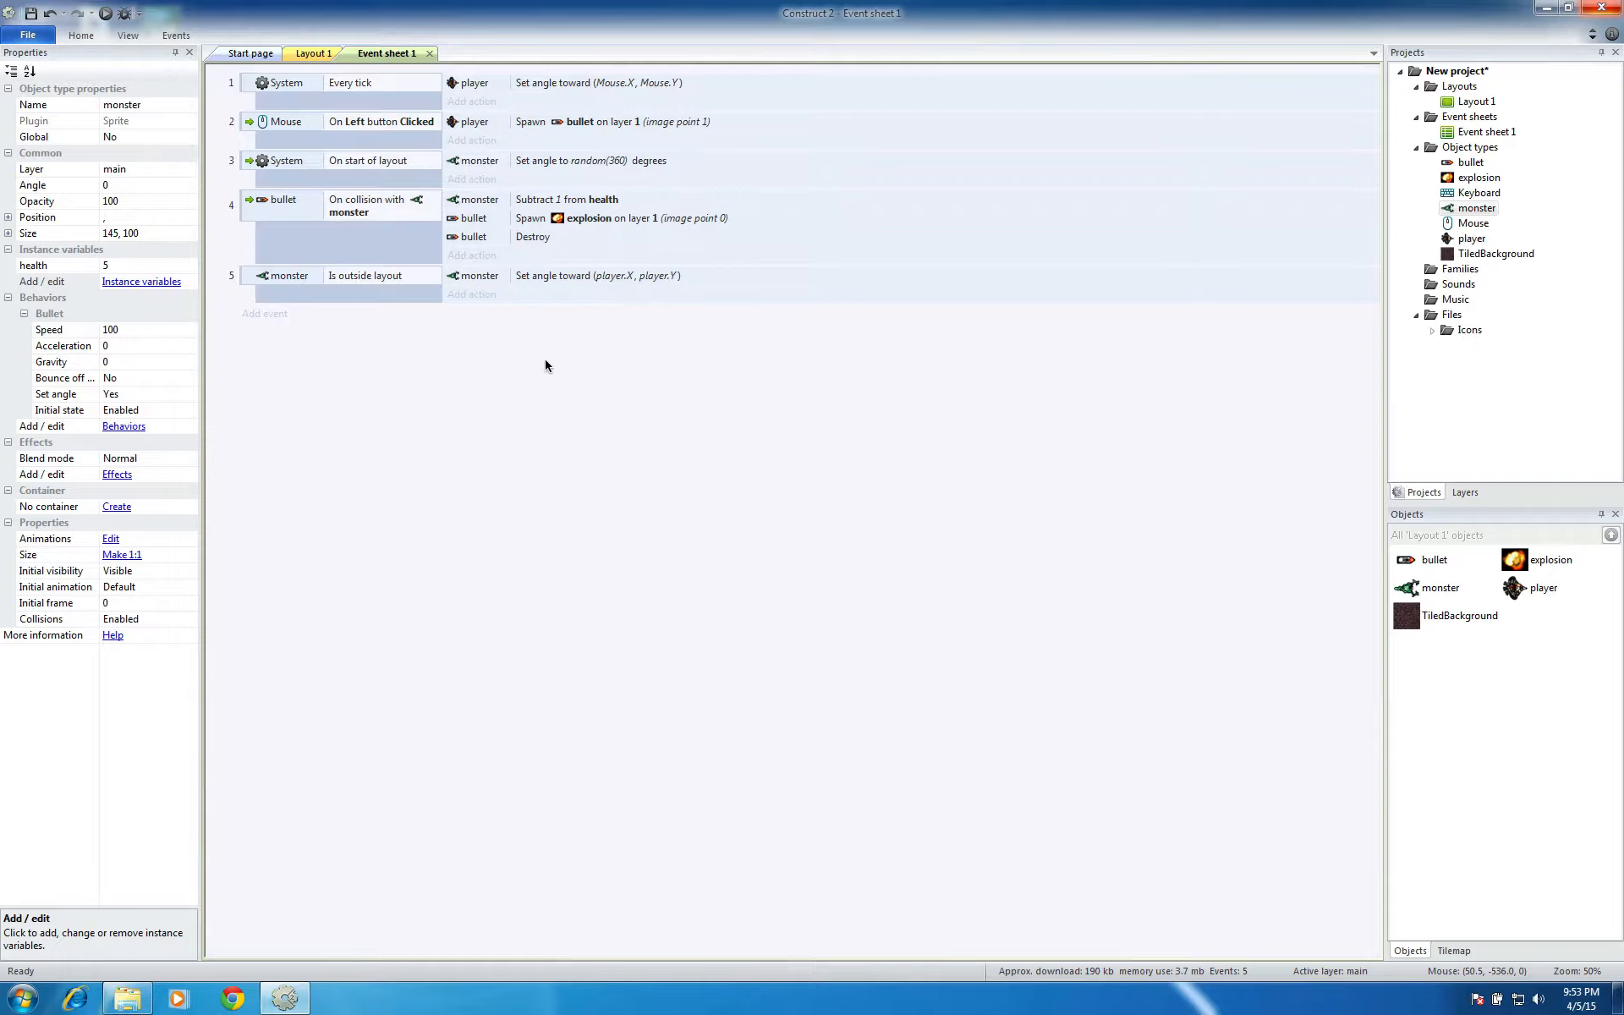
# Run the layout, move the player and shoot the monsters to test how hits affect them, and close the preview
pyautogui.click(103, 14)
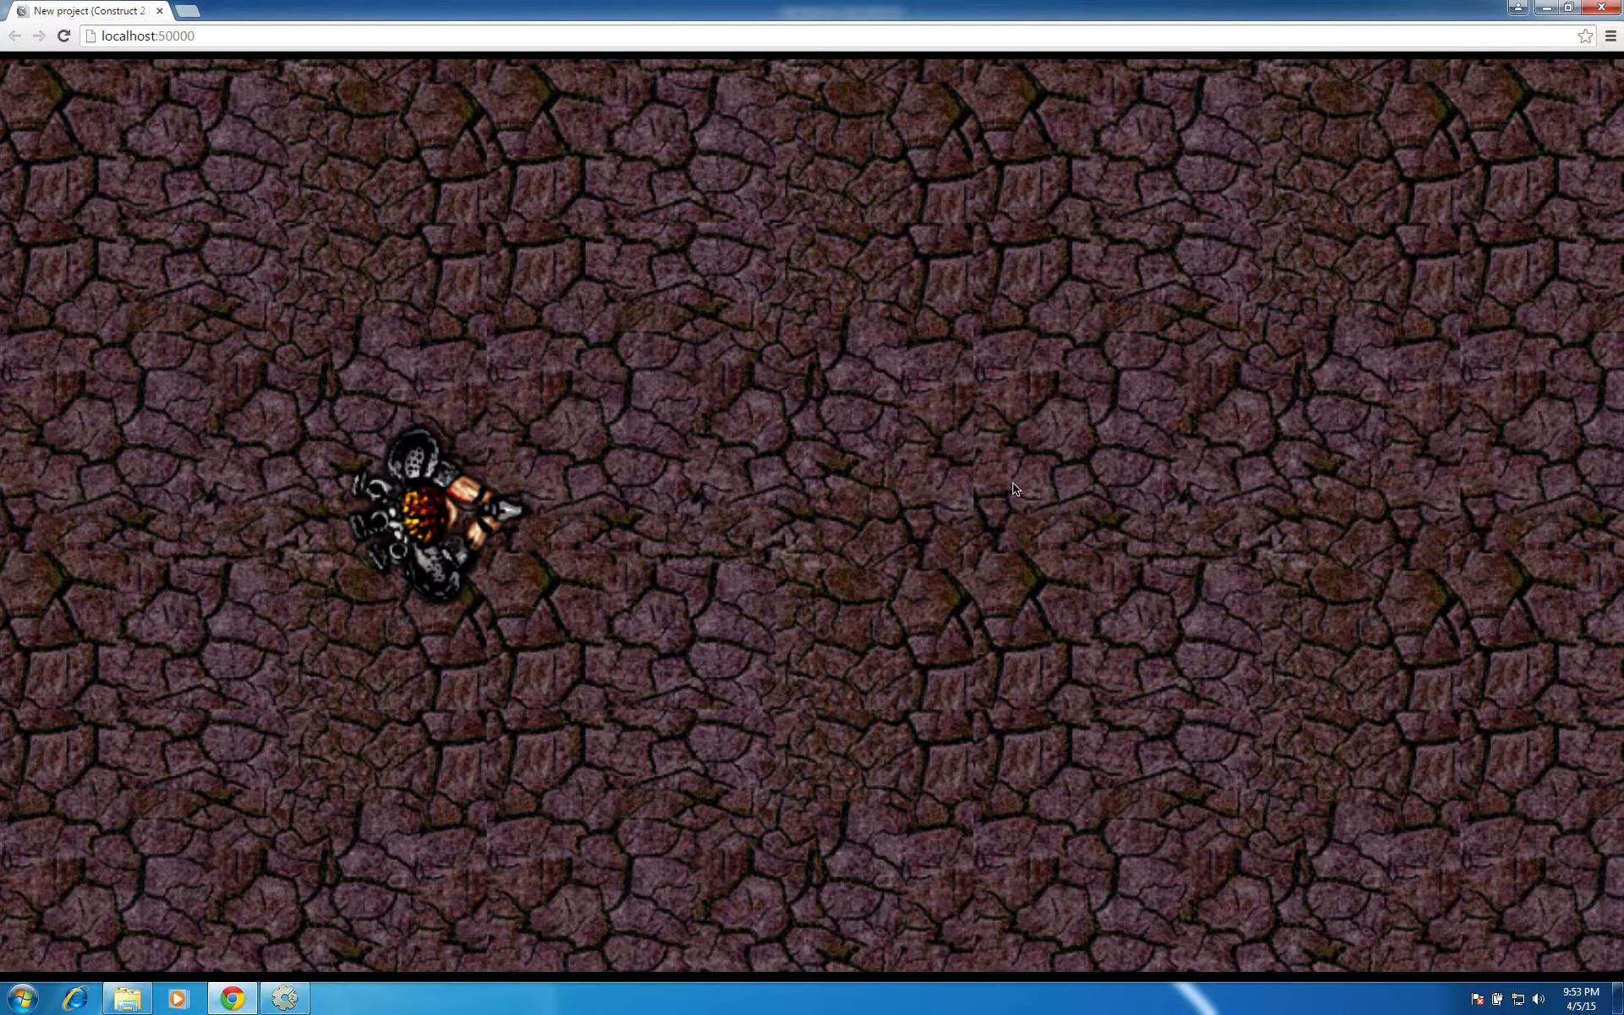
pyautogui.press('Right')
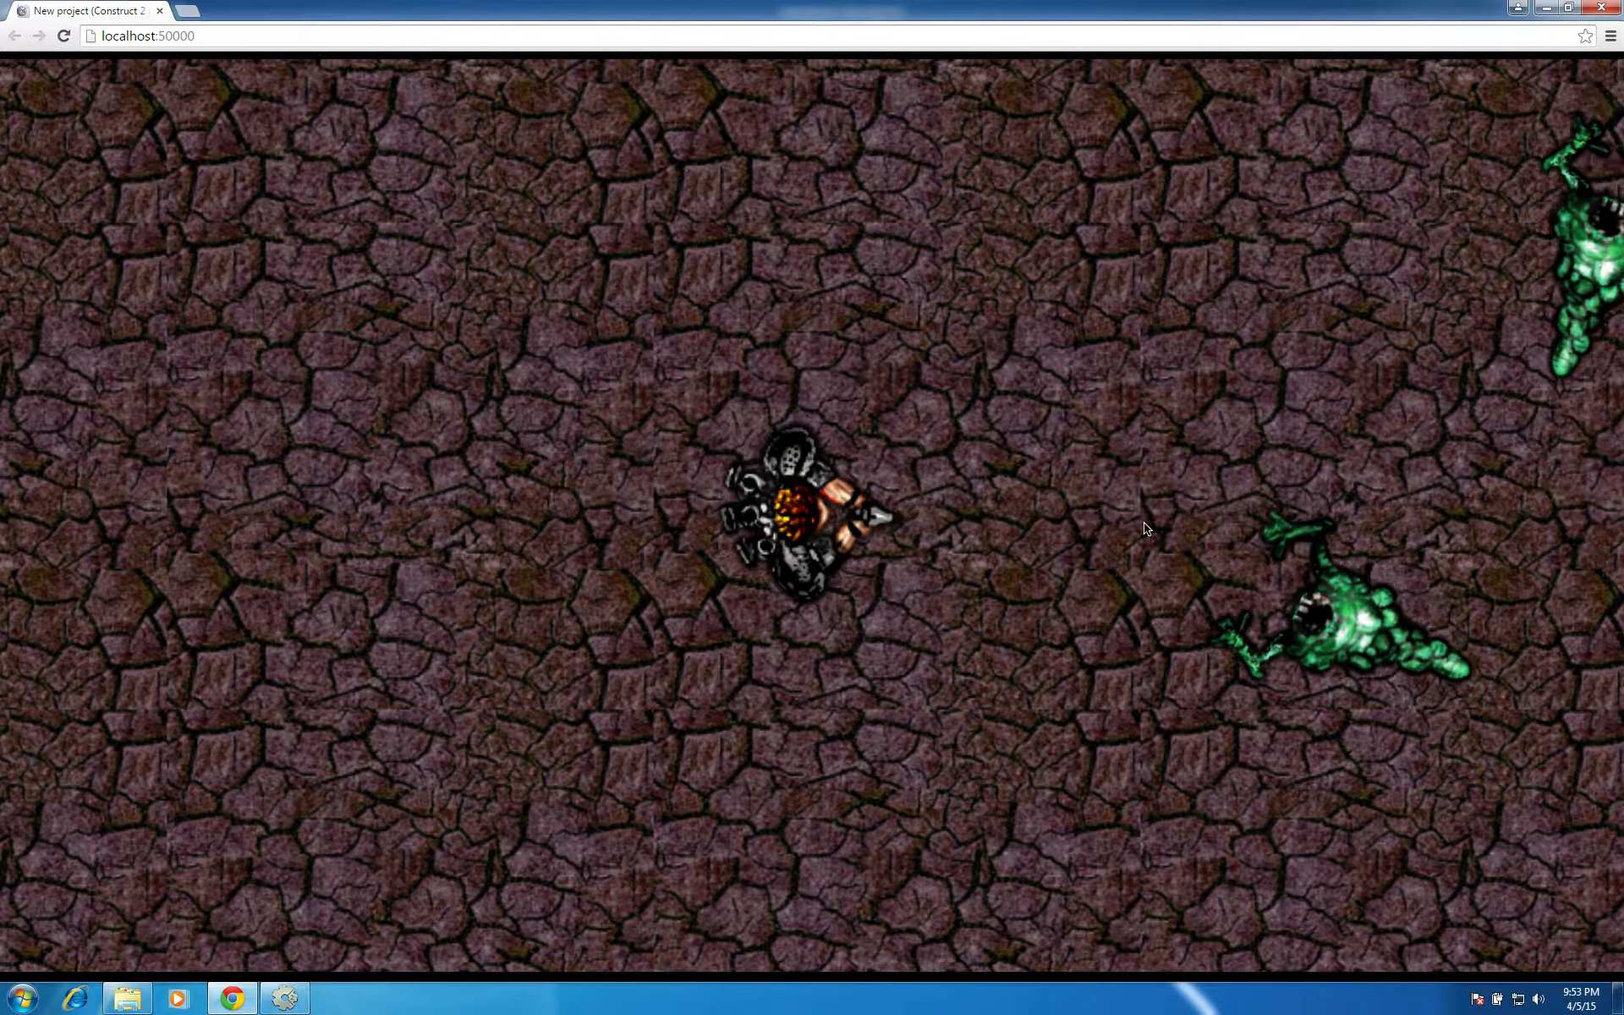
pyautogui.click(1144, 525)
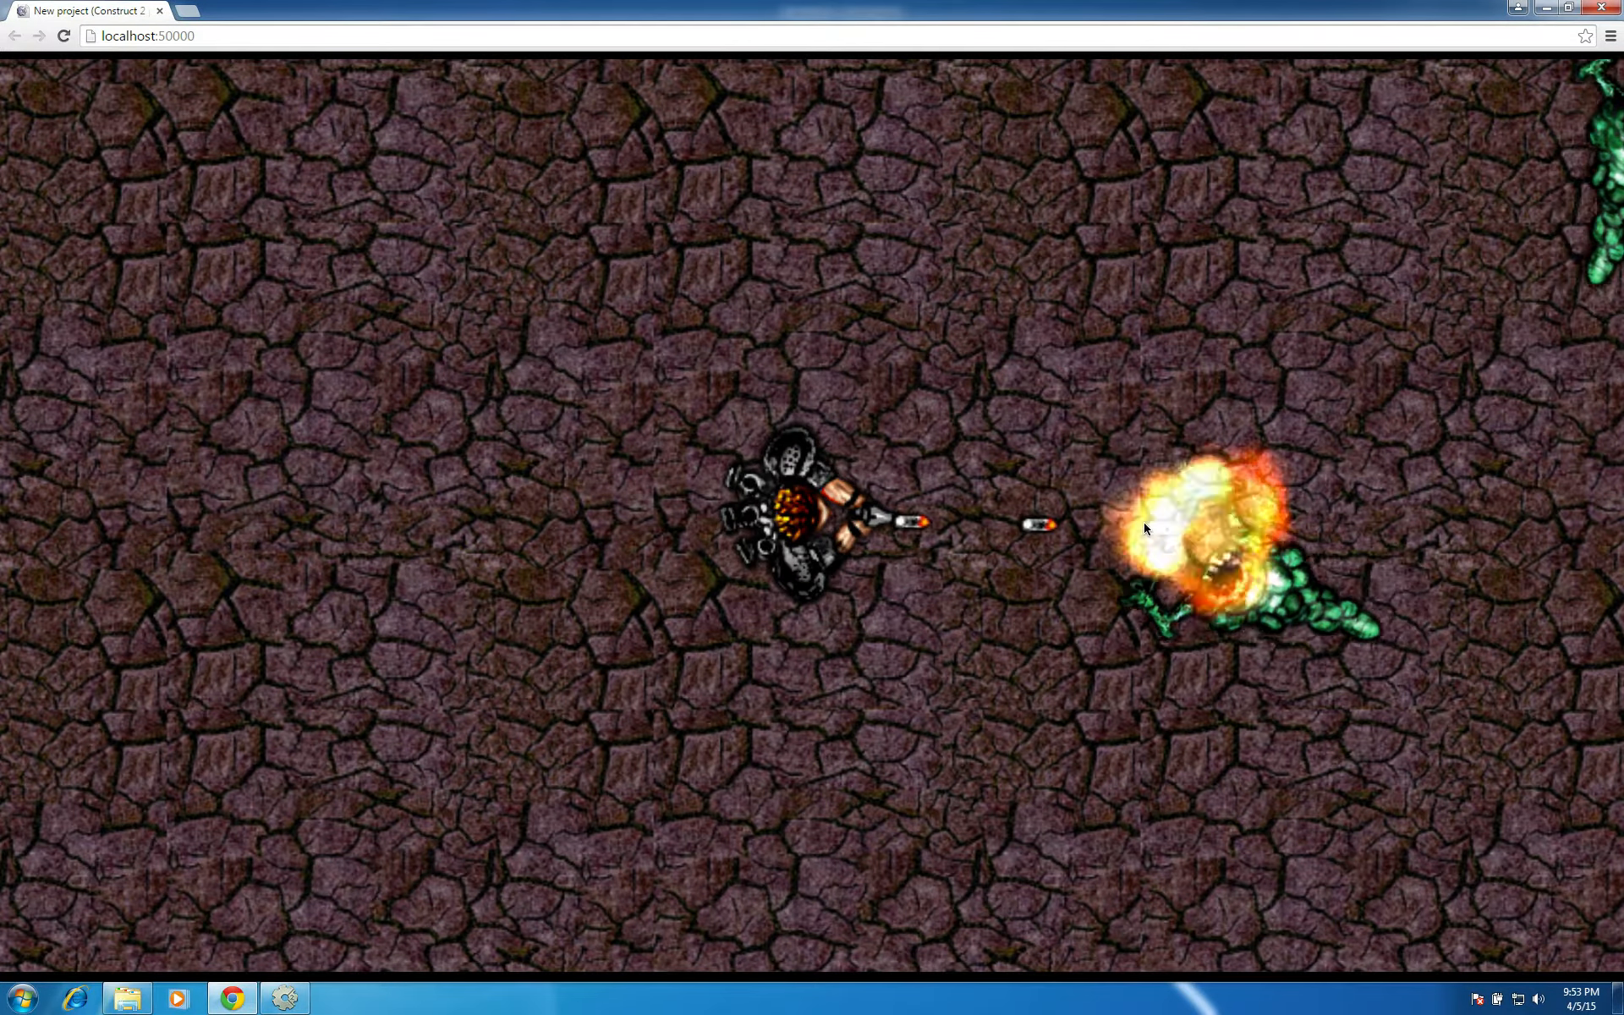
pyautogui.click(947, 422)
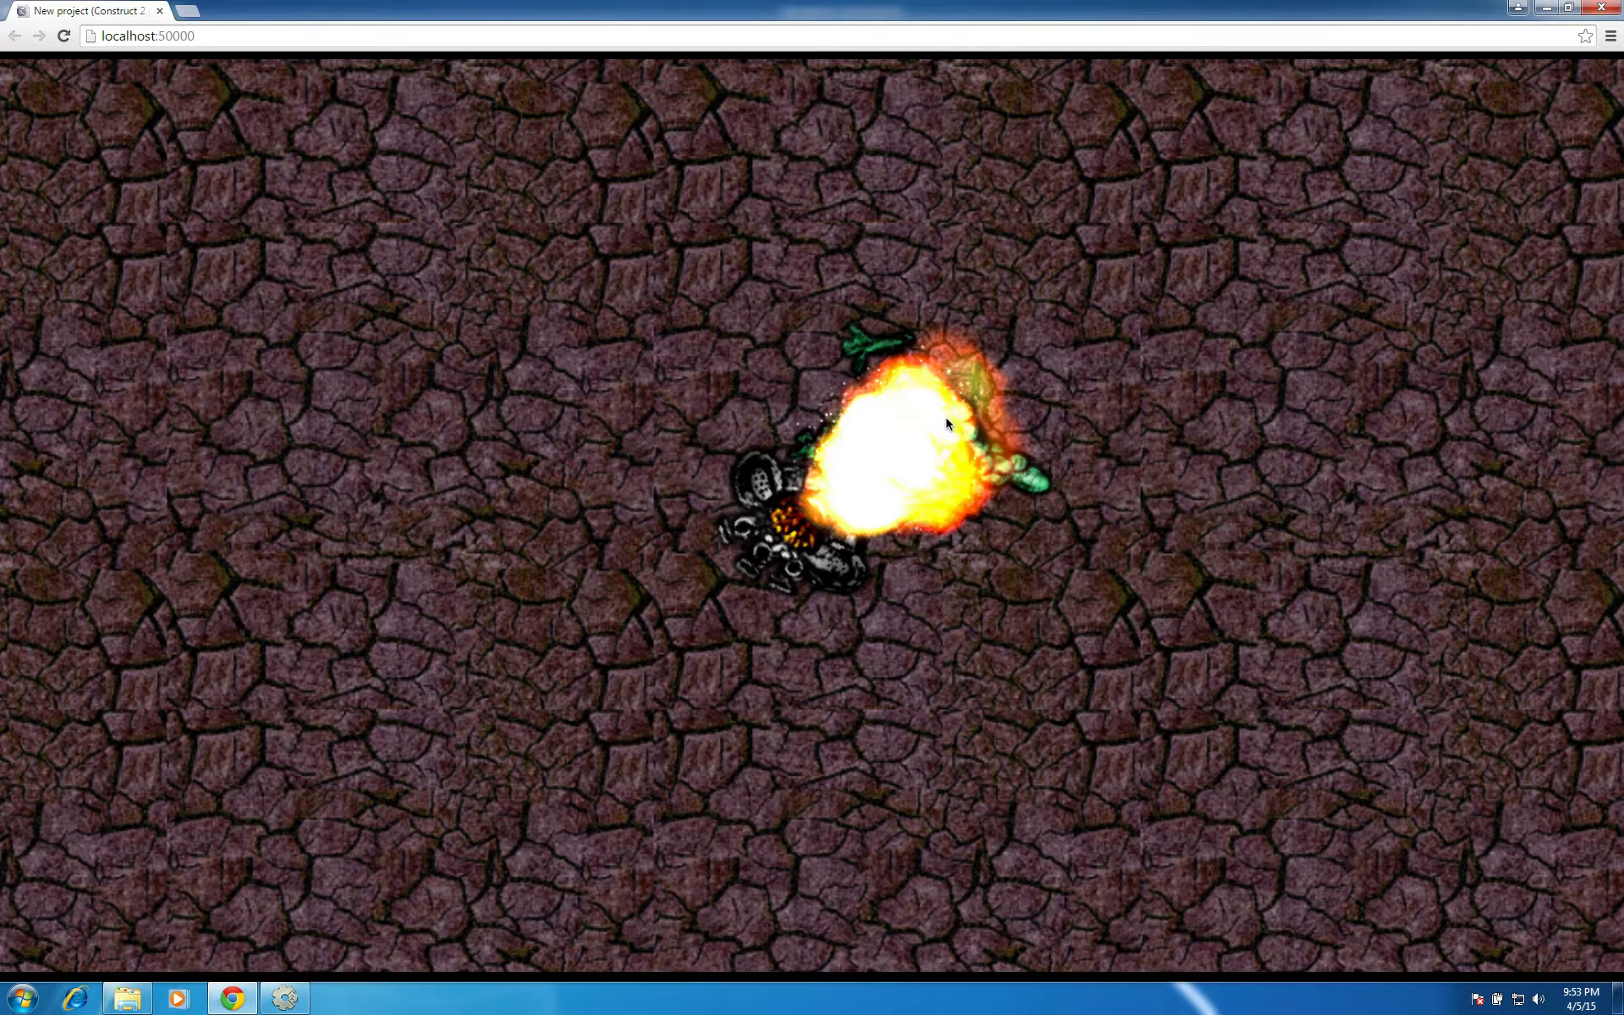
pyautogui.click(718, 380)
pyautogui.click(591, 282)
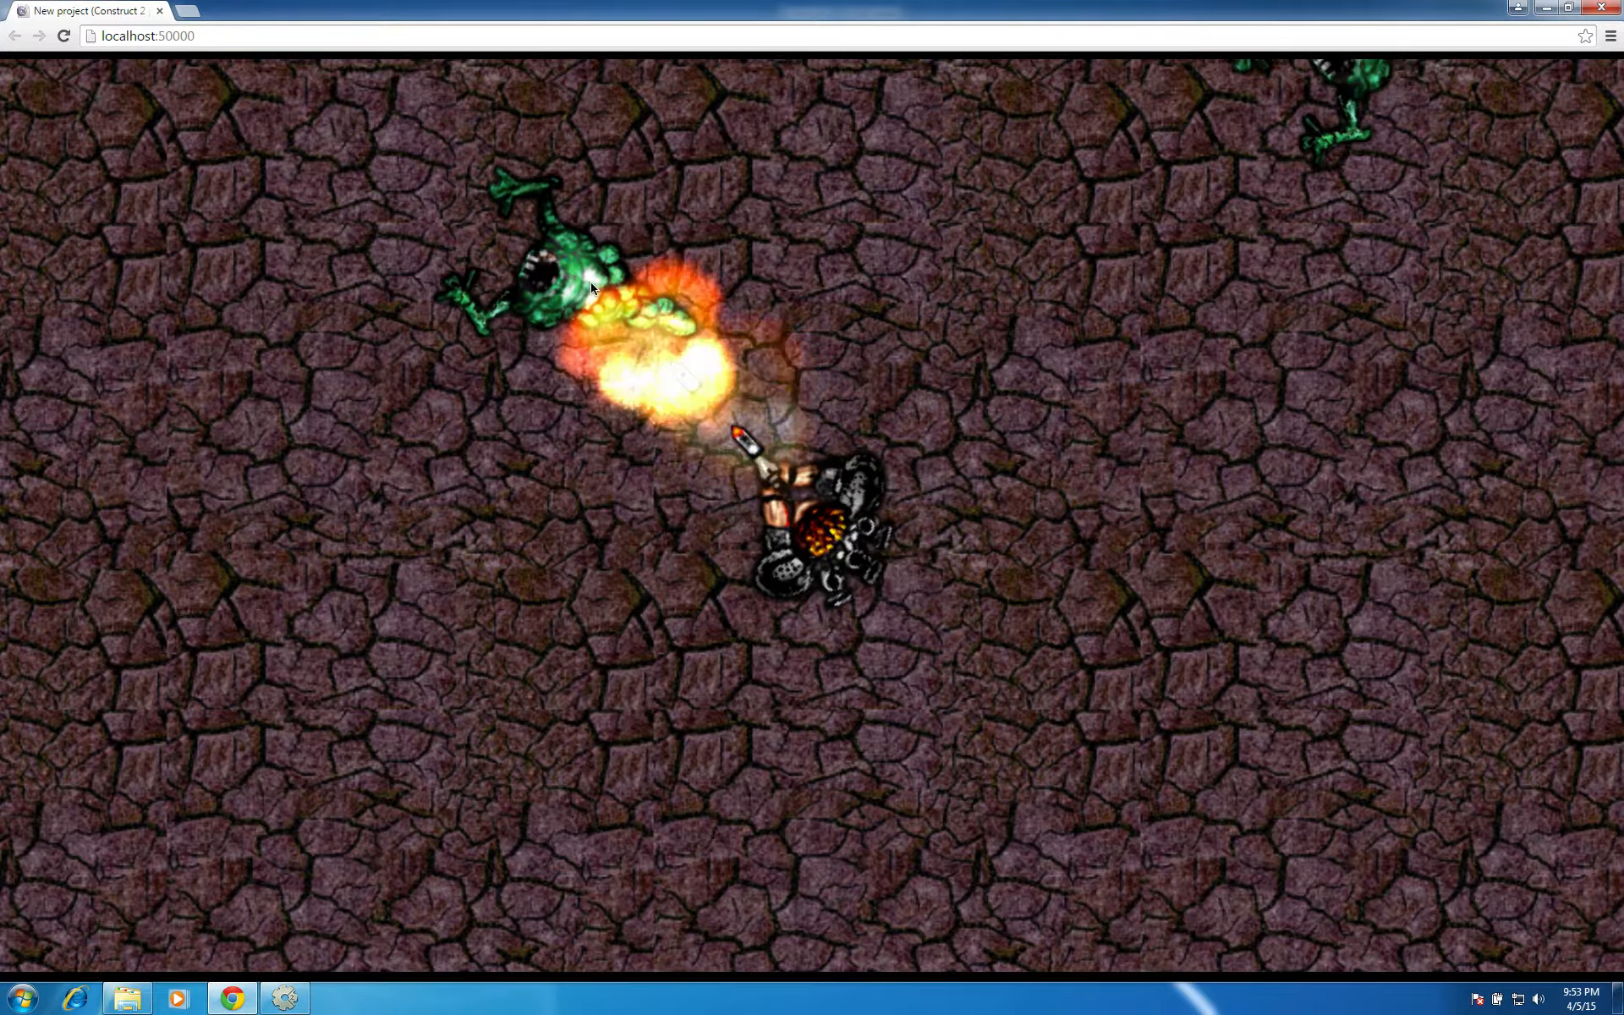
pyautogui.click(591, 283)
pyautogui.click(591, 283)
pyautogui.click(592, 282)
pyautogui.click(591, 283)
pyautogui.click(591, 283)
pyautogui.click(591, 283)
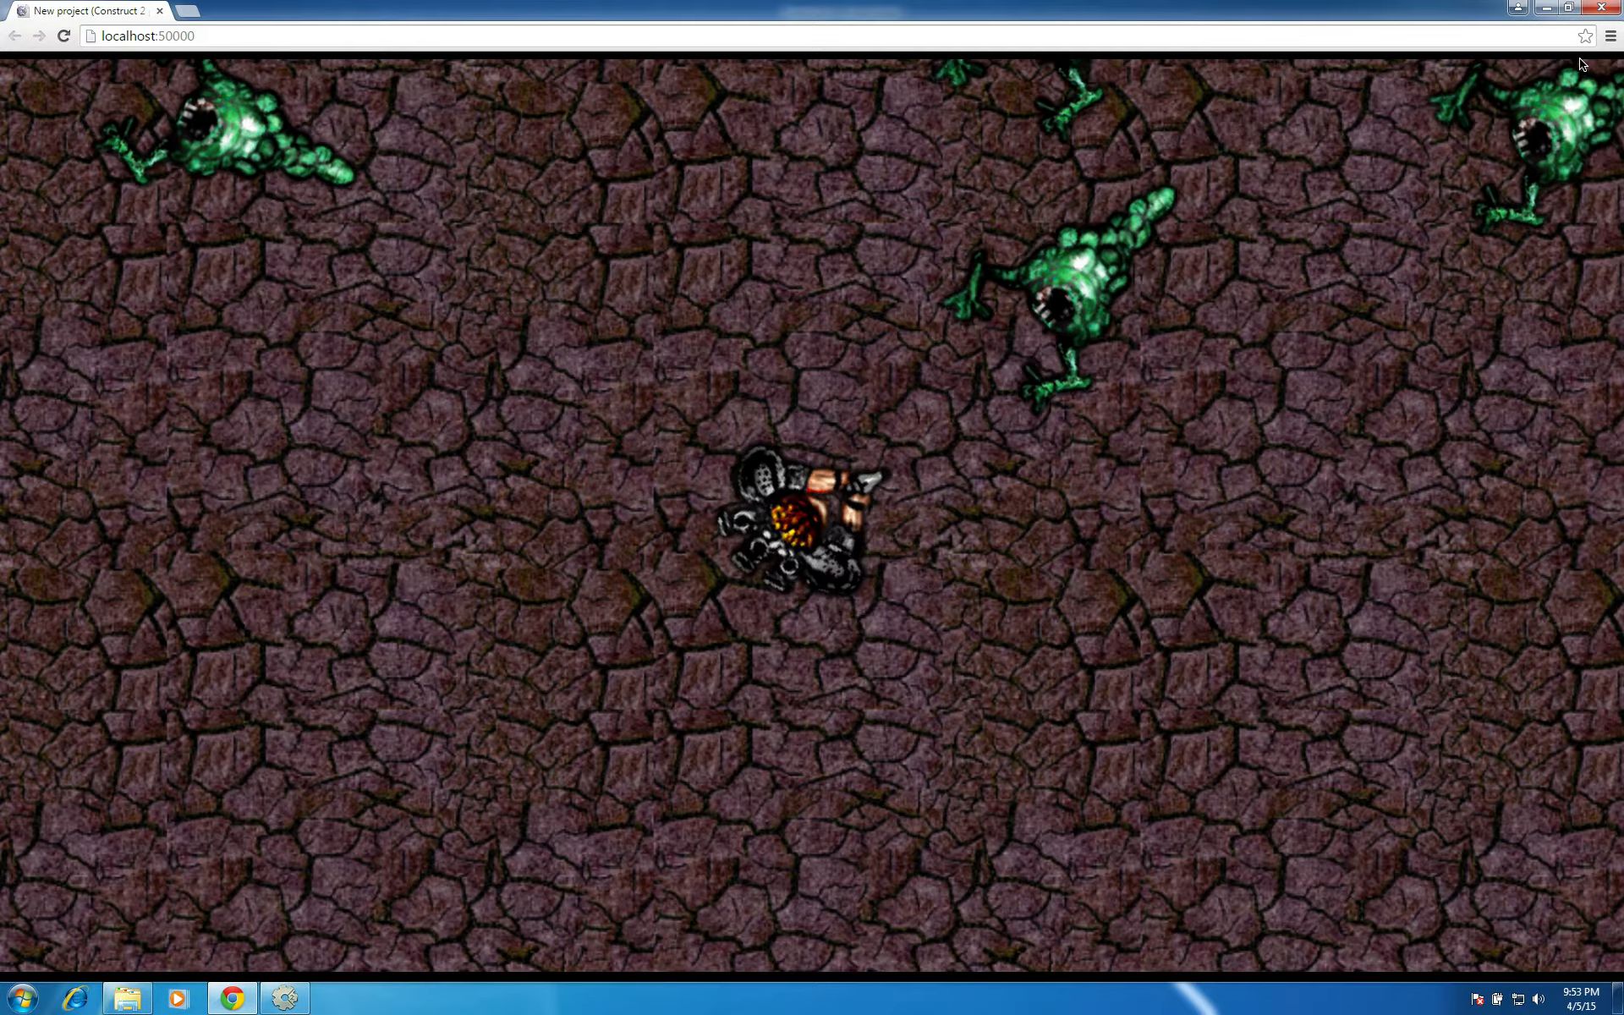
pyautogui.click(1580, 58)
pyautogui.click(1580, 59)
pyautogui.click(1580, 59)
pyautogui.click(1580, 58)
pyautogui.click(1580, 58)
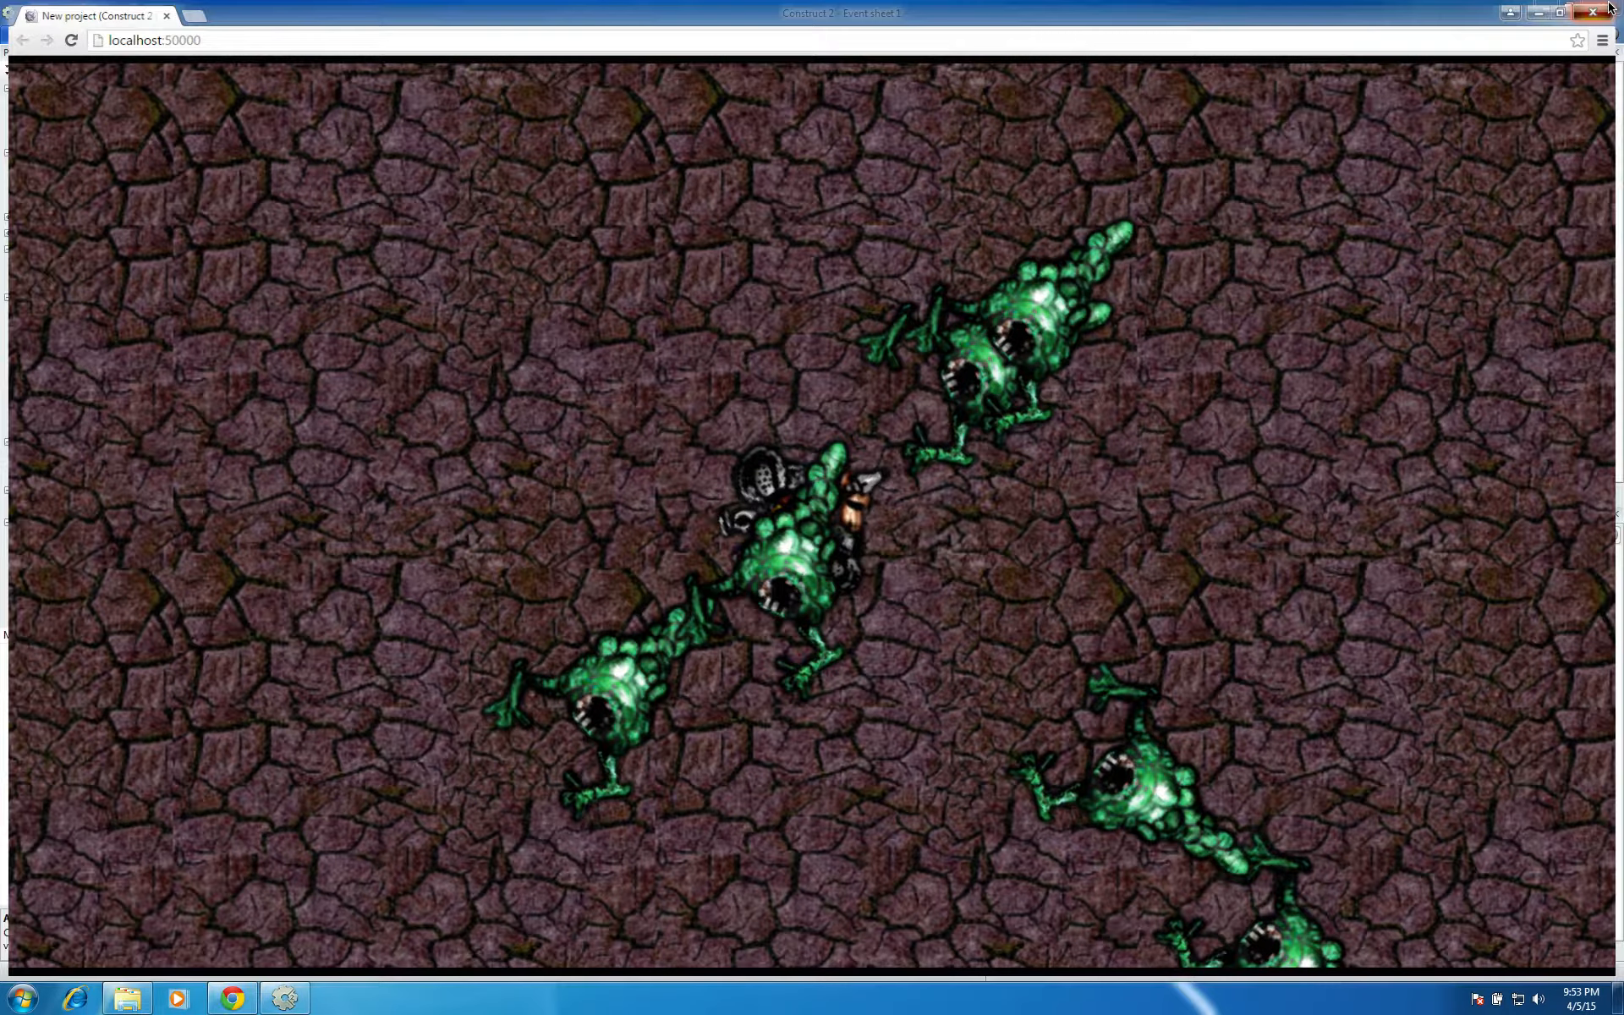
pyautogui.click(1608, 7)
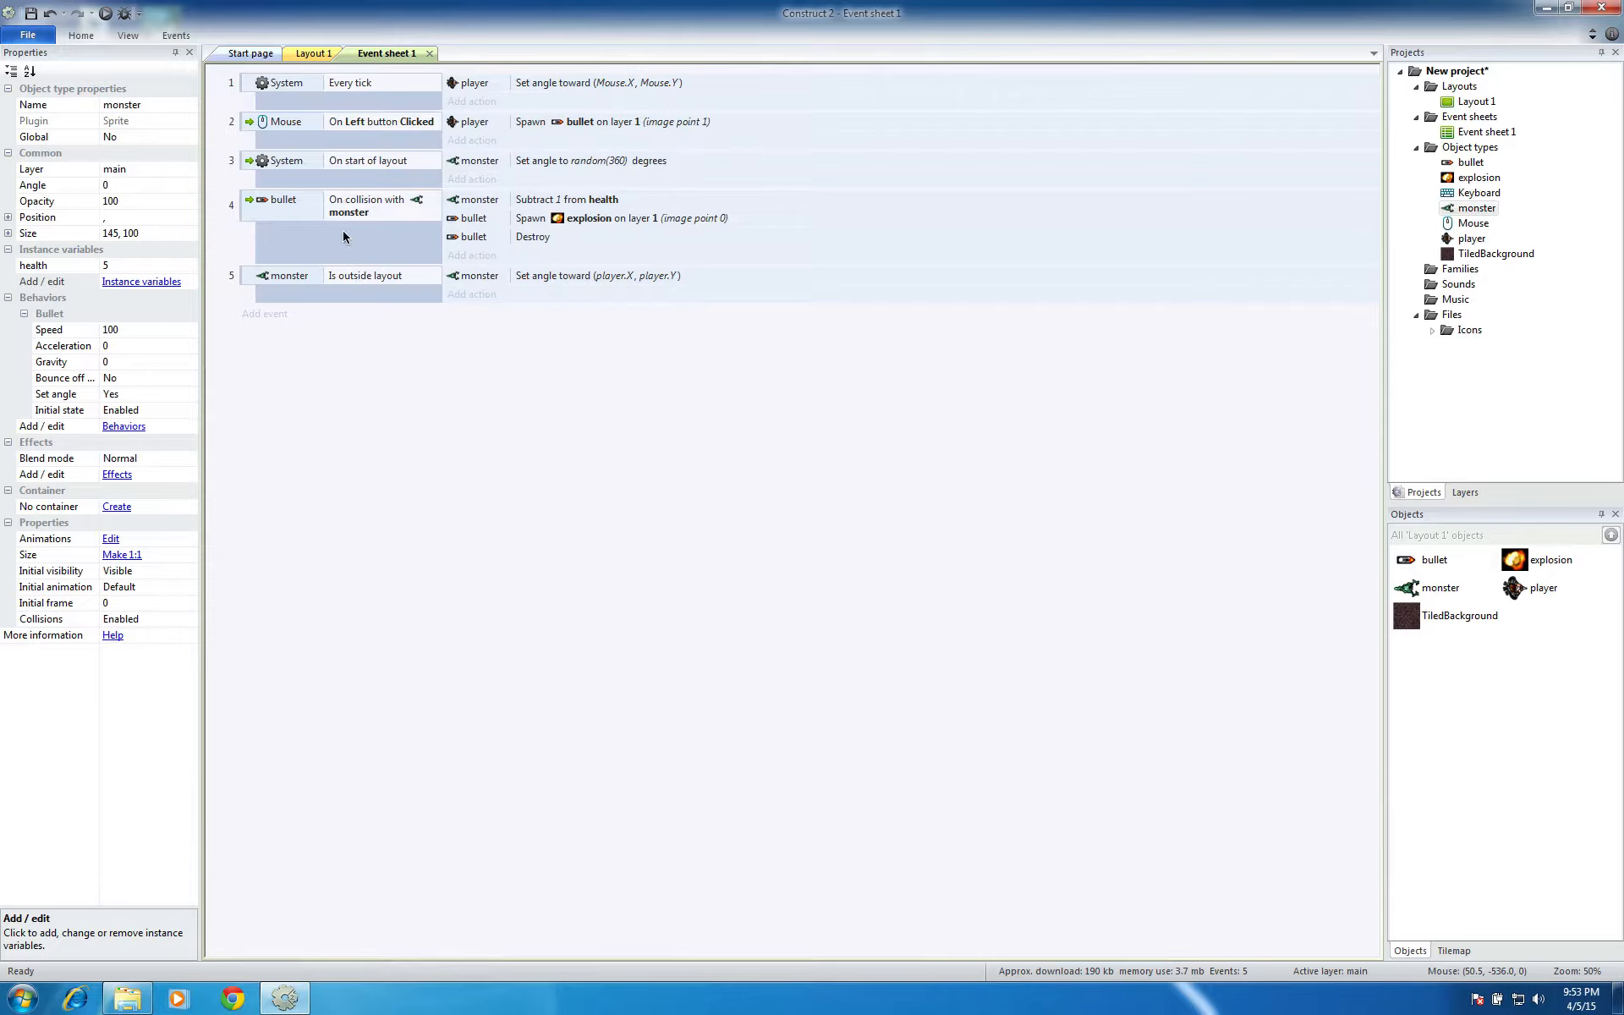
# Add a new event for the monster with the condition Compare instance variable, using health, Less or equal and value 0
pyautogui.doubleClick(499, 435)
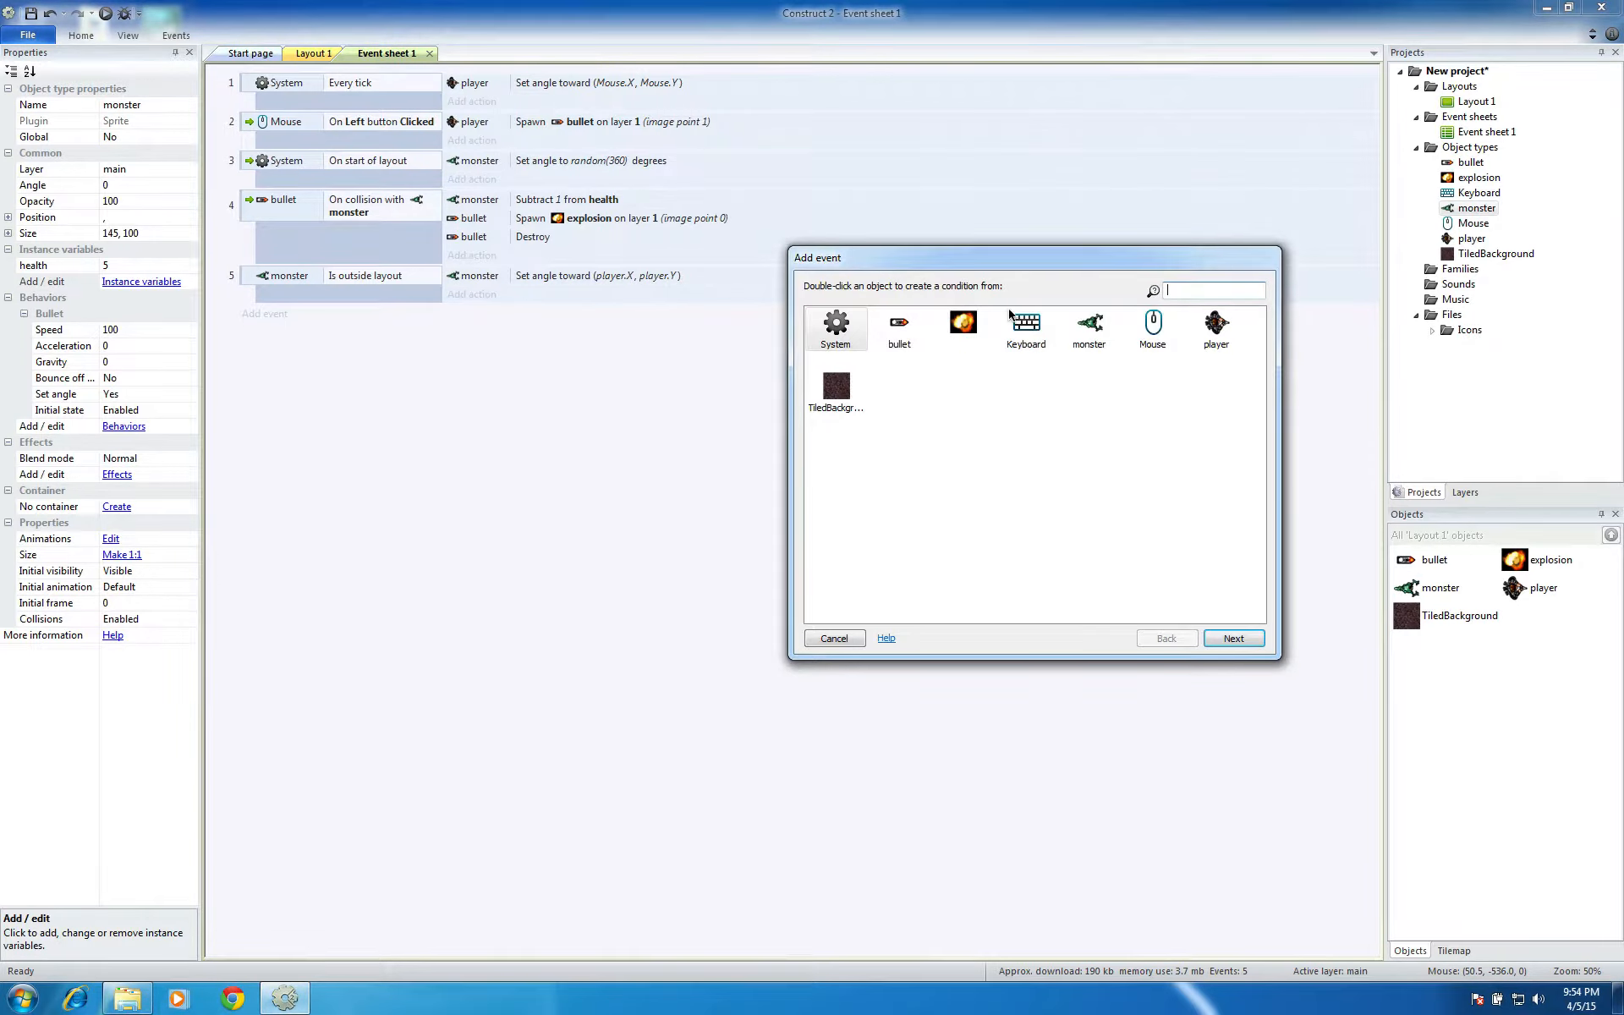
pyautogui.click(1084, 331)
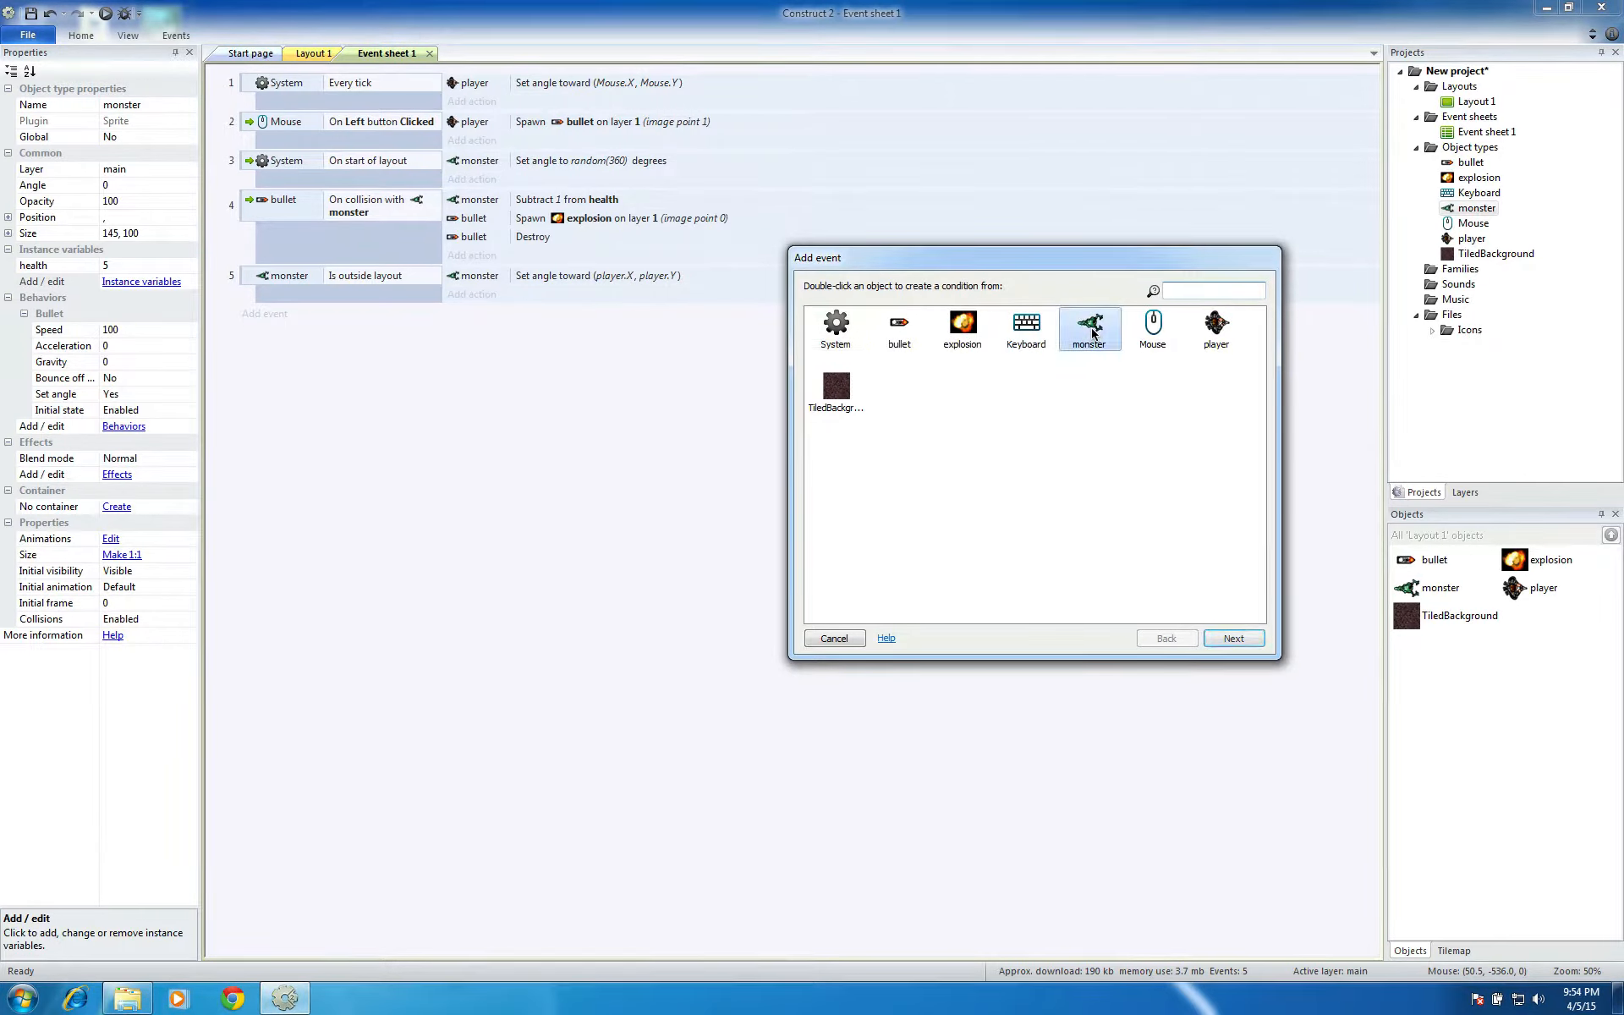
pyautogui.click(1233, 638)
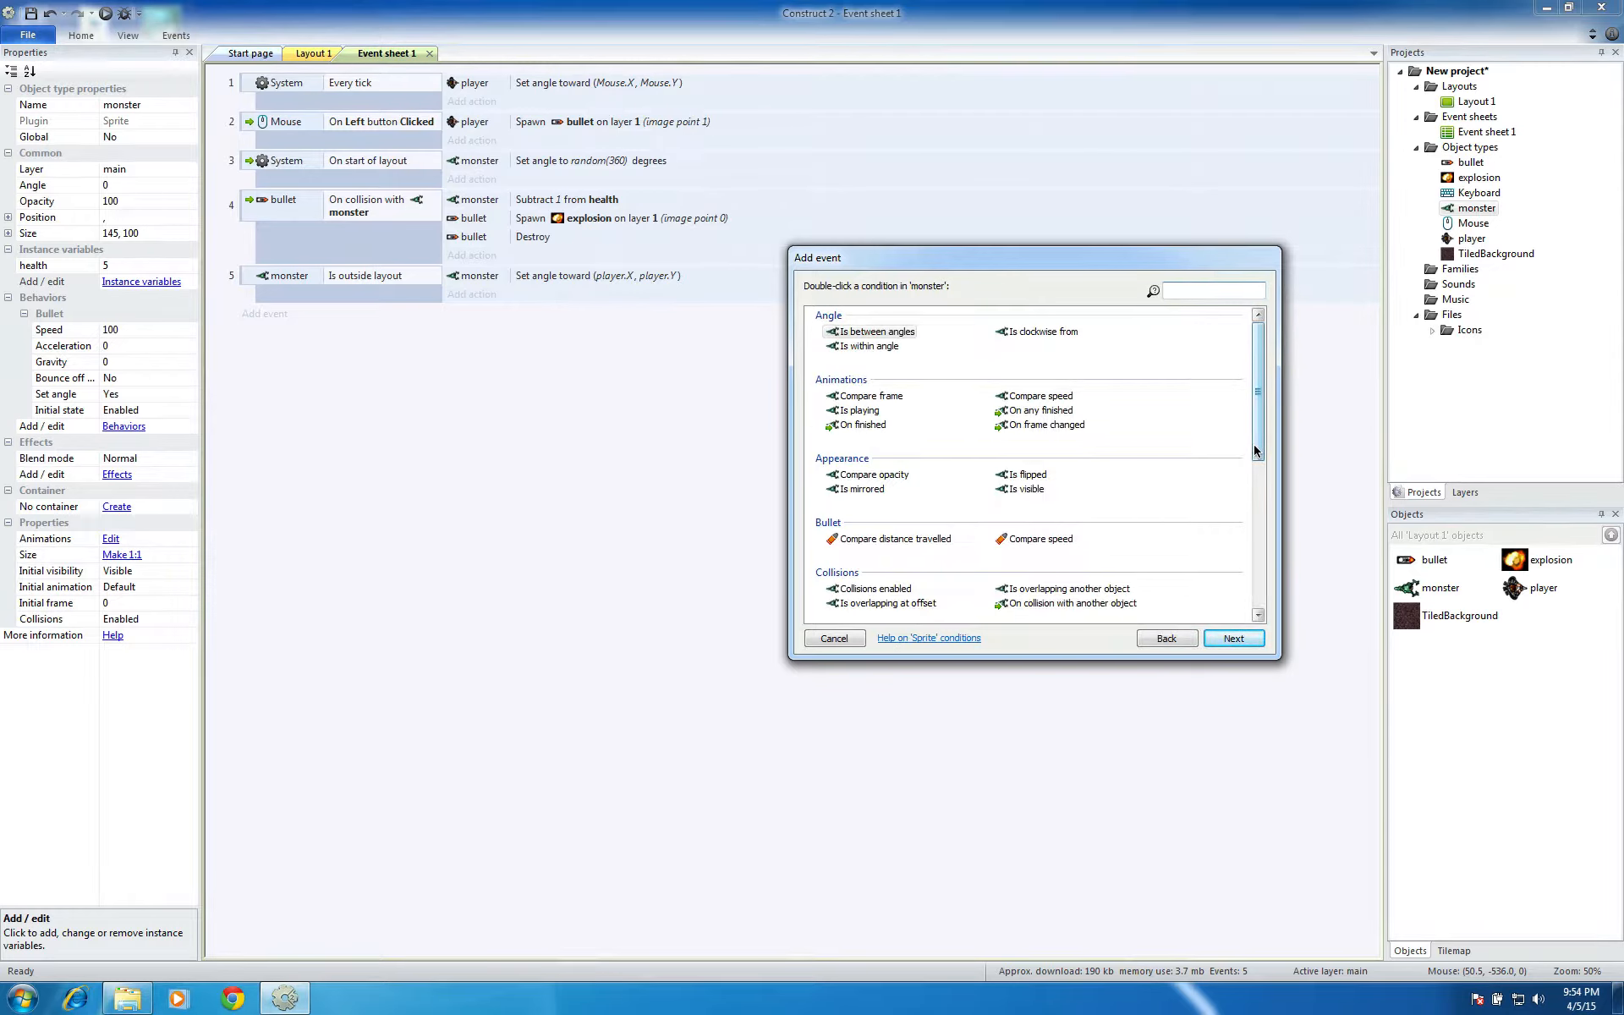
pyautogui.moveTo(1254, 449); pyautogui.dragTo(1266, 525)
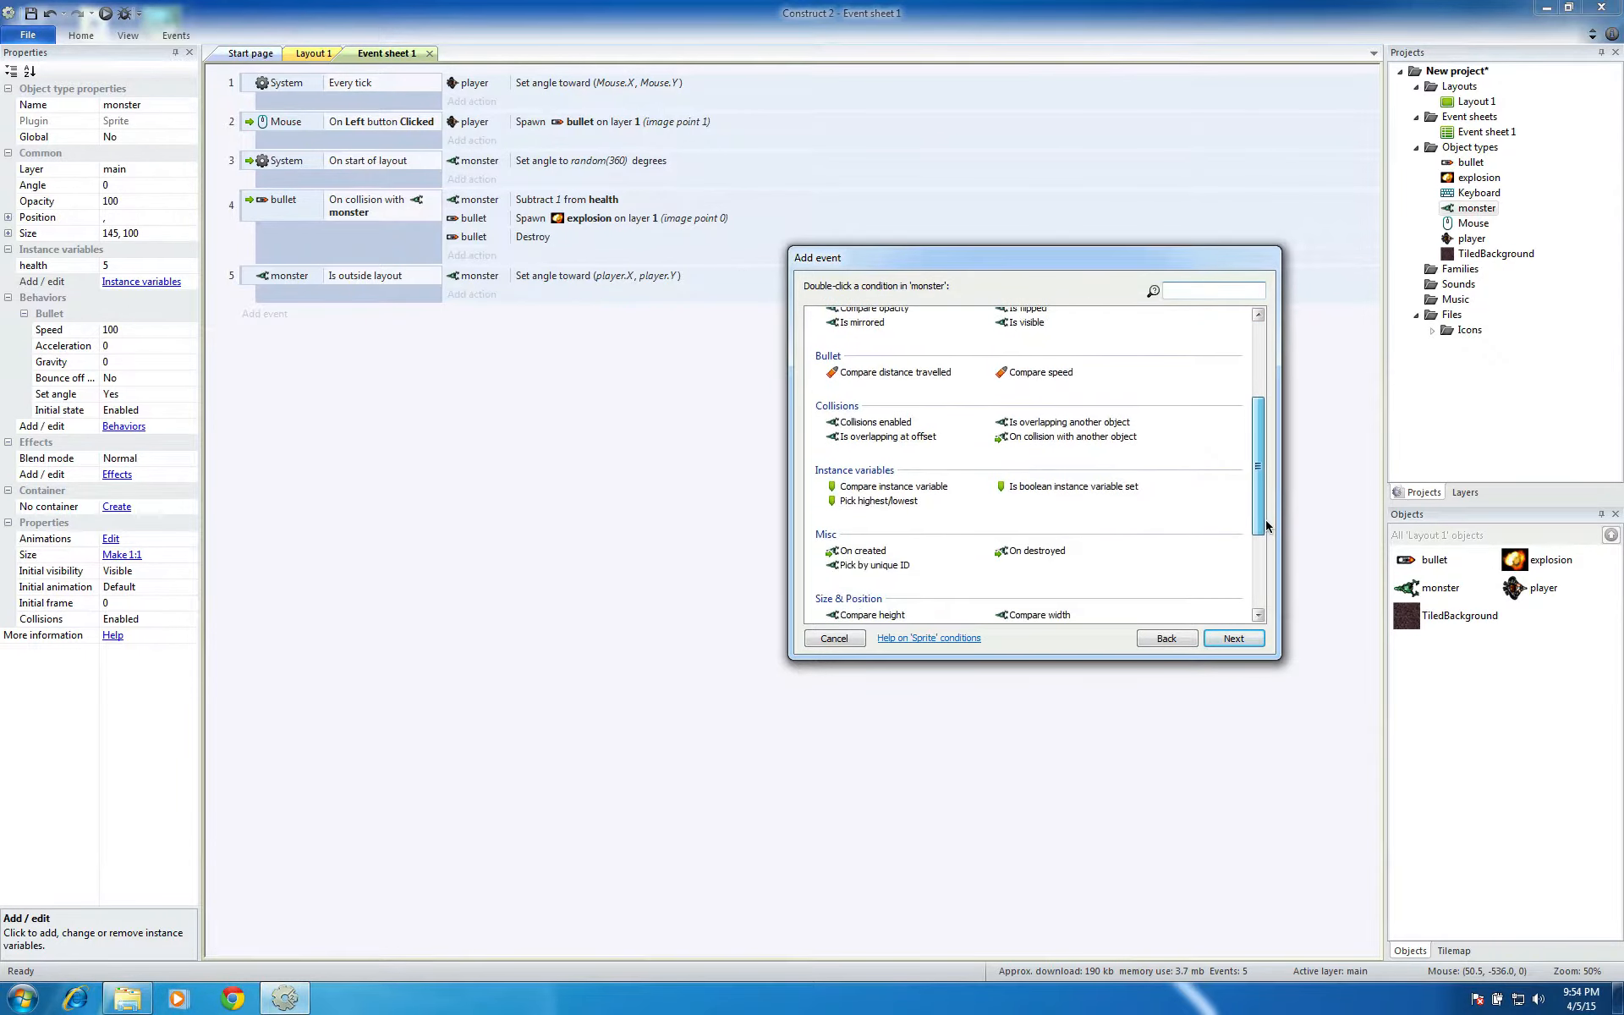
pyautogui.click(912, 489)
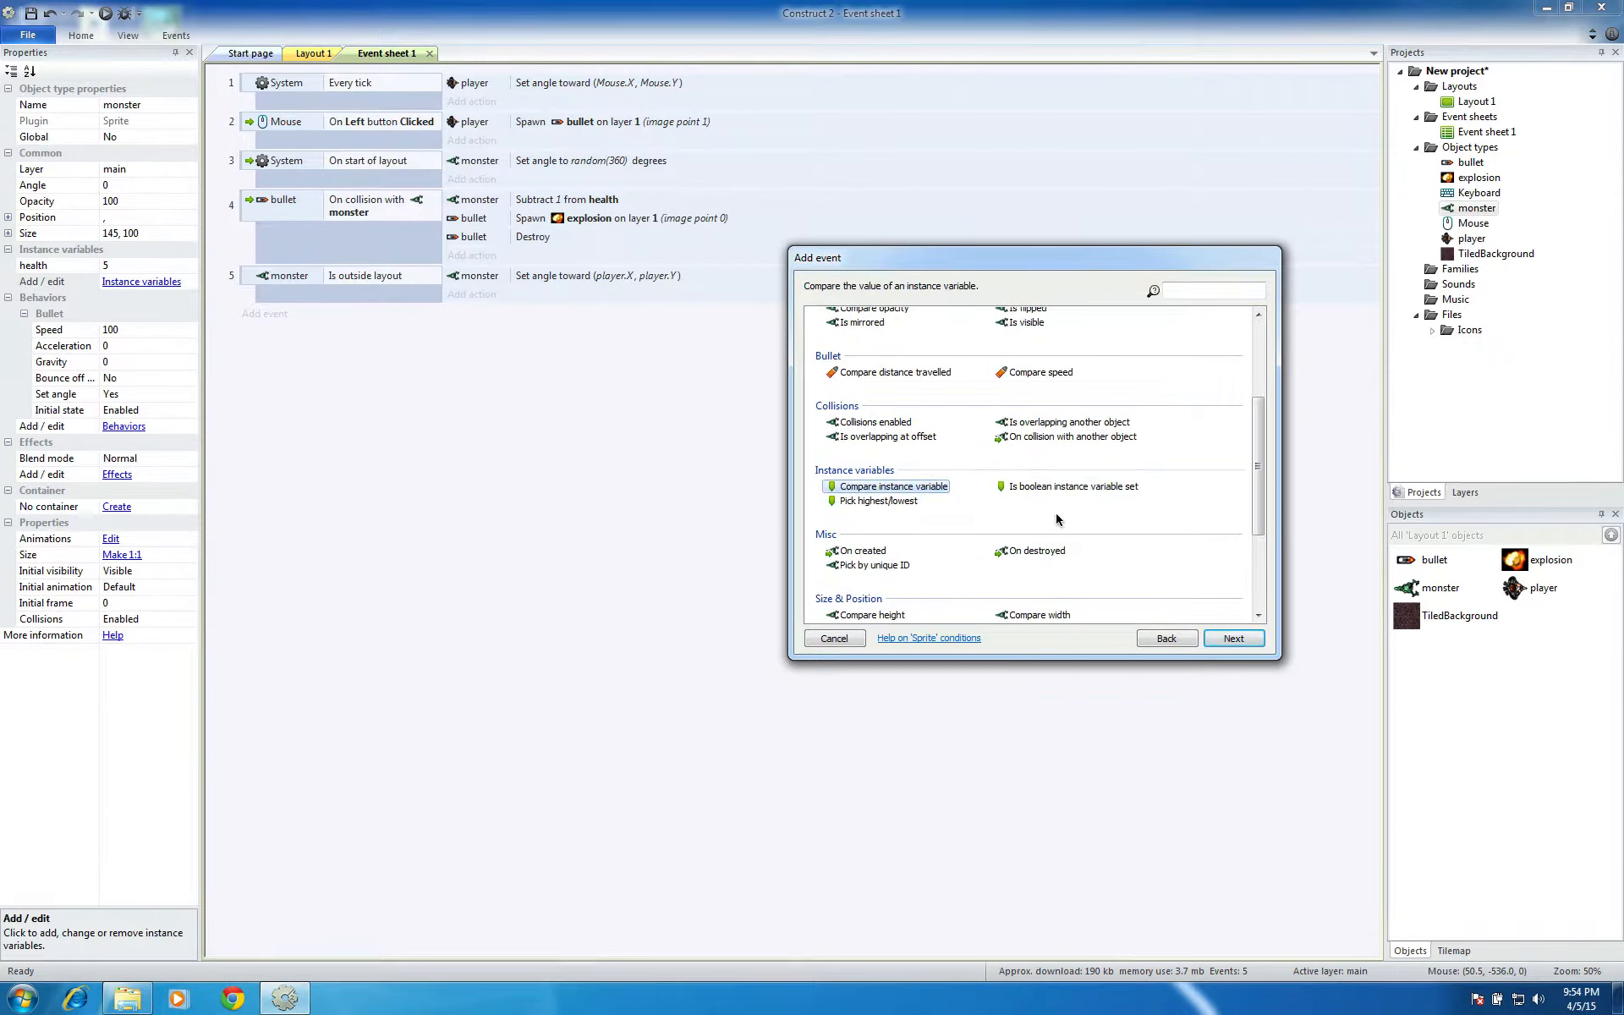
pyautogui.click(1235, 641)
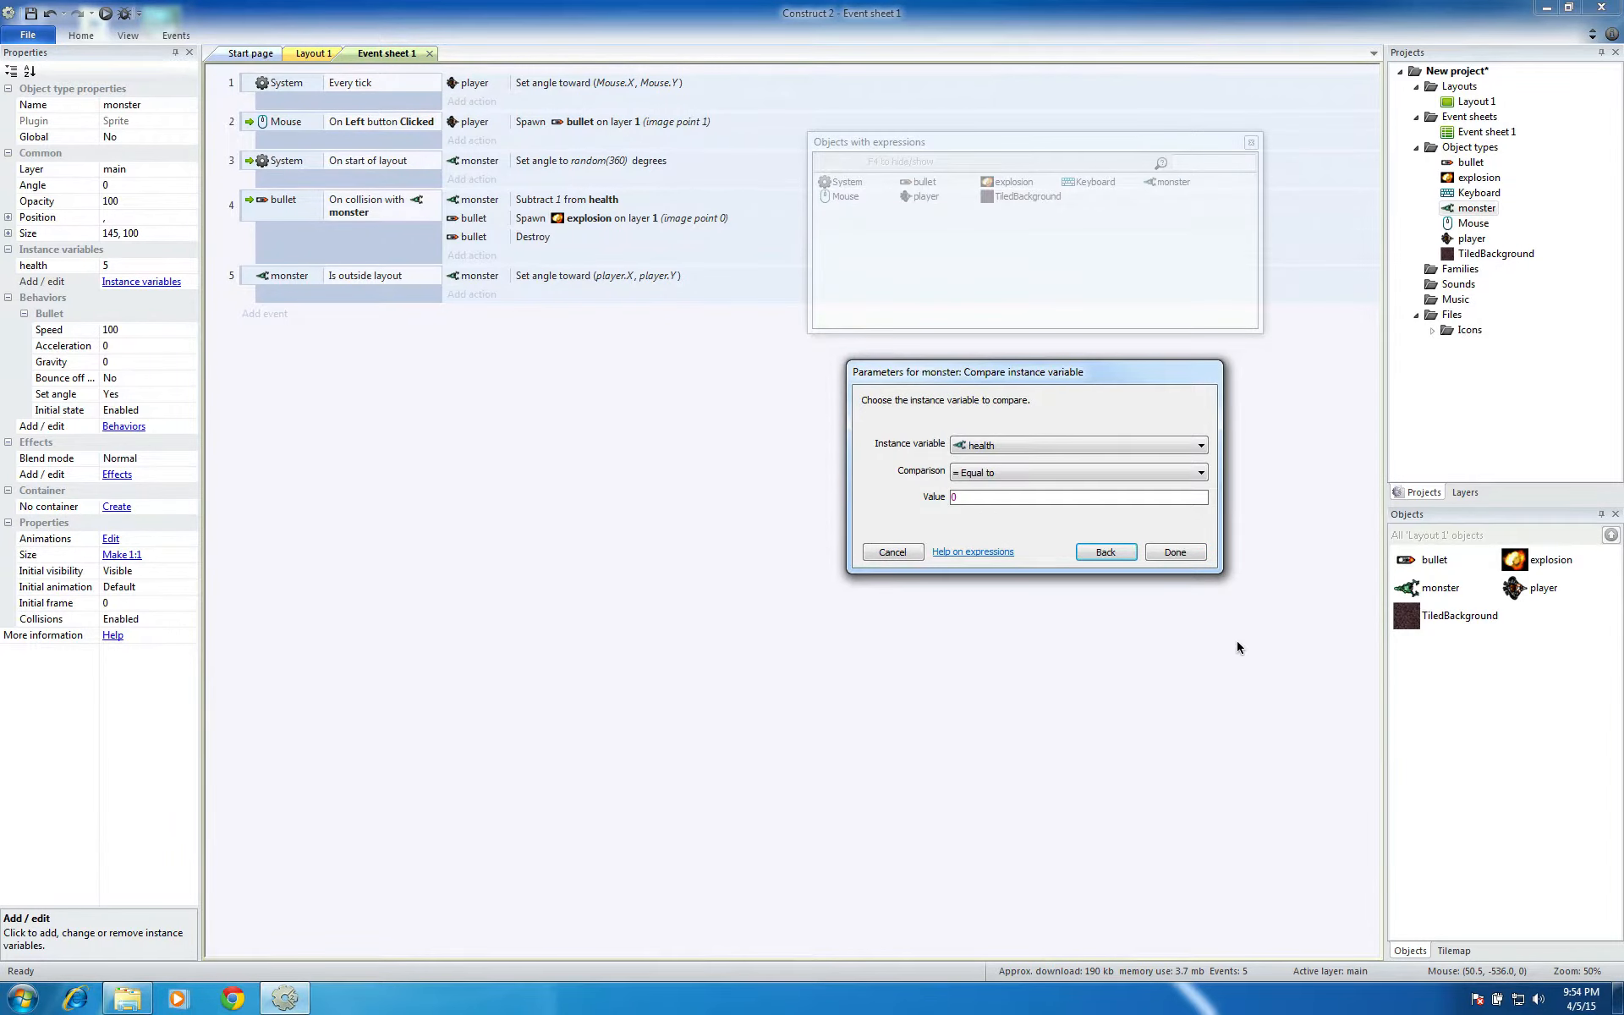
pyautogui.click(978, 456)
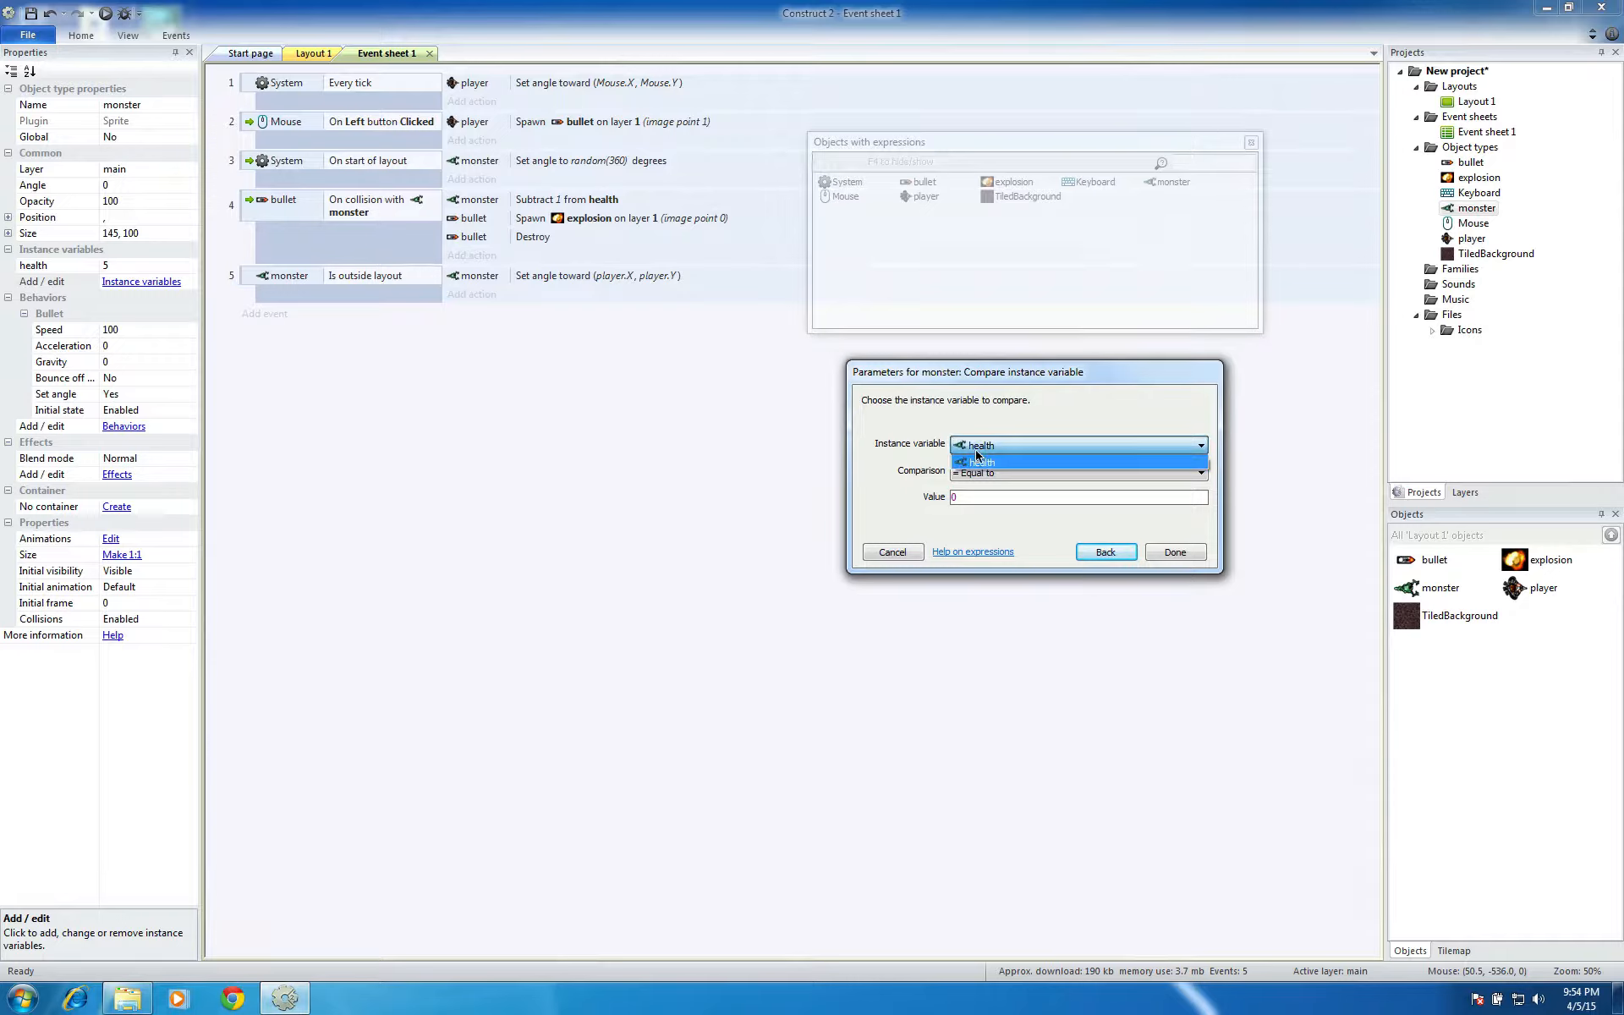
pyautogui.click(1017, 414)
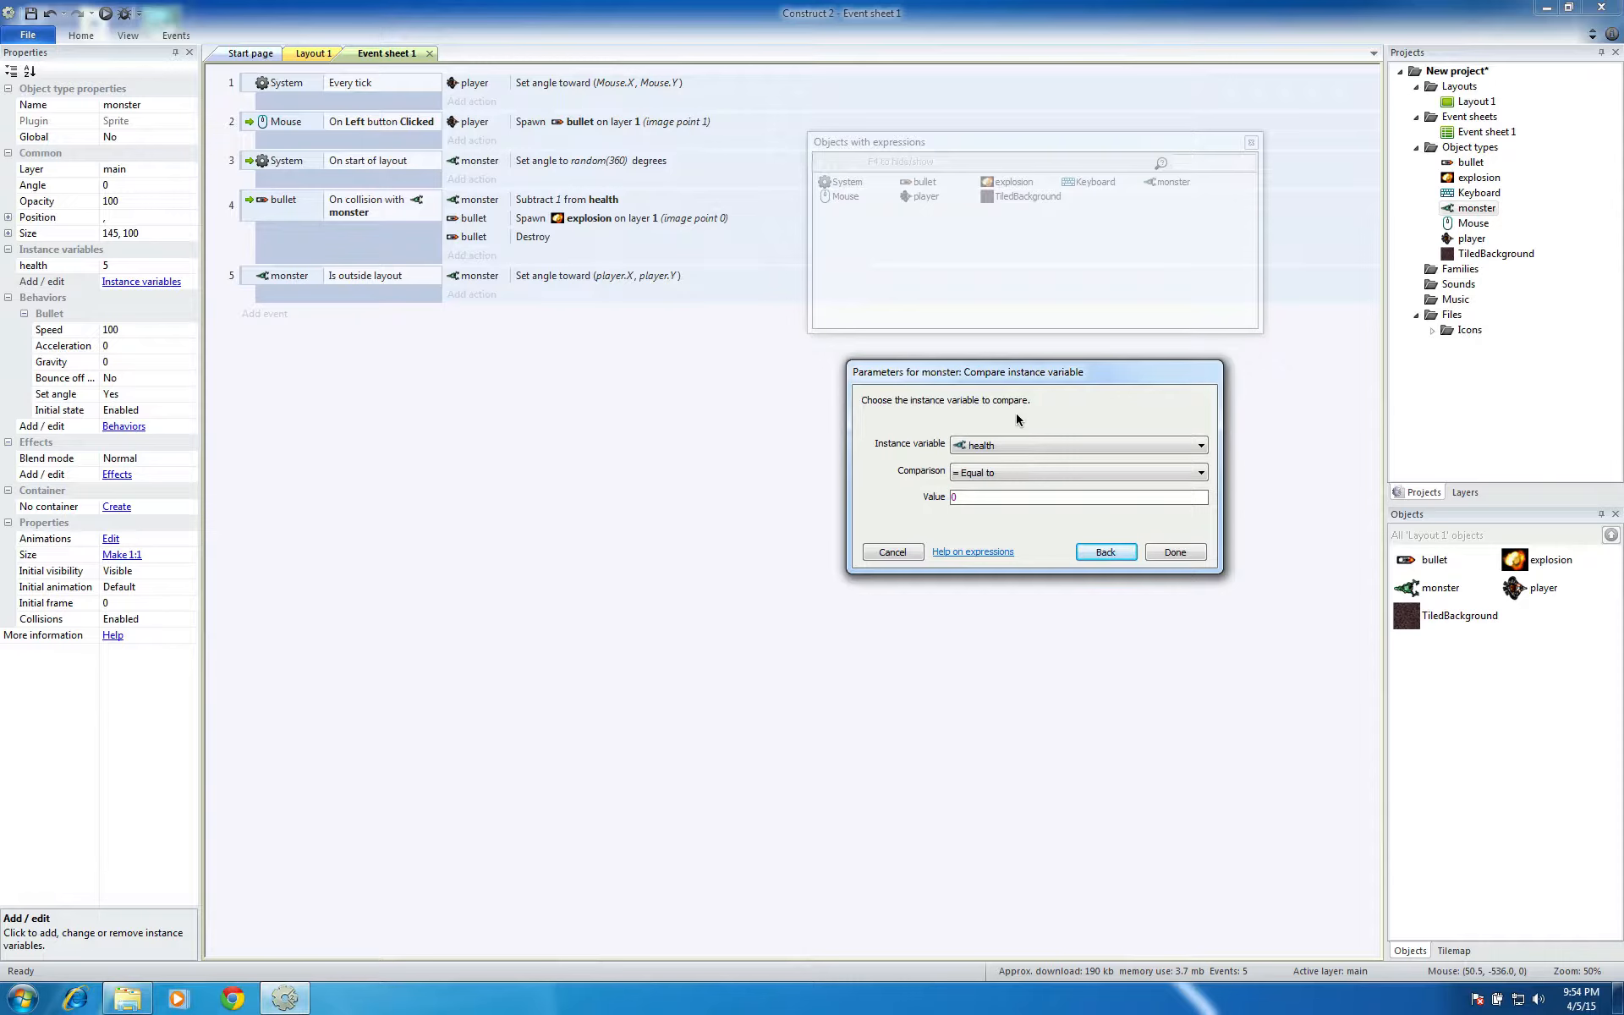
pyautogui.click(981, 473)
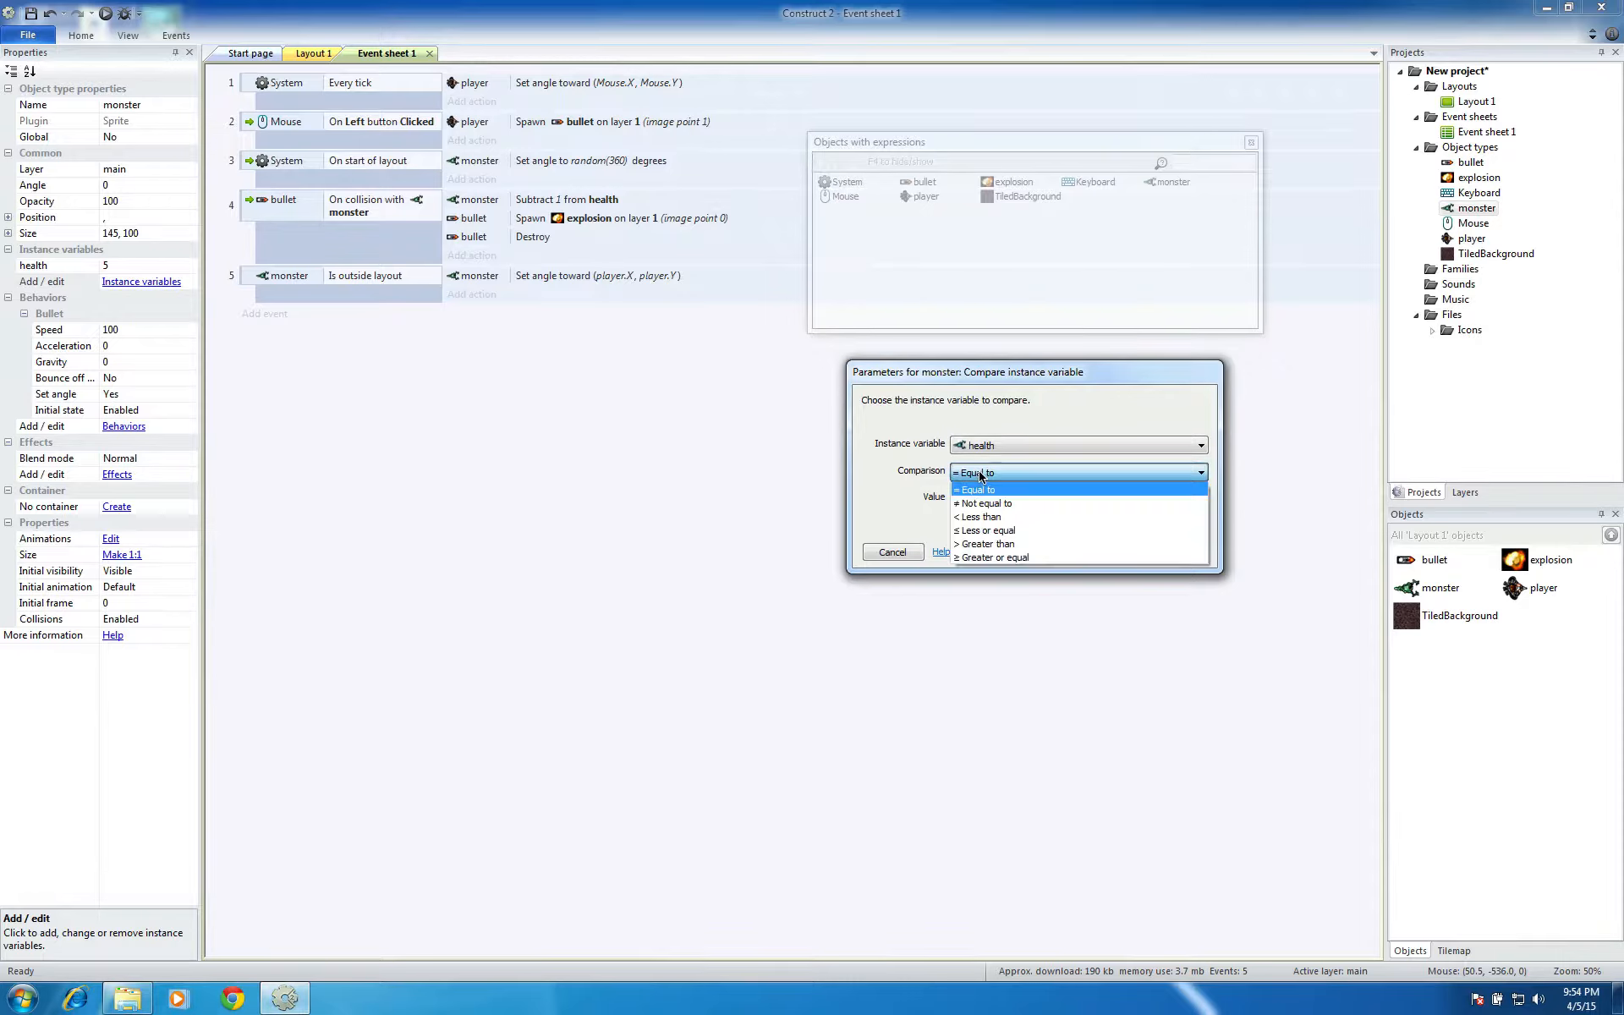
pyautogui.click(989, 530)
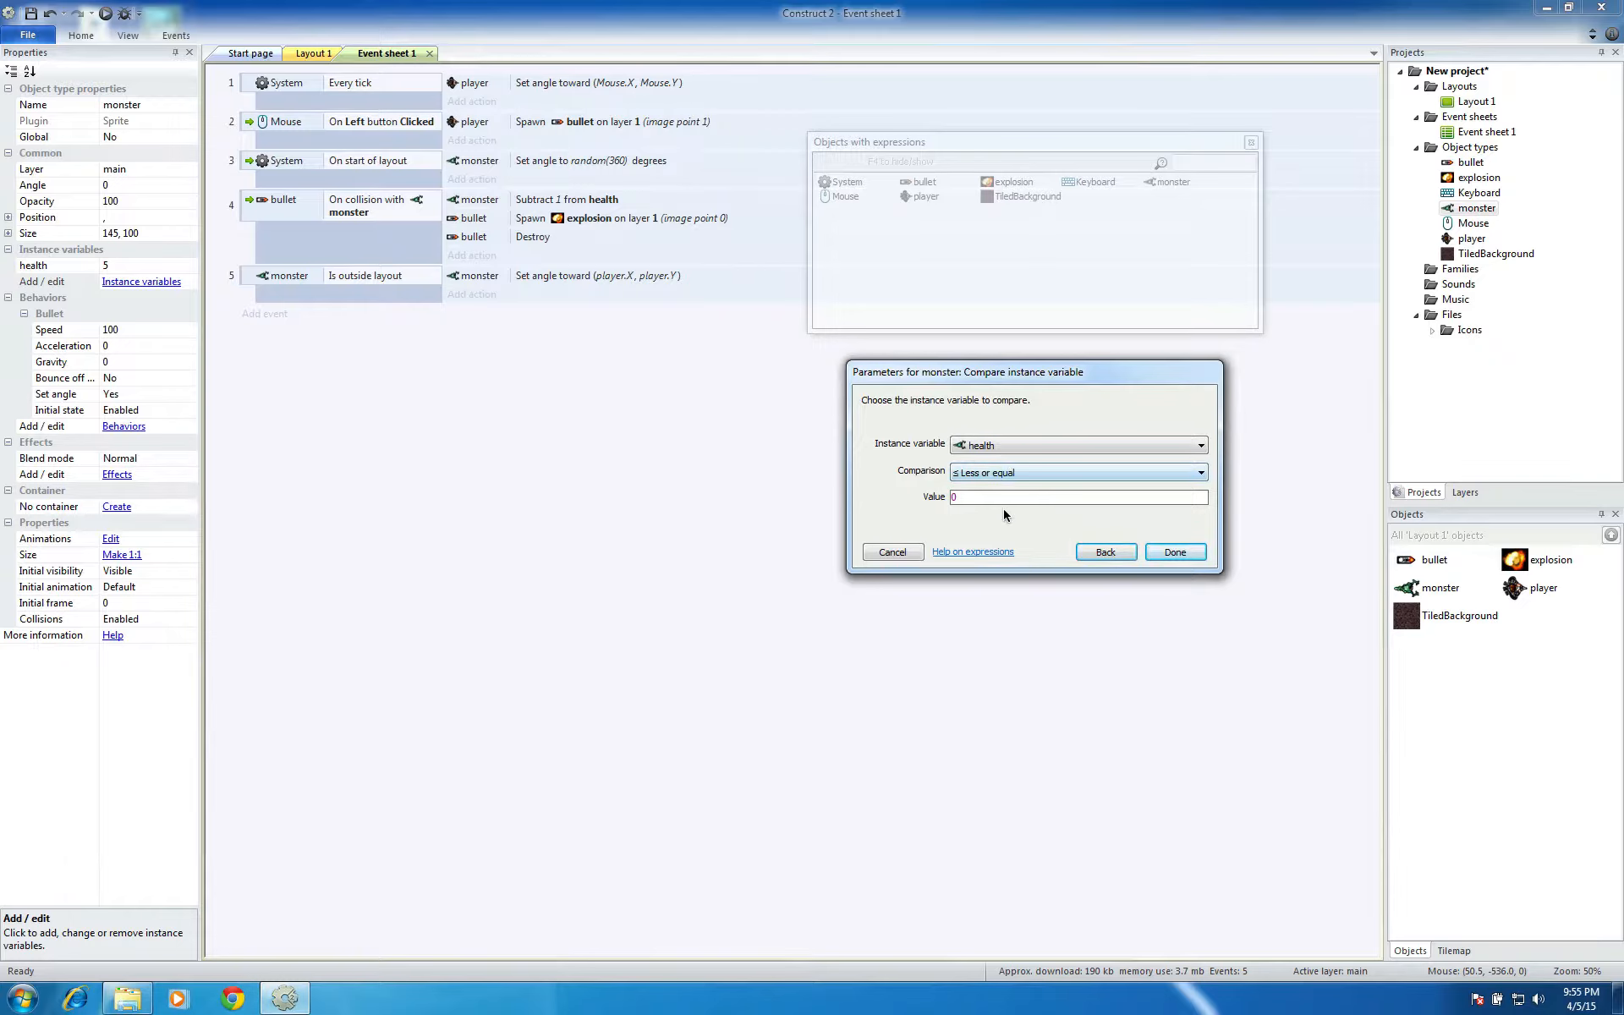
pyautogui.click(1174, 552)
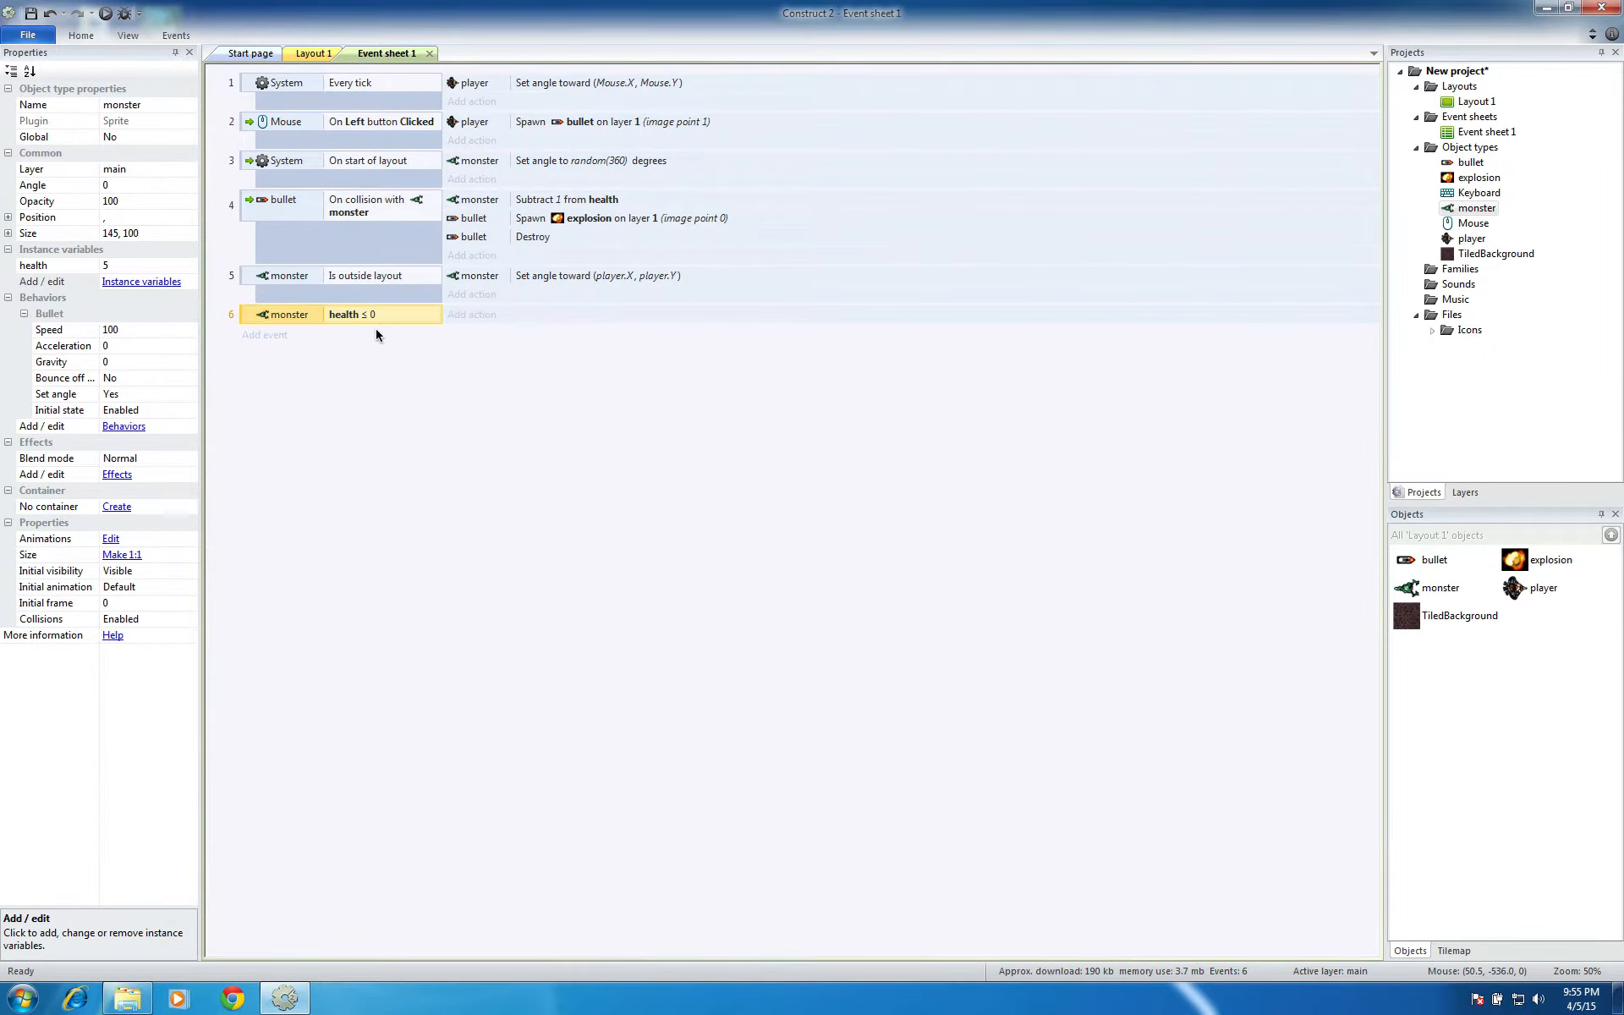
# Add a monster action to the health ≤ 0 event that spawns the explosion object on layer 1 at image point 0
pyautogui.click(474, 316)
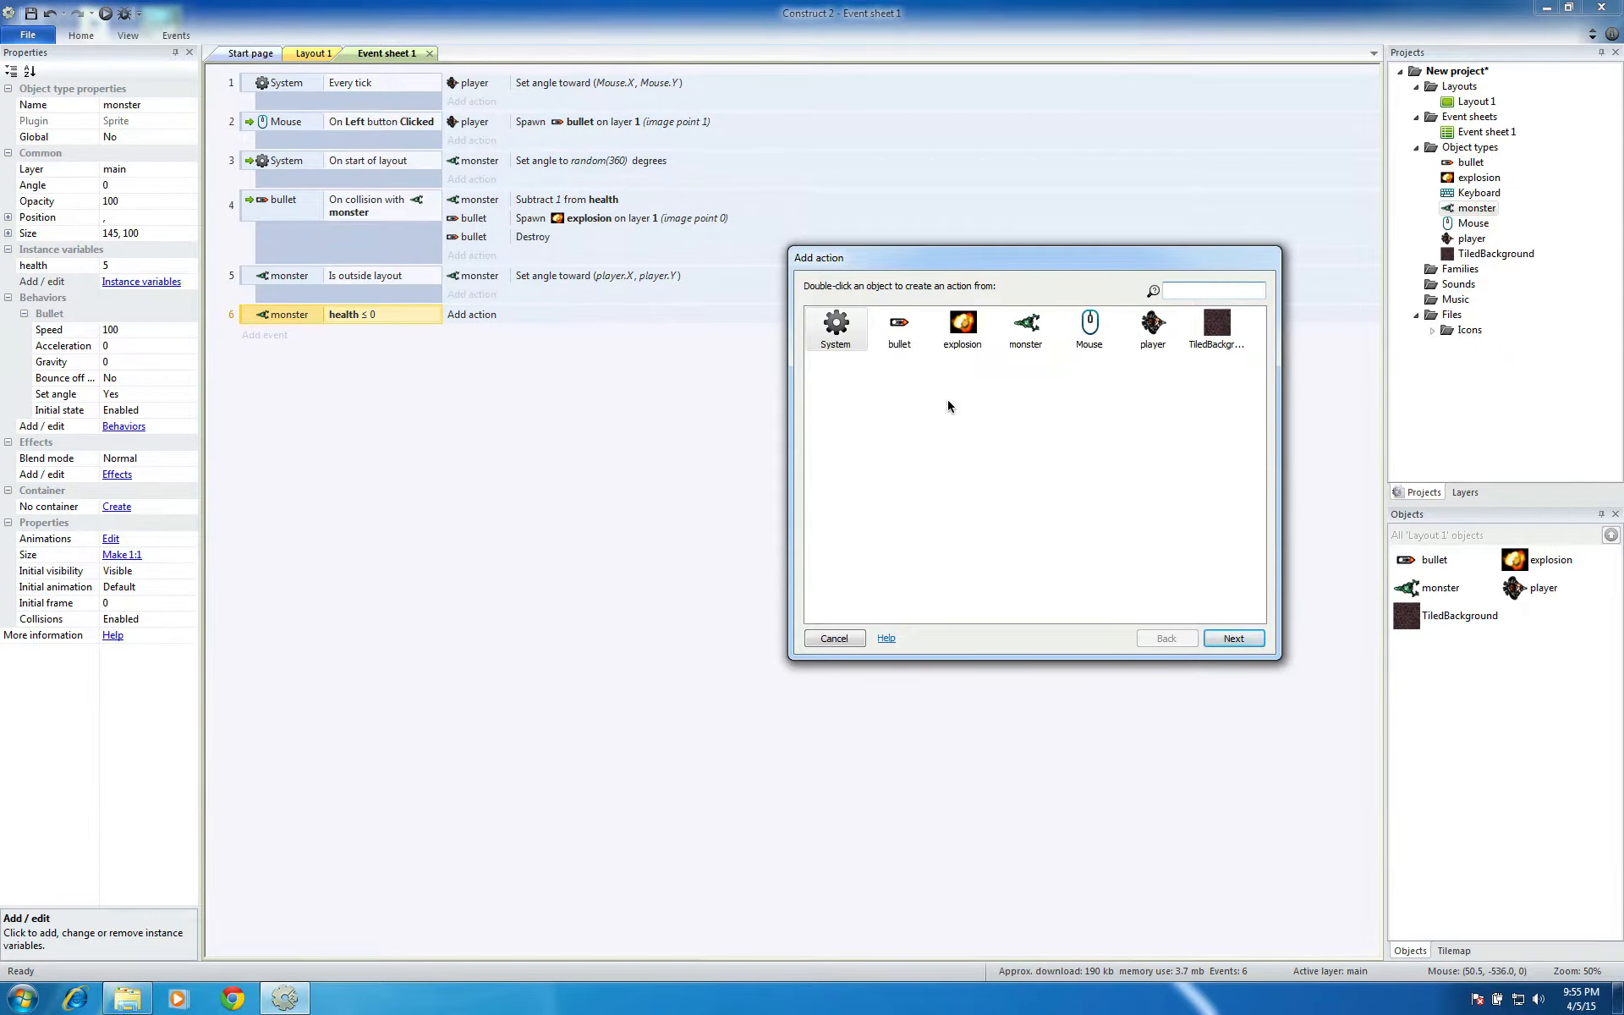
pyautogui.click(1000, 338)
pyautogui.click(1231, 638)
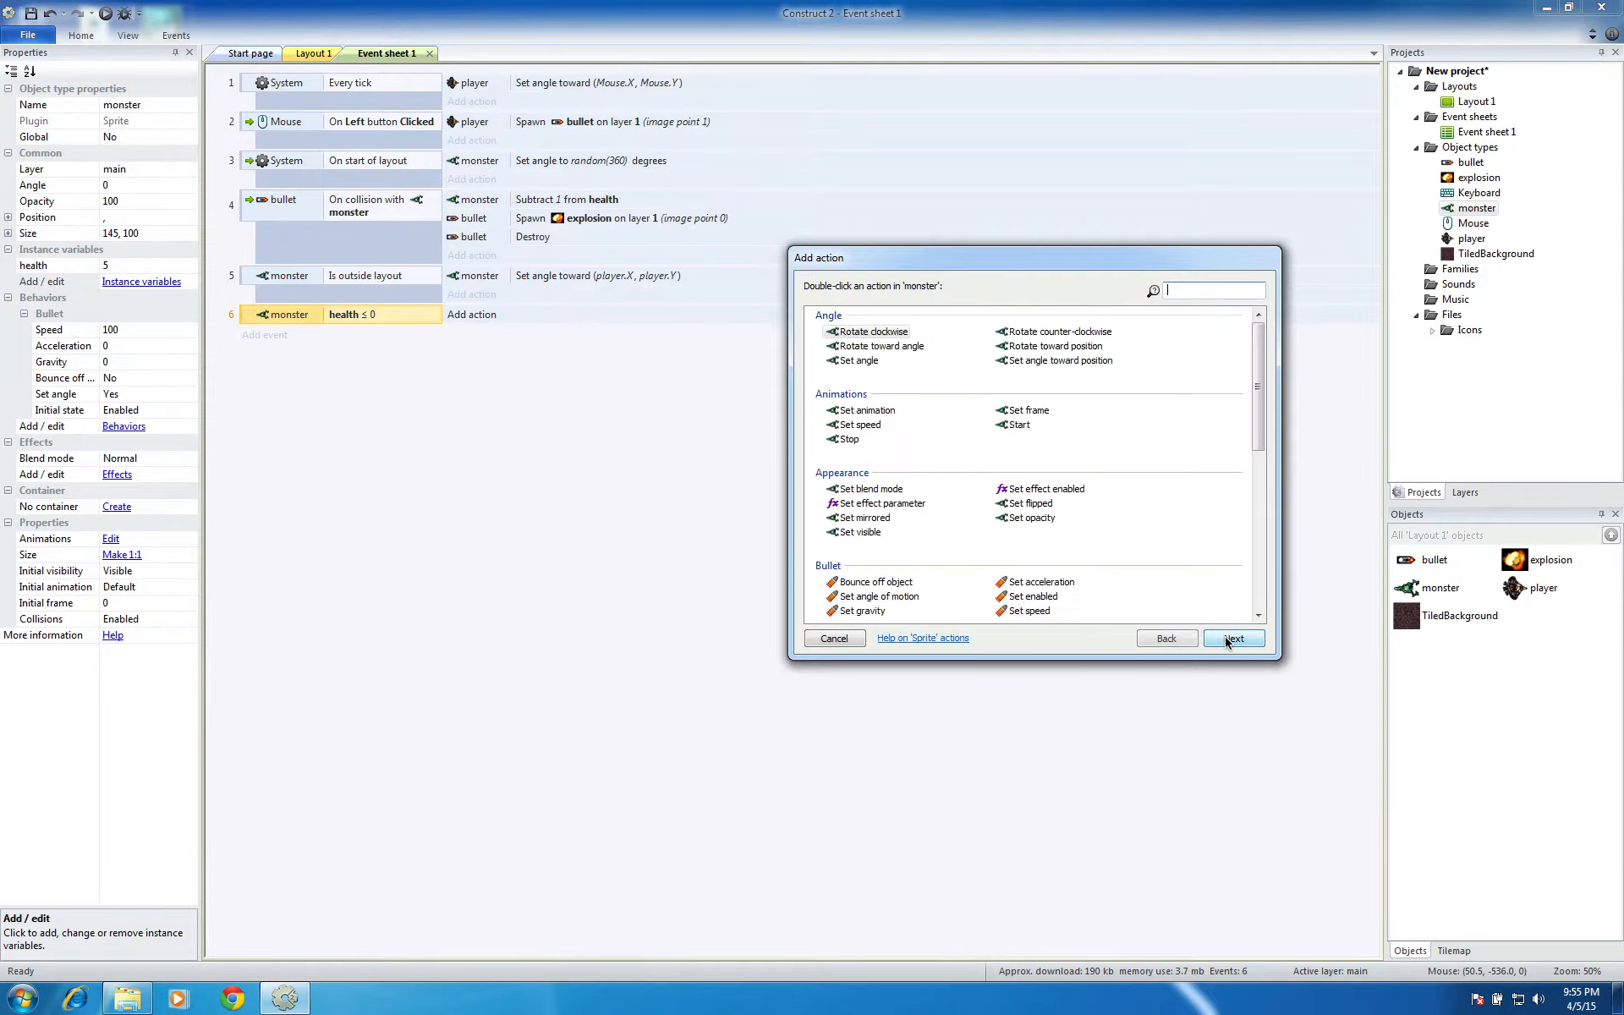
pyautogui.moveTo(1258, 441); pyautogui.dragTo(1257, 535)
pyautogui.click(1058, 534)
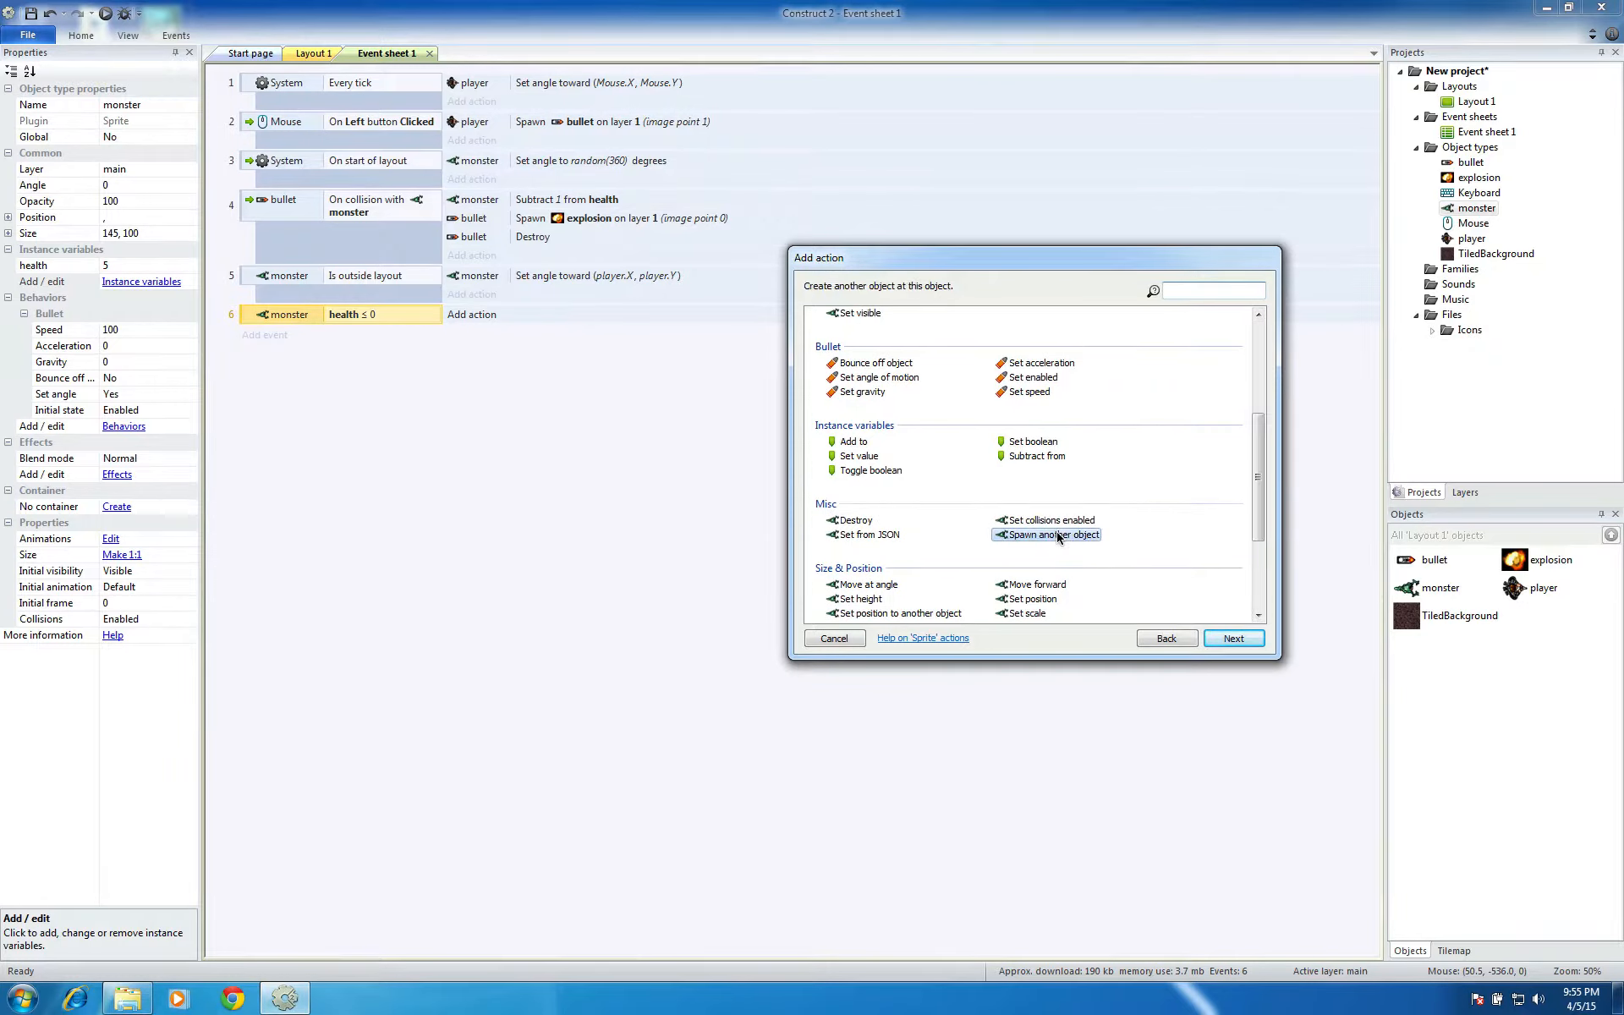
pyautogui.click(1224, 639)
pyautogui.click(1072, 437)
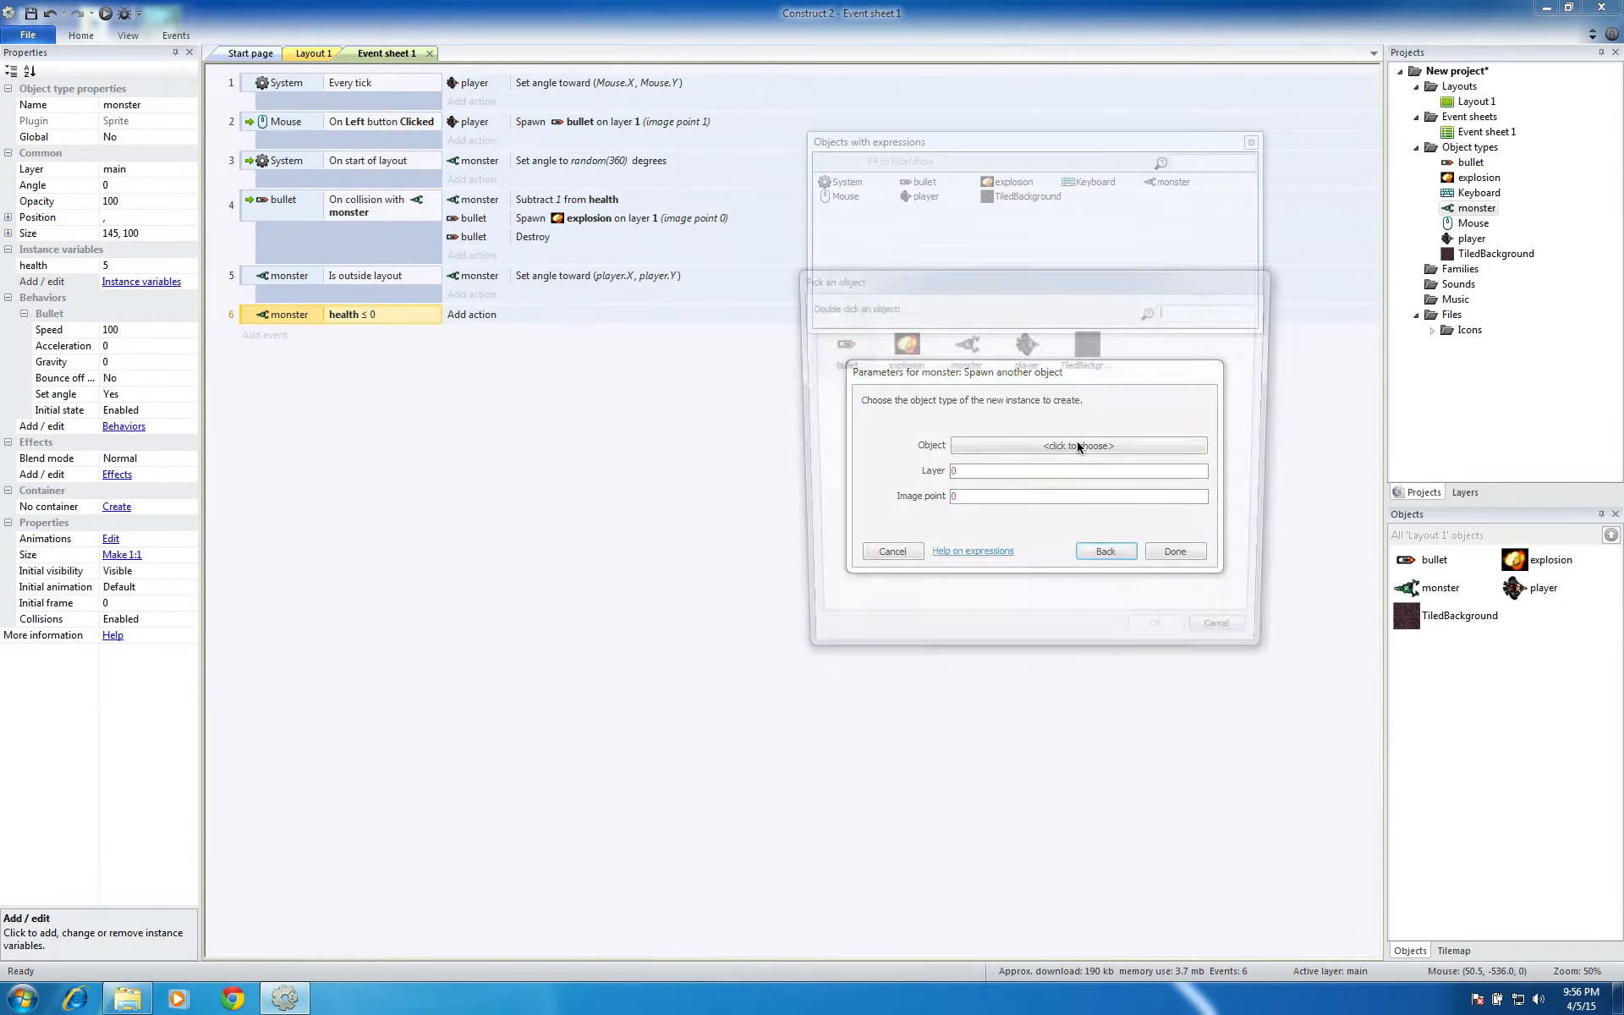
pyautogui.click(899, 347)
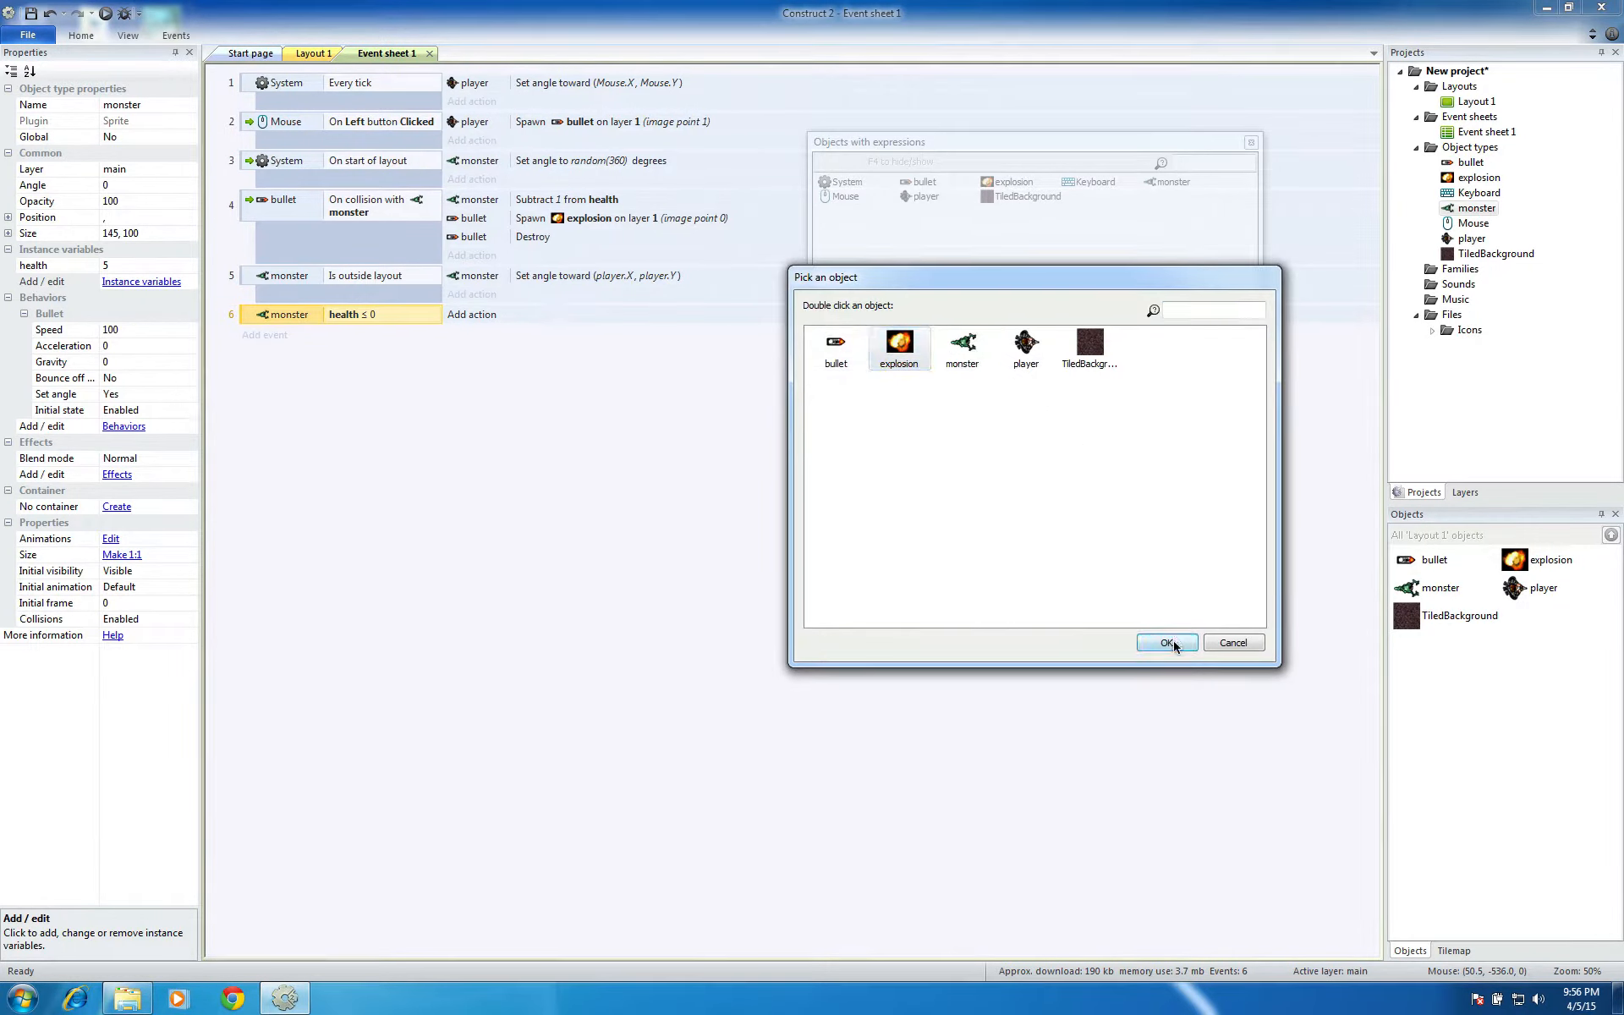
pyautogui.click(1166, 642)
pyautogui.click(986, 487)
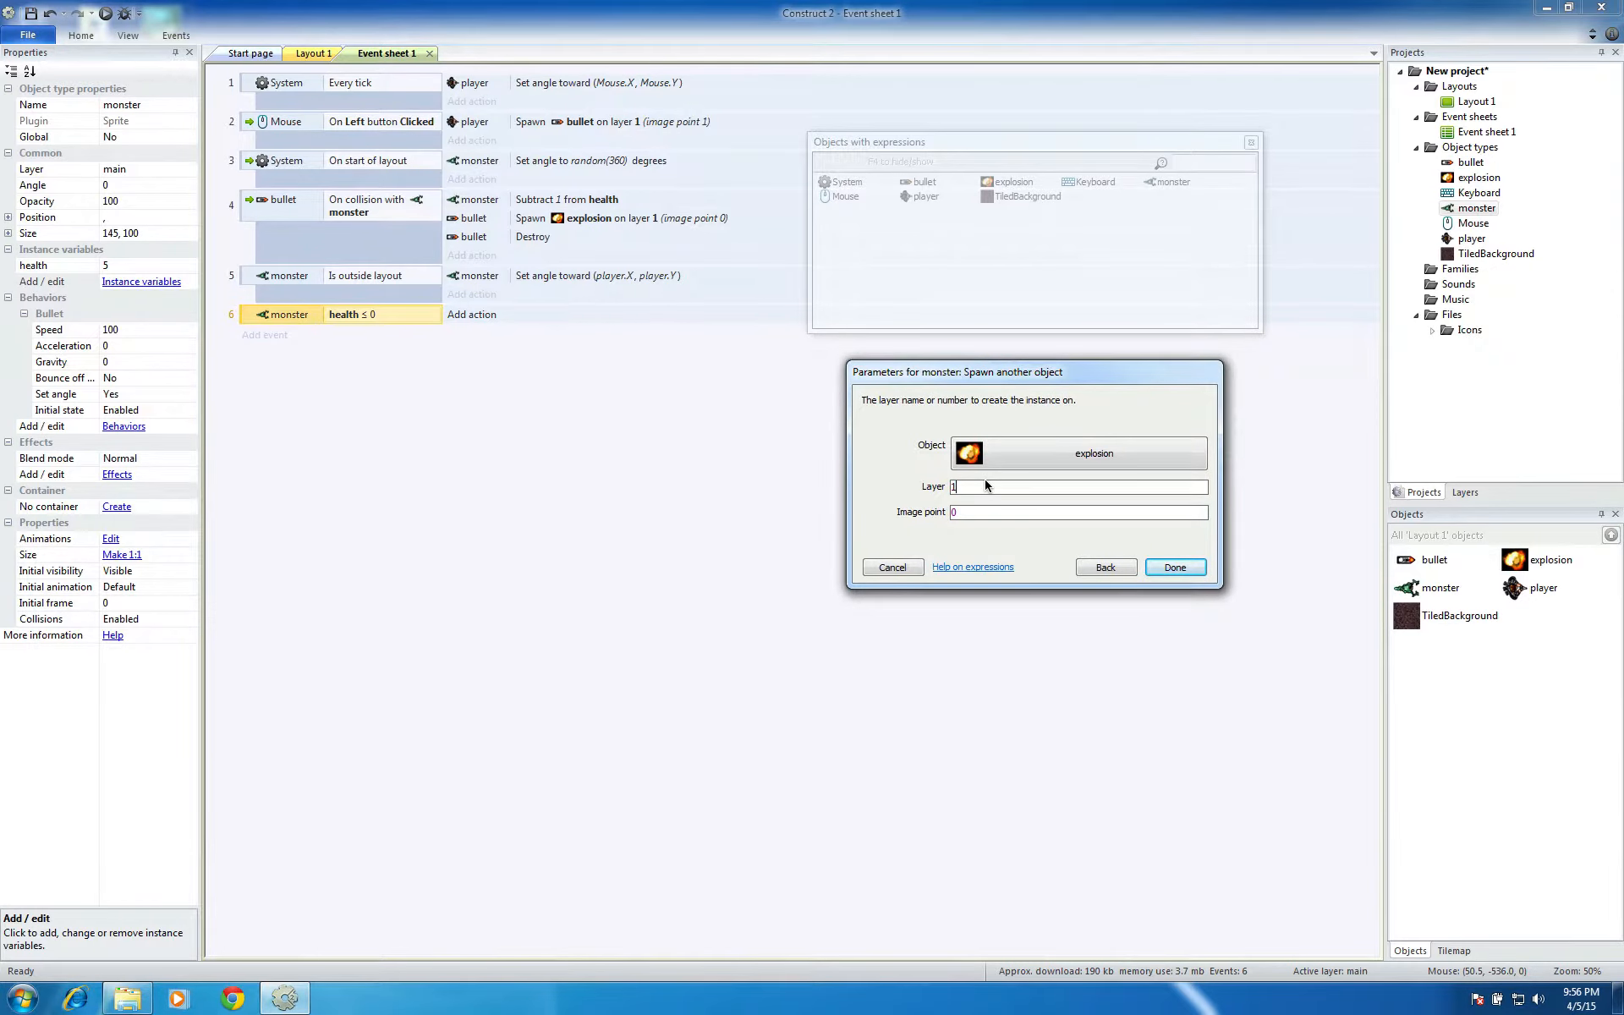
pyautogui.click(1175, 566)
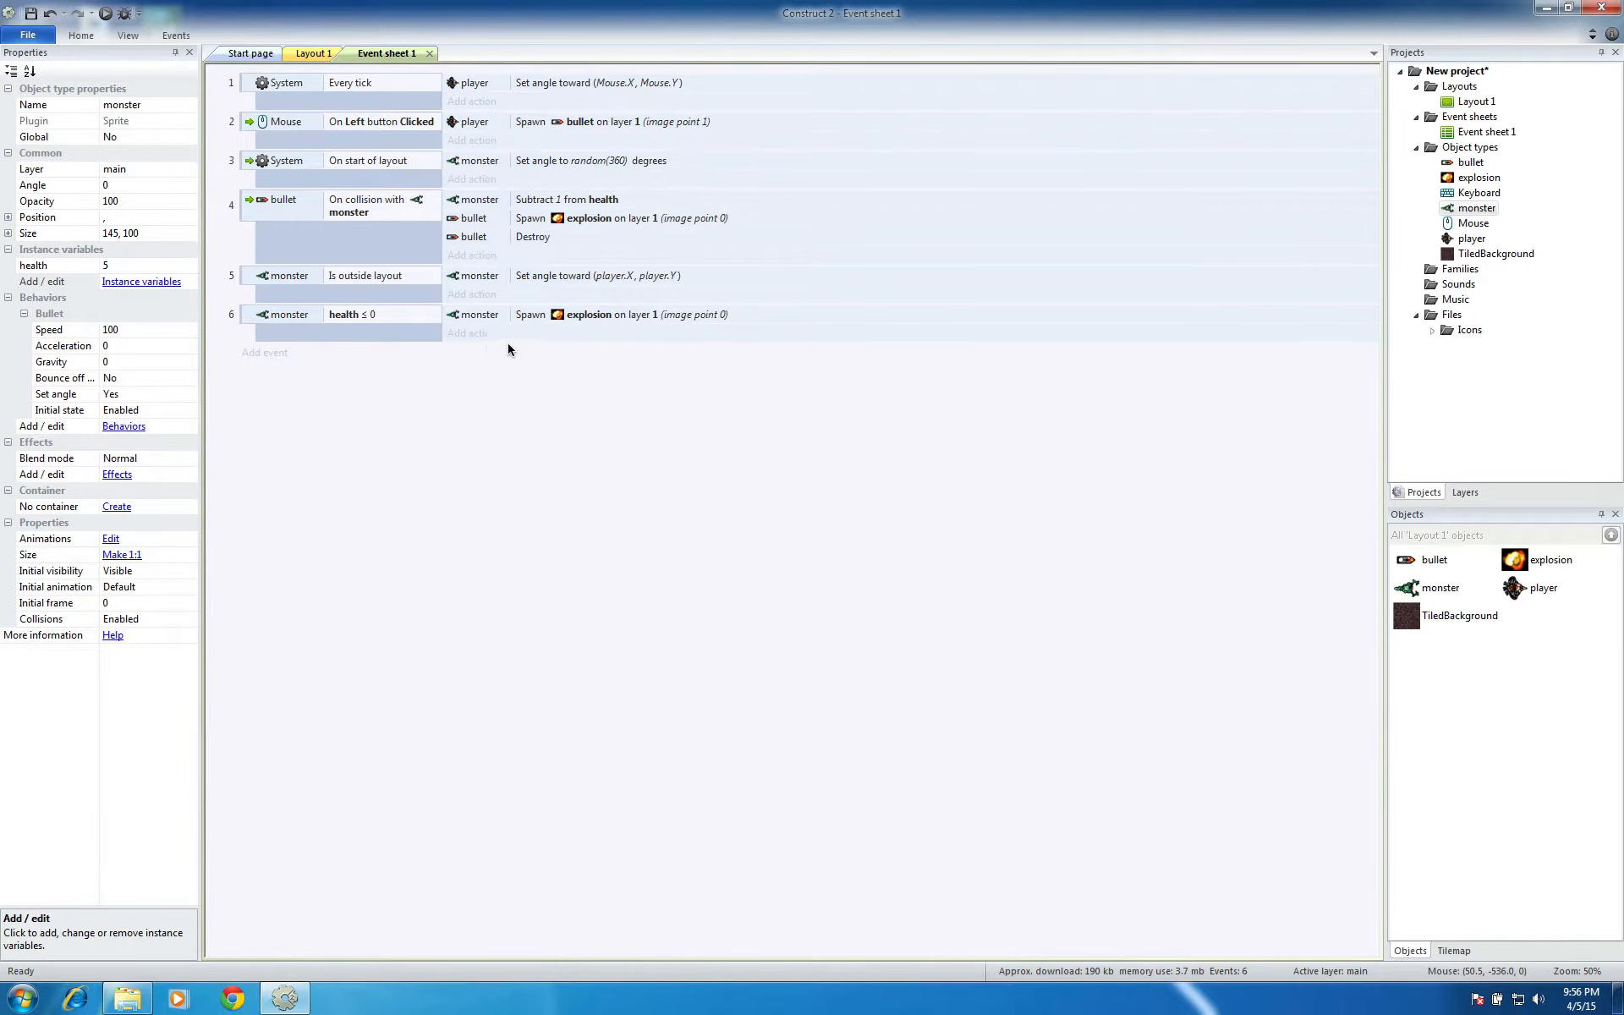
# Add a Destroy action for the monster to the health ≤ 0 event, following the explosion spawn
pyautogui.click(471, 333)
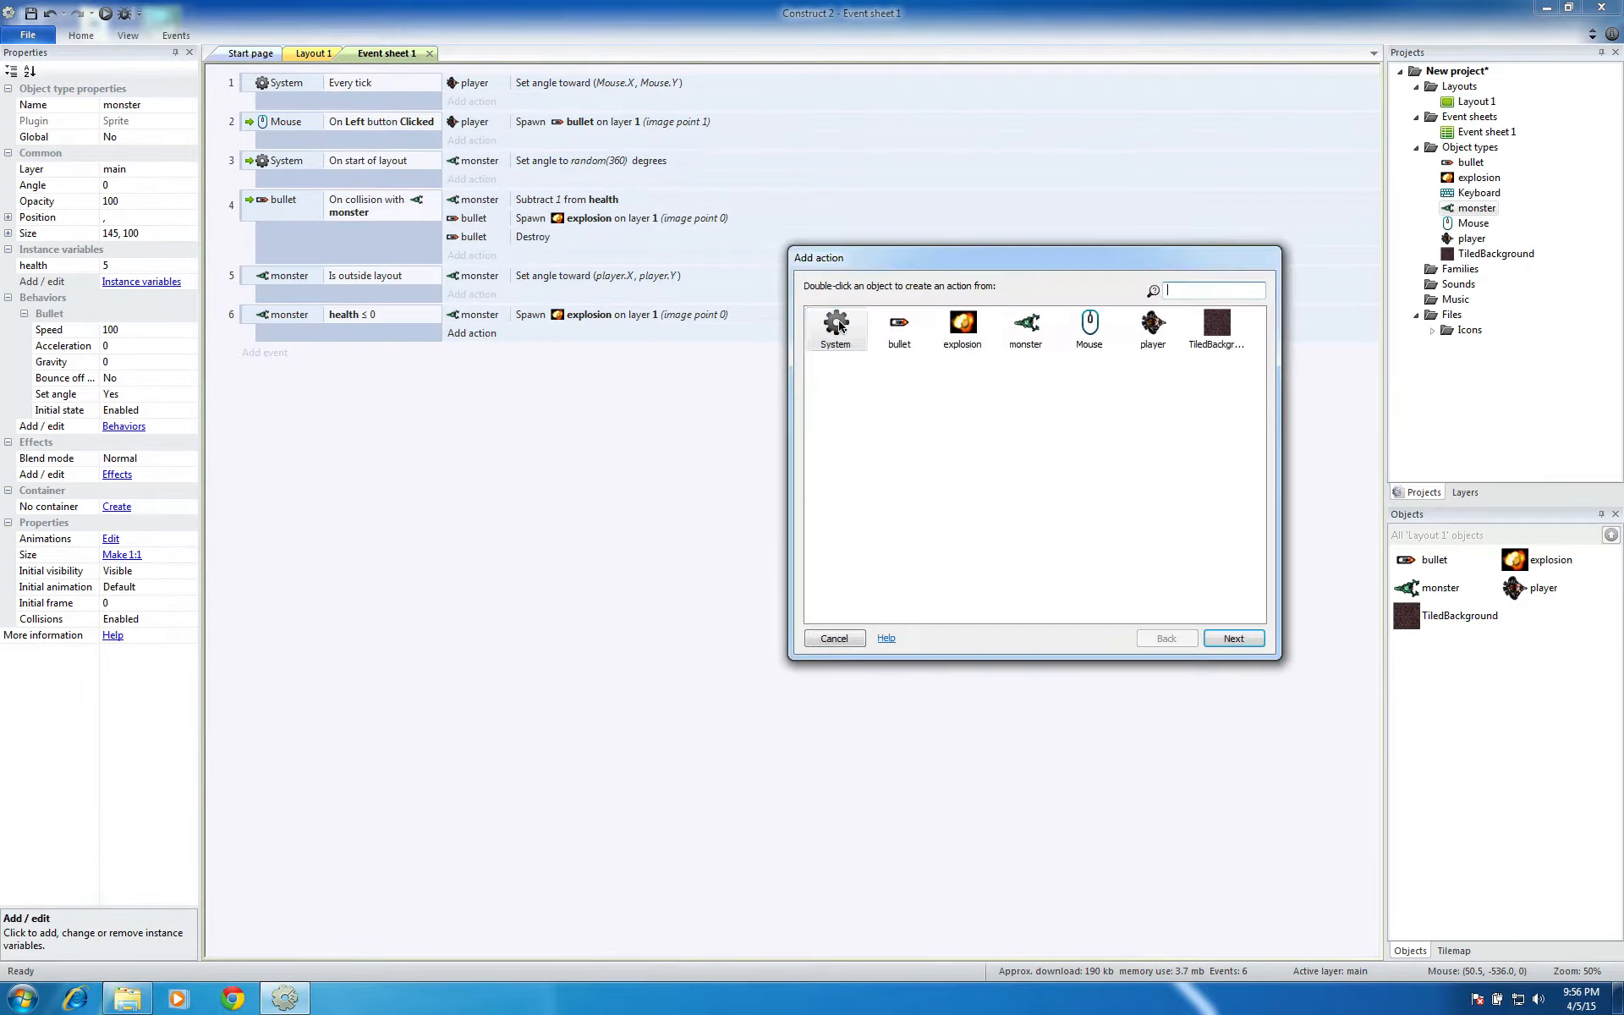
pyautogui.click(1026, 328)
pyautogui.click(1224, 636)
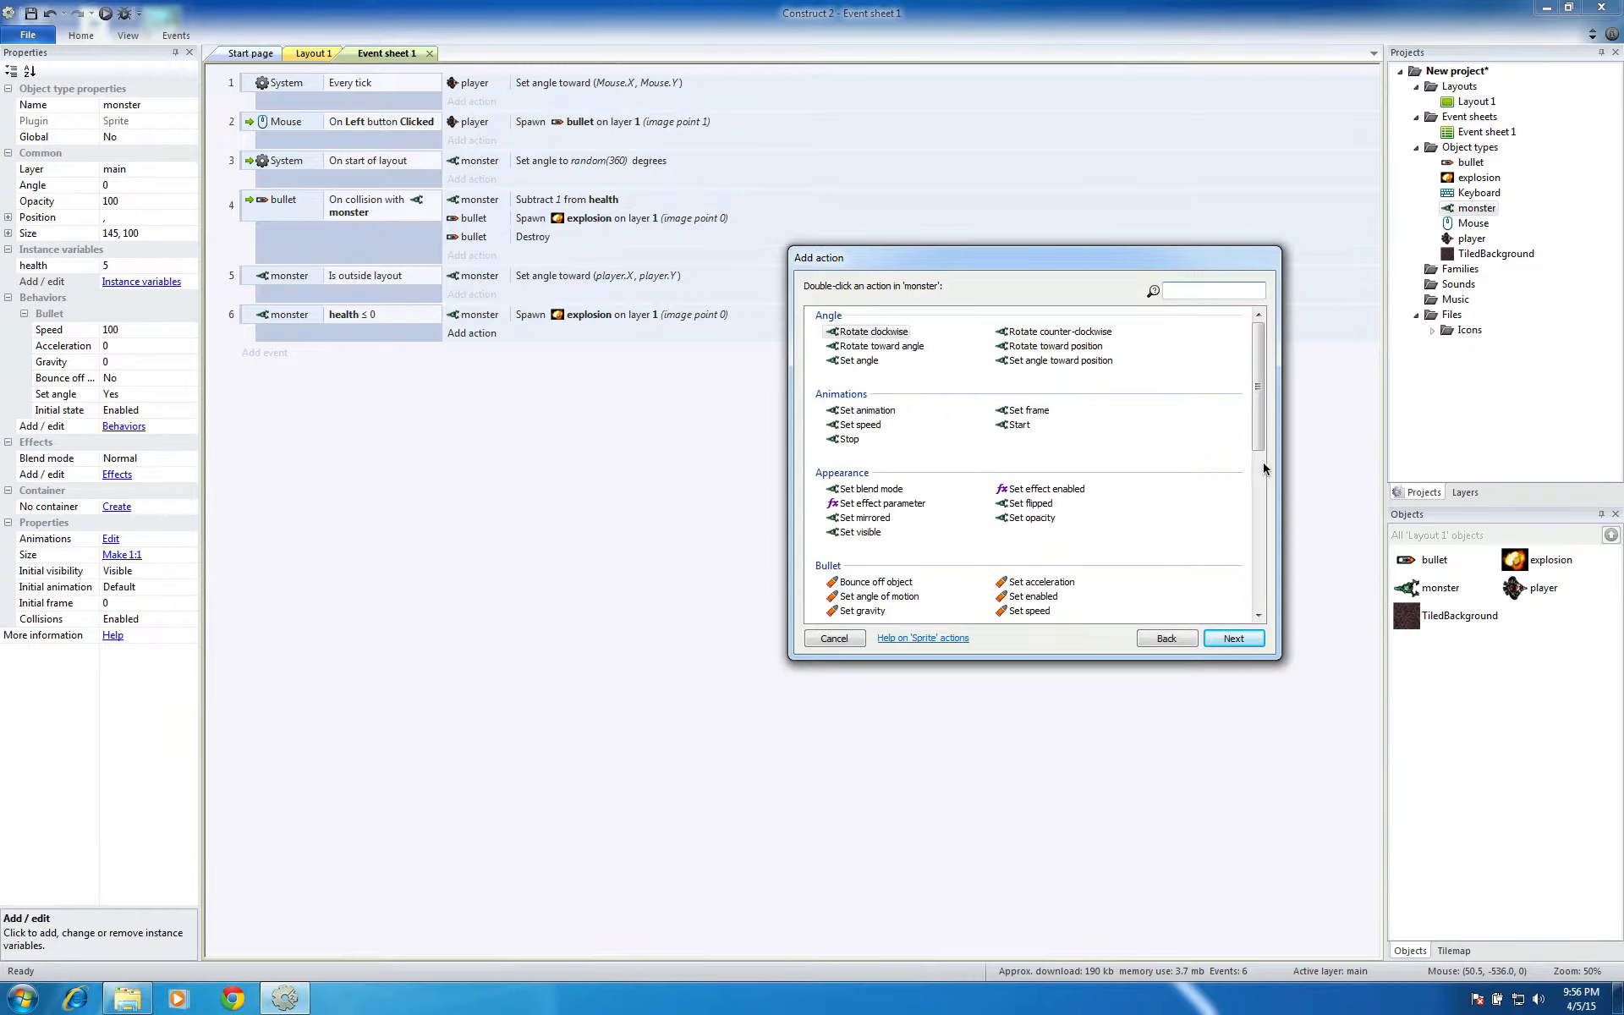
pyautogui.moveTo(1254, 441); pyautogui.dragTo(1255, 538)
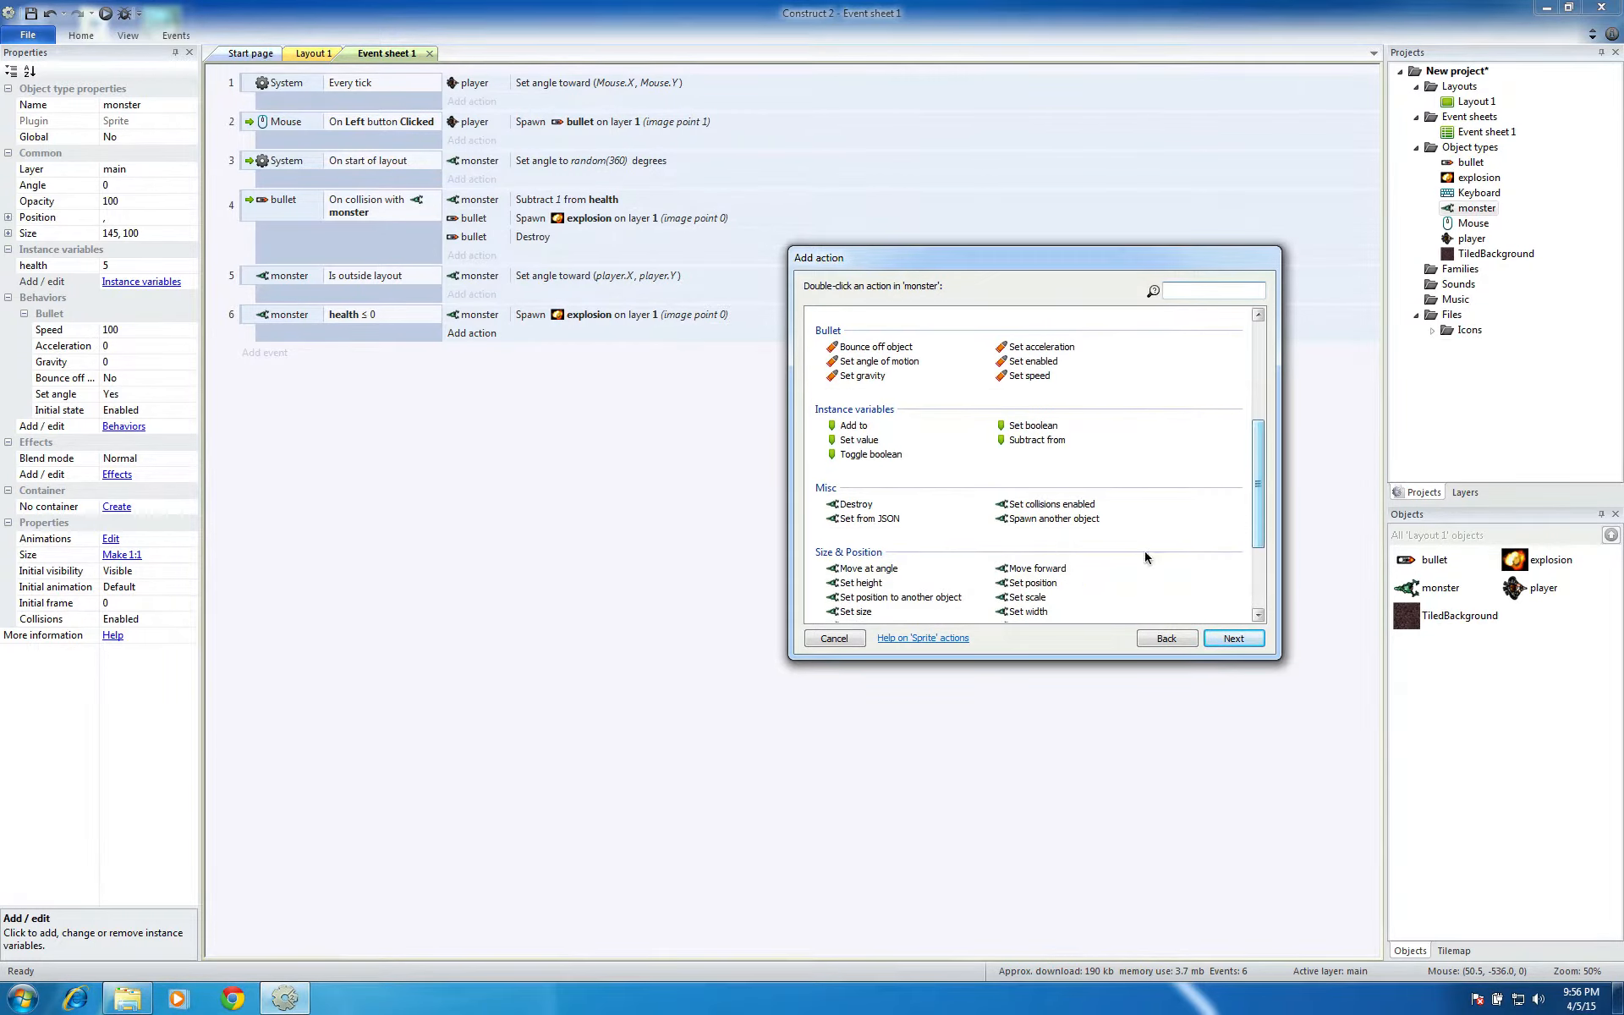
pyautogui.click(854, 505)
pyautogui.click(1232, 638)
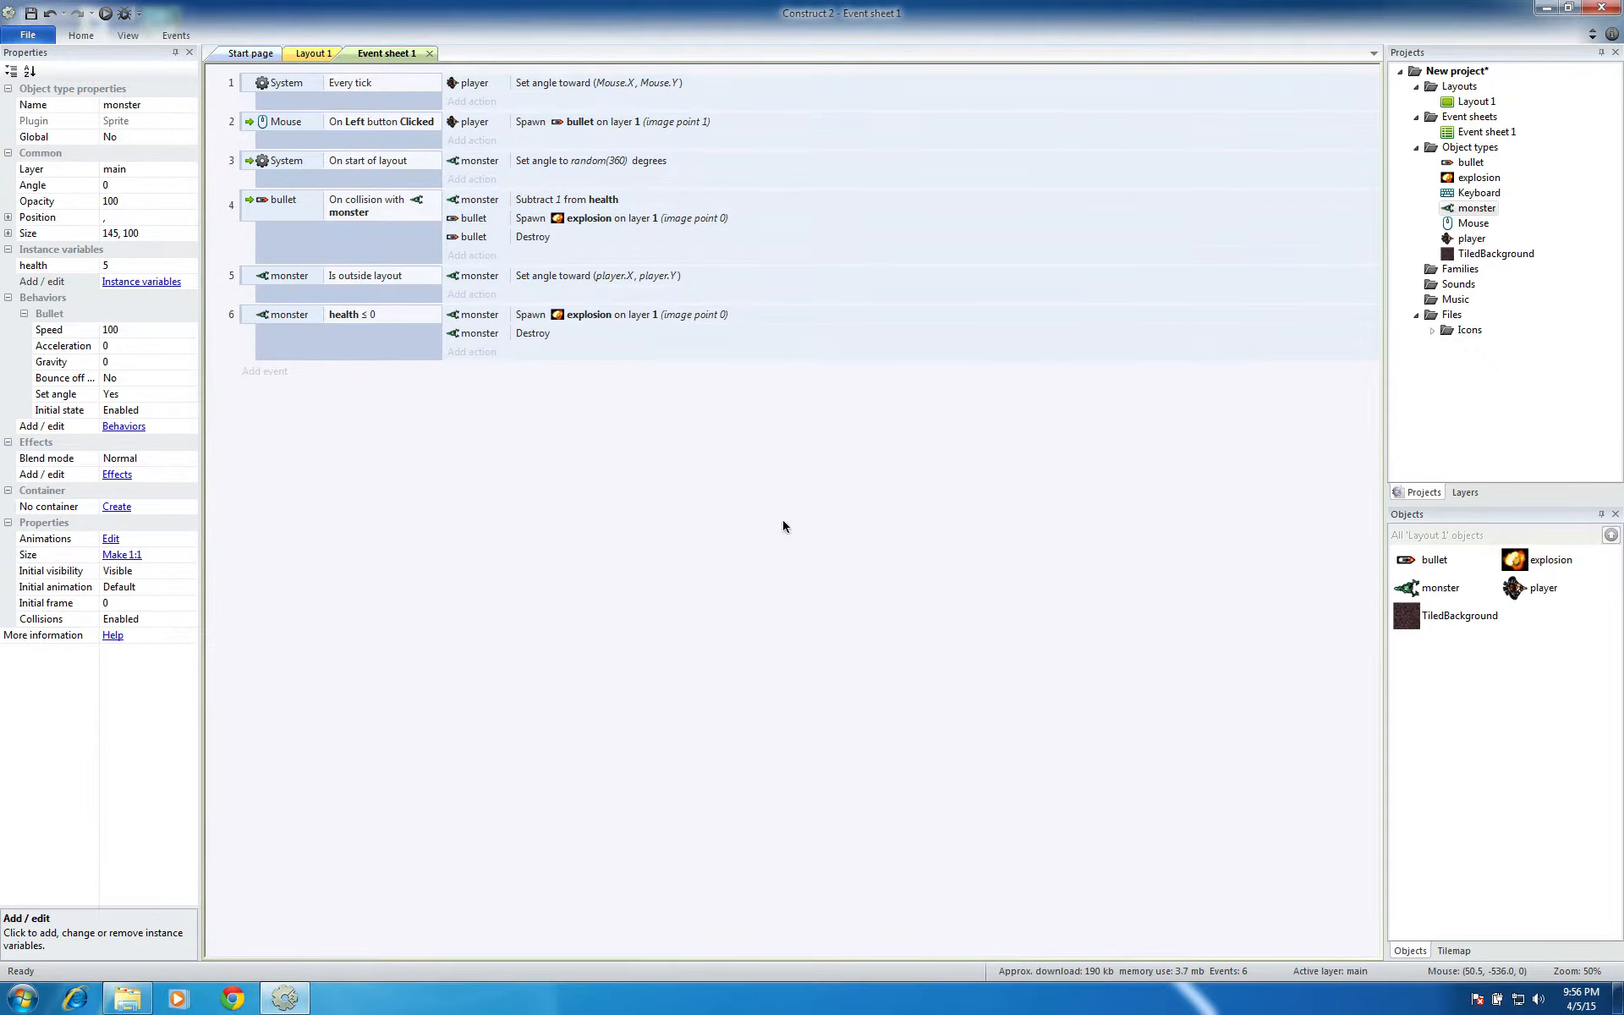
# Run the layout, move the player and shoot the monsters to test their explosion and destruction at zero health, and close the preview
pyautogui.click(106, 13)
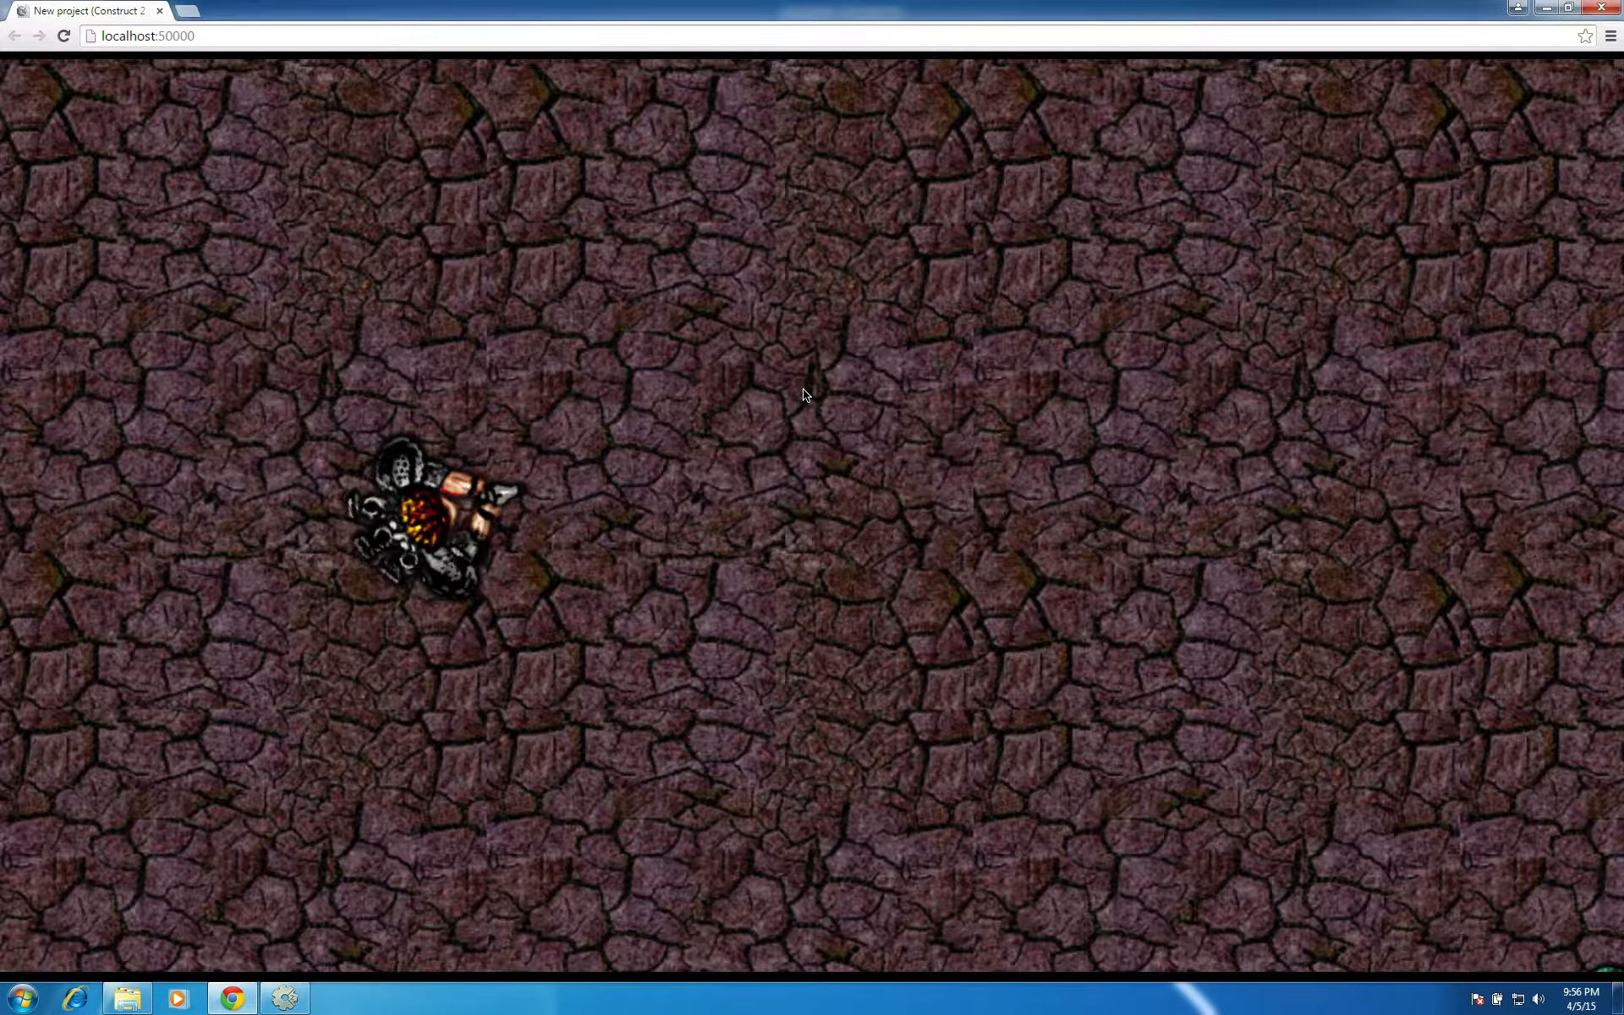
pyautogui.click(804, 395)
pyautogui.press('Right')
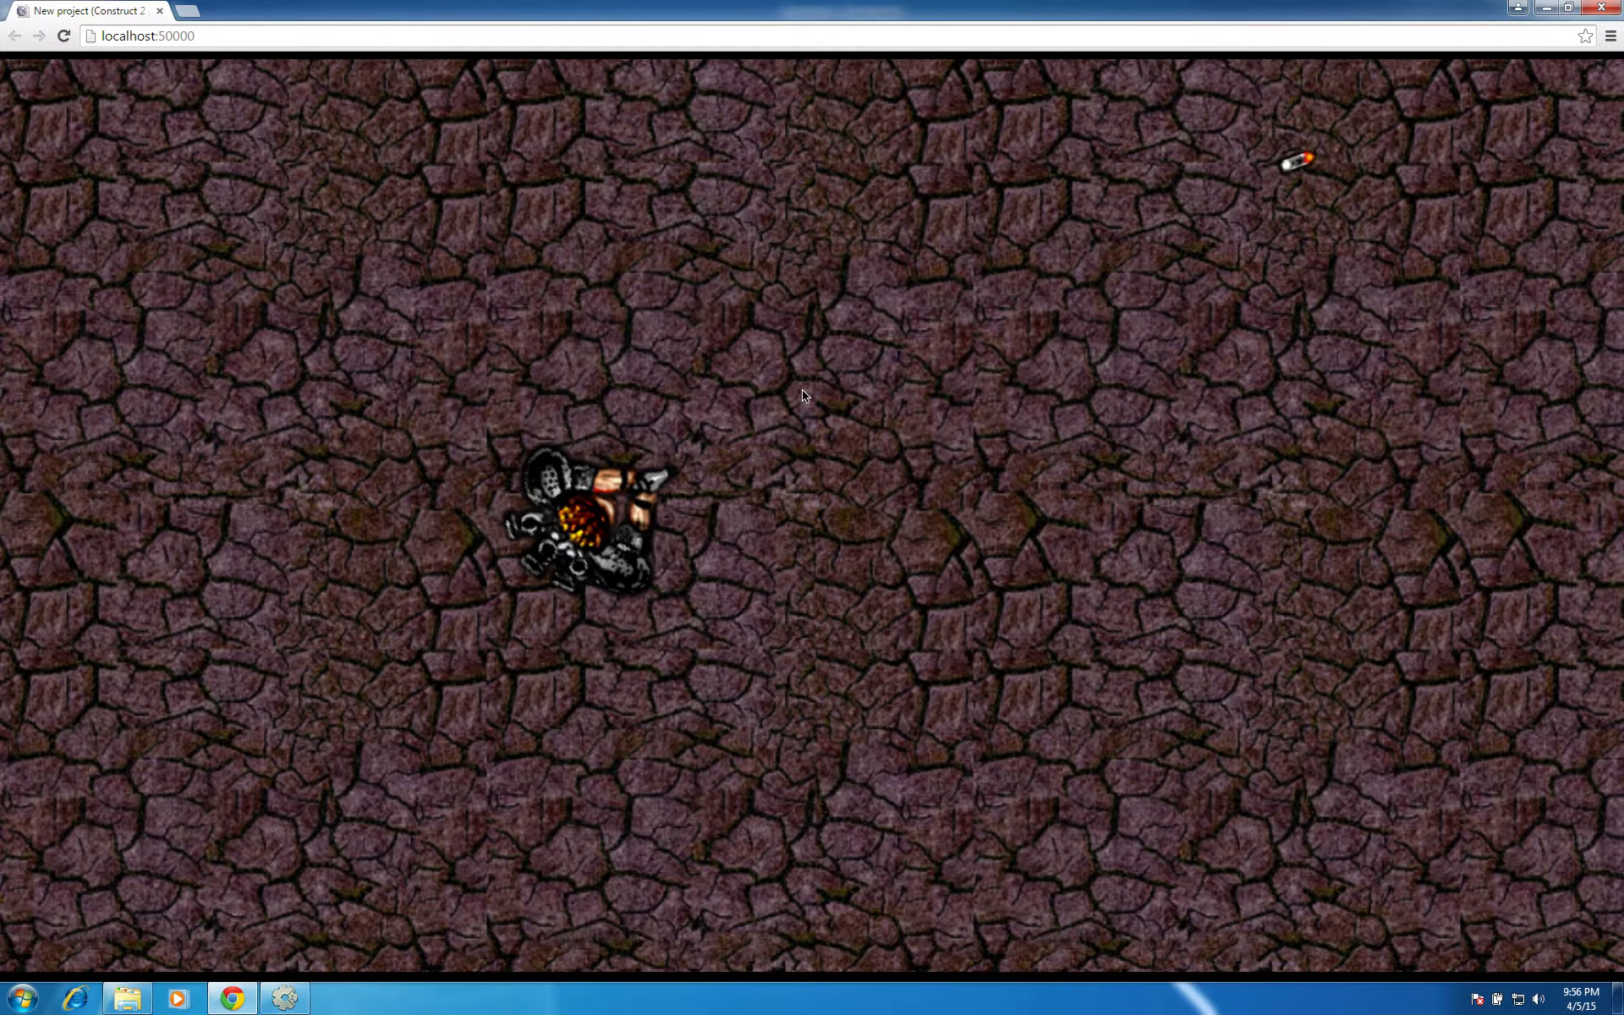
pyautogui.press('Right')
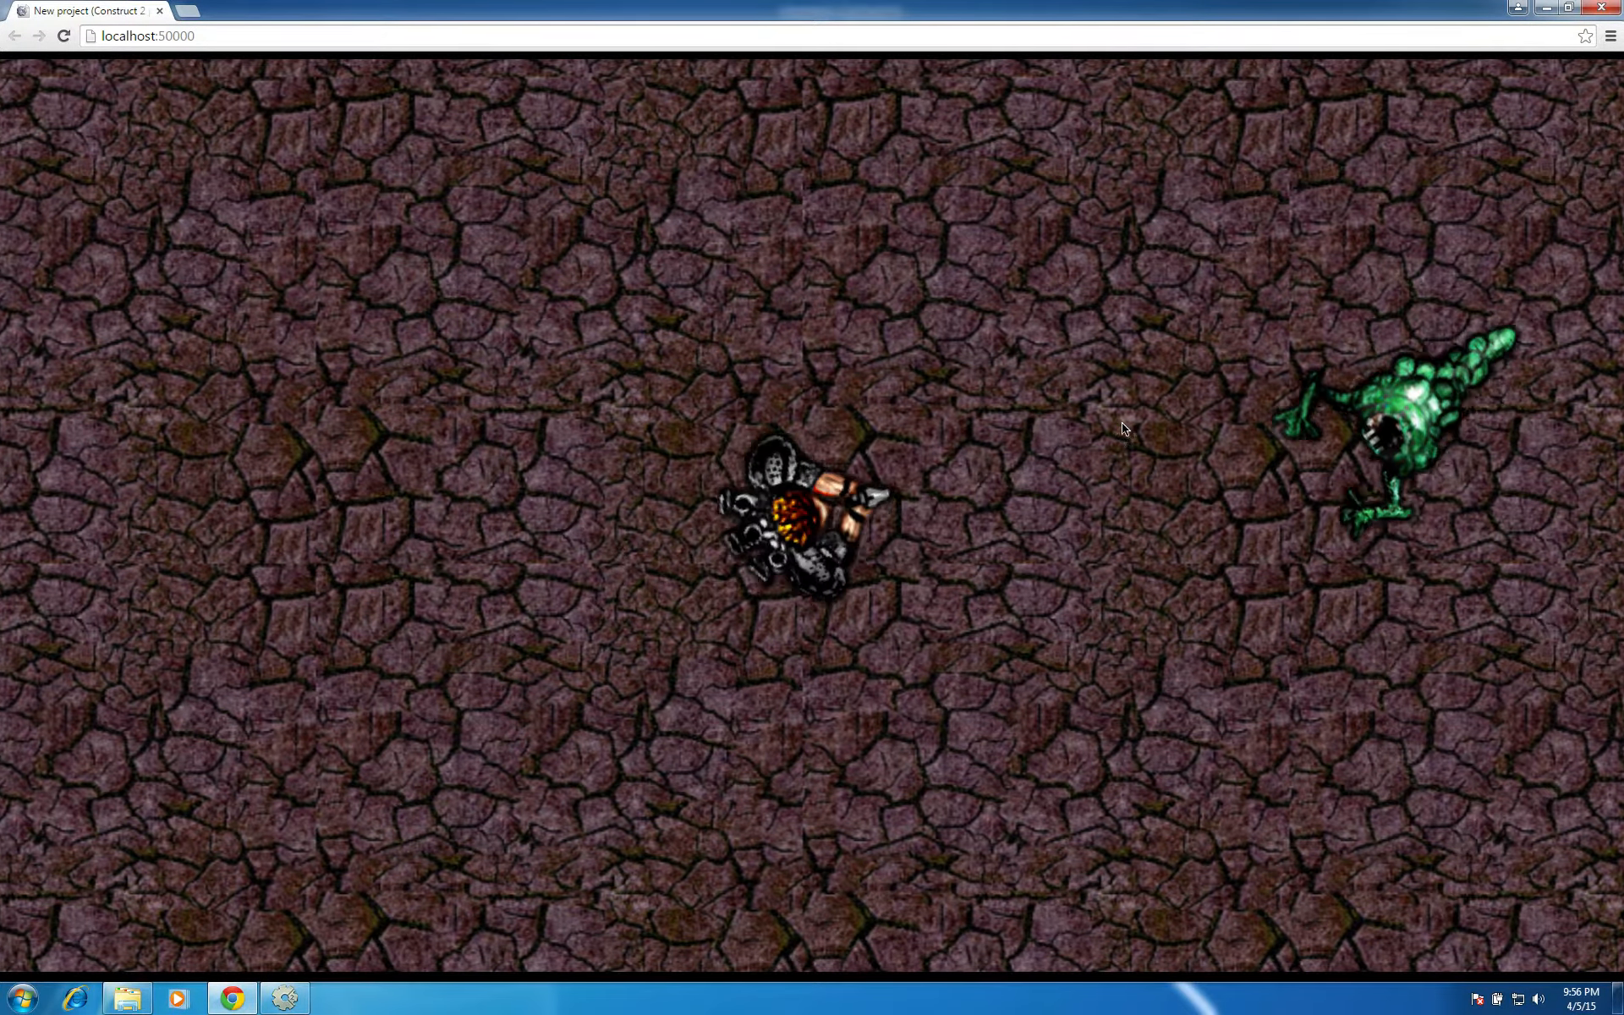
pyautogui.click(1122, 423)
pyautogui.click(1122, 423)
pyautogui.click(1122, 423)
pyautogui.press('Right')
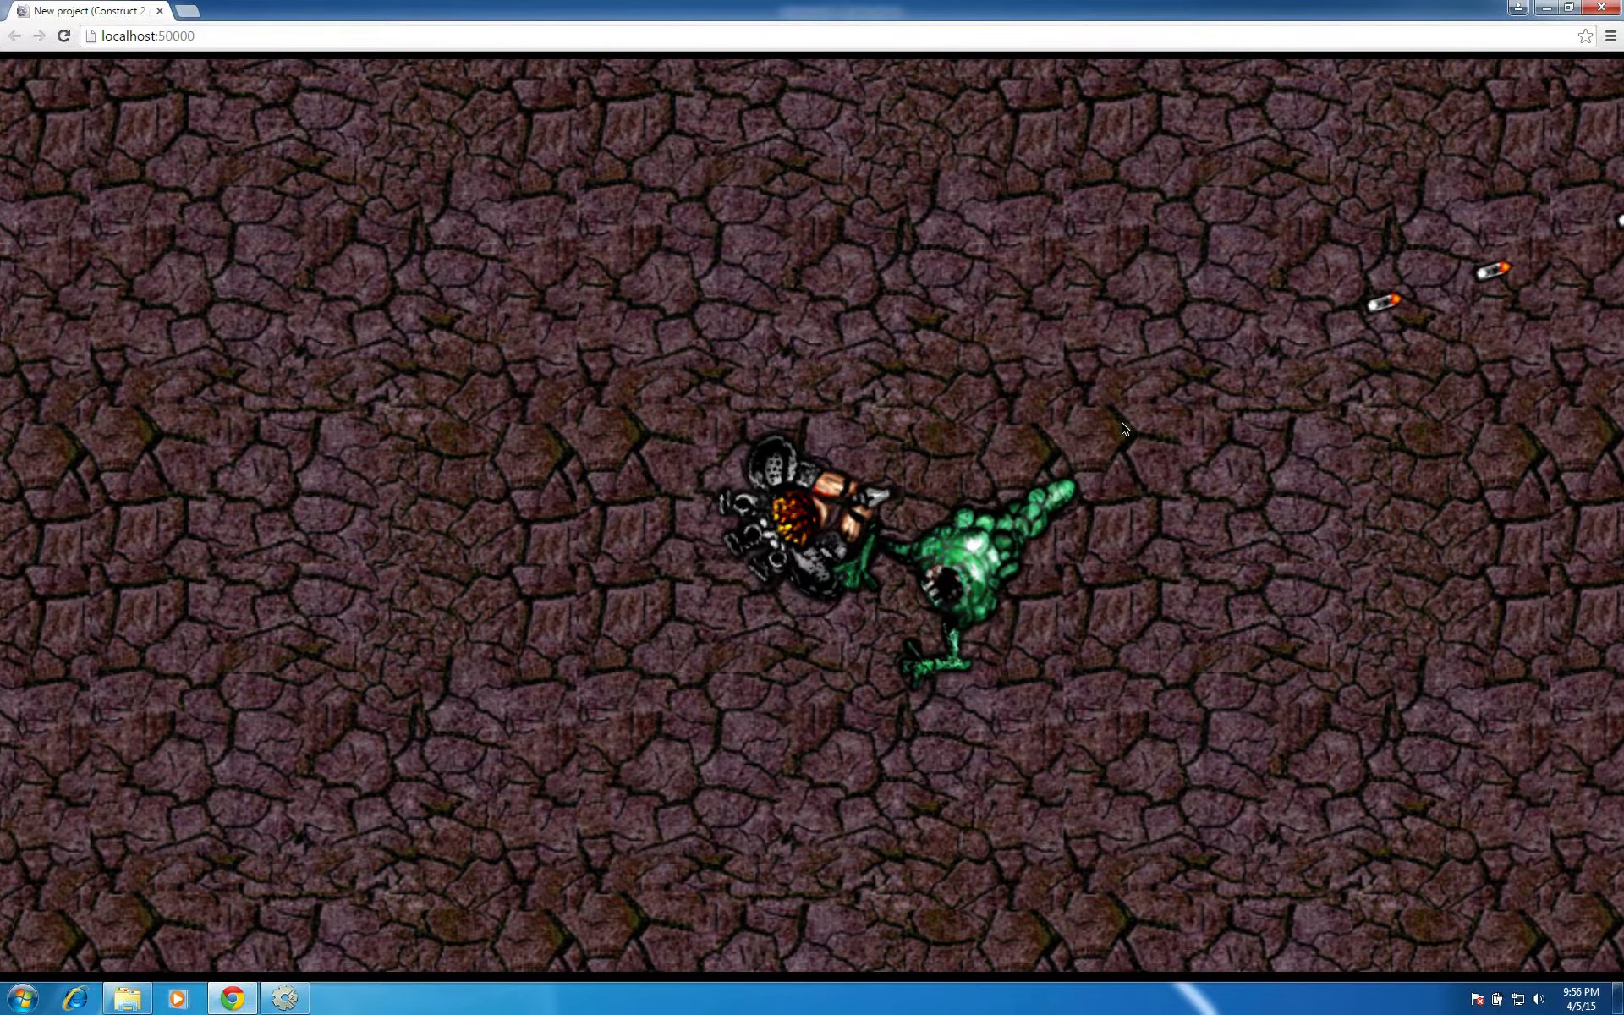
pyautogui.click(1123, 423)
pyautogui.click(688, 680)
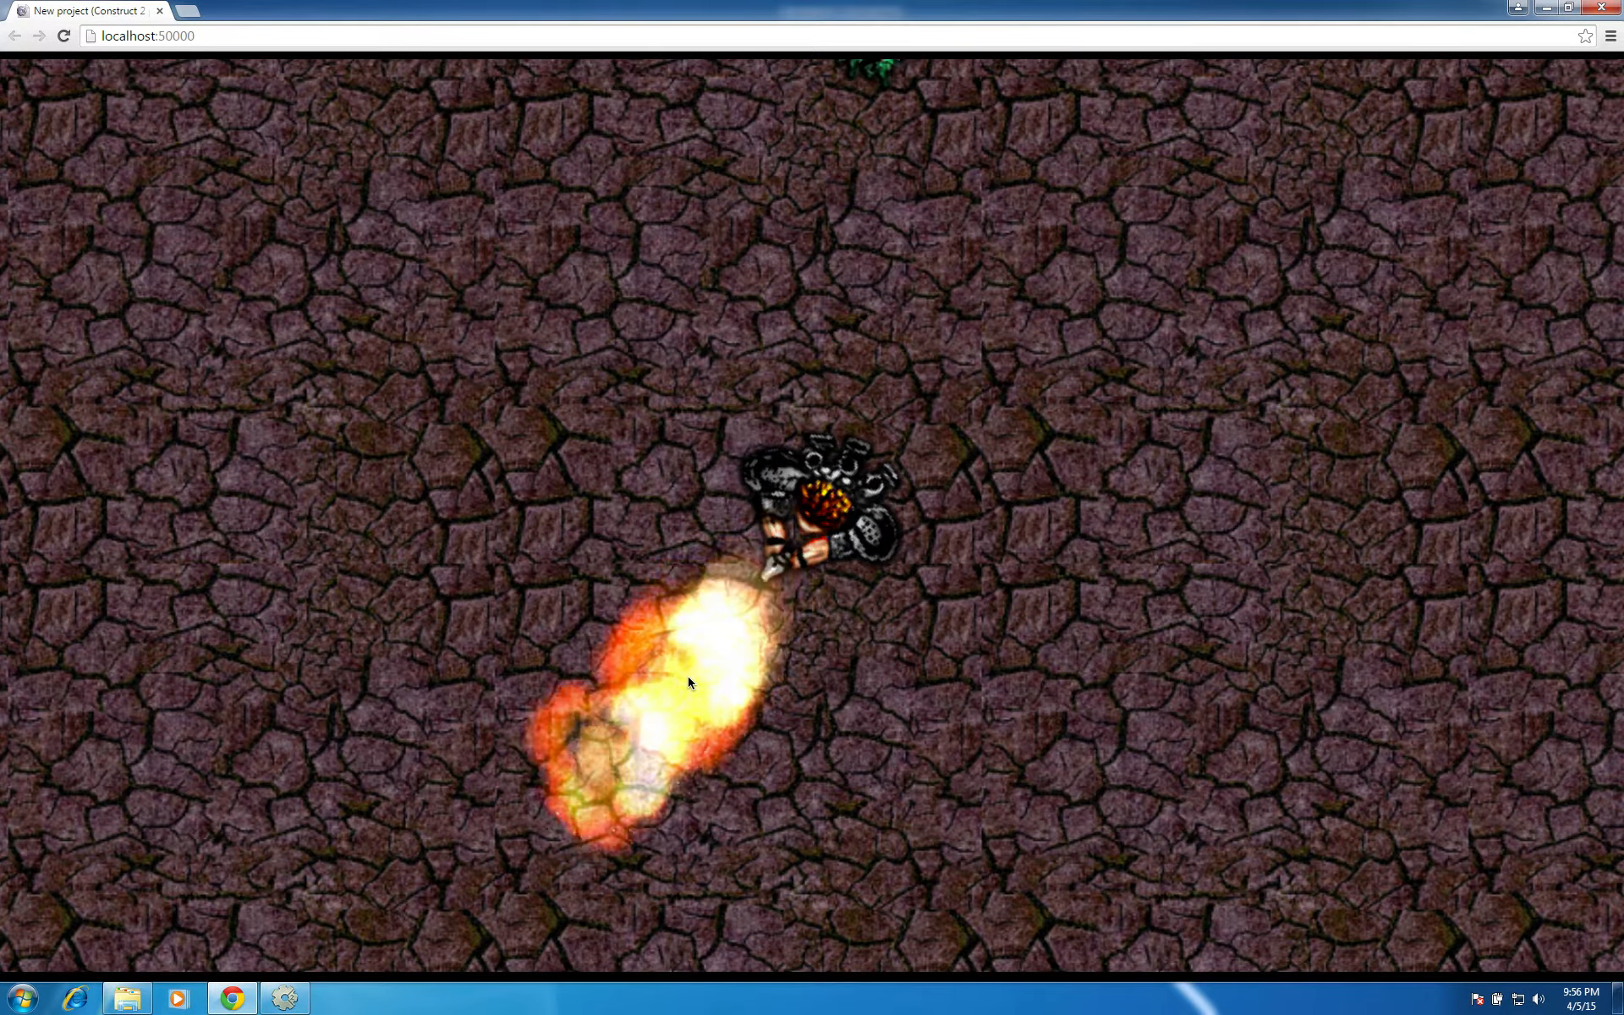
pyautogui.click(773, 300)
pyautogui.click(774, 296)
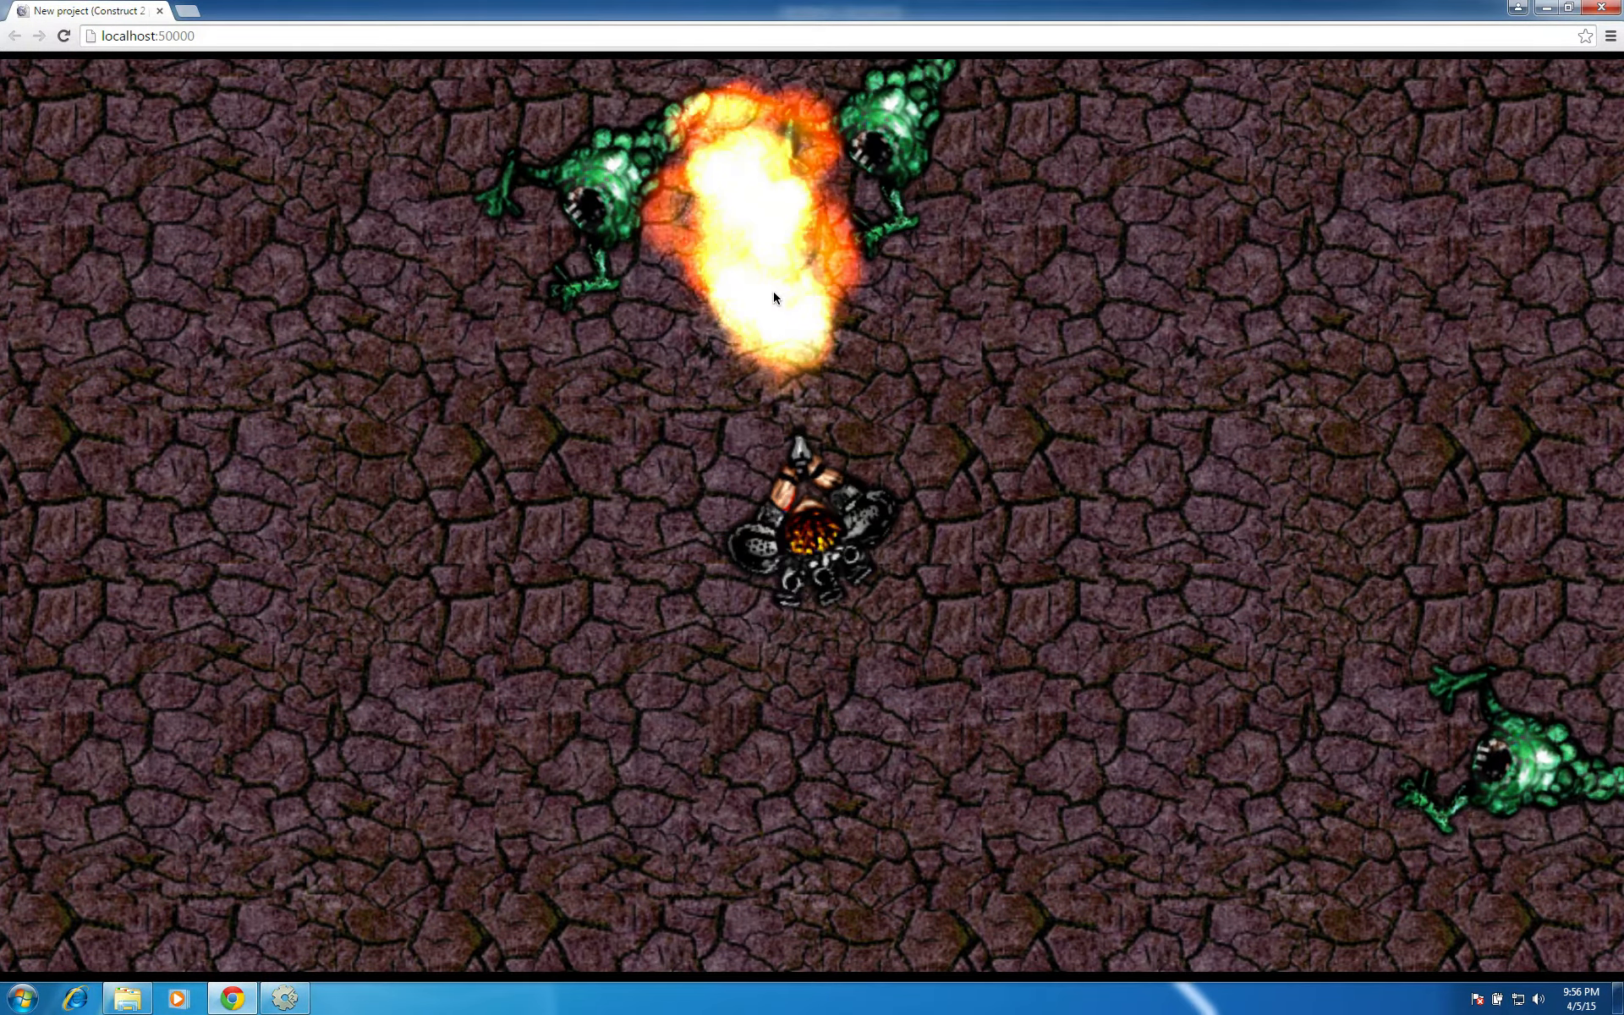
pyautogui.click(646, 253)
pyautogui.click(644, 252)
pyautogui.click(644, 252)
pyautogui.click(645, 252)
pyautogui.click(401, 396)
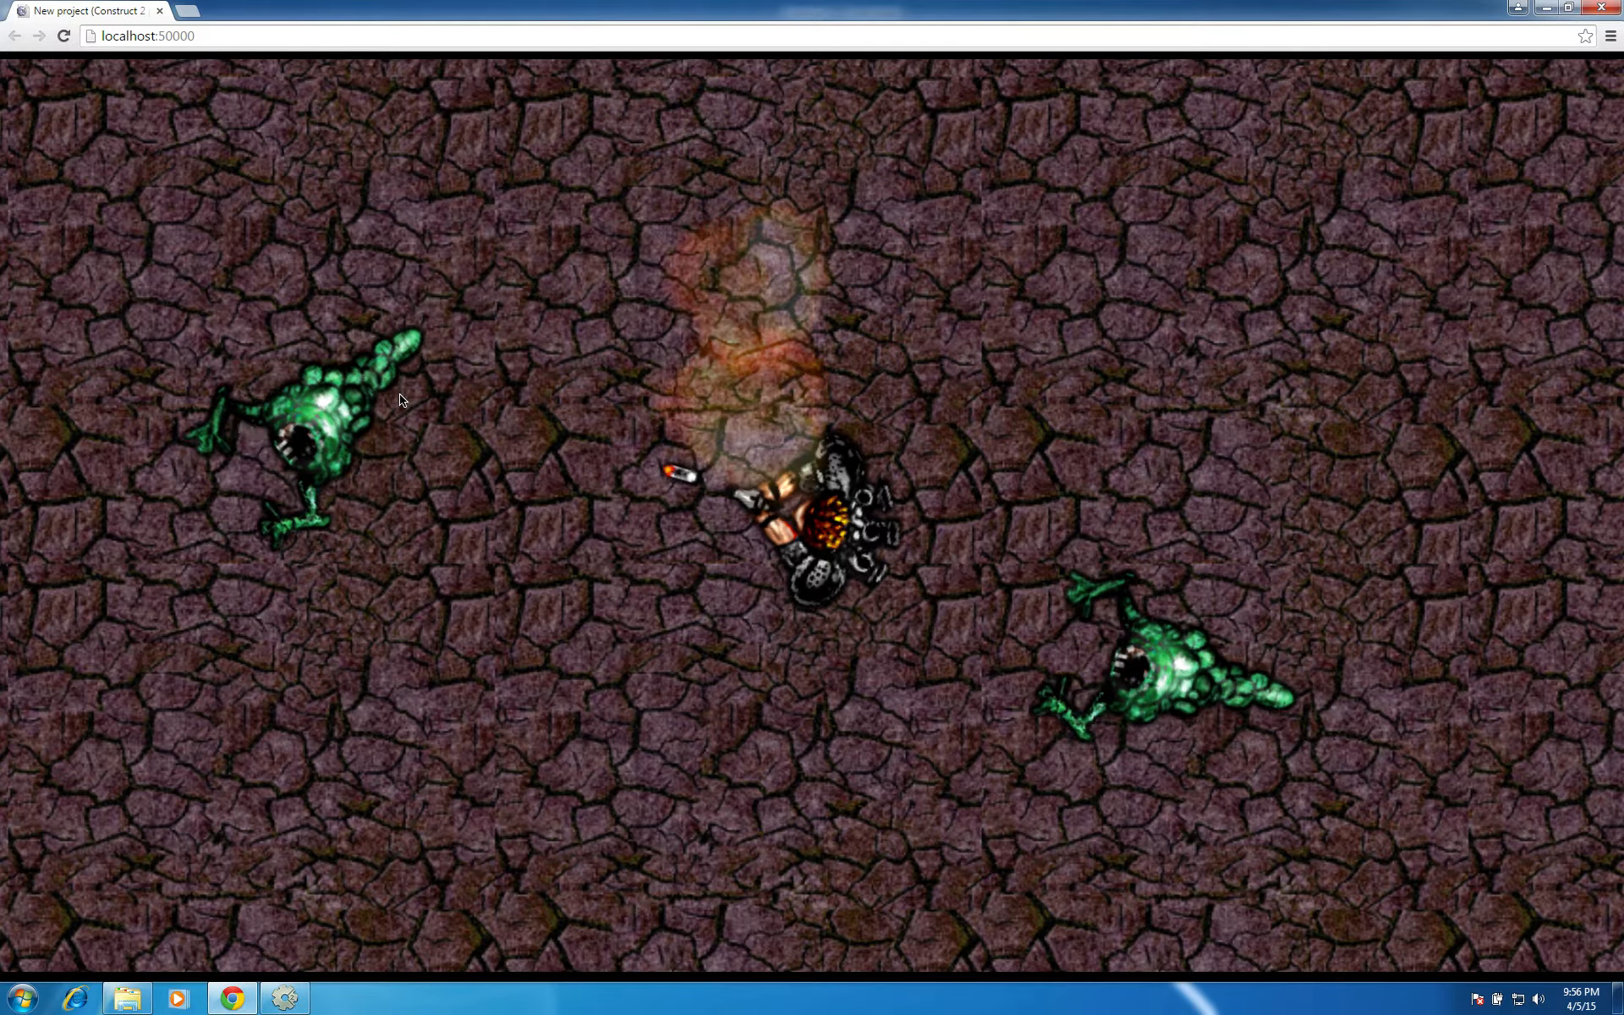
pyautogui.click(401, 396)
pyautogui.click(401, 396)
pyautogui.click(401, 395)
pyautogui.click(729, 429)
pyautogui.click(754, 576)
pyautogui.click(754, 576)
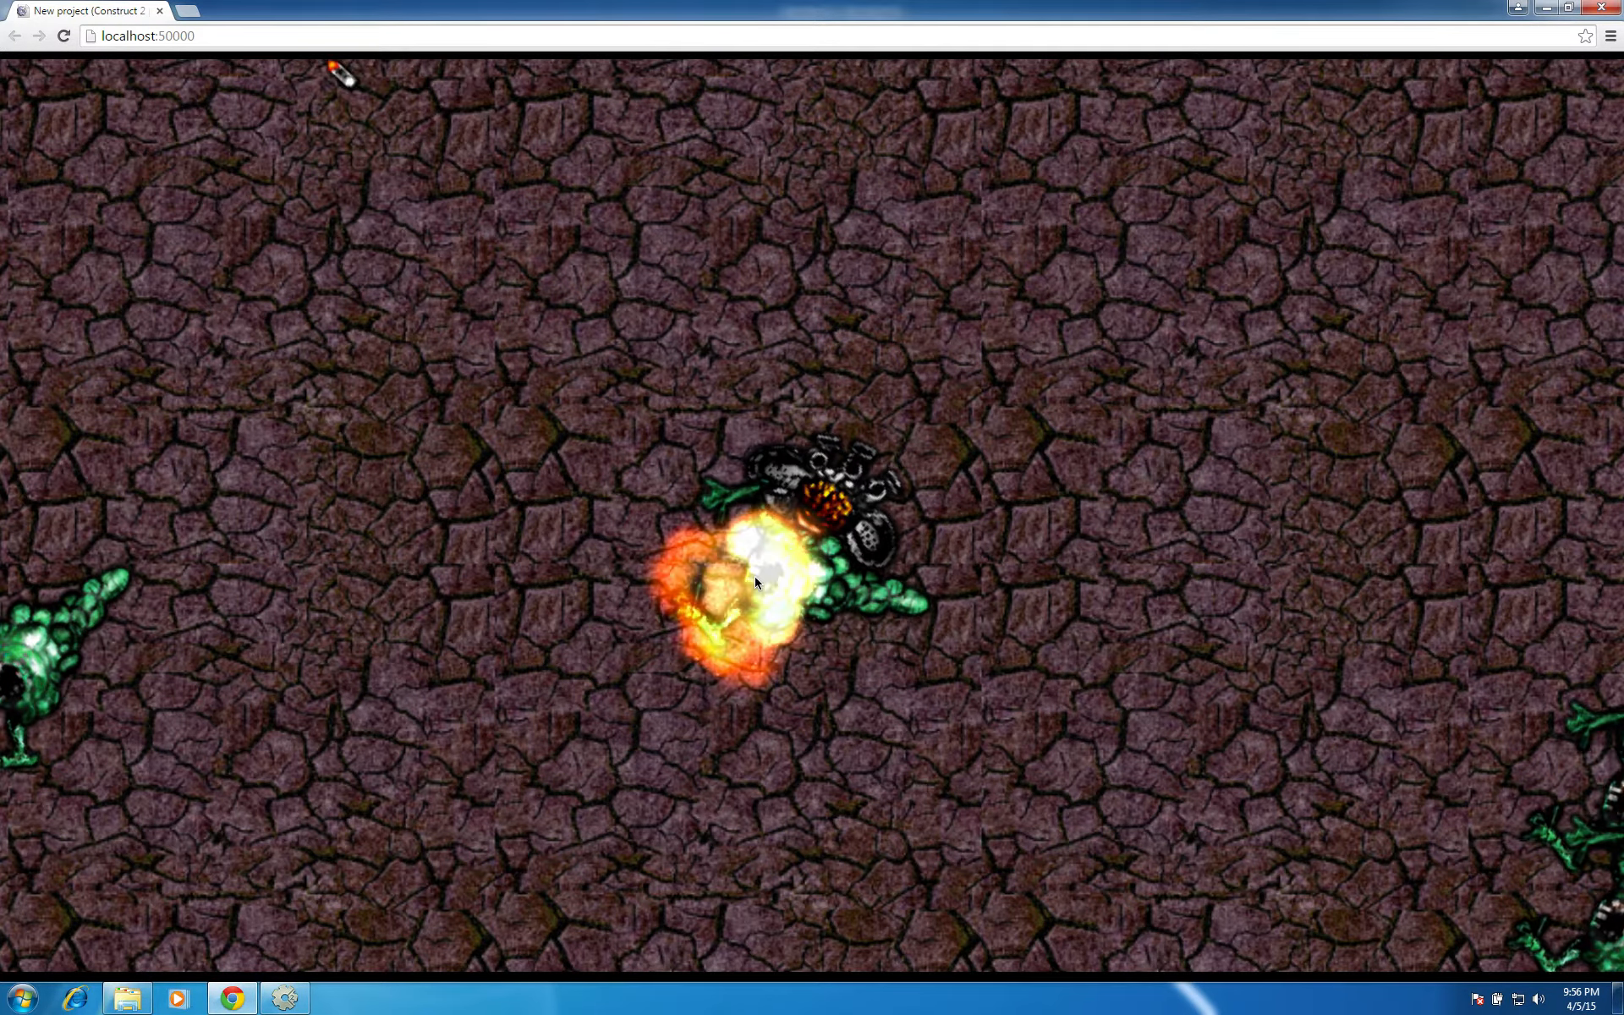
pyautogui.click(754, 576)
pyautogui.click(755, 576)
pyautogui.click(1230, 687)
pyautogui.click(1230, 687)
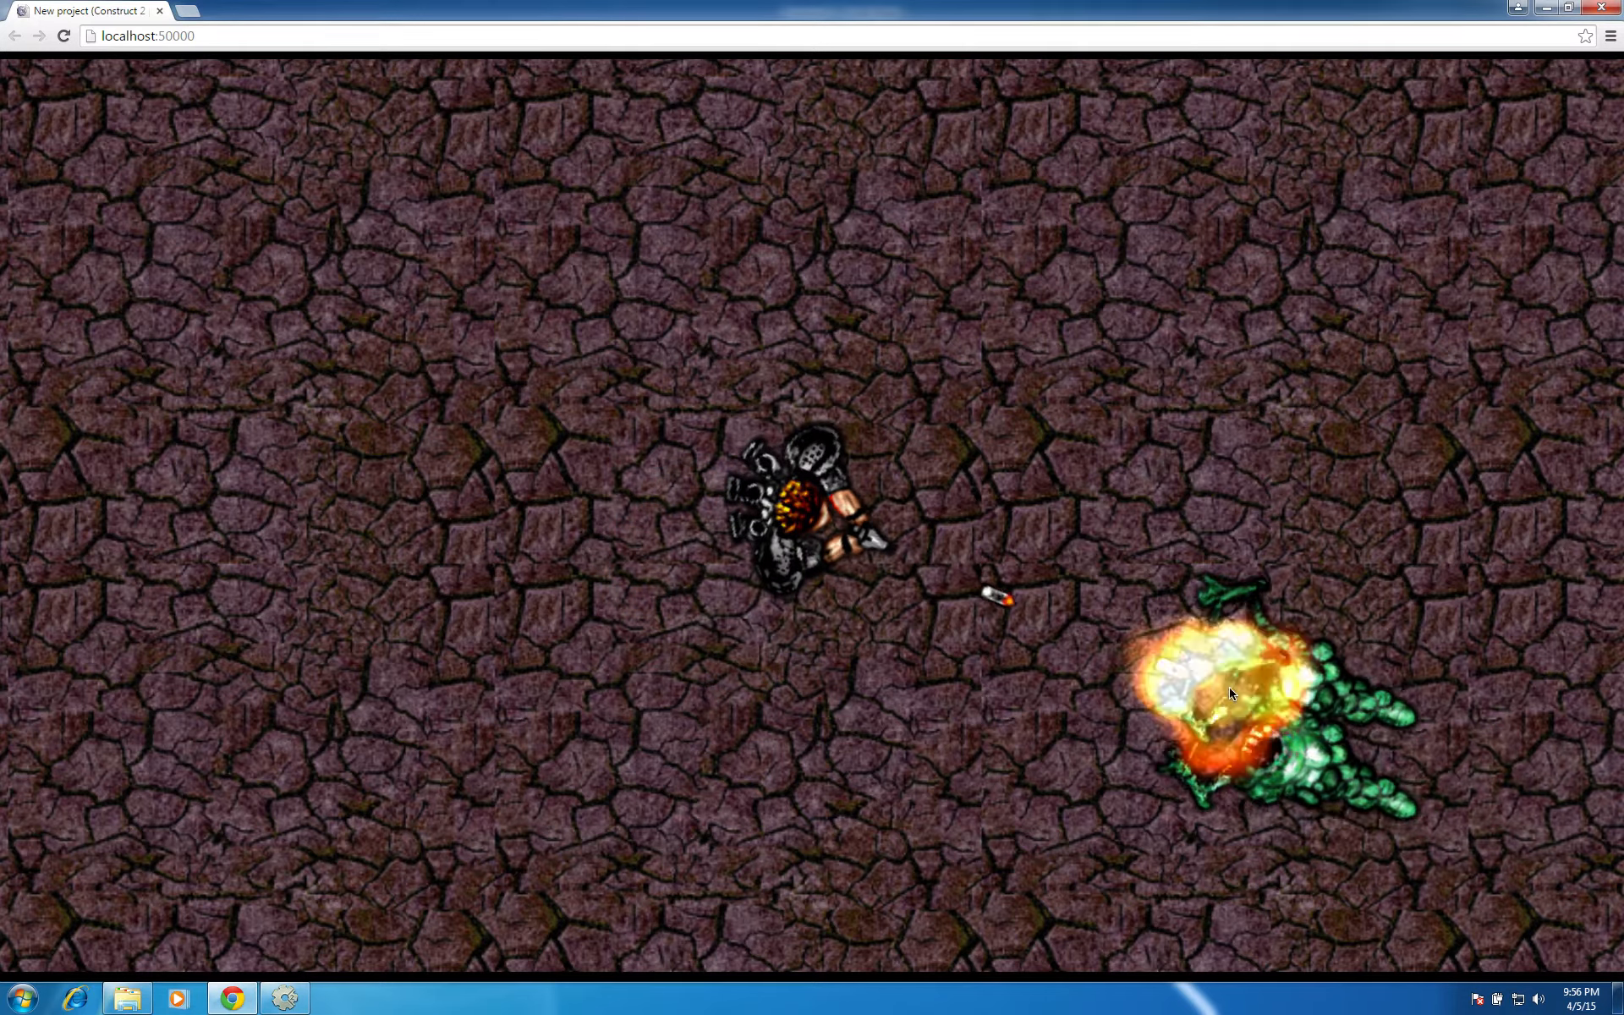
pyautogui.click(1230, 687)
pyautogui.click(1230, 687)
pyautogui.click(1230, 687)
pyautogui.click(1230, 687)
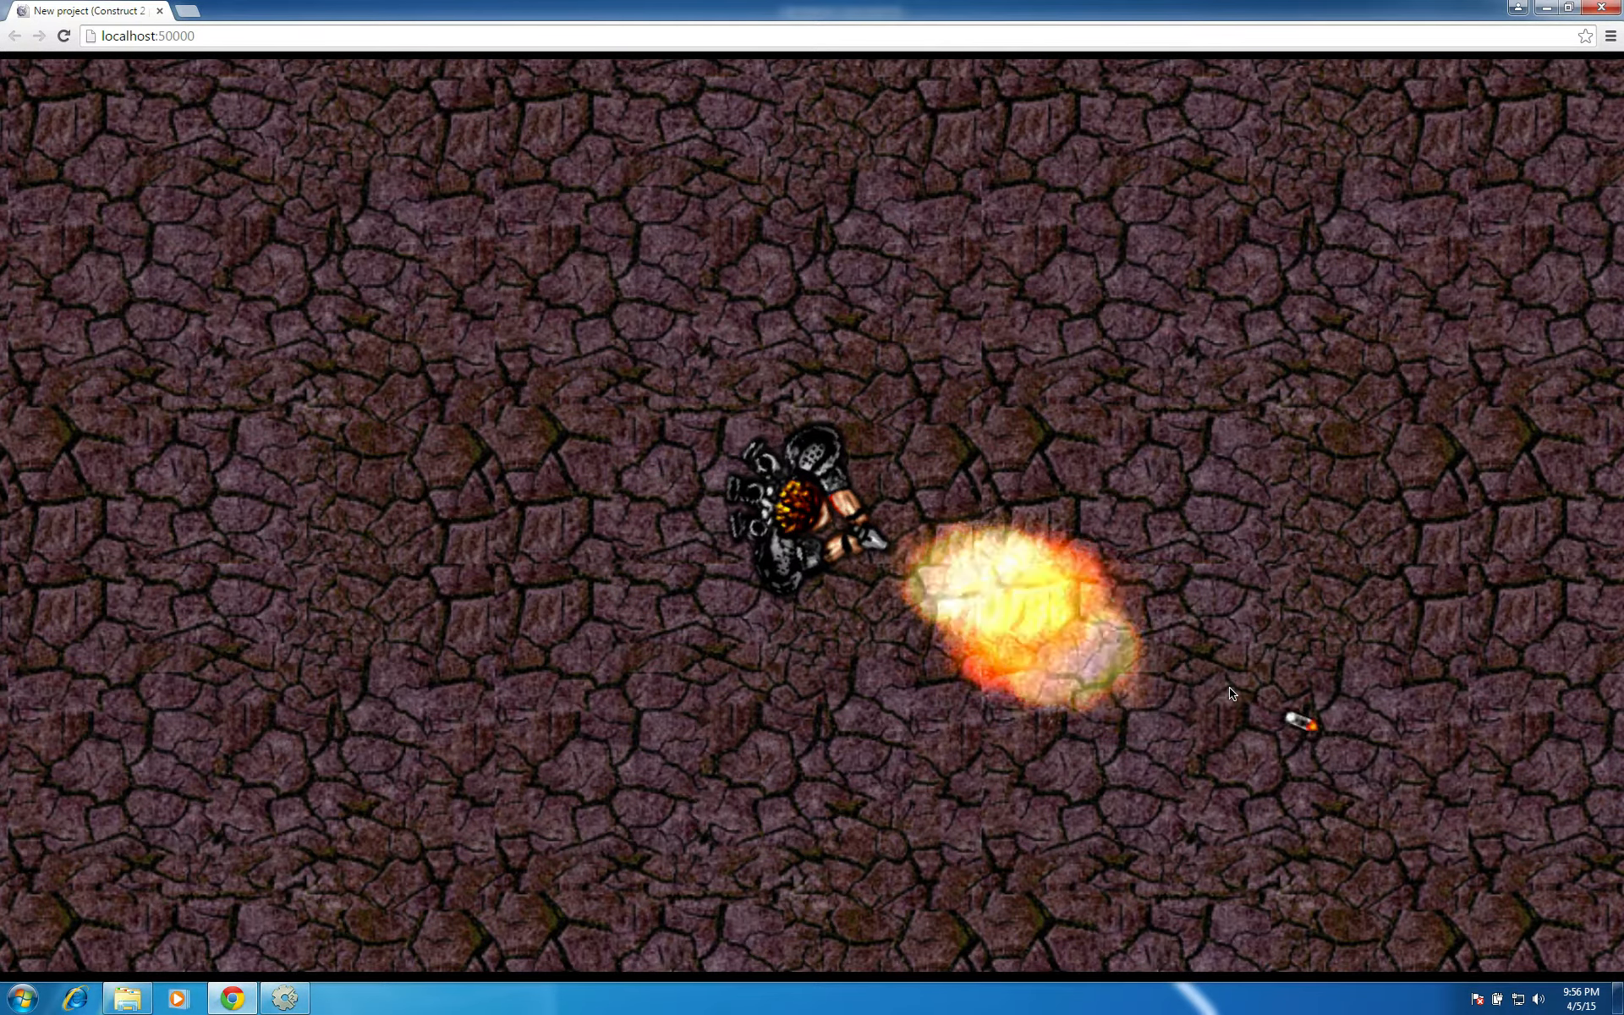
pyautogui.click(1592, 9)
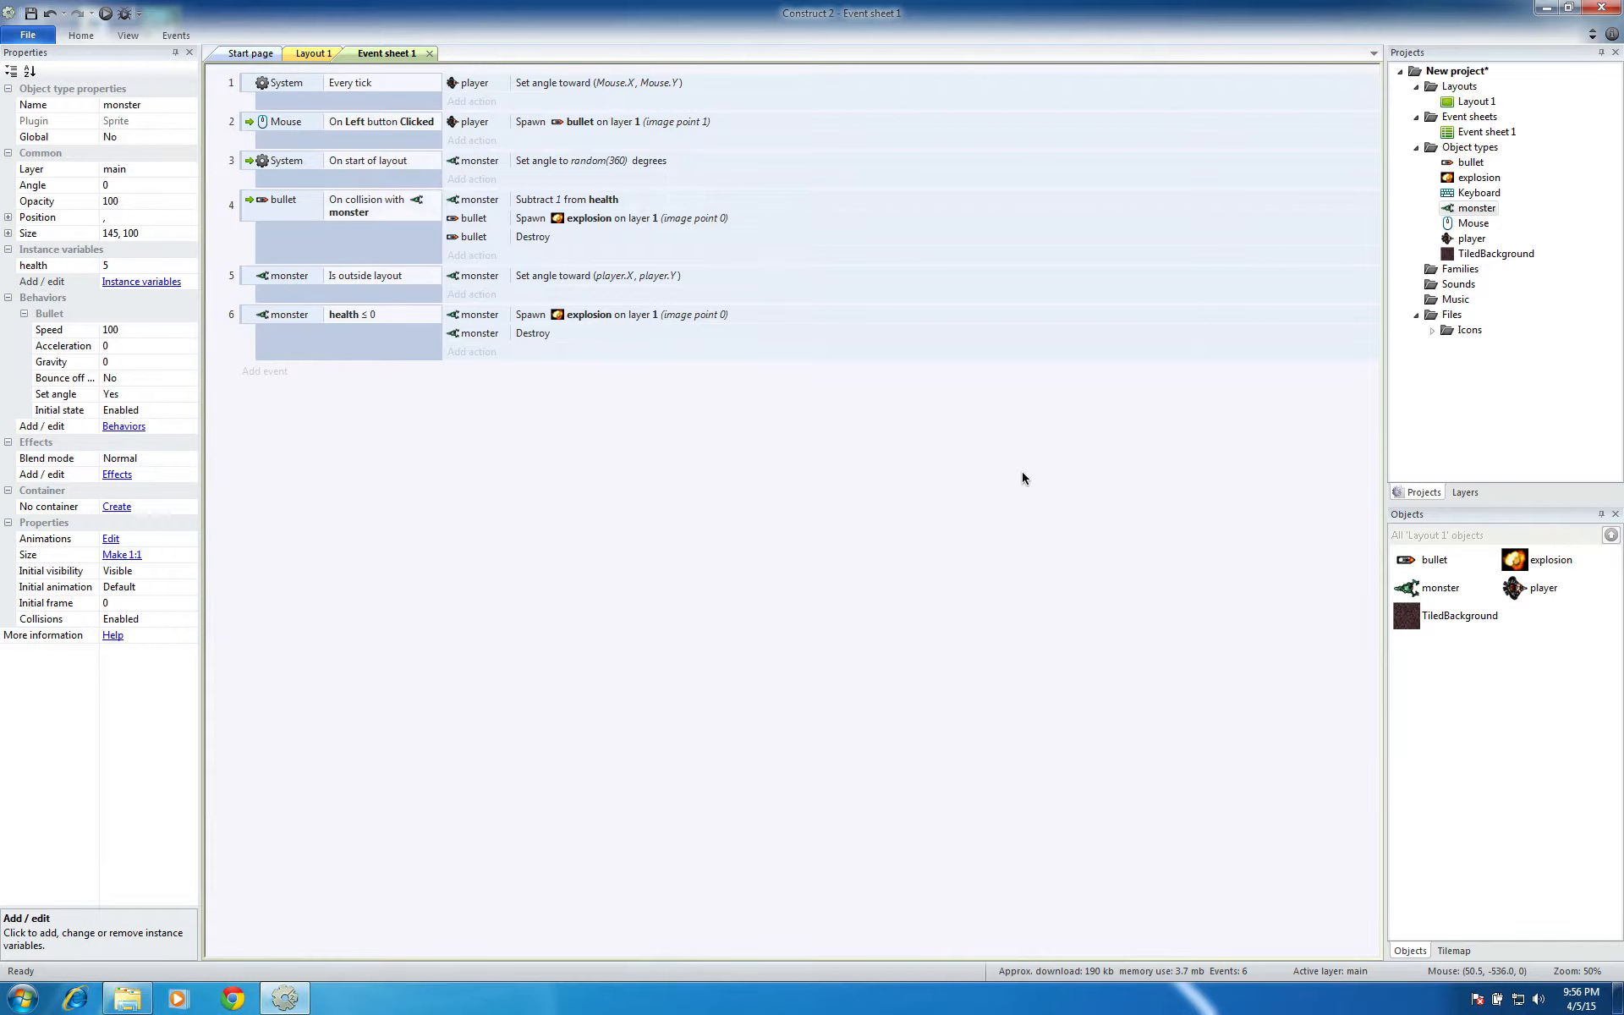
# Insert a Text object on Layout 1's main layer and fit it near the layout's upper-left corner, about 576 × 86 at position 72, 48
pyautogui.click(313, 52)
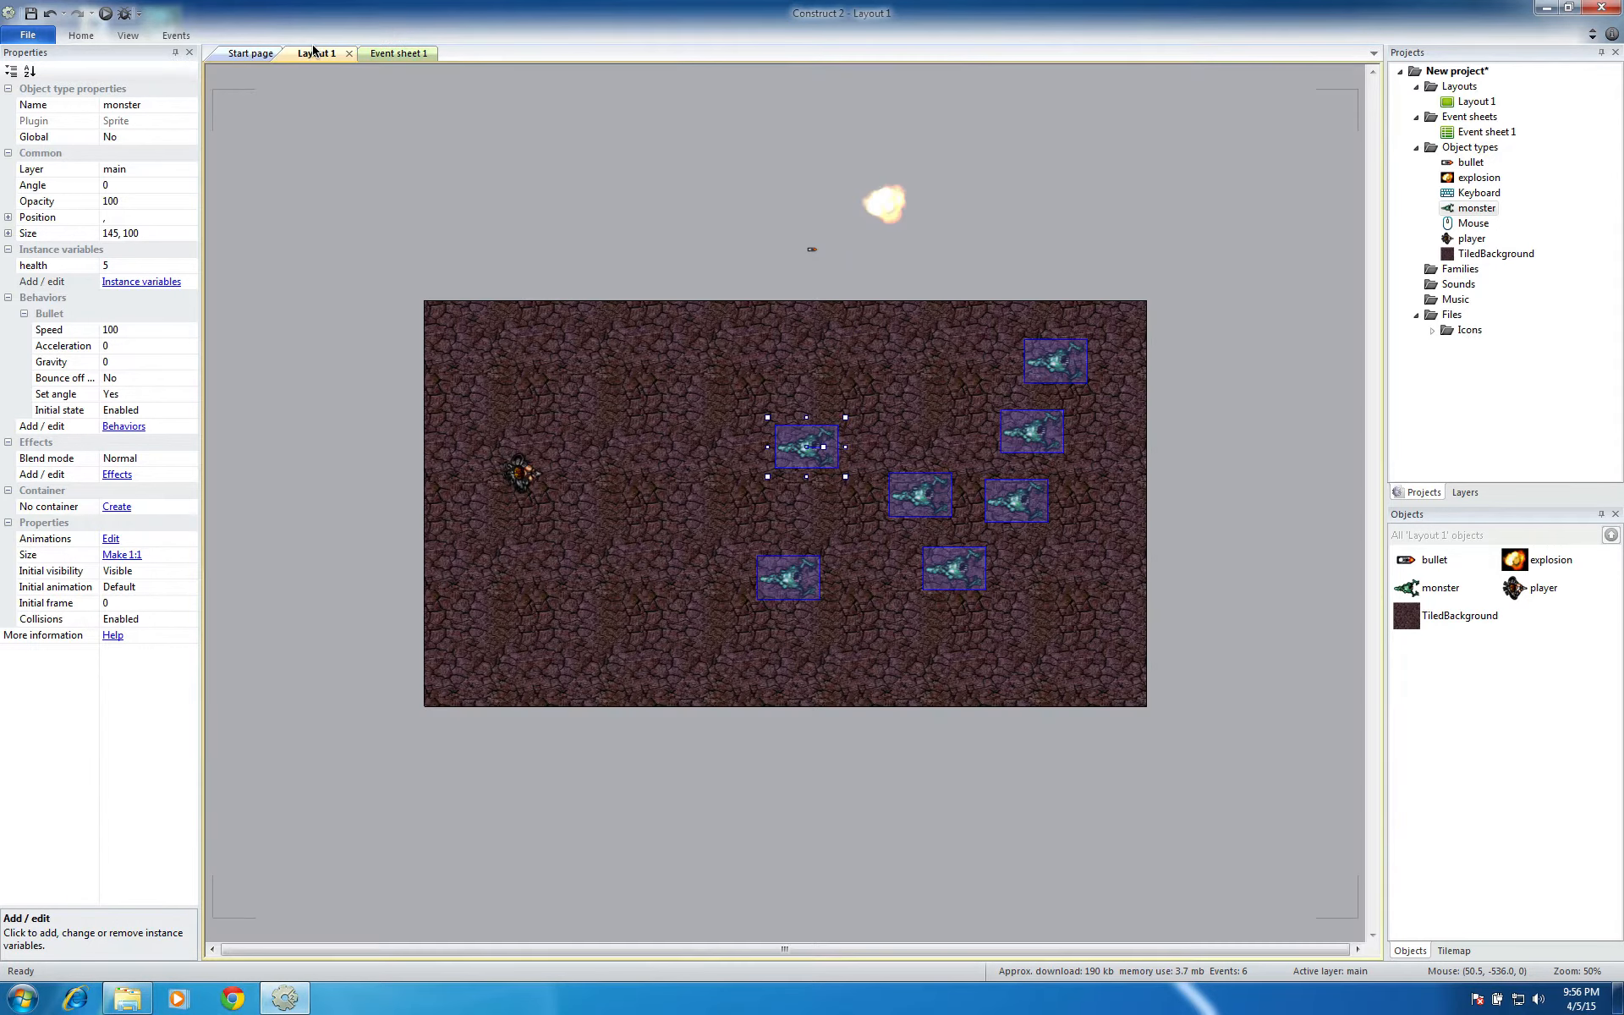
pyautogui.click(333, 500)
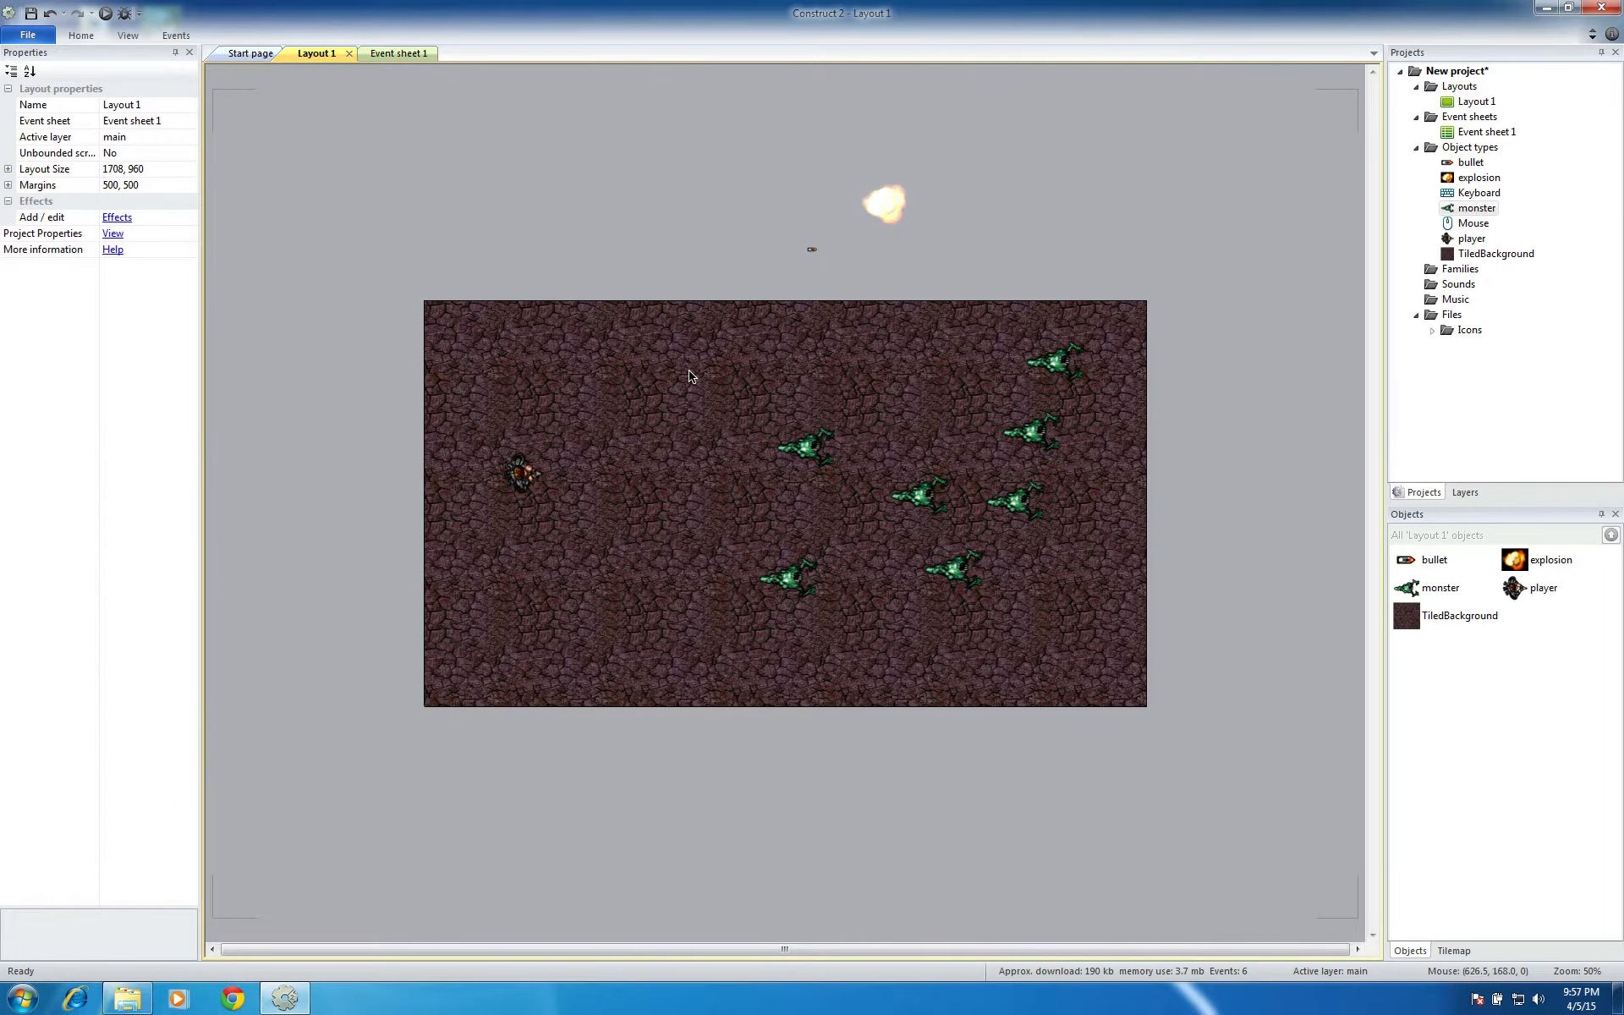
pyautogui.doubleClick(553, 232)
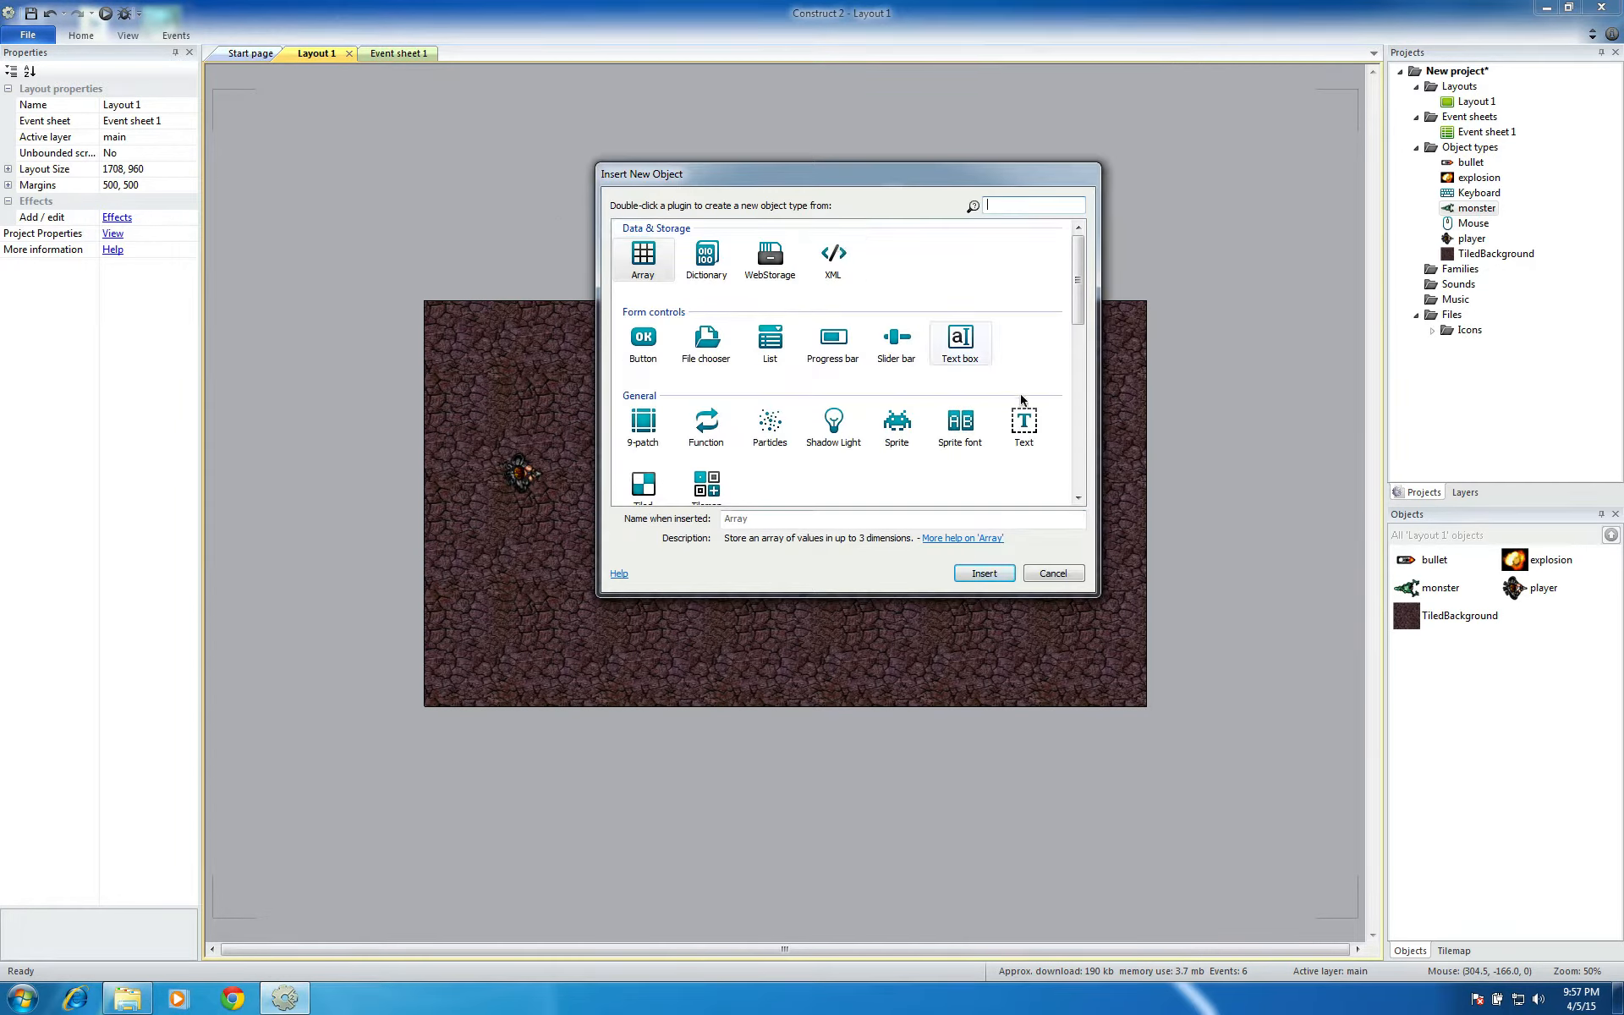
pyautogui.click(1024, 425)
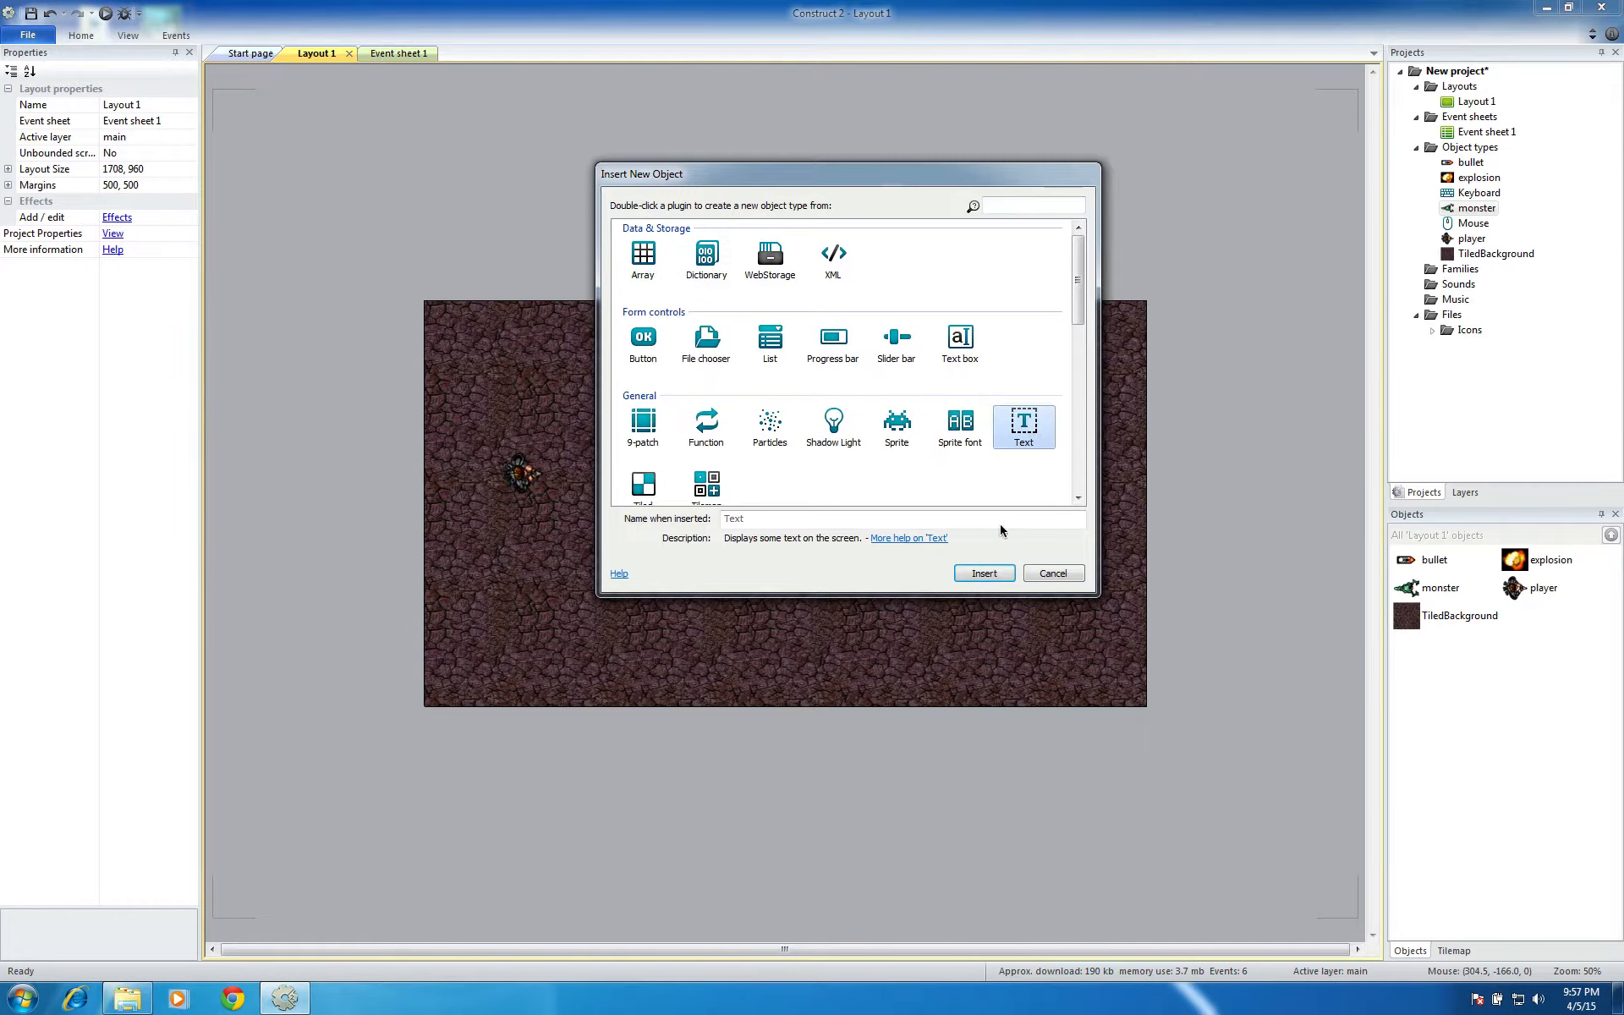
pyautogui.click(984, 573)
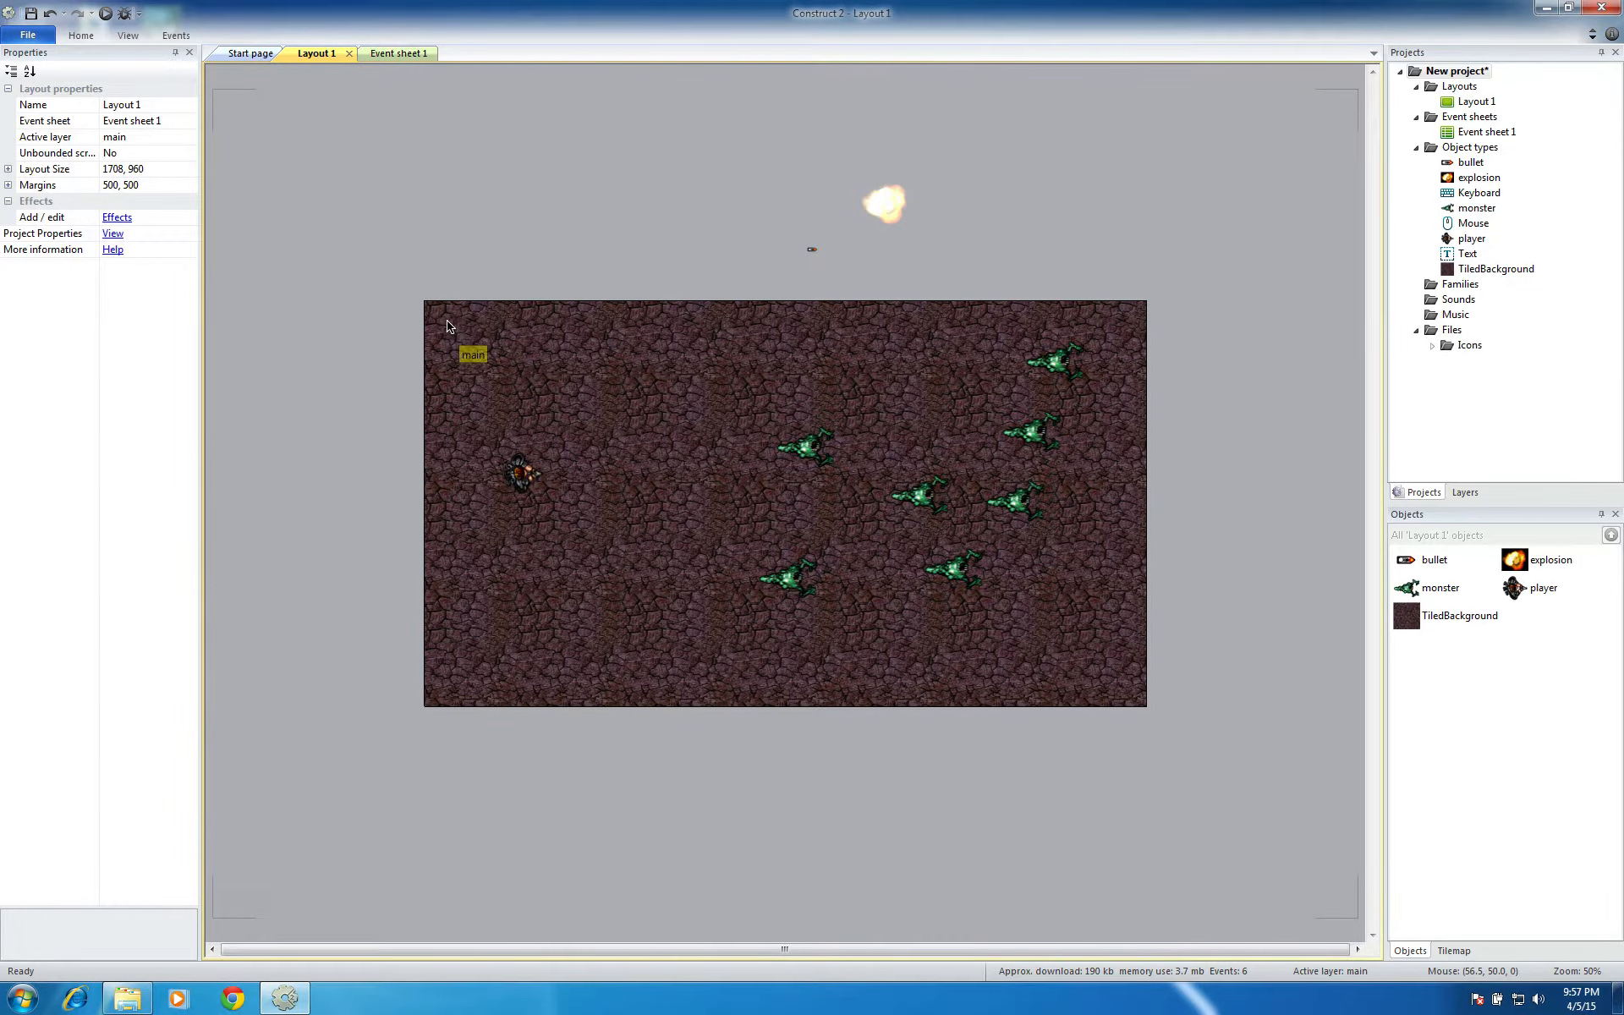
pyautogui.click(554, 342)
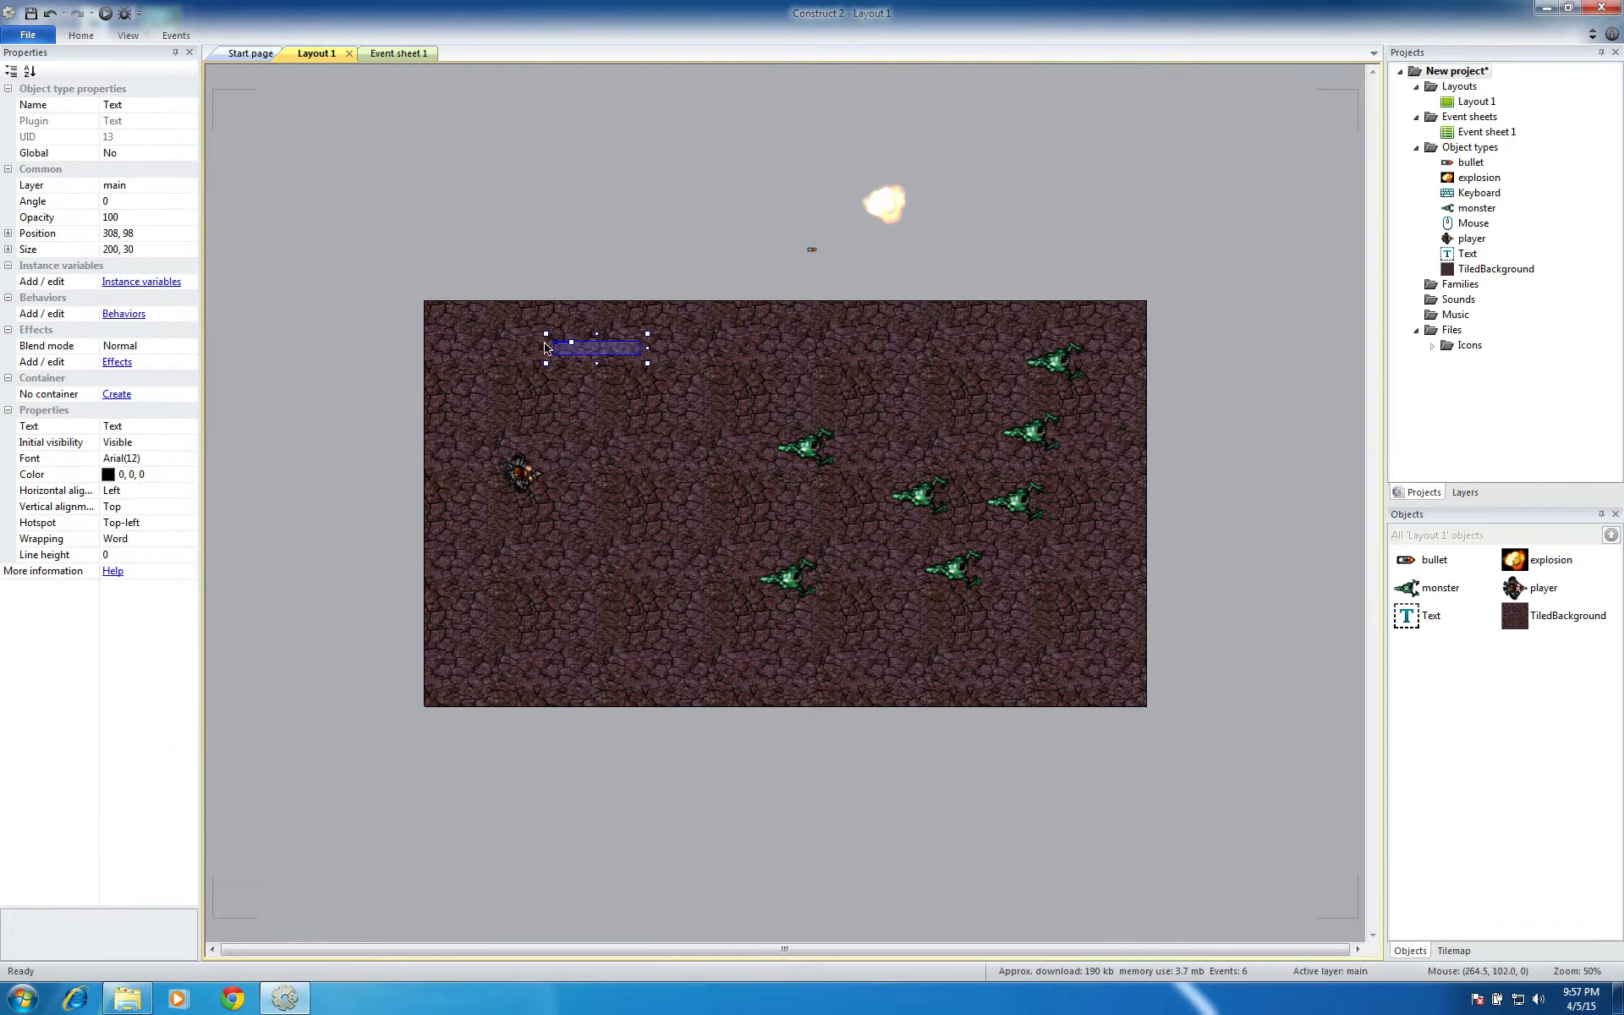
pyautogui.moveTo(550, 347); pyautogui.dragTo(450, 326)
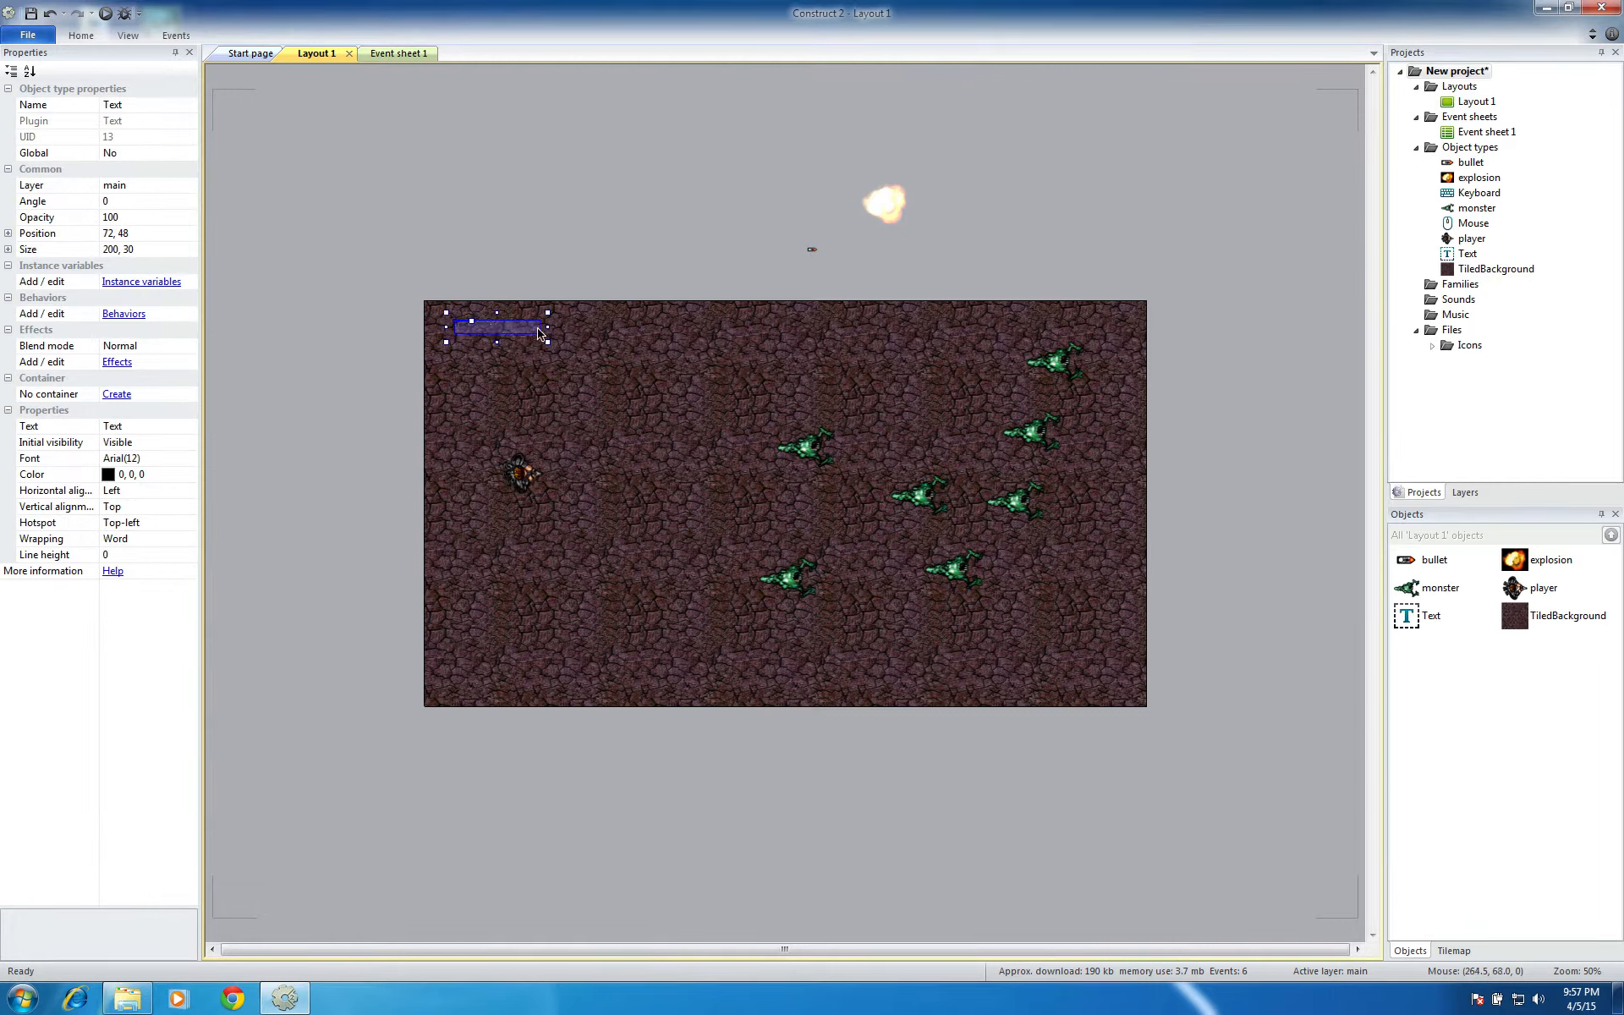
pyautogui.moveTo(548, 342); pyautogui.dragTo(711, 369)
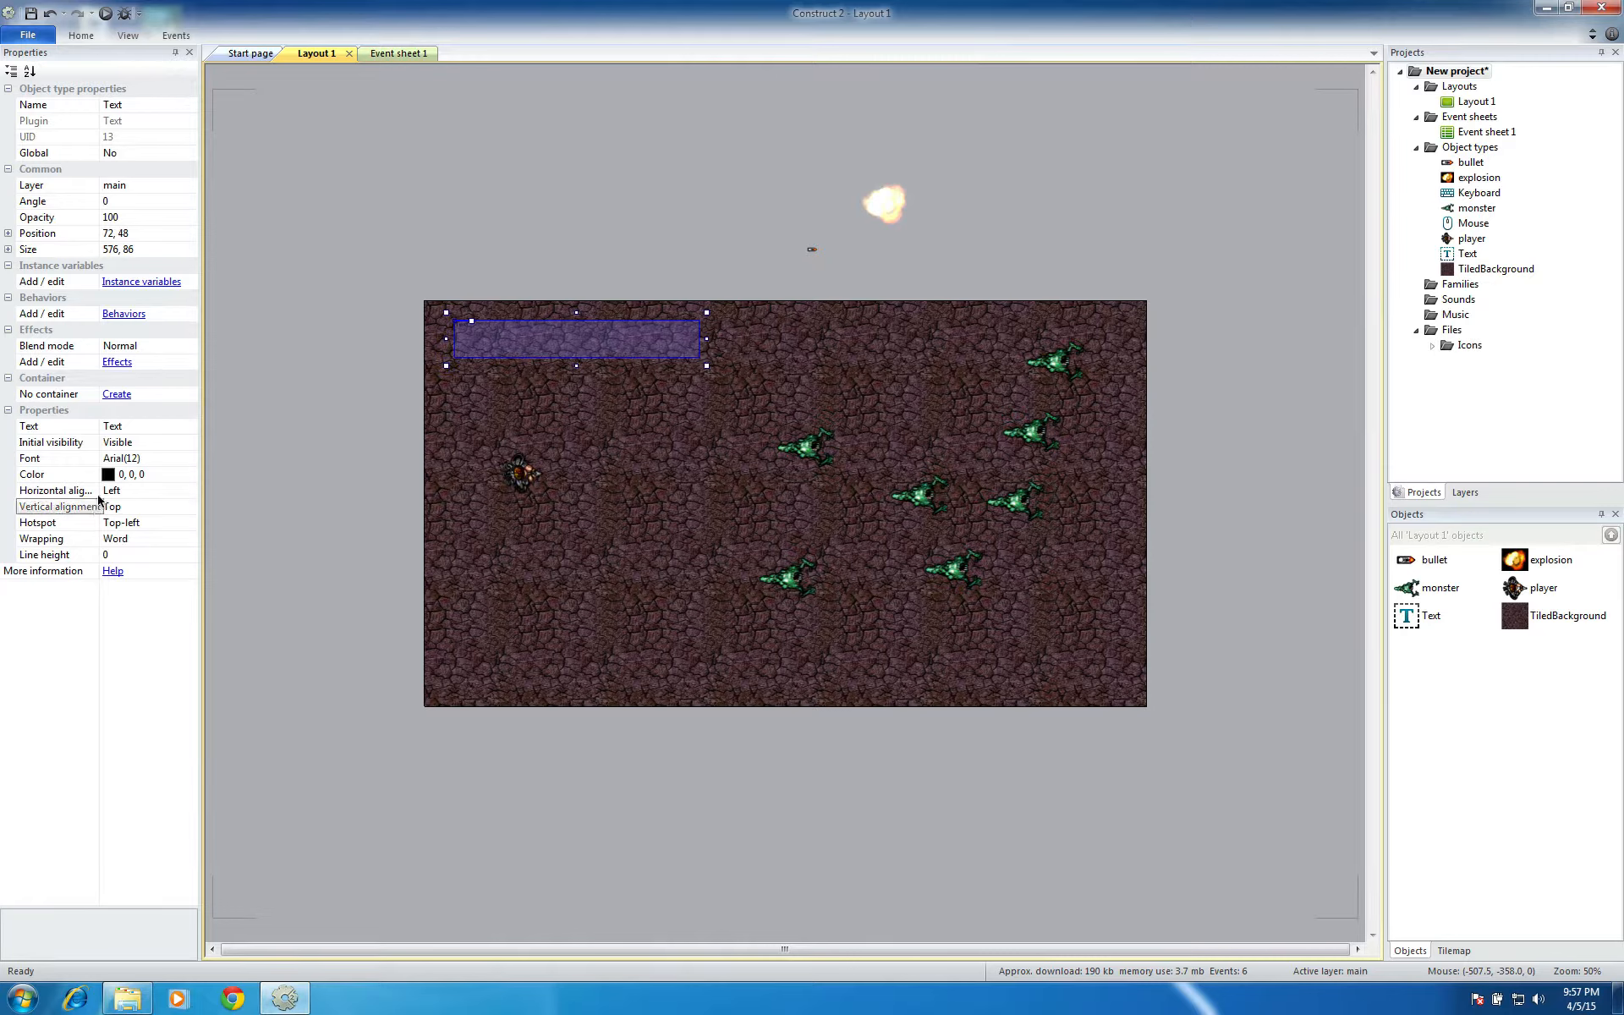
# Set the Text object's font size to 20, keeping Arial Regular
pyautogui.click(135, 428)
pyautogui.click(102, 429)
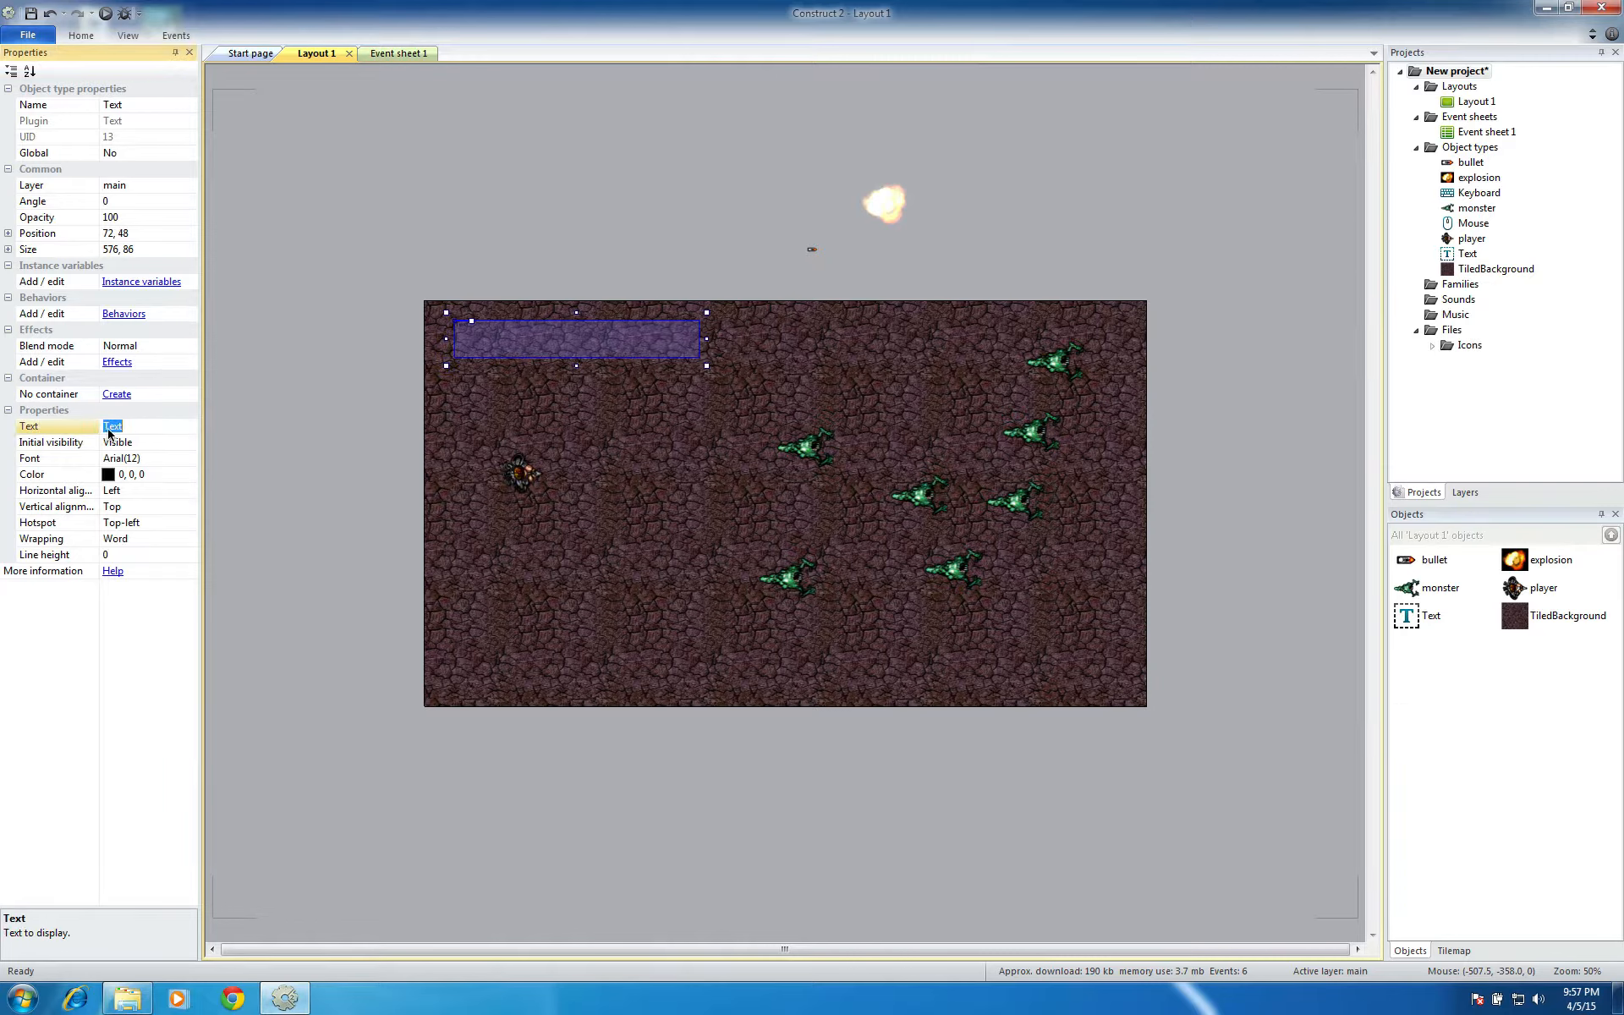
pyautogui.click(146, 457)
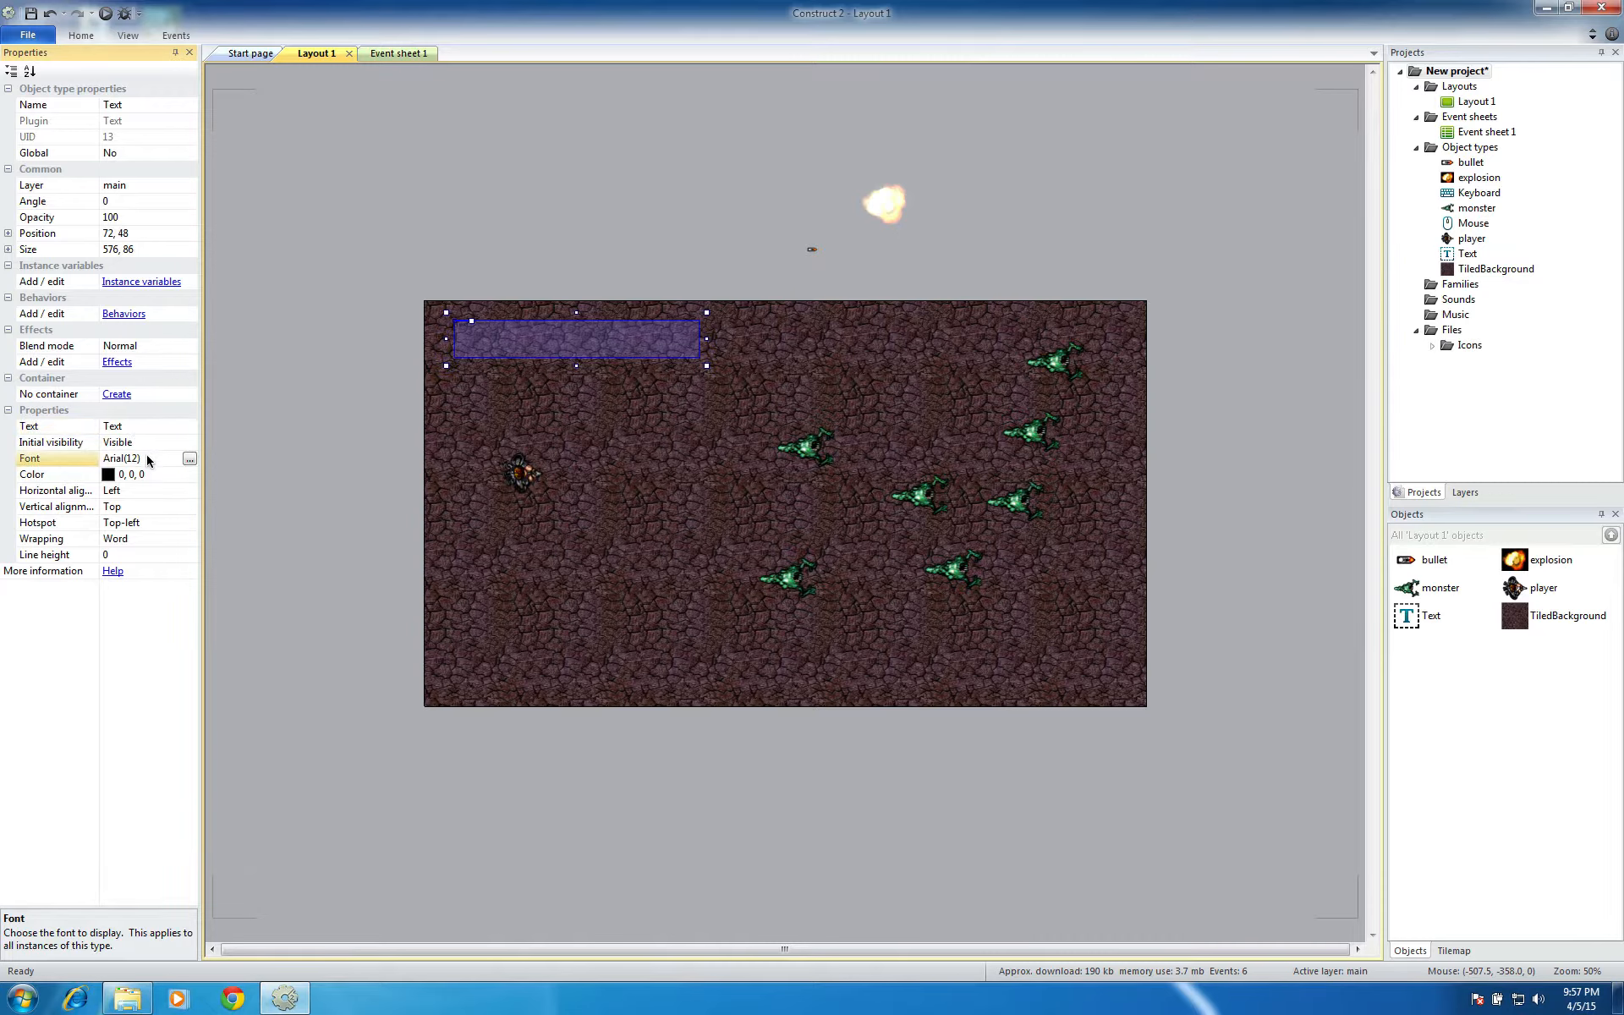
pyautogui.click(189, 459)
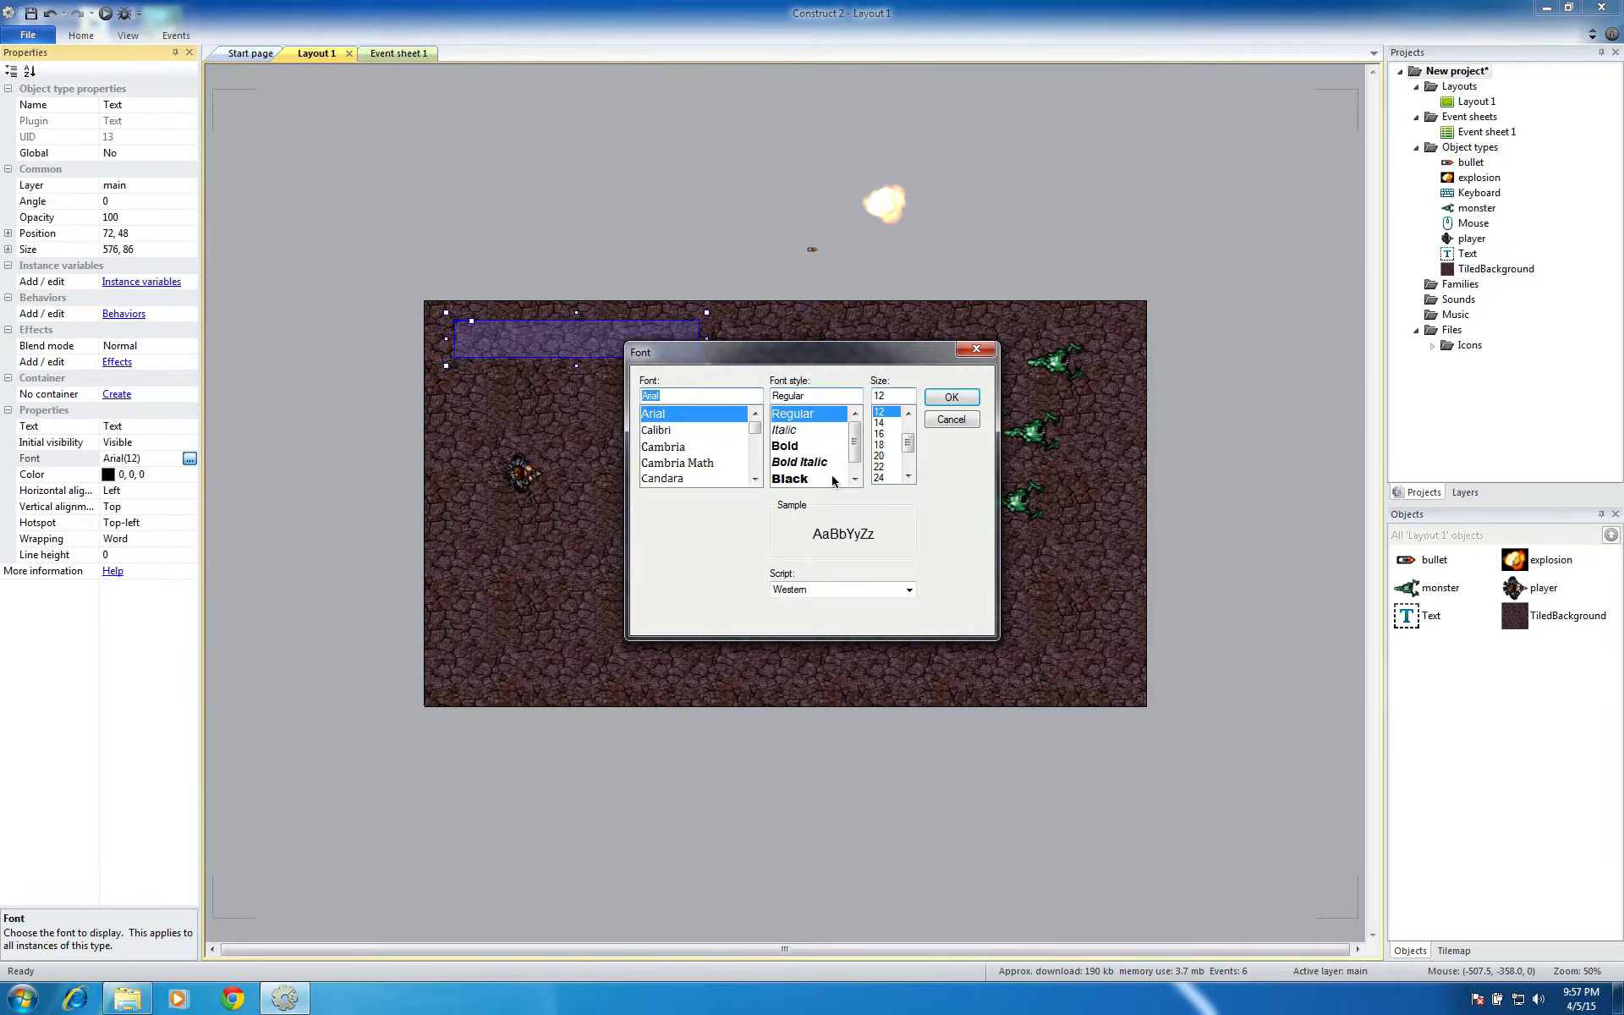
pyautogui.click(882, 456)
pyautogui.click(949, 397)
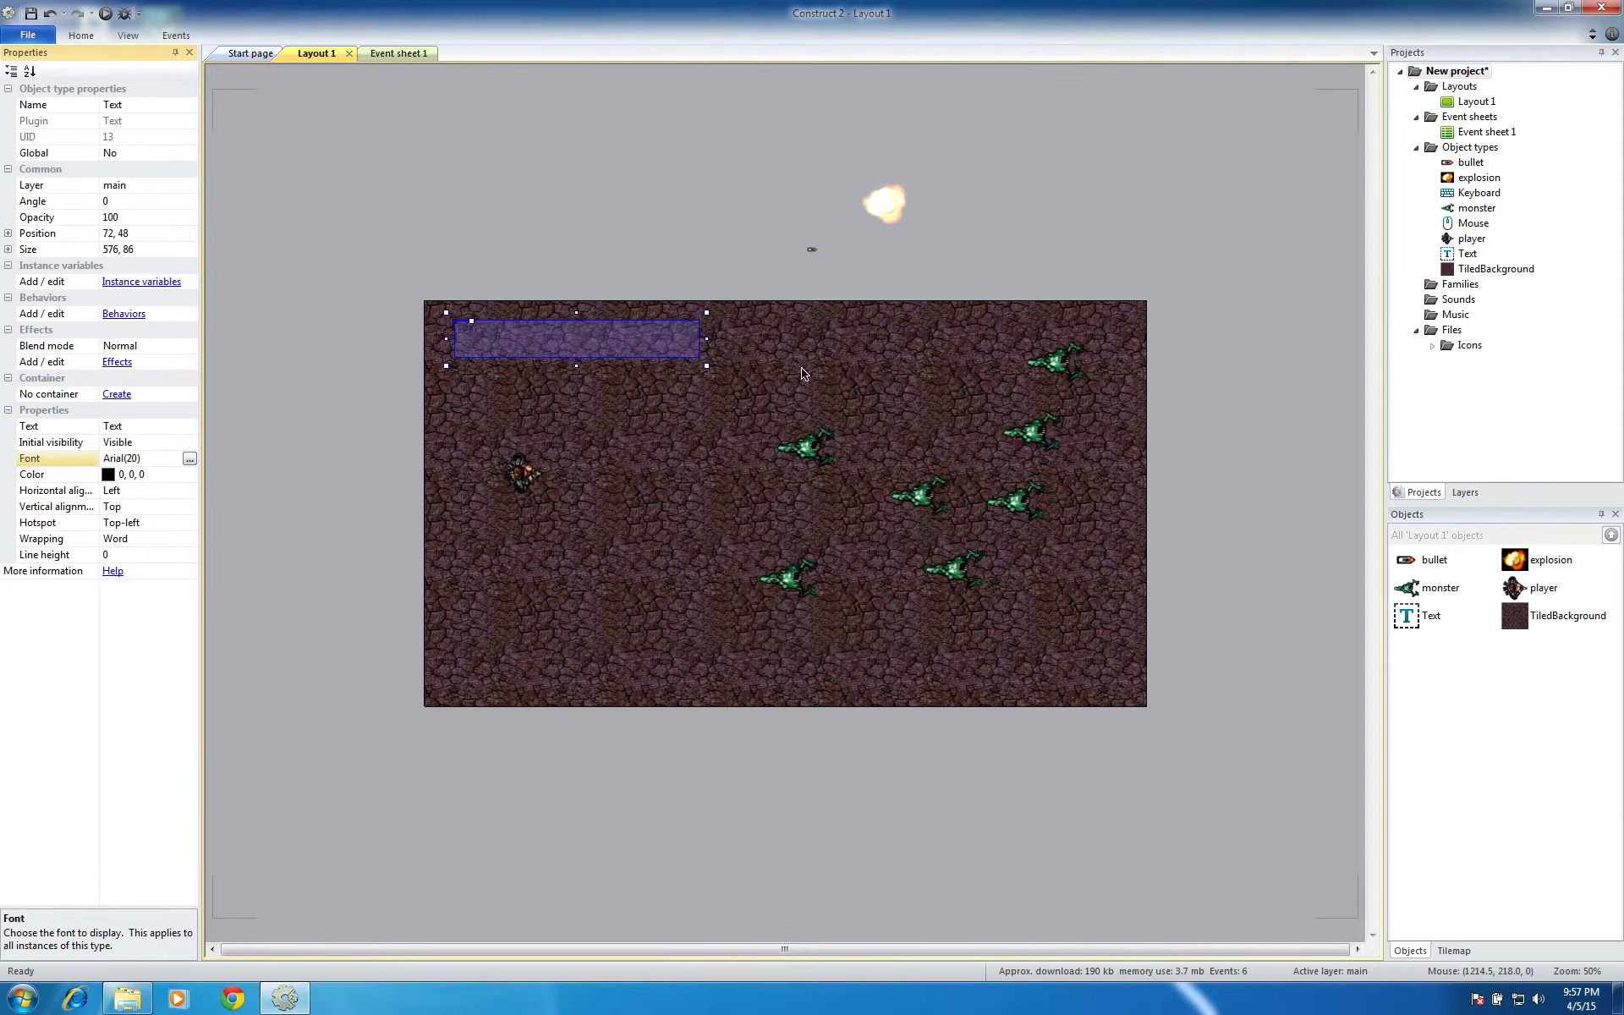
# Set the Text object's color to yellow (255, 255, 0)
pyautogui.click(110, 476)
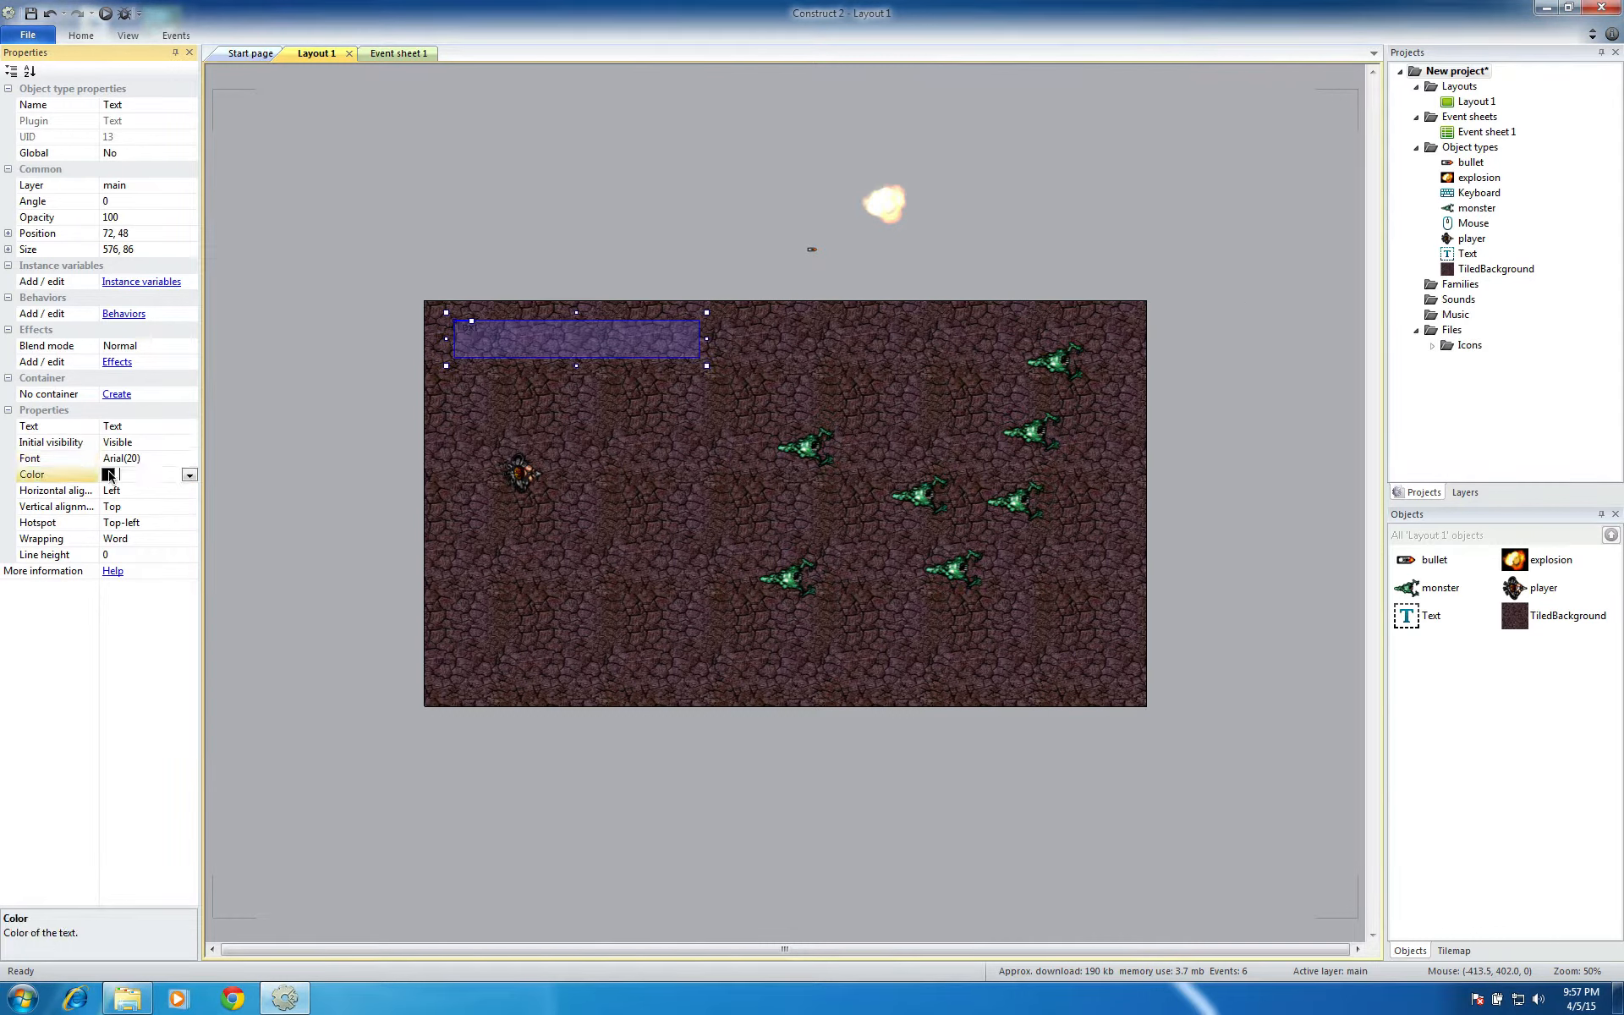
pyautogui.click(190, 475)
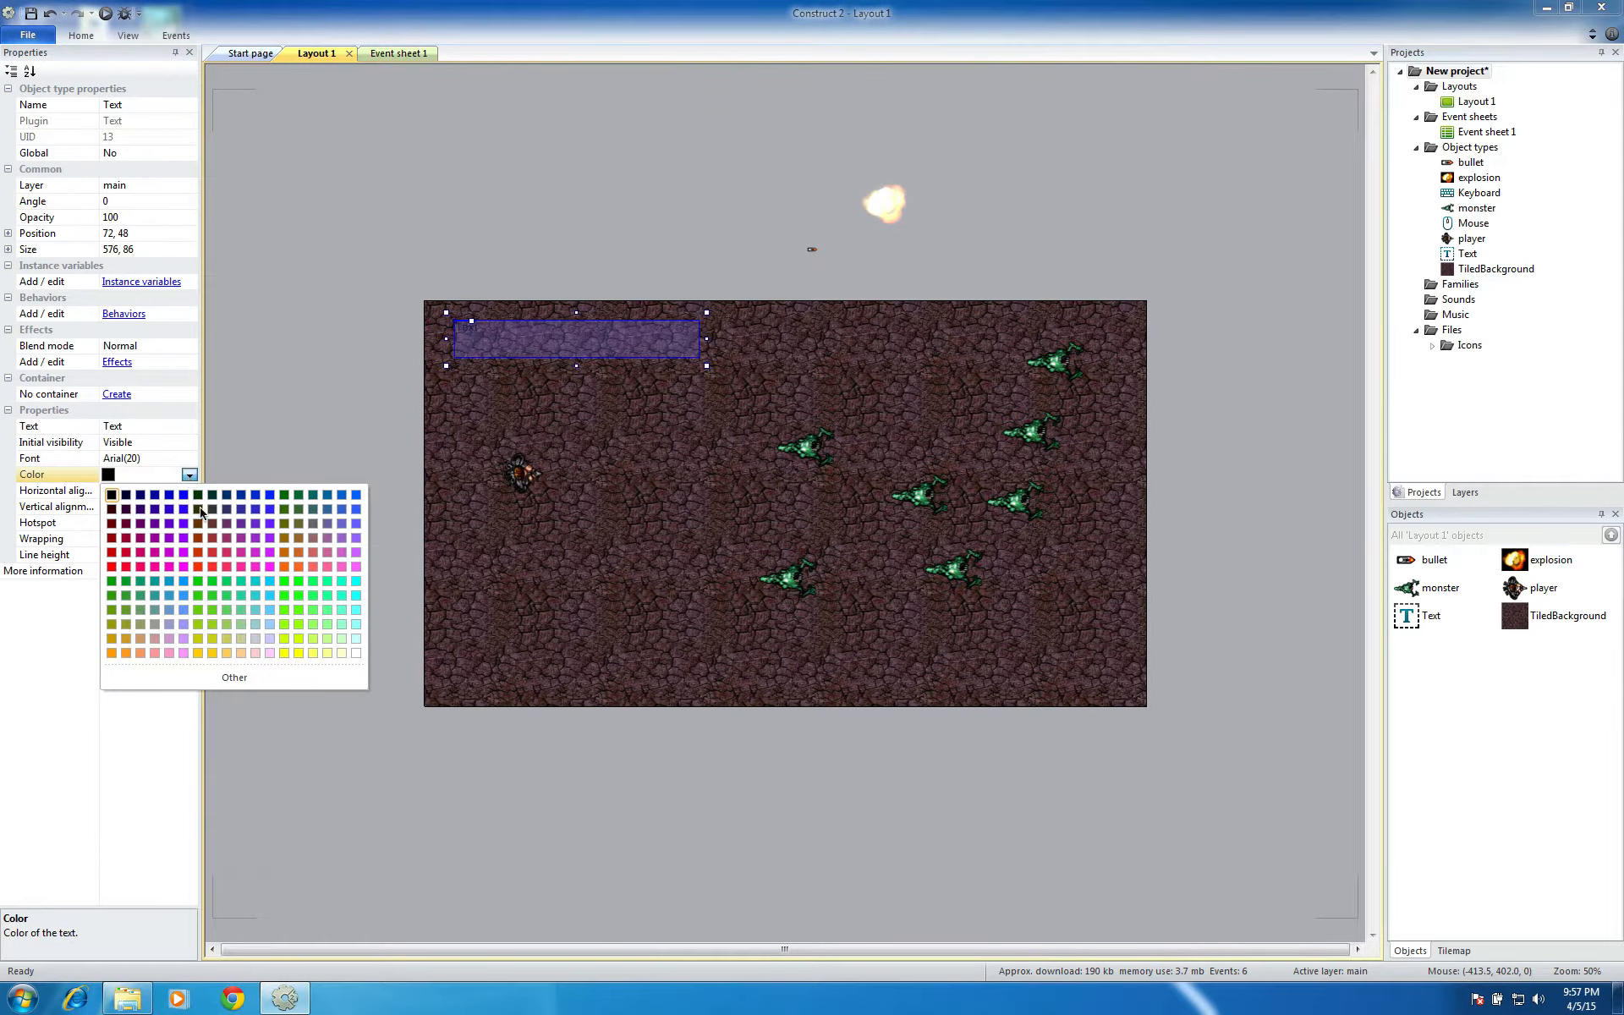
pyautogui.click(286, 653)
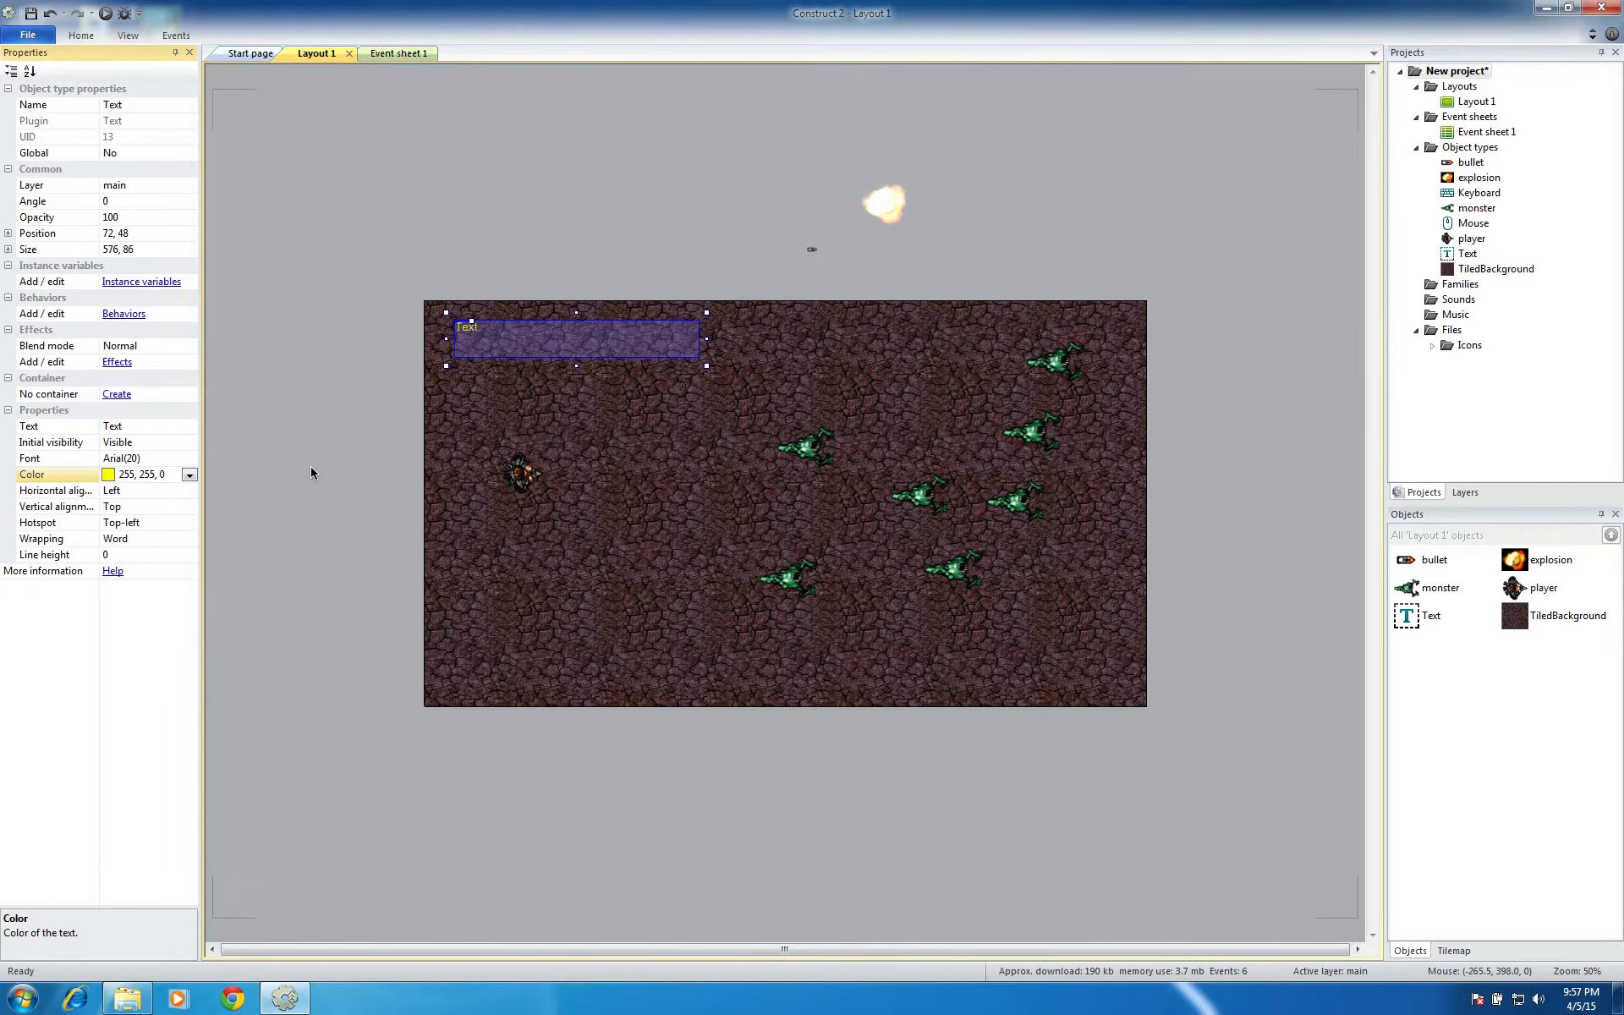
# Enlarge the Text object's font to size 36
pyautogui.click(173, 458)
pyautogui.click(189, 458)
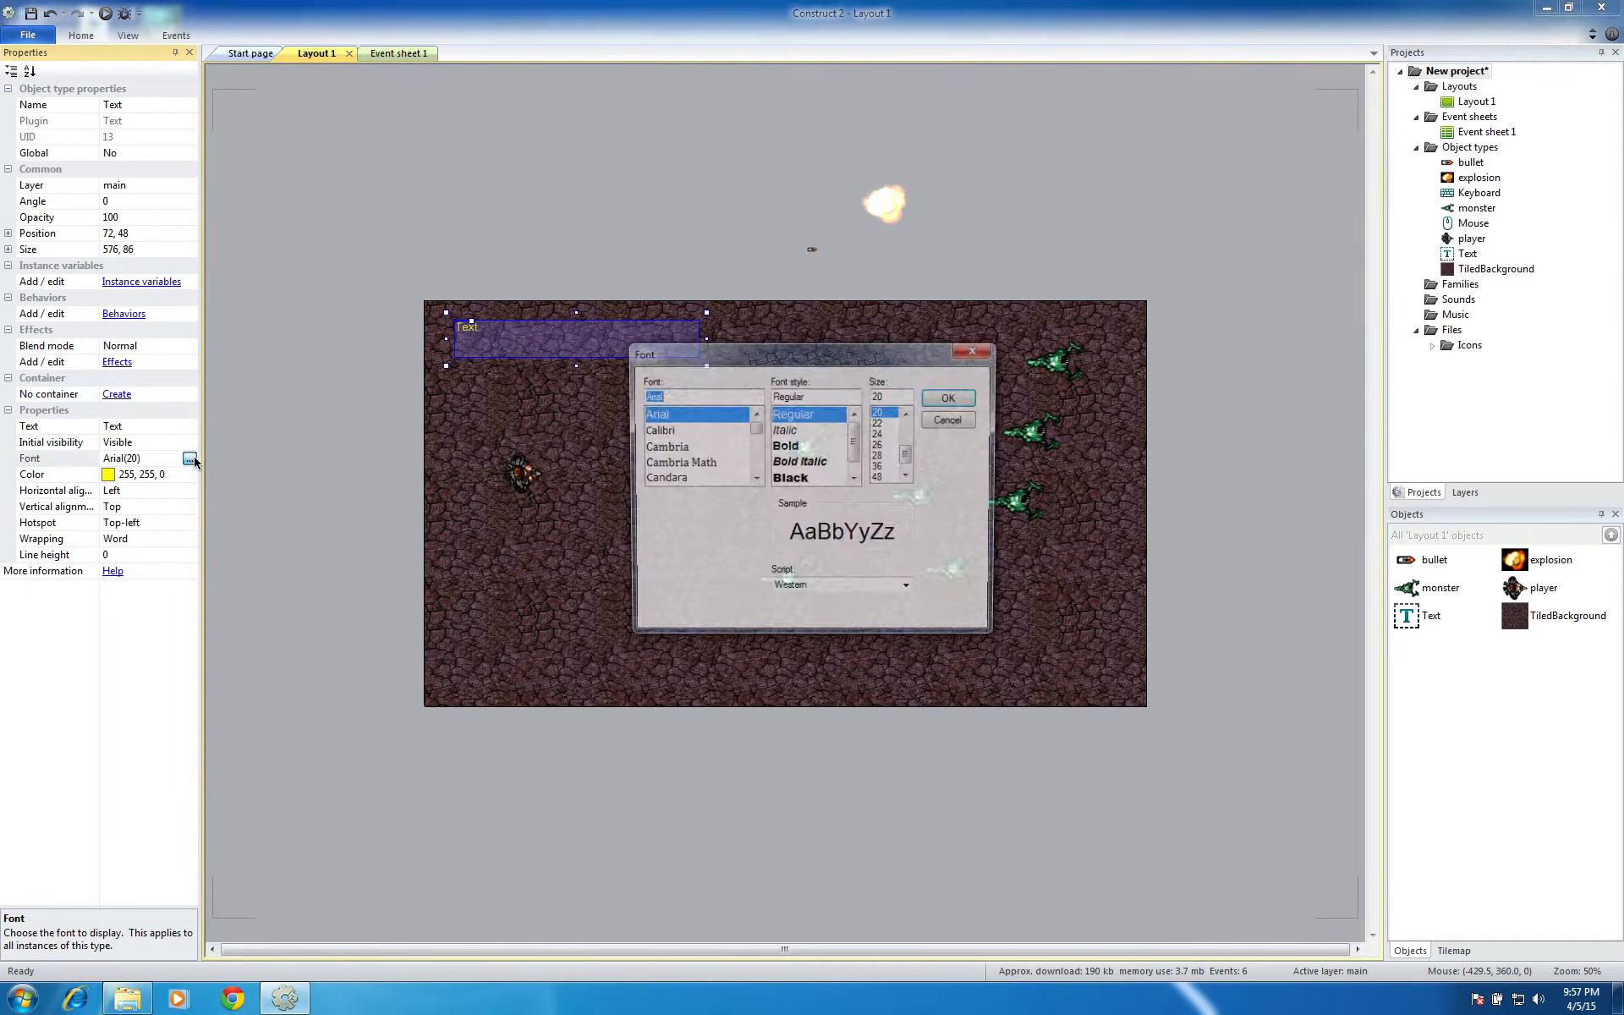
pyautogui.click(883, 467)
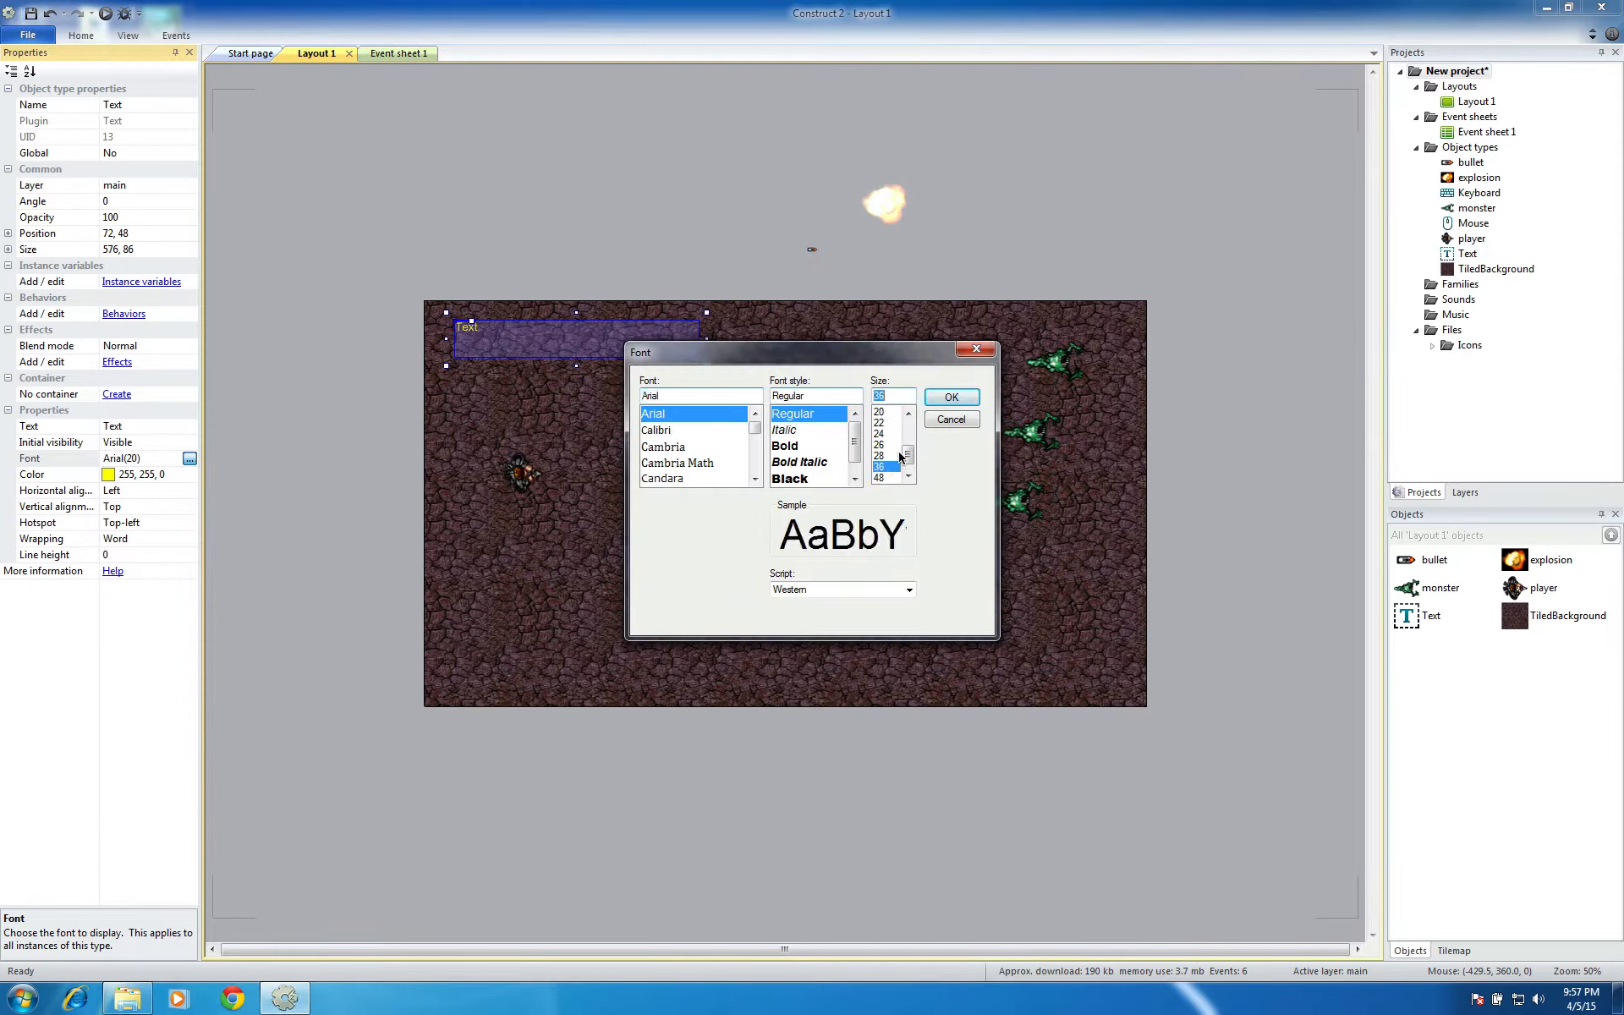
pyautogui.click(951, 396)
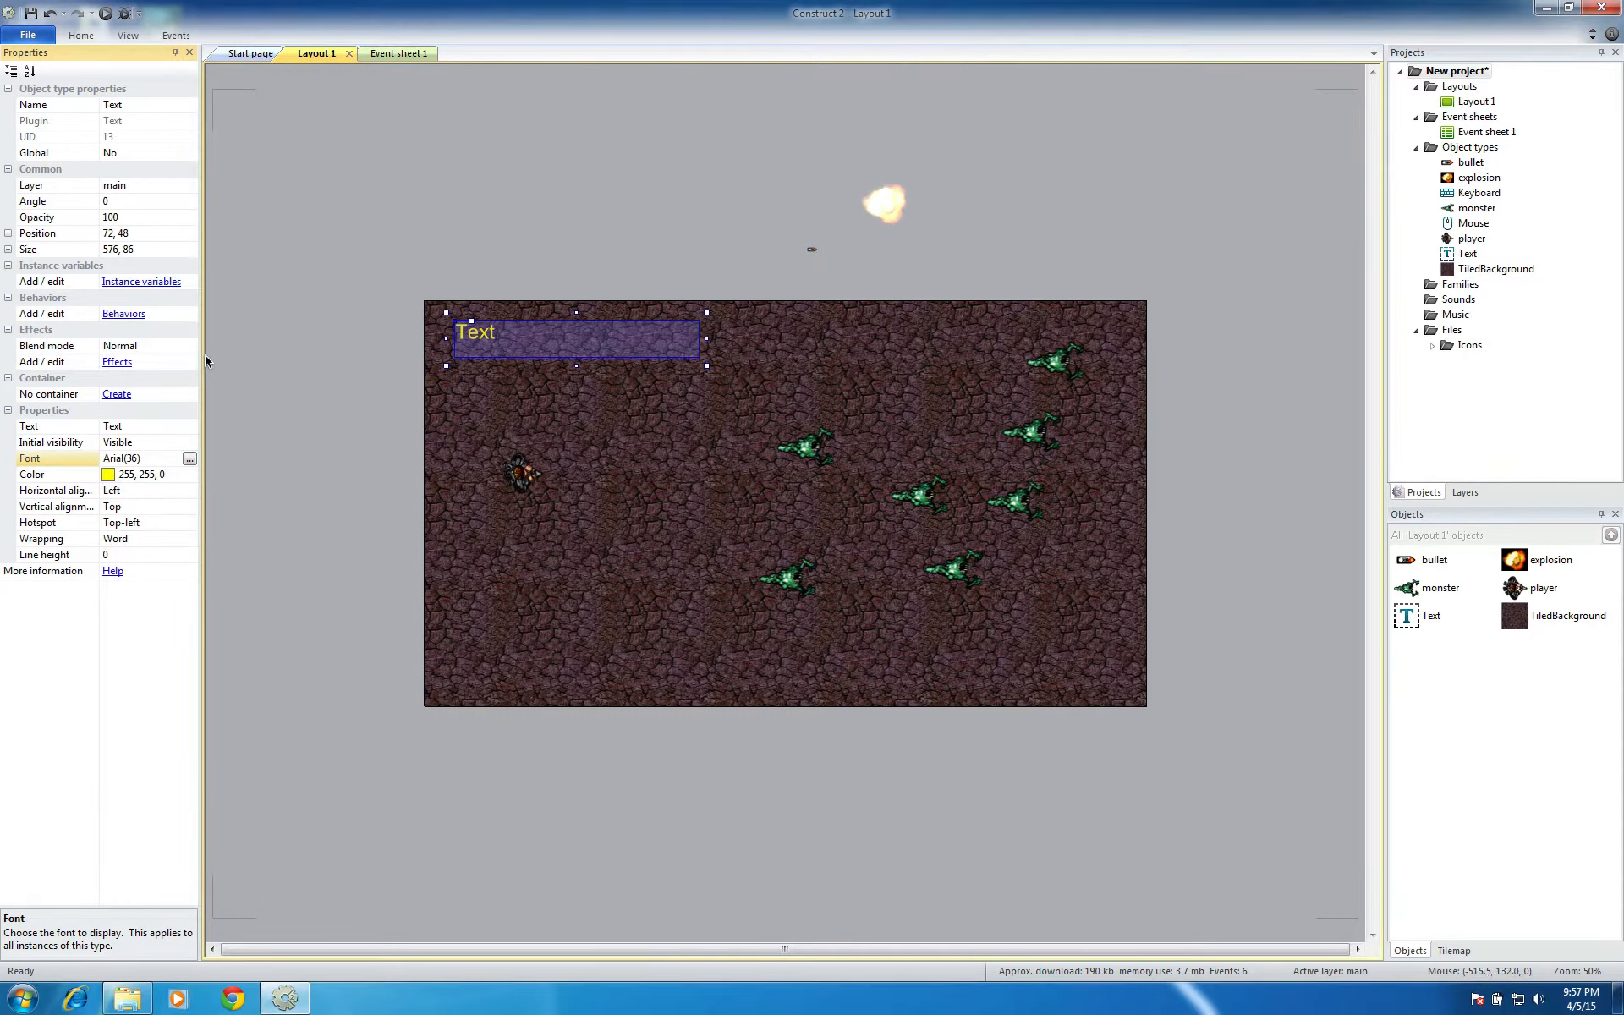
# Reduce the Text object's font size to 18 and check how the text looks on the layout with the object deselected
pyautogui.click(190, 458)
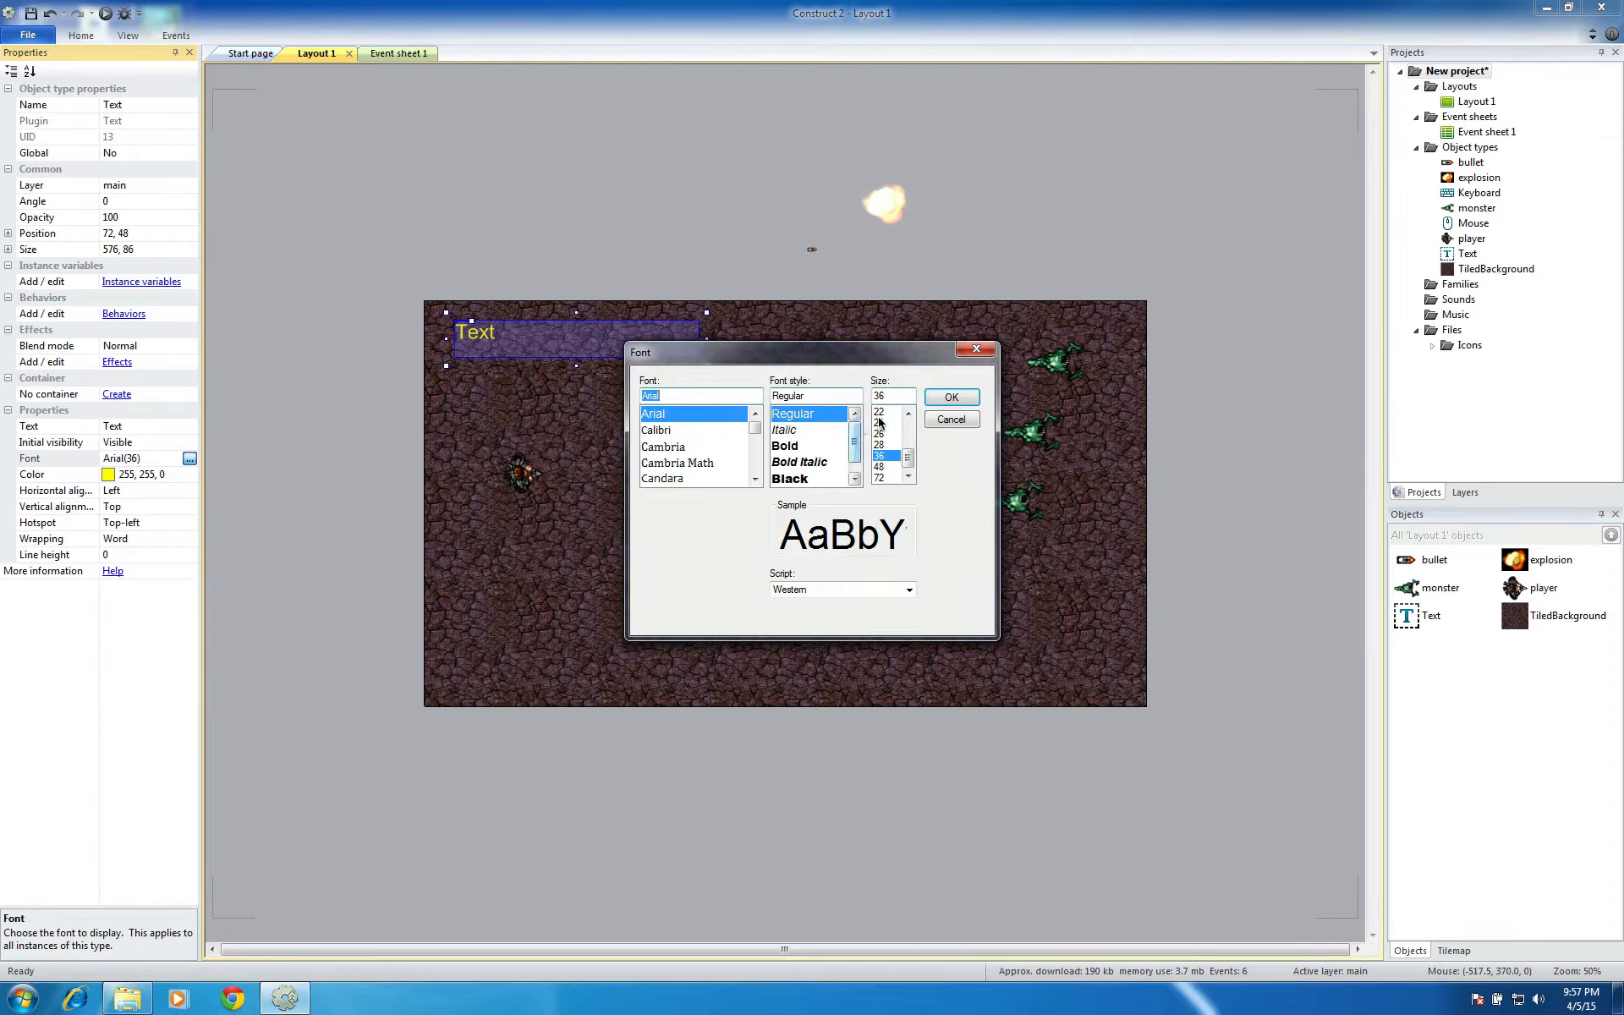
pyautogui.click(879, 423)
pyautogui.click(908, 414)
pyautogui.click(909, 414)
pyautogui.click(909, 414)
pyautogui.click(908, 414)
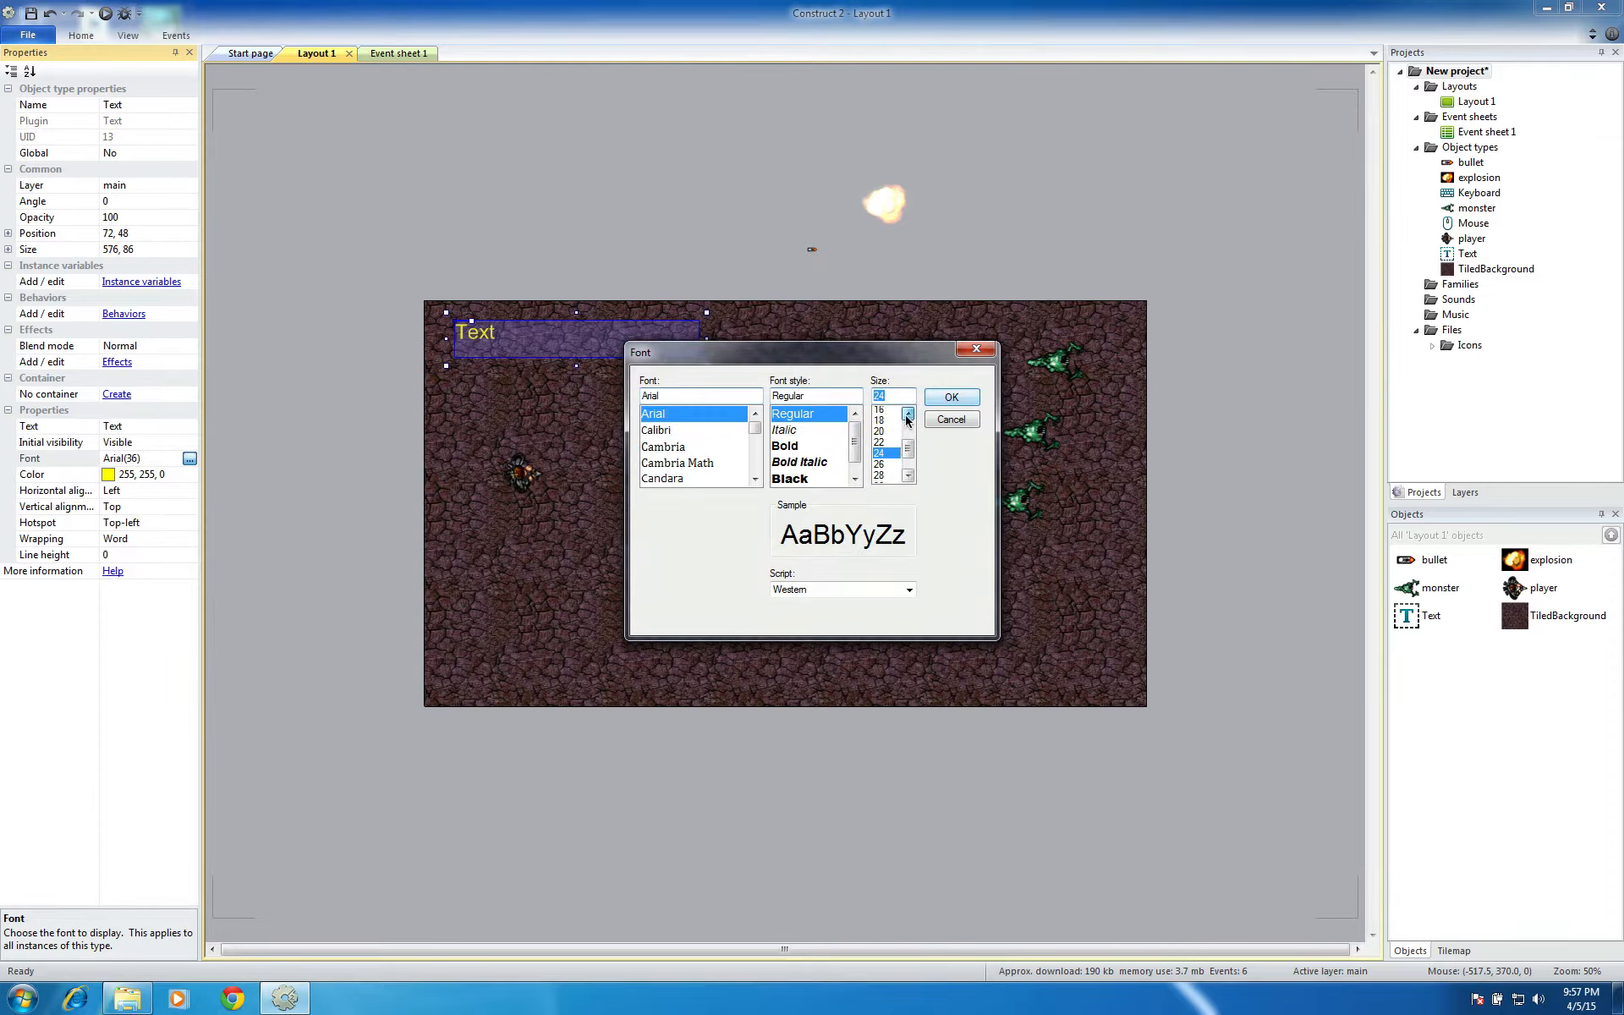
pyautogui.click(909, 414)
pyautogui.click(909, 414)
pyautogui.click(879, 455)
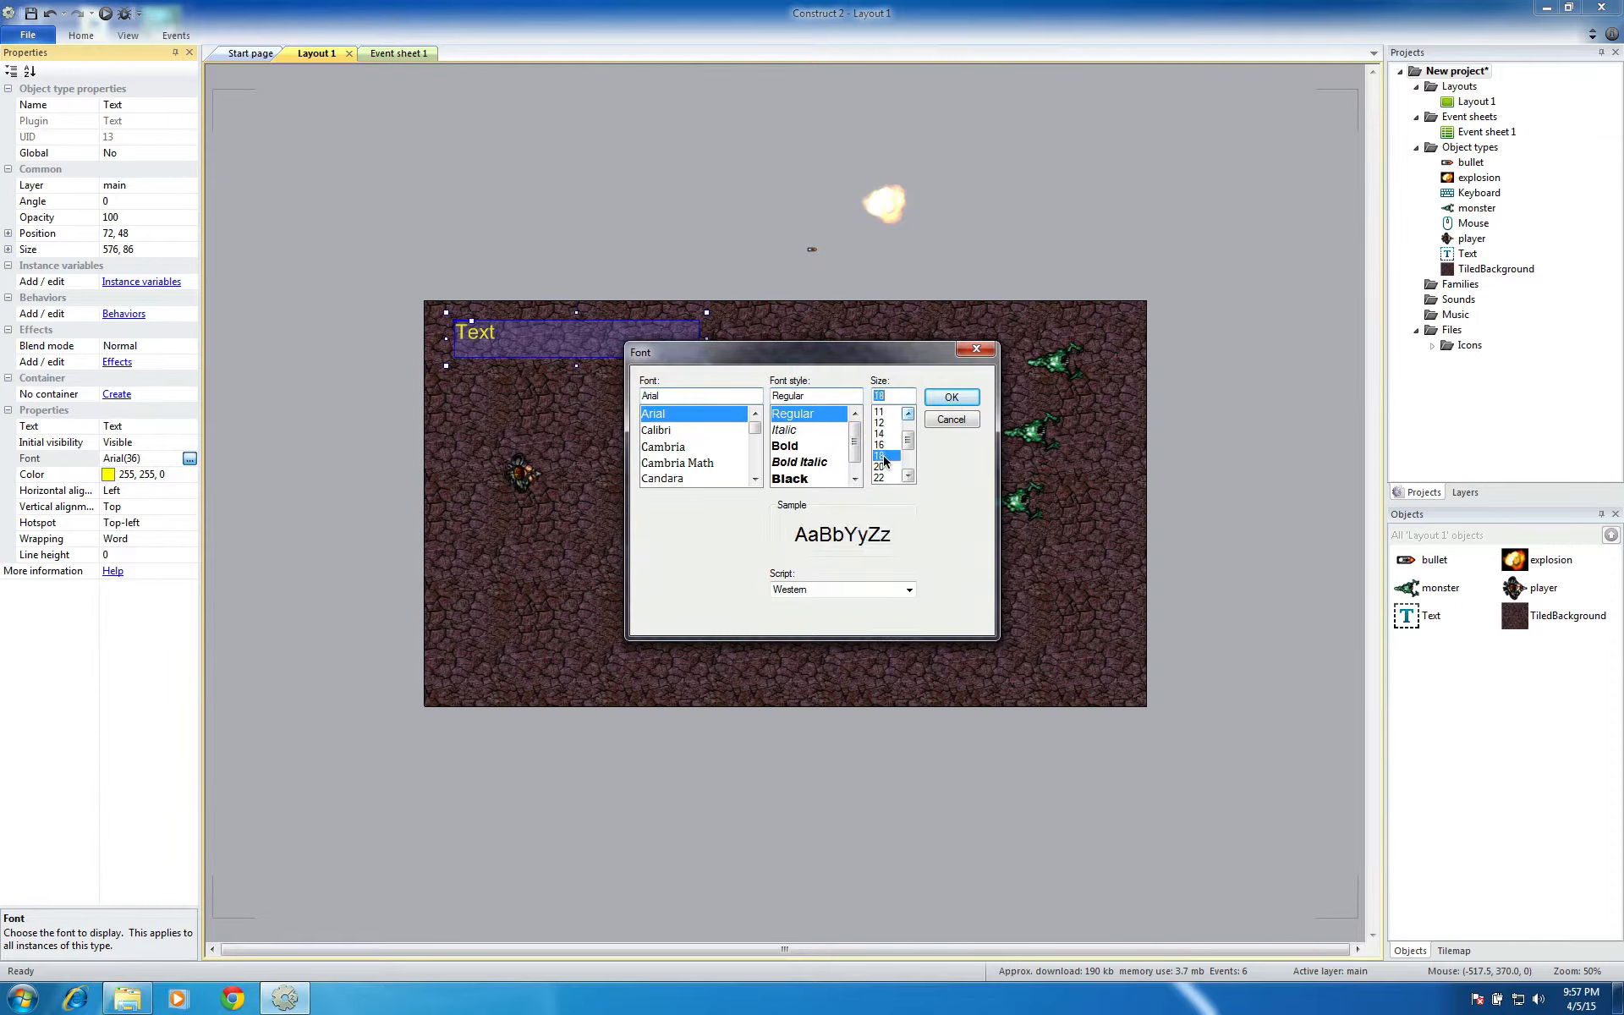
pyautogui.click(952, 398)
pyautogui.click(525, 215)
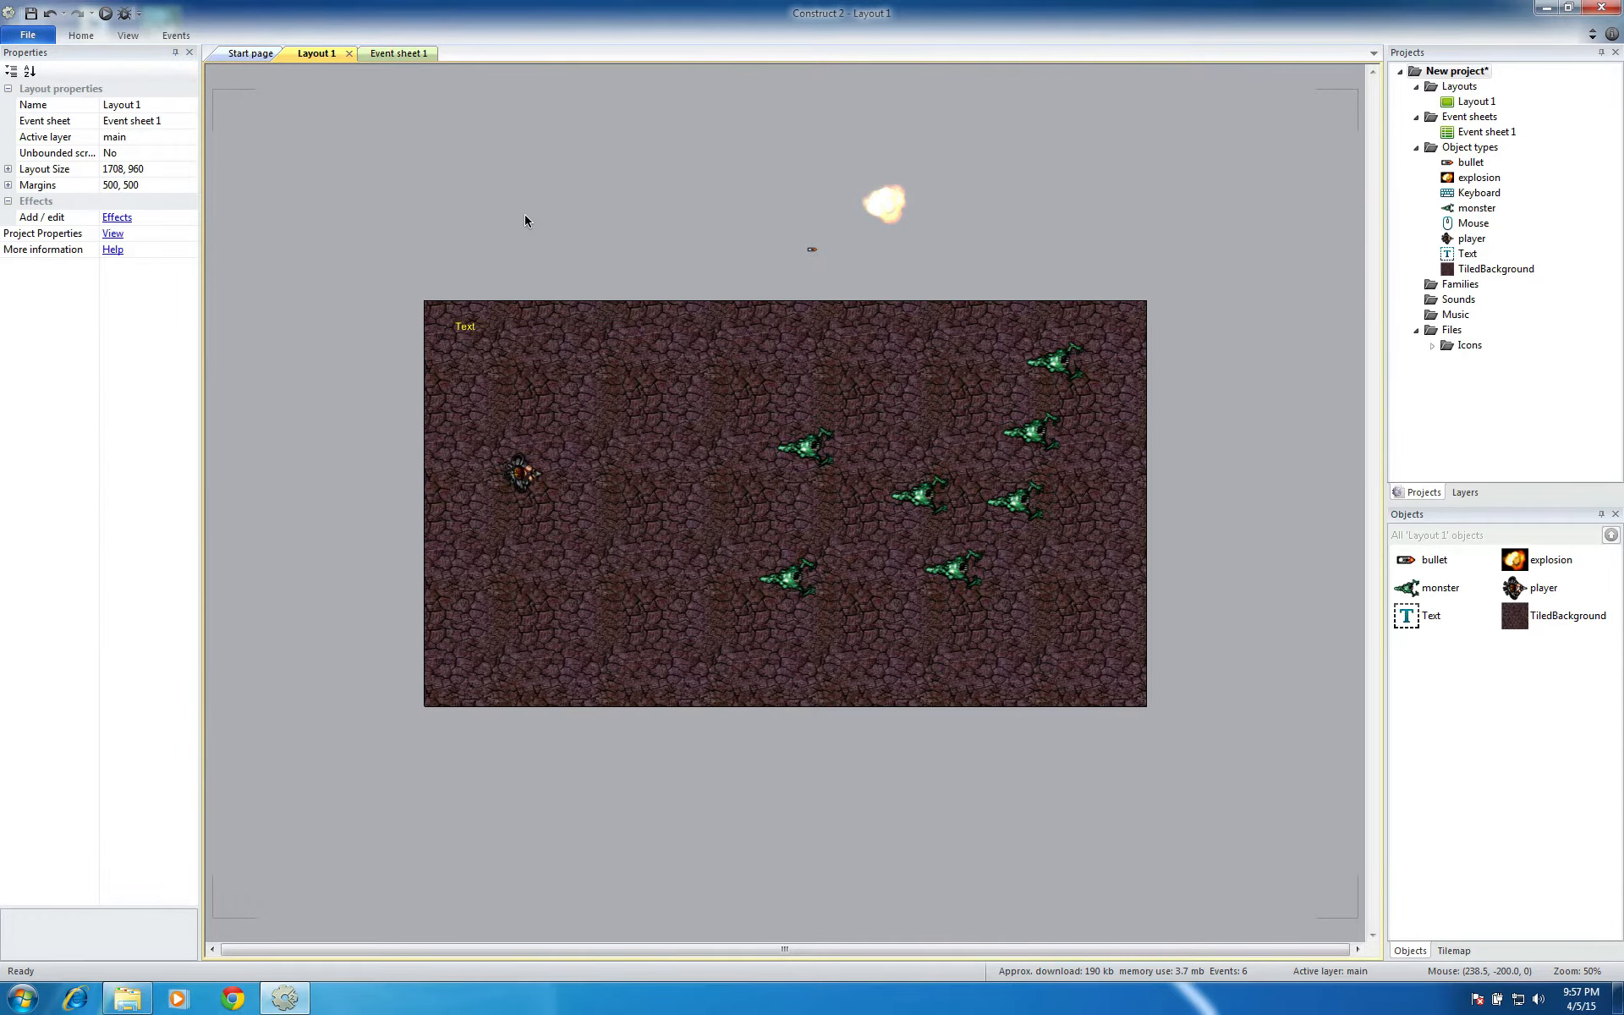
pyautogui.click(465, 330)
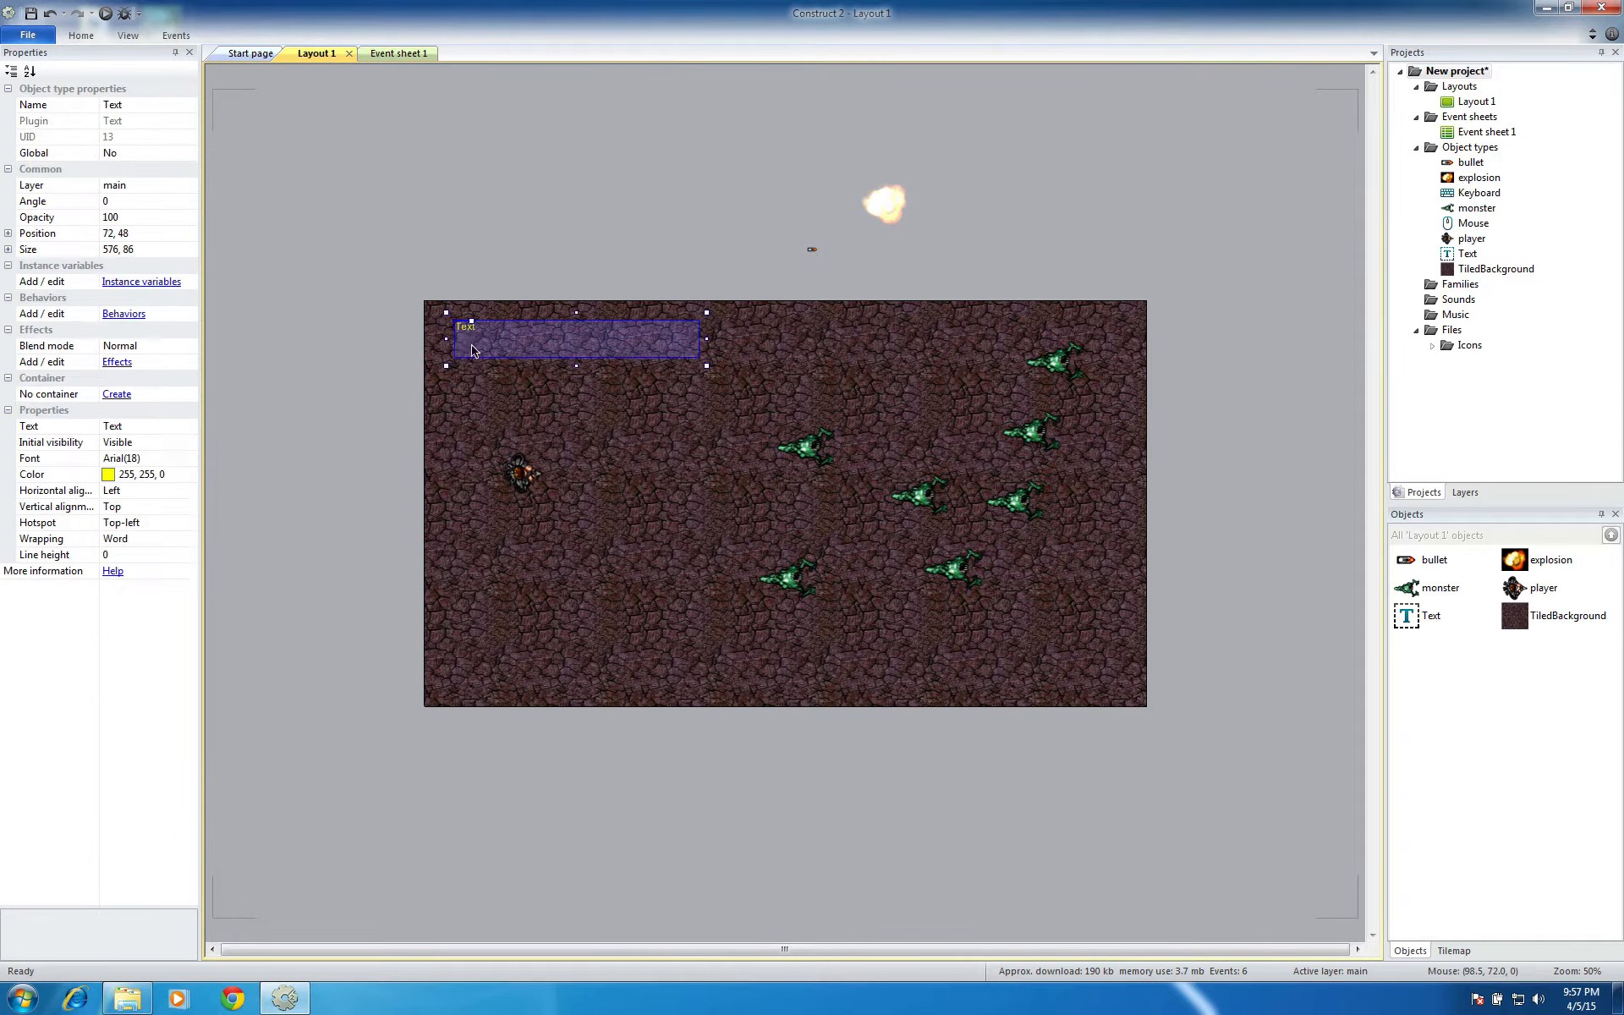
pyautogui.click(530, 253)
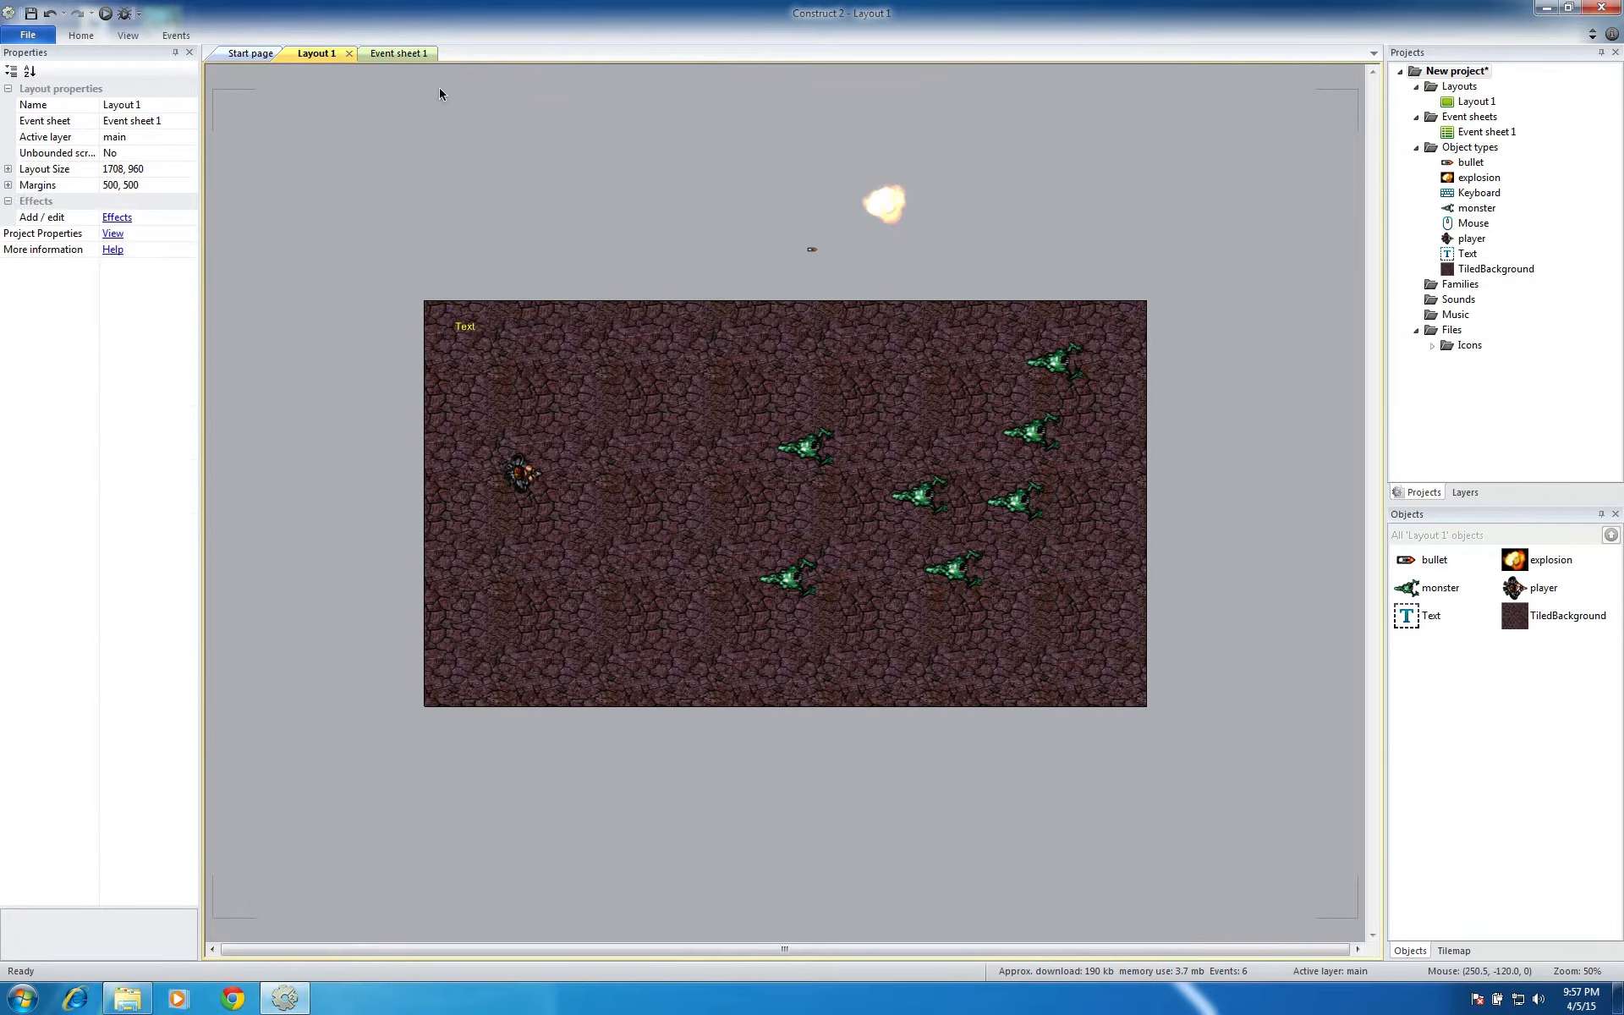
# Add a global number variable named score with initial value 0 to Event sheet 1
pyautogui.click(406, 53)
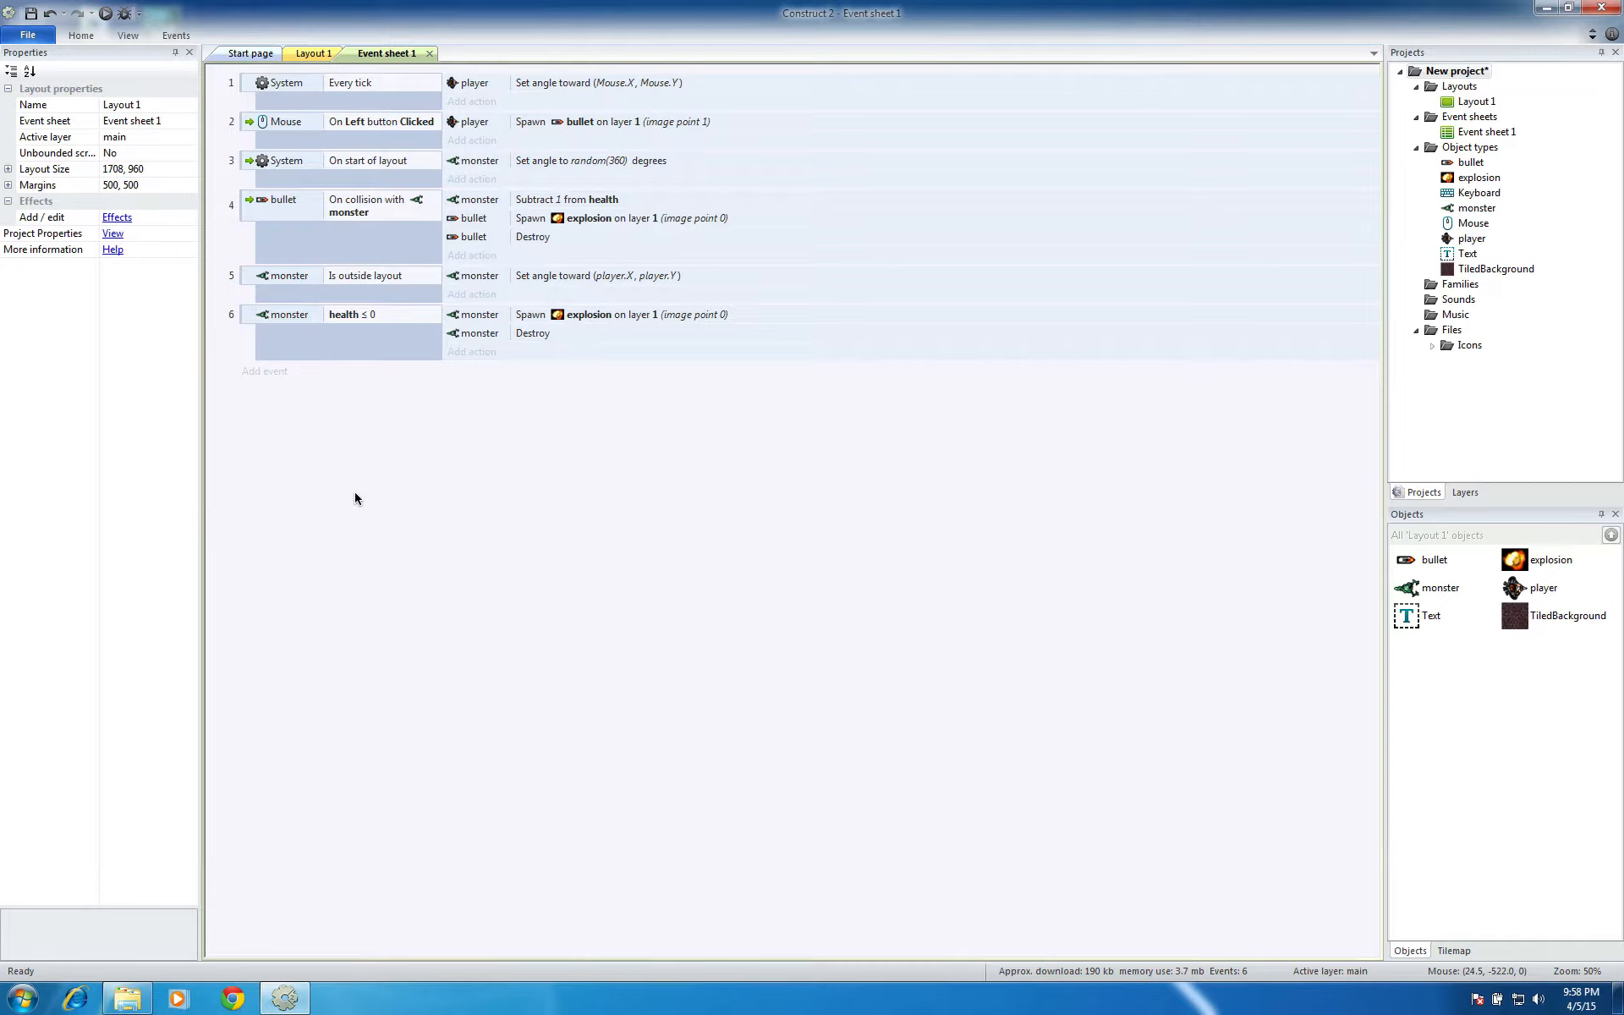
pyautogui.rightClick(406, 479)
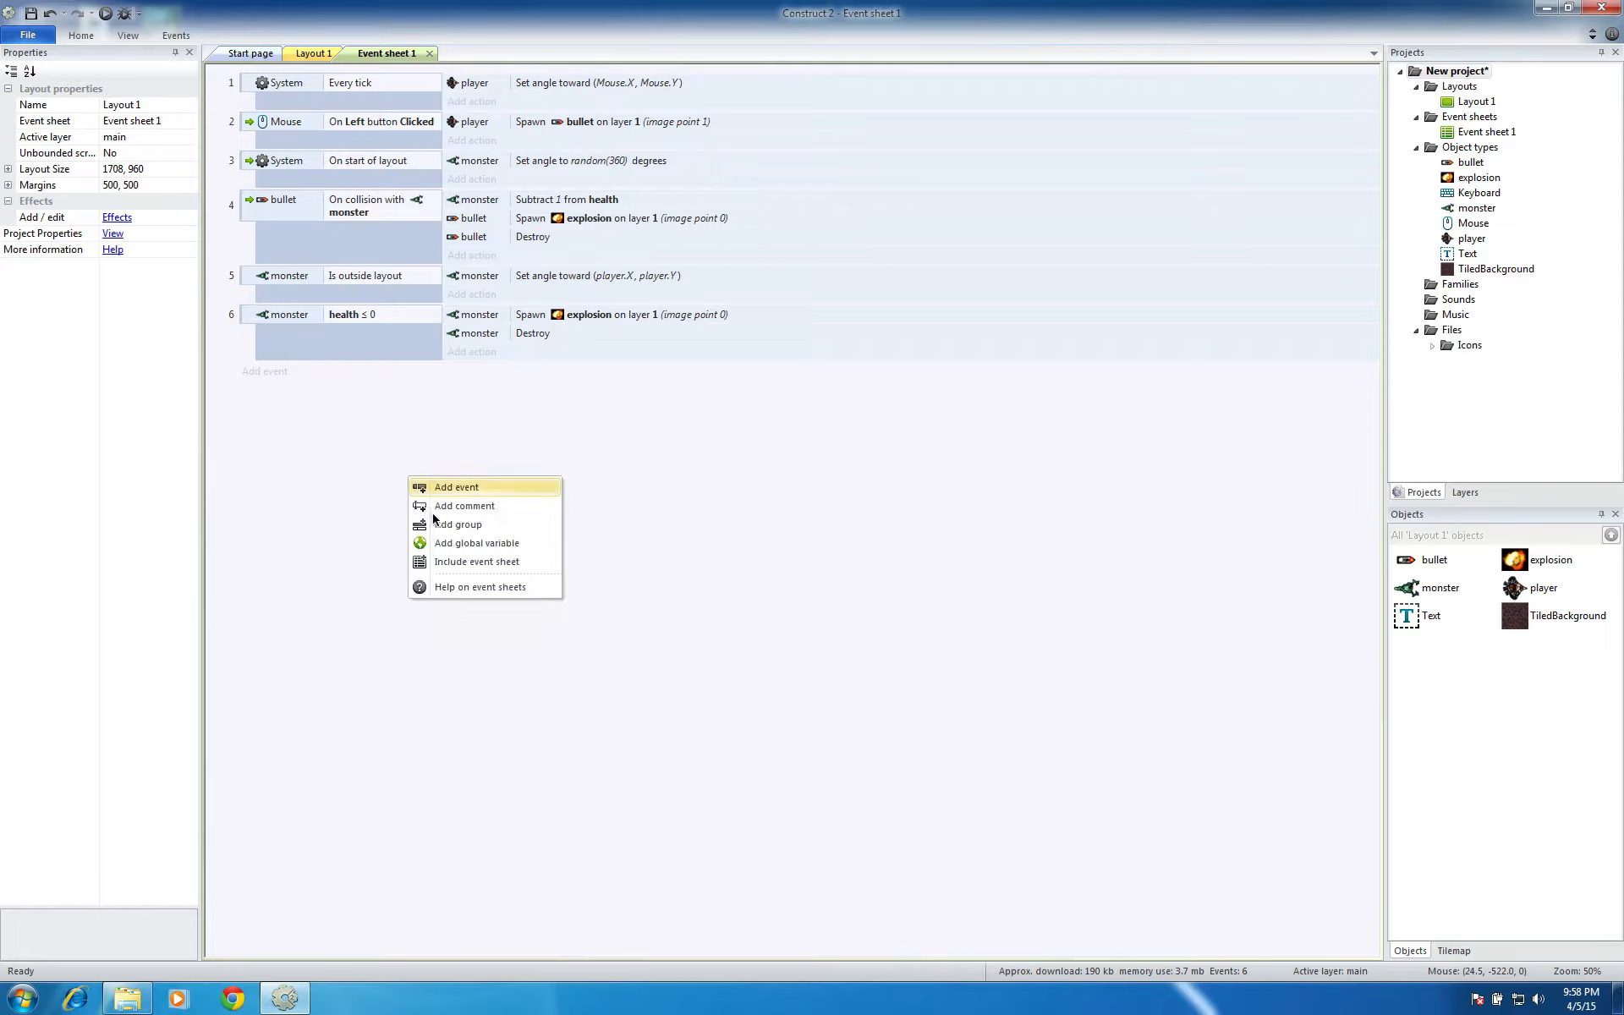
pyautogui.click(529, 543)
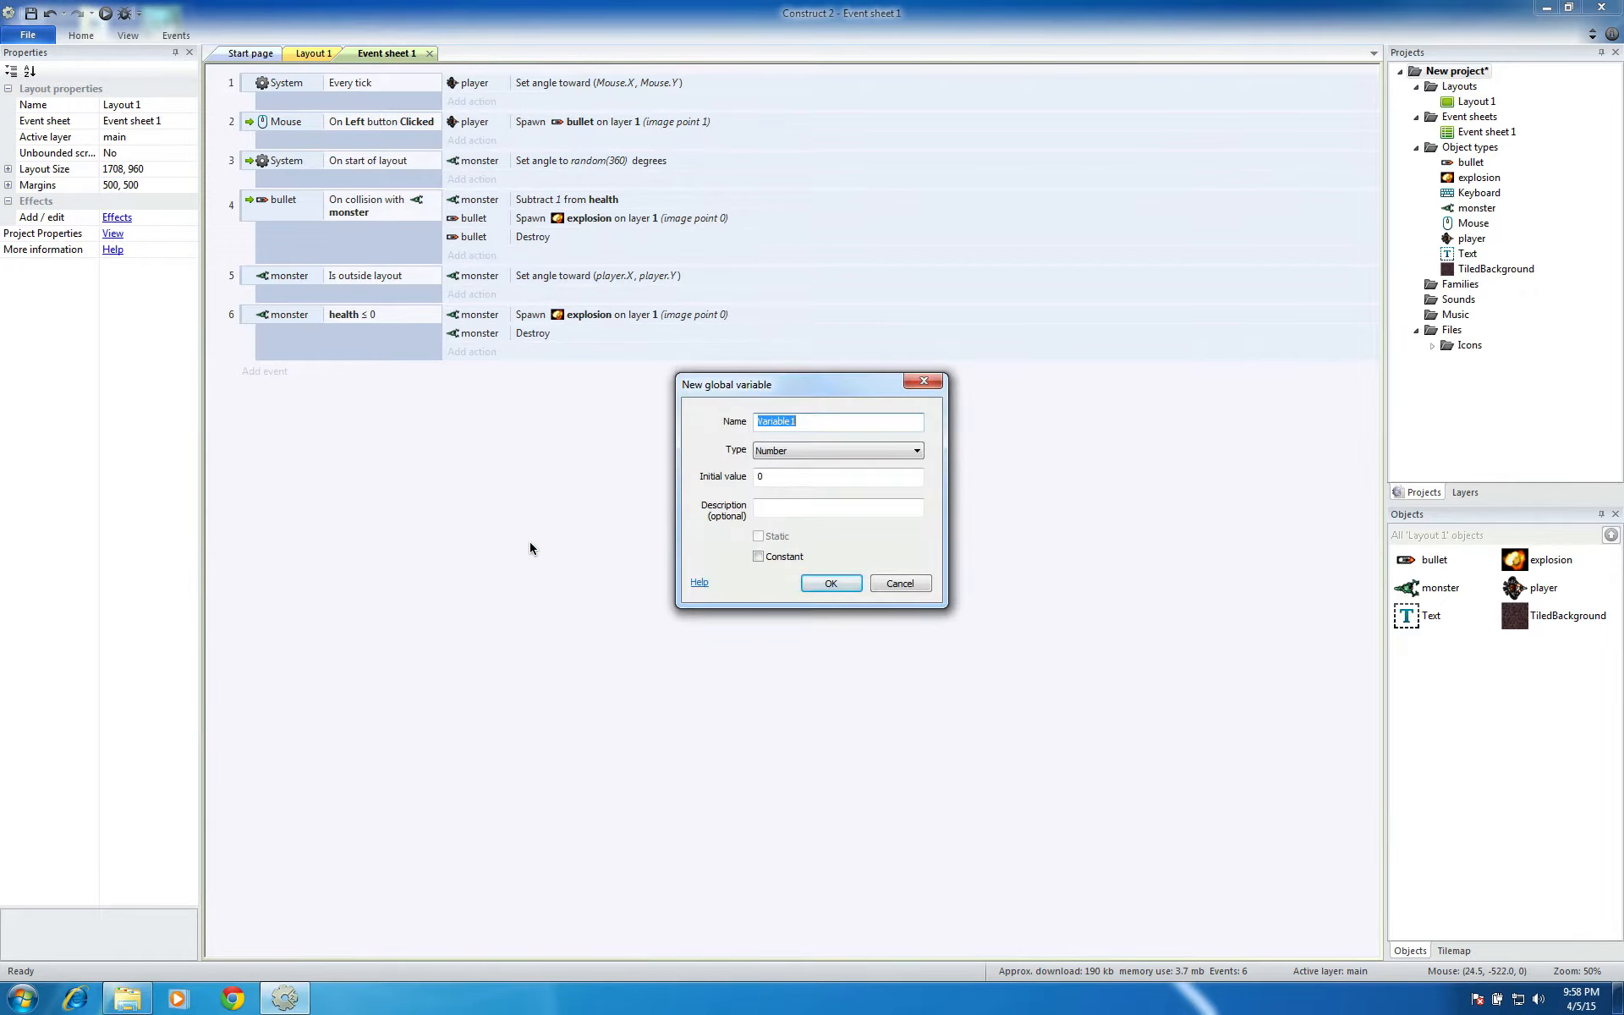
pyautogui.write('score')
pyautogui.click(819, 582)
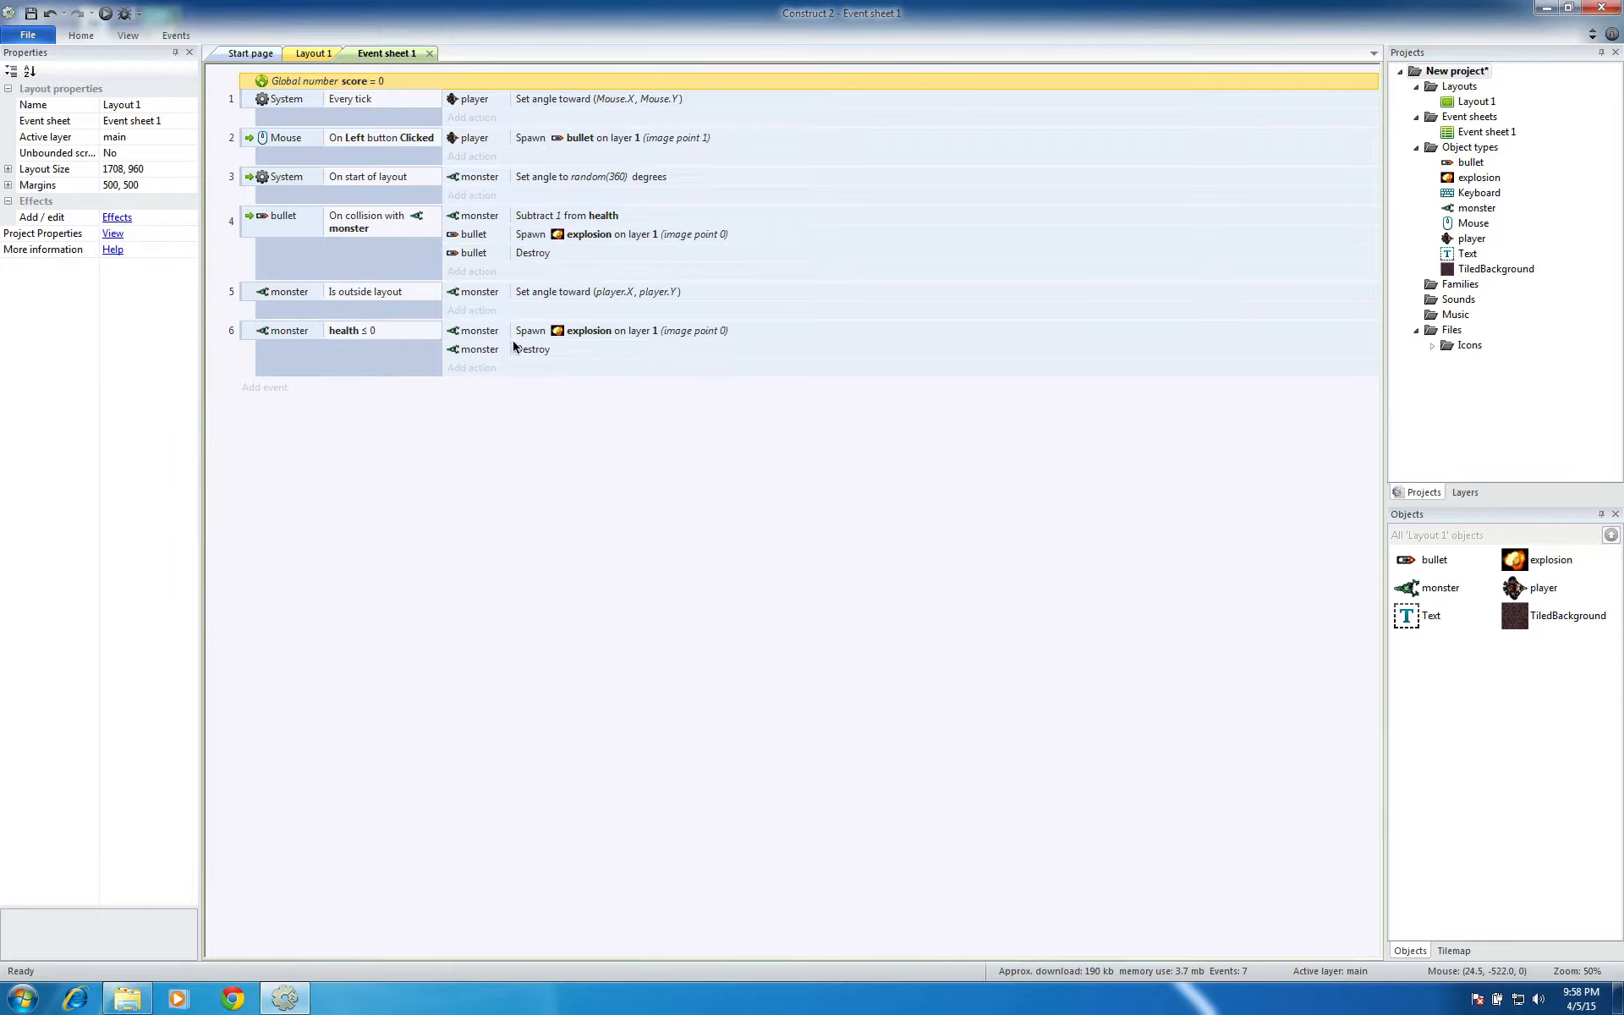
# Add a System action to the monster health ≤ 0 event that adds 1 to the score variable
pyautogui.click(463, 367)
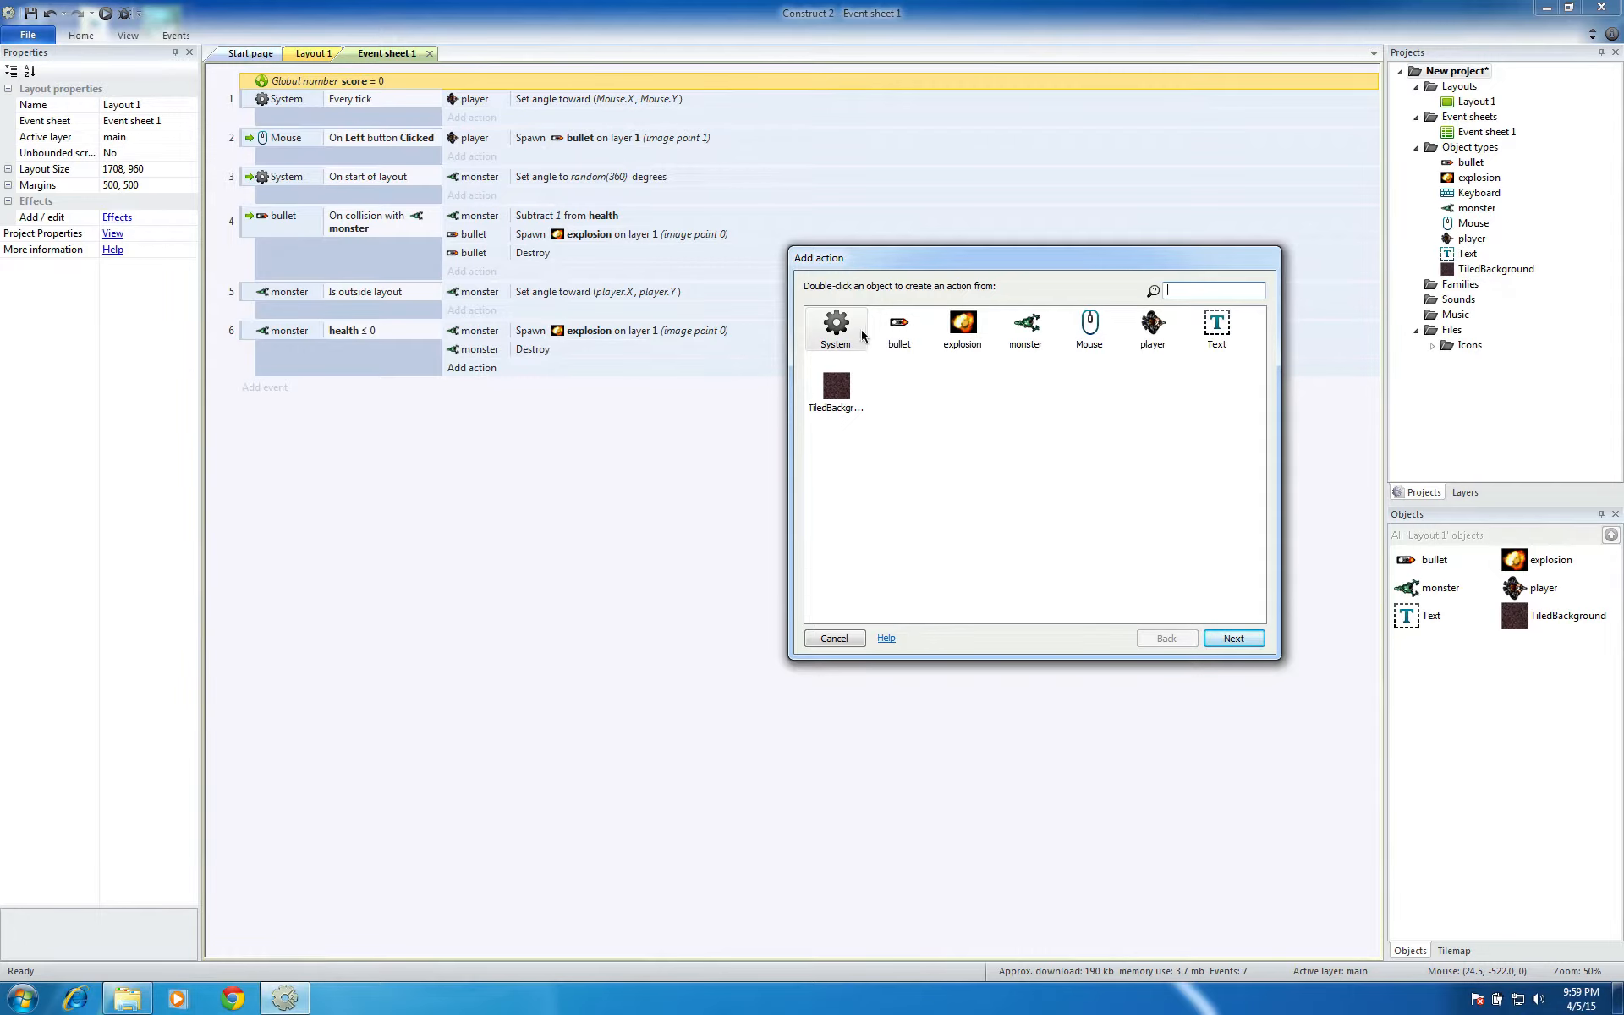
pyautogui.click(1232, 637)
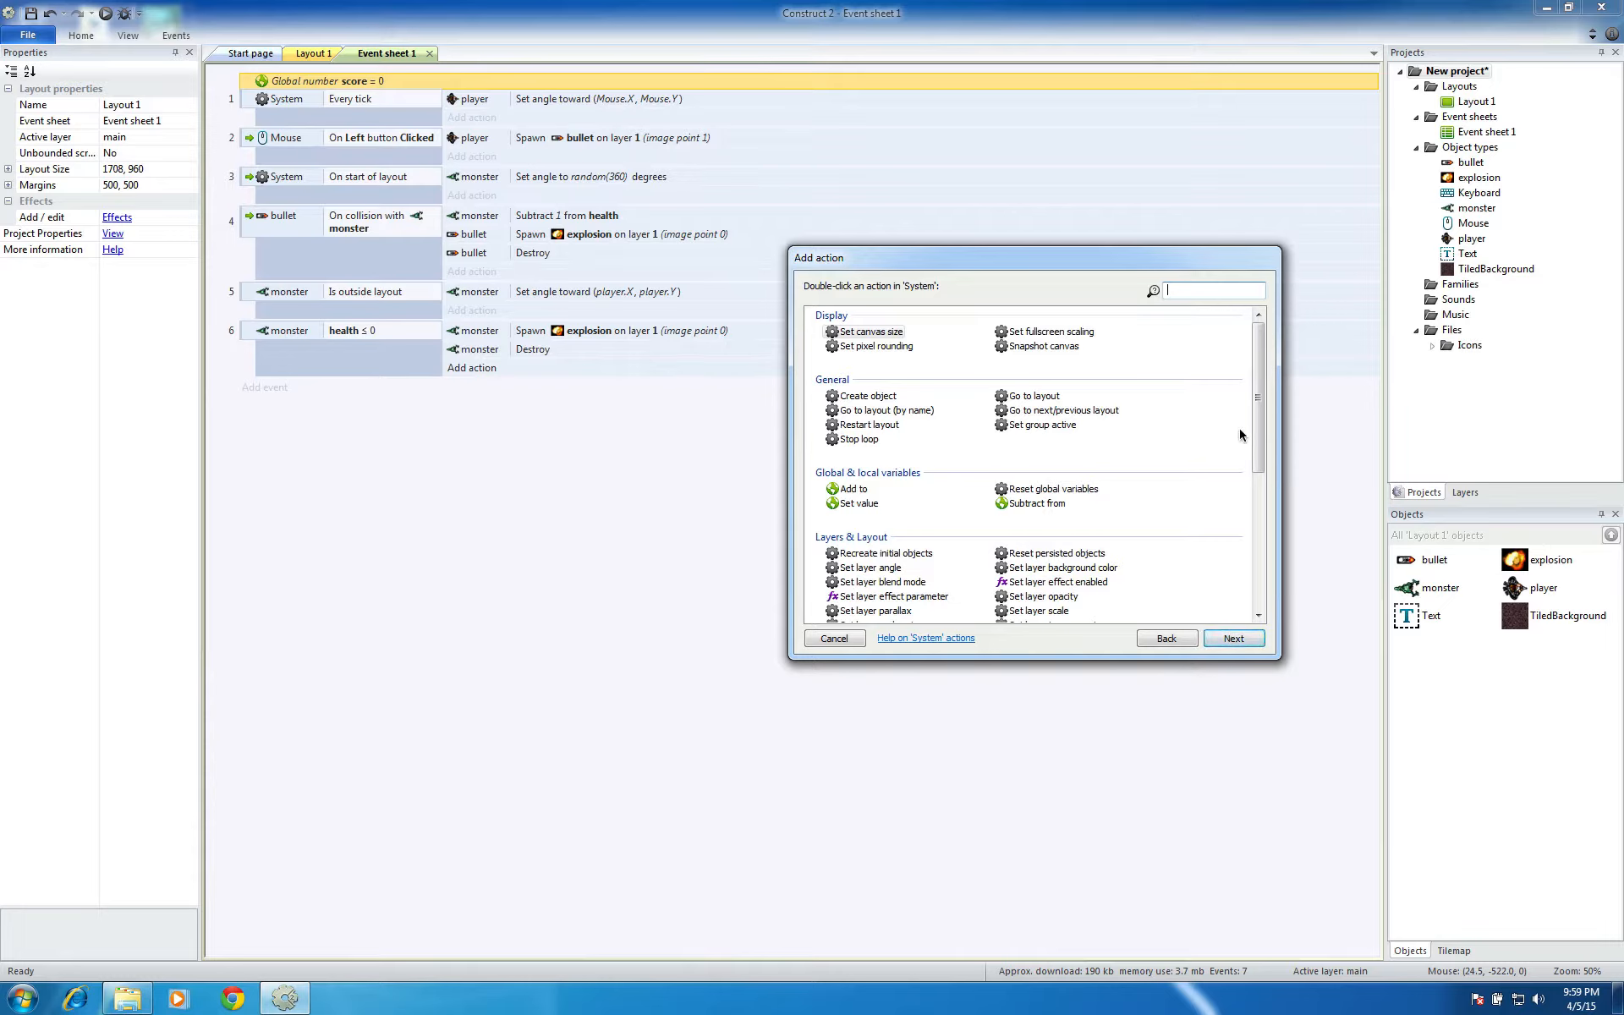
pyautogui.moveTo(1259, 435); pyautogui.dragTo(1245, 374)
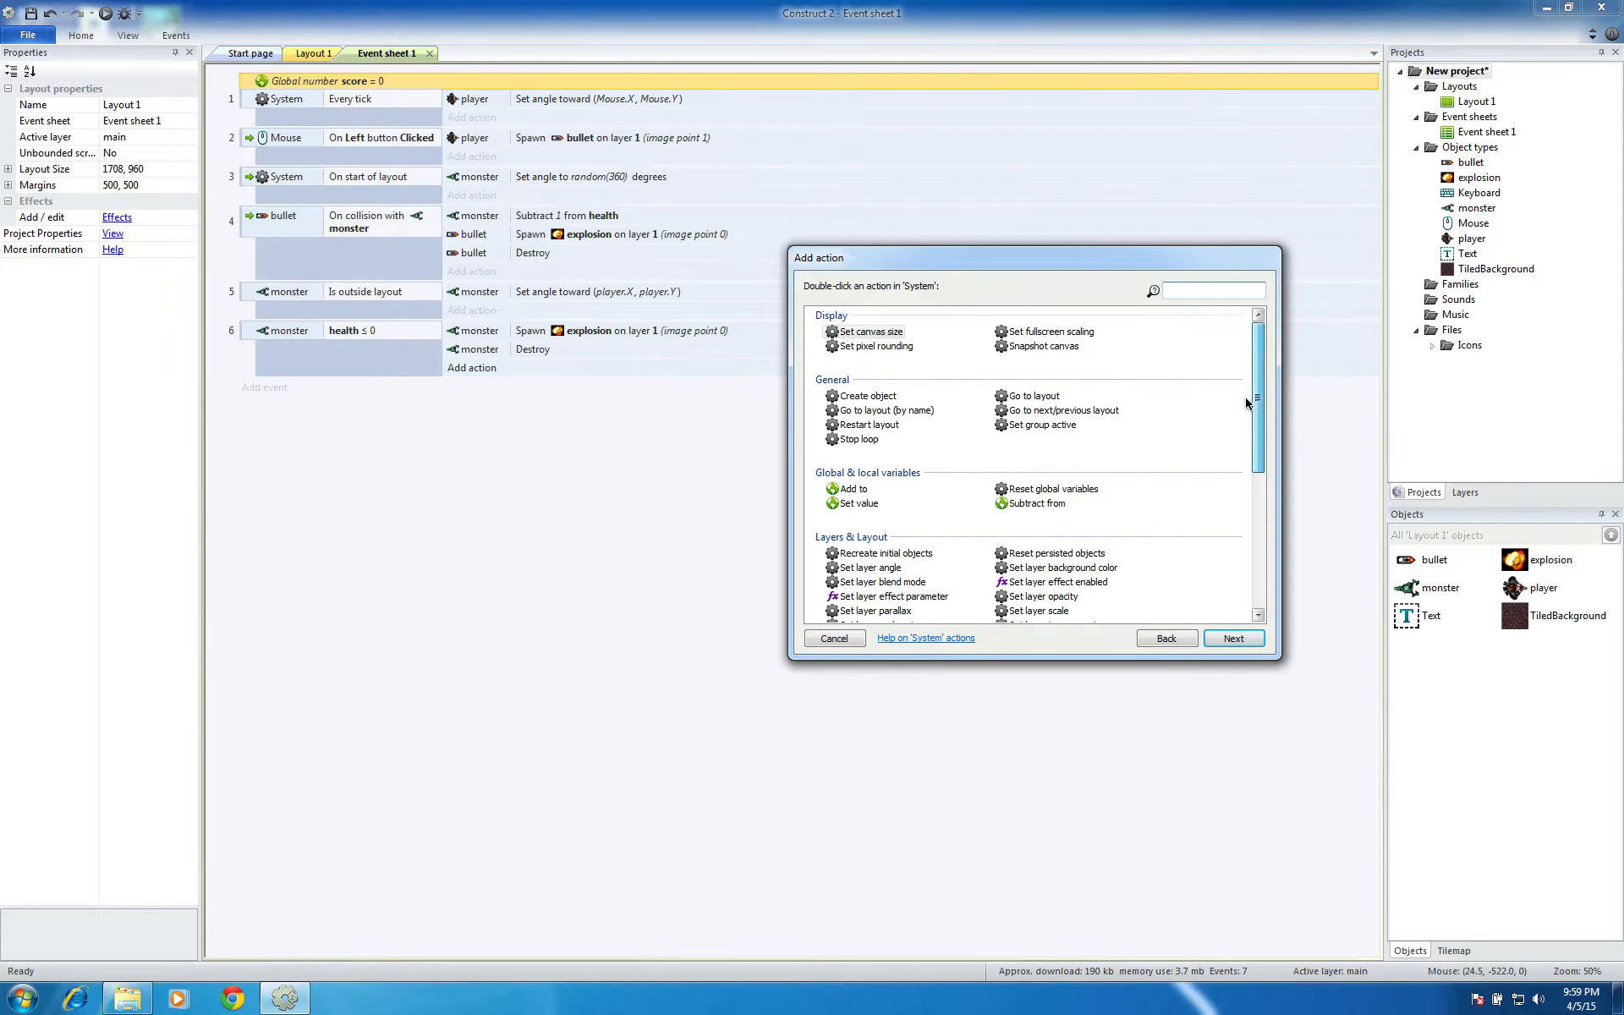
pyautogui.click(850, 489)
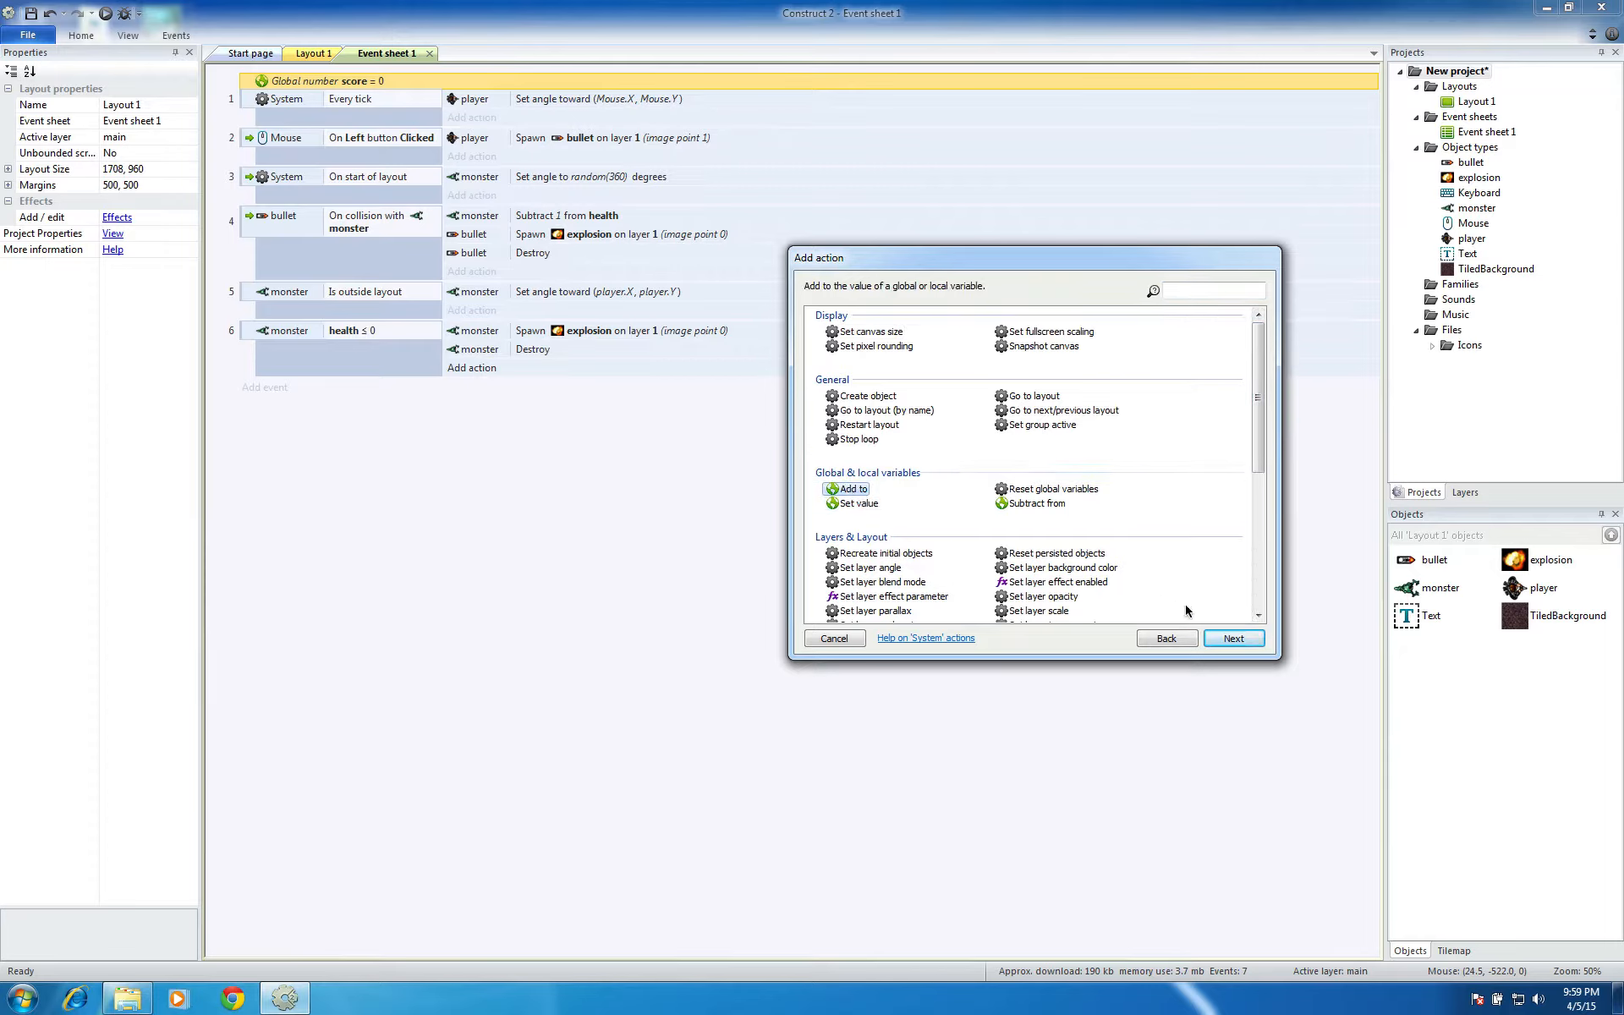
pyautogui.click(1235, 640)
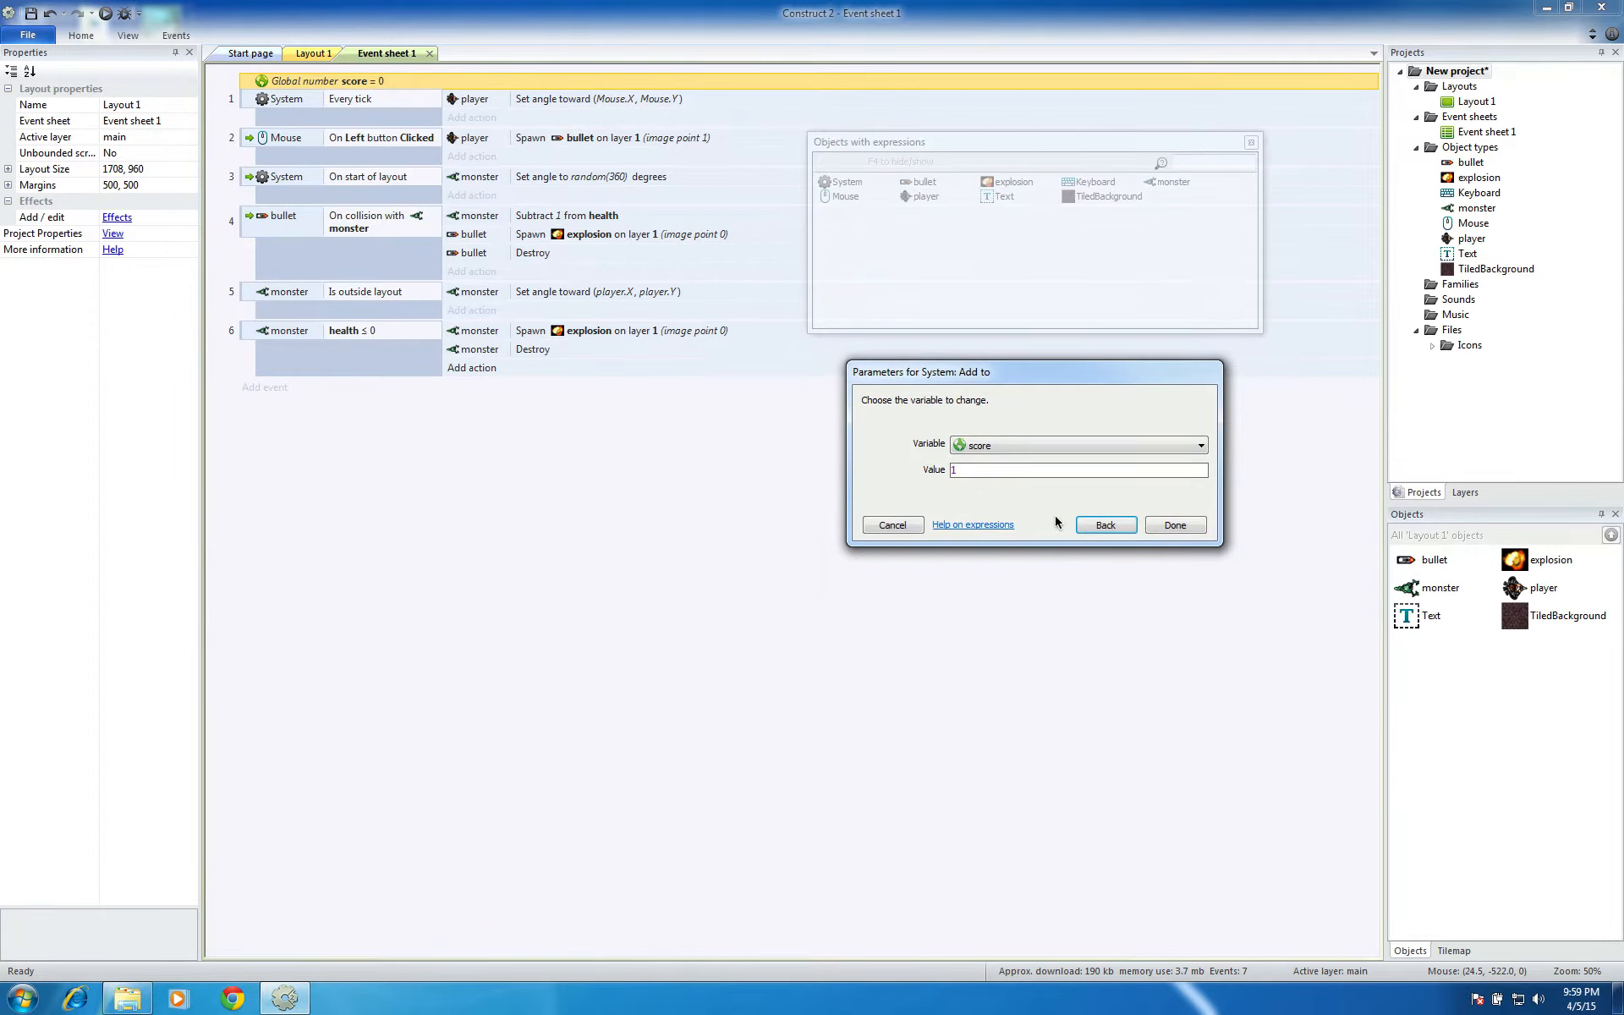
pyautogui.click(1182, 528)
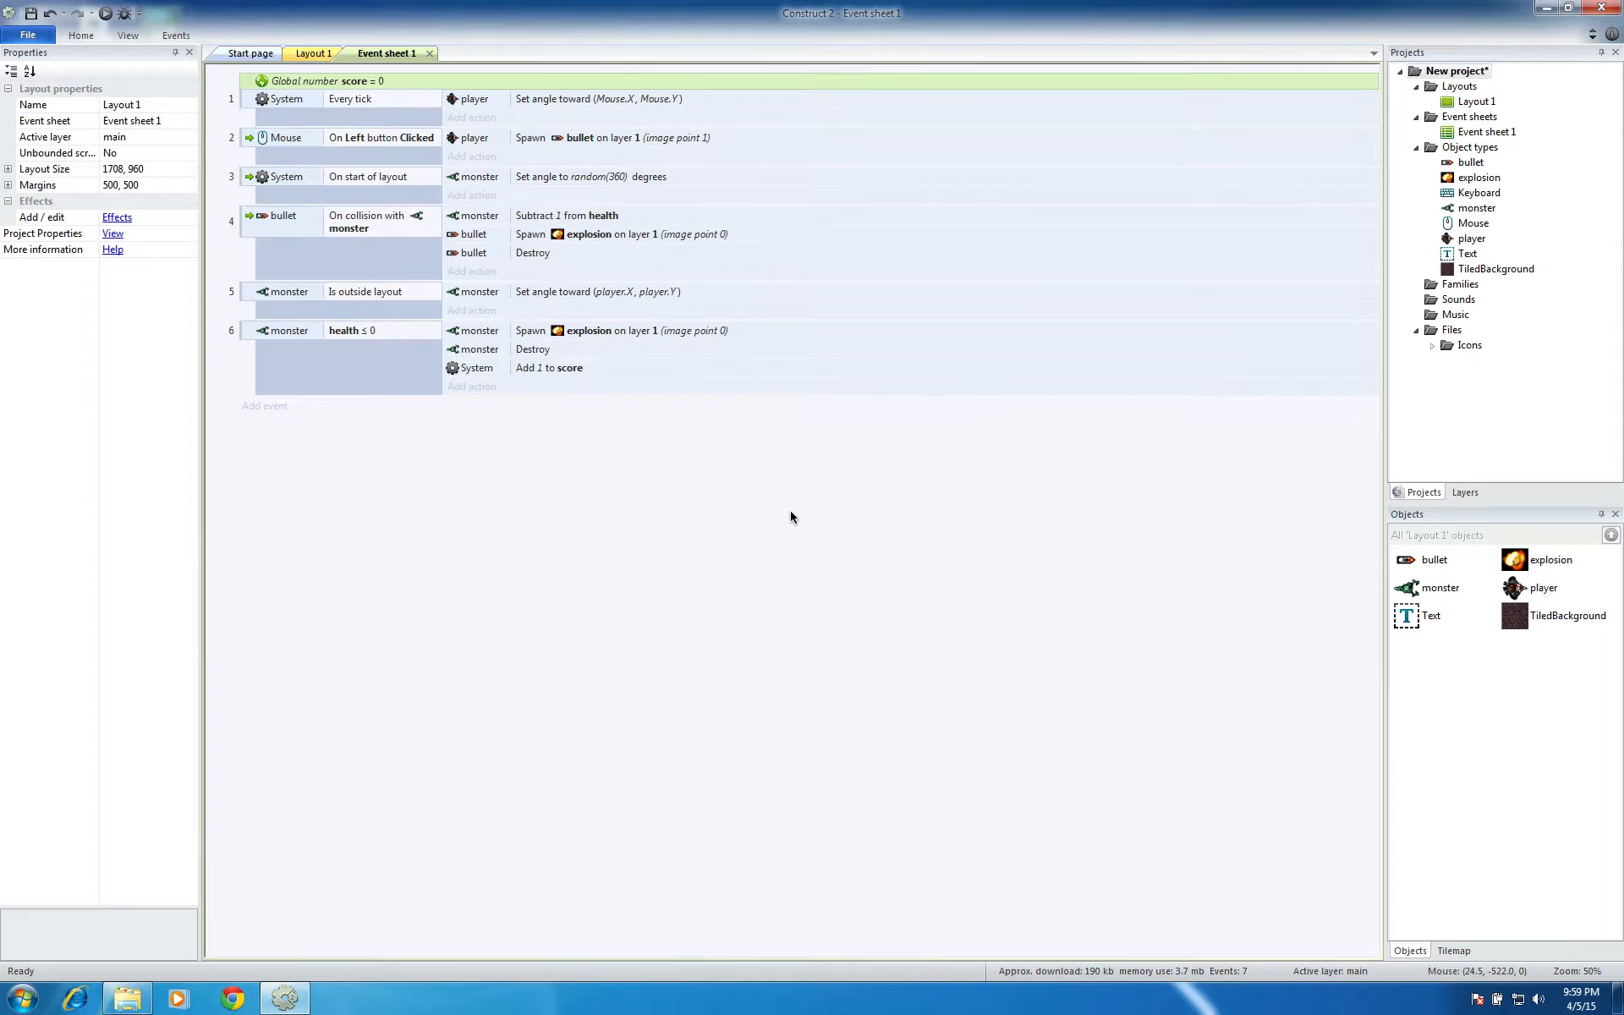
# Run the layout in the browser, test moving and shooting at the monsters, and close the preview
pyautogui.click(105, 13)
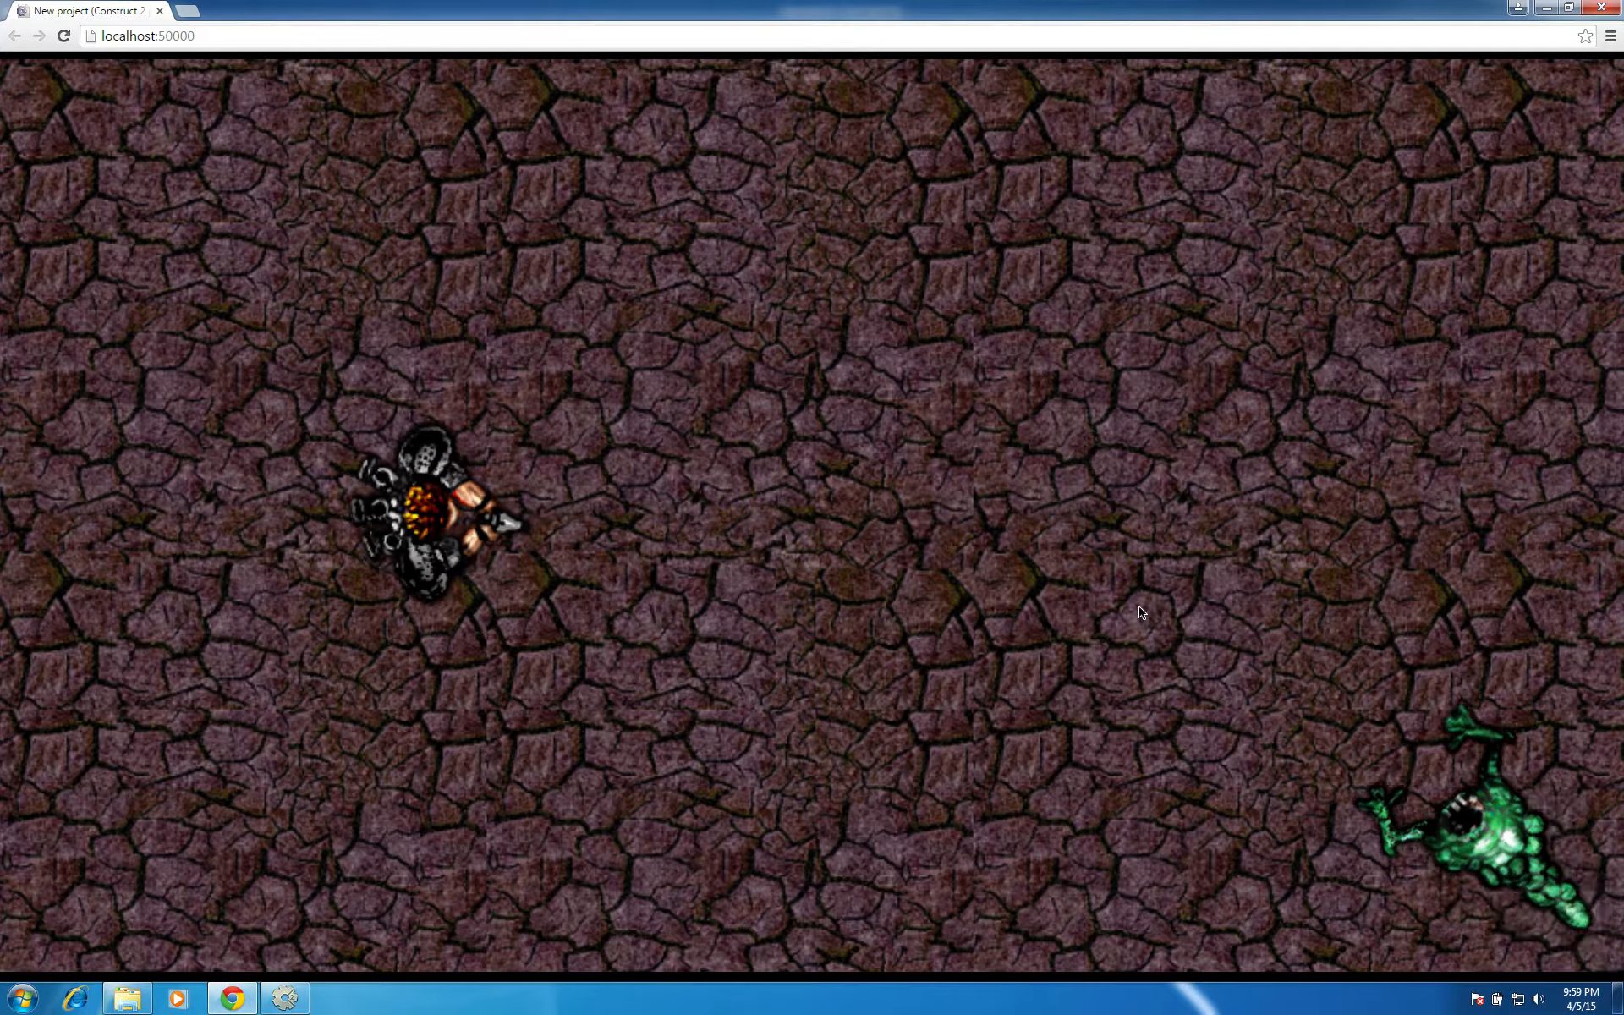
pyautogui.click(1140, 602)
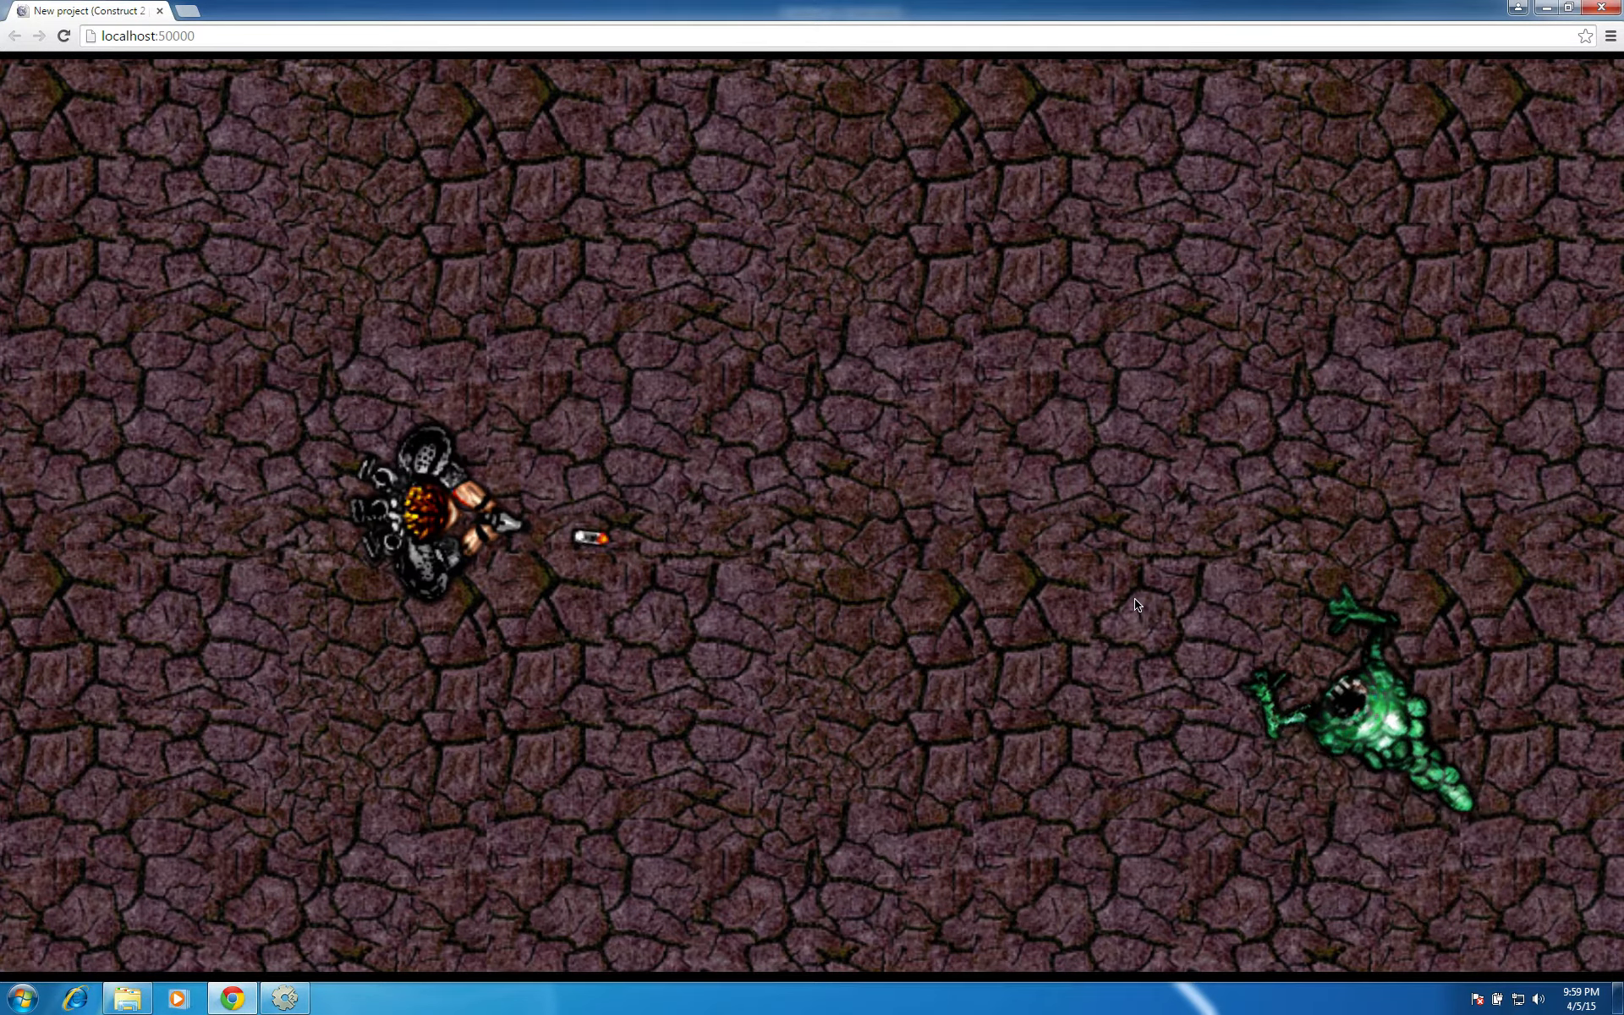
pyautogui.click(1139, 601)
pyautogui.click(1139, 601)
pyautogui.click(1140, 601)
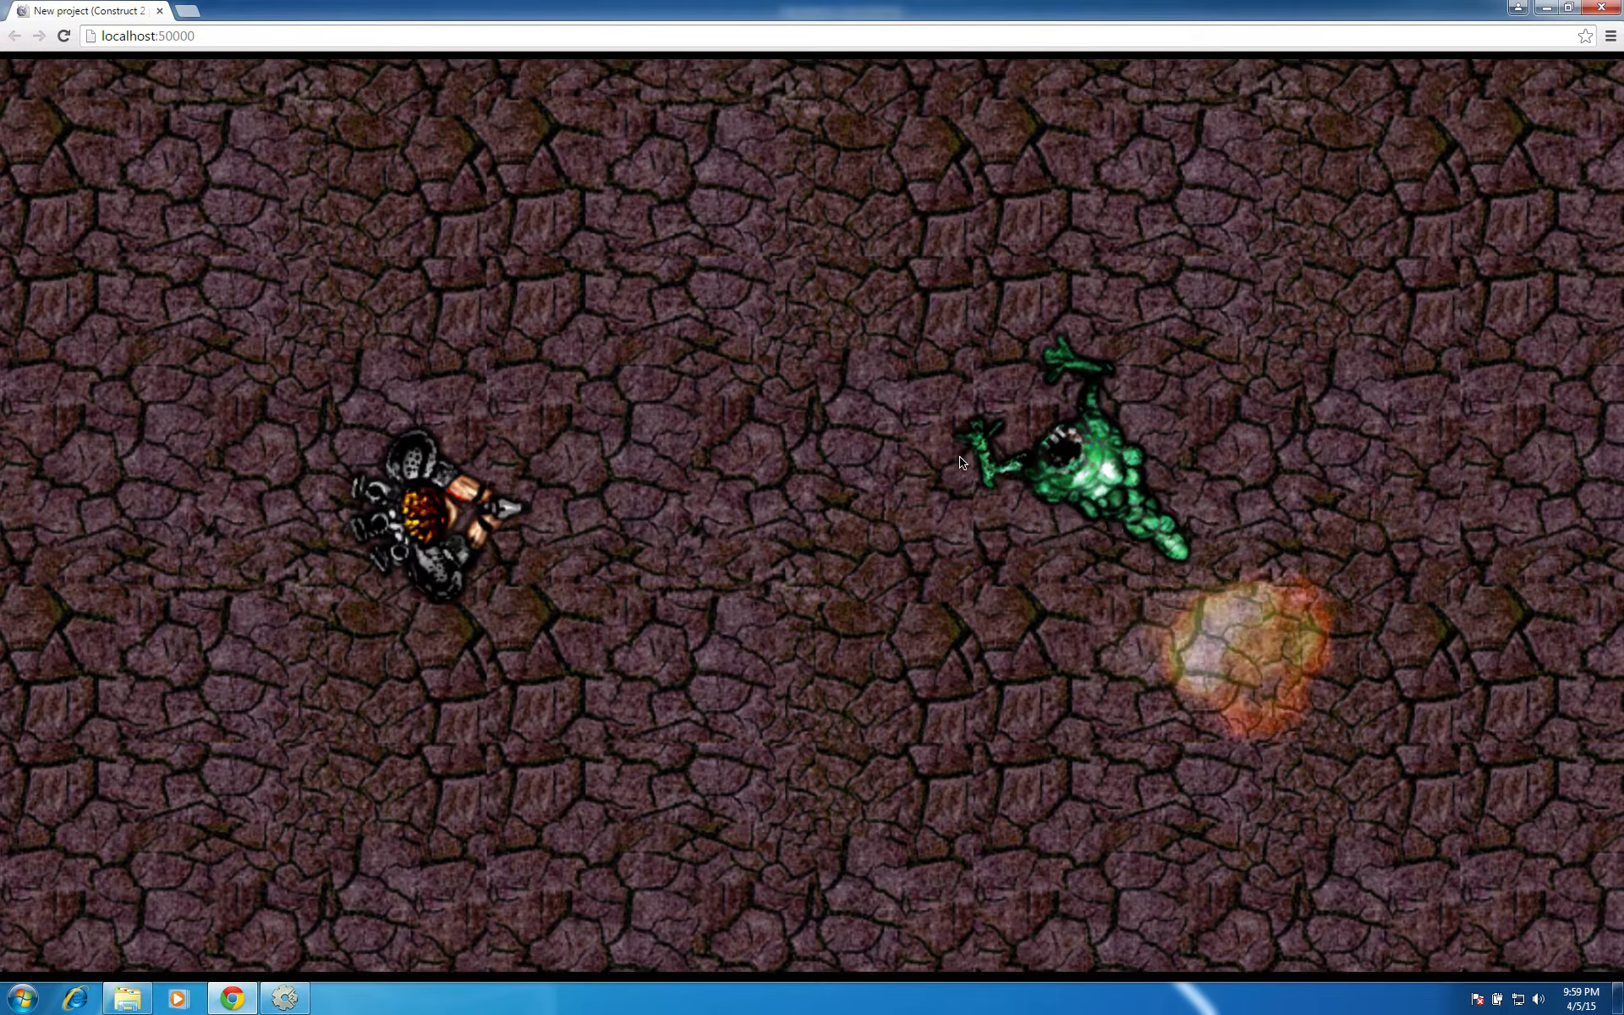
pyautogui.press('Up')
pyautogui.click(780, 347)
pyautogui.click(780, 347)
pyautogui.click(781, 348)
pyautogui.click(782, 350)
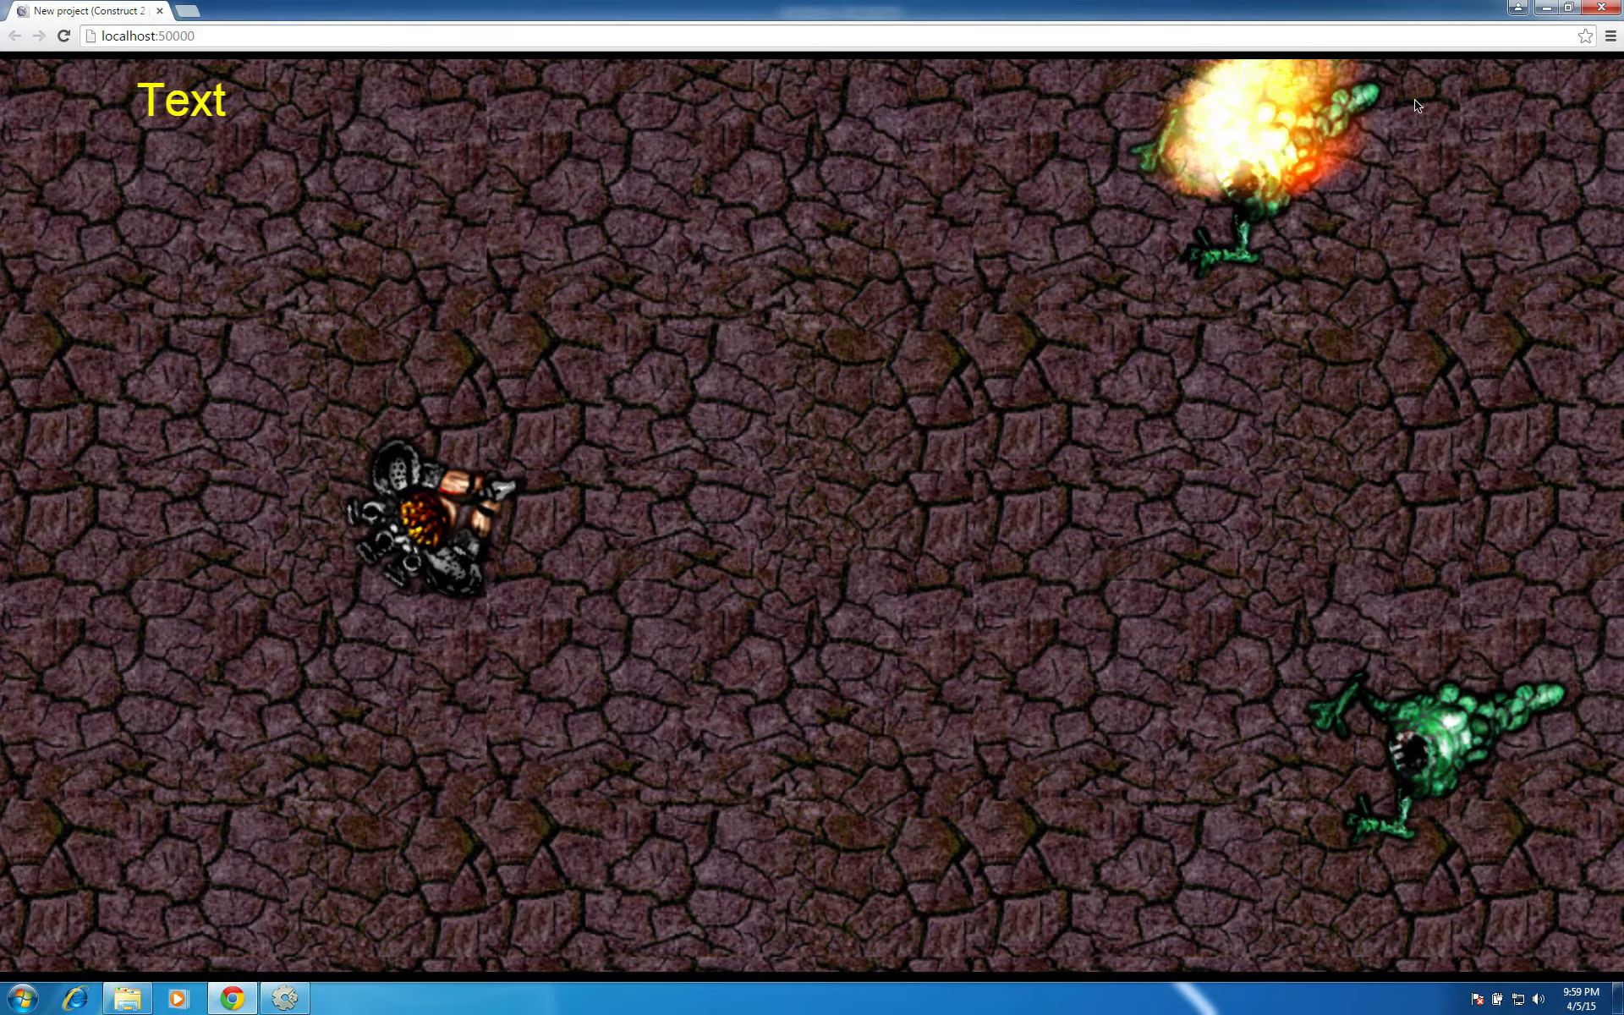
pyautogui.click(1594, 13)
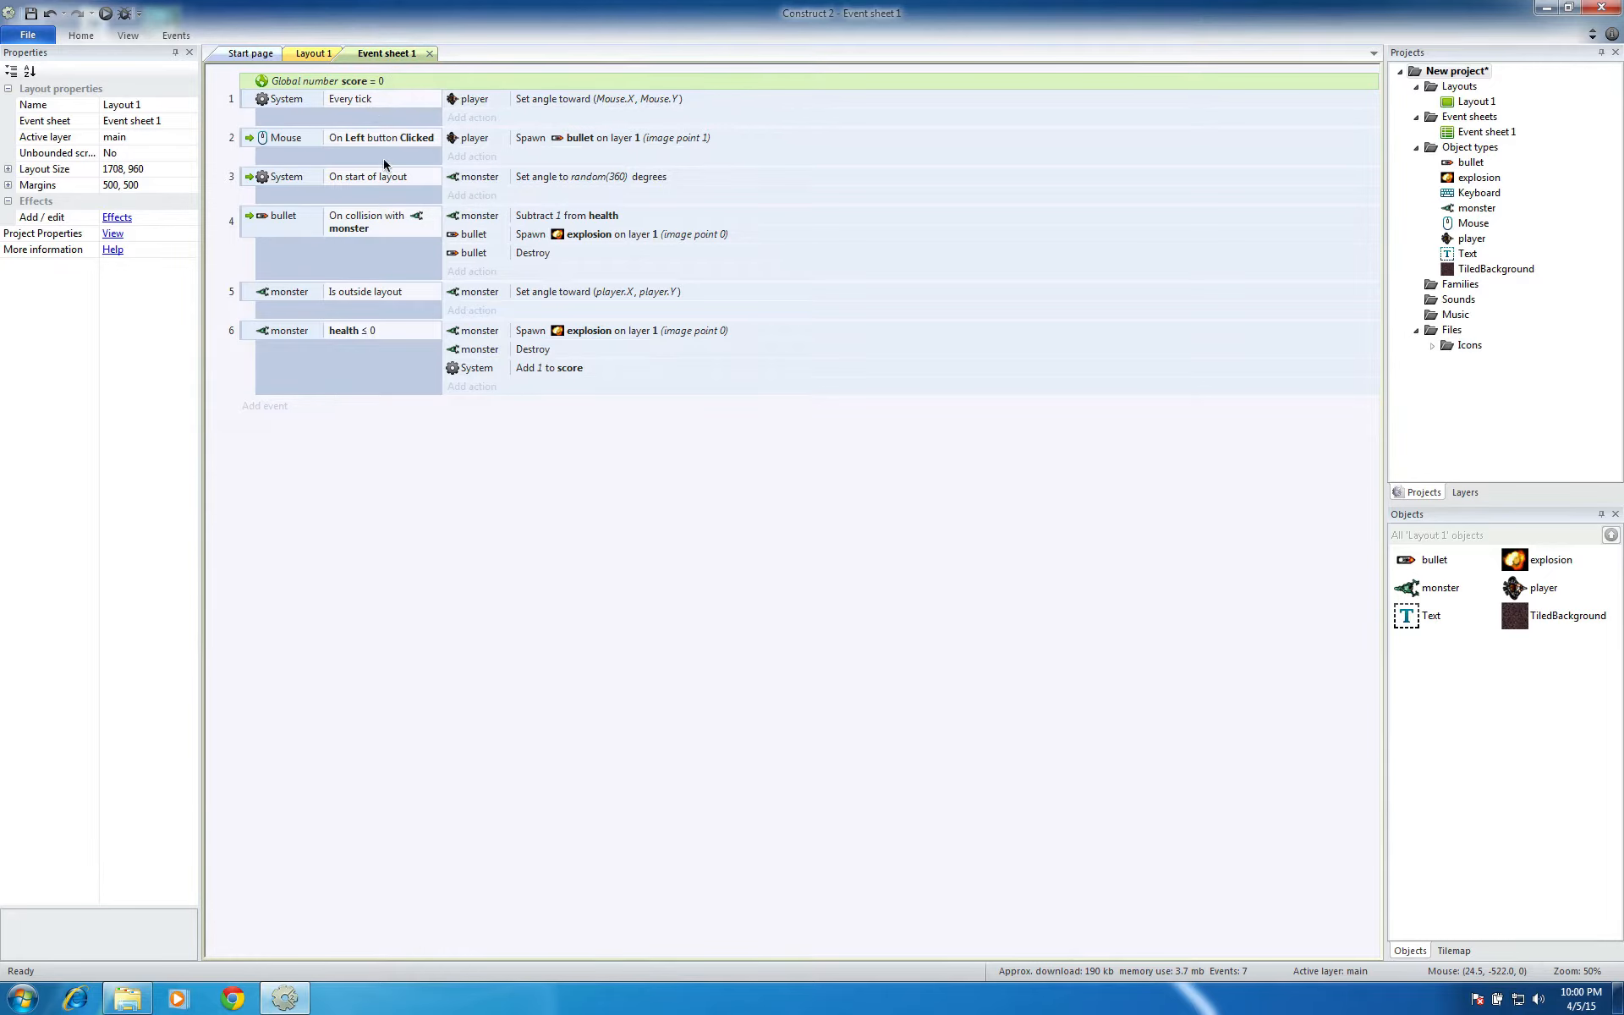
# Add a new event with the System condition Every tick at the end of the event sheet
pyautogui.doubleClick(531, 516)
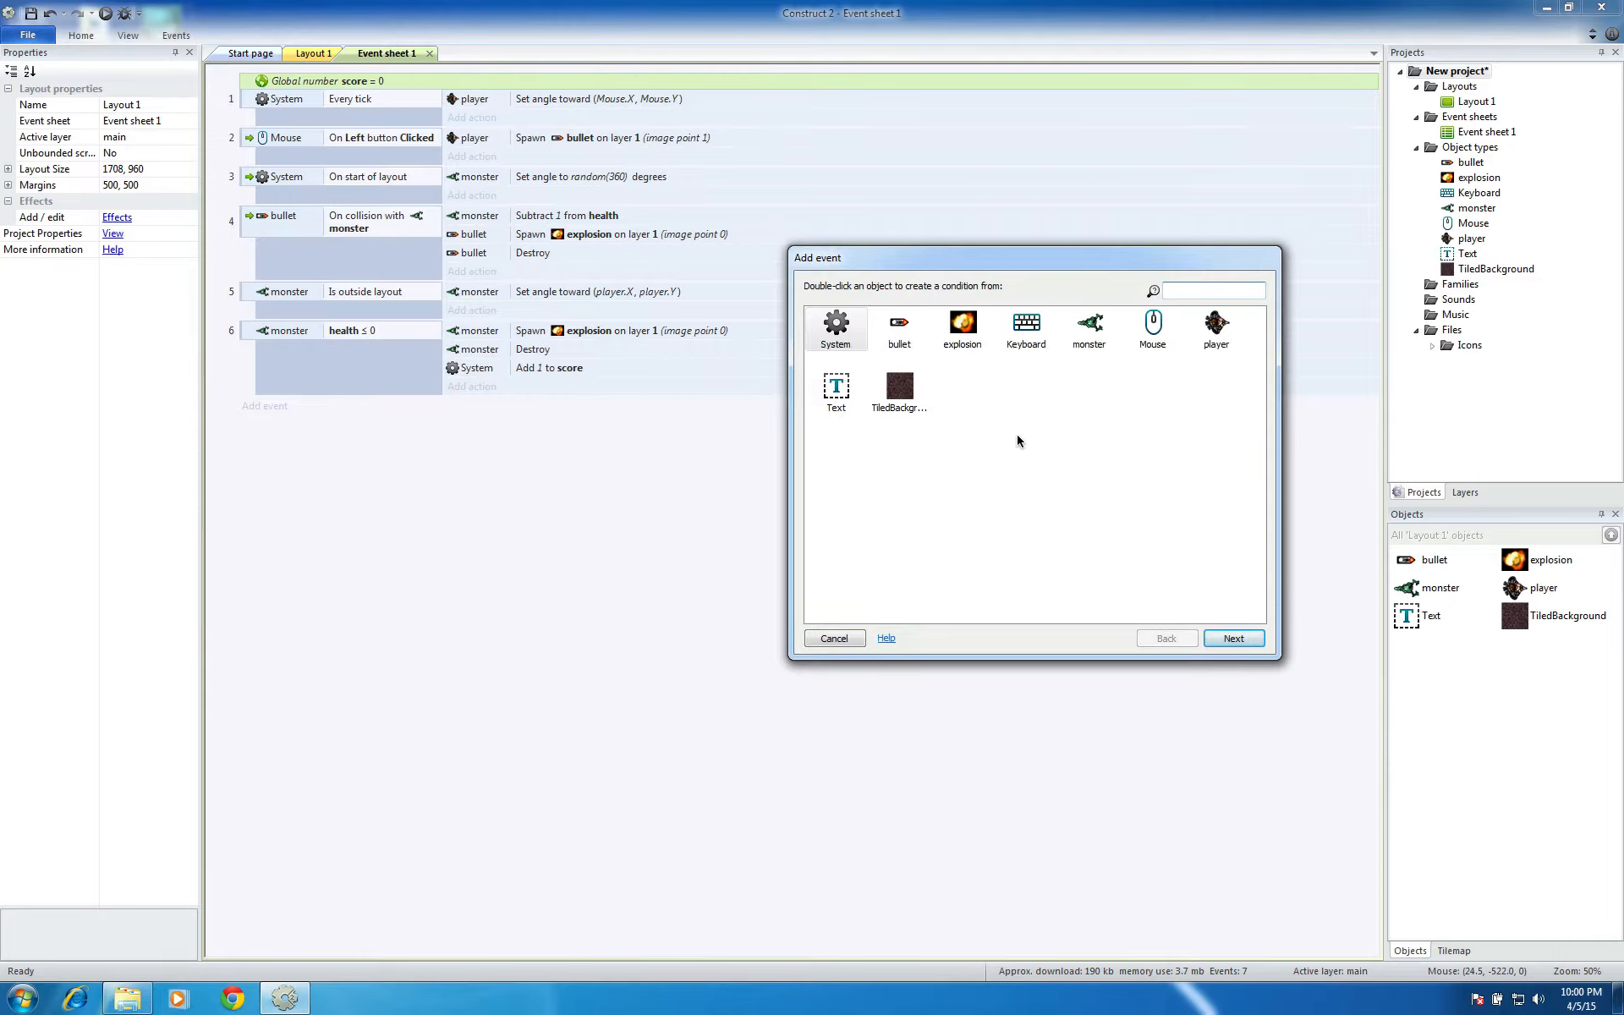
pyautogui.click(859, 338)
pyautogui.click(1234, 638)
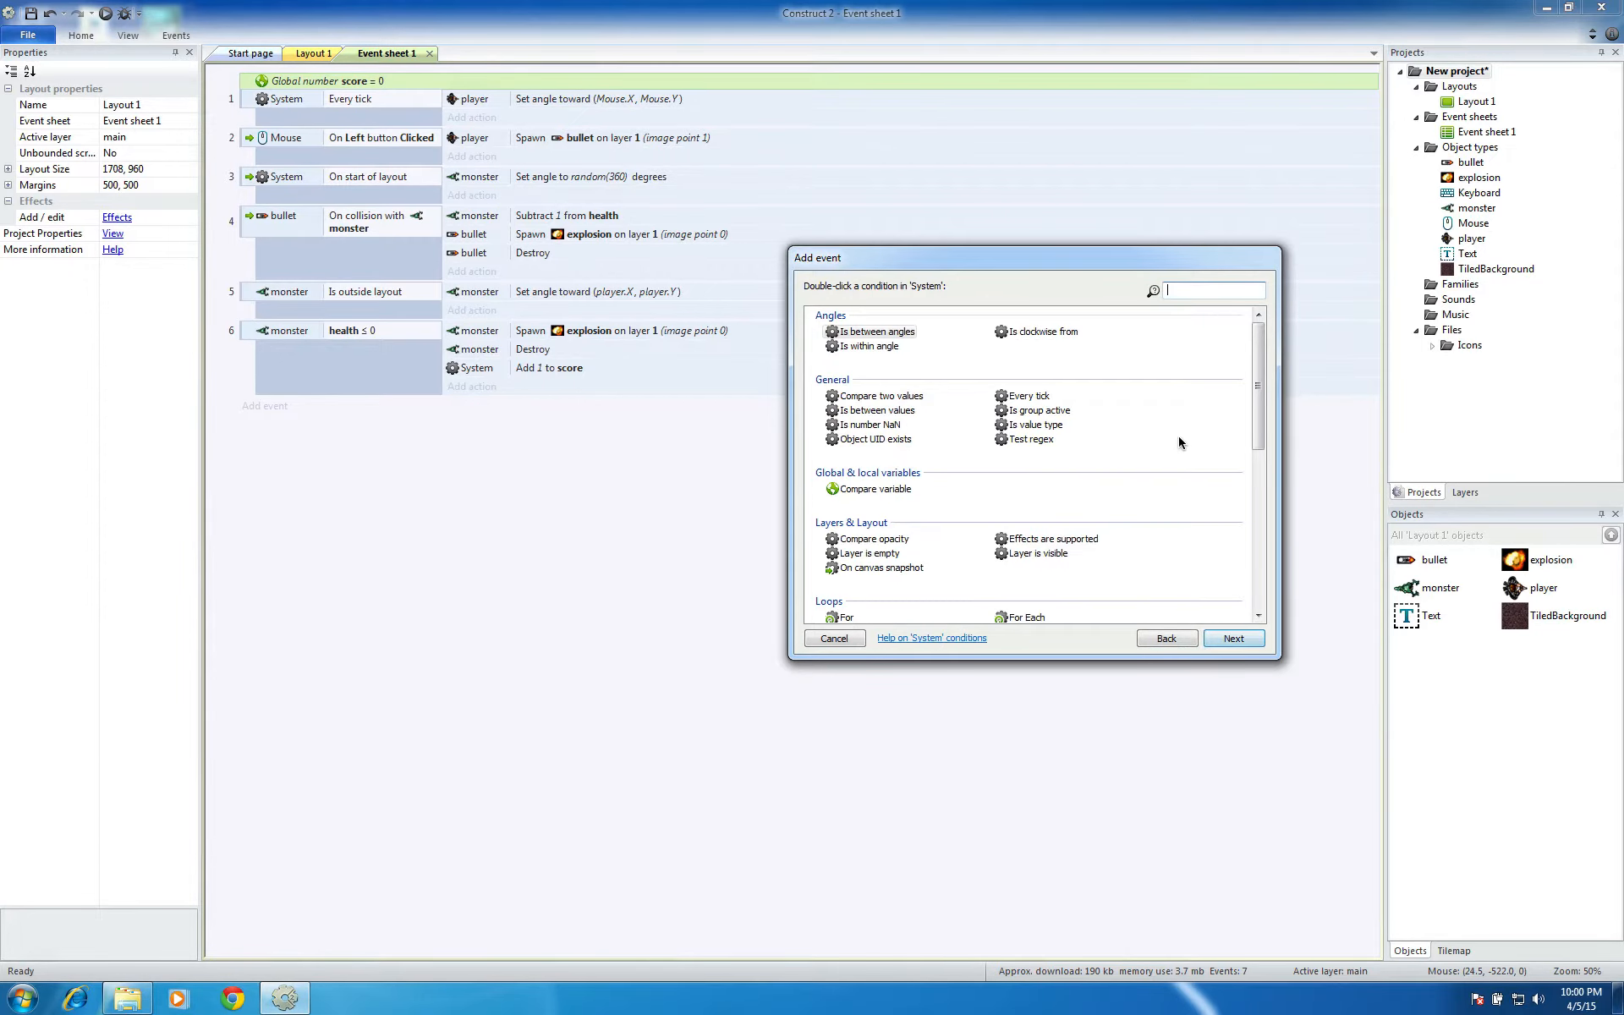
pyautogui.click(1046, 396)
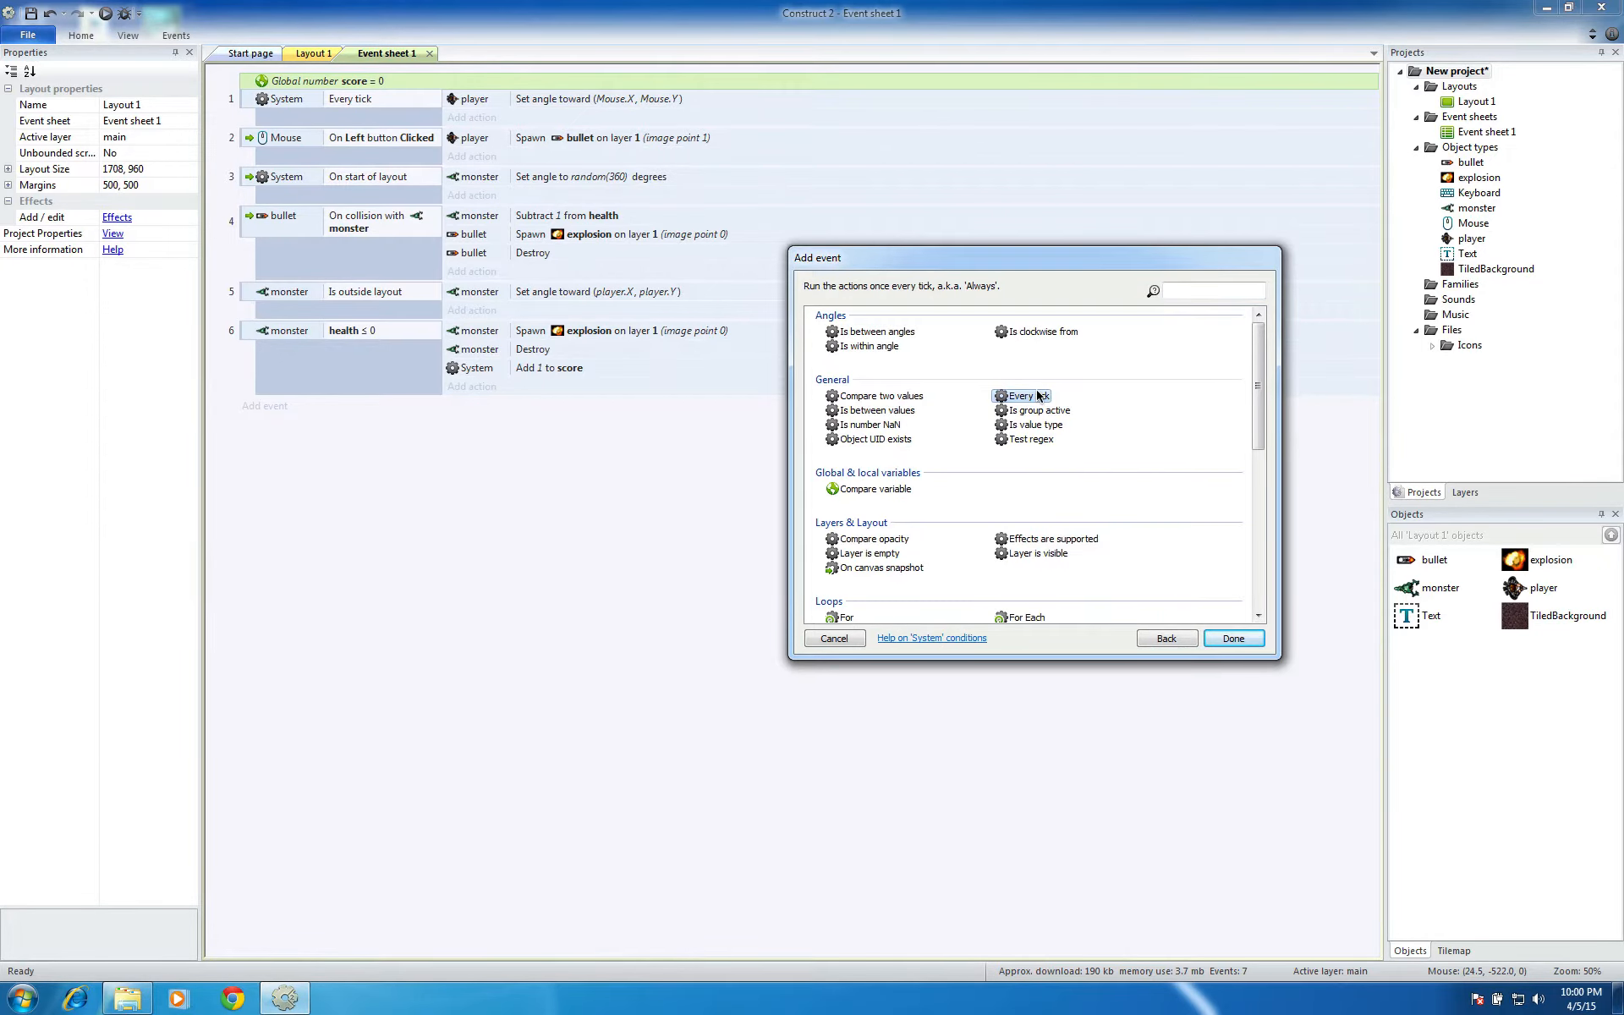
pyautogui.click(1232, 638)
# Start an action for the new Every tick event with the Text object as its target
pyautogui.click(477, 406)
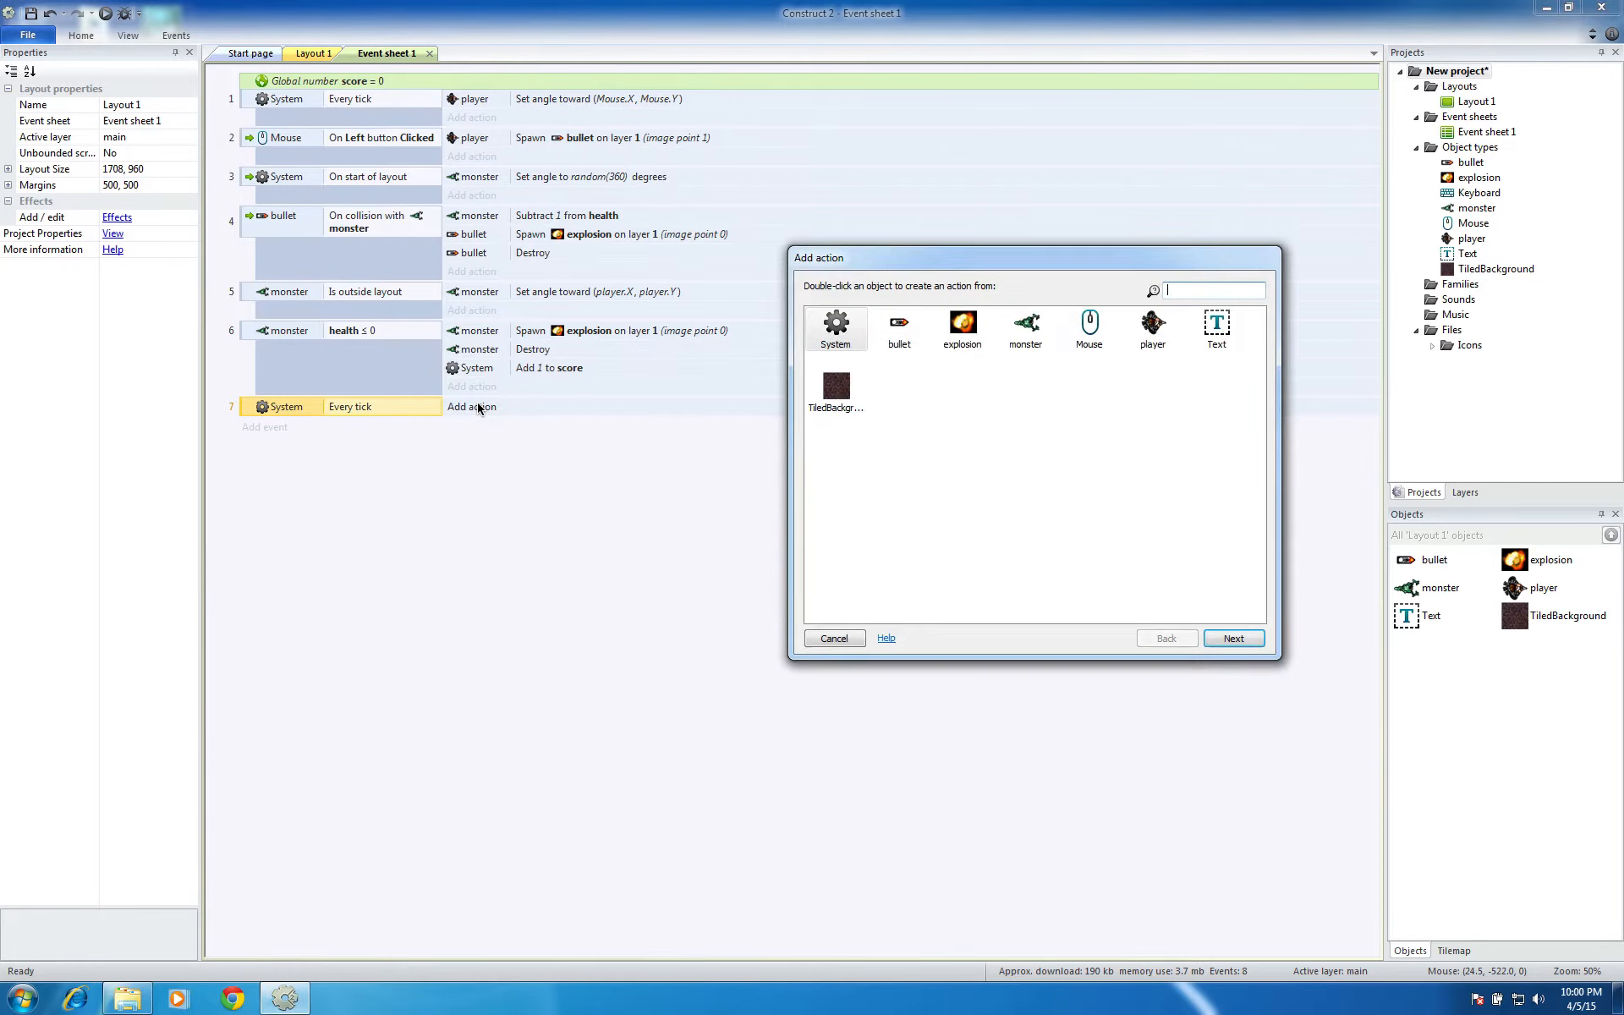
pyautogui.click(1224, 334)
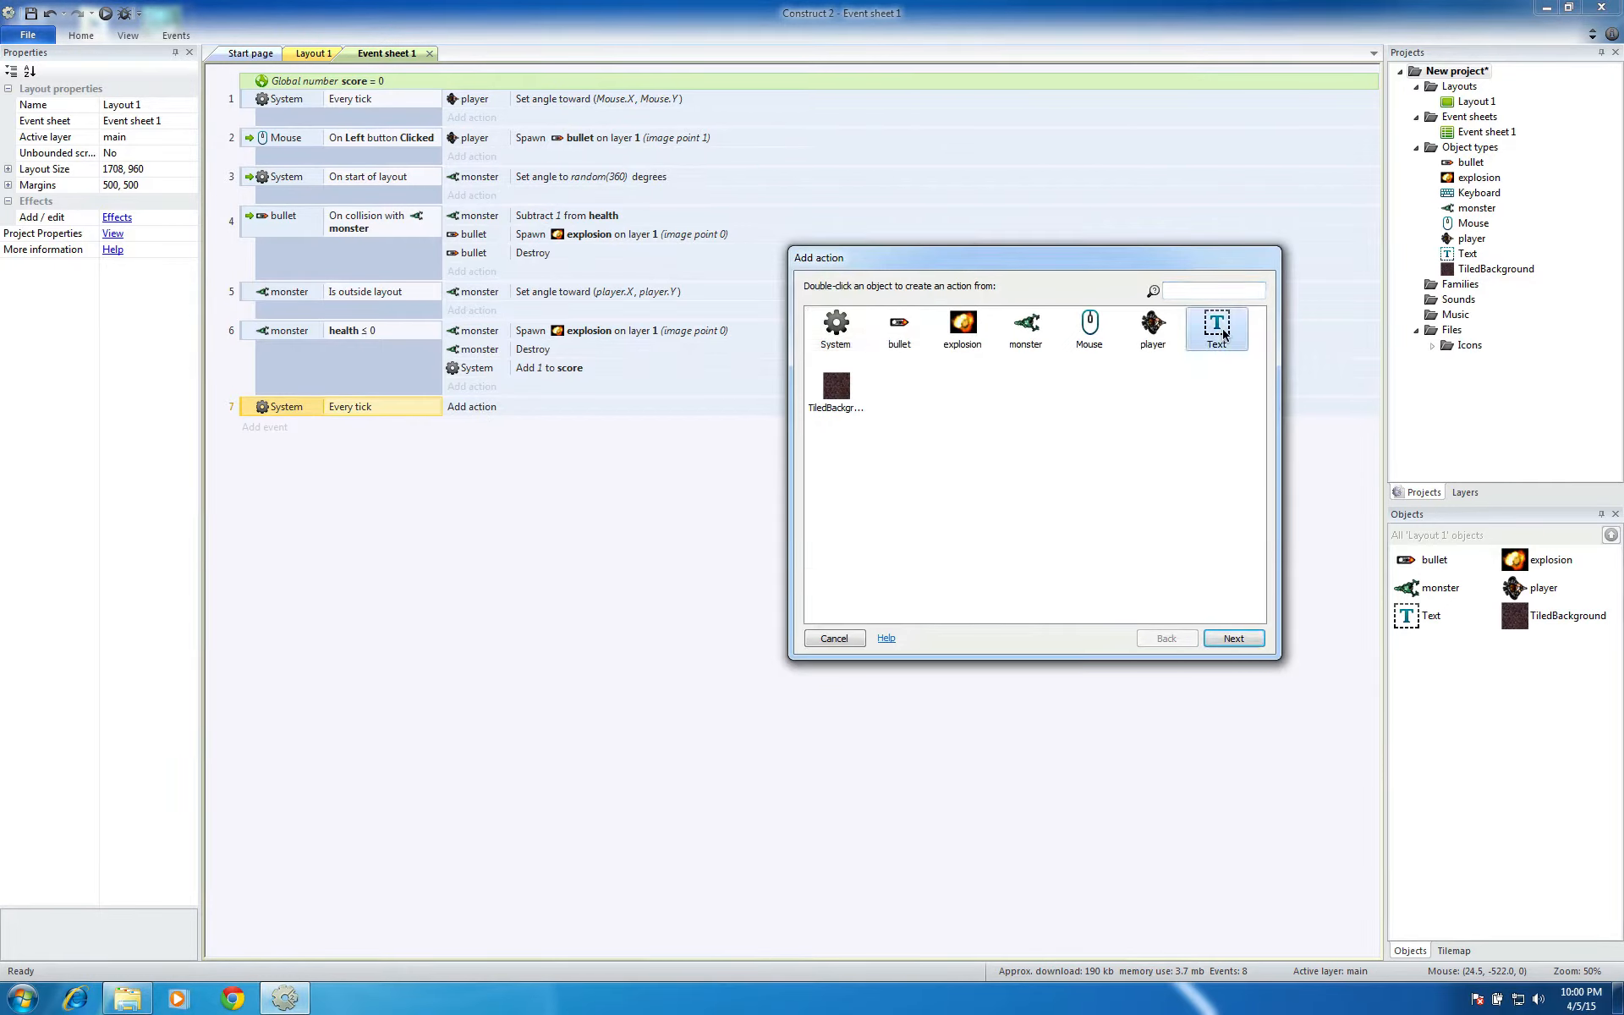